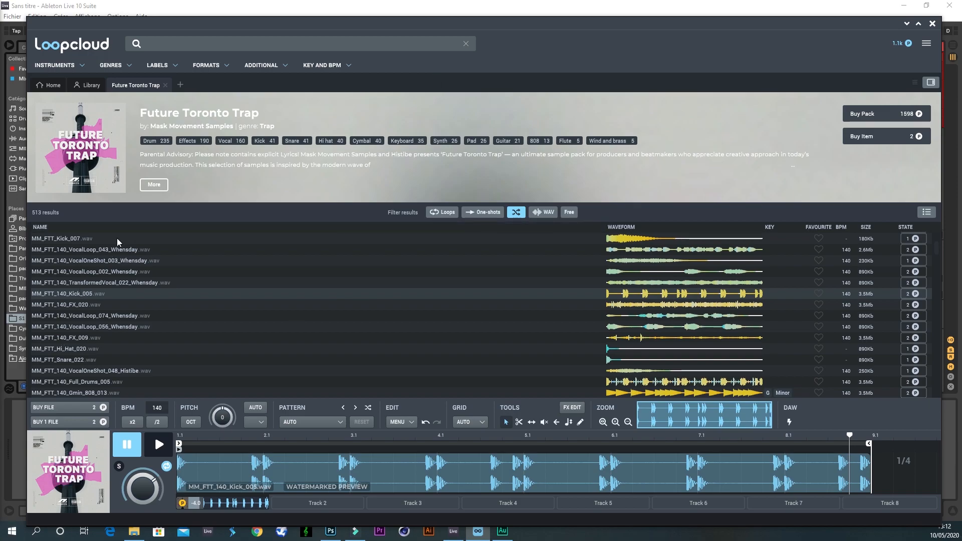
- Preview kick, drum and vocal samples from the Future Toronto Trap pack, from MM_FTT_Kick_007 to MM_FTT_140_VocalLoop_042, and pause playback
click(103, 240)
scroll(110, 248, down, 5)
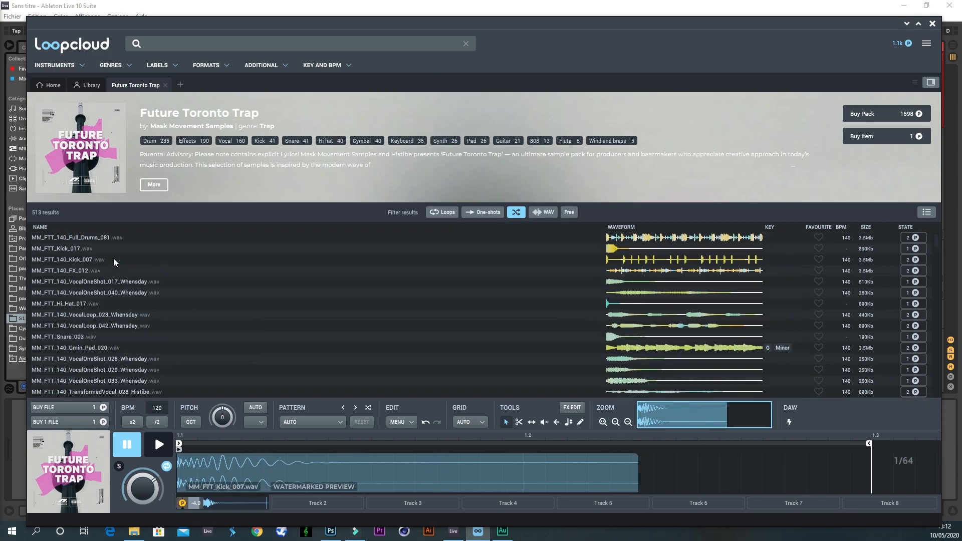
click(57, 242)
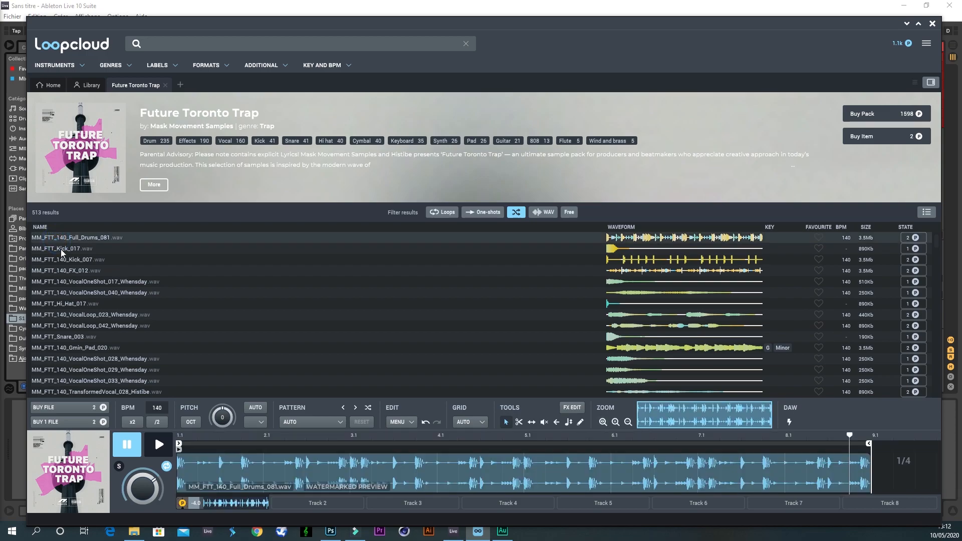
click(154, 446)
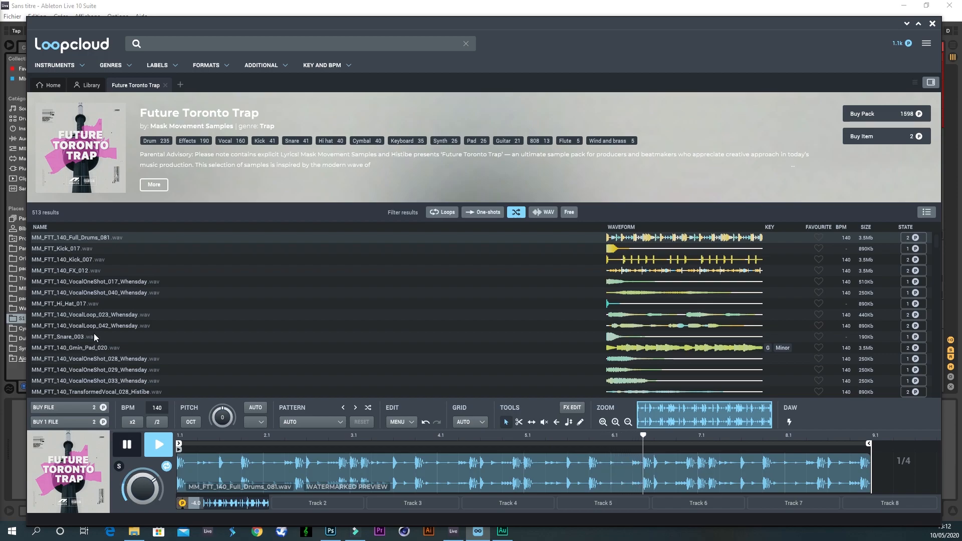
click(112, 284)
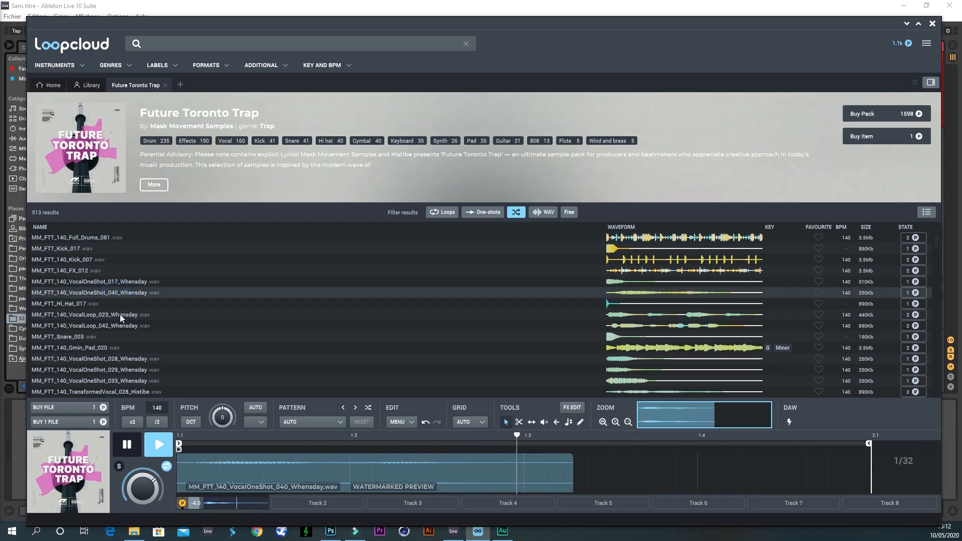
click(120, 316)
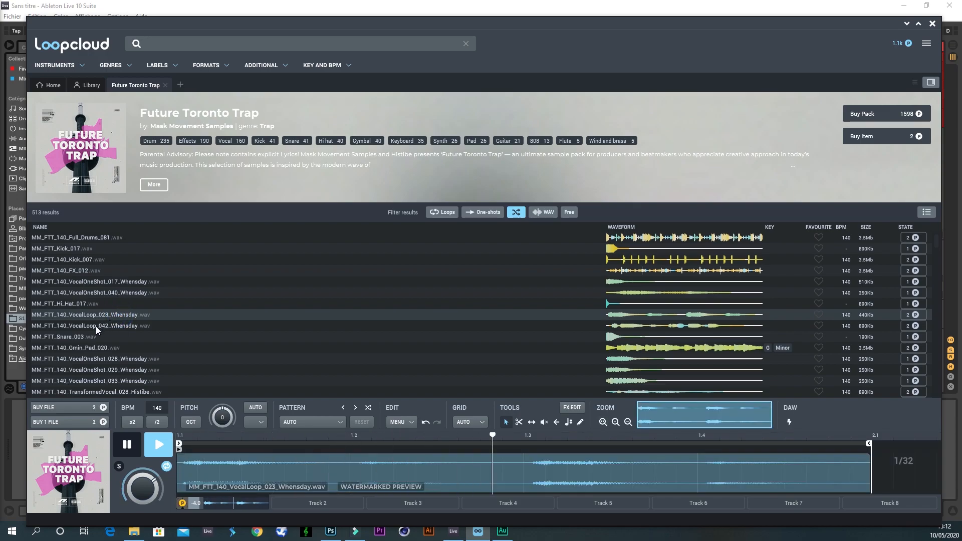
click(97, 328)
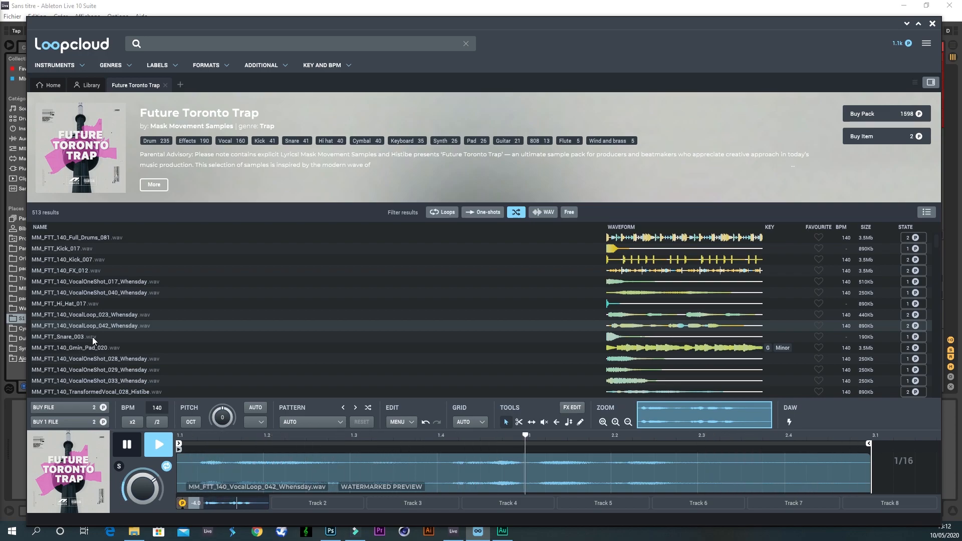
click(121, 452)
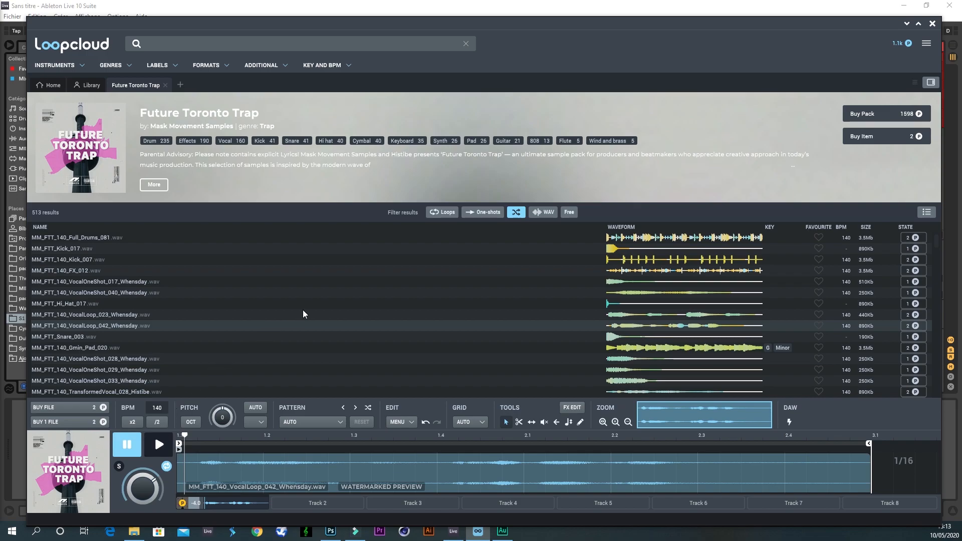
- Filter the pack to Vocal samples and preview several of them, from TransformedVocal_019 to VocalLoop_031
click(233, 140)
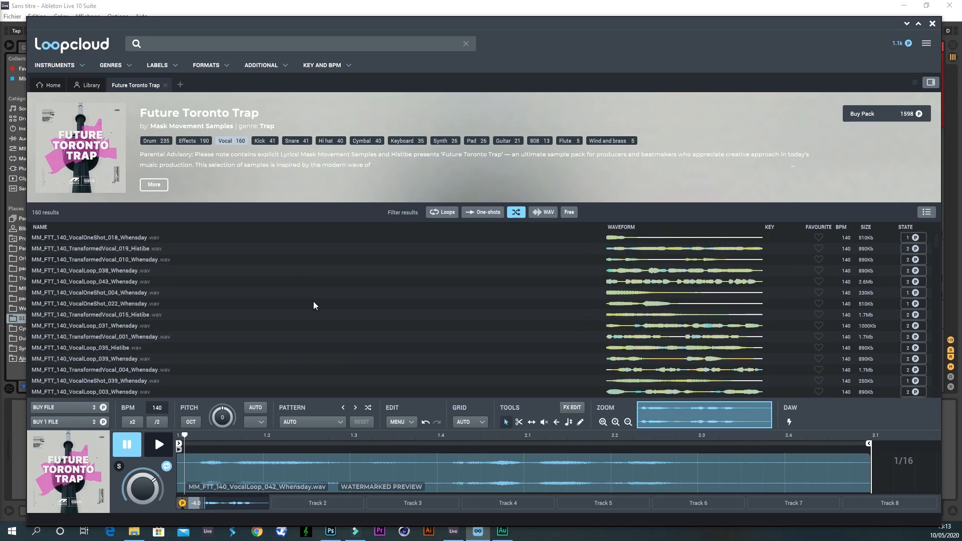
click(131, 250)
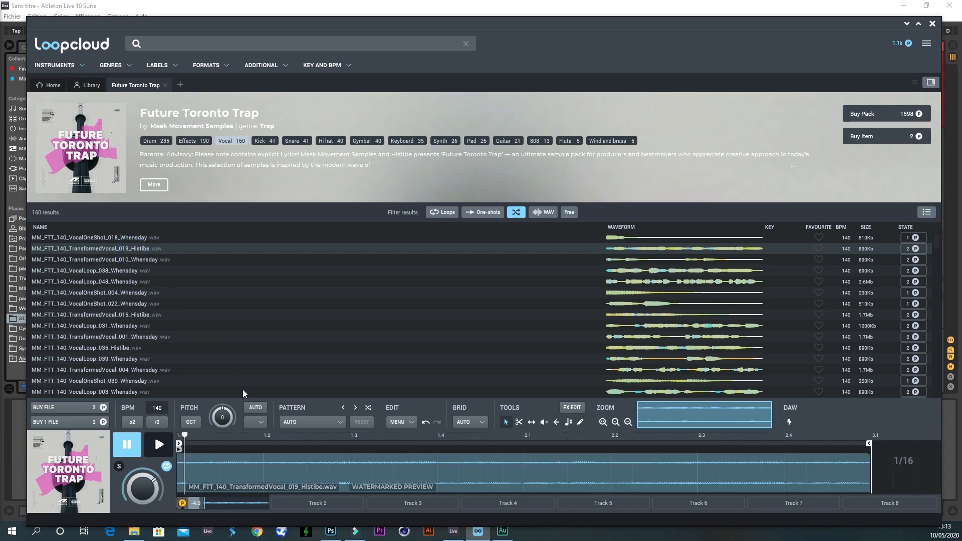
click(161, 447)
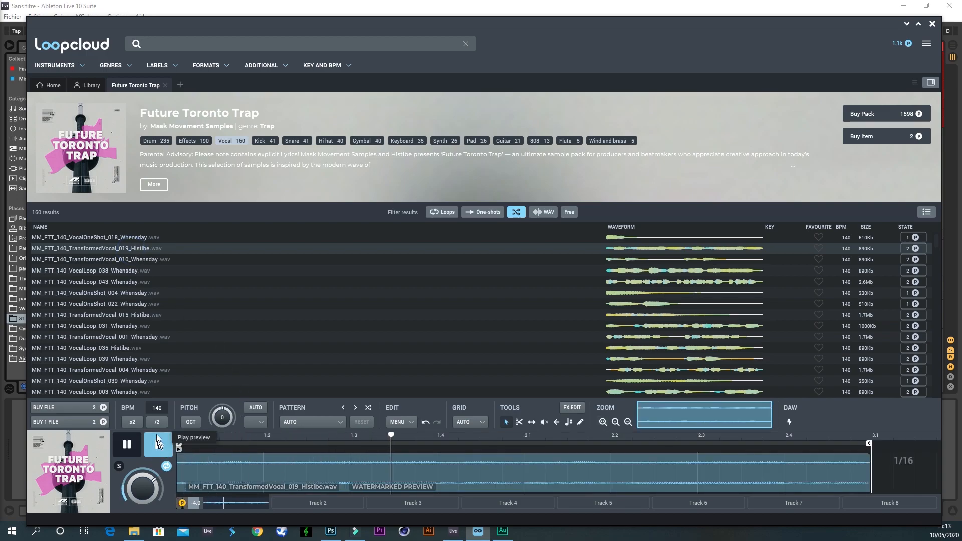
click(103, 260)
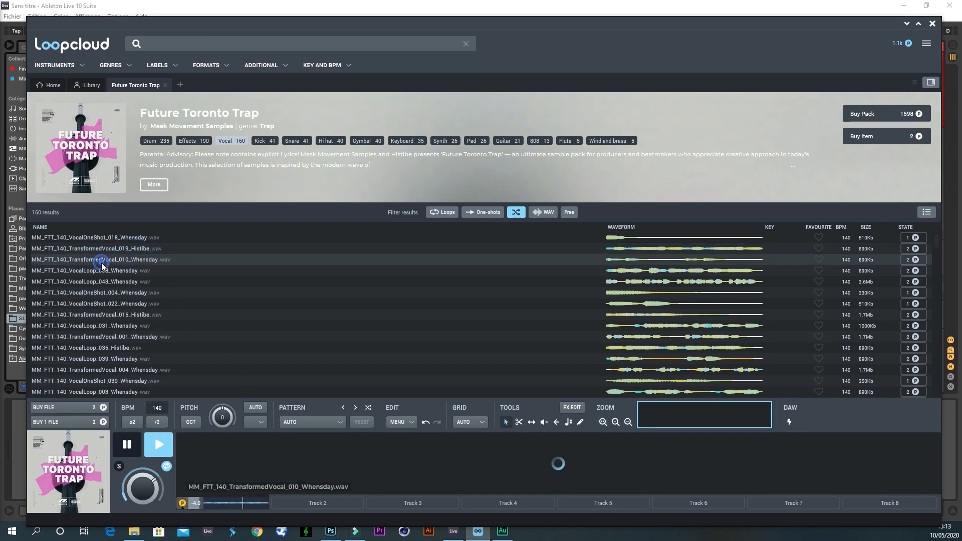
click(120, 293)
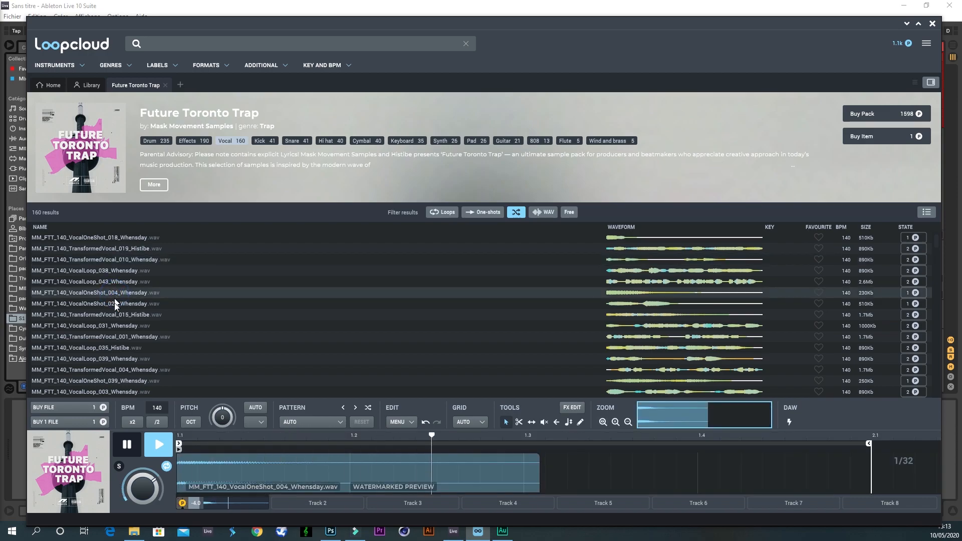
click(114, 311)
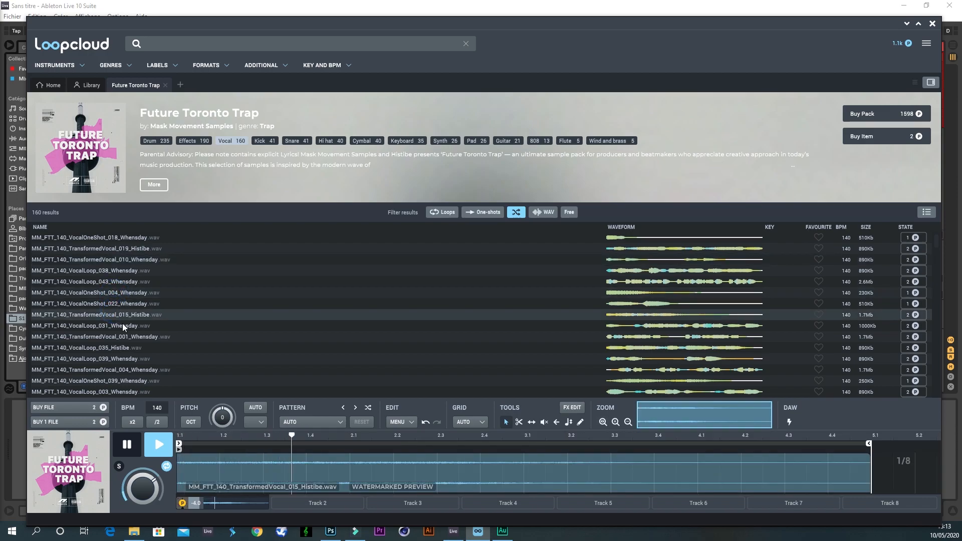
click(123, 324)
- Preview more vocal samples, including VocalOneShot_039, TransformedVocal_004, VocalLoop_031, VocalOneShot_022 and VocalOneShot_004
scroll(153, 318, down, 5)
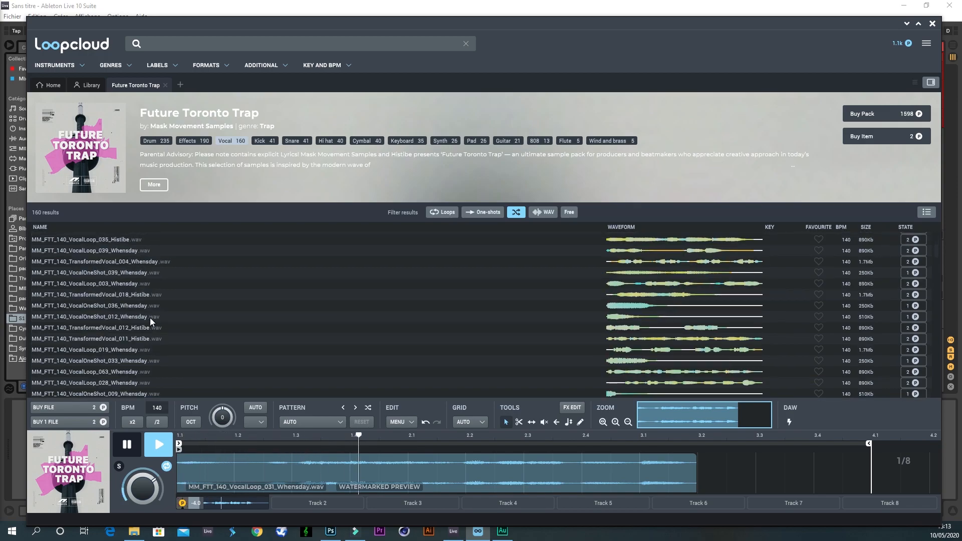
click(130, 272)
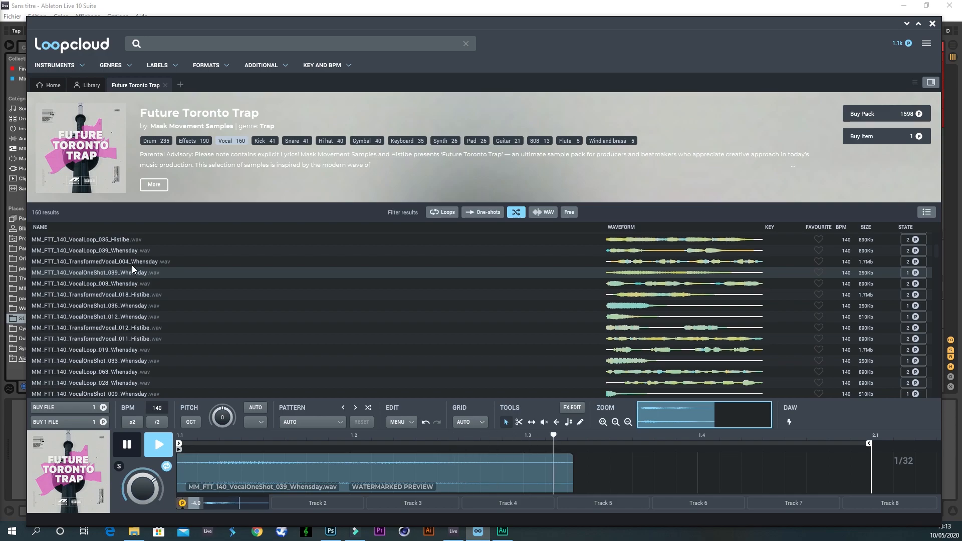
click(131, 265)
scroll(147, 295, up, 5)
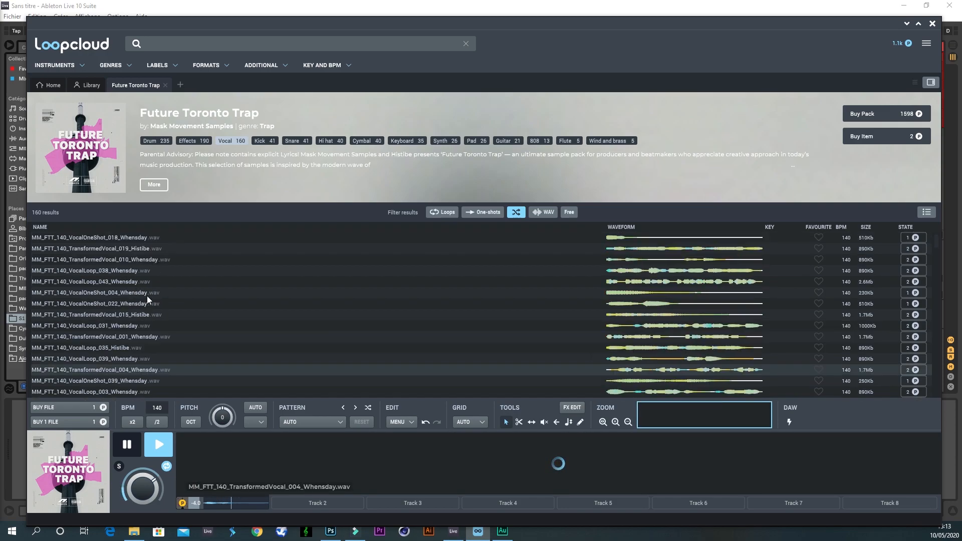
click(113, 358)
click(113, 348)
click(116, 337)
click(115, 327)
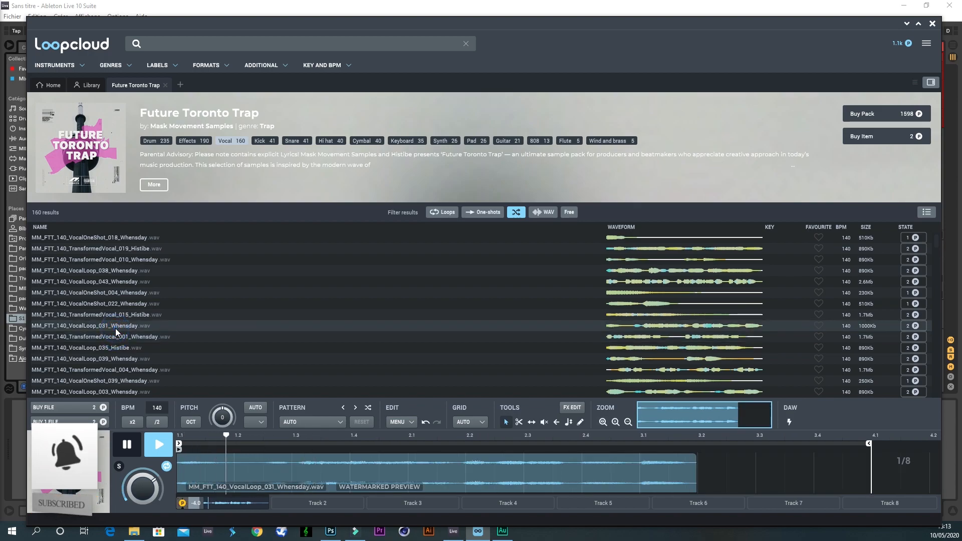
click(117, 315)
click(122, 305)
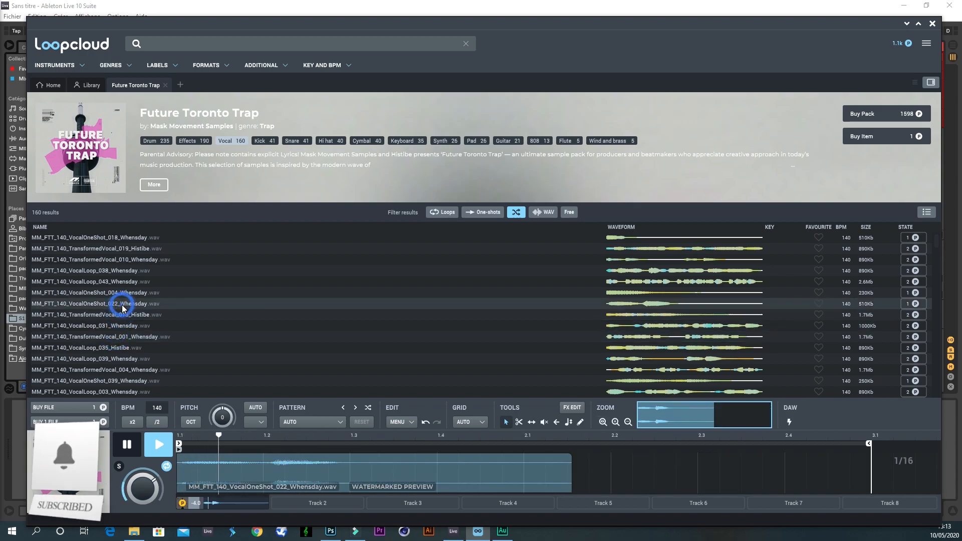
click(121, 293)
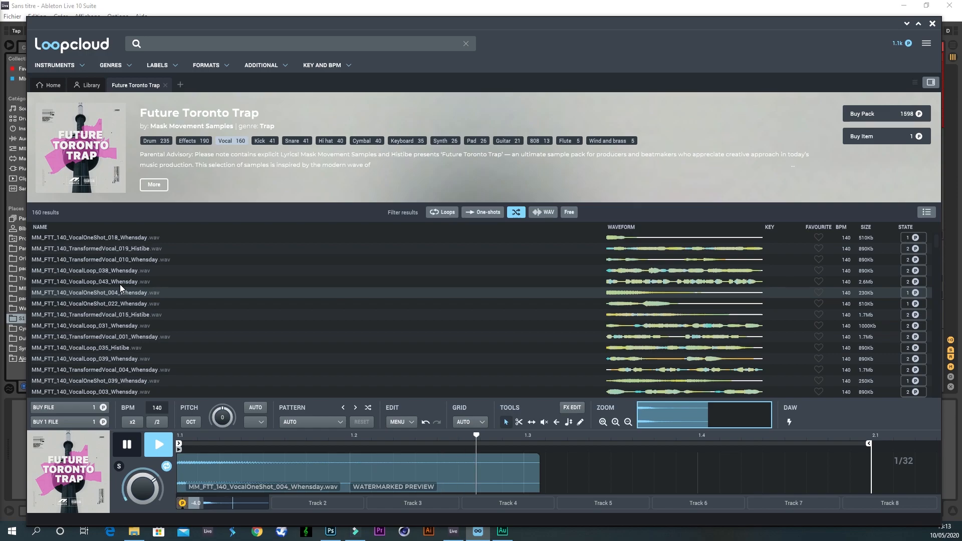
- Preview MM_FTT_140_VocalLoop_043, pause the playback and buy that single file
click(119, 283)
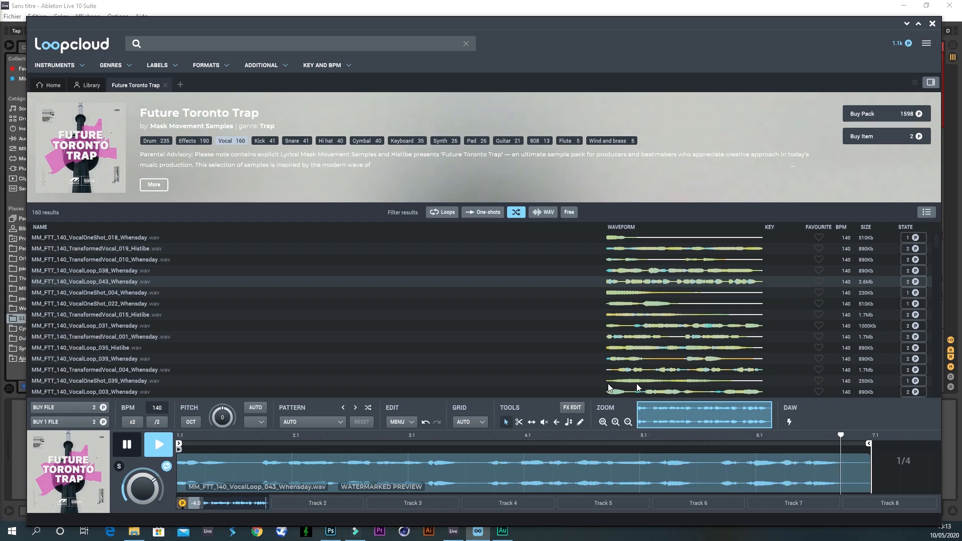
click(128, 447)
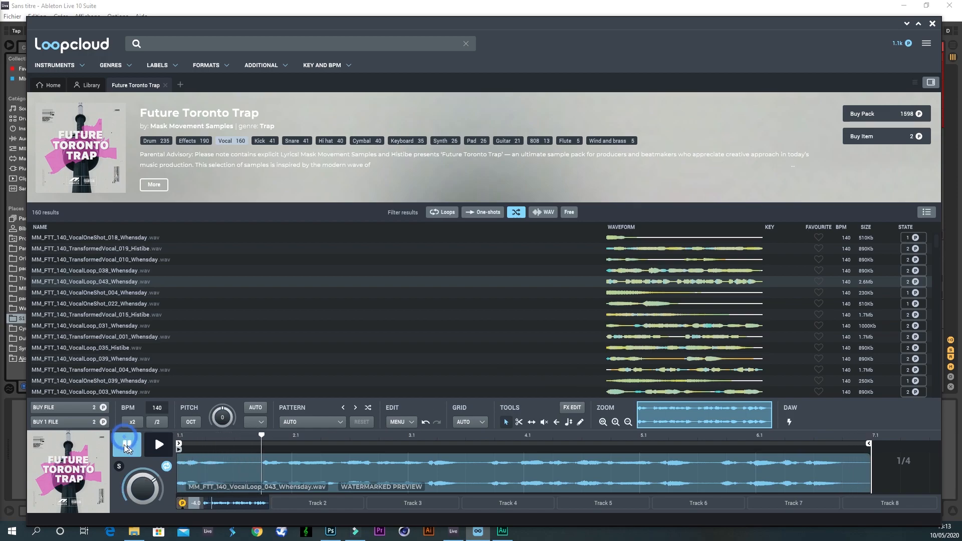
click(82, 422)
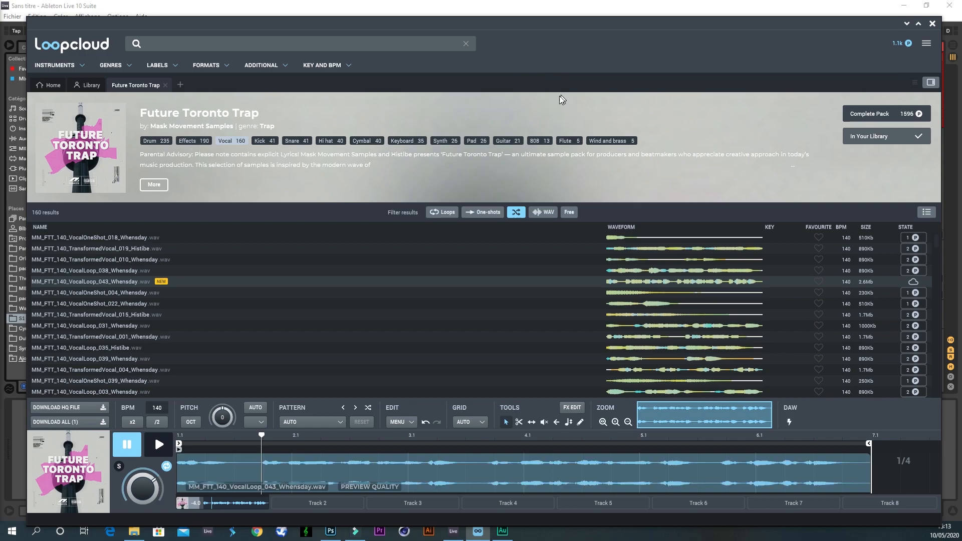
- Place the purchased VocalLoop_043 file in the first clip slot of track 4 in Ableton Live and audition it
drag(410, 33, 561, 120)
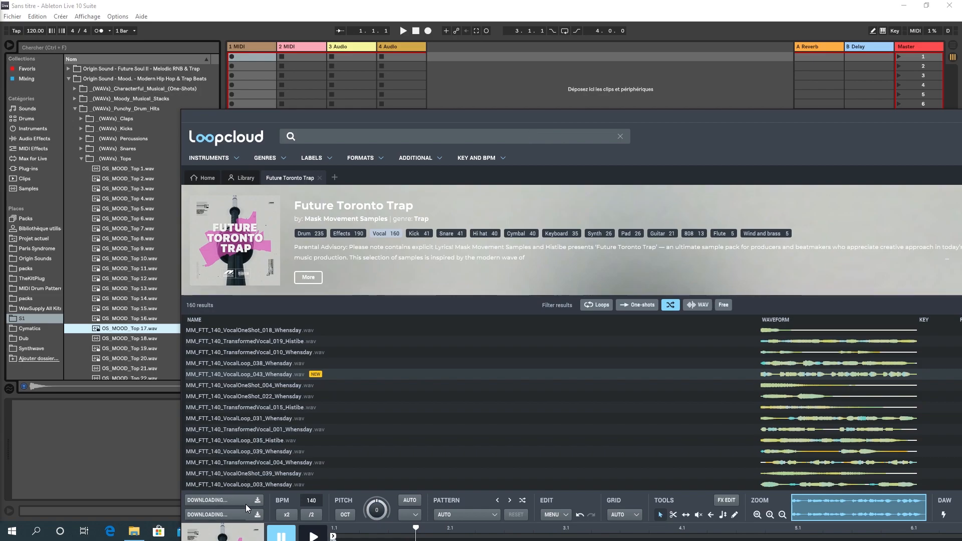
drag(241, 501, 393, 58)
click(382, 56)
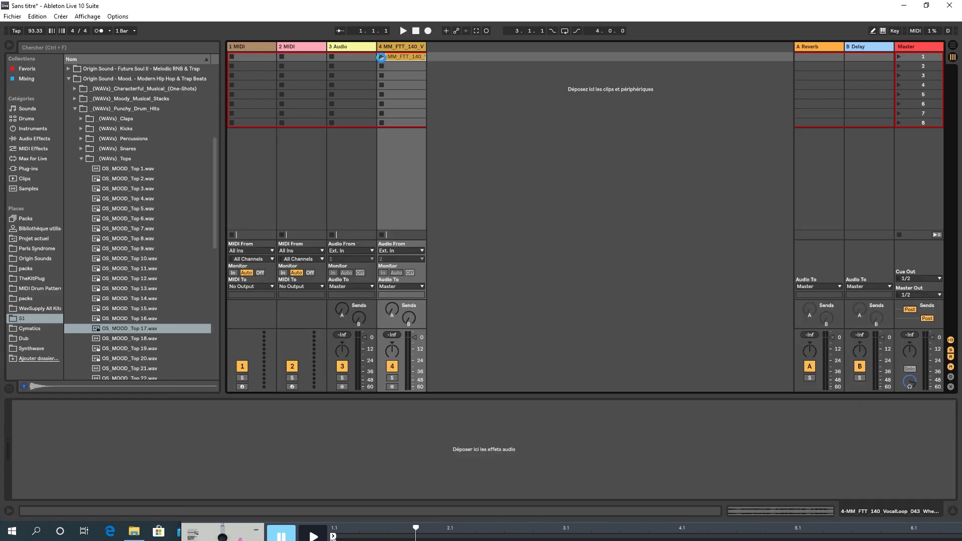
click(382, 65)
- Put the VocalLoop_043 clip into the Arrangement View on audio track 3 at bar 17
drag(416, 63, 377, 177)
key(Tab)
key(space)
key(space)
key(space)
drag(367, 56, 368, 56)
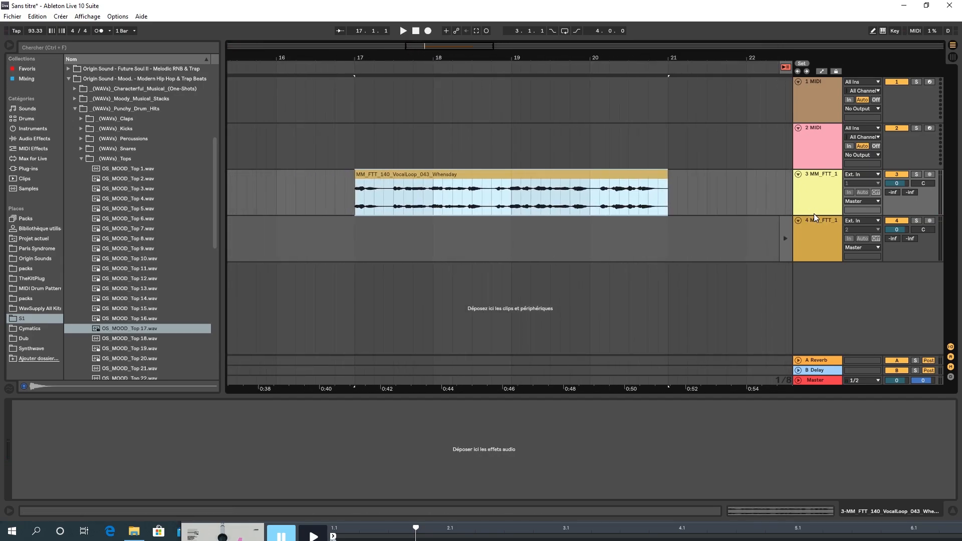
- Increase track 3's height in the arrangement, play the vocal clip and open its sample details
drag(819, 214, 819, 323)
key(space)
drag(669, 372, 352, 39)
key(space)
click(371, 182)
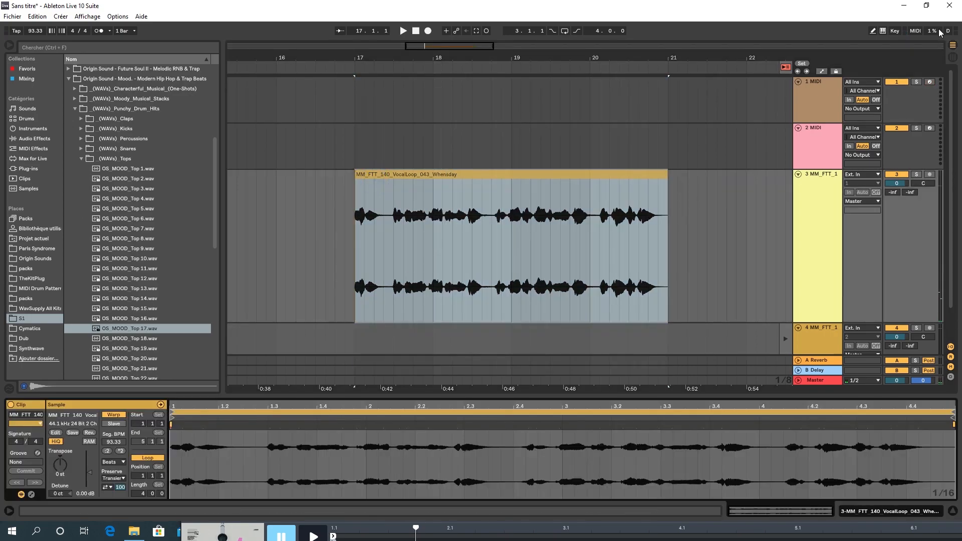
- Set the project tempo to 140 BPM
click(34, 31)
text(93)
key(Return)
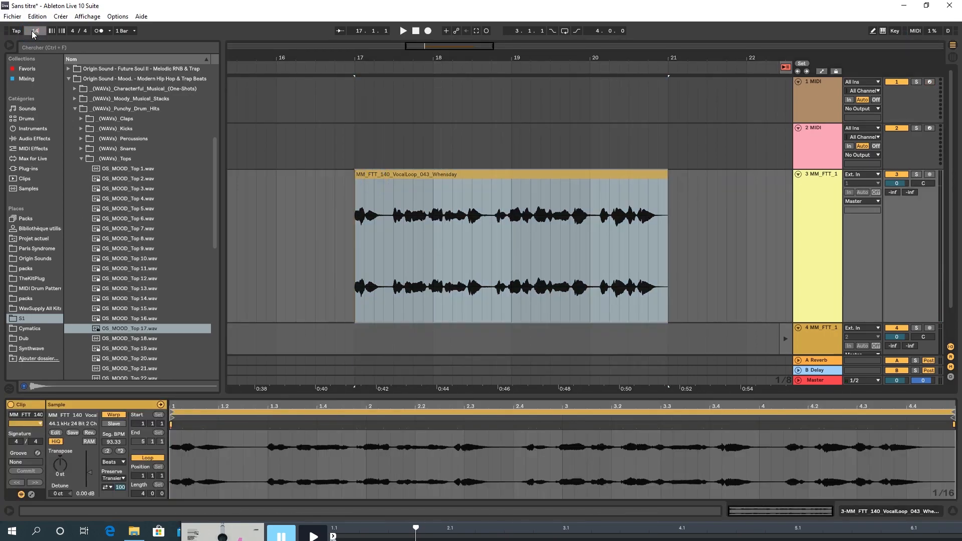
key(Return)
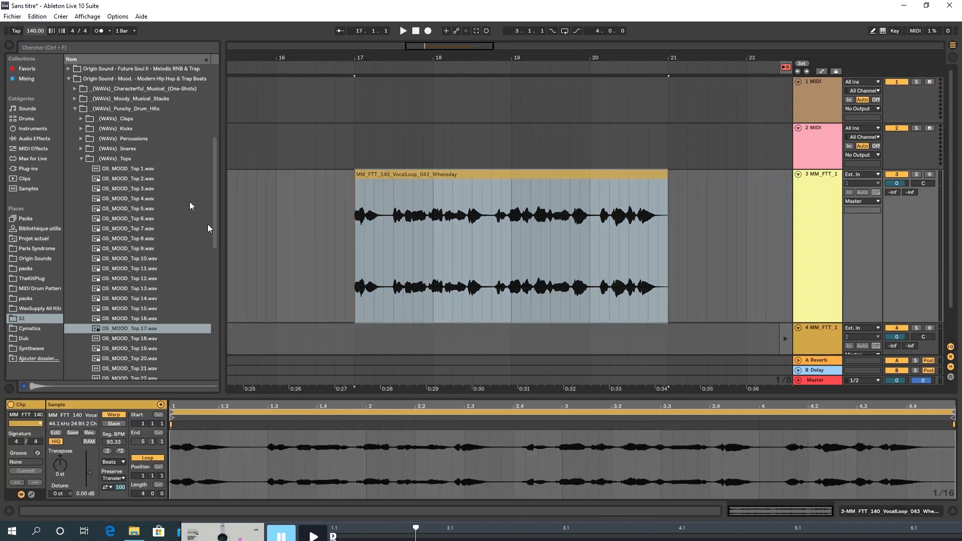
- Warp the vocal sample at 140.00 BPM from its start and play the clip
right_click(173, 426)
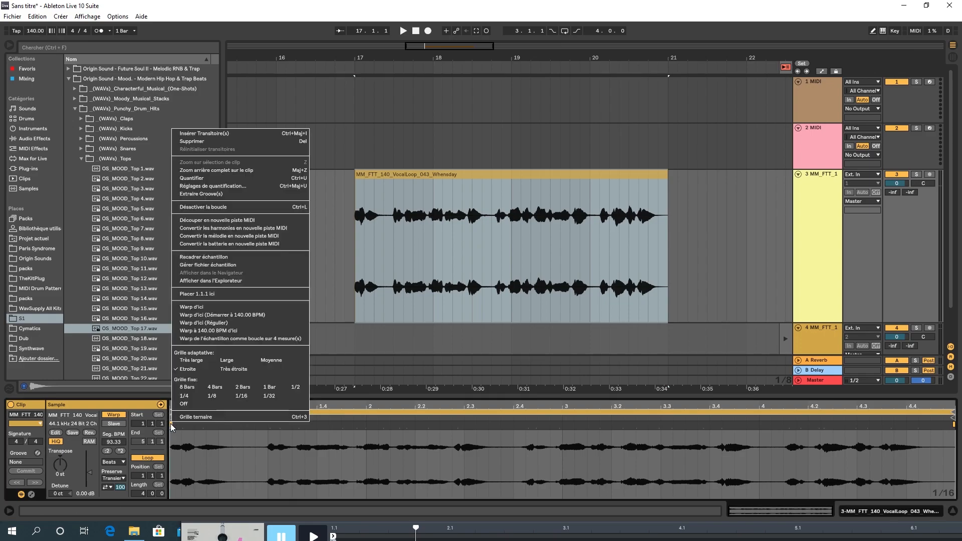
click(216, 331)
key(space)
drag(459, 57, 458, 170)
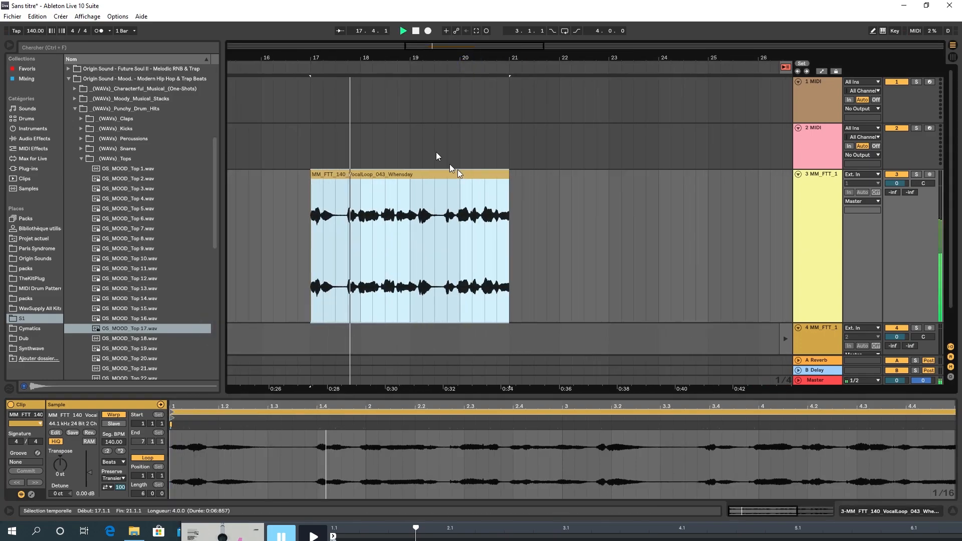
- Extend the vocal clip's end to bar 25, making it 8 bars long, and play it from the start
click(508, 176)
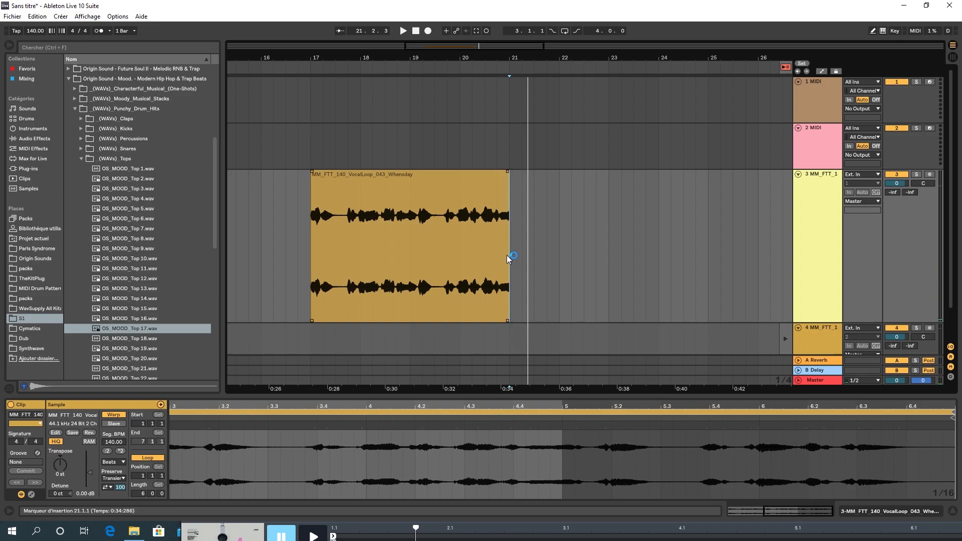
click(491, 173)
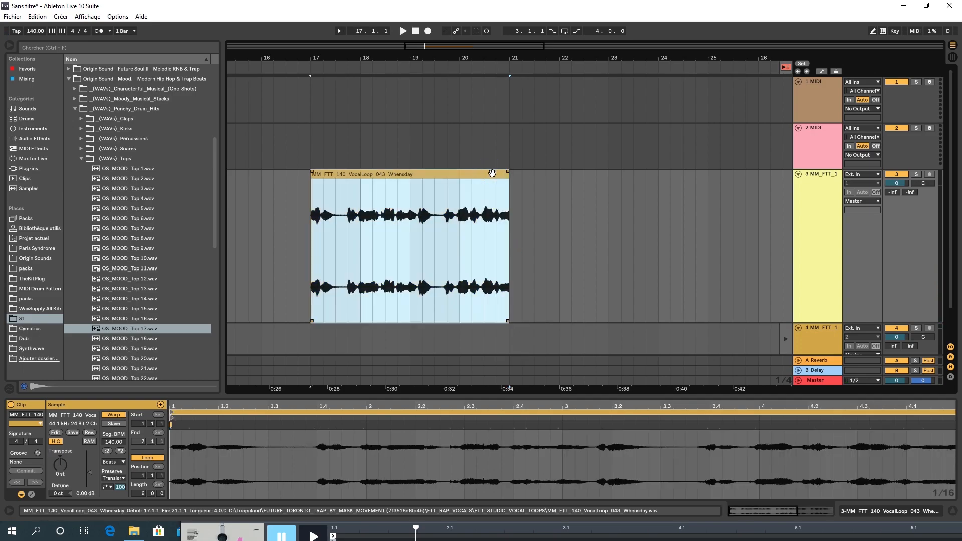
drag(509, 182, 705, 208)
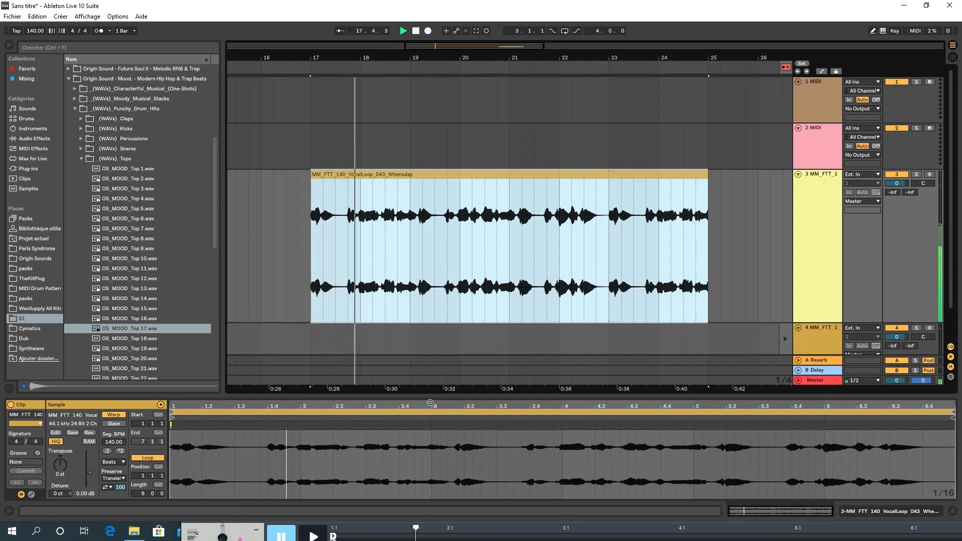
click(430, 405)
click(455, 309)
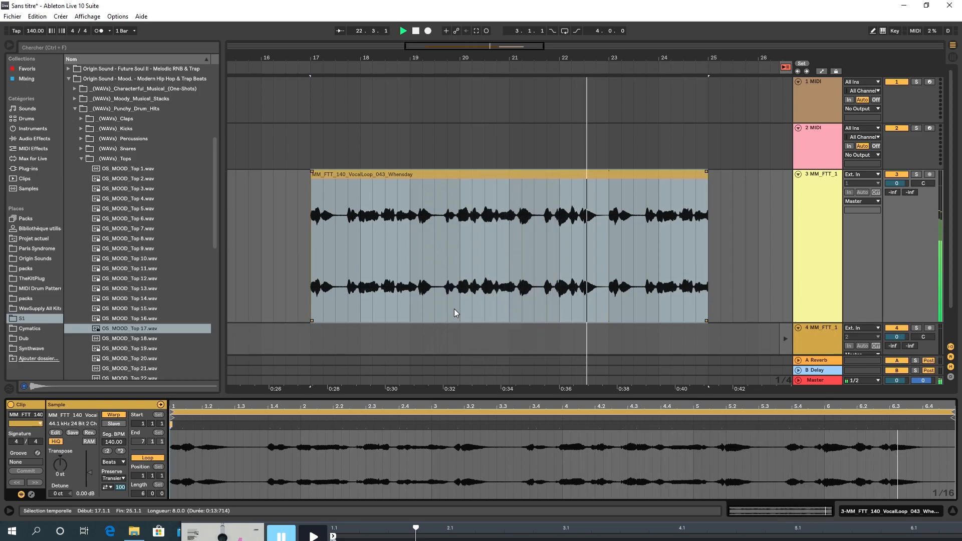
key(space)
key(space)
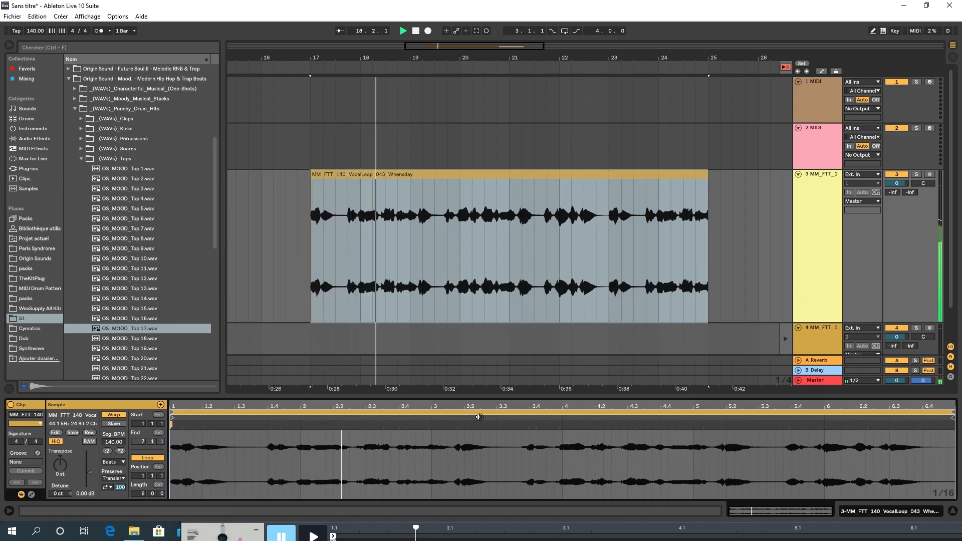
- Try to warp the vocal sample by moving its second phrase onto beat 2.1, and play the result
mouse_move(271, 429)
mouse_down()
mouse_move(309, 426)
mouse_move(300, 426)
mouse_up()
key(space)
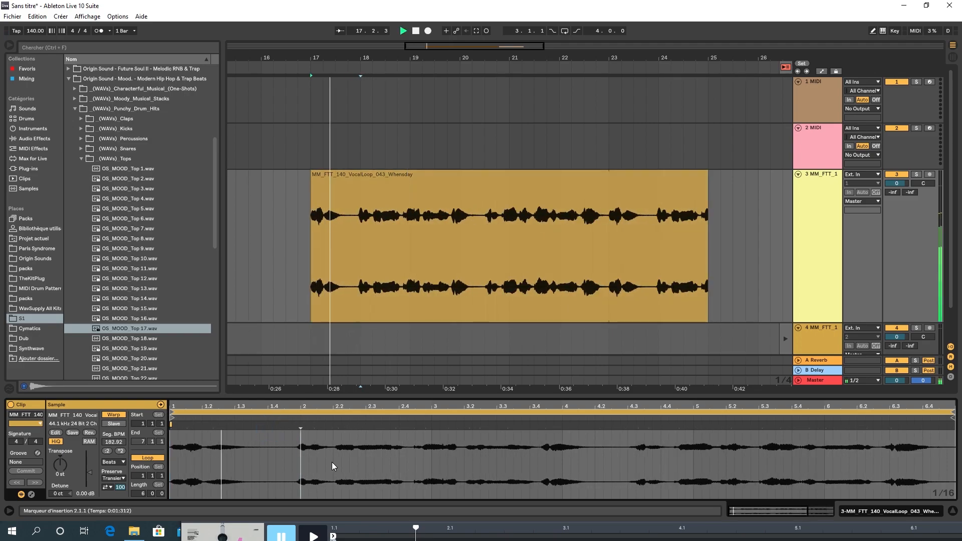
key(space)
click(349, 241)
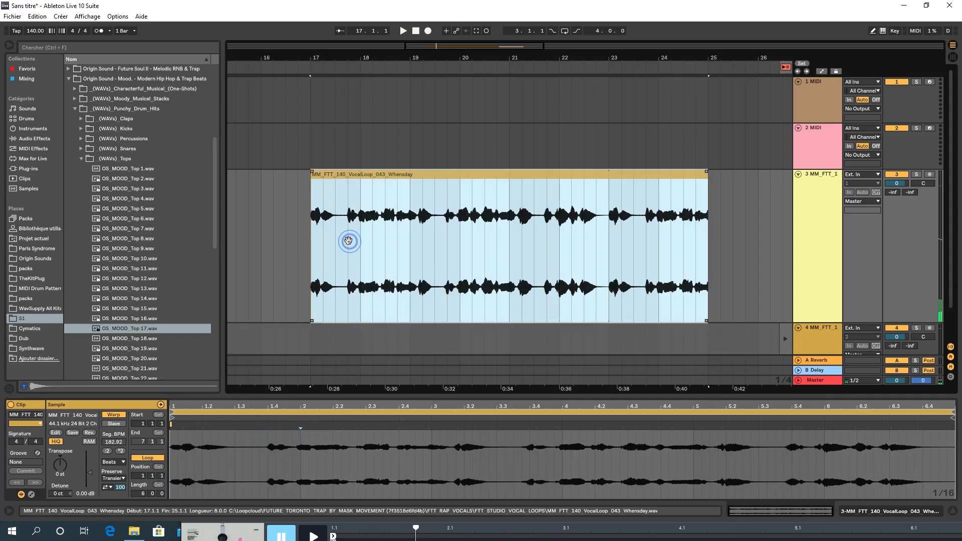
- Split the vocal clip after its first phrase at 17.3.3, move the second part to start at 17.4.3, and play it
click(344, 256)
drag(351, 58, 352, 80)
click(321, 251)
key(ctrl+e)
drag(354, 184, 391, 177)
key(space)
key(space)
key(space)
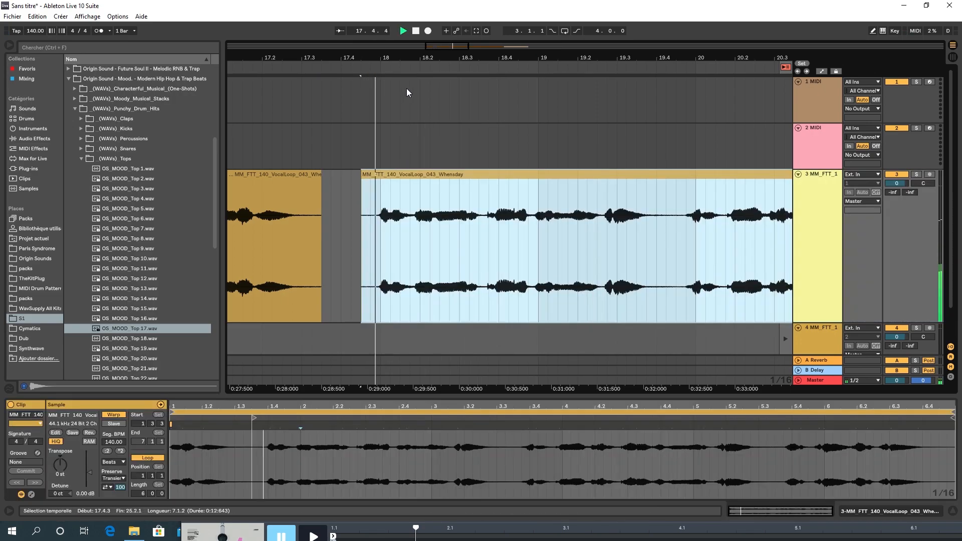
- Split the second part of the vocal at 19.4.3 and play it from the new cut
mouse_move(427, 59)
mouse_down()
mouse_move(422, 49)
mouse_move(429, 63)
mouse_up()
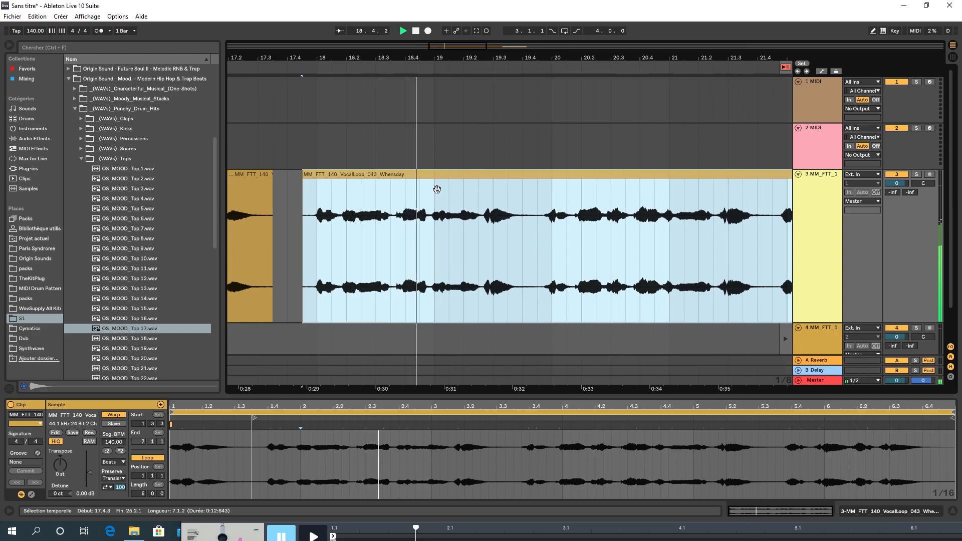
click(543, 258)
key(ctrl+e)
mouse_move(569, 187)
mouse_down()
mouse_move(575, 194)
mouse_move(561, 181)
mouse_up()
key(space)
key(space)
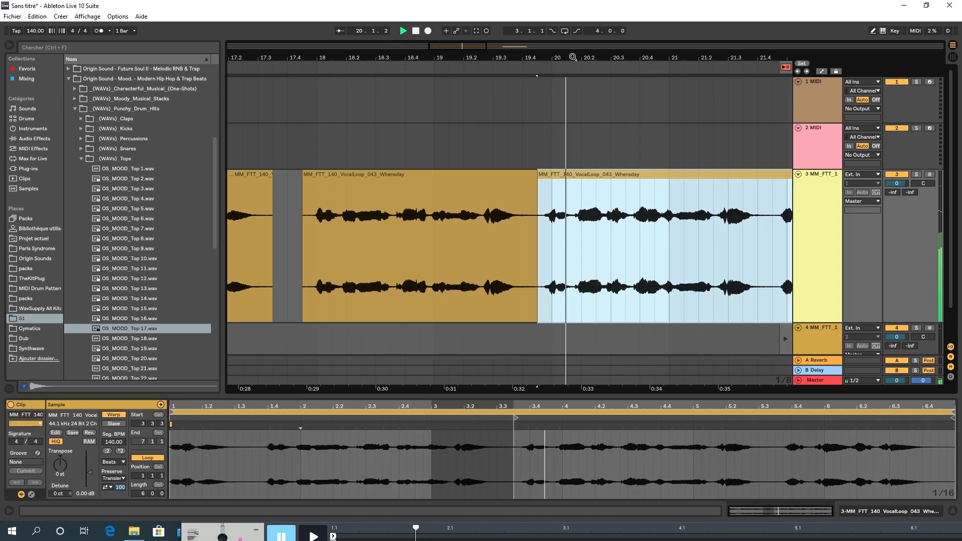
- Delete the end of the vocal from bar 23 to 25.2.1 and play the remaining clips from around bar 17
drag(583, 59, 385, 49)
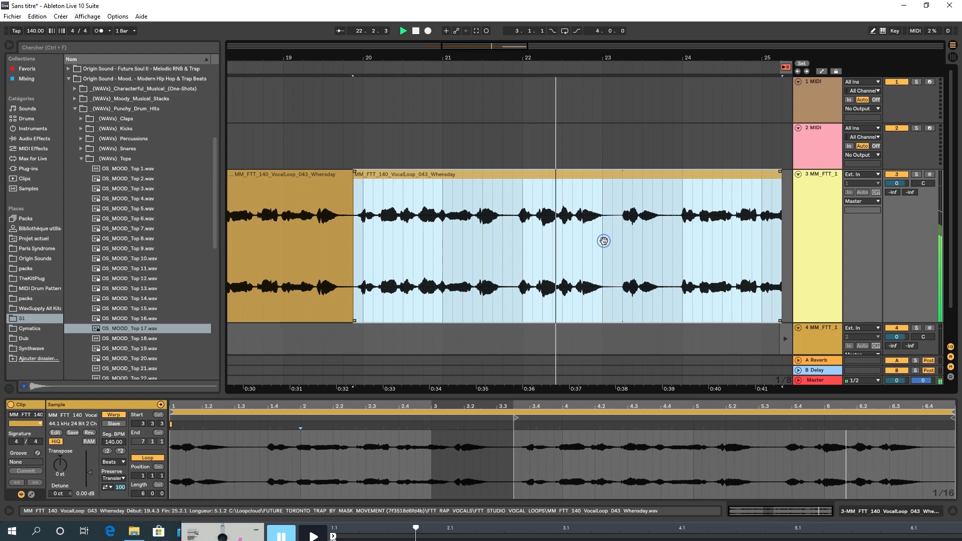
drag(601, 259, 779, 265)
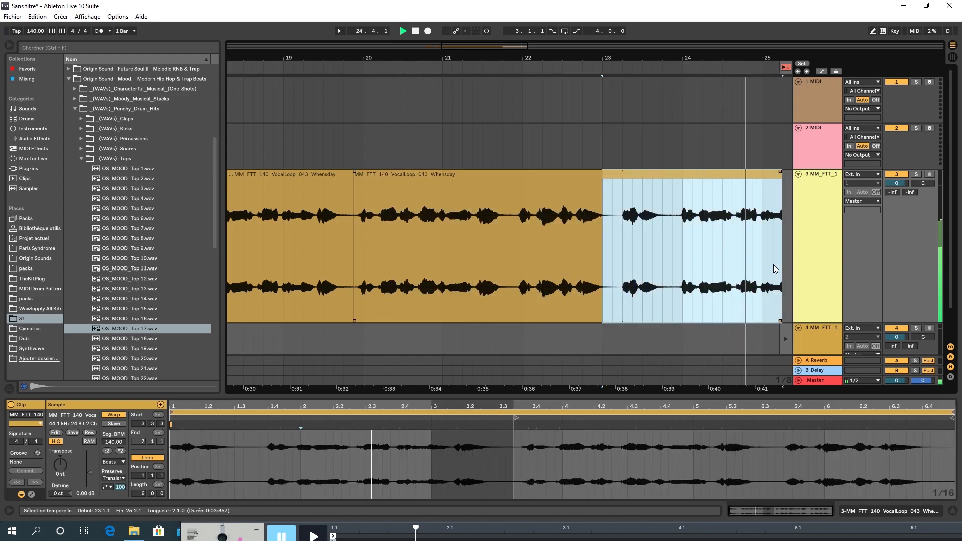
key(Delete)
key(space)
key(space)
key(space)
drag(479, 58, 649, 43)
click(402, 68)
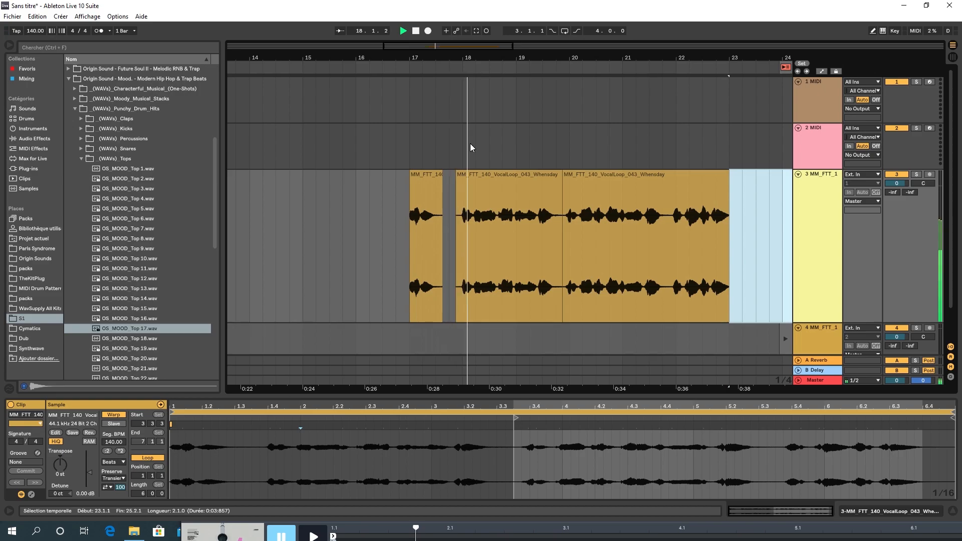
- Fade out the end of the first vocal clip and fade in the start of the second with a bent curve, checking by playback
drag(442, 58, 435, 111)
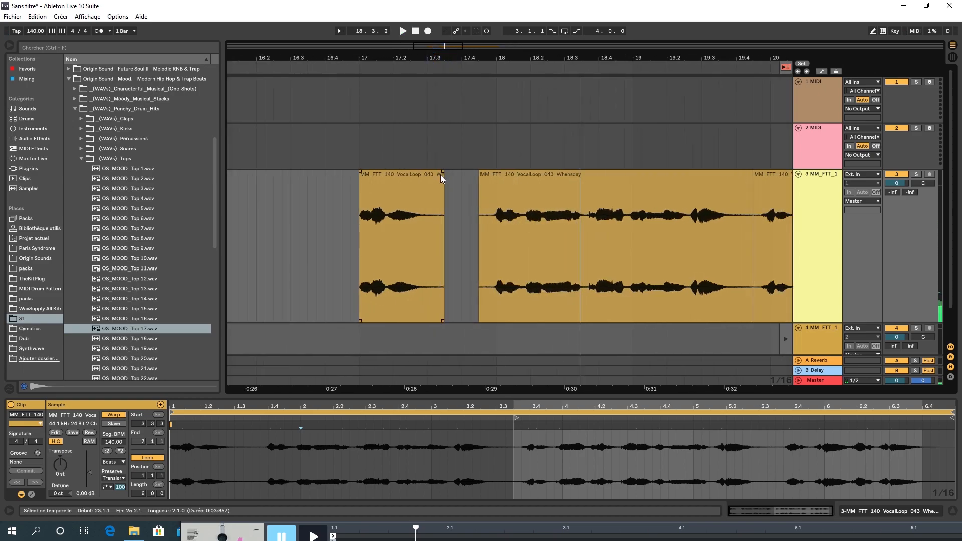
drag(443, 172, 414, 172)
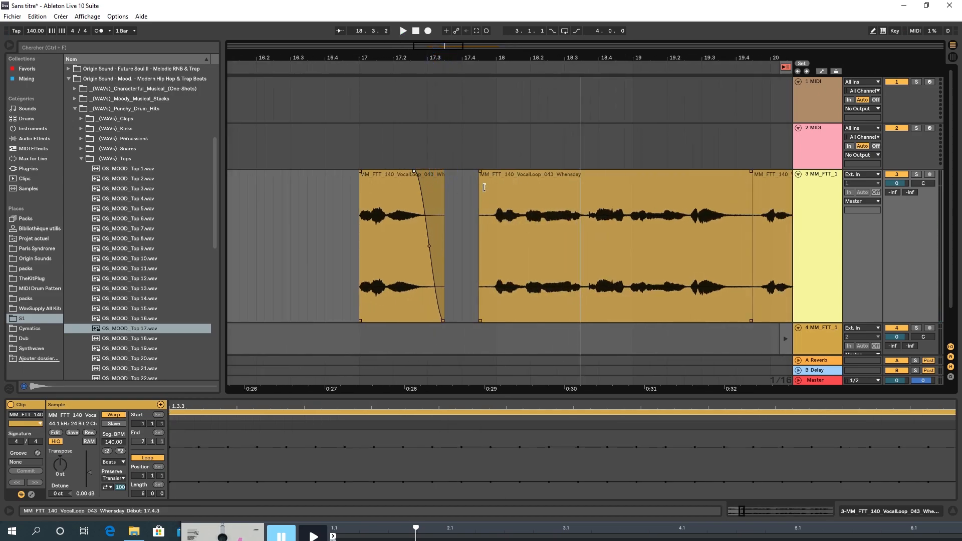
drag(483, 176, 496, 177)
click(334, 69)
drag(475, 54, 305, 53)
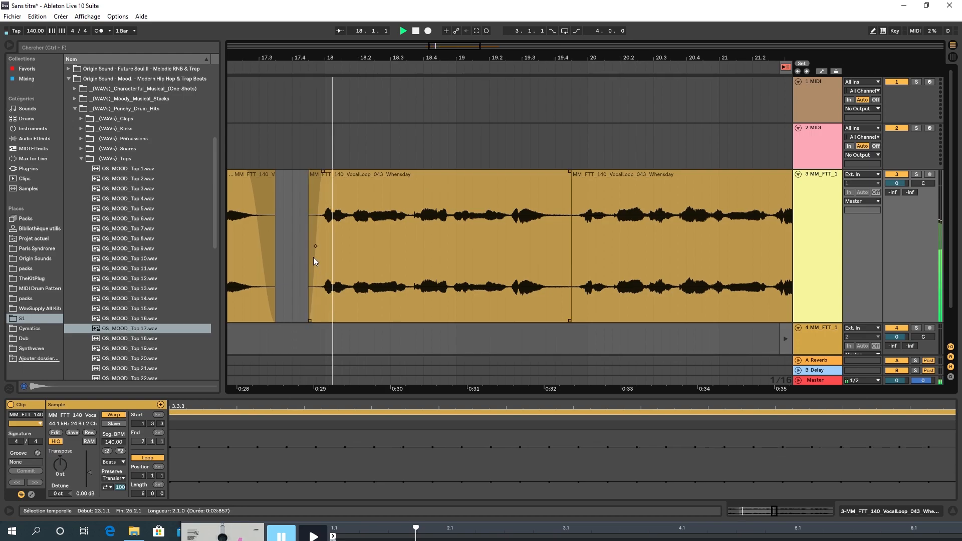
drag(315, 247, 321, 254)
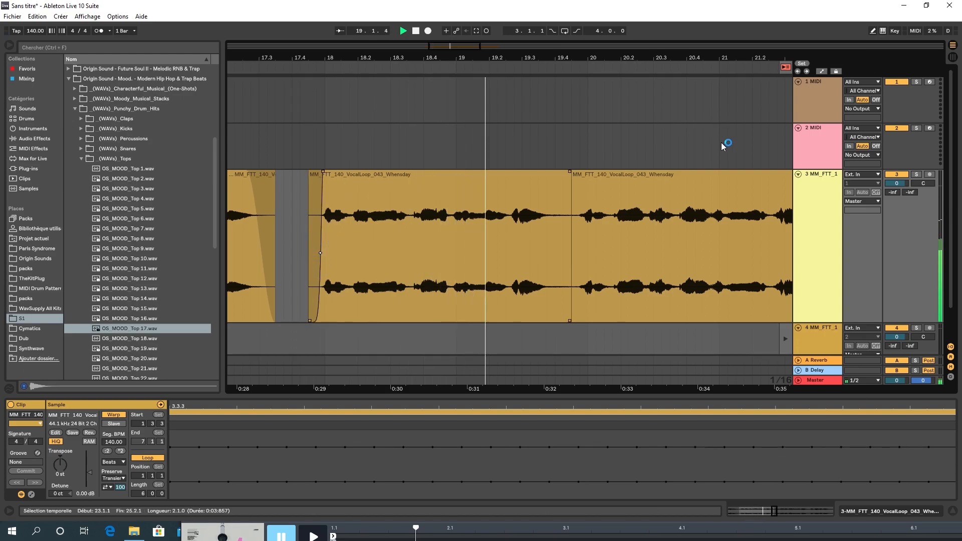
drag(616, 58, 542, 63)
key(space)
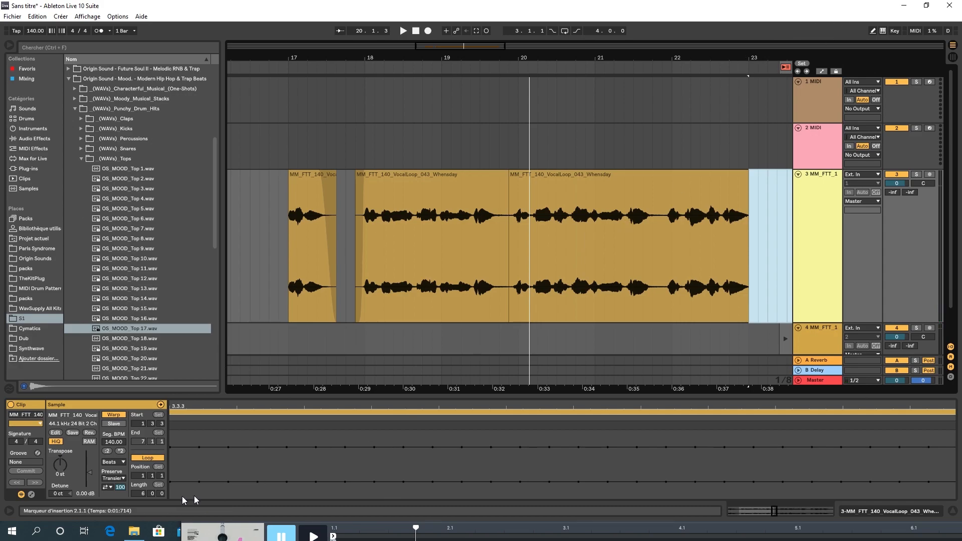
- Switch to Loopcloud and place its window in front of the Ableton Live project
click(904, 7)
drag(636, 116, 476, 11)
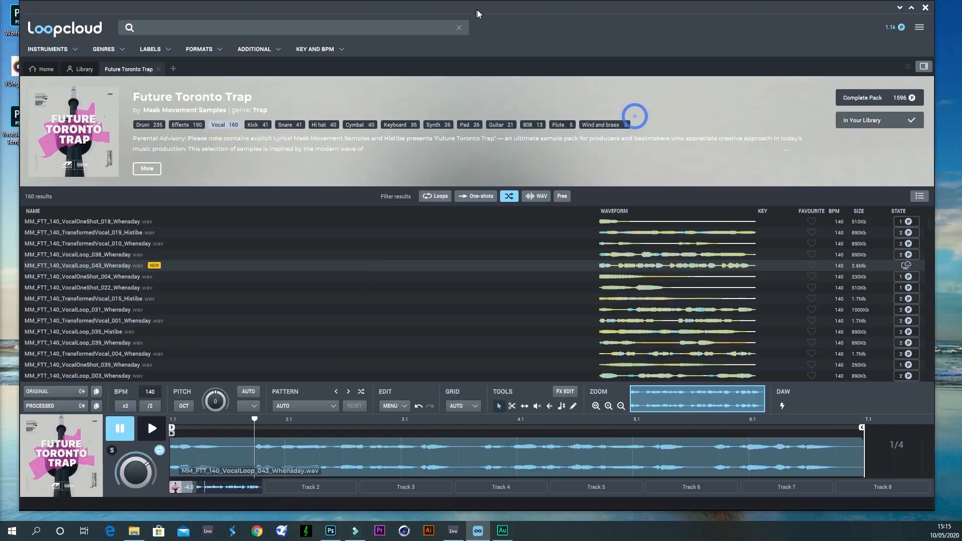
click(454, 532)
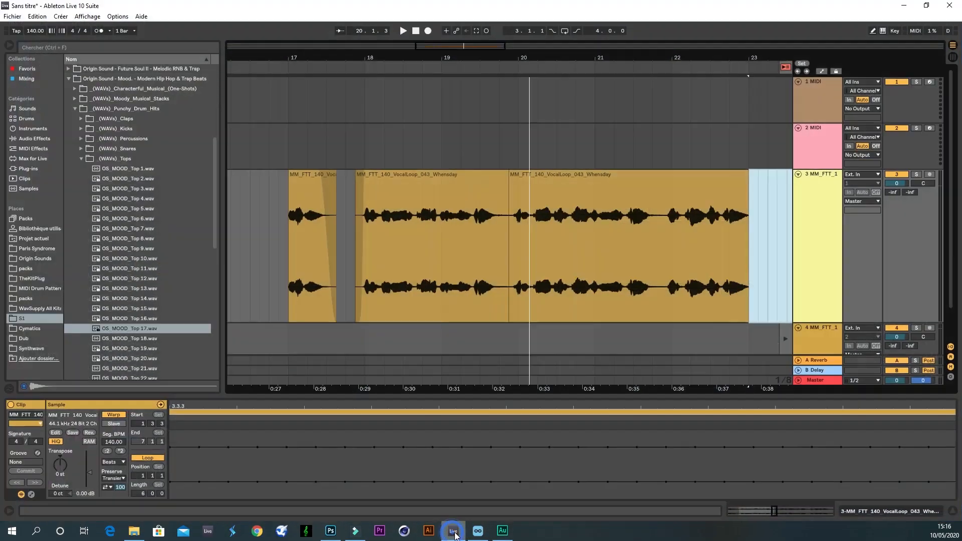
click(478, 531)
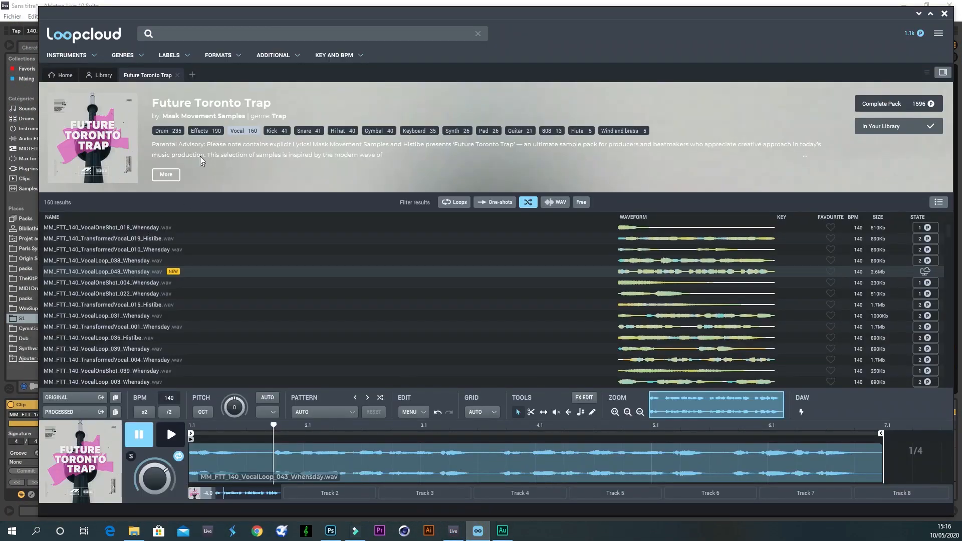
- Filter the Future Toronto Trap pack to its Keyboard samples and preview MM_FTT_140_Emin_Keys_028.wav
click(169, 132)
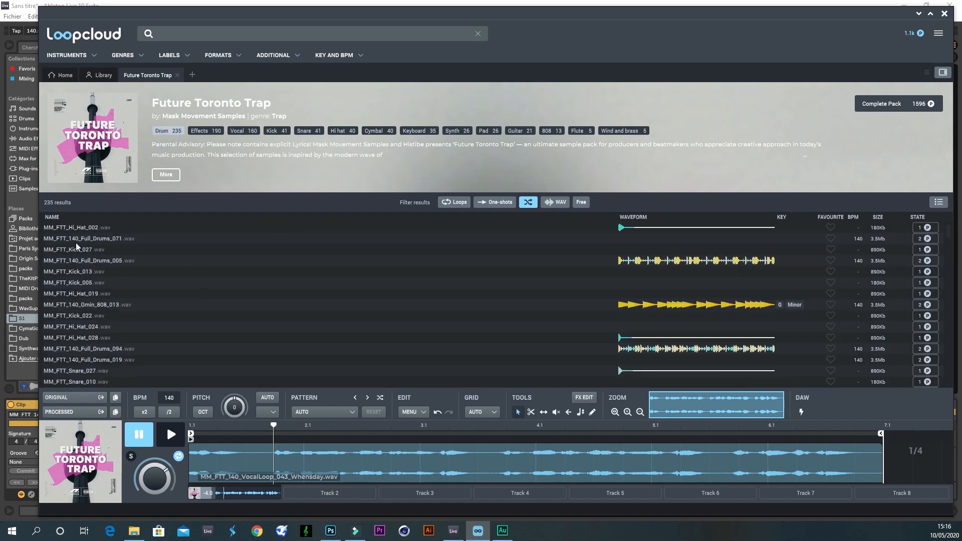
click(420, 131)
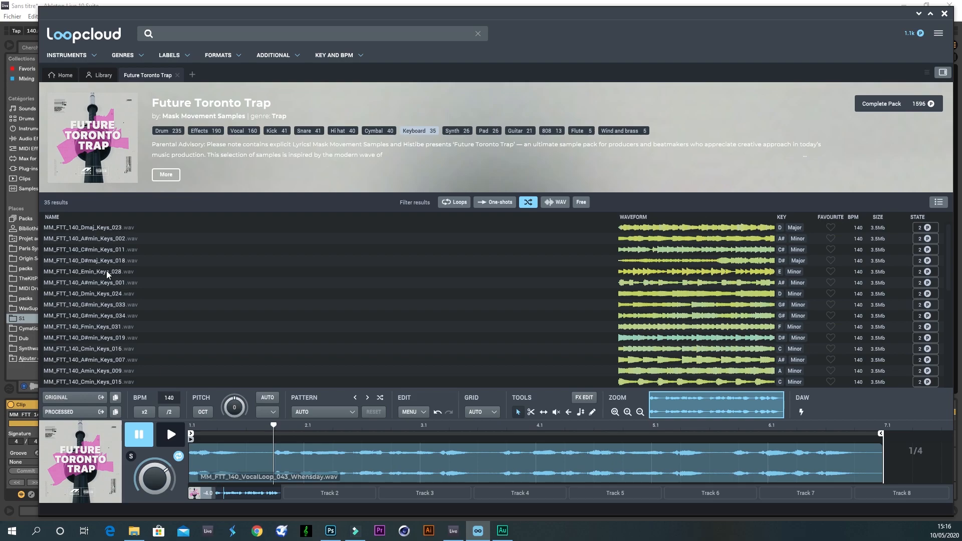
click(106, 270)
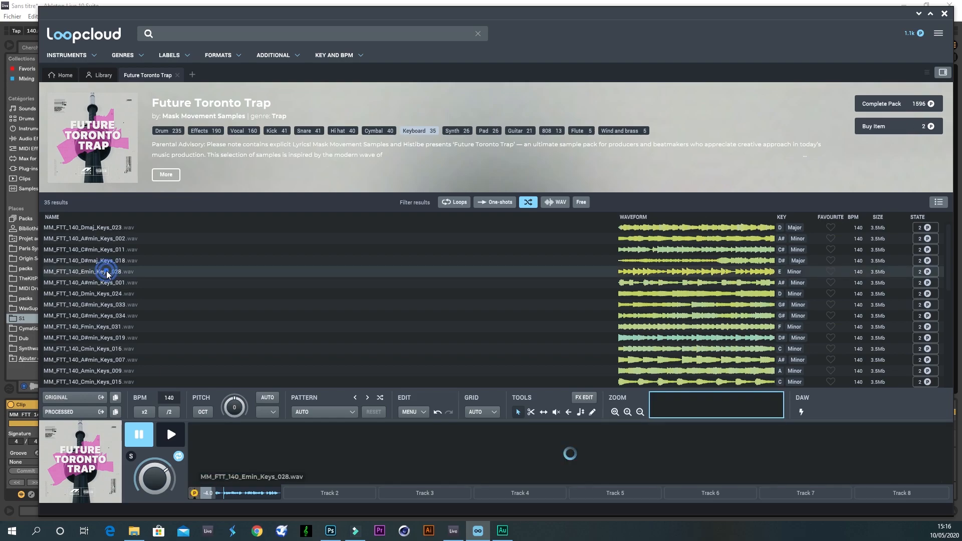
click(174, 438)
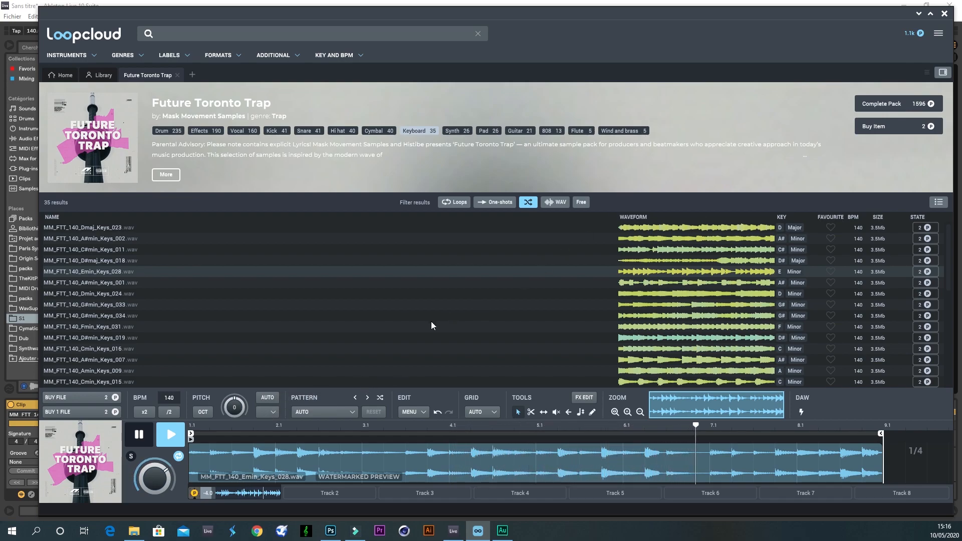
- Switch to Ableton Live and play the edited vocal from bar 17, with the Loopcloud window moved out of the way
drag(658, 9, 594, 209)
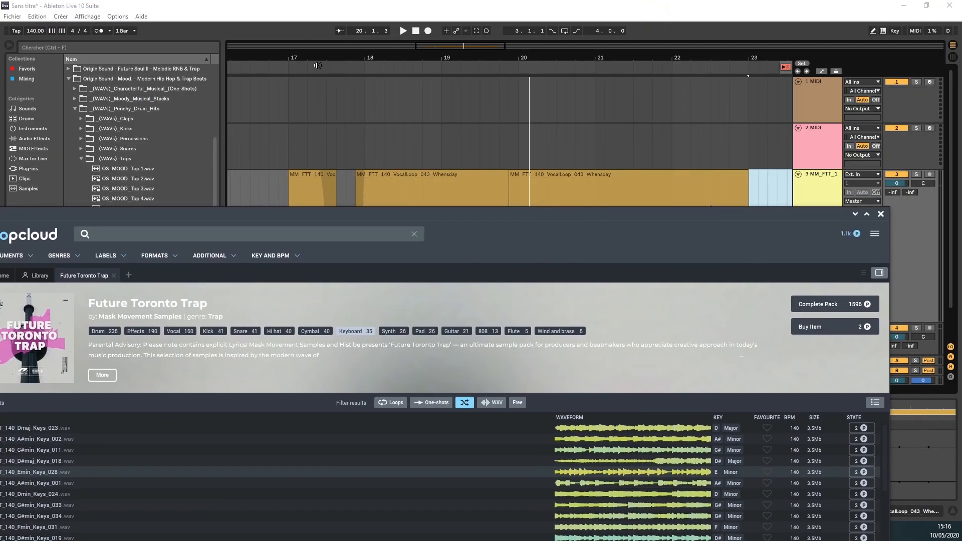
click(290, 67)
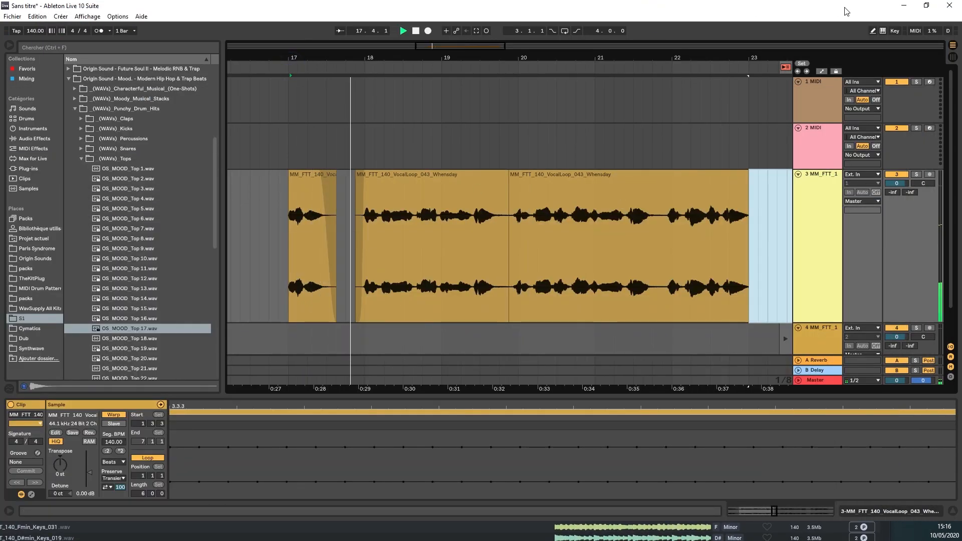
click(904, 7)
drag(558, 221, 608, 11)
click(452, 533)
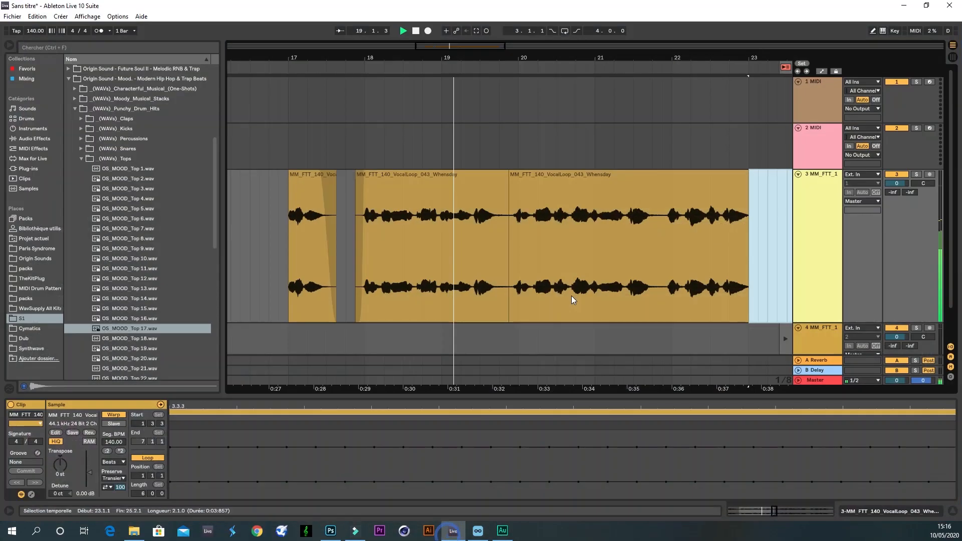
- Loop the arrangement over the vocal clips from bar 17 to bar 23
drag(747, 357, 423, 80)
drag(305, 59, 288, 58)
key(ctrl+l)
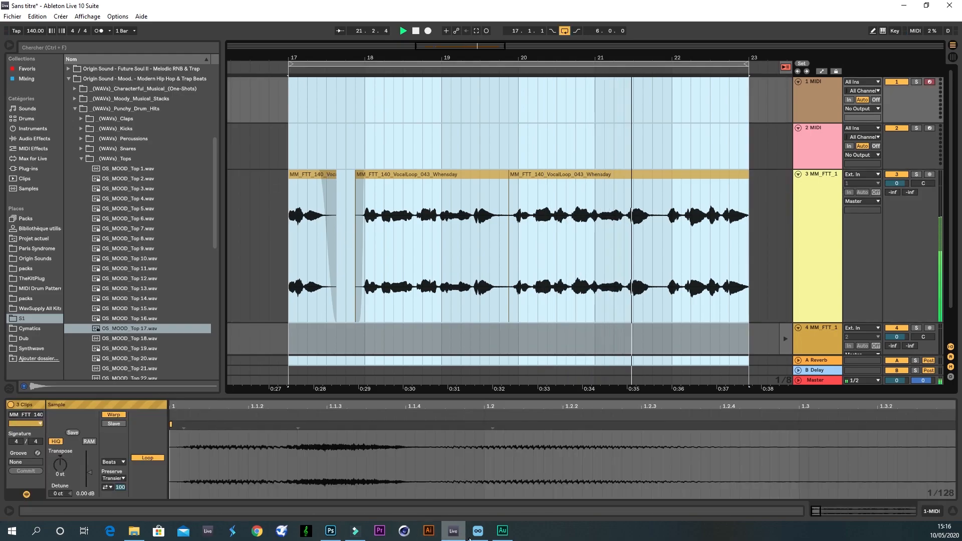
- Switch to Loopcloud and preview D#maj_Keys_018, C#min_Keys_011, Dmin_Keys_024 and G#min_Keys_033 against the looping vocal
click(478, 531)
click(85, 252)
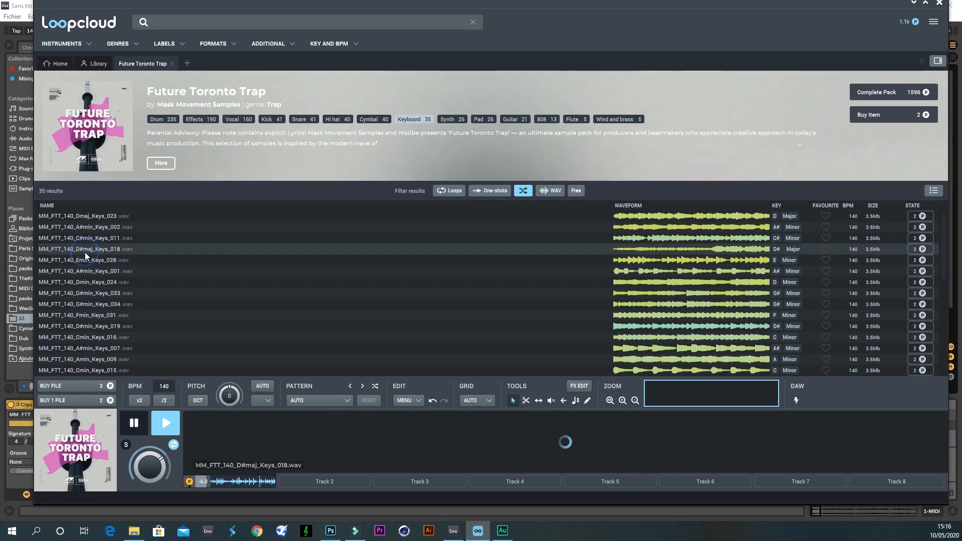
click(85, 239)
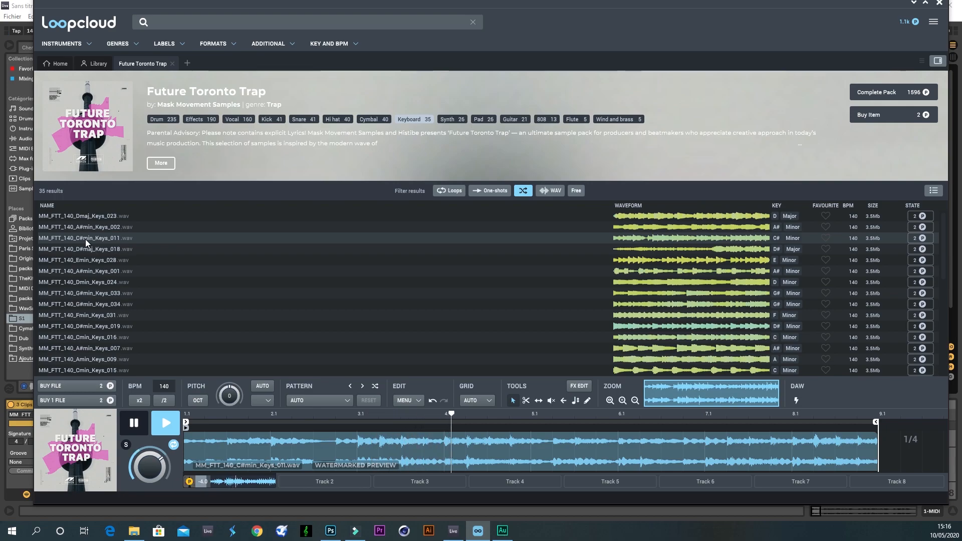
click(91, 282)
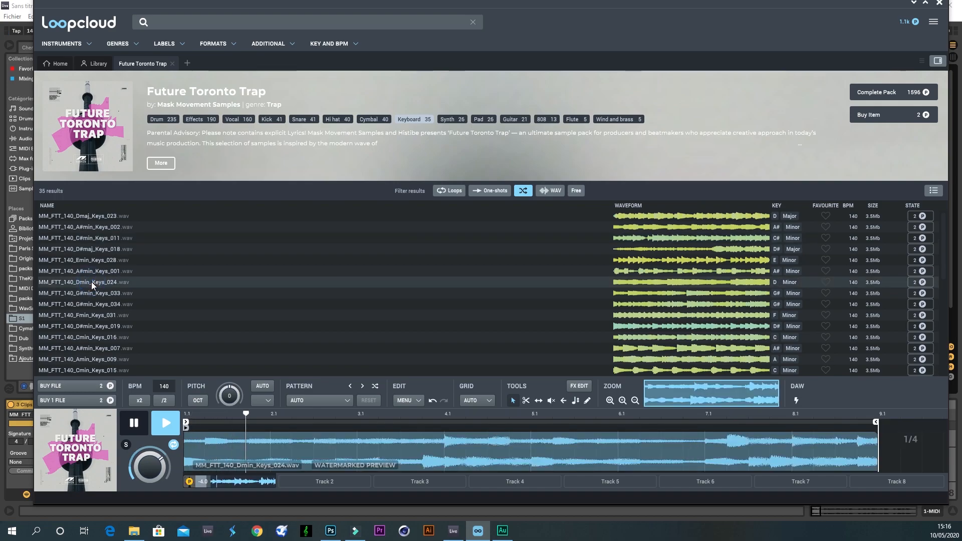
click(93, 293)
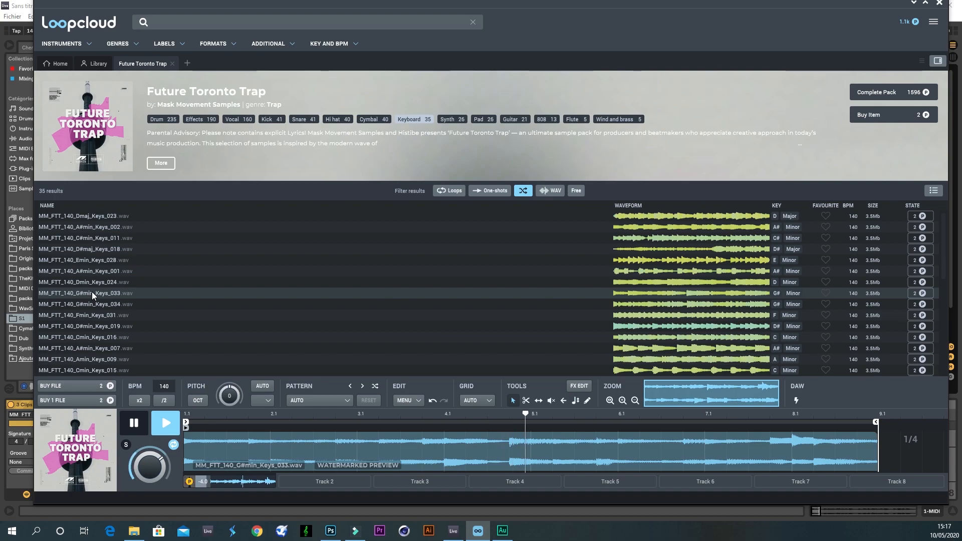
key(space)
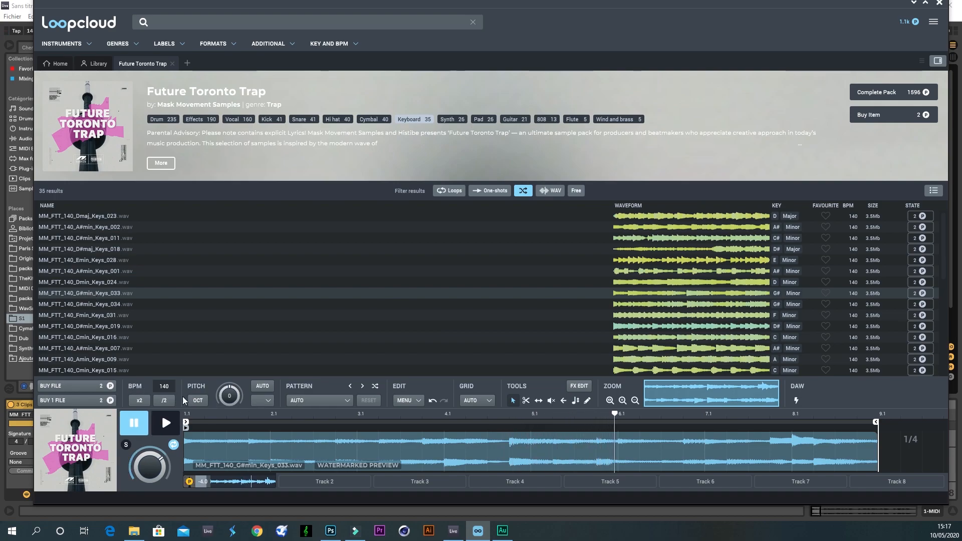
- Buy MM_FTT_140_G#min_Keys_033.wav and stop the looping playback in Ableton Live
click(54, 387)
drag(510, 6, 503, 193)
click(368, 119)
click(369, 118)
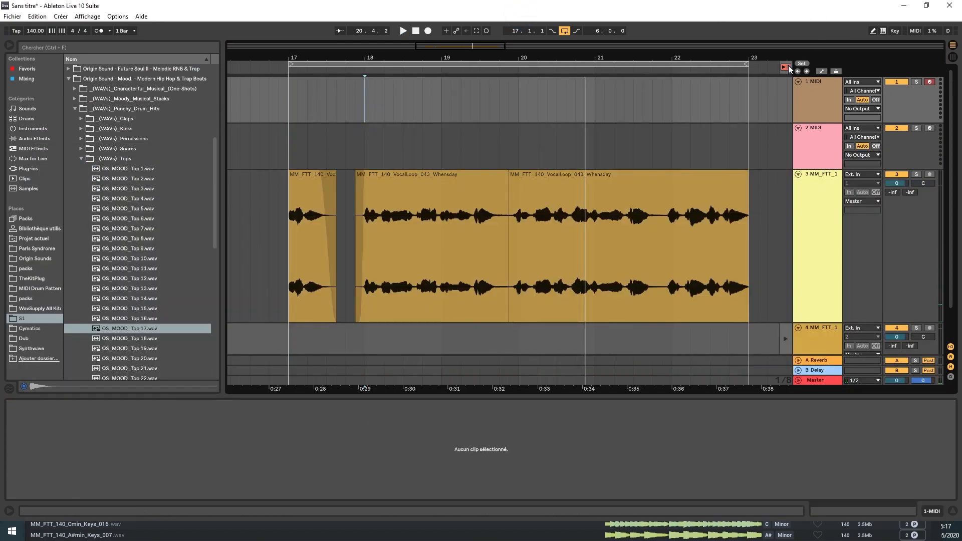
- Arrange the Loopcloud window over Ableton Live so track 1 and the purchased sample's original-file export are both in view
click(904, 6)
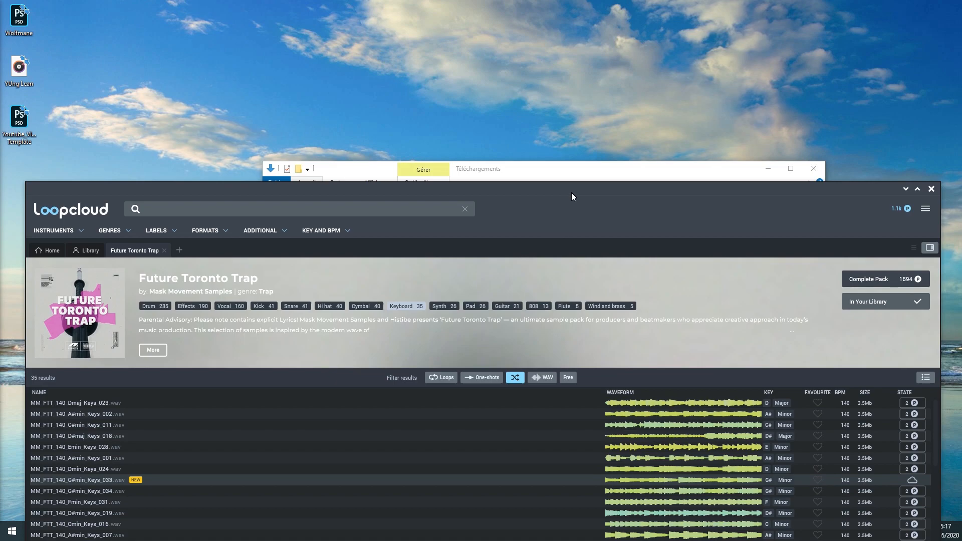
drag(572, 192, 558, 36)
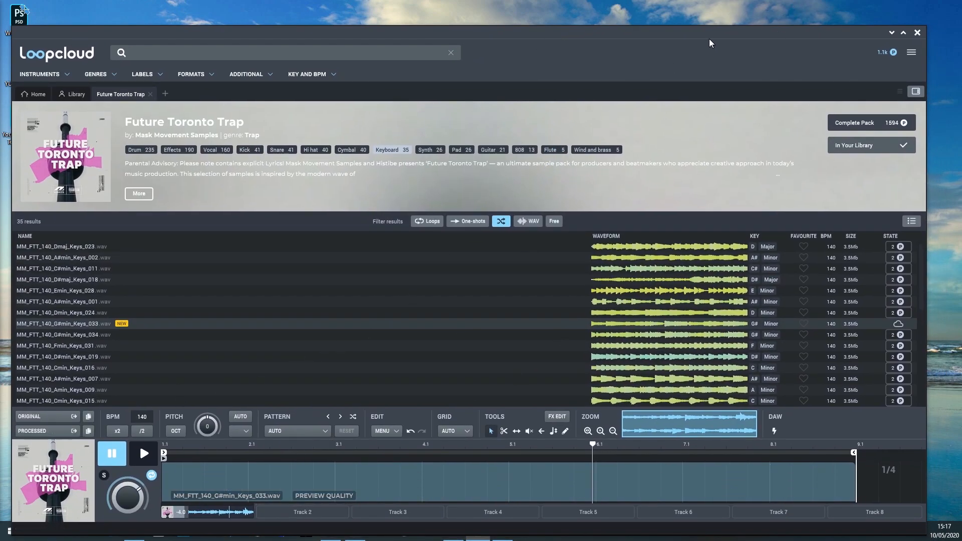
drag(707, 40, 717, 5)
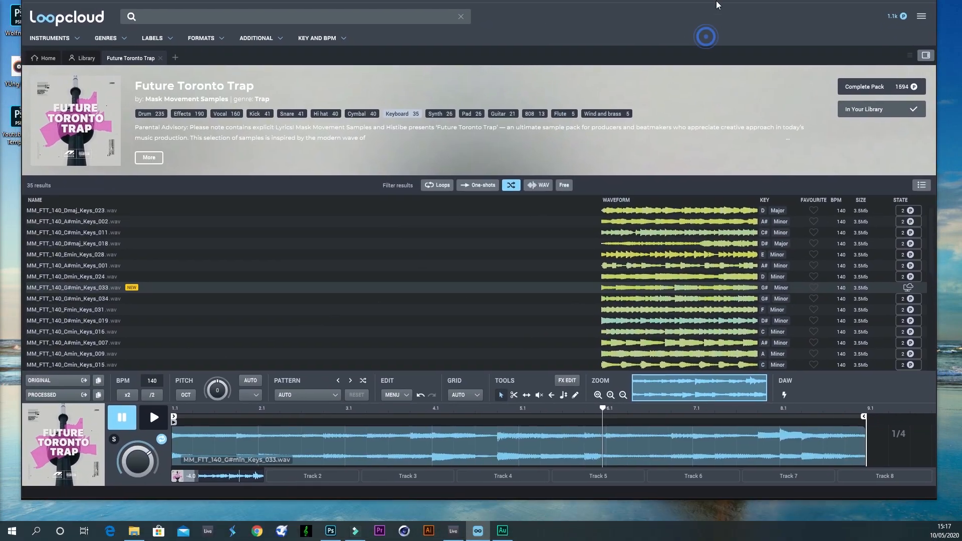
click(455, 531)
click(473, 530)
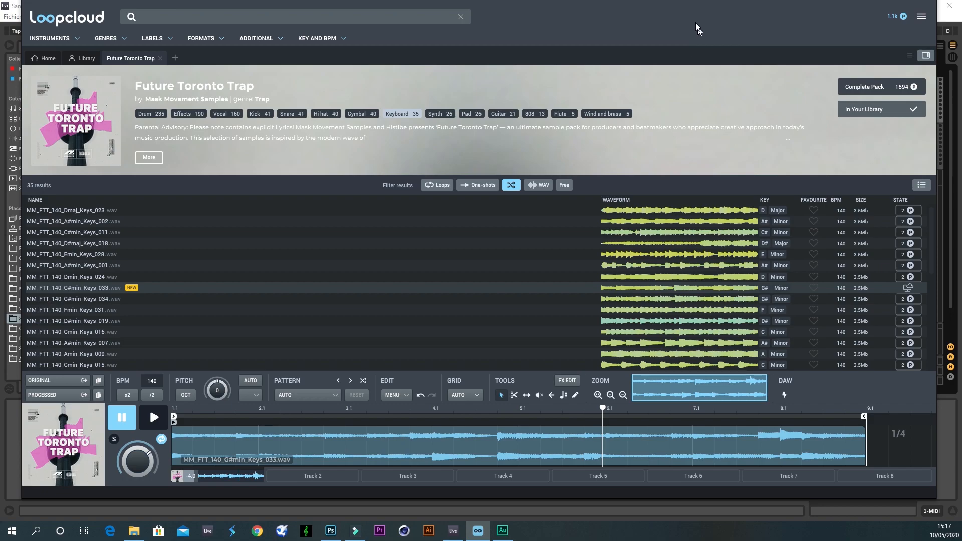
drag(685, 1, 715, 230)
drag(281, 209, 268, 132)
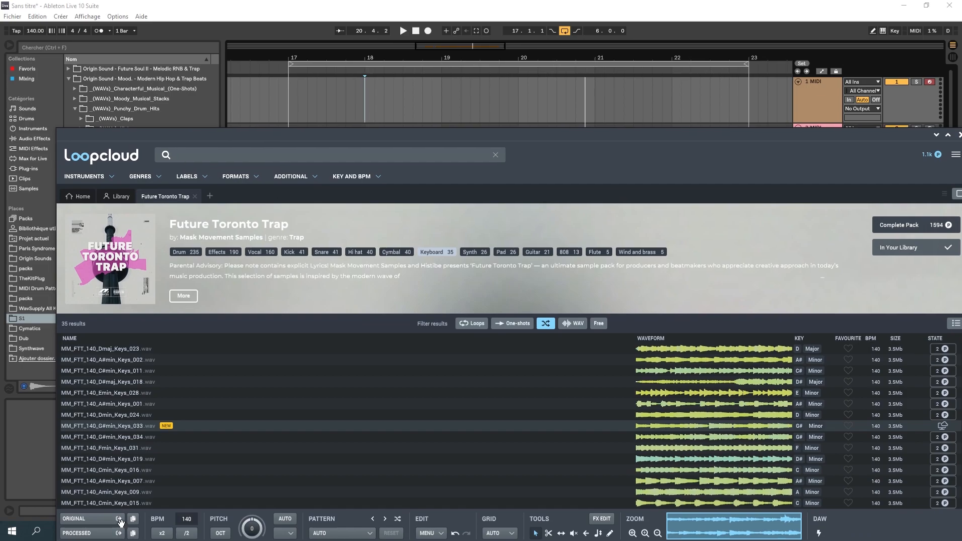
- Place the original MM_FTT_140_G#min_Keys_033 sample on track 1 at bar 17 in Ableton Live and play it with the vocal
drag(224, 285, 289, 99)
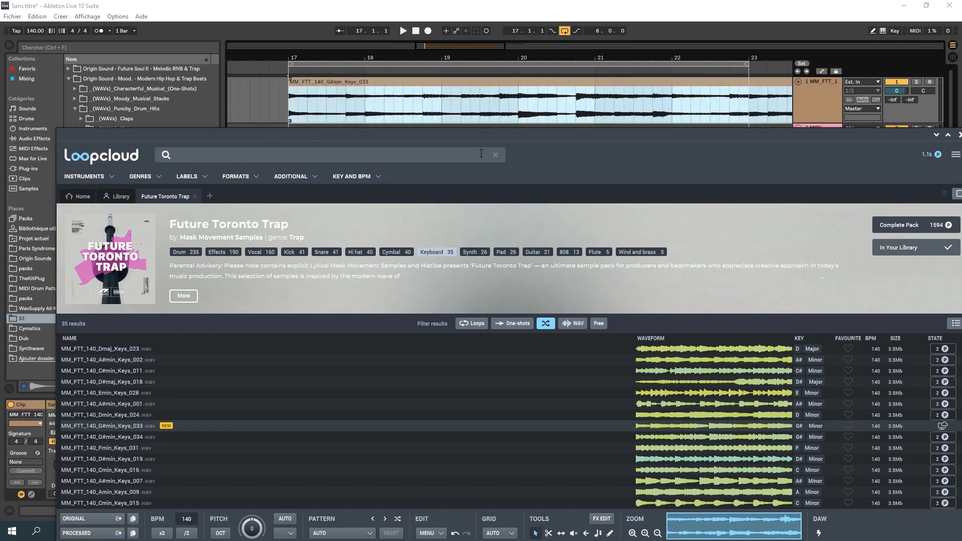
mouse_move(586, 134)
mouse_down()
mouse_move(581, 211)
mouse_move(567, 156)
mouse_move(573, 127)
mouse_up()
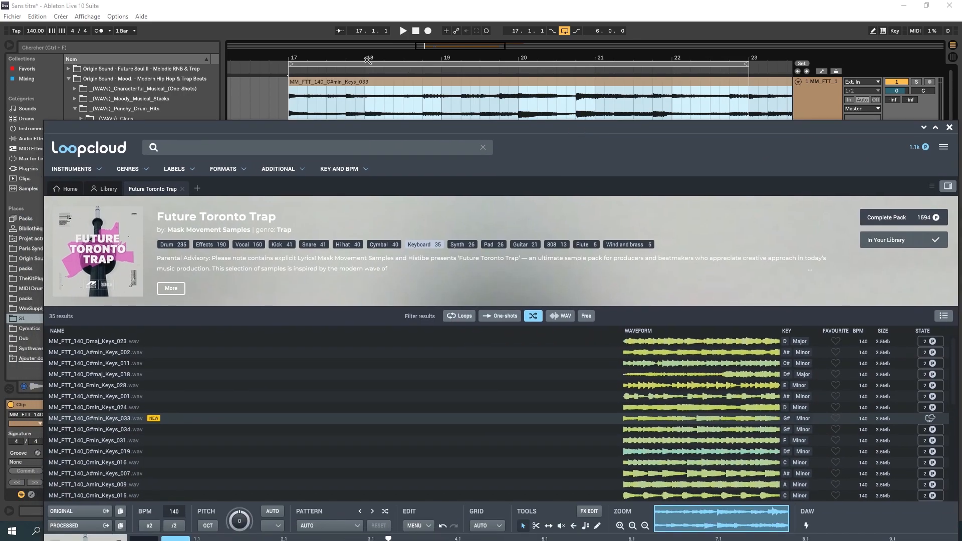
drag(300, 138, 300, 88)
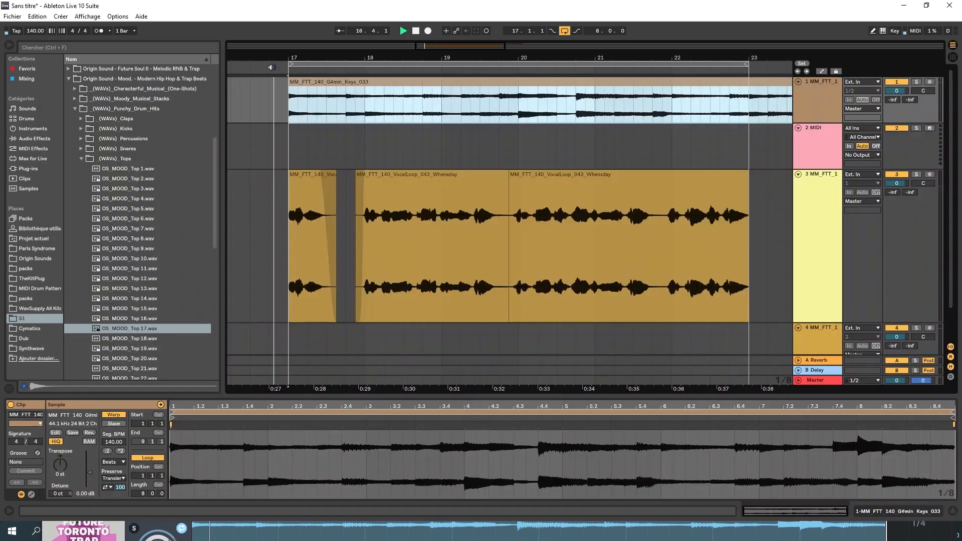
click(270, 66)
key(space)
drag(336, 58, 397, 143)
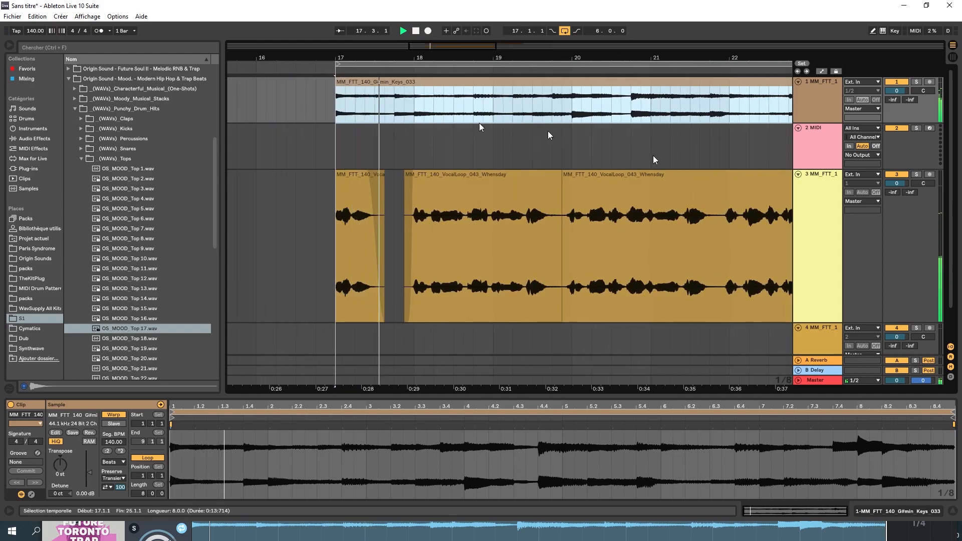
- Add Reverb, Ping Pong Delay at 13% dry/wet and Compressor to vocal track 3
click(820, 176)
click(34, 138)
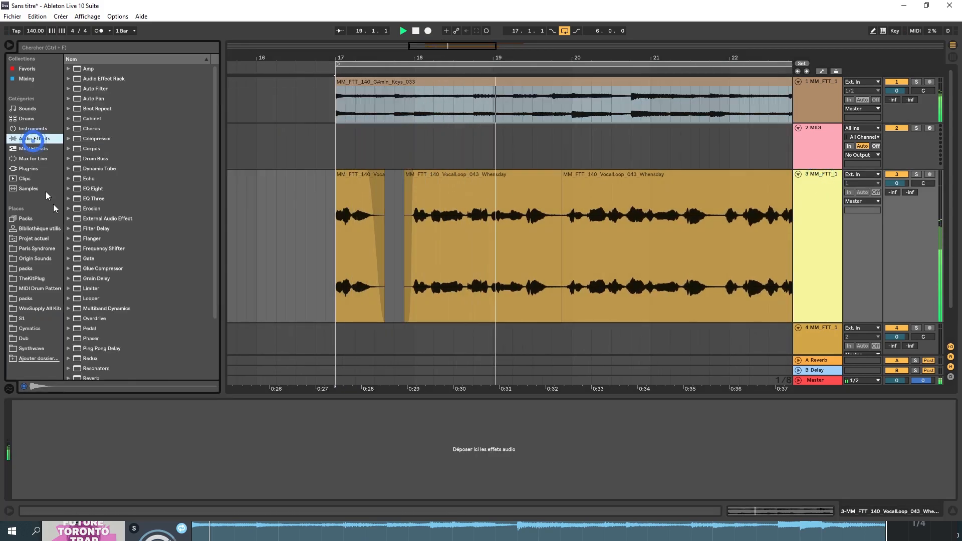
scroll(135, 251, down, 5)
drag(91, 304, 87, 461)
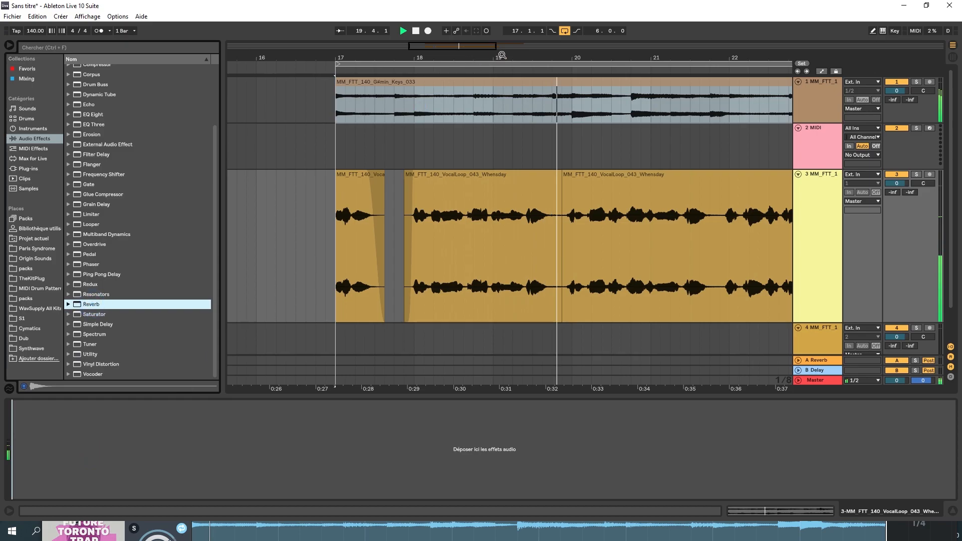
drag(111, 278, 296, 440)
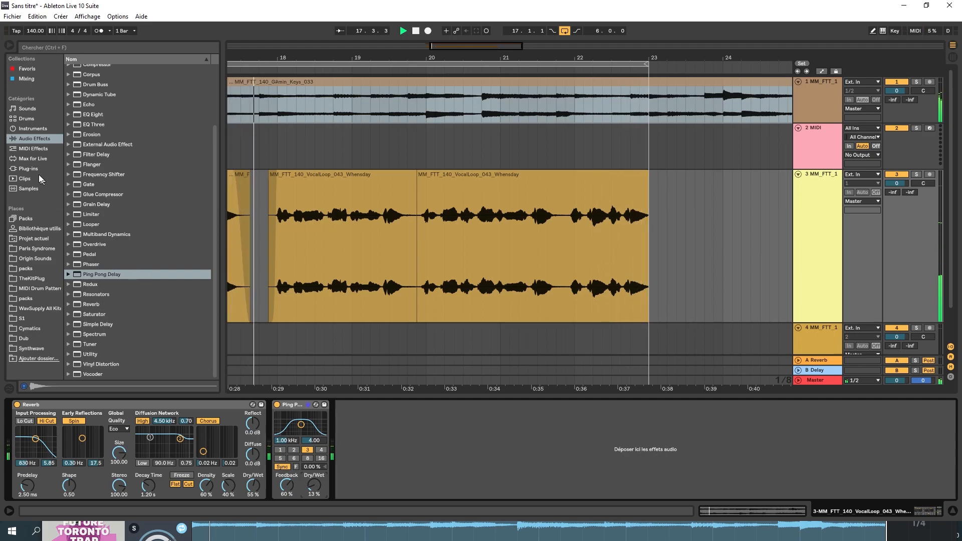
click(34, 139)
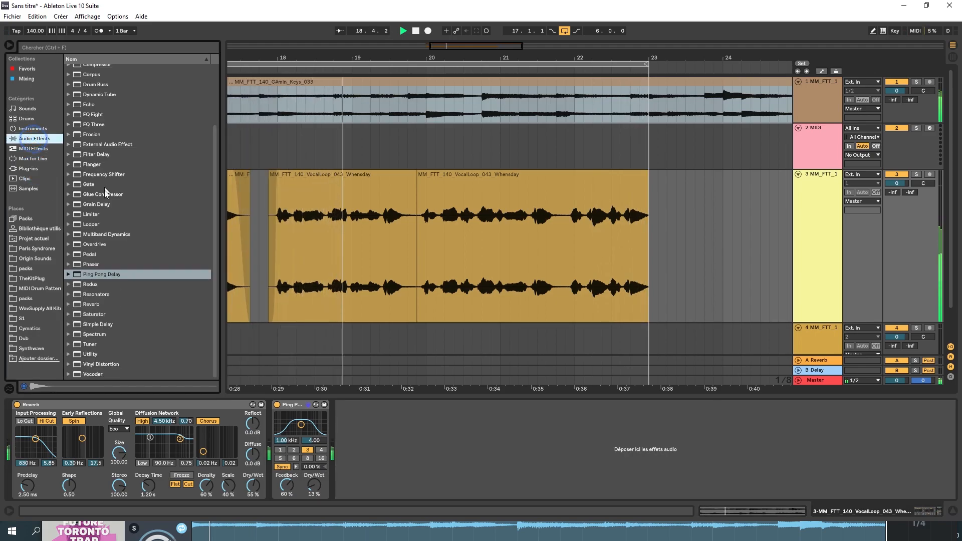
scroll(104, 191, up, 3)
click(93, 134)
click(420, 228)
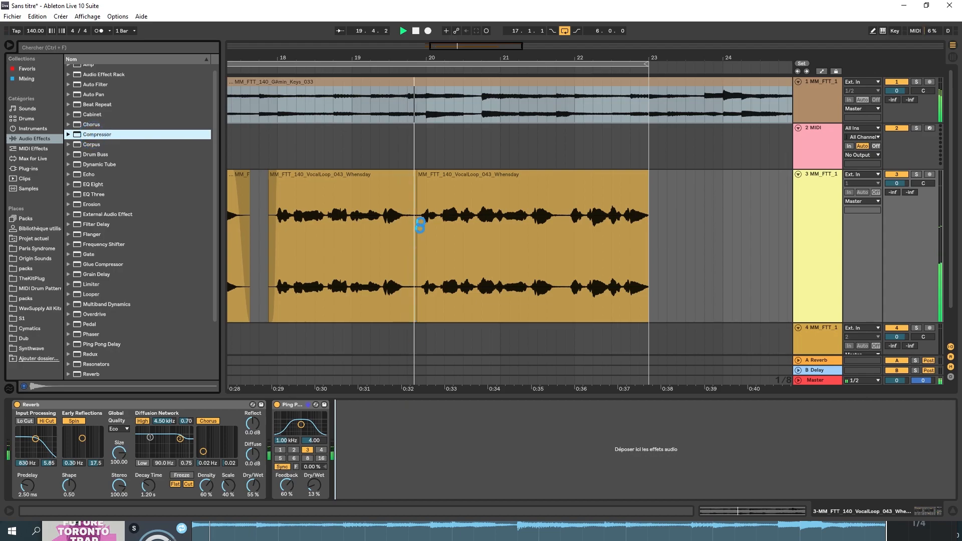
- Move the third vocal clip on track 3 so it starts at 20.2.2
click(364, 193)
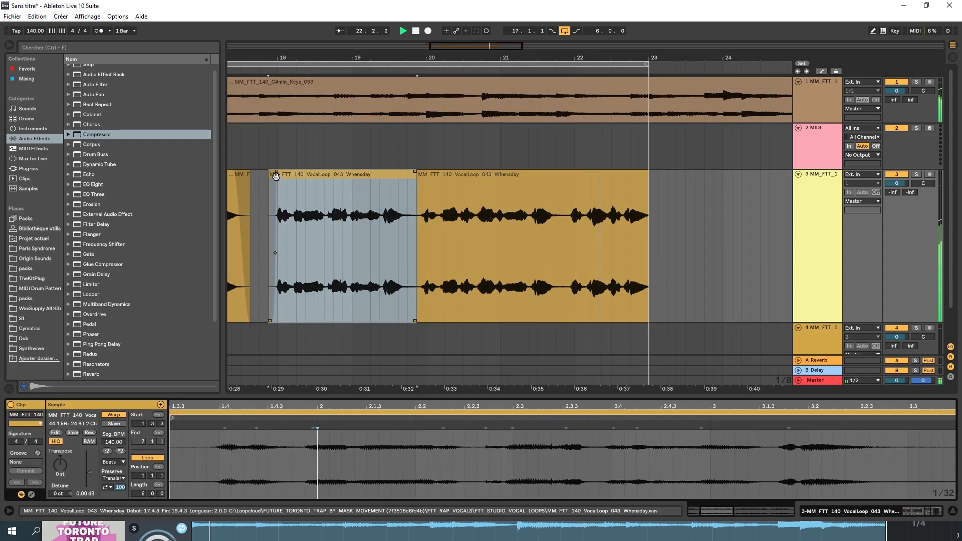
mouse_move(287, 58)
mouse_down()
mouse_move(287, 85)
mouse_move(288, 58)
mouse_up()
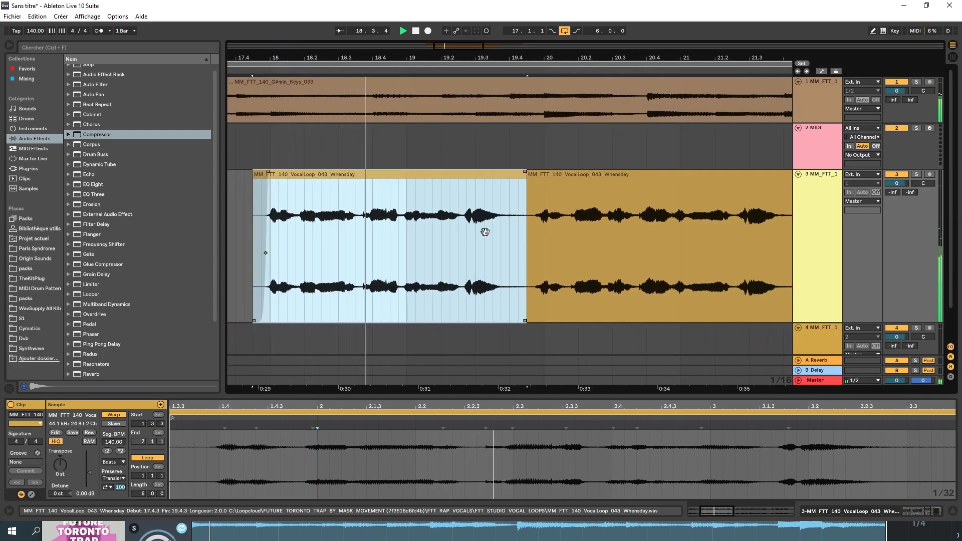
drag(545, 184, 605, 200)
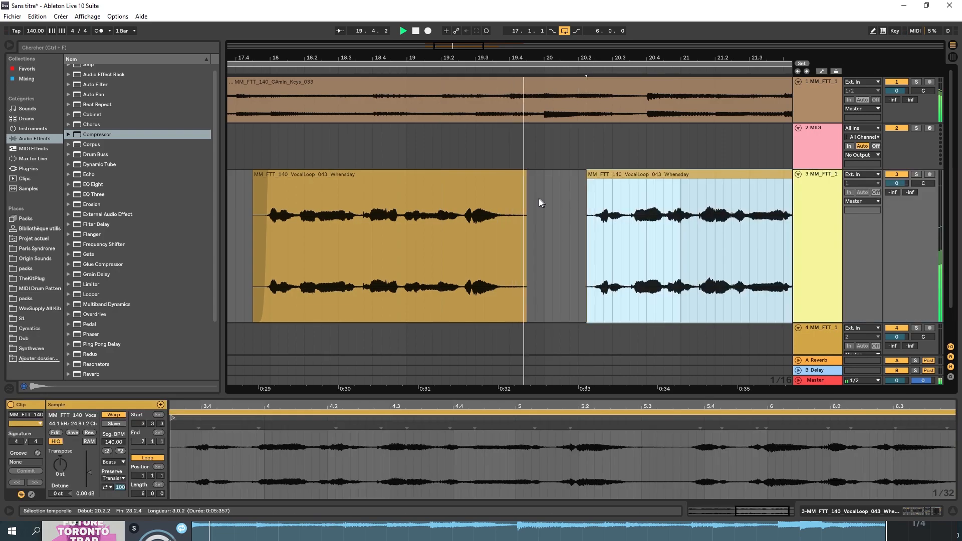
- Stop playback, shift the second vocal clip's start to 1.4.1 and define that point as the clip's 1.1.1
click(474, 176)
double_click(474, 176)
key(space)
drag(174, 418, 219, 425)
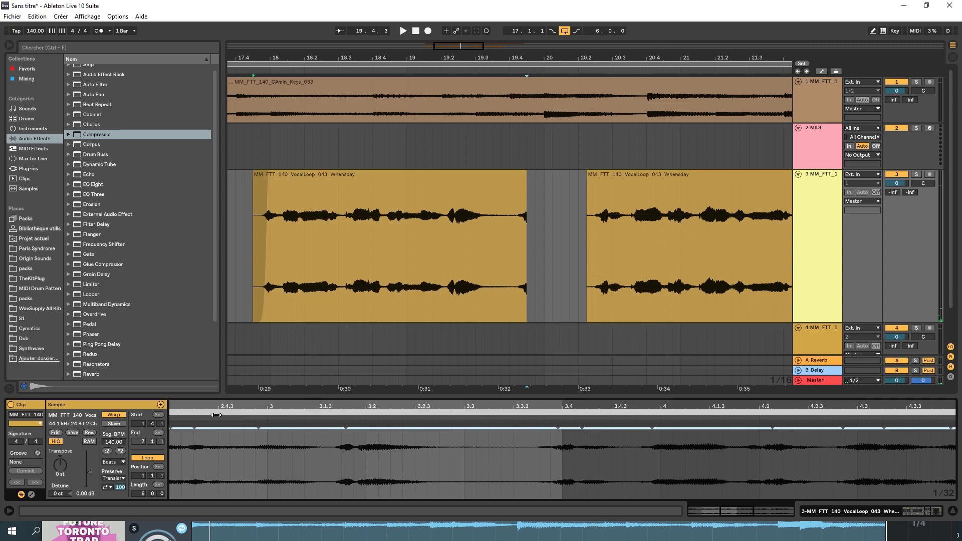
double_click(226, 407)
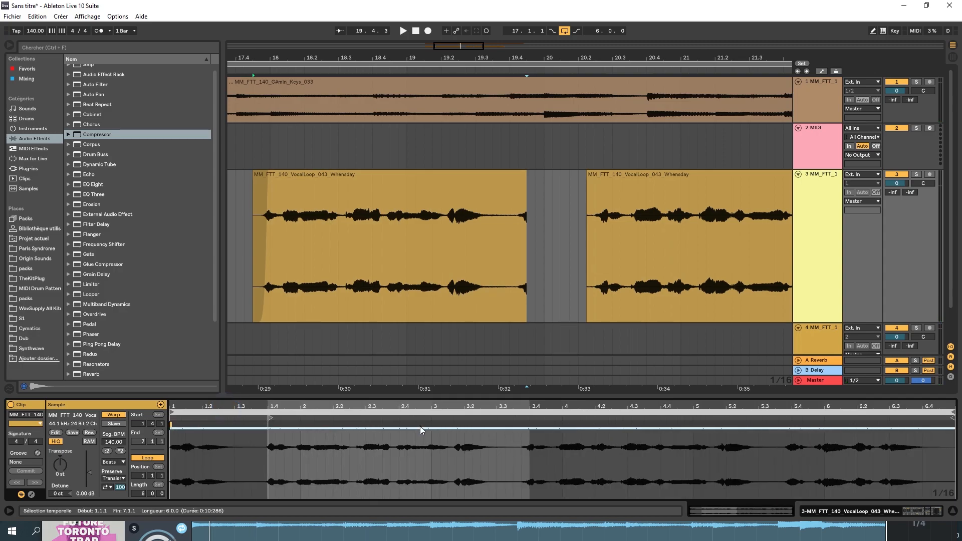
right_click(268, 422)
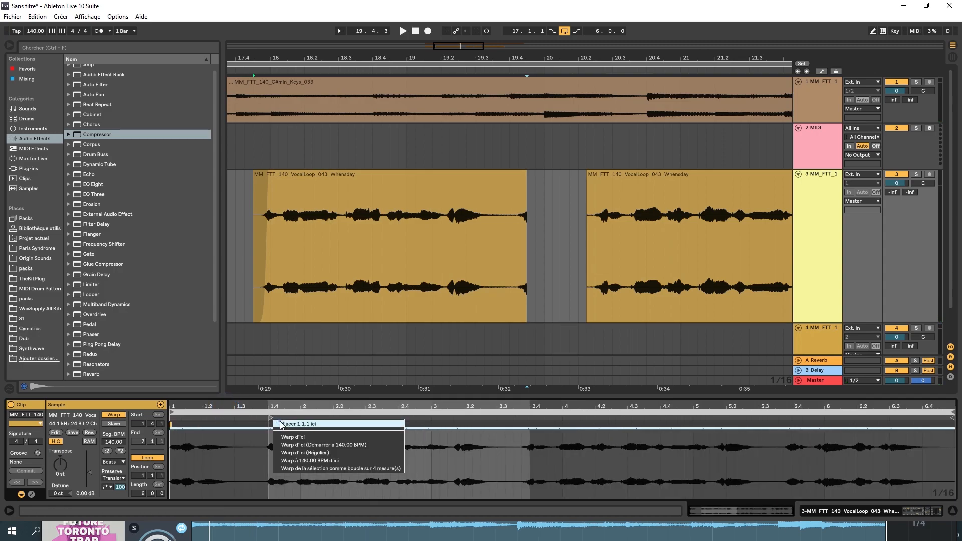
click(276, 425)
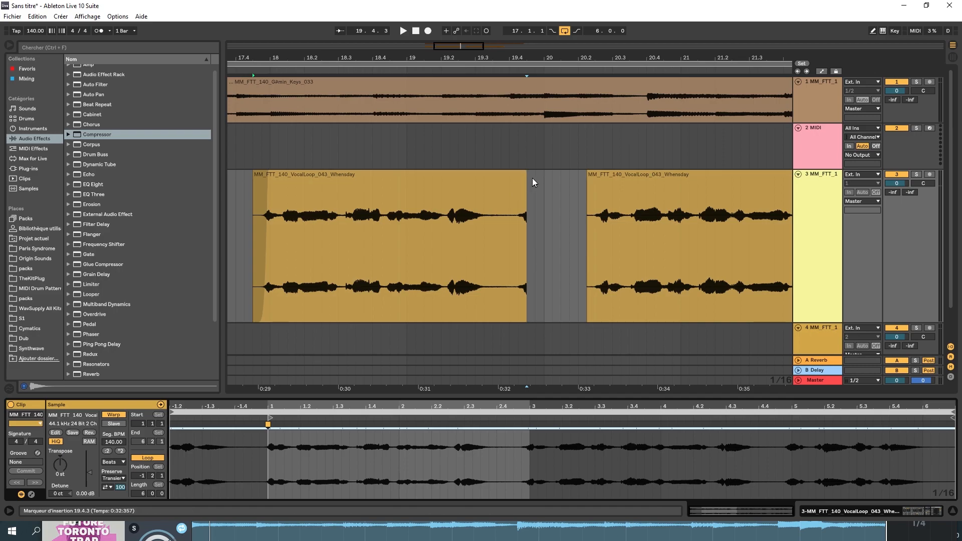
- Add a short fade-out to the second vocal clip, adjust its warping from the 1.1.1 marker and play the result
drag(526, 173, 512, 174)
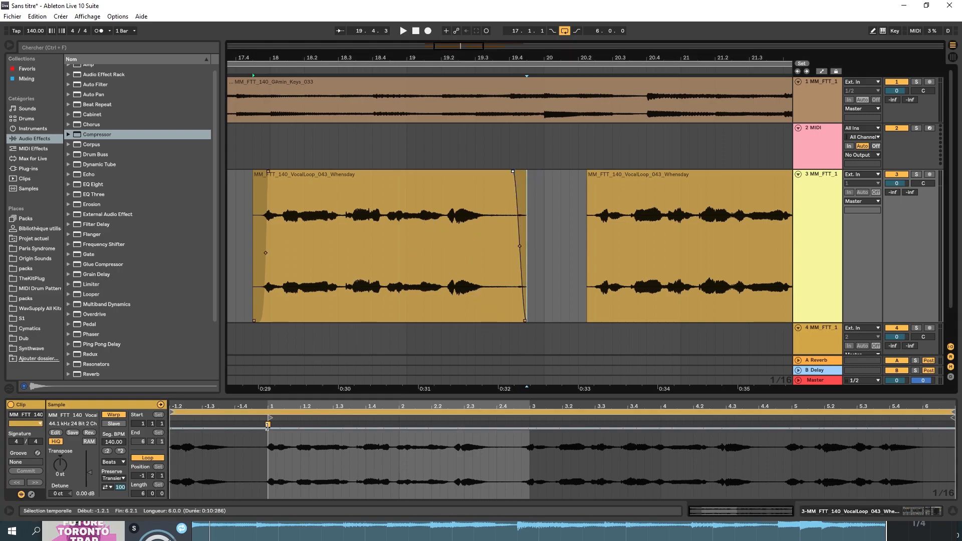
right_click(268, 425)
click(309, 334)
key(space)
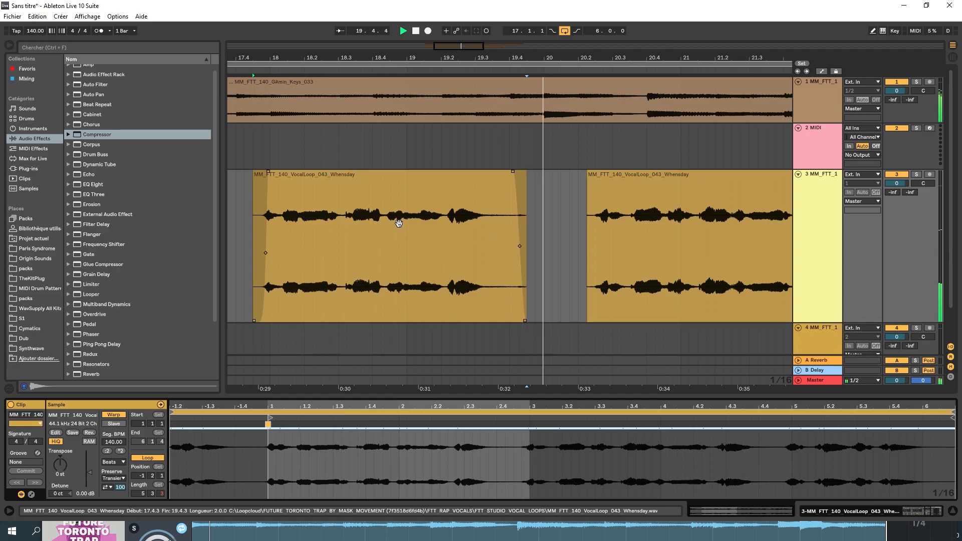
click(534, 210)
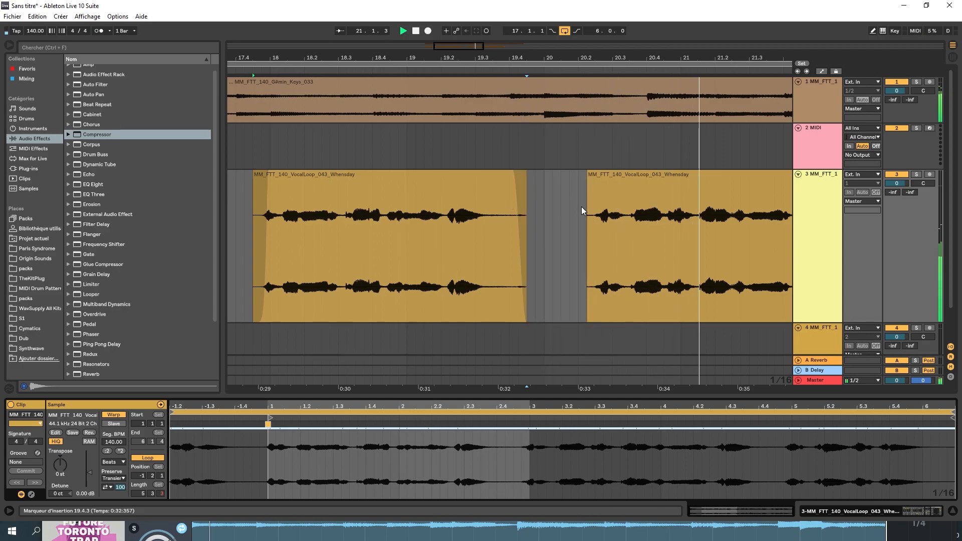
- Select all three vocal clips on track 3 and mute the track
drag(548, 57, 548, 33)
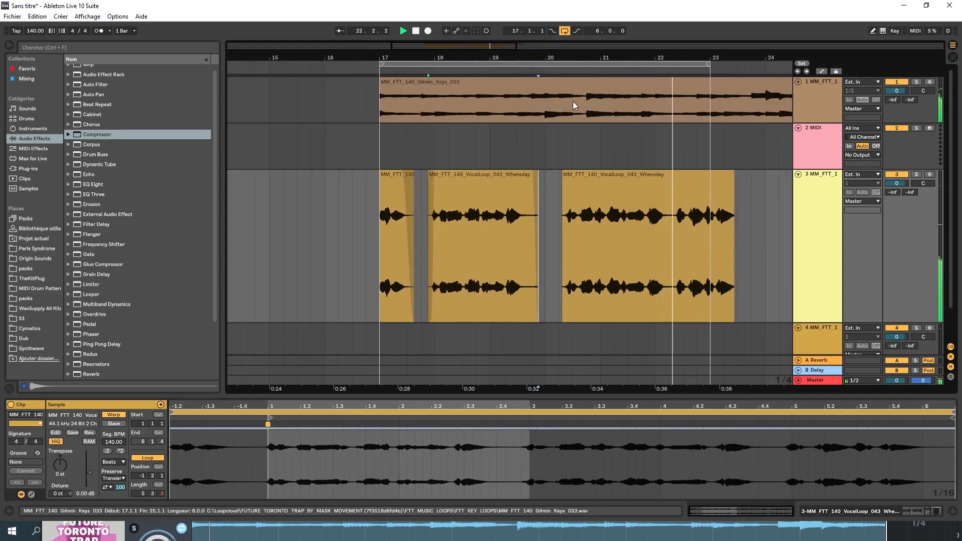
drag(752, 213, 381, 221)
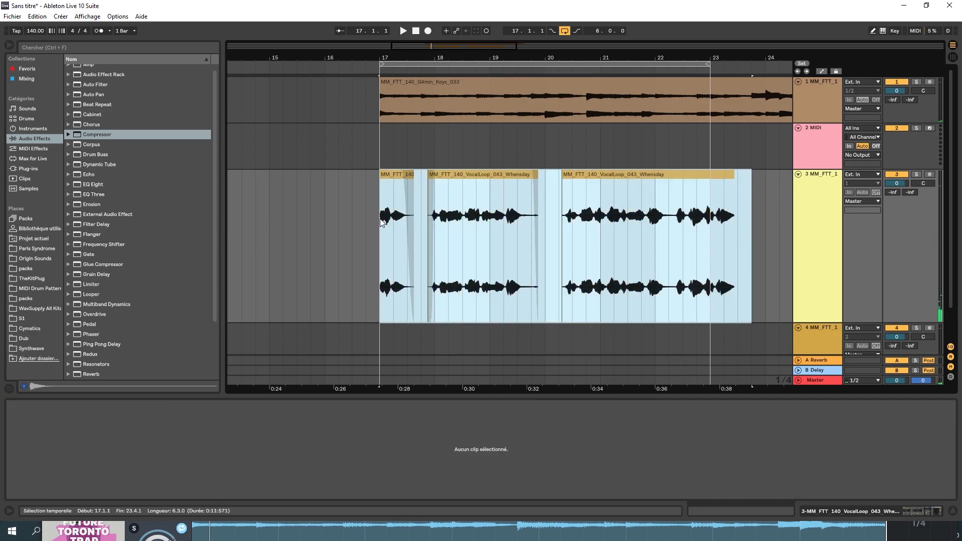
click(905, 175)
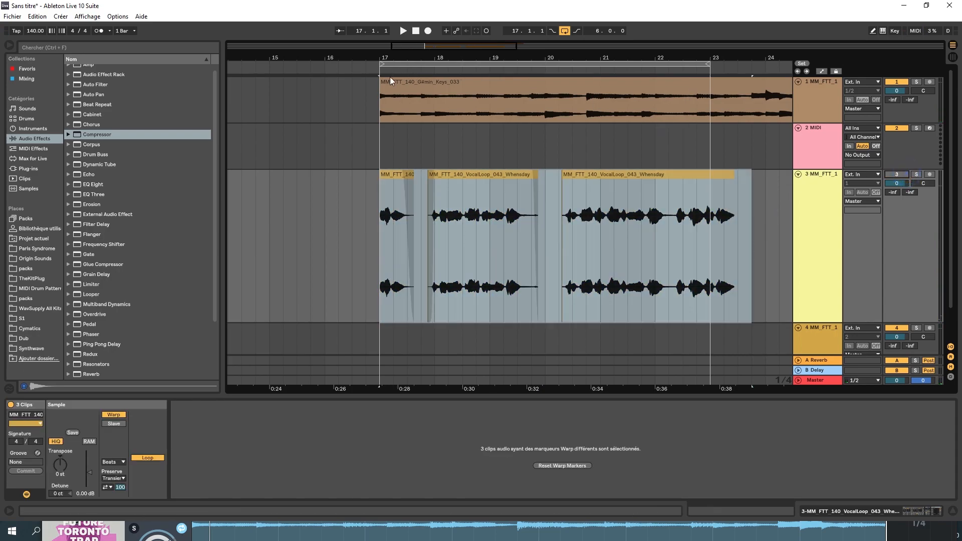
- Increase the height of track 1 during playback and extend the arrangement loop to bar 25
drag(464, 57, 353, 37)
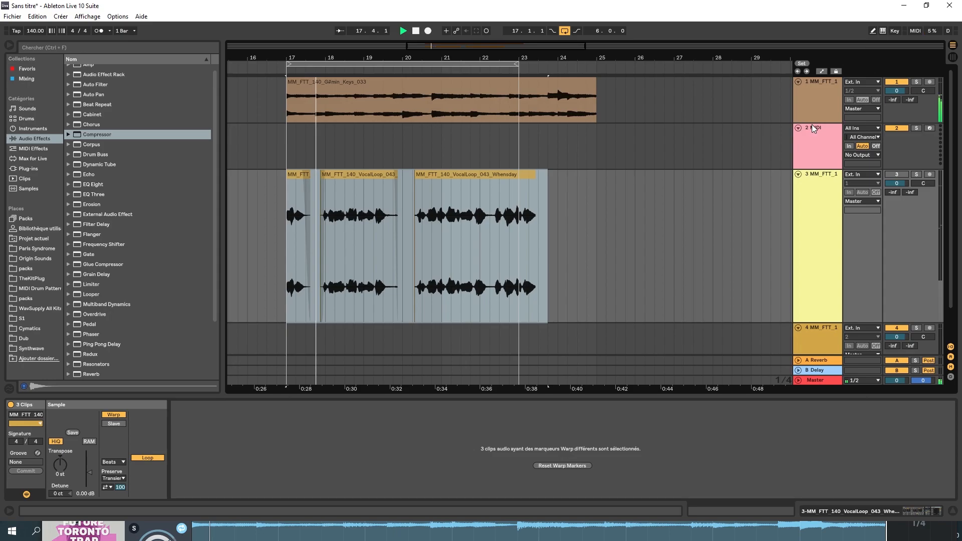
drag(811, 122, 811, 194)
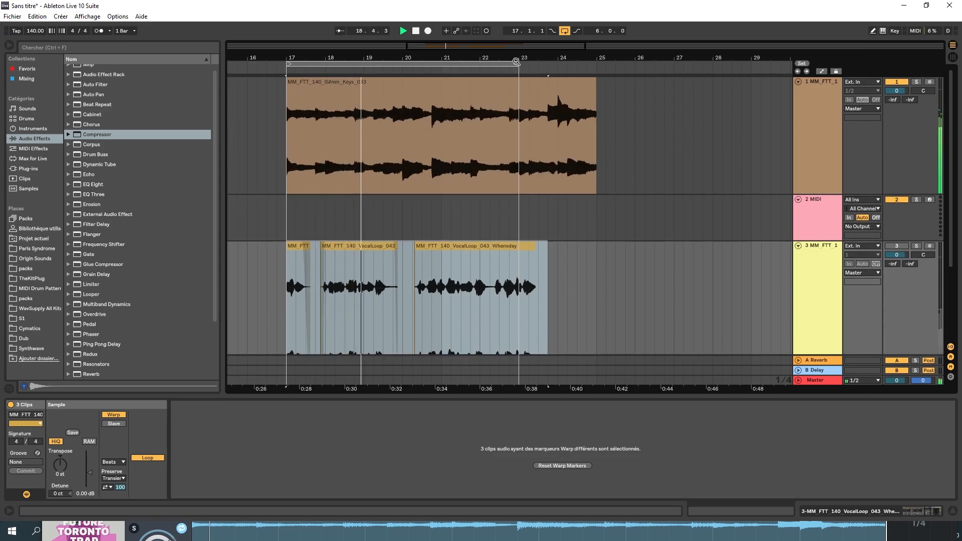
drag(515, 64, 594, 64)
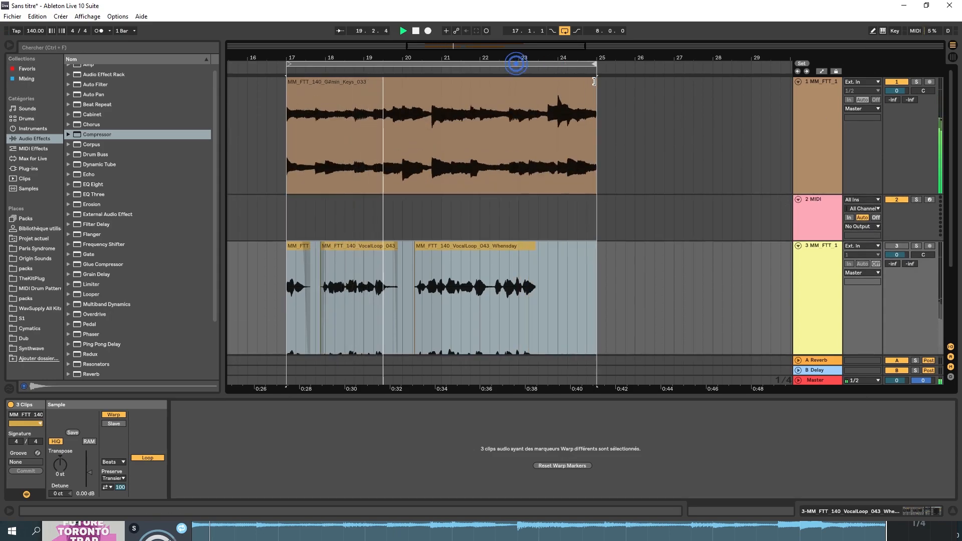
- Add EQ Eight to keys track 1 with band 2 cutting lows at 32.3 Hz, followed by a Reverb
double_click(832, 80)
drag(94, 185, 217, 438)
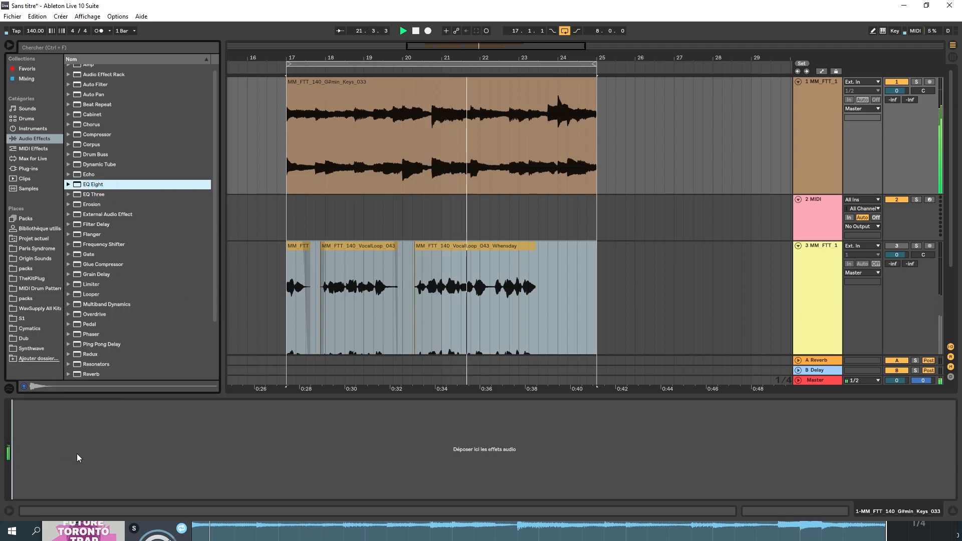
drag(47, 454, 71, 459)
scroll(81, 356, down, 3)
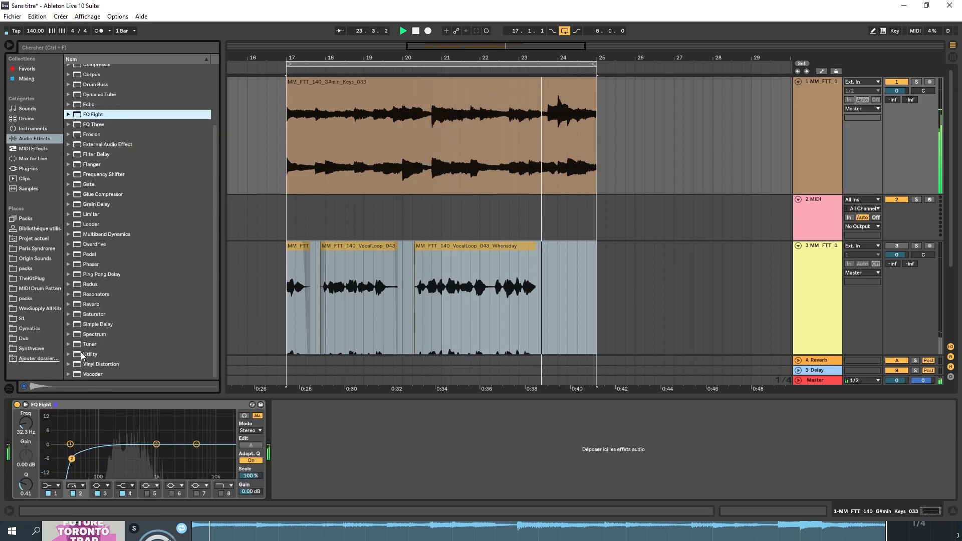
drag(90, 304, 322, 453)
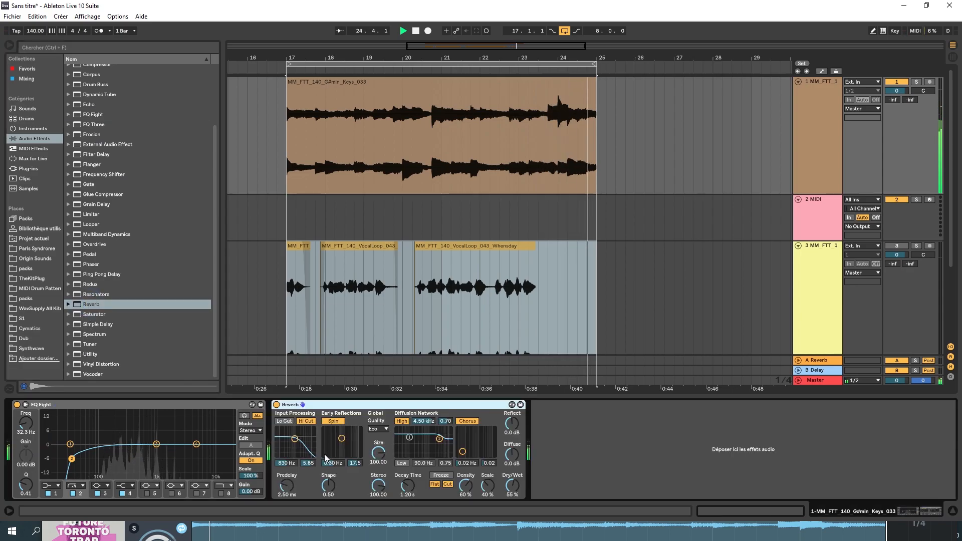
- Set the keys clip's warp mode to Complex Pro
click(322, 86)
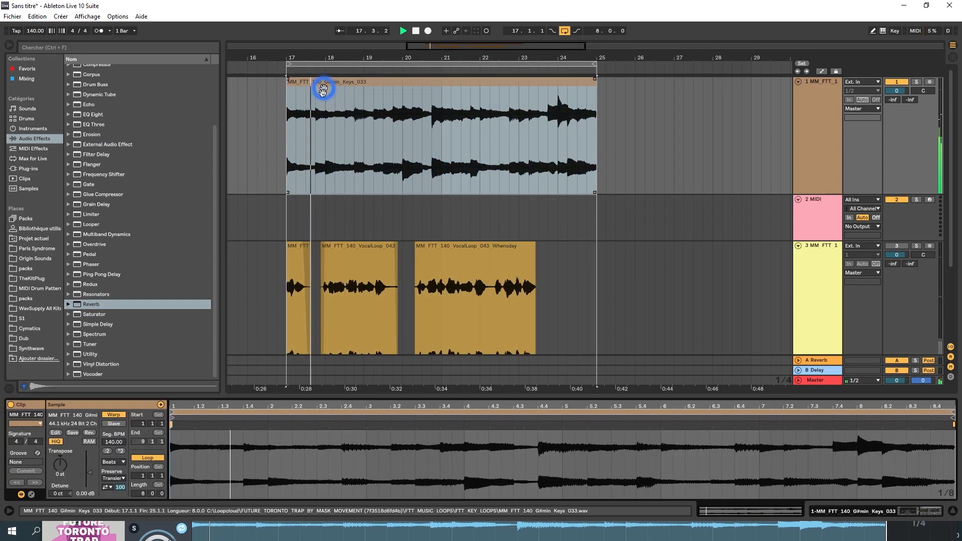
click(116, 462)
click(119, 507)
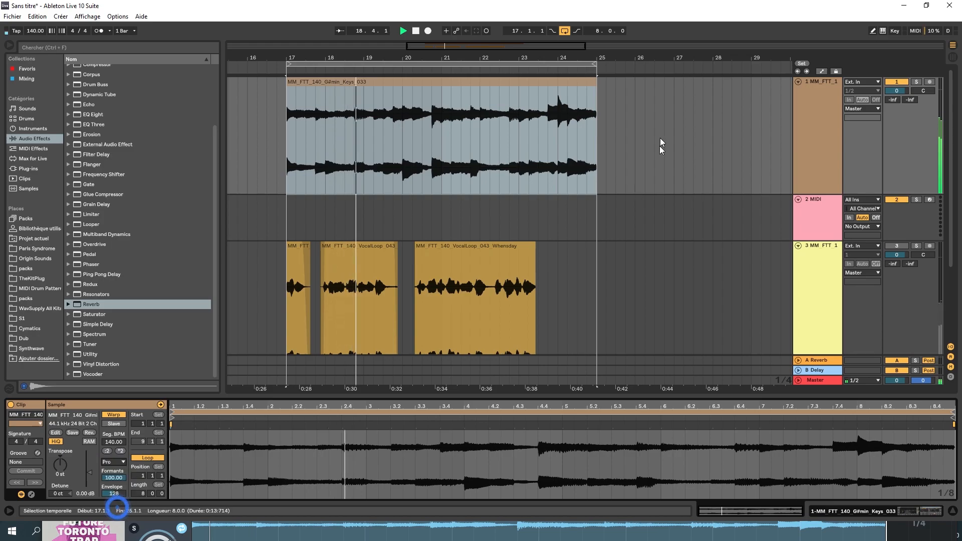
- Add Echo after the Reverb on keys track 1 and set its dry/wet to 29%
click(817, 86)
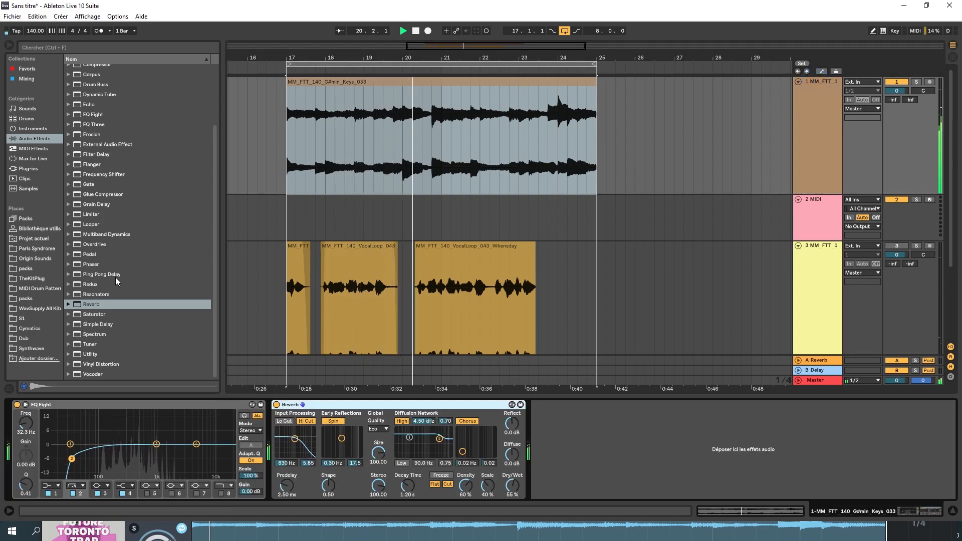
scroll(106, 225, up, 3)
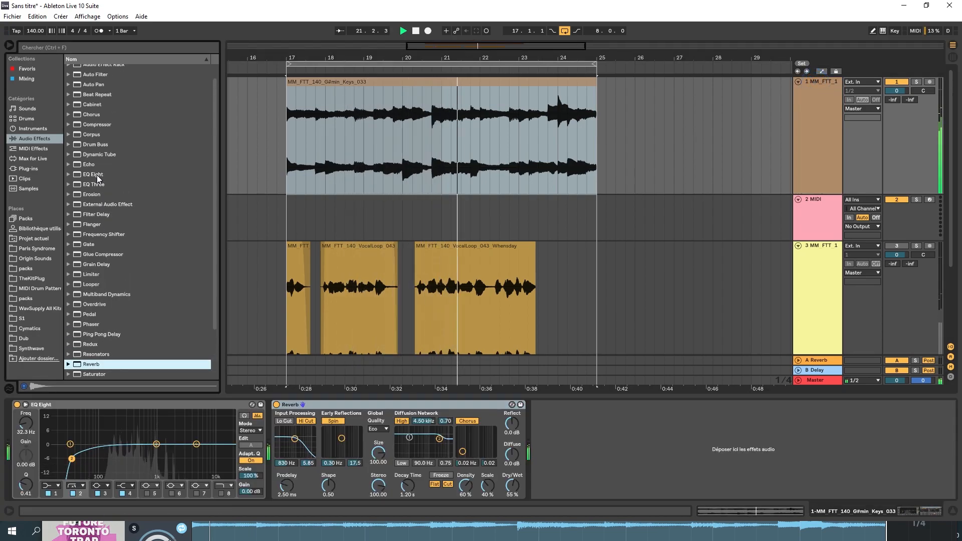
click(91, 164)
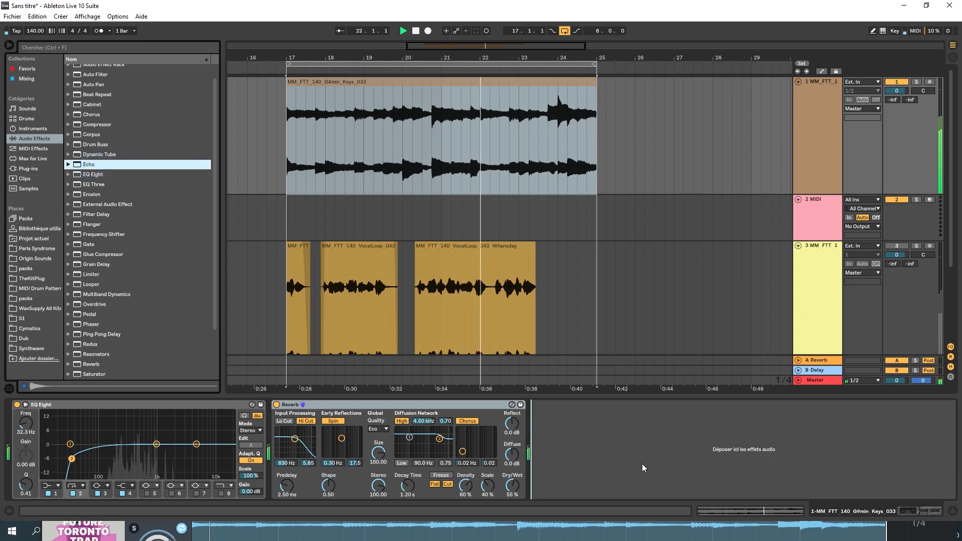
drag(642, 468, 644, 468)
drag(782, 485, 779, 489)
- Stop playback, open the keys clip's sample view and return to track 1's effect chain
key(space)
double_click(419, 84)
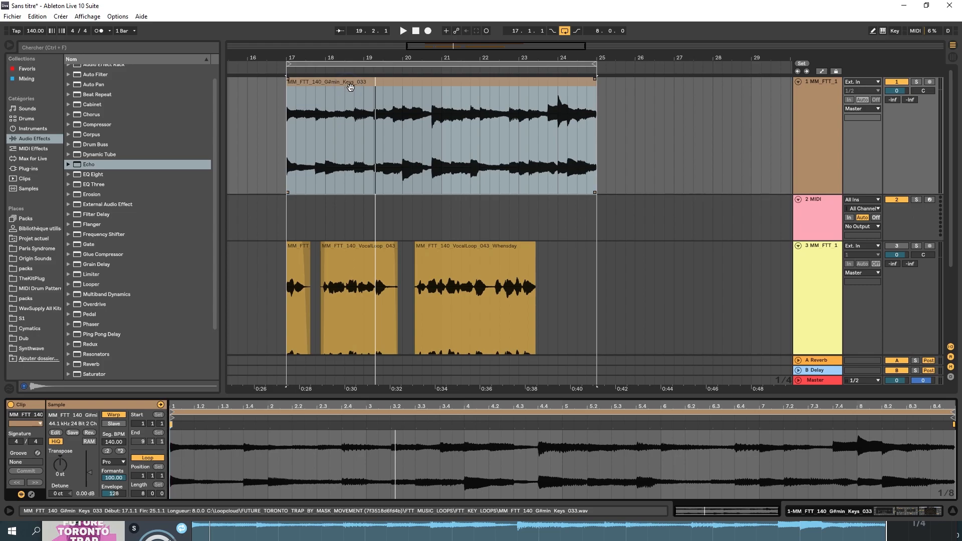
click(905, 512)
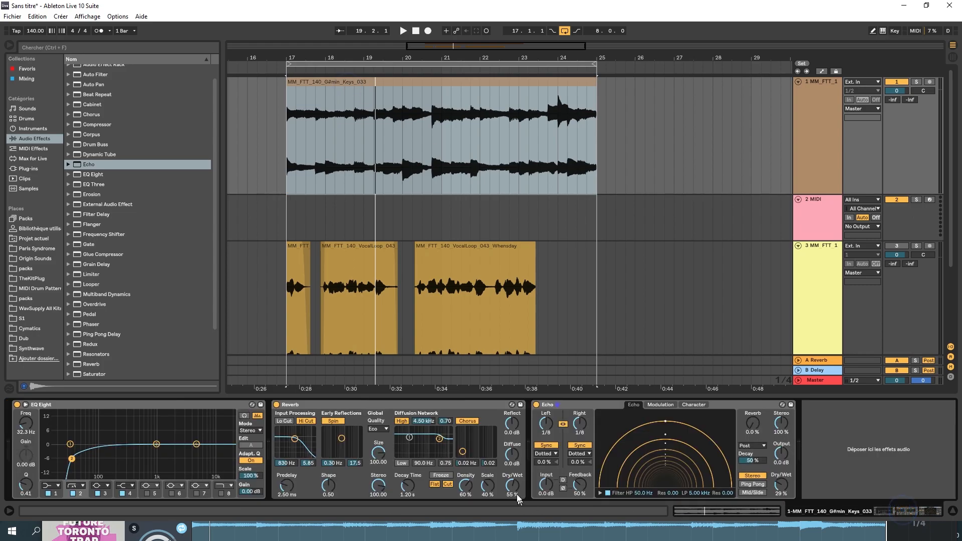
- Reverse the keys clip on track 1 while it plays and make the track taller
key(space)
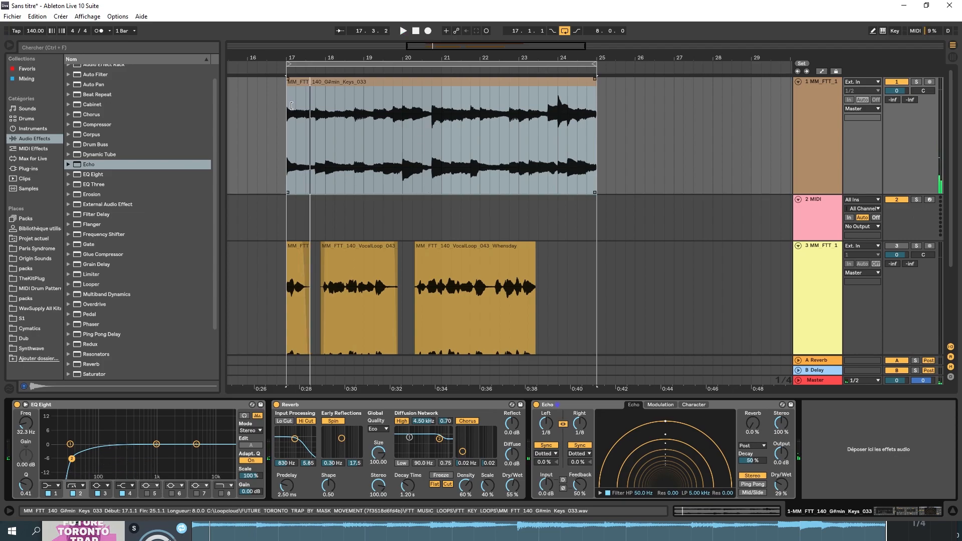
double_click(315, 86)
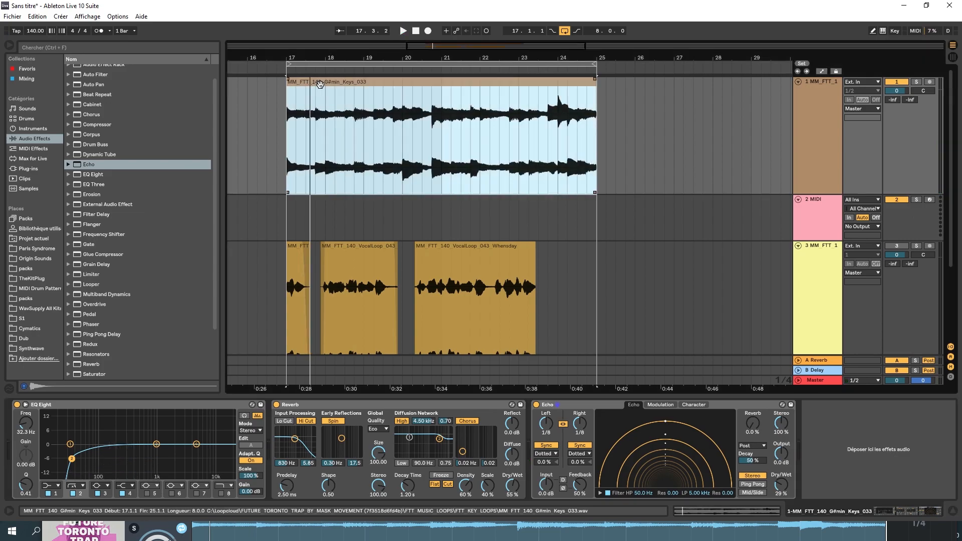
click(90, 433)
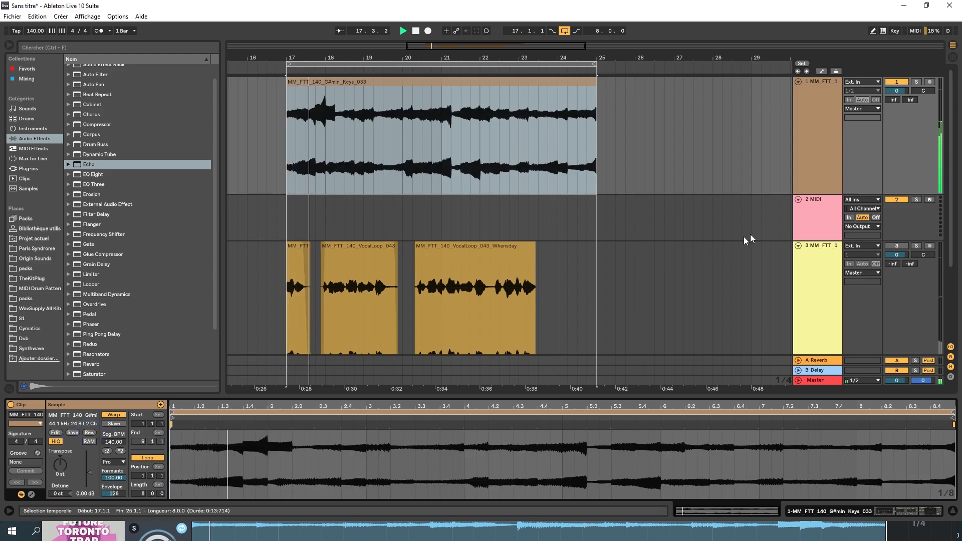
drag(810, 193, 809, 247)
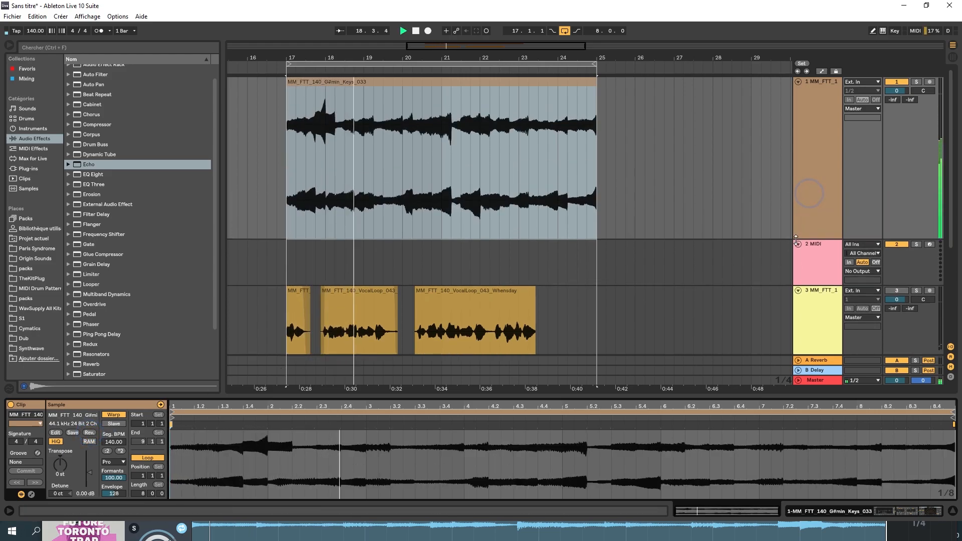
- Search the plug-ins for HalfTime and add HalfTime-64bit after the Echo on keys track 1
click(827, 511)
click(32, 170)
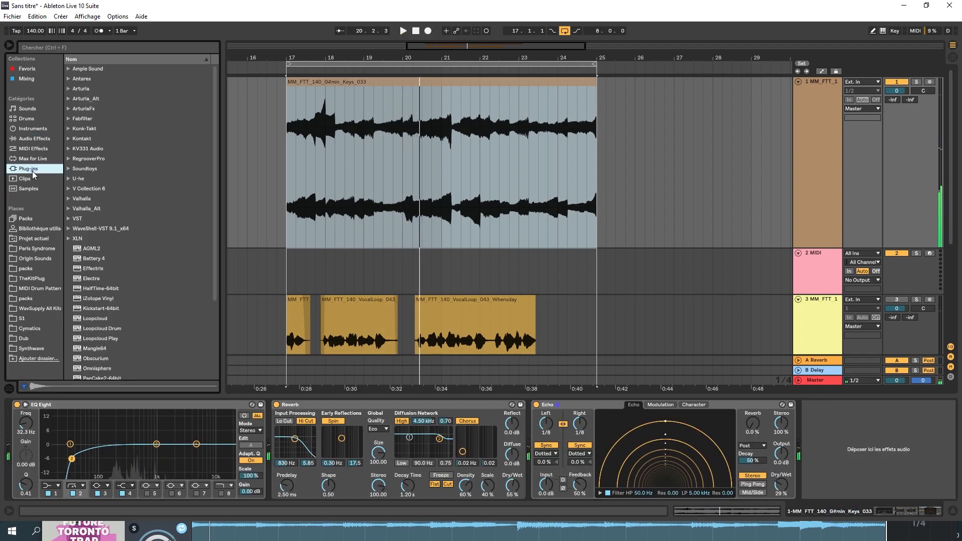
click(77, 49)
text(halft)
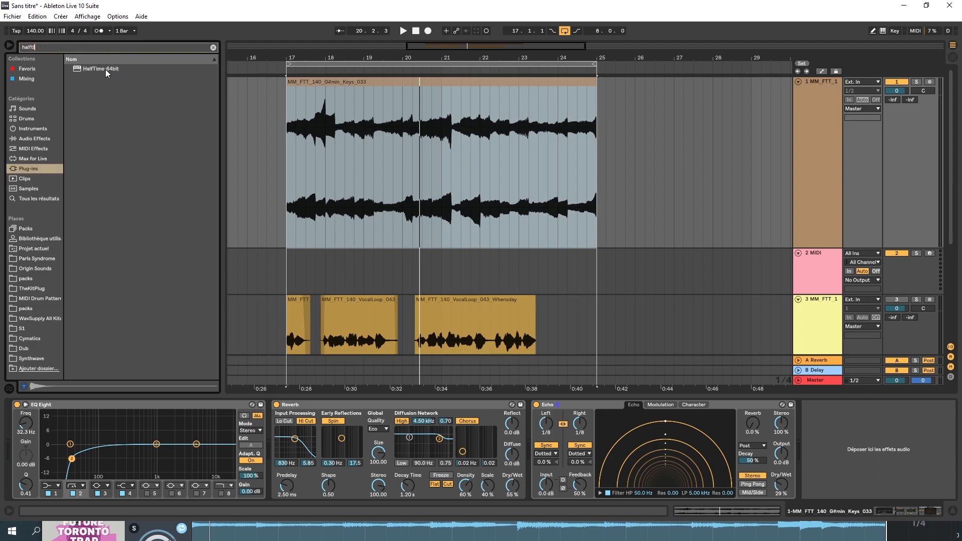
mouse_move(106, 70)
mouse_down()
mouse_move(782, 452)
mouse_move(825, 464)
mouse_up()
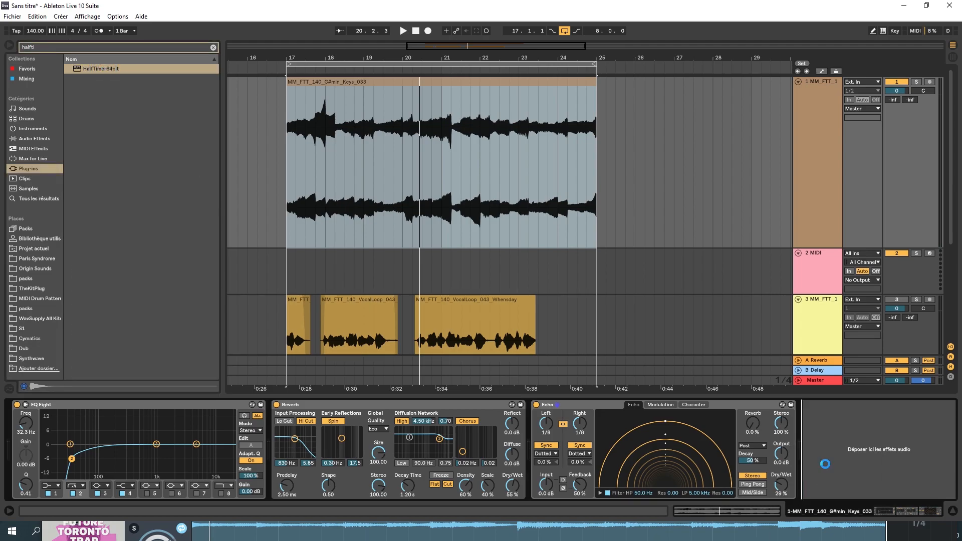
- Play the loop, set HalfTime's mix to 43% and close the plug-in window
key(space)
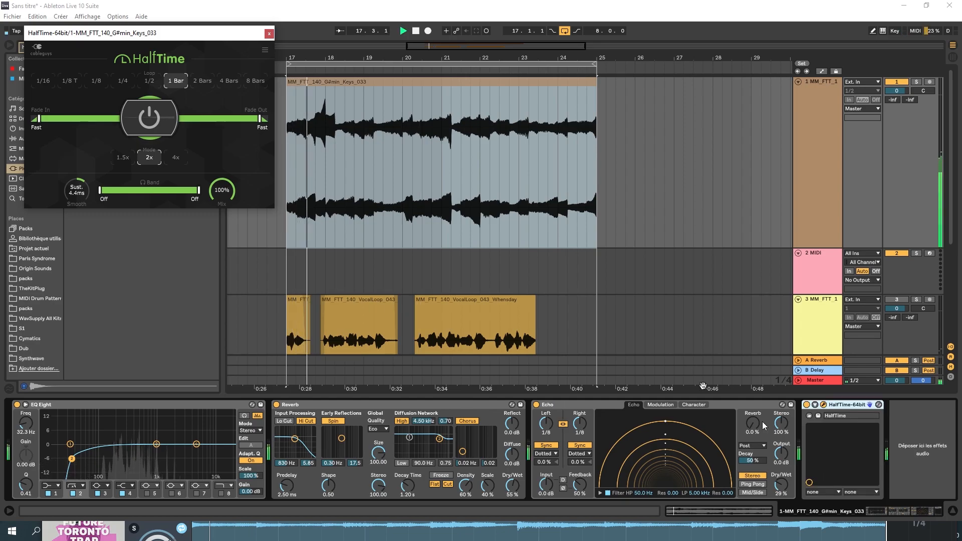
drag(222, 190, 222, 211)
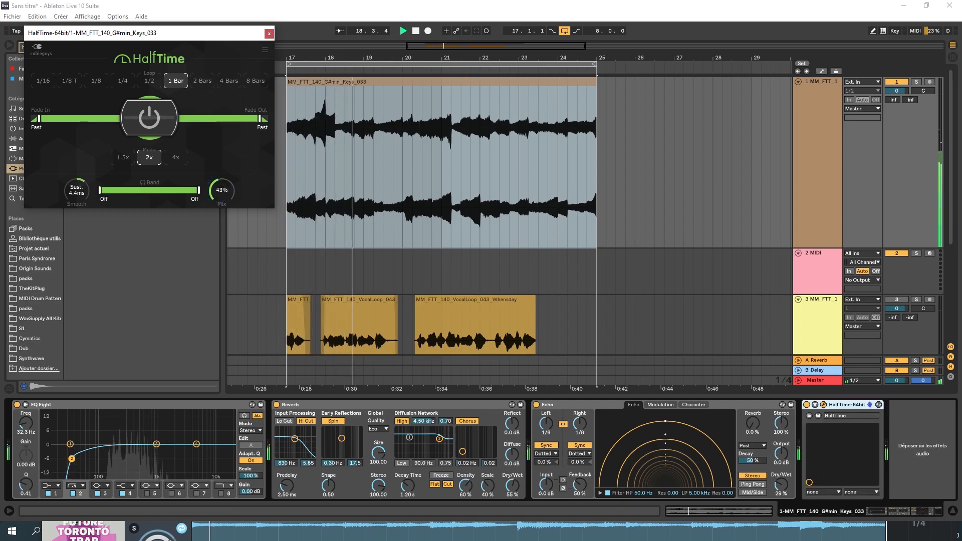
click(270, 34)
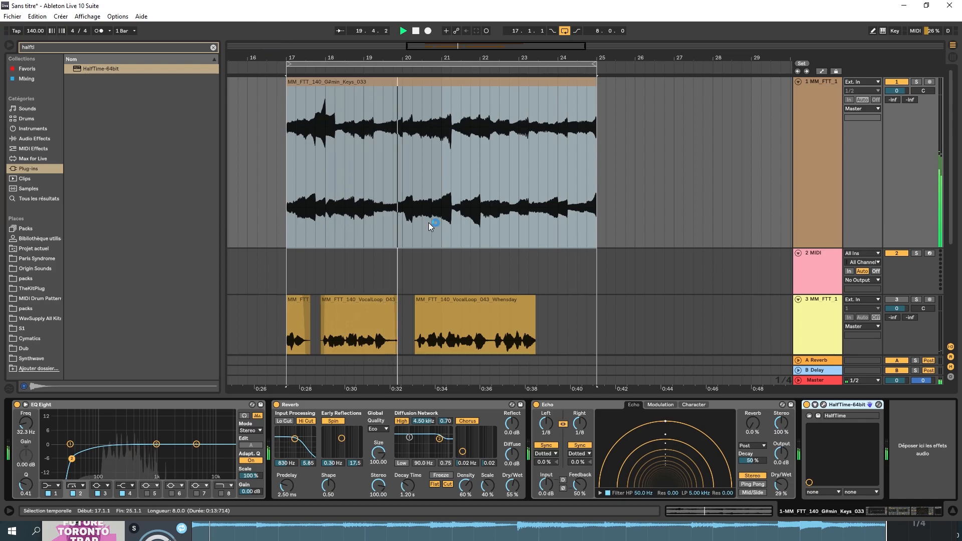
- Hide the device view to give the arrangement tracks the full height
scroll(430, 226, down, 2)
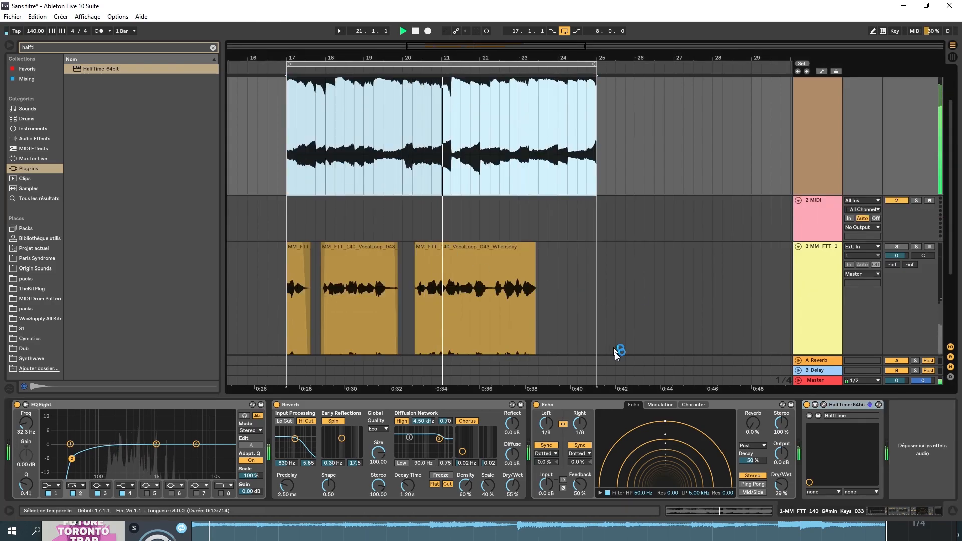
drag(632, 396, 654, 466)
scroll(681, 338, up, 2)
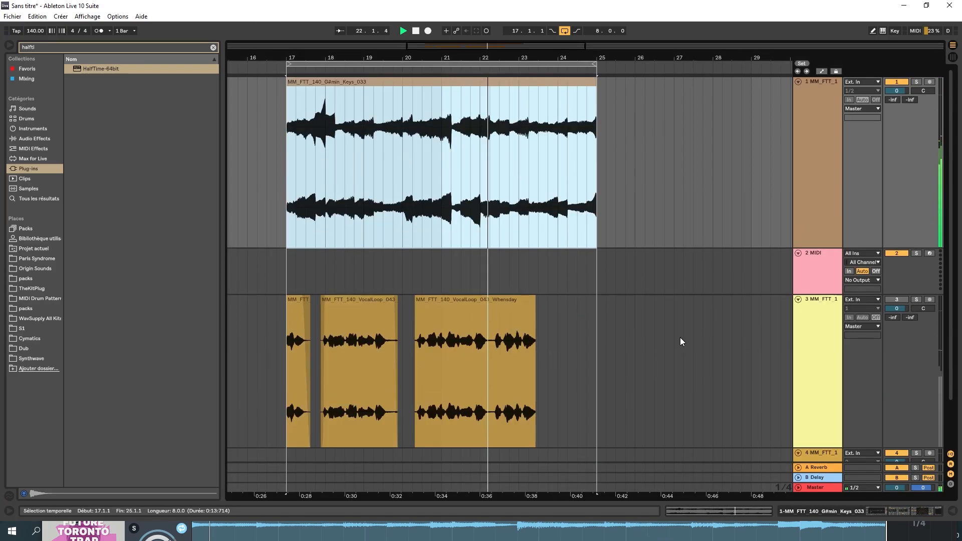
click(817, 81)
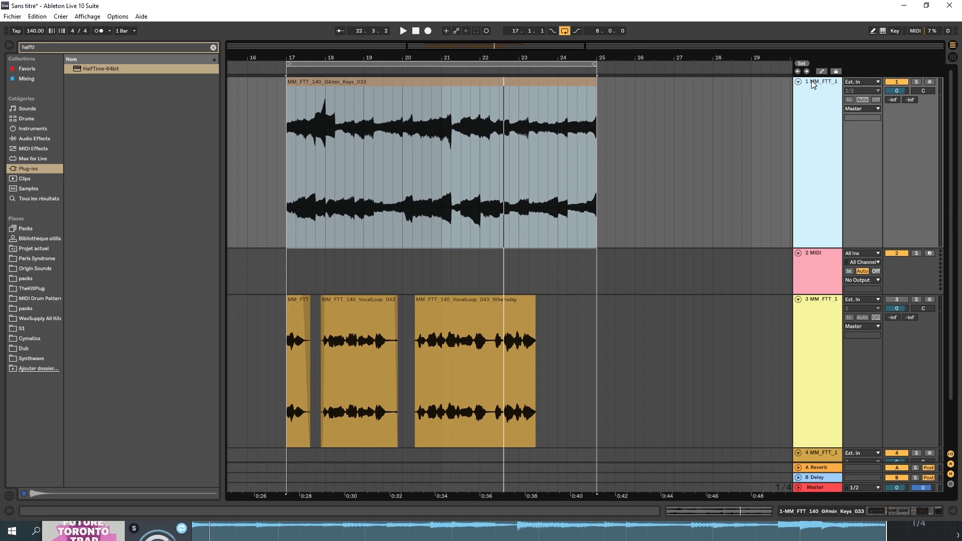
click(801, 254)
click(810, 269)
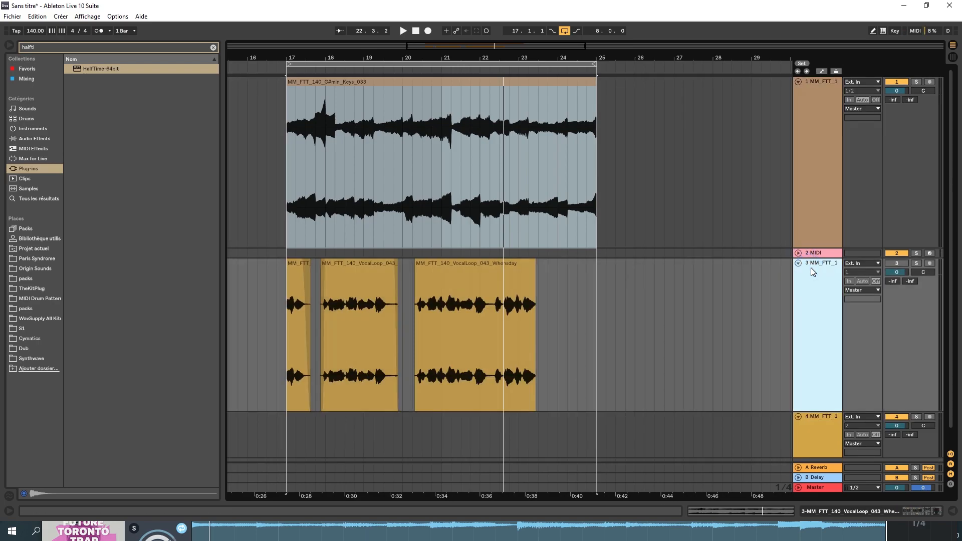
click(820, 85)
click(316, 114)
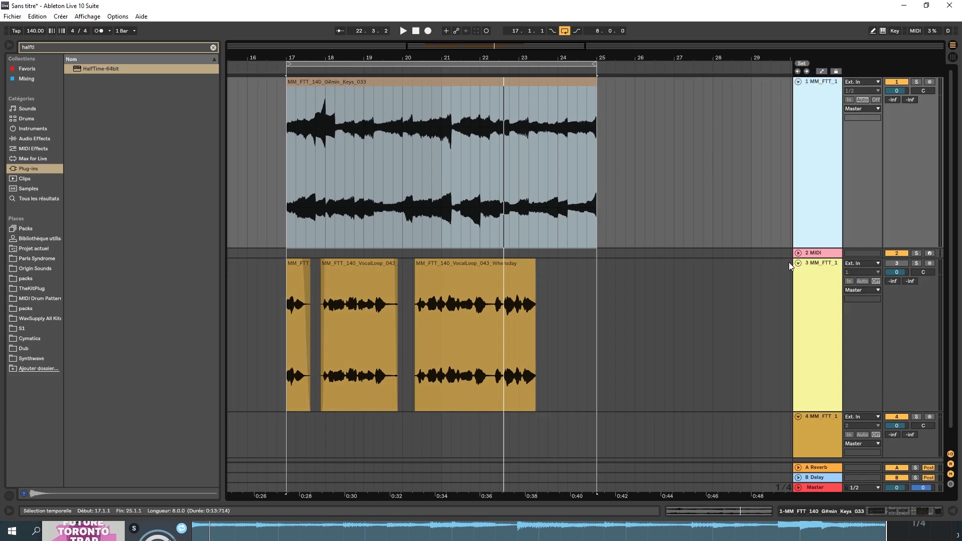
click(798, 253)
- Make MIDI track 2 taller and create an empty eight-bar MIDI clip on it from bar 17 to 25
drag(804, 292, 785, 360)
drag(607, 320, 290, 311)
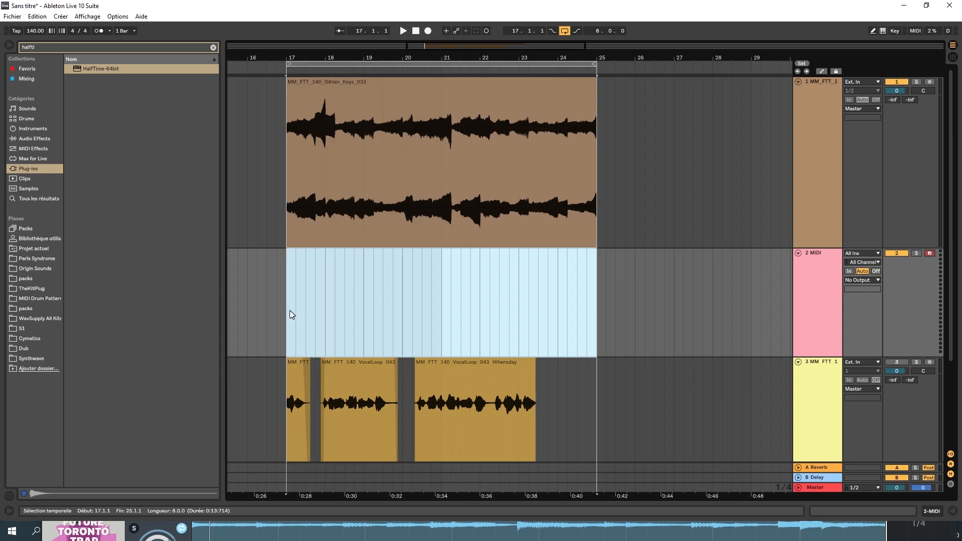
key(ctrl+shift+m)
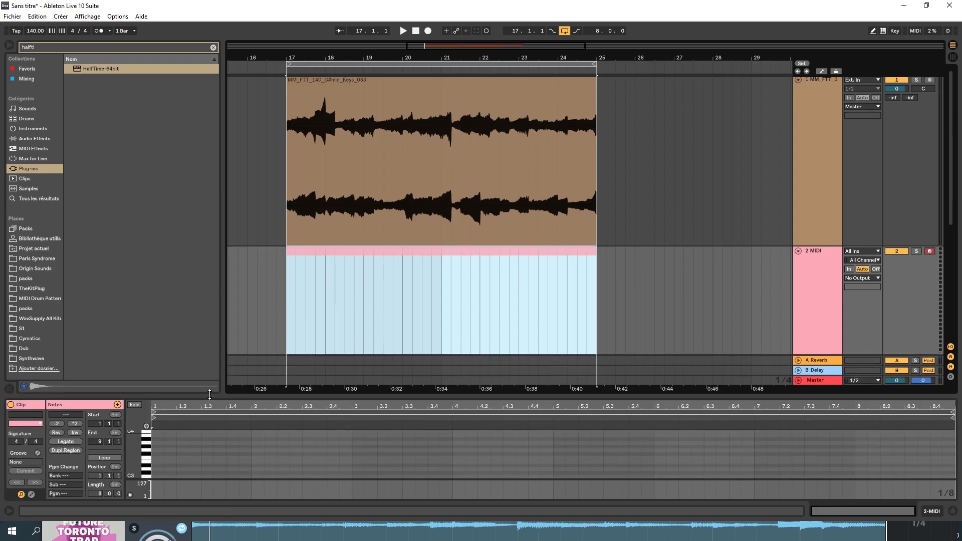
- Enter the G# minor scale from G#2 to G#3 as stacked short notes at the clip's start and fold the editor to those notes
drag(210, 395, 210, 287)
drag(133, 386, 163, 386)
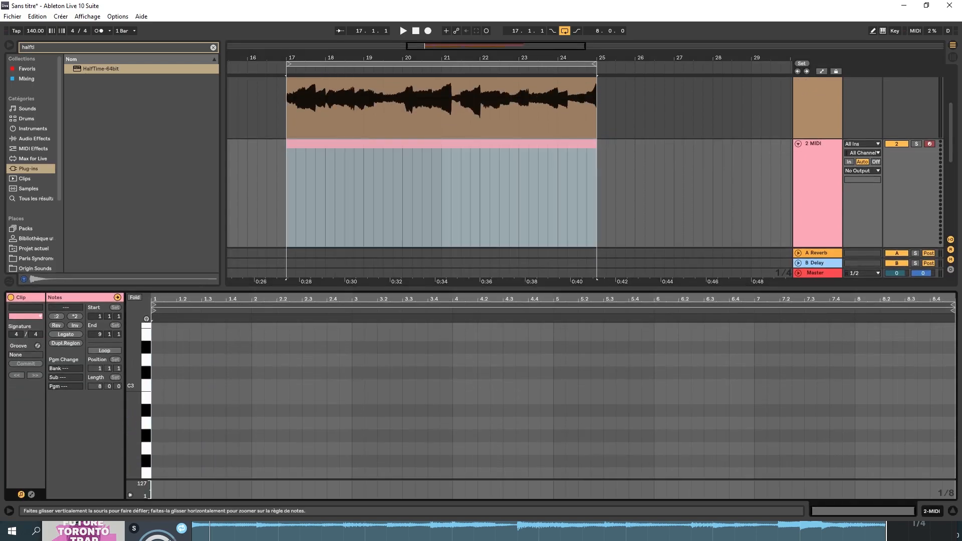
scroll(195, 381, down, 2)
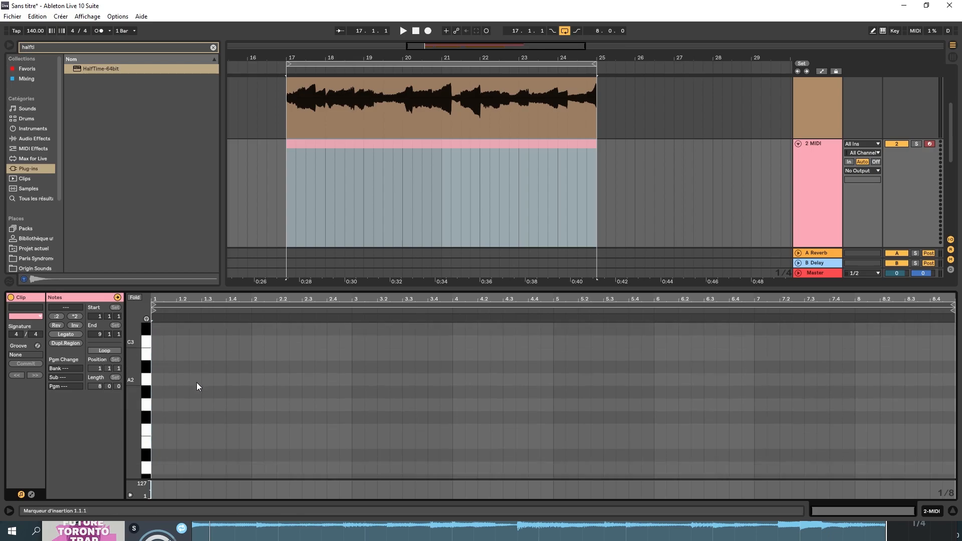
double_click(156, 393)
drag(156, 395, 160, 356)
scroll(157, 391, up, 3)
drag(157, 415, 157, 354)
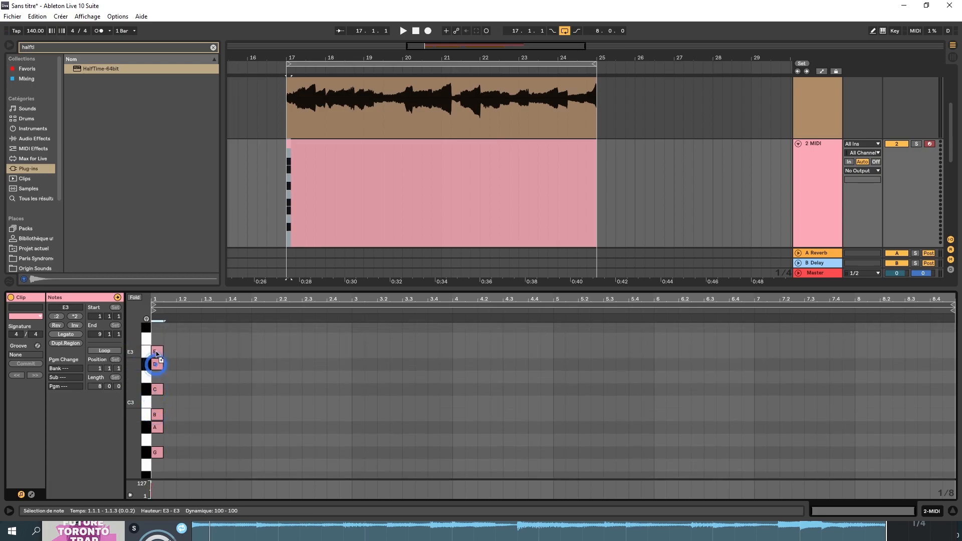
scroll(161, 364, up, 2)
drag(157, 392, 114, 476)
click(134, 298)
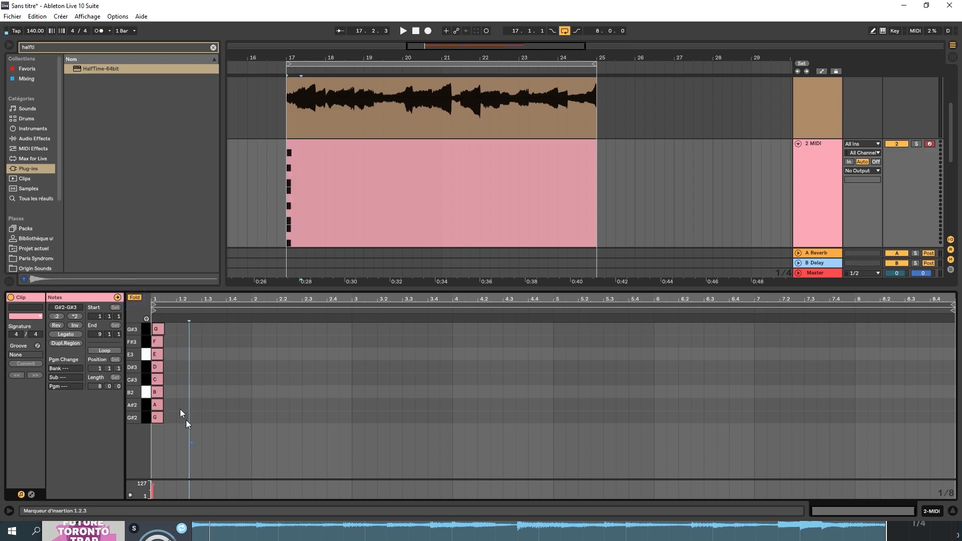
- Move the scale notes before the clip's start and copy them an octave lower and an octave higher
key(Left)
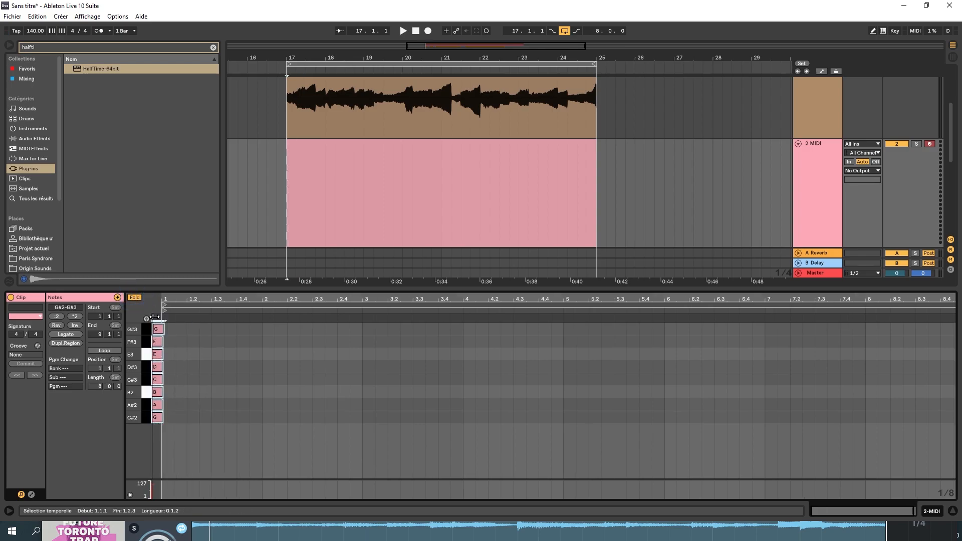
key(shift+Down)
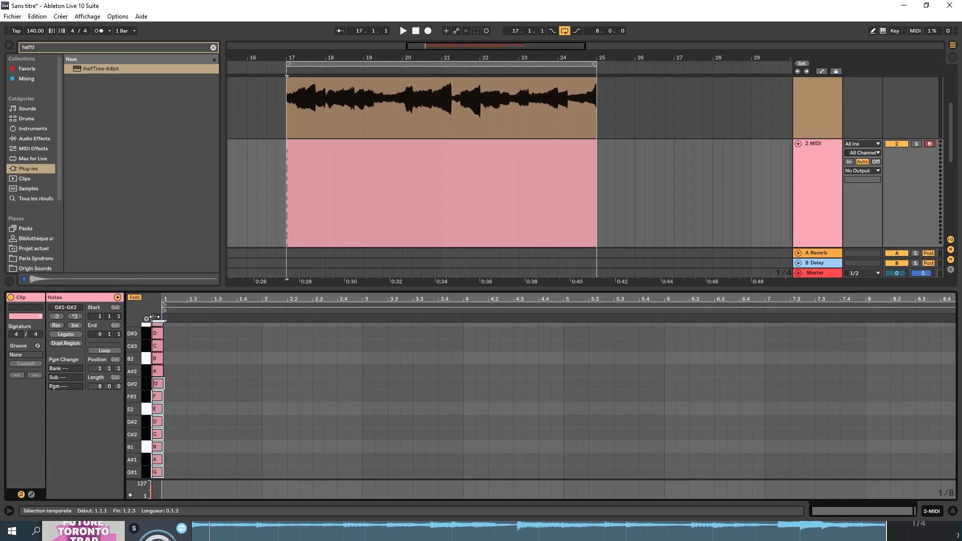
key(shift+Up)
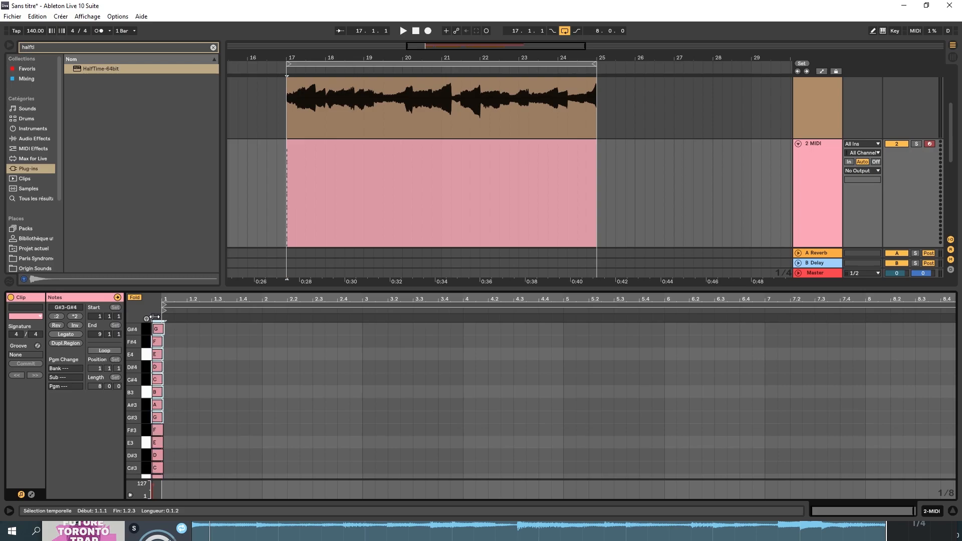
click(136, 298)
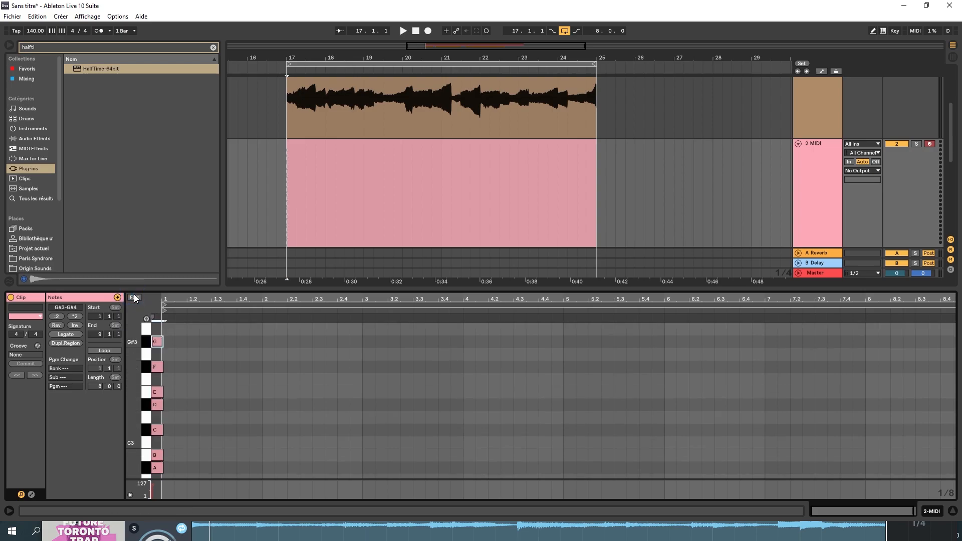
click(135, 297)
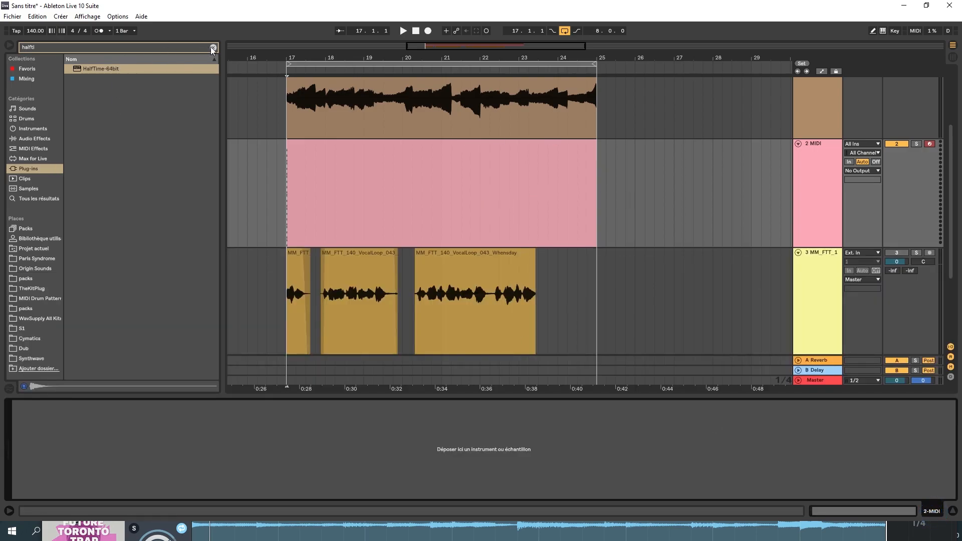
- Search the plug-ins for Serum and load Serum_x64 on MIDI track 2
click(213, 47)
text(se)
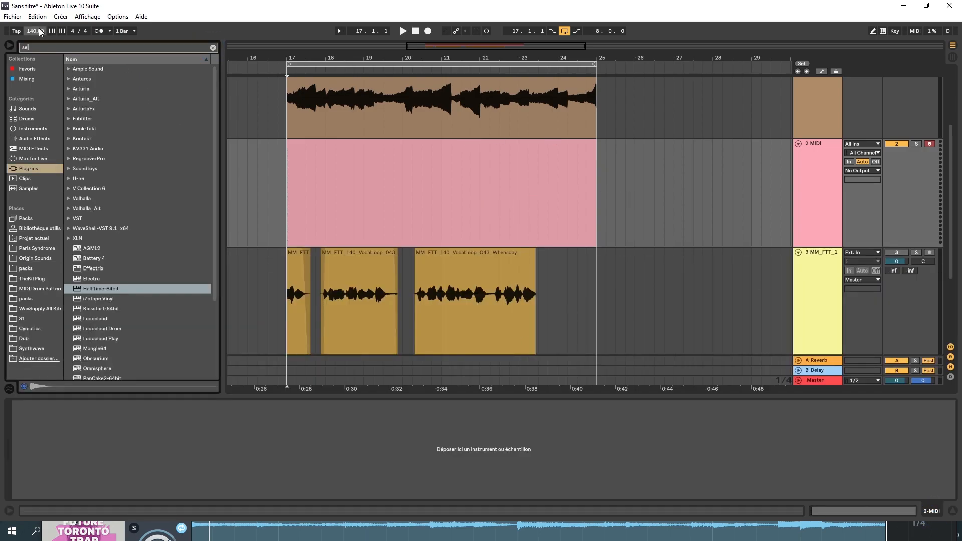
text(rum)
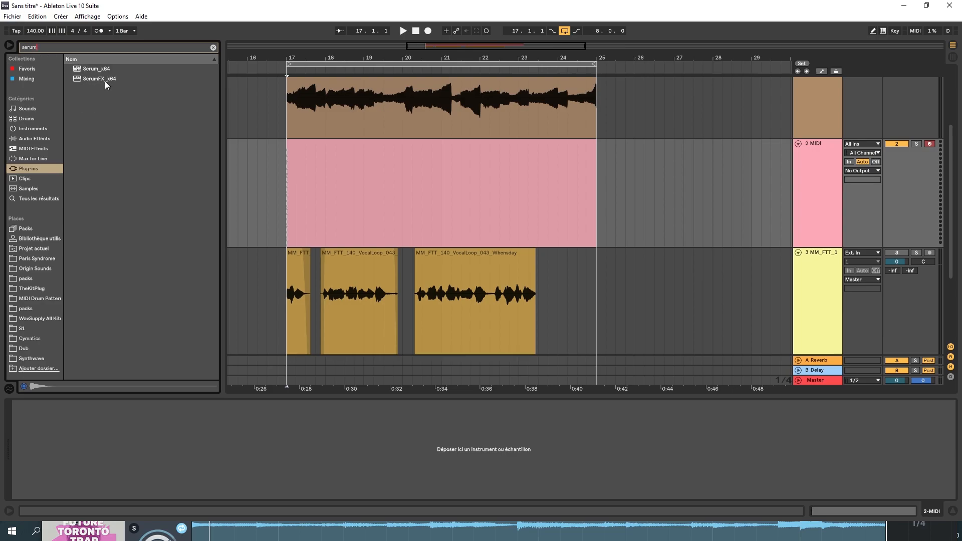
drag(96, 69, 406, 234)
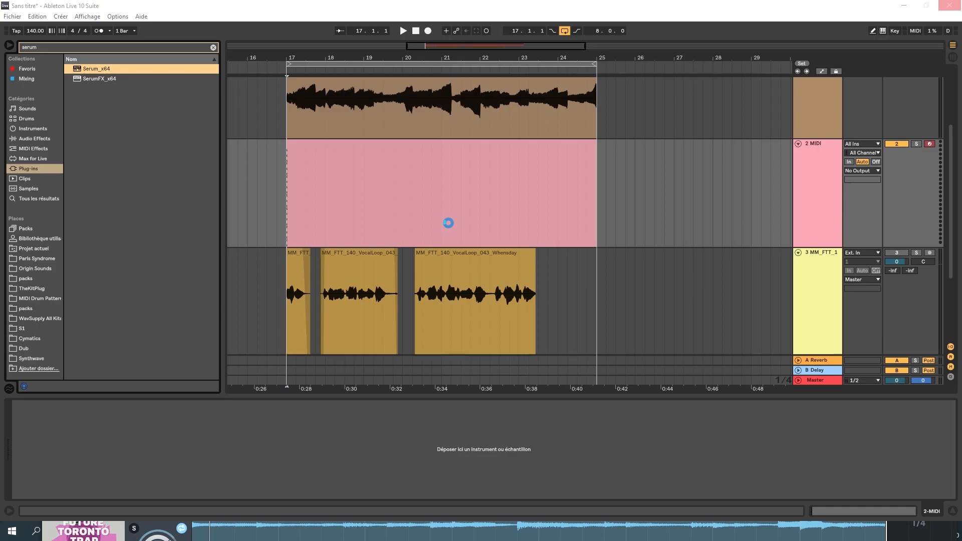
- Switch to Loopcloud, audition MM_FTT_140_G#min_Keys_034 from Future Toronto Trap and buy the loop
click(156, 531)
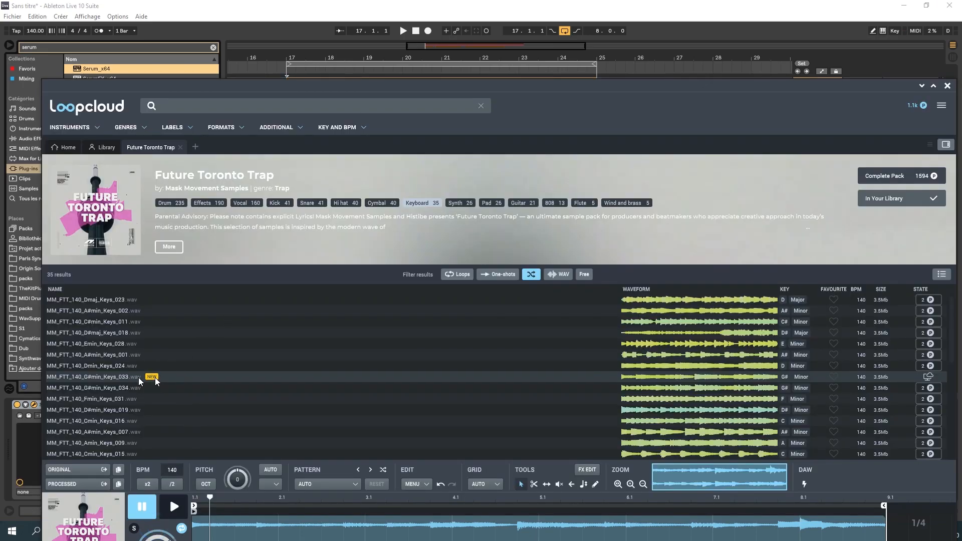
click(106, 392)
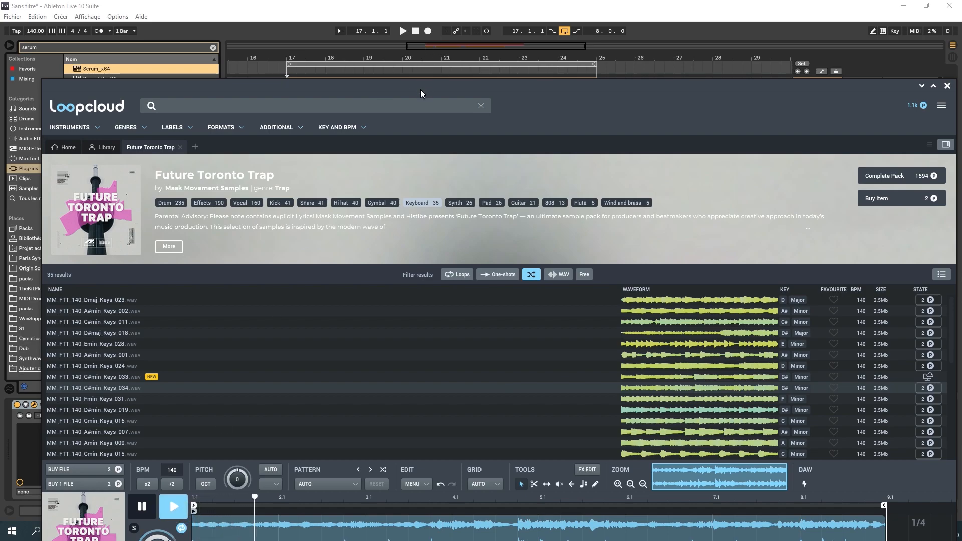
drag(421, 90, 421, 49)
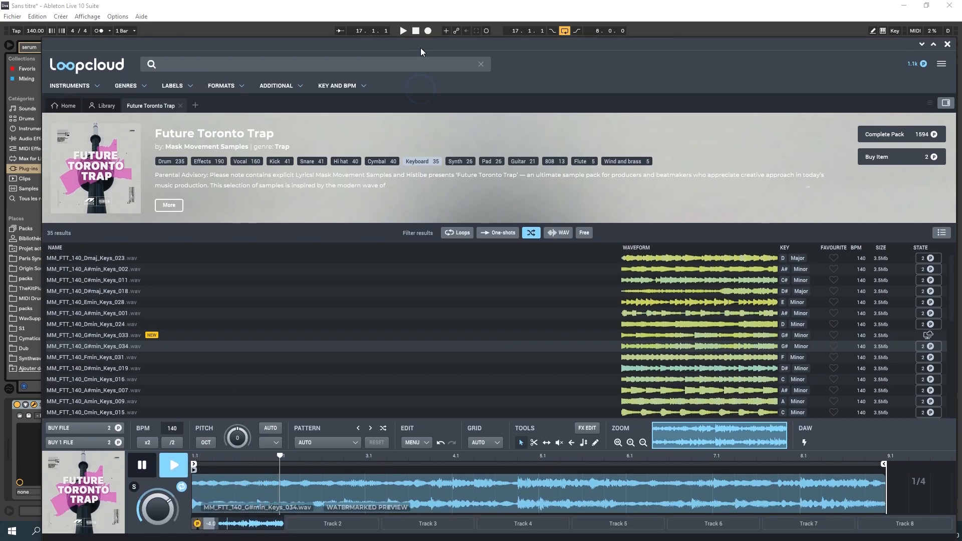
click(80, 336)
click(91, 348)
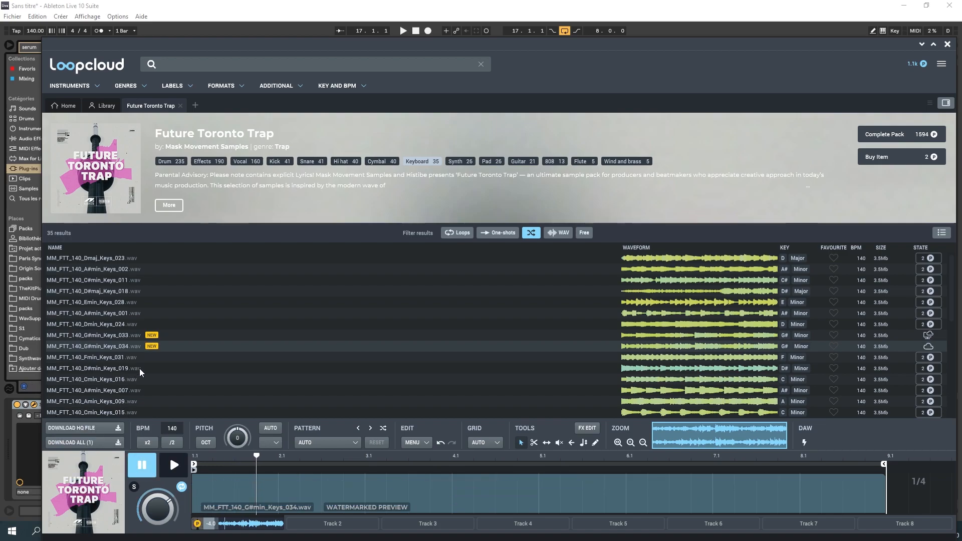
- Look through the remaining keyboard loops of Future Toronto Trap and its guitar loops
scroll(140, 372, down, 3)
scroll(115, 386, down, 3)
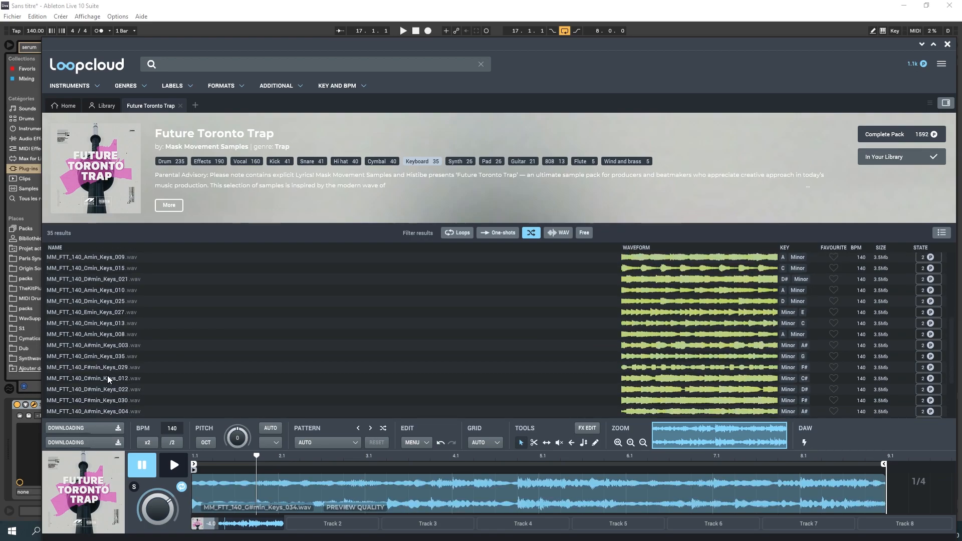
scroll(106, 371, down, 3)
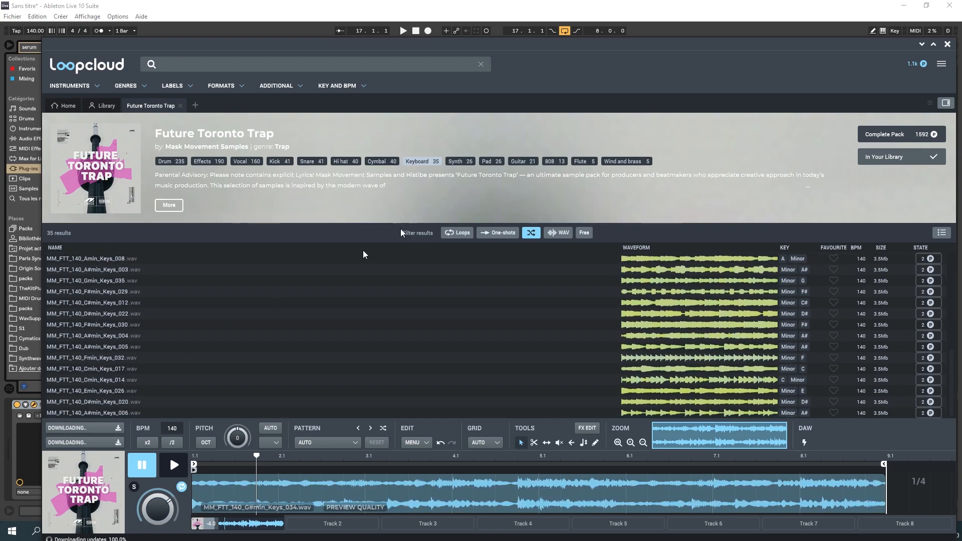
click(520, 161)
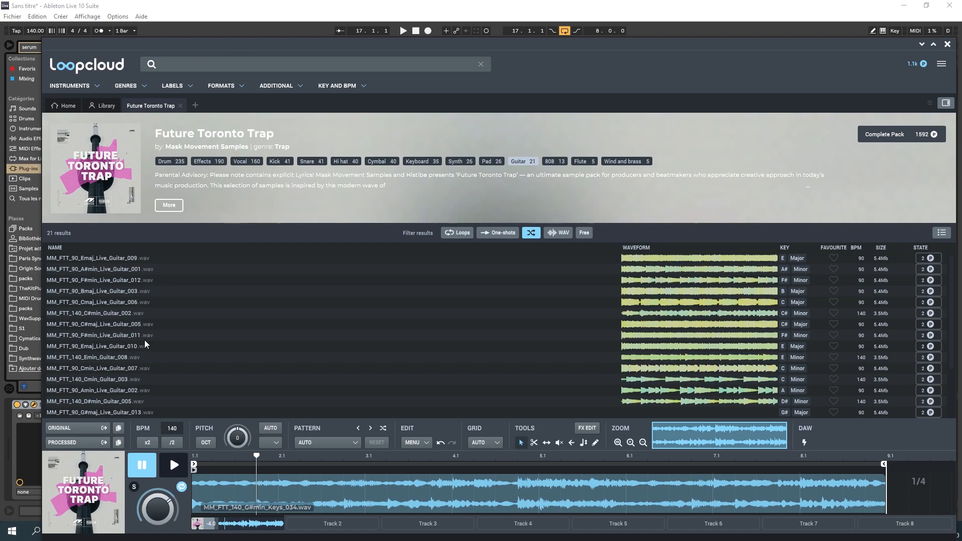
scroll(146, 344, down, 3)
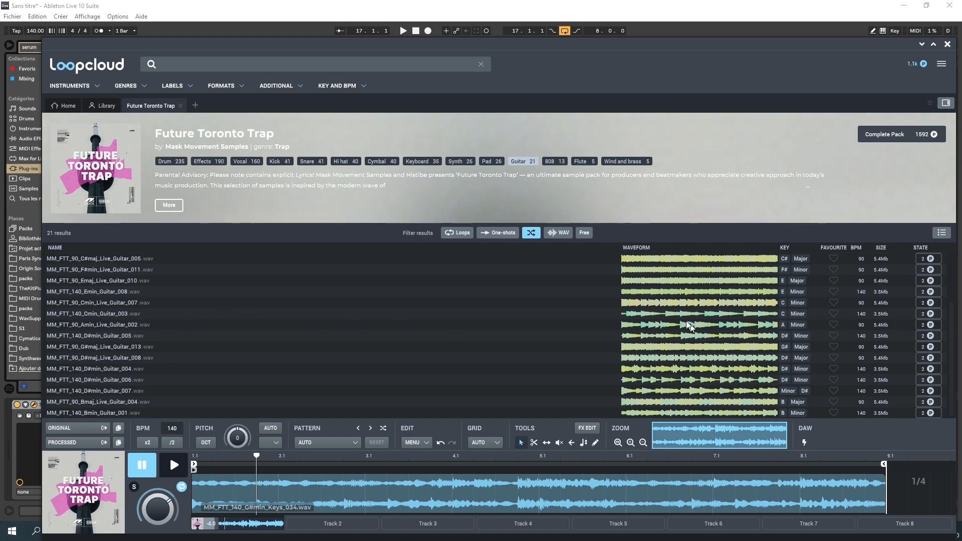
- Filter the pack to flute sounds, audition MM_FTT_140_D#min_Flute_004 and buy the loop
click(582, 162)
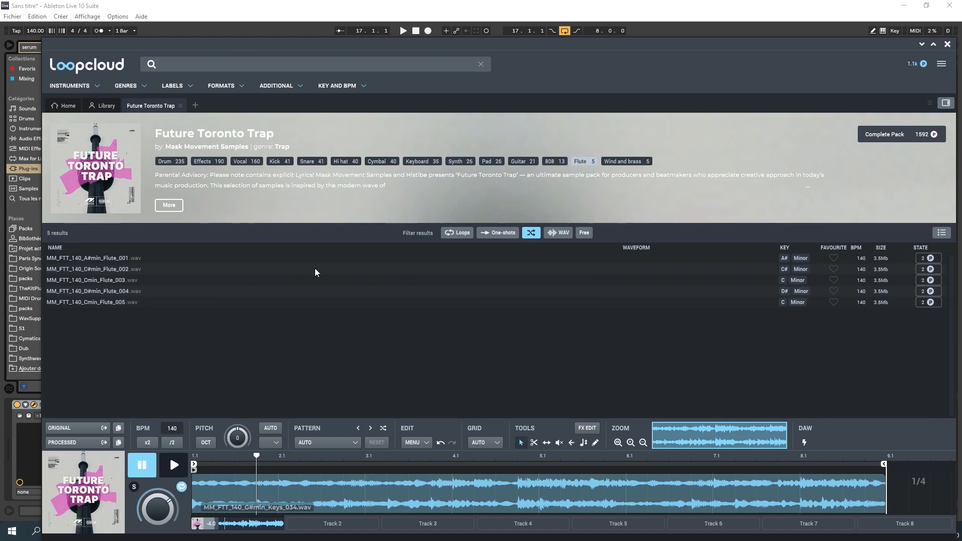
click(88, 294)
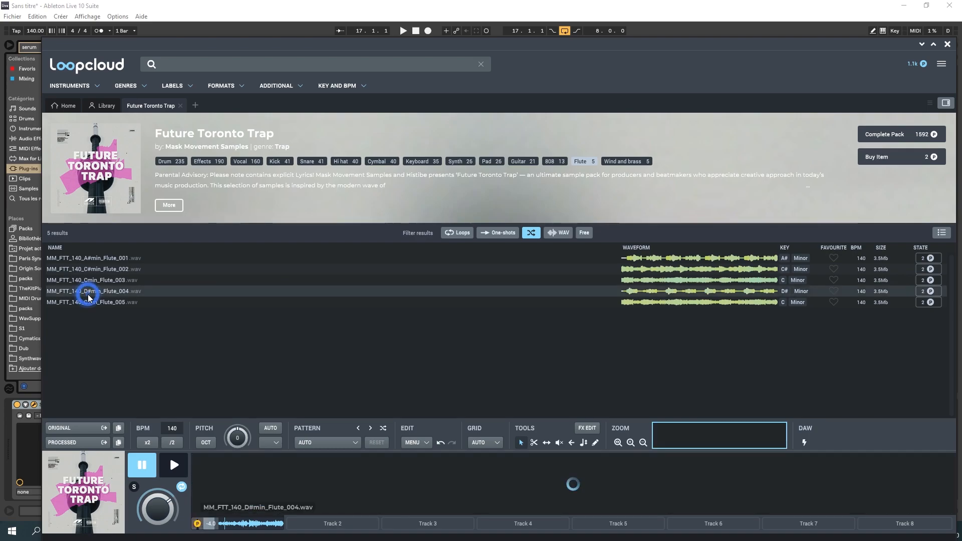
click(172, 469)
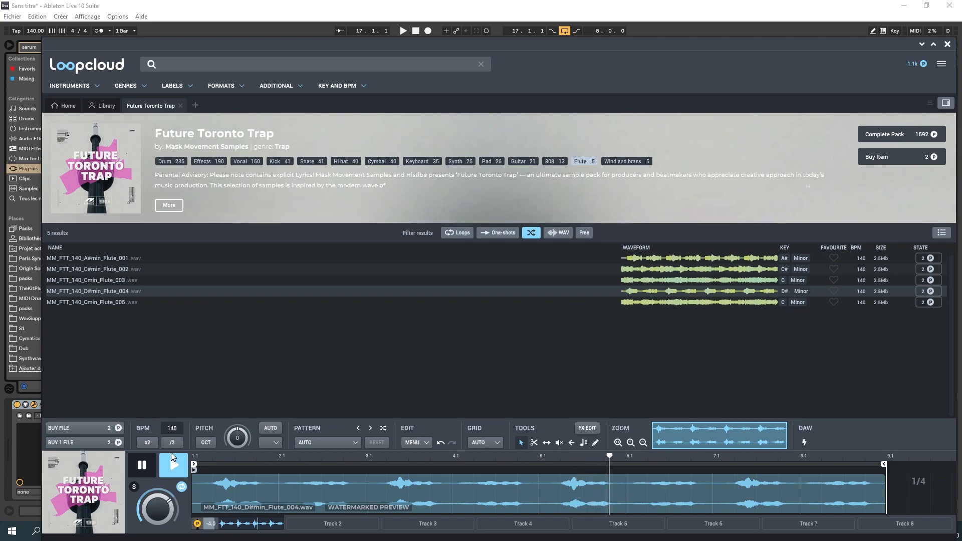
mouse_move(99, 461)
key(space)
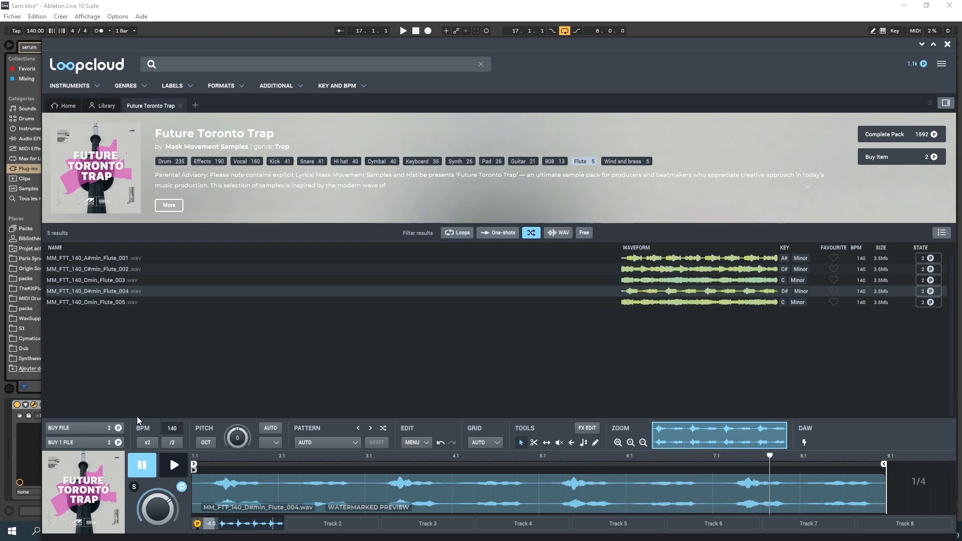
click(102, 426)
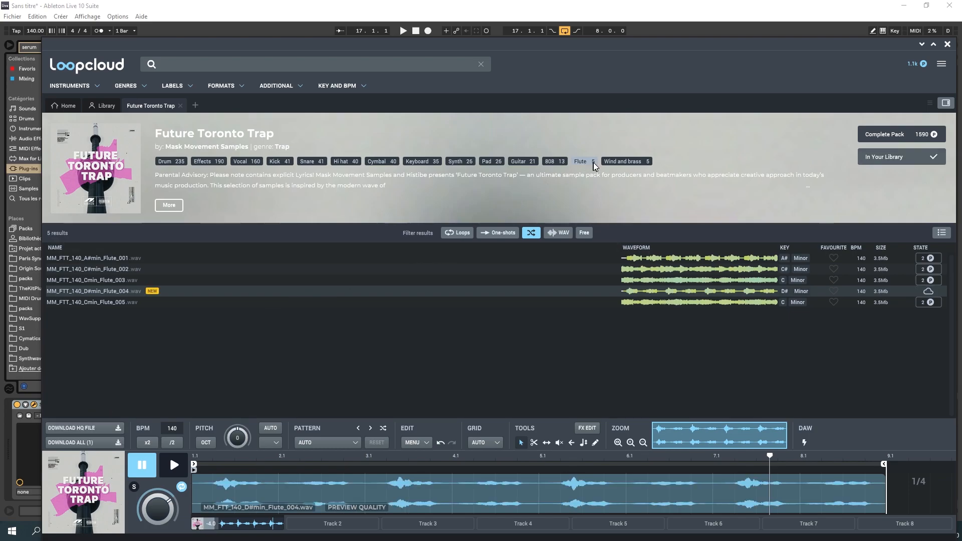
- Filter the pack to 808 sounds, then audition and buy MM_FTT_140_Gmin_808_013 and MM_FTT_140_G#min_808_012
click(625, 161)
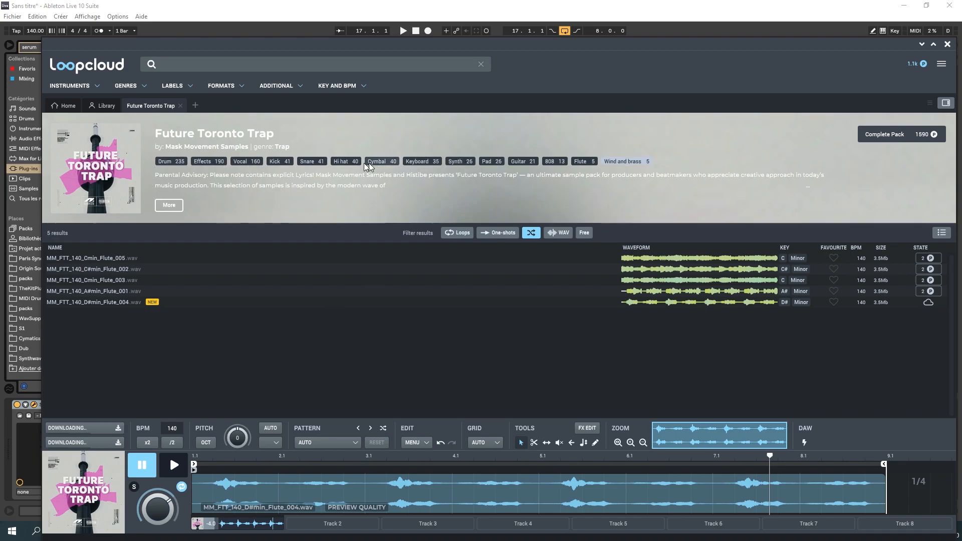
click(556, 161)
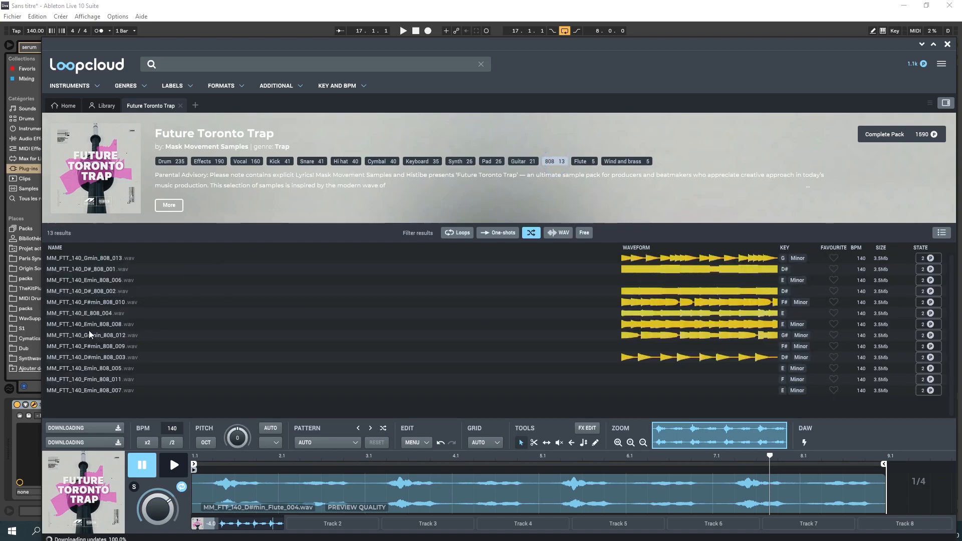
click(97, 296)
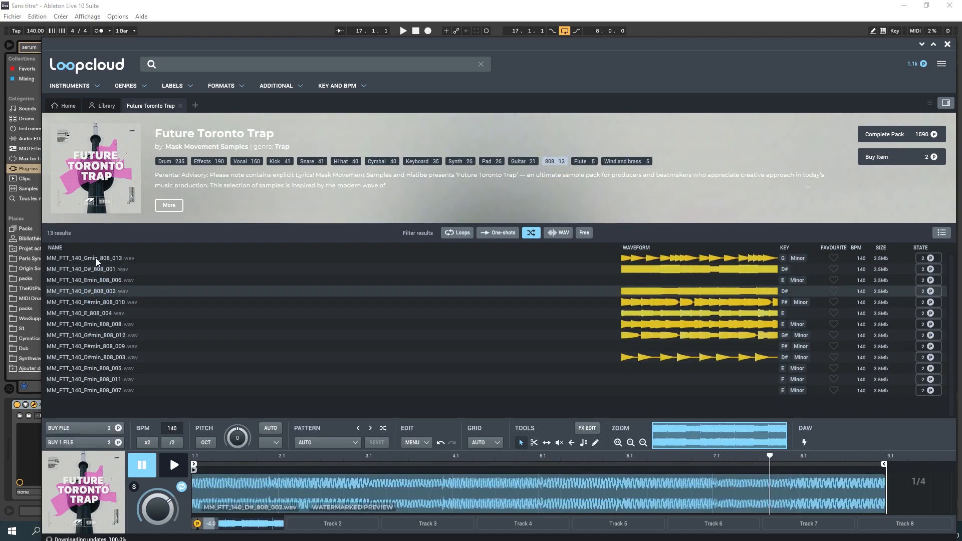
click(99, 258)
click(172, 467)
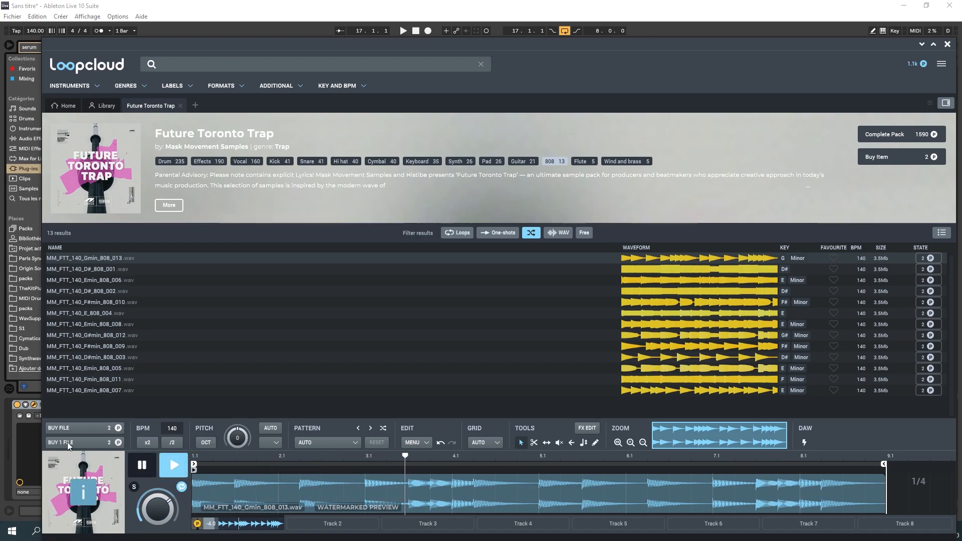
click(117, 431)
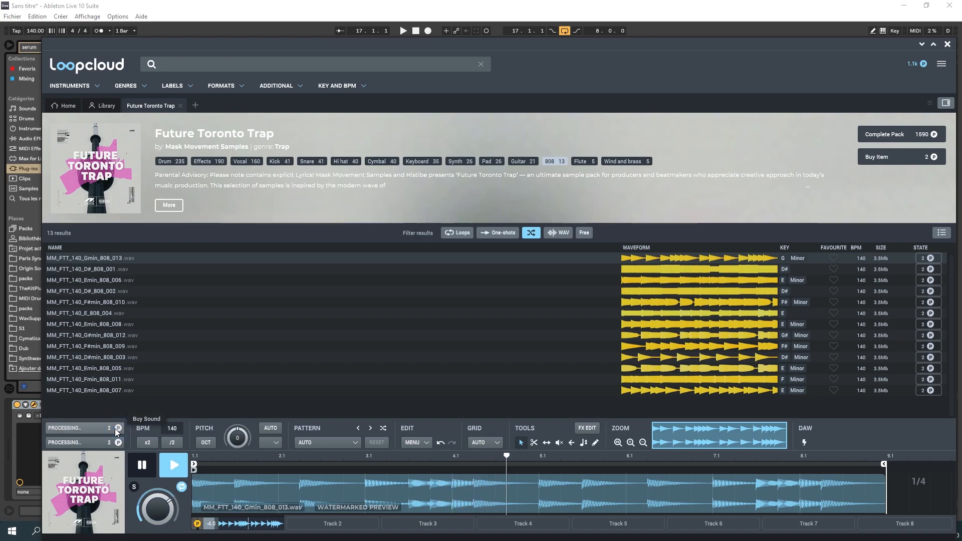
click(116, 335)
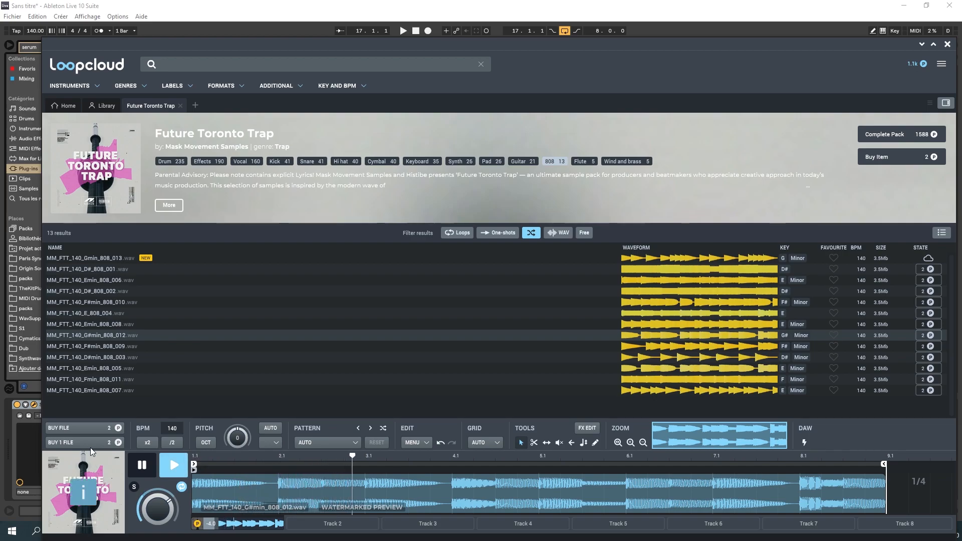
click(119, 428)
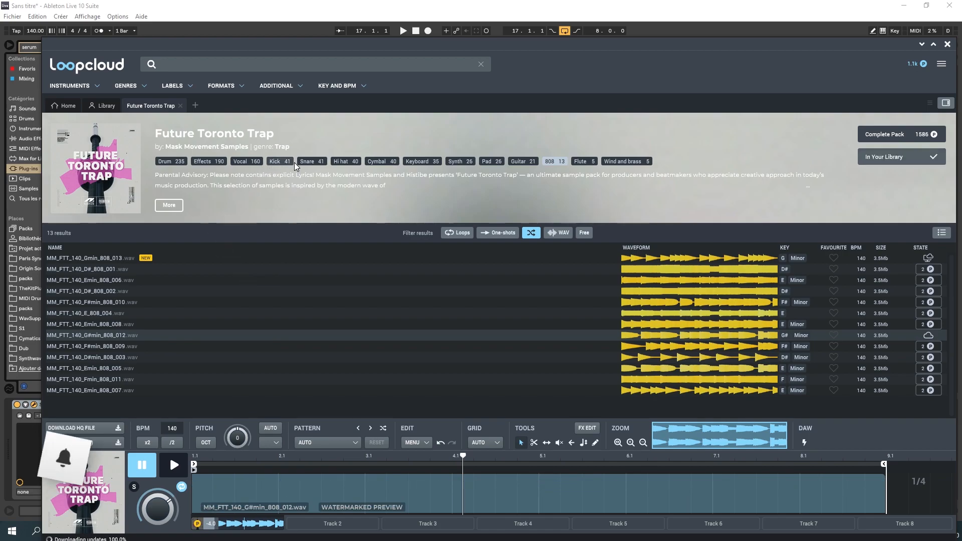
- Filter the pack to snares and audition the loops MM_FTT_140_Snare_011, MM_FTT_140_Snare_006 and MM_FTT_140_Snare_001
click(308, 161)
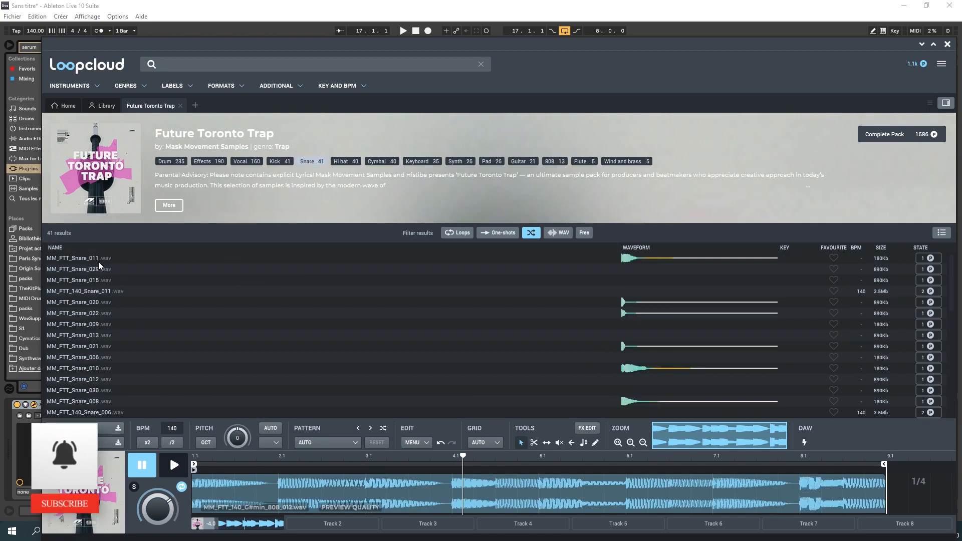
click(115, 292)
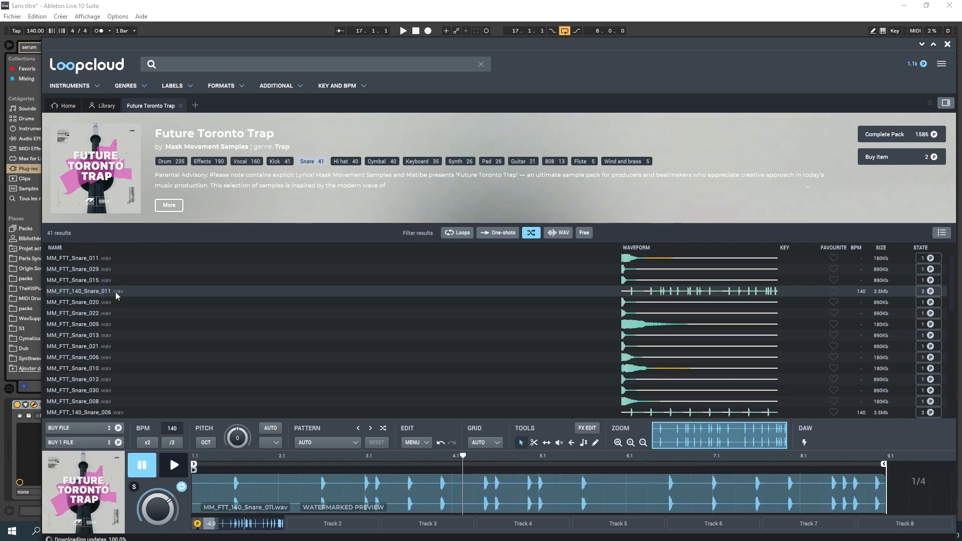
scroll(116, 292, down, 3)
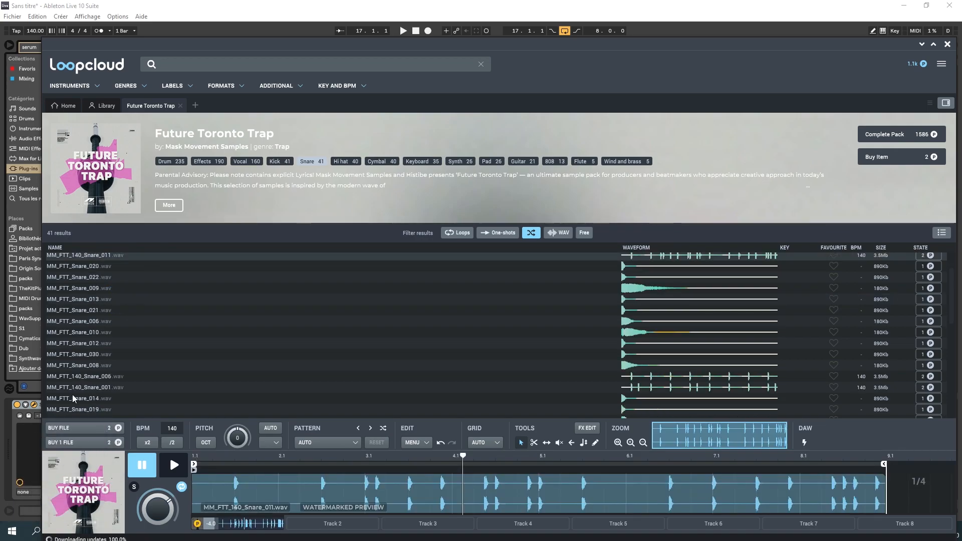
click(95, 375)
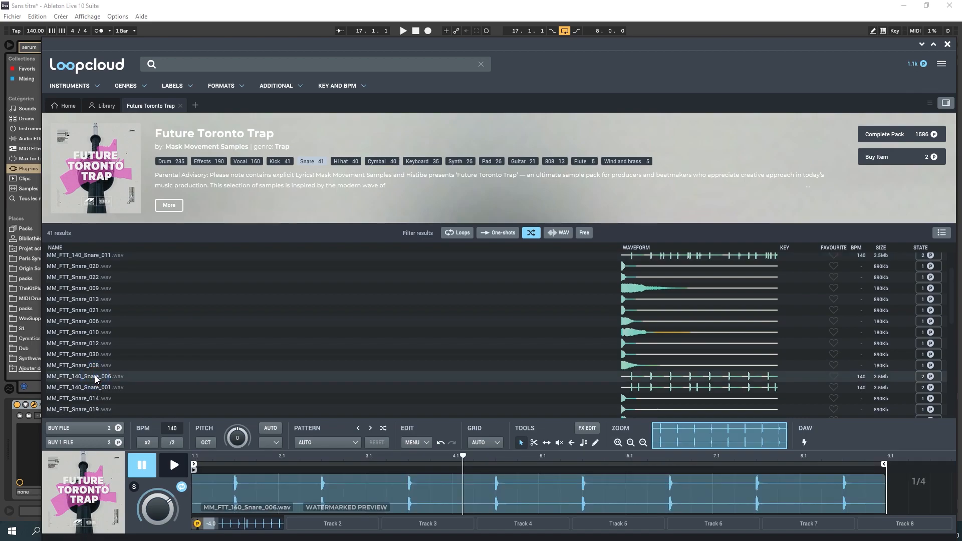
click(173, 466)
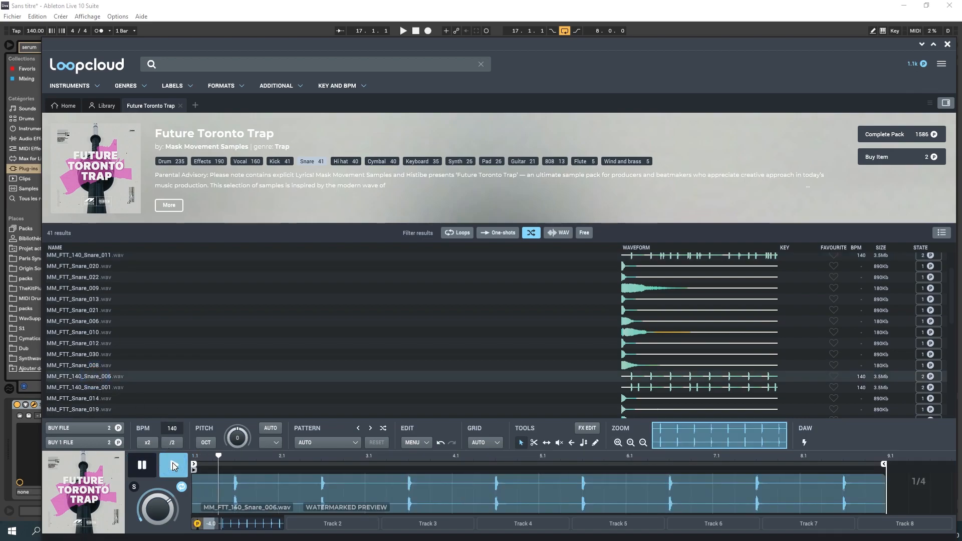
click(100, 388)
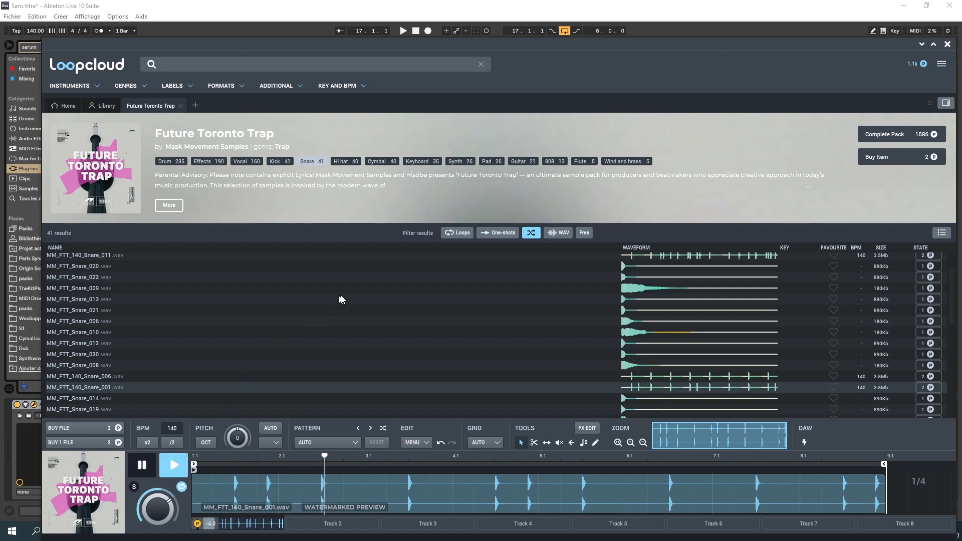
- Audition the loops MM_FTT_140_Snare_010 and MM_FTT_140_Snare_008 and the one-shots MM_FTT_Snare_023, MM_FTT_Snare_017 and MM_FTT_Snare_028
scroll(346, 306, down, 3)
click(88, 333)
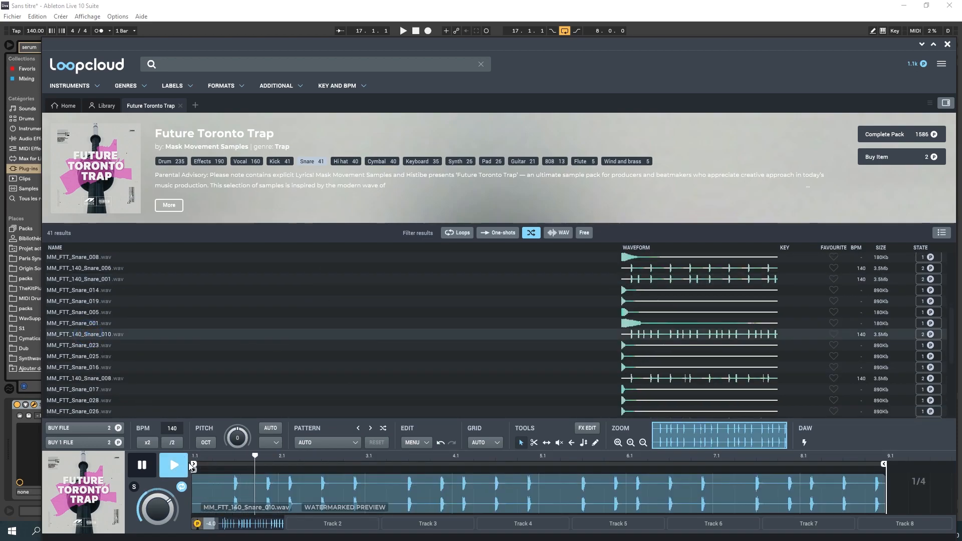
click(97, 346)
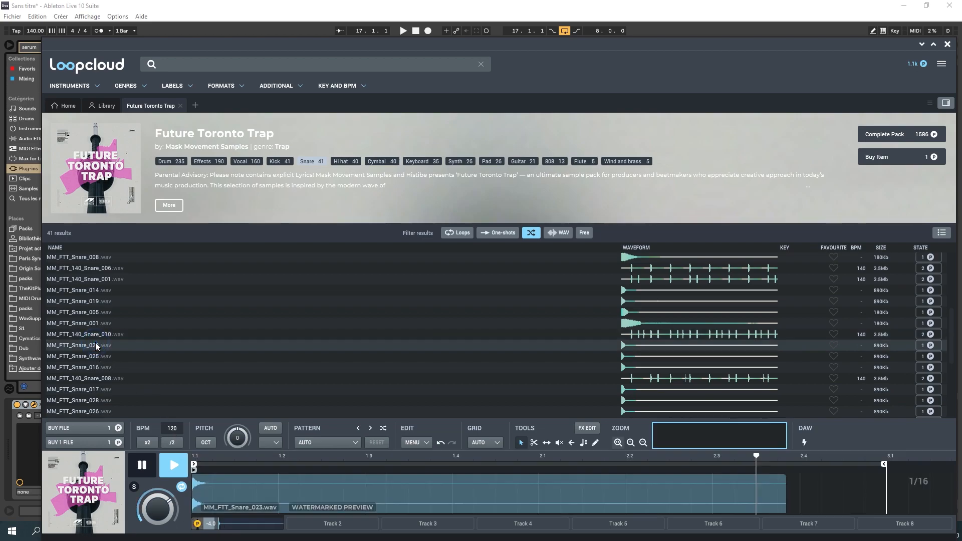
click(95, 379)
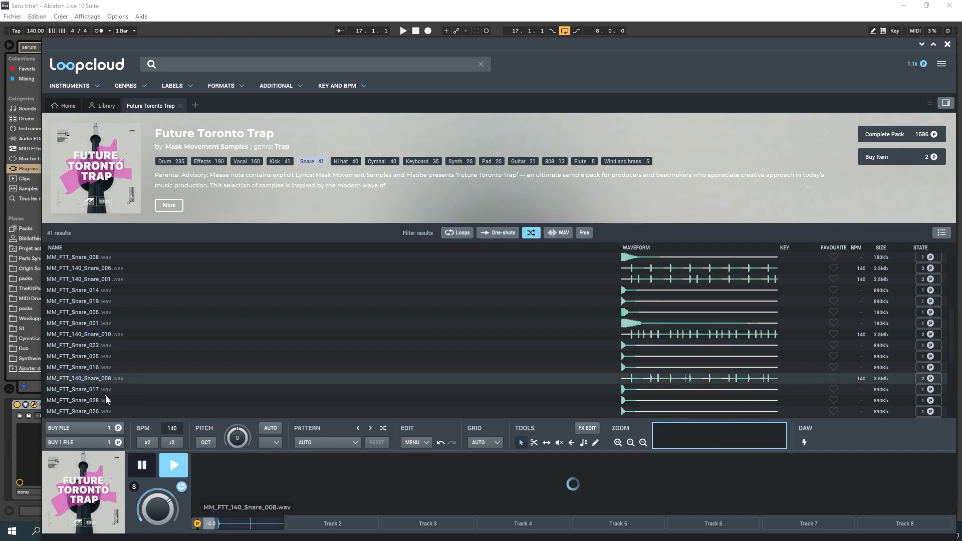
click(173, 465)
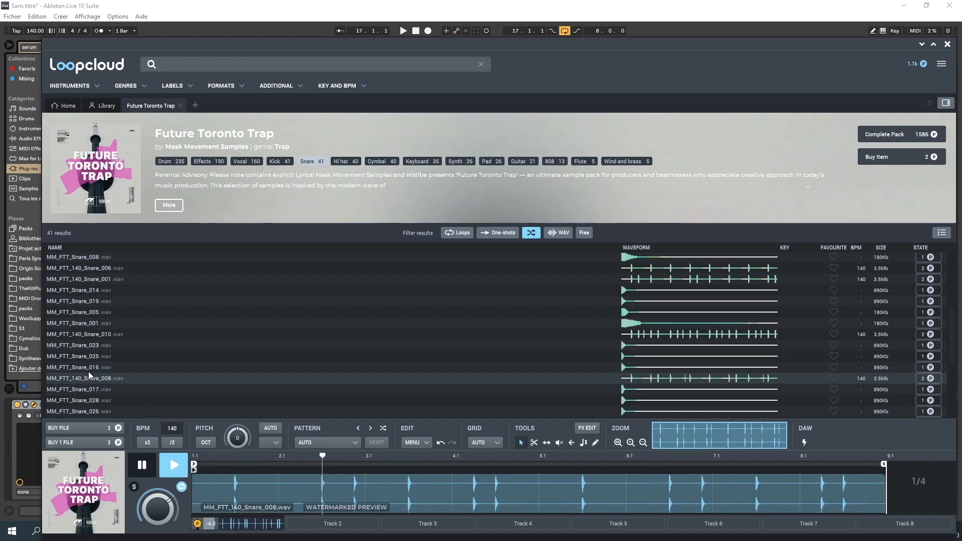
click(88, 391)
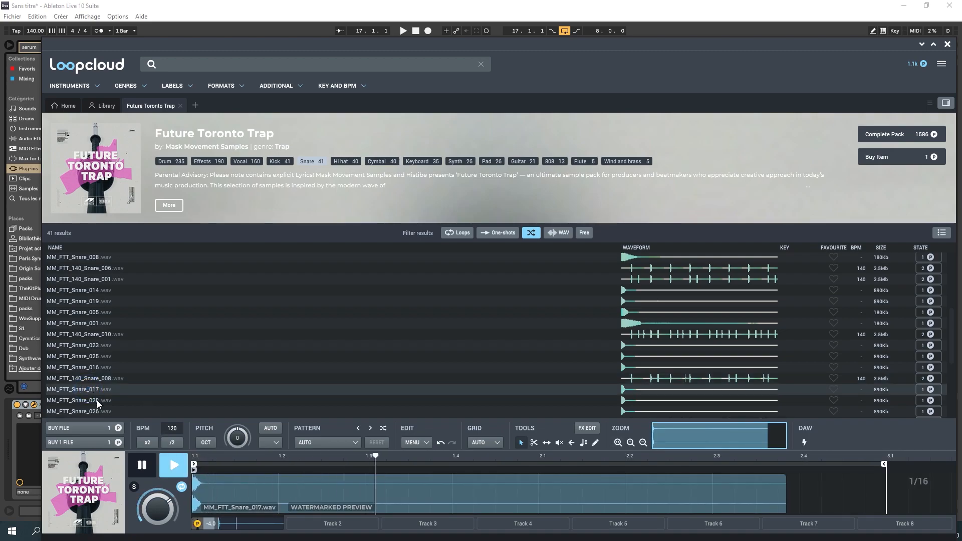
click(97, 399)
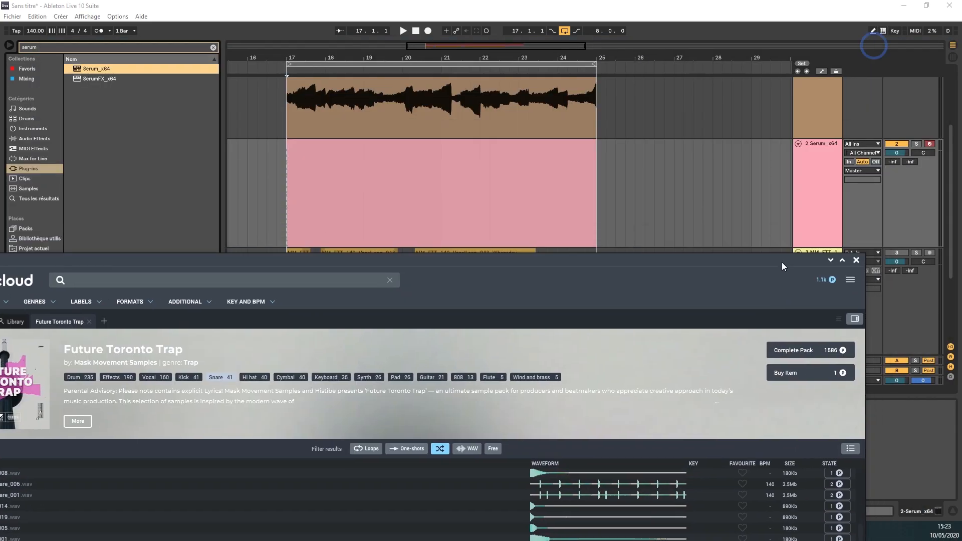
- Move the Loopcloud window out of the way, switch to Ableton Live and play the arrangement from bar 17
drag(874, 44, 782, 262)
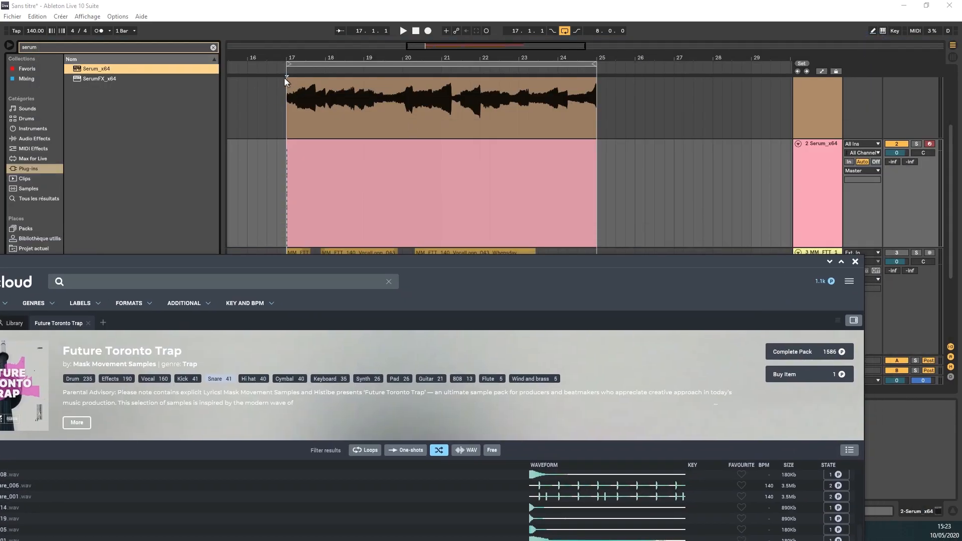
click(287, 80)
key(space)
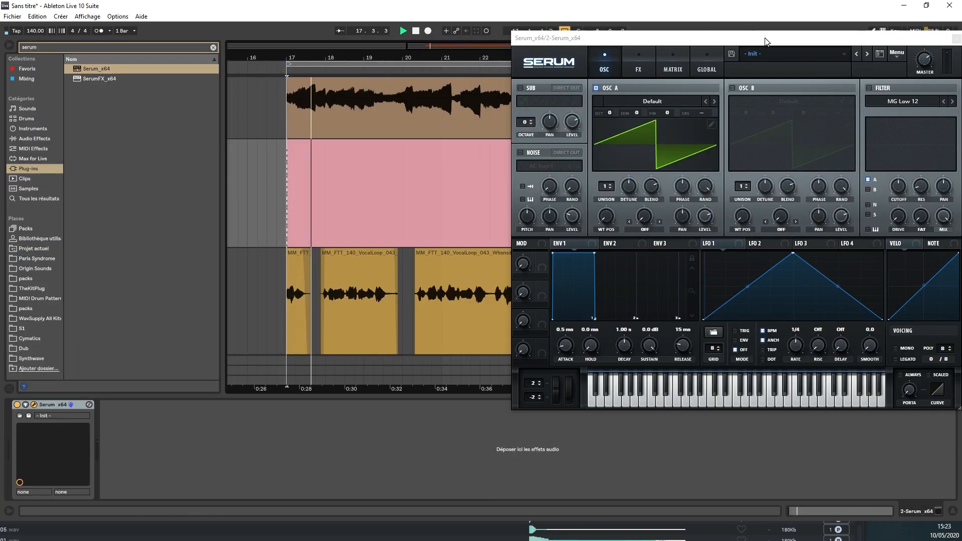
- Close the Serum plug-in window and open the MIDI clip on the Serum track for editing
drag(765, 41, 413, 134)
click(604, 136)
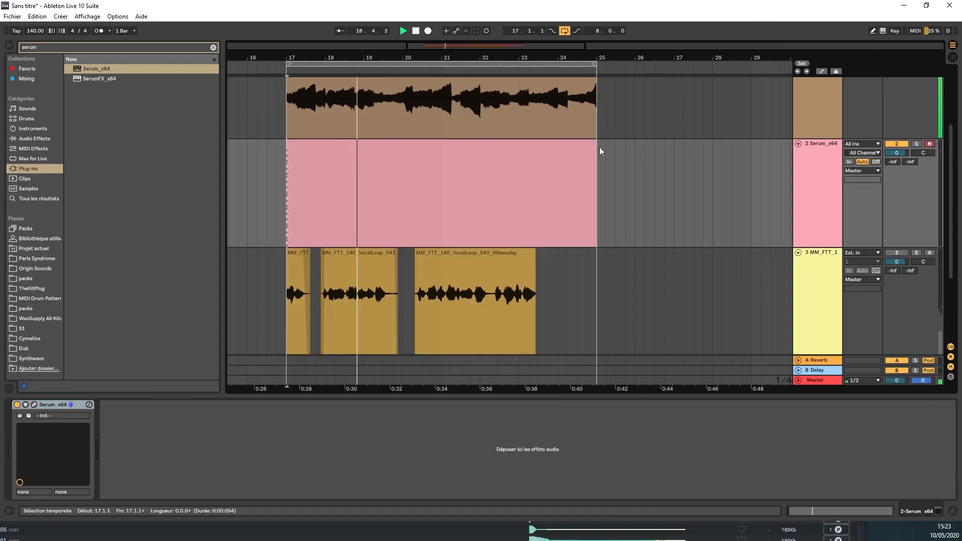
double_click(496, 155)
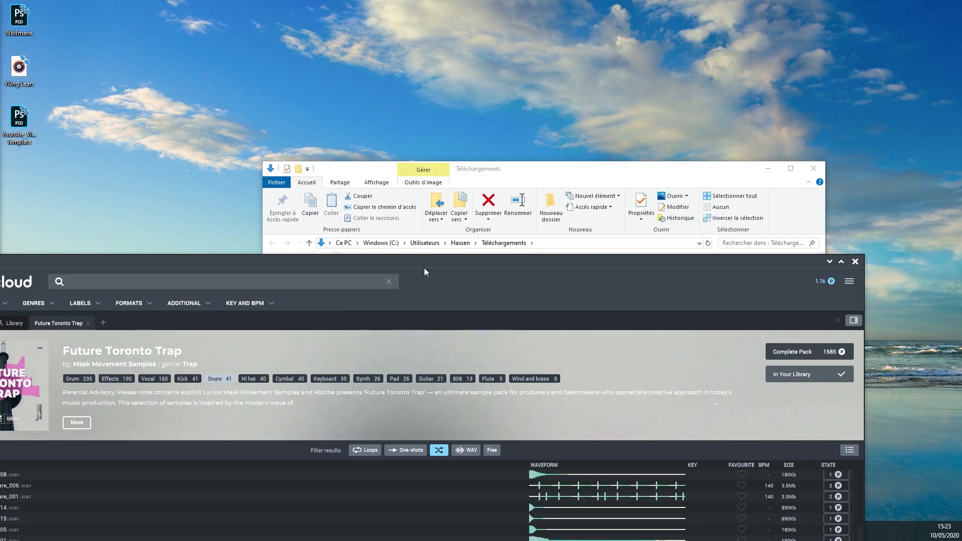
- Bring the Loopcloud window back to the front and reposition it on the screen
drag(424, 267, 552, 30)
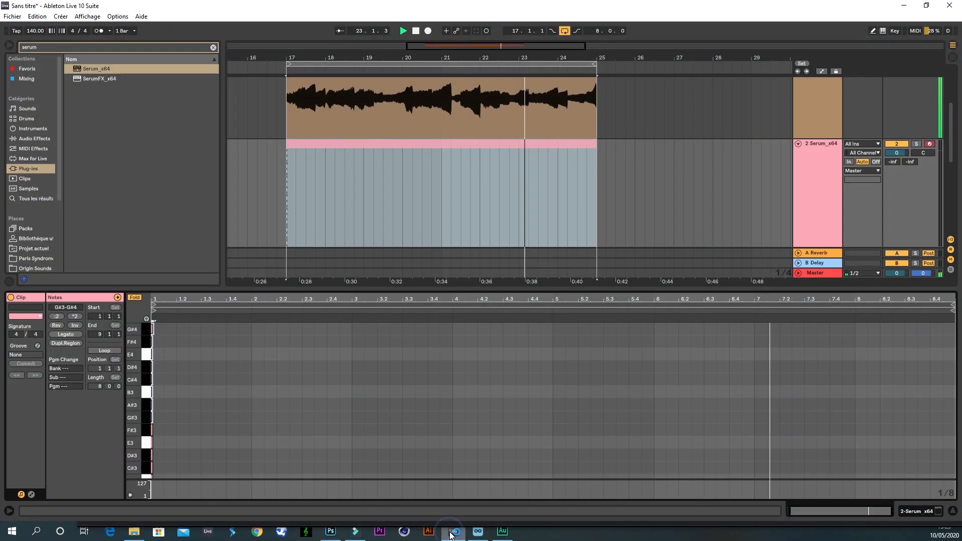
click(453, 531)
mouse_move(479, 532)
click(452, 493)
drag(246, 17, 486, 193)
- Return to Ableton Live, select the keys loop track and stop playback
click(817, 99)
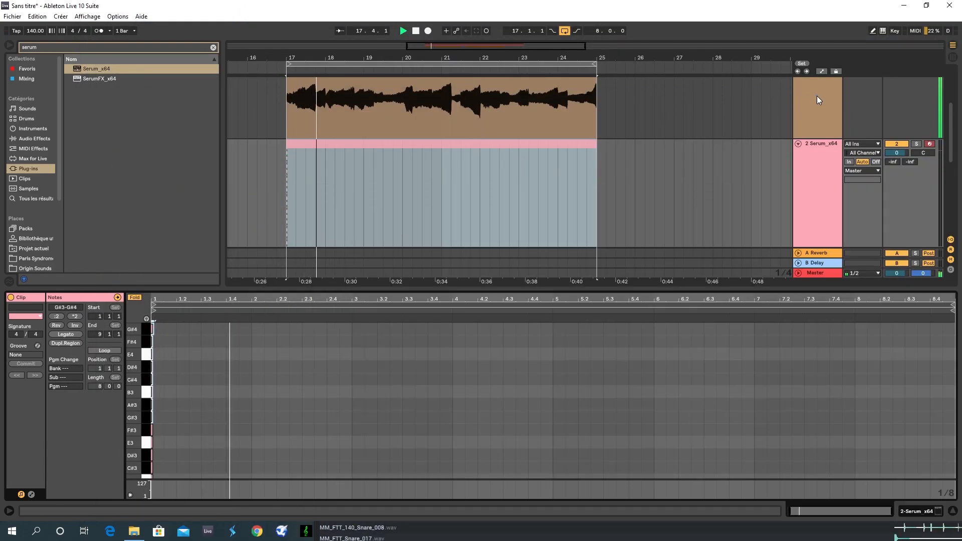
scroll(815, 101, up, 1)
key(space)
scroll(825, 138, up, 1)
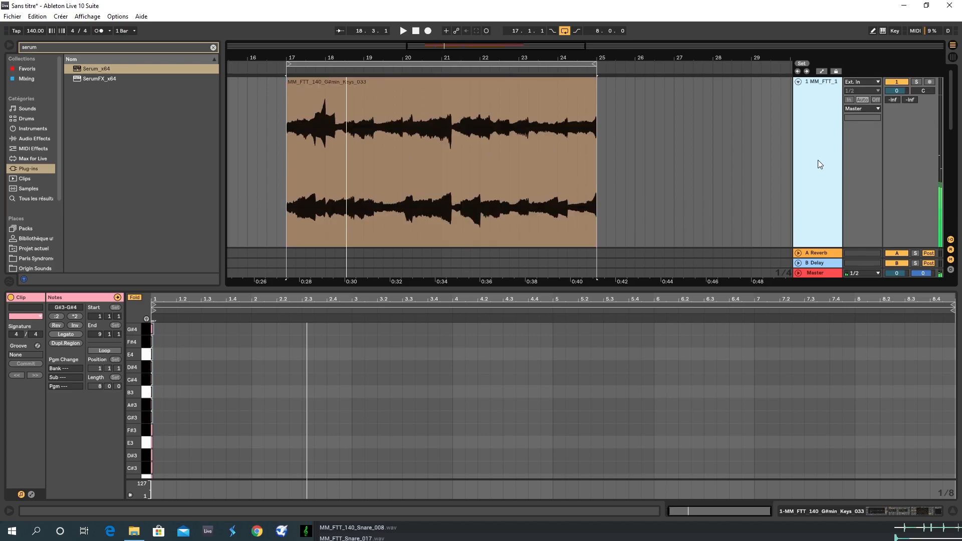
- Collapse the keys, Serum and two vocal loop tracks in the arrangement to make room below them
drag(817, 249, 805, 148)
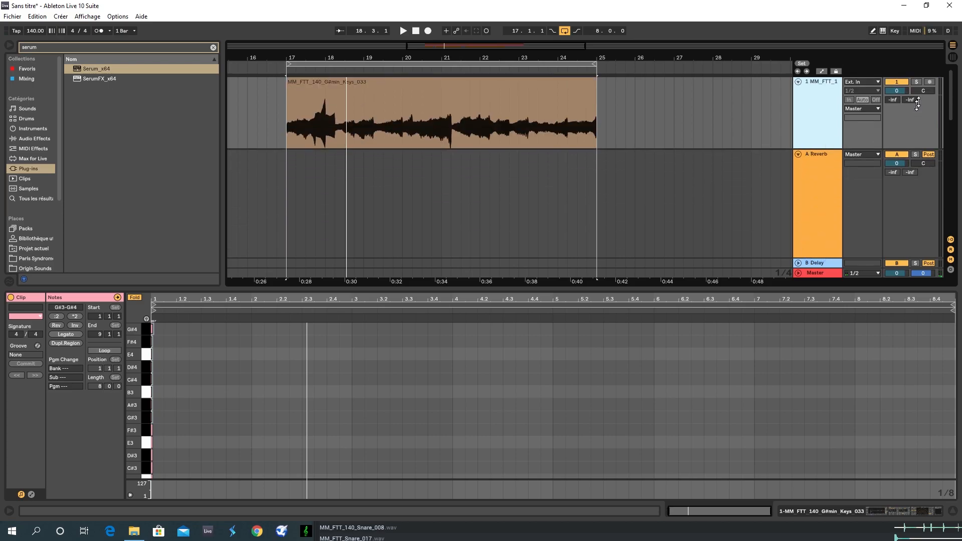
click(798, 80)
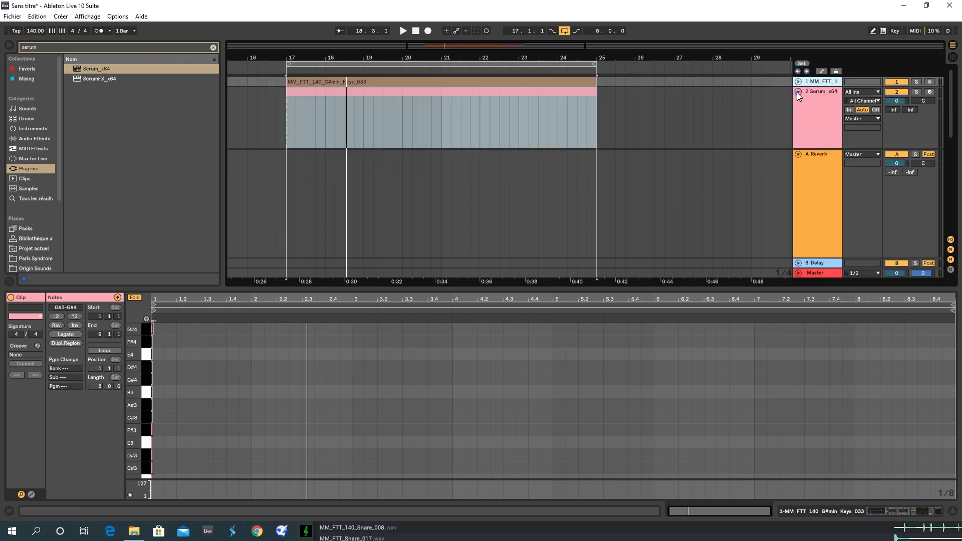
click(798, 92)
click(799, 101)
click(798, 111)
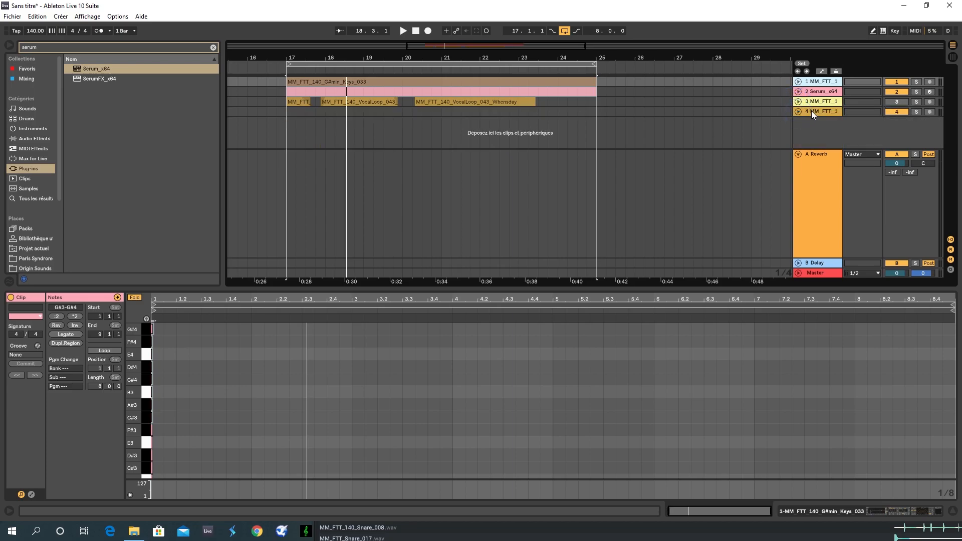
- Add a MIDI track below track 4, search the plug-ins for "loop" and load Loopcloud on the new track
click(812, 113)
key(ctrl+shift+t)
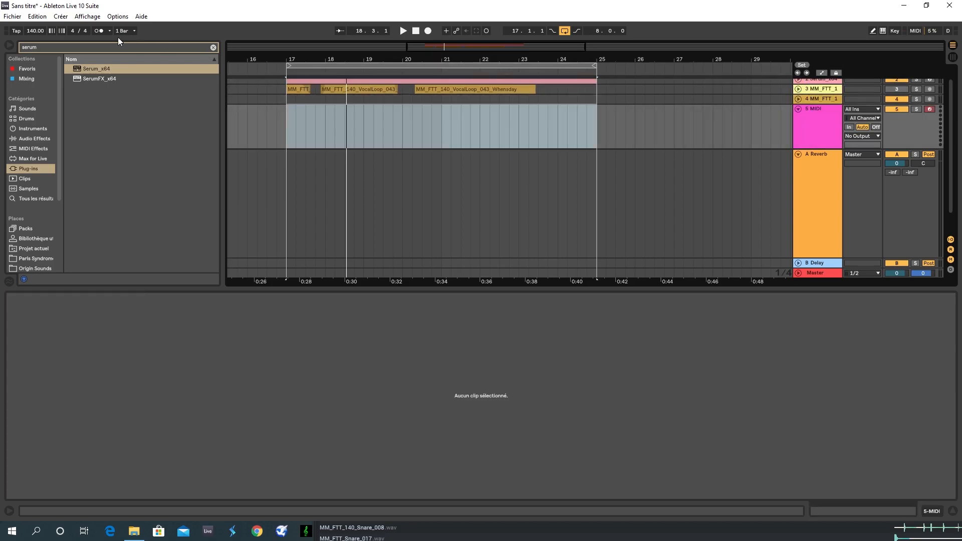
click(214, 47)
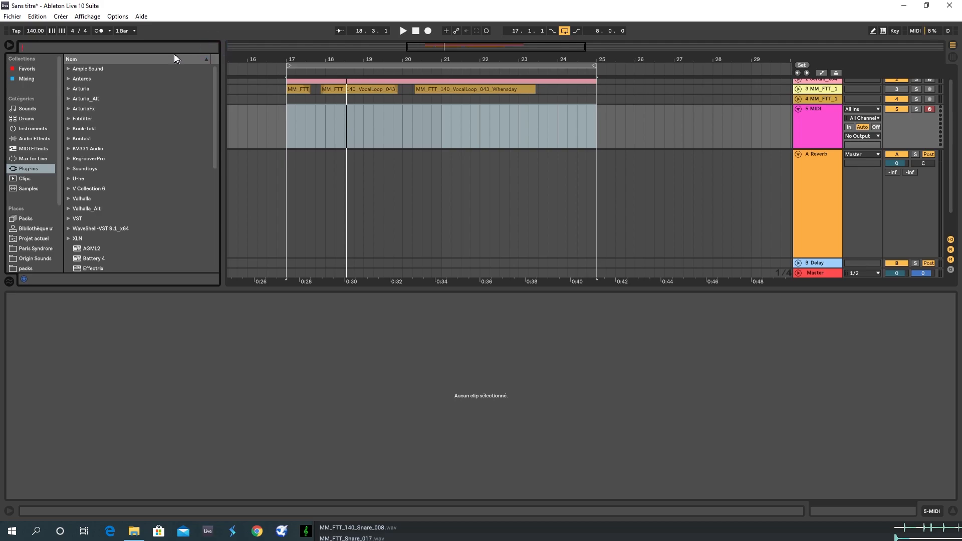
click(169, 52)
text(loop)
drag(103, 69, 475, 135)
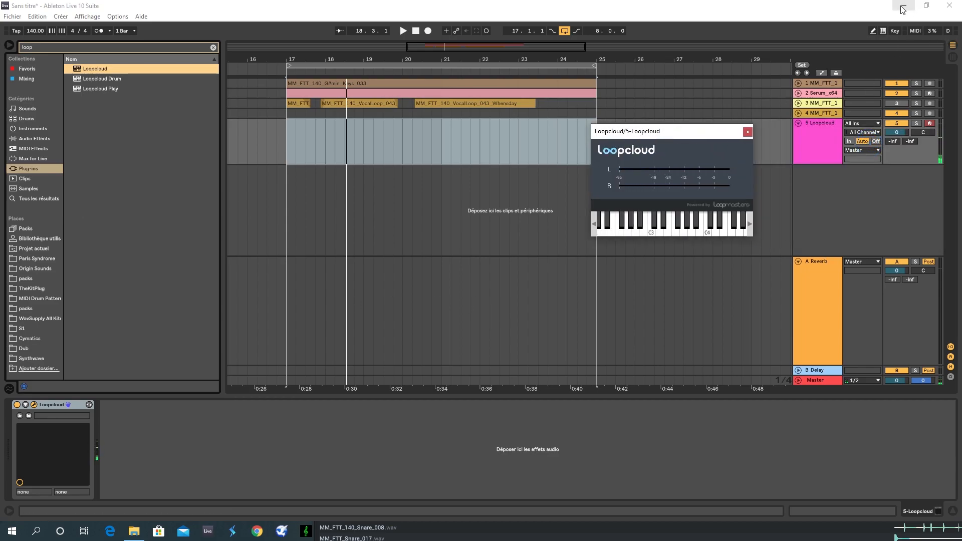
- Enlarge the Loopcloud track and make a short test recording on it
drag(836, 162, 832, 207)
click(429, 30)
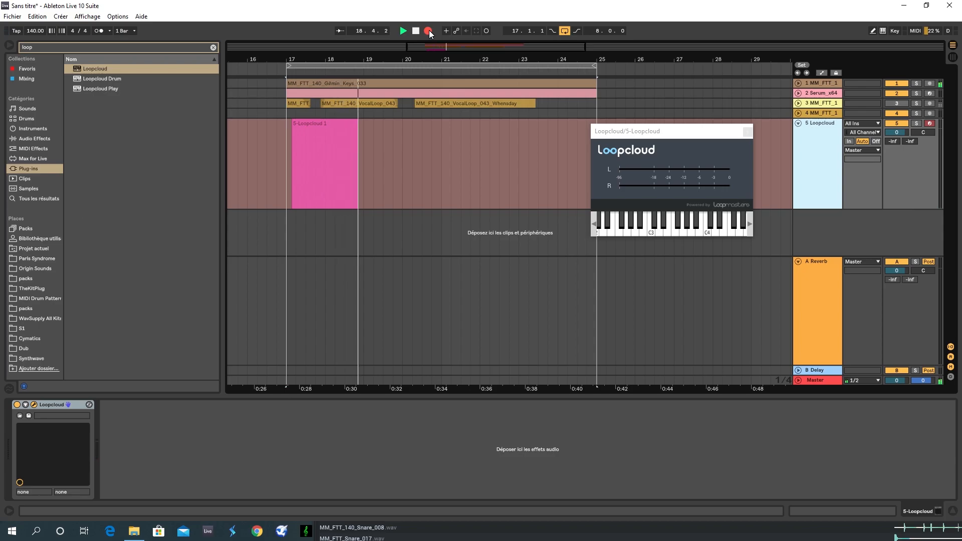
key(space)
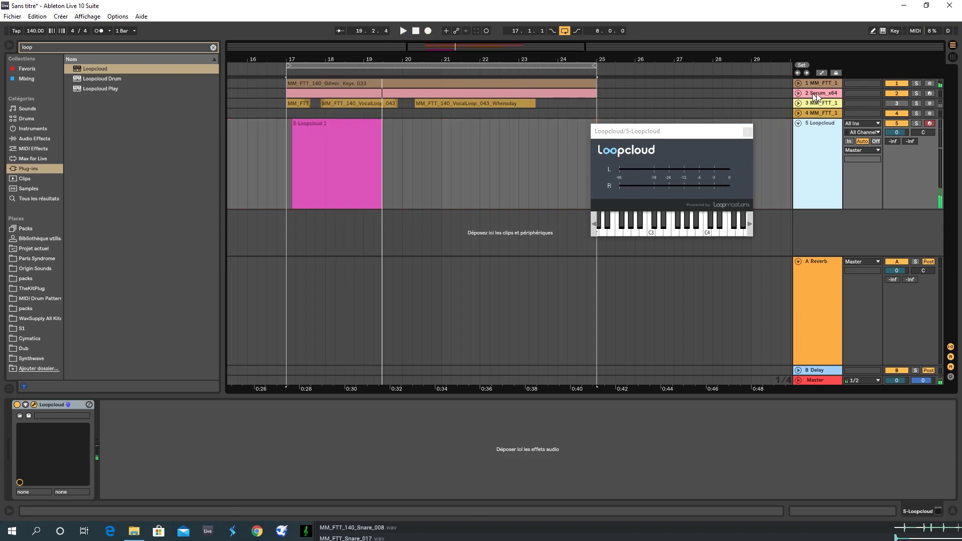
- Mute the keys, Serum and second vocal tracks and play from bar 17 to hear the Loopcloud track alone
click(892, 84)
click(894, 93)
click(893, 112)
click(282, 72)
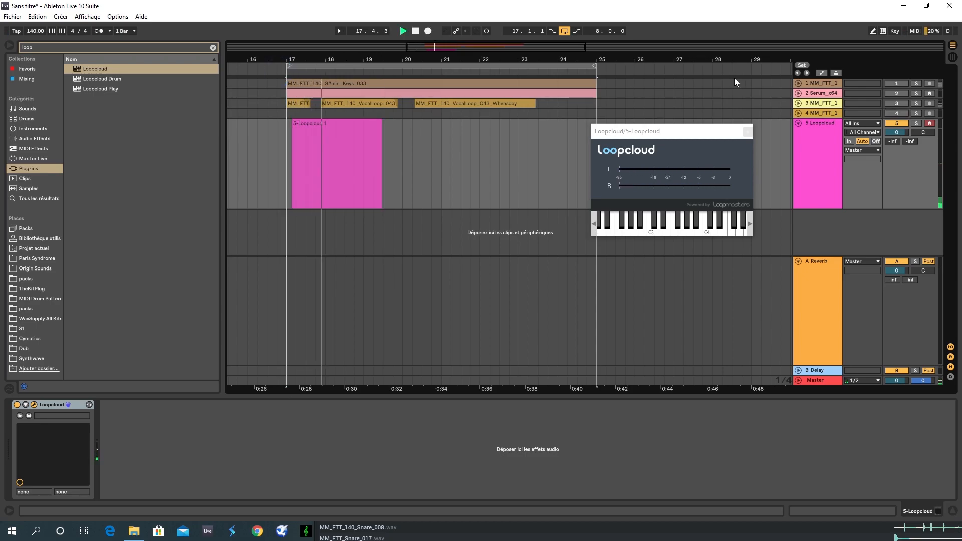
- Check the Loopcloud track's input and output routing options, set its monitoring to In and stop playback
click(867, 123)
click(861, 122)
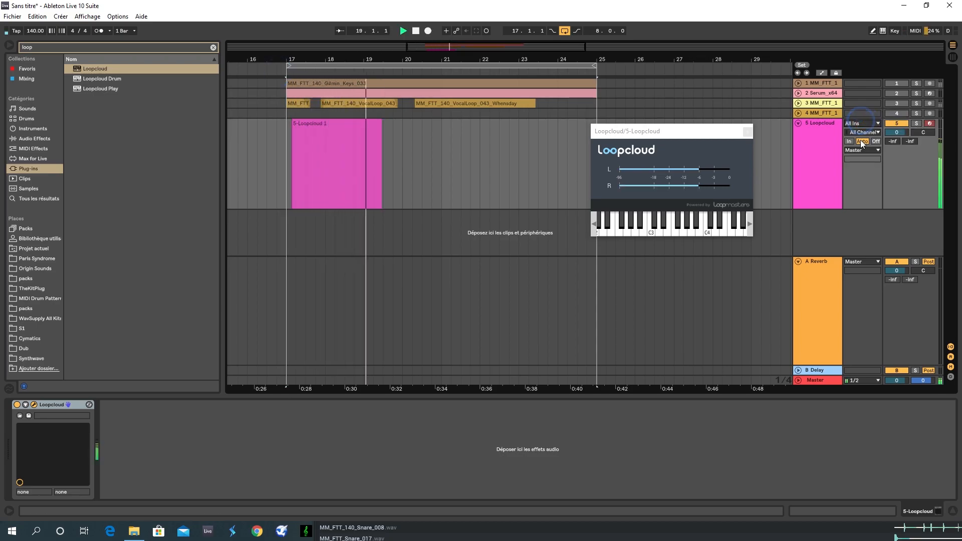
click(862, 150)
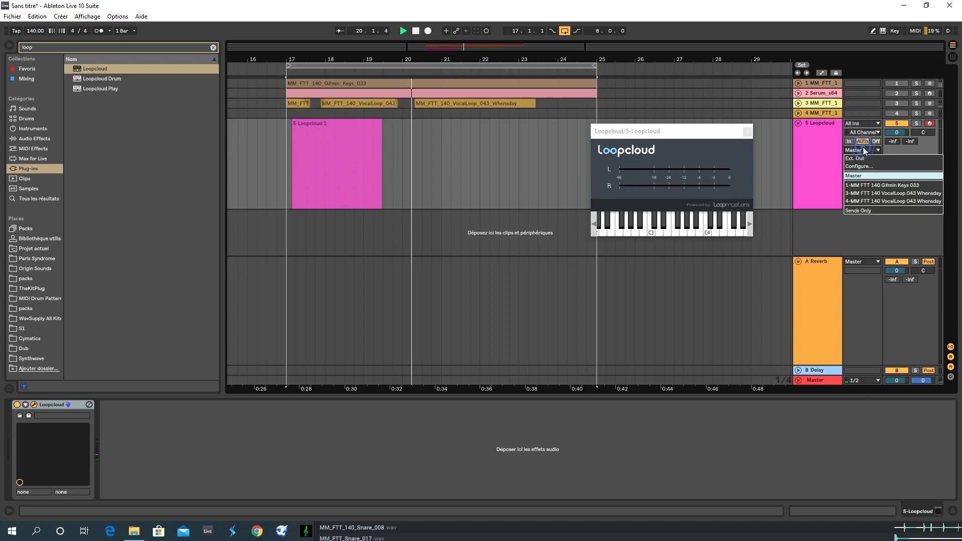
click(850, 141)
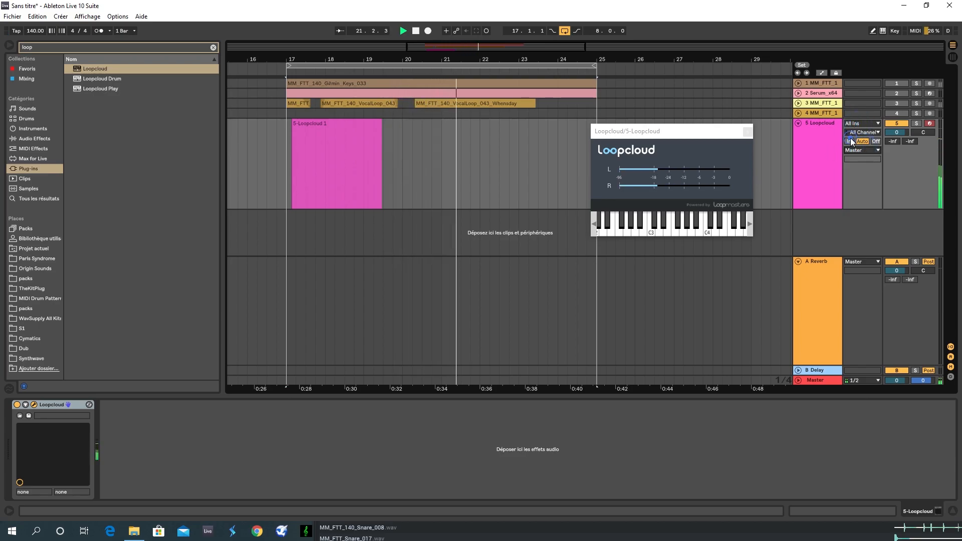
click(861, 123)
click(839, 129)
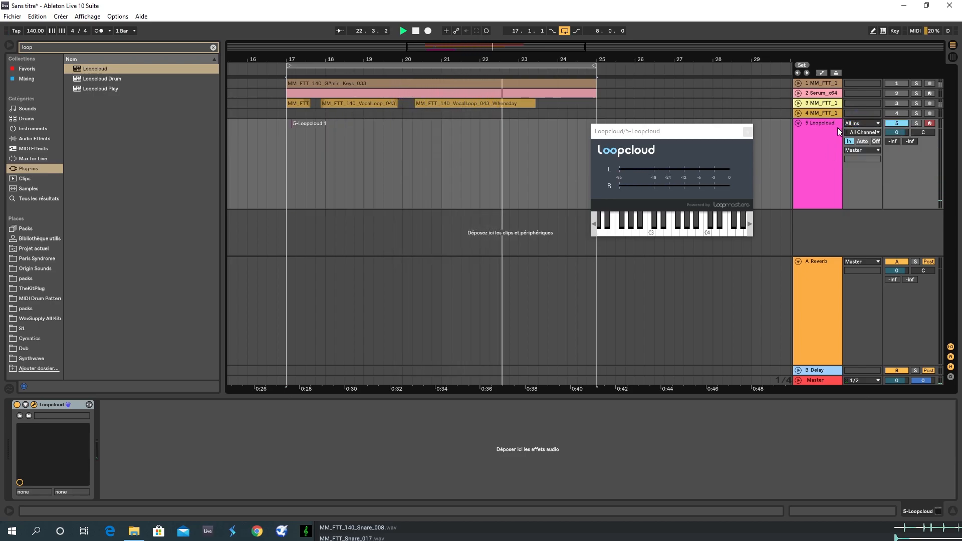
click(853, 133)
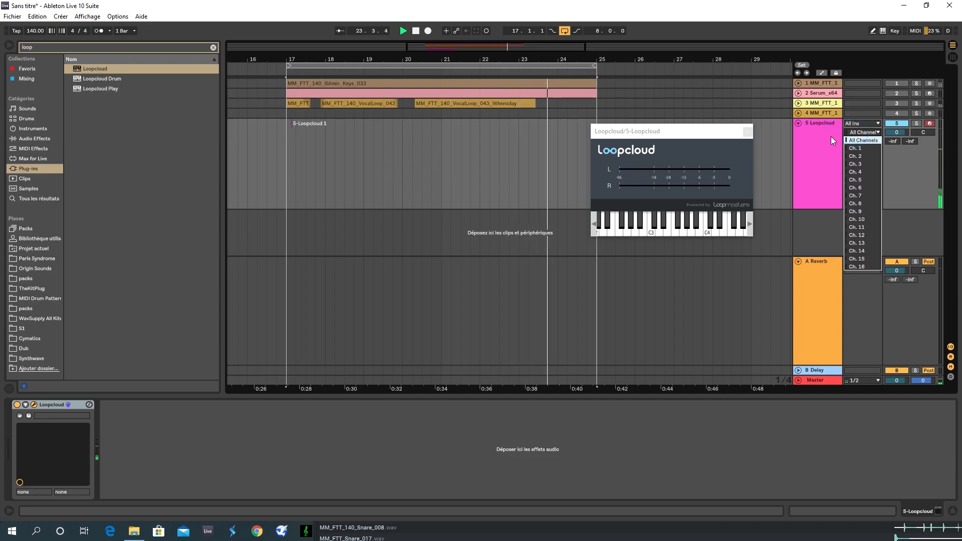
click(834, 140)
click(817, 128)
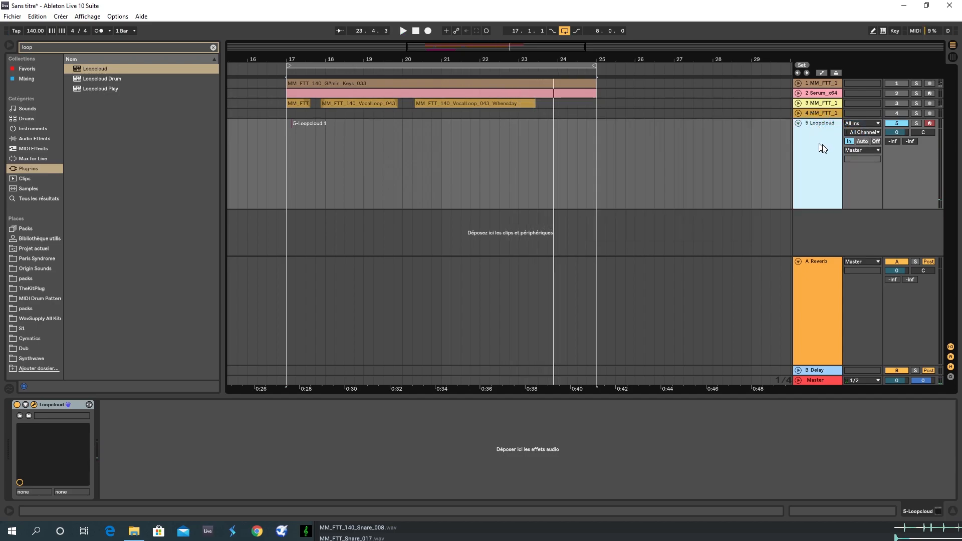
- Add an audio track below the Loopcloud track and set its input to Resampling
key(ctrl+t)
scroll(864, 199, down, 1)
click(864, 199)
click(859, 191)
click(861, 193)
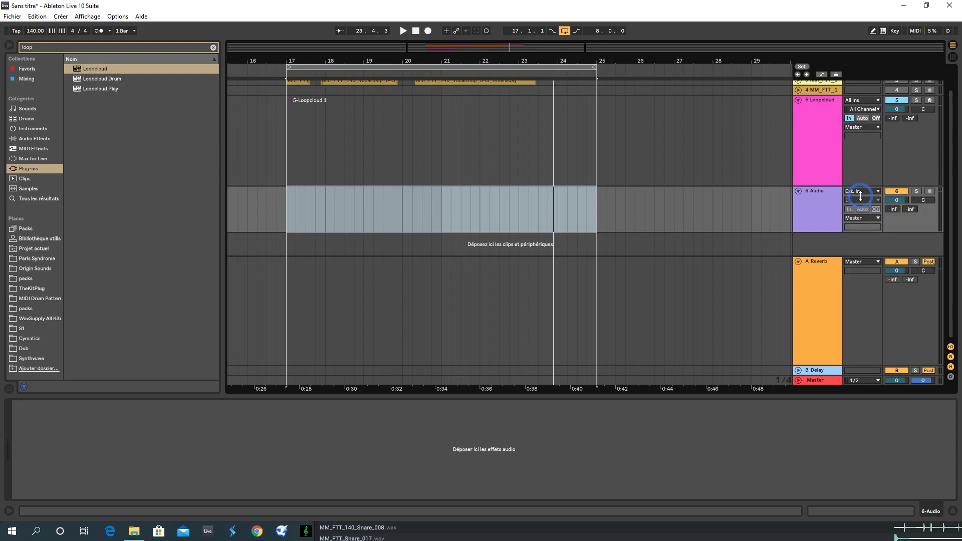
click(861, 225)
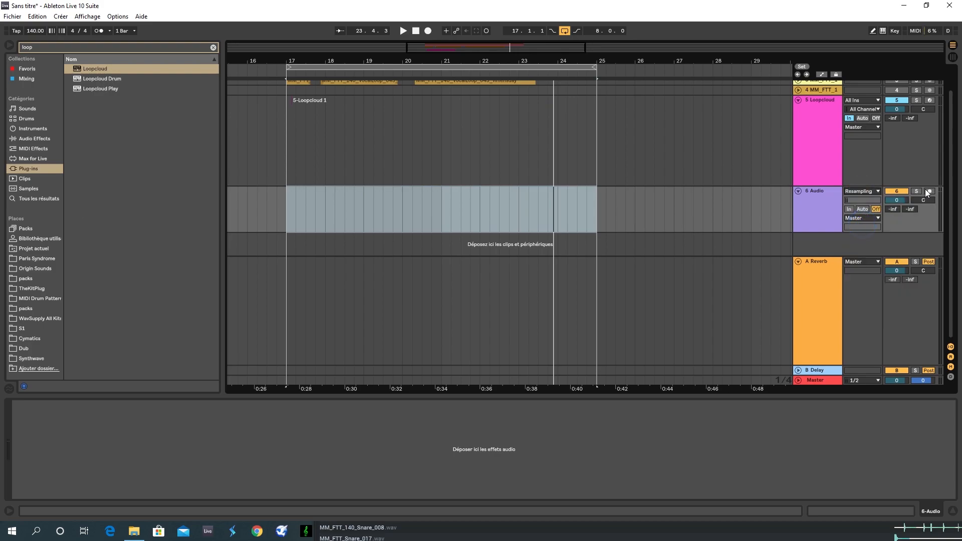
- Arm the resampling track, enlarge it and record the Loopcloud snare onto it during playback
click(914, 191)
click(916, 191)
key(space)
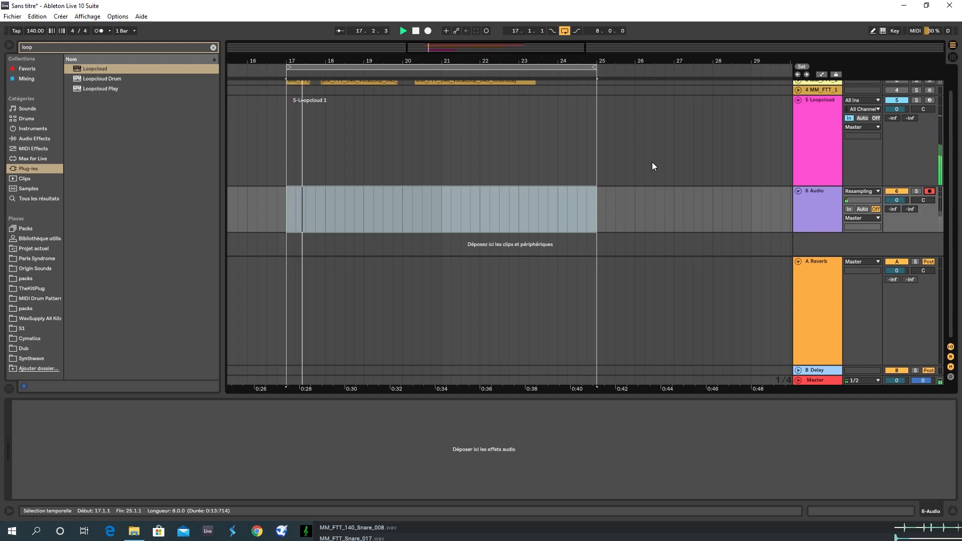
click(428, 31)
drag(807, 233, 784, 276)
click(548, 189)
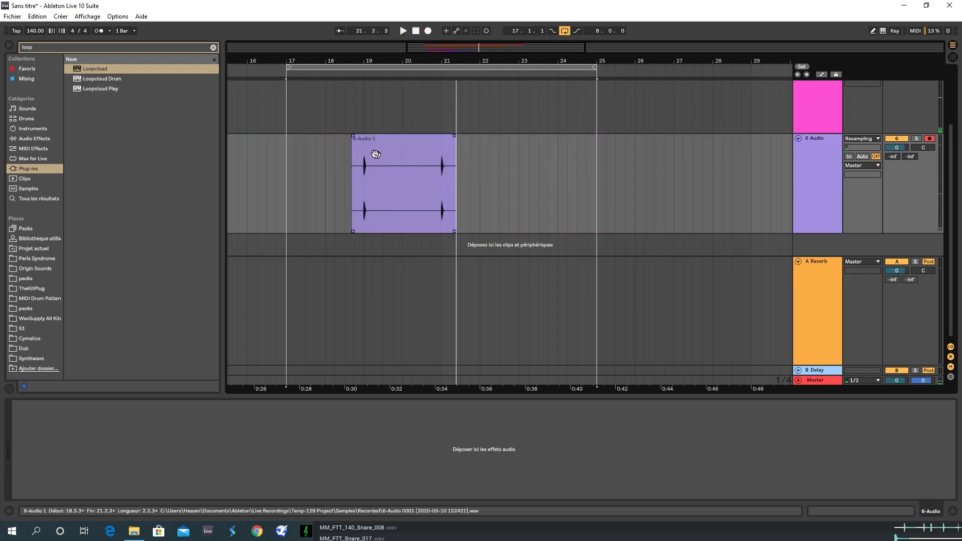
- Trim the recorded snare clip to its first hit, from 19.1.1 to about 19.2.3
click(356, 148)
click(365, 61)
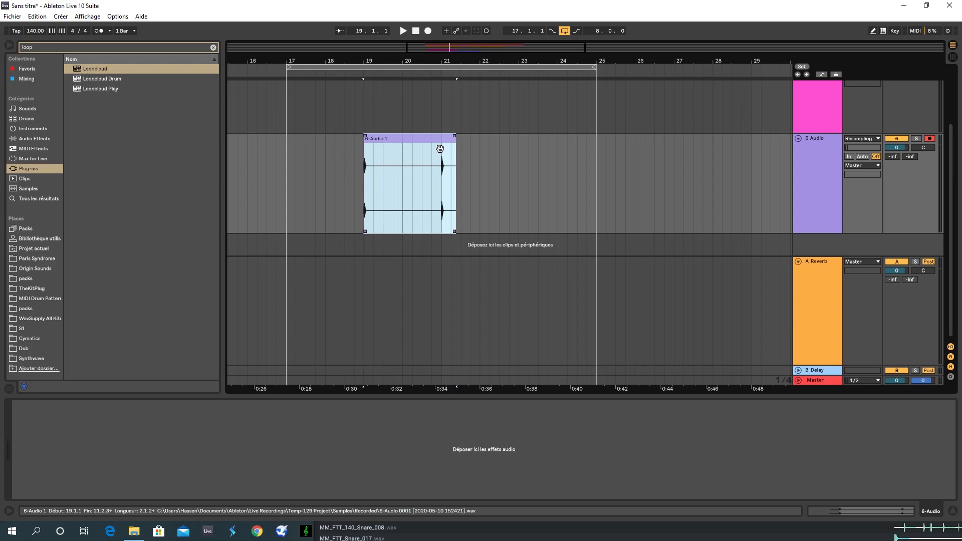
mouse_move(367, 60)
mouse_down()
mouse_move(367, 81)
mouse_move(367, 45)
mouse_up()
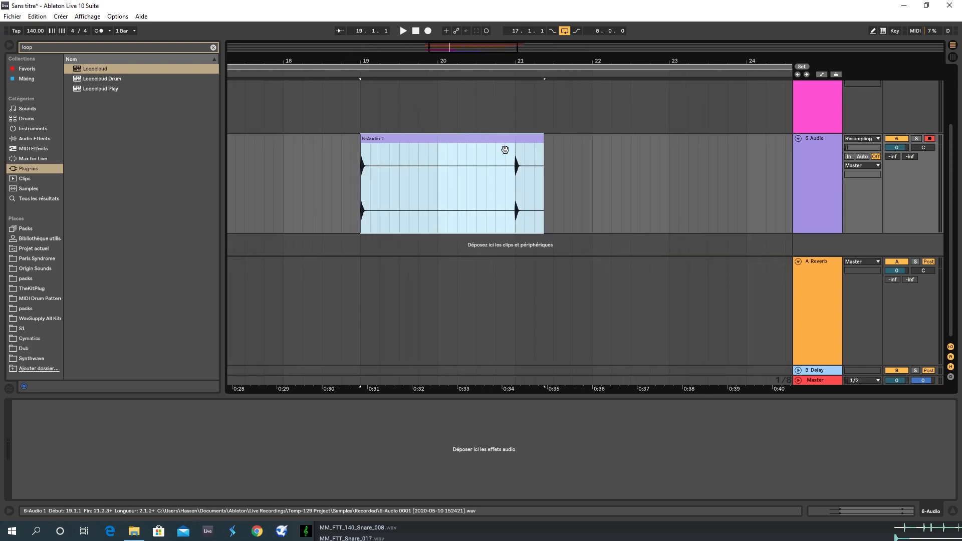
click(538, 151)
drag(539, 152, 390, 151)
drag(382, 61, 402, 50)
click(405, 139)
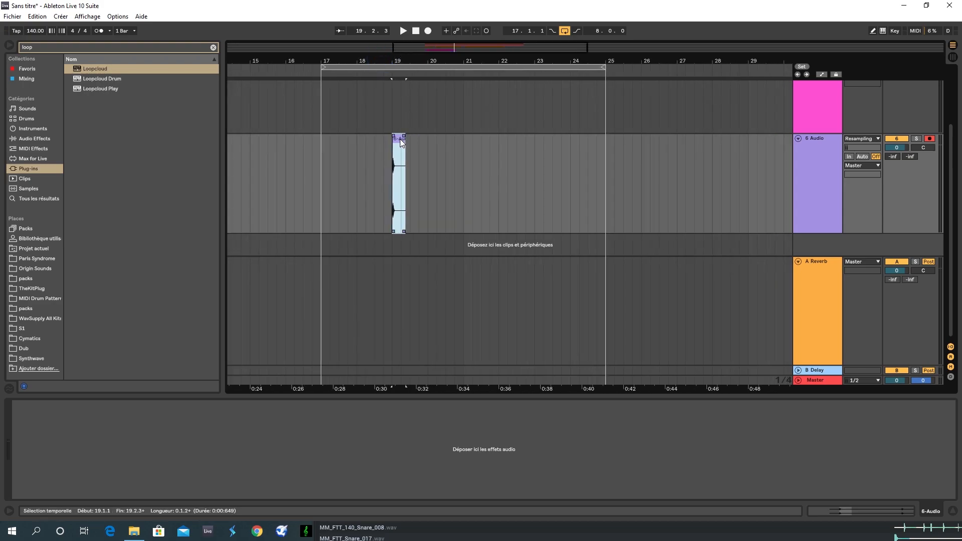
- Move the recorded snare hit to beat 3 of bar 17 and repeat the one-bar pattern up to bar 25
drag(399, 140, 344, 152)
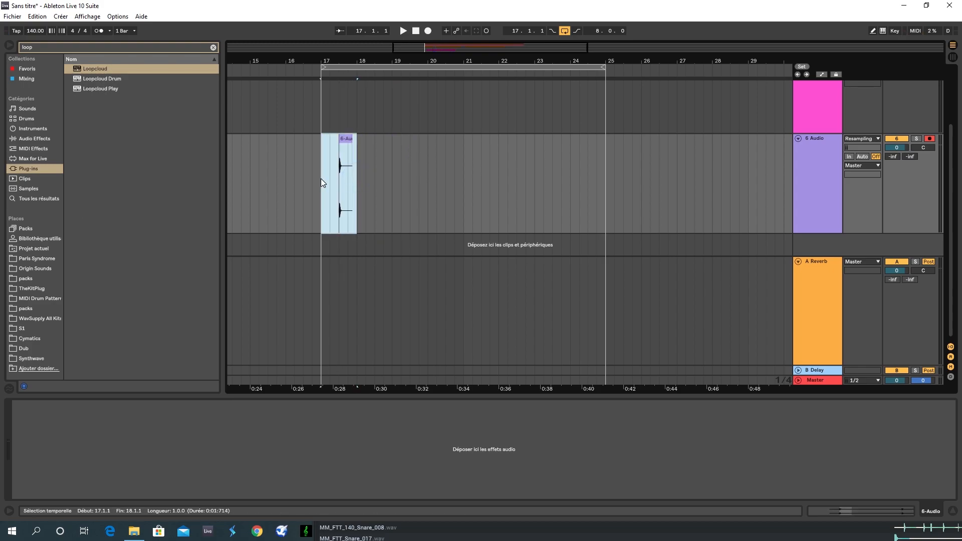
key(ctrl+d)
key(ctrl+d)
key(ctrl+d)
key(ctrl+d)
key(ctrl+d)
key(ctrl+d)
key(ctrl+d)
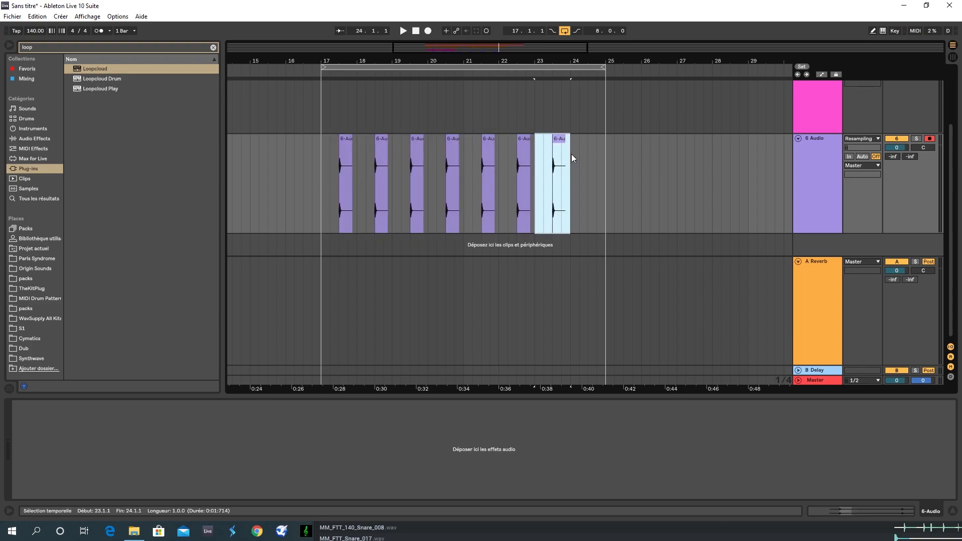
- Switch to Loopcloud and bring the original MM_FTT_Snare_028 sample into Ableton Live on a new track at bar 17
click(903, 8)
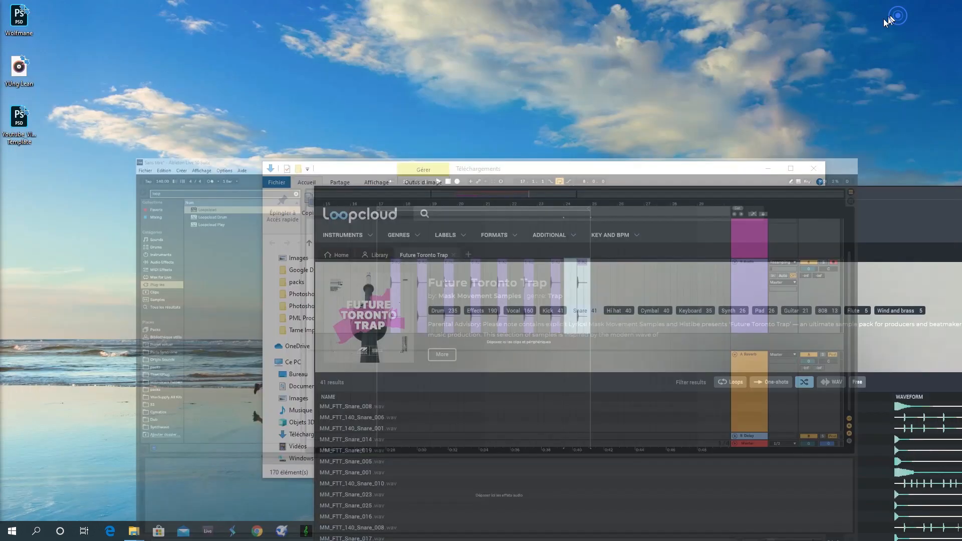
drag(561, 201, 282, 9)
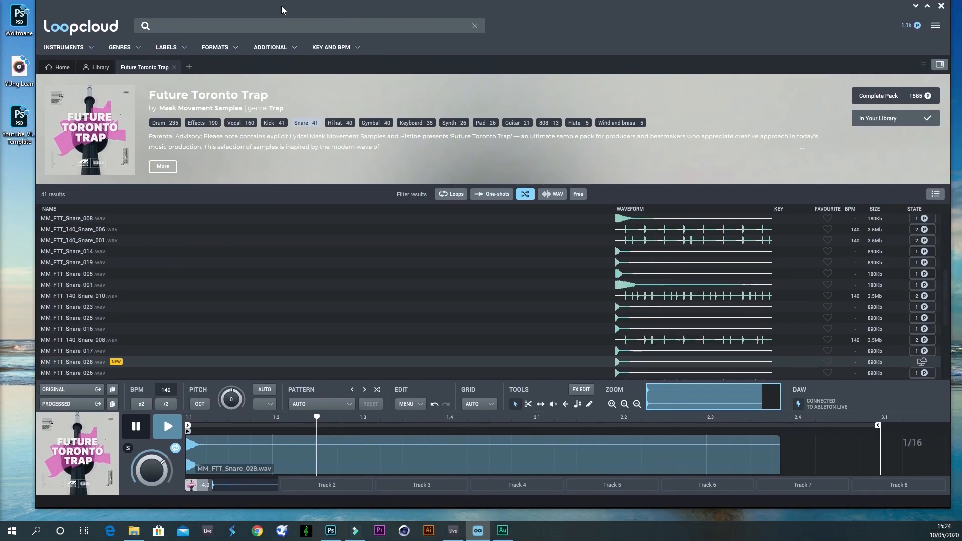
drag(100, 390, 139, 432)
drag(453, 538, 323, 244)
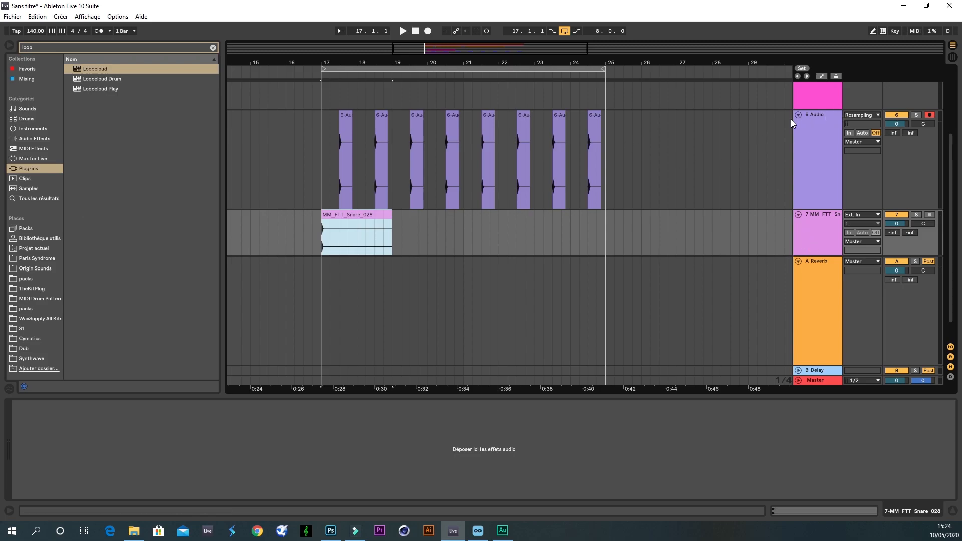
- Move the MM_FTT_Snare_028 clip to 17.3.1, in line with the first recorded snare hit
click(798, 116)
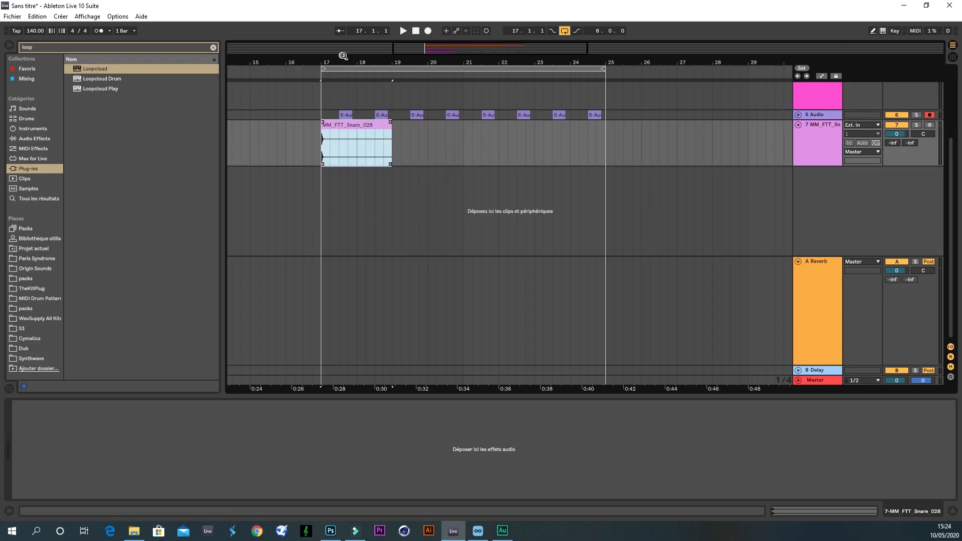
drag(342, 57, 343, 87)
click(797, 115)
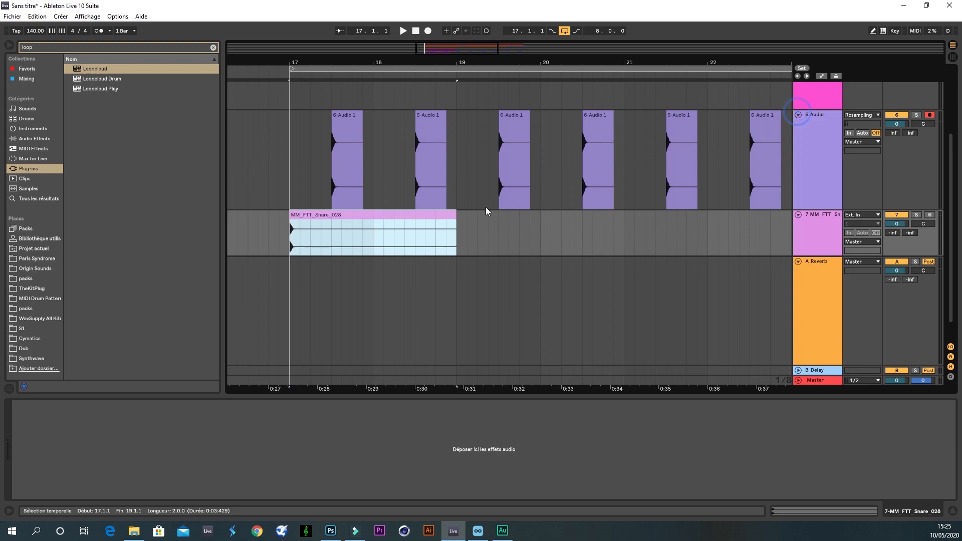
drag(311, 218, 352, 231)
drag(538, 76, 513, 46)
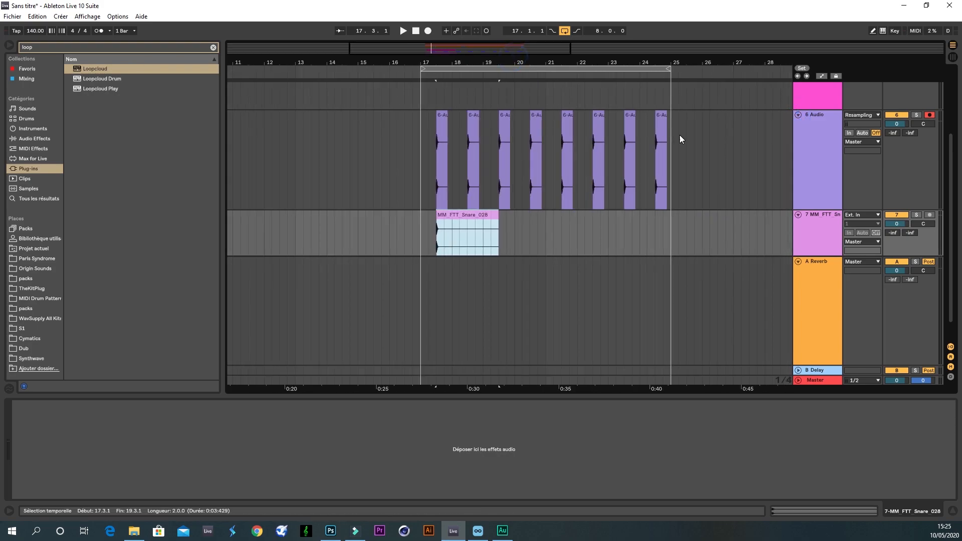
- Delete all the recorded snare clips and the resampling audio track
drag(395, 114, 688, 140)
key(Delete)
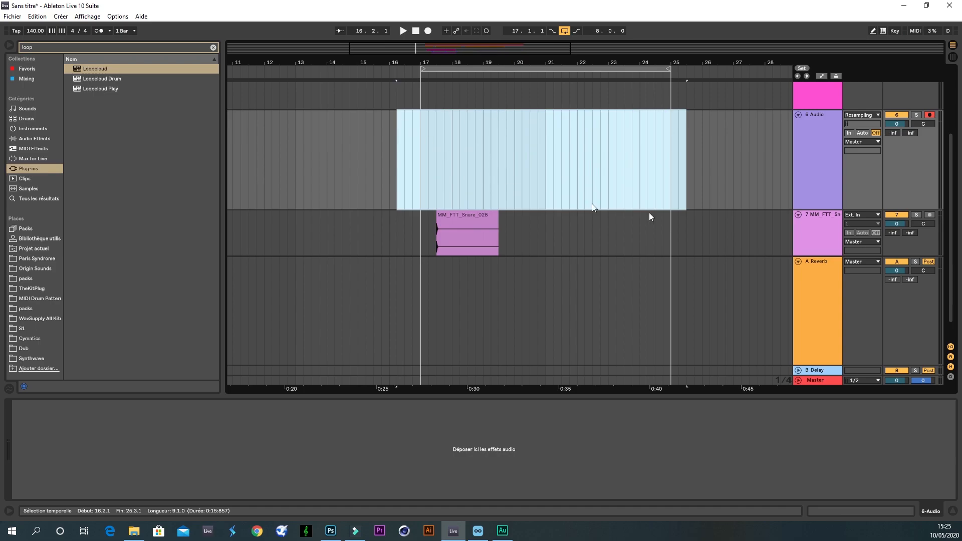
click(830, 121)
key(Delete)
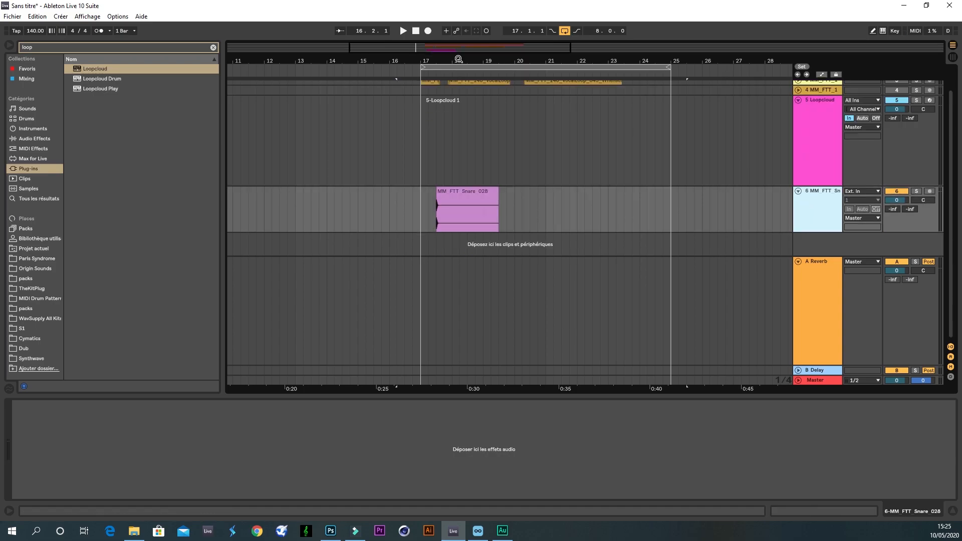
- Repeat the one-bar section of the MM_FTT_Snare_028 track from 17.1.1 to 18.1.1 across the following bars of the loop
drag(459, 59, 456, 75)
click(432, 215)
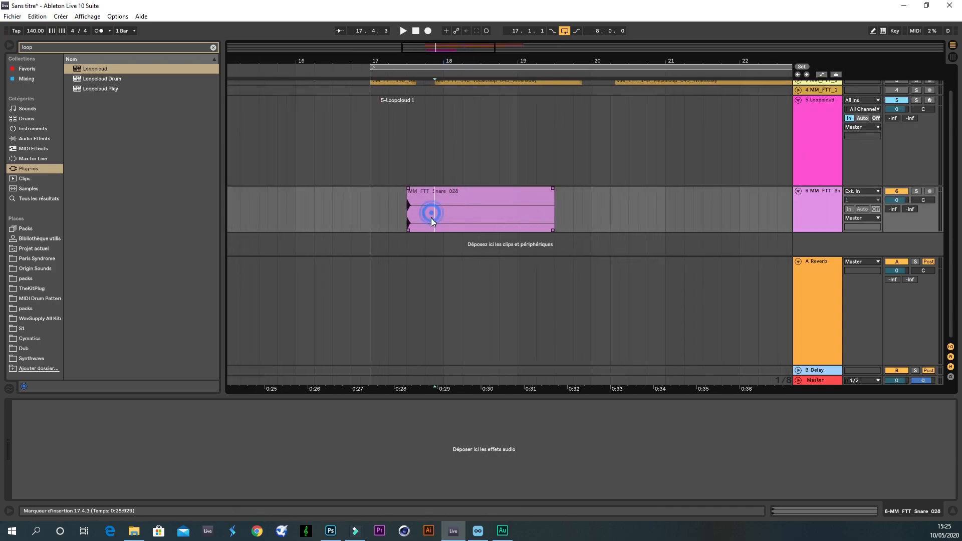
drag(441, 226, 343, 221)
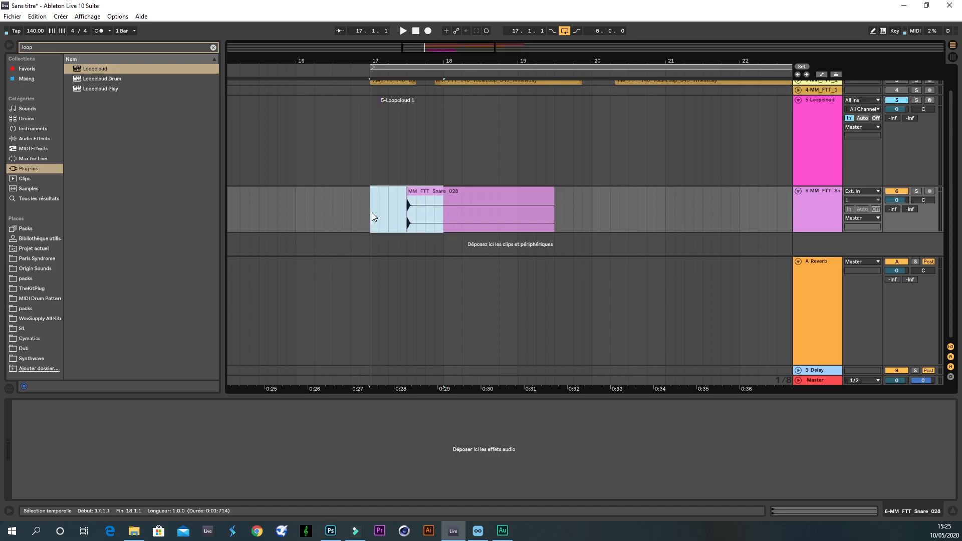
key(ctrl+d)
key(ctrl+d)
key(ctrl+d)
key(ctrl+d)
key(ctrl+d)
key(ctrl+d)
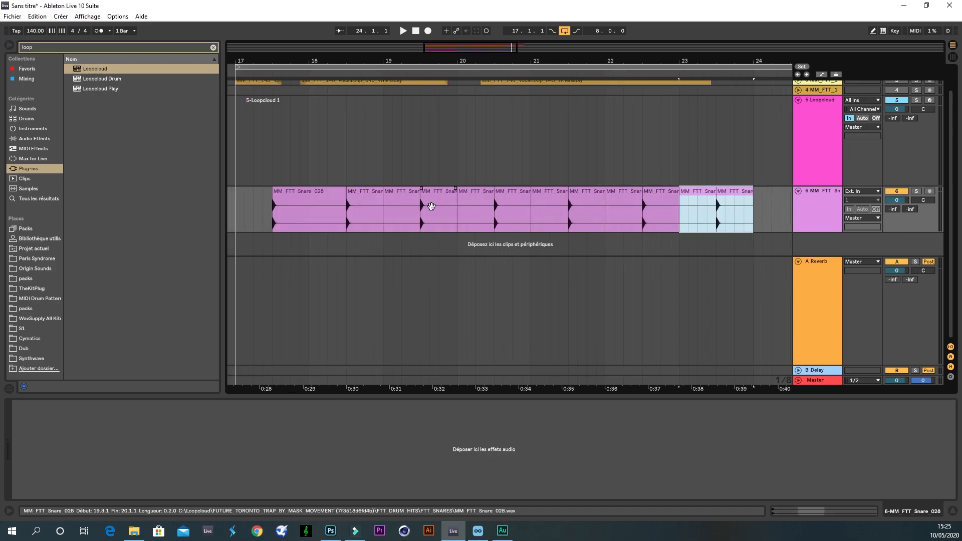
- Play the loop with the keys, Serum and vocal tracks switched on, and unfold the Serum track
key(space)
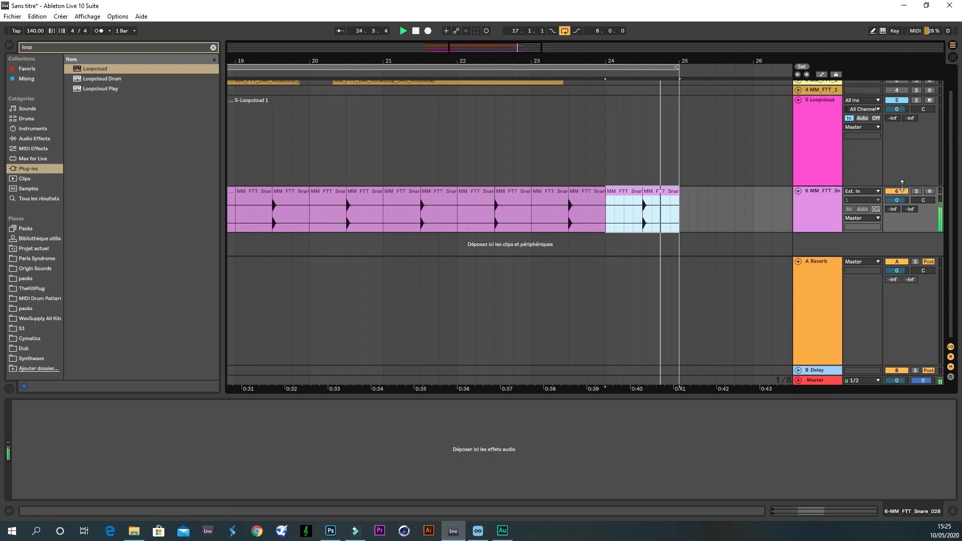
scroll(894, 120, up, 2)
click(892, 104)
click(891, 97)
click(892, 84)
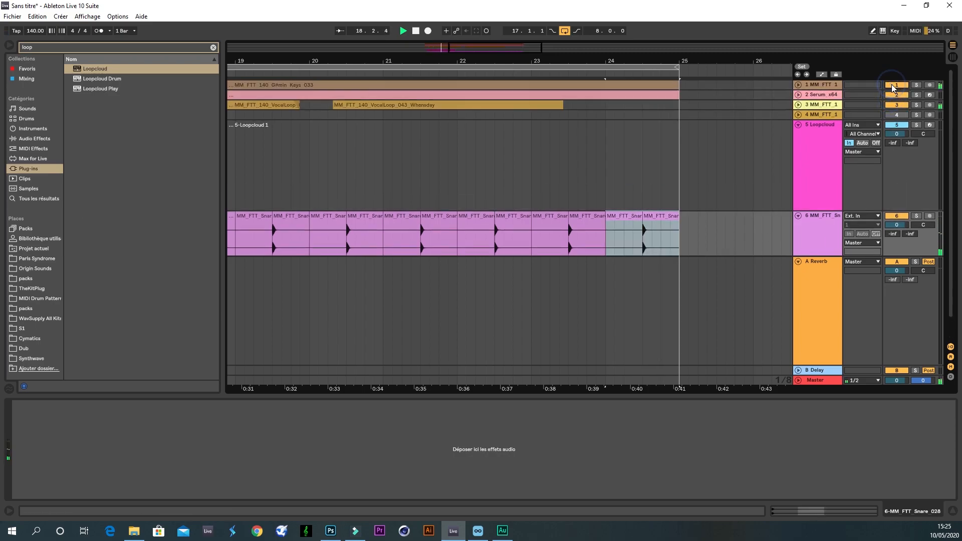
click(798, 95)
key(space)
drag(648, 59, 648, 40)
scroll(724, 170, down, 4)
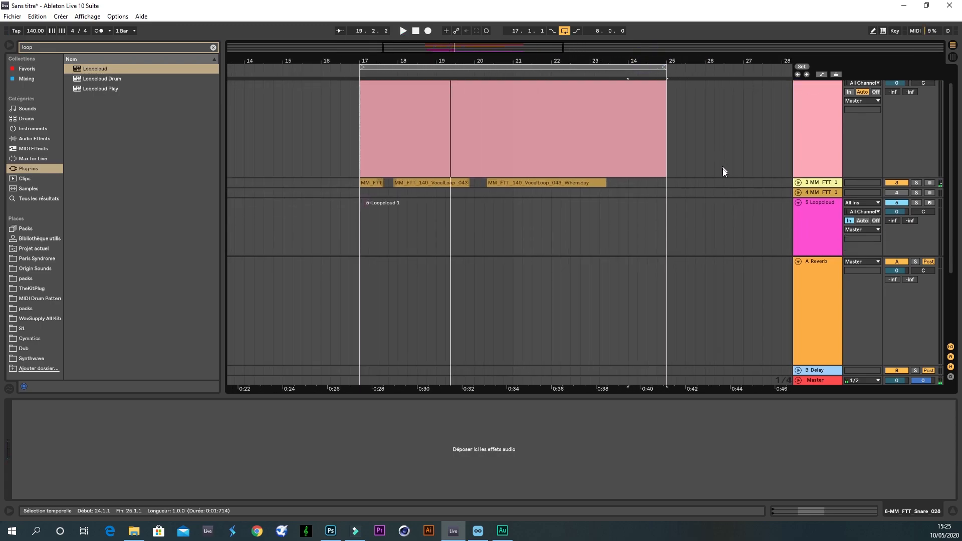
scroll(754, 175, up, 4)
scroll(865, 150, down, 4)
key(space)
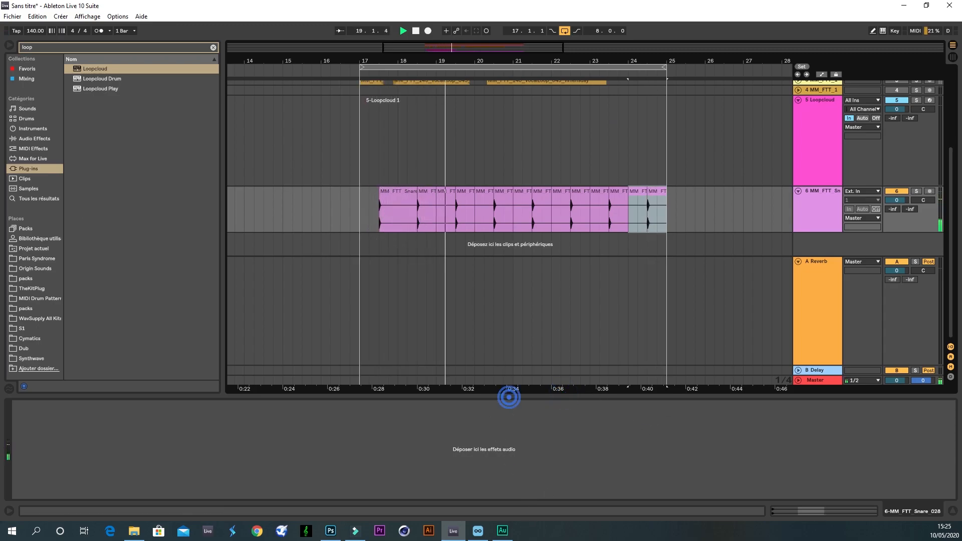
- Open the Serum MIDI clip and draw a one-bar G#2 note at its start
click(821, 514)
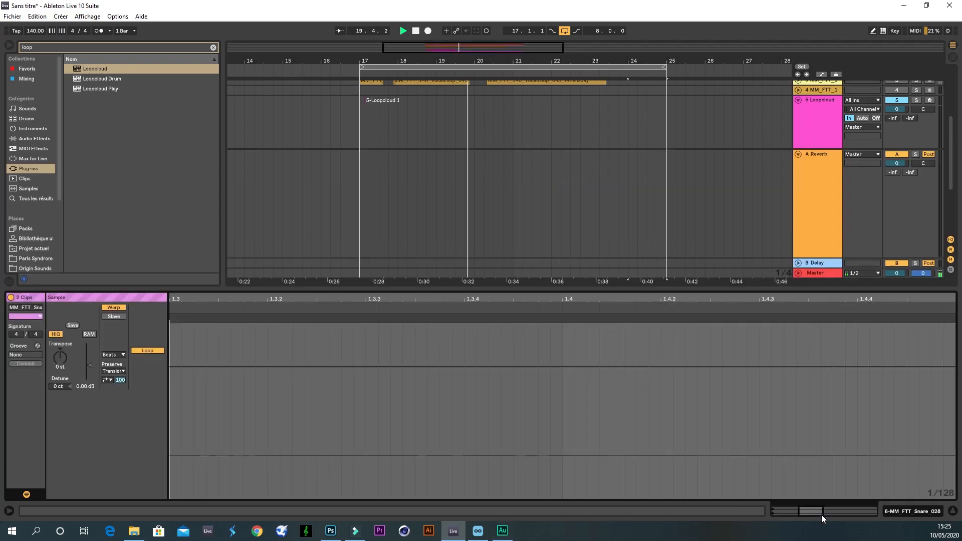
click(742, 289)
scroll(741, 207, up, 1)
double_click(475, 92)
drag(247, 399, 247, 226)
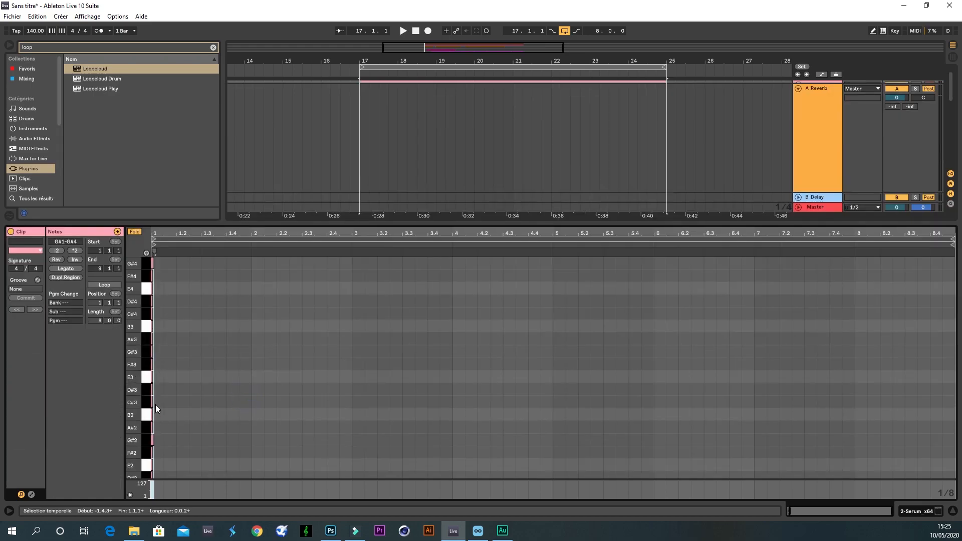
scroll(230, 353, down, 3)
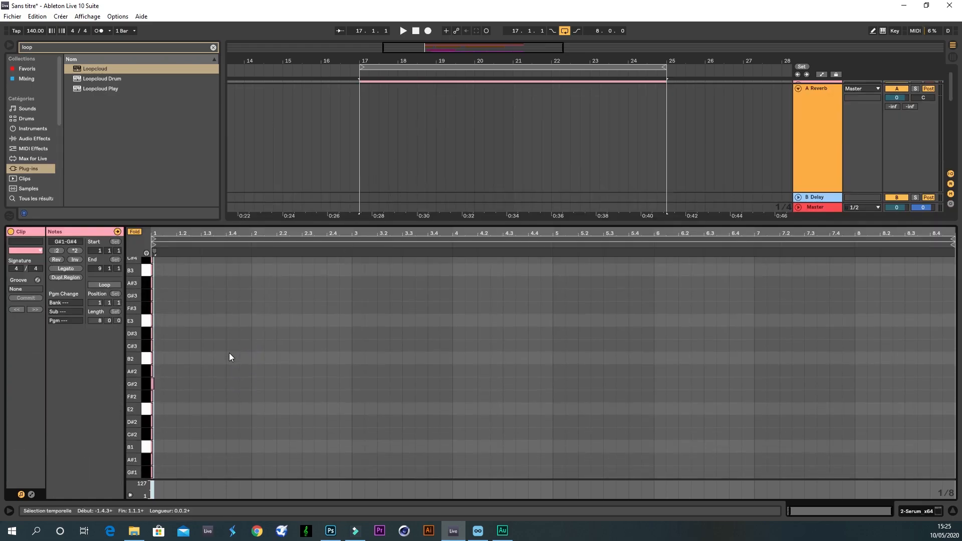
double_click(161, 384)
drag(282, 385, 252, 381)
- Load the Bass_01_autodrive preset in Serum and audition it with the loop
click(911, 509)
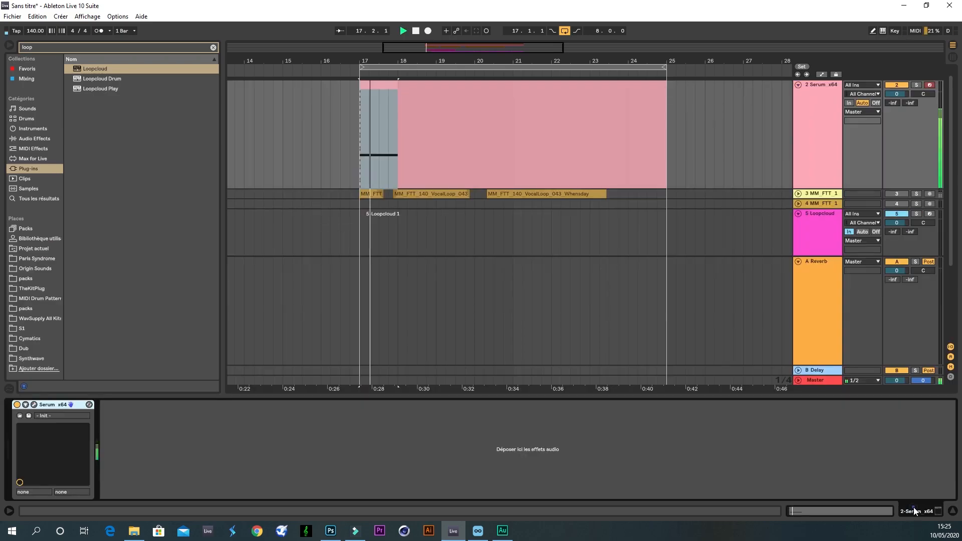
click(33, 405)
click(400, 150)
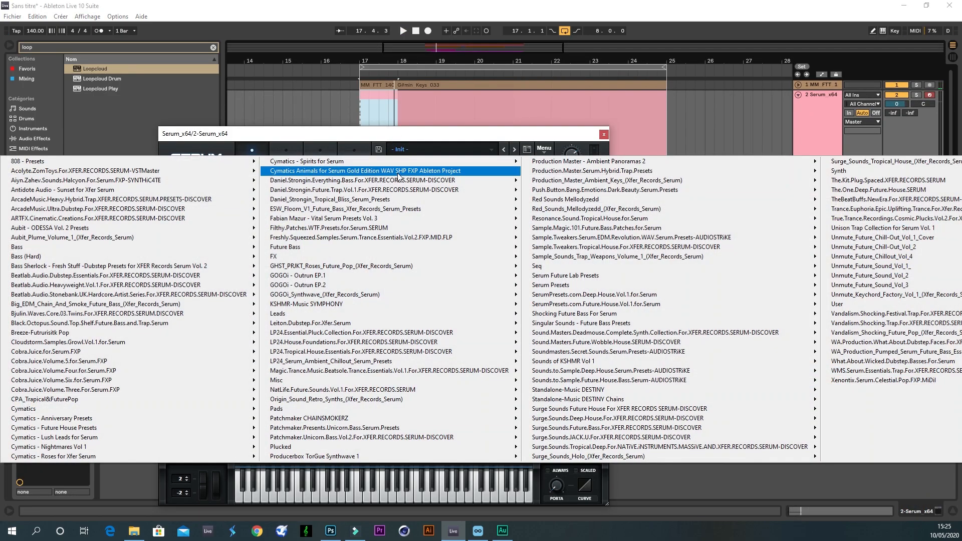
mouse_move(394, 277)
click(554, 241)
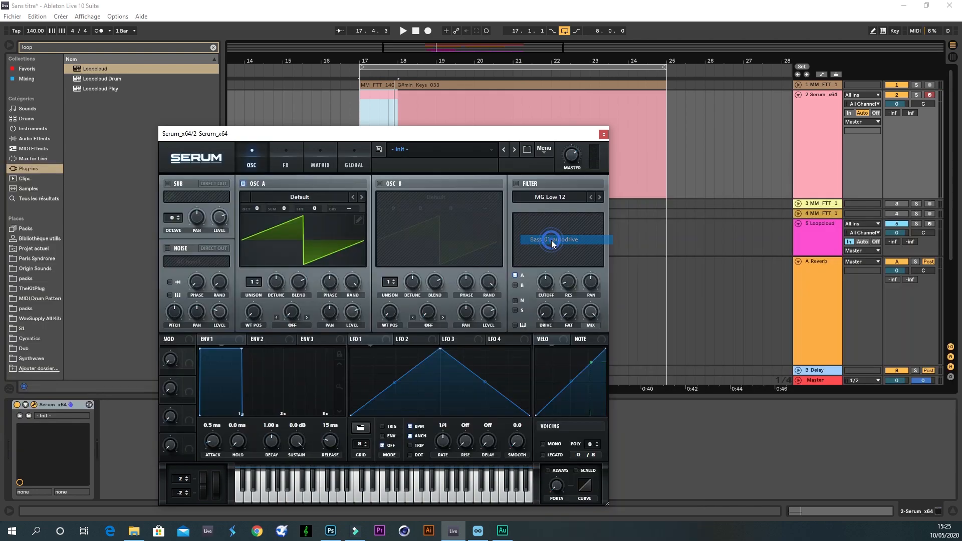
click(605, 134)
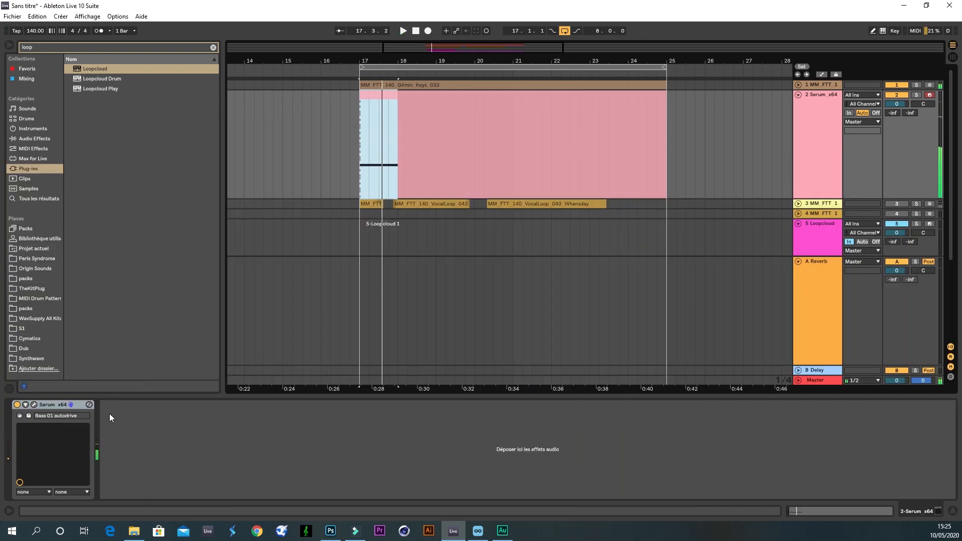
- Compare the following bass presets in Serum and settle on Bass_02_odd_look
click(35, 405)
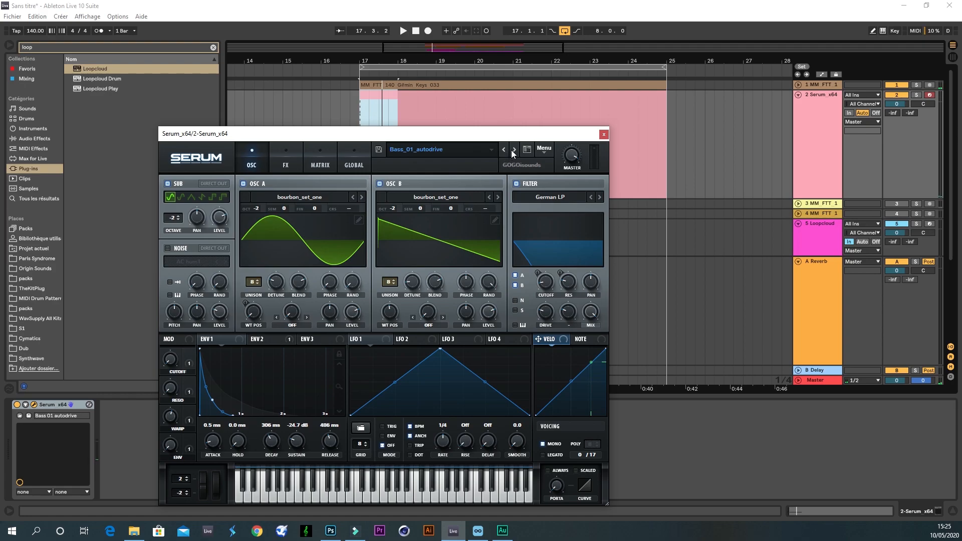
click(513, 149)
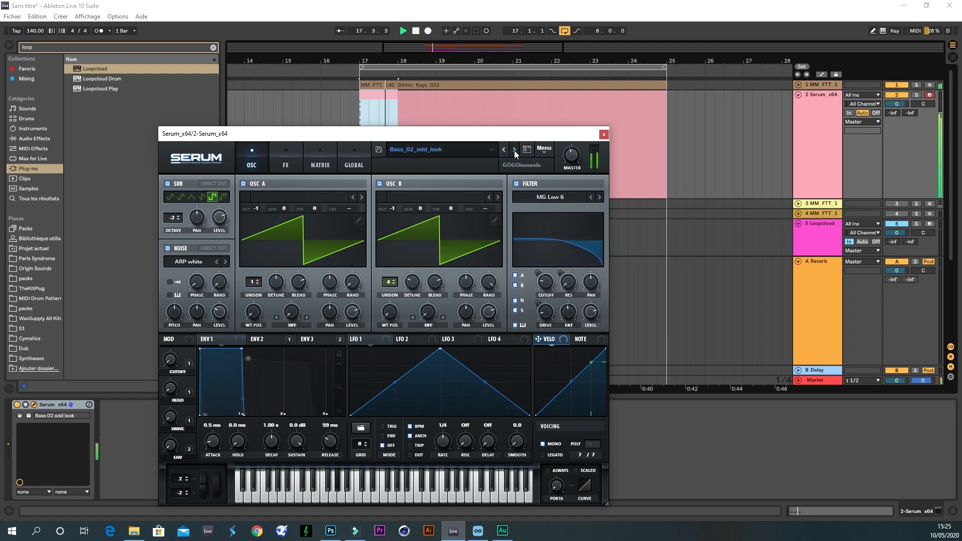
click(514, 150)
mouse_move(573, 163)
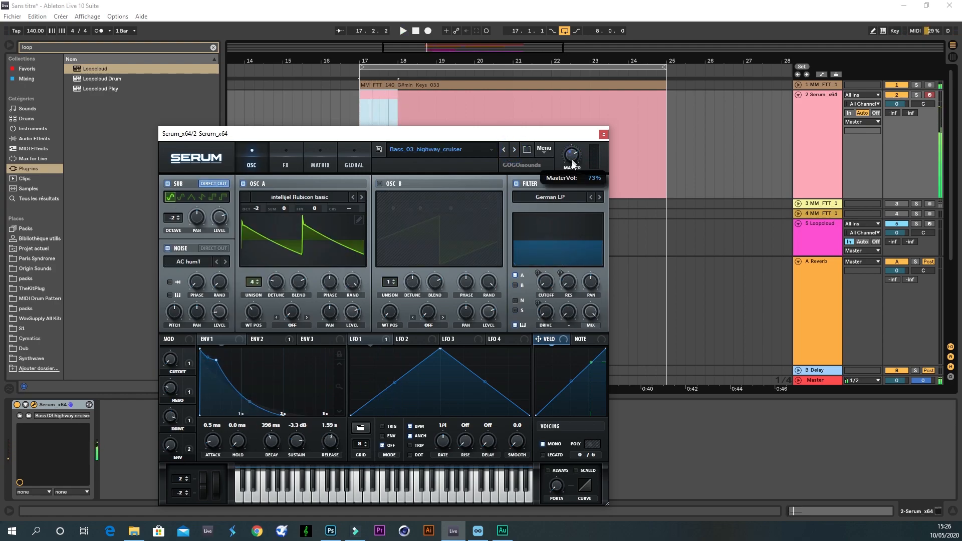
click(505, 149)
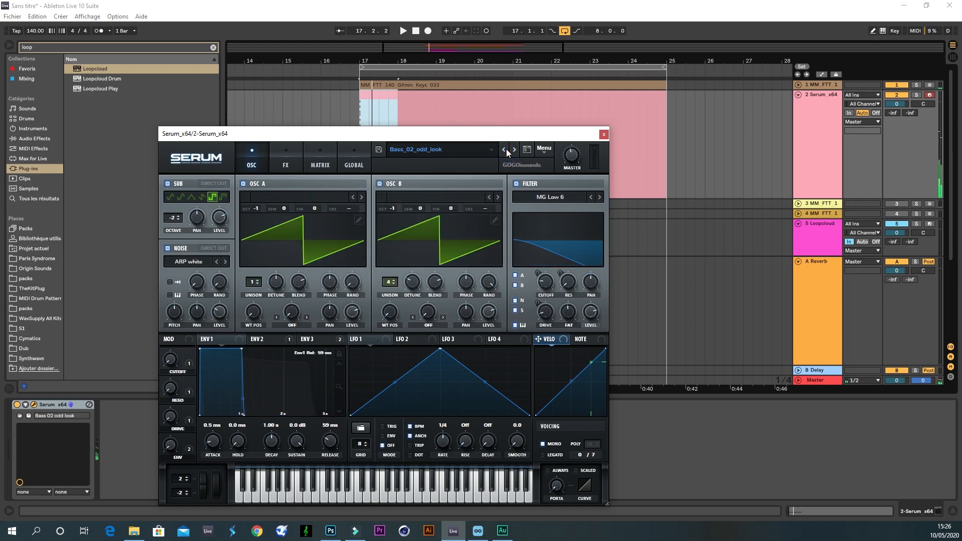
key(space)
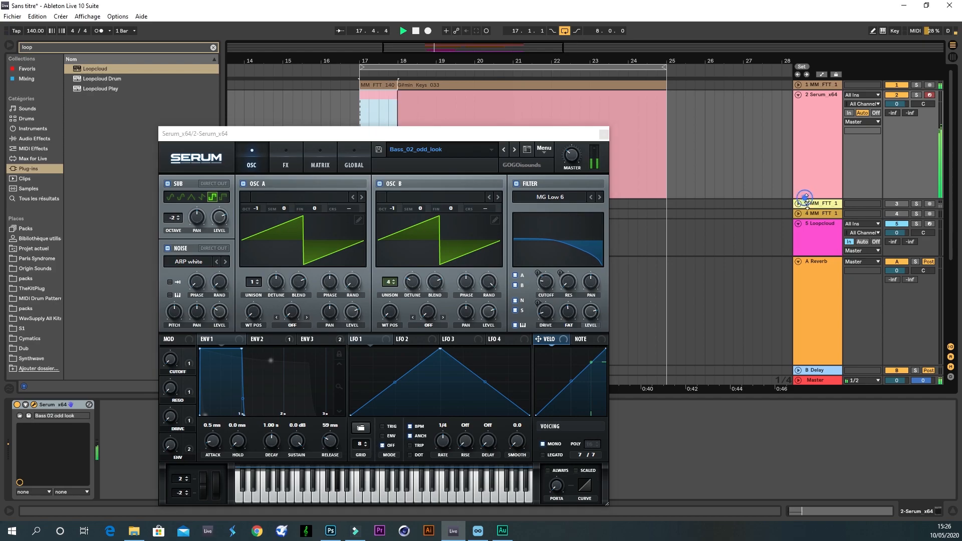
drag(806, 198, 806, 234)
click(609, 137)
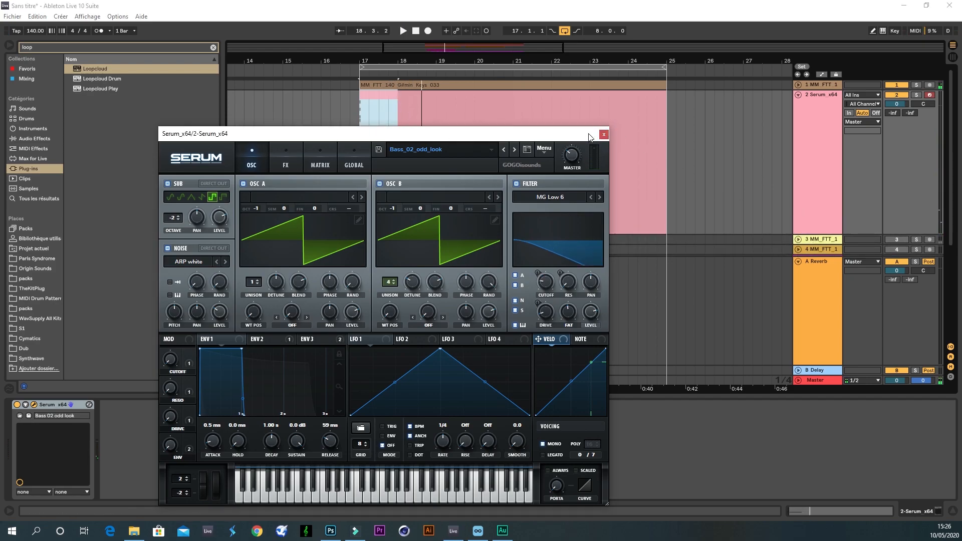
click(604, 134)
- Extend the G#2 note in the Serum clip to fill bars 1 and 2, and play it back
double_click(385, 102)
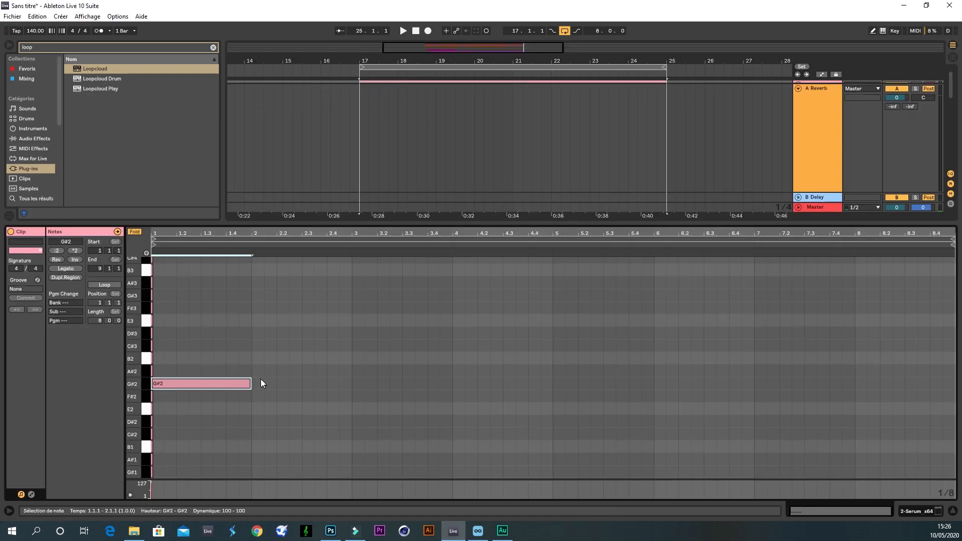
drag(250, 382, 365, 382)
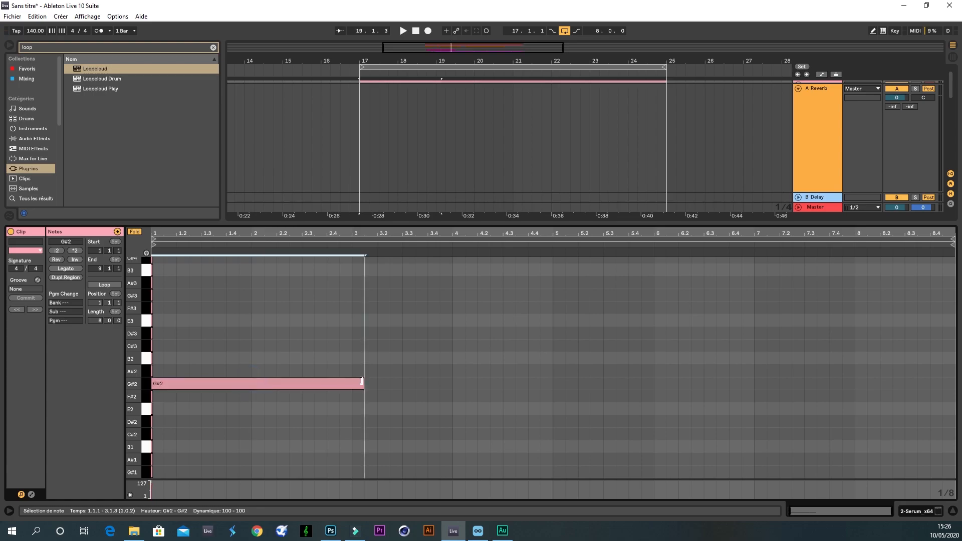
key(space)
- Continue the bass line with duplicated two-bar notes: E2 at bar 3 and C#2 at bar 5
key(ctrl+d)
key(Down)
key(Down)
key(Down)
key(Down)
key(ctrl+d)
key(Down)
key(Down)
key(Down)
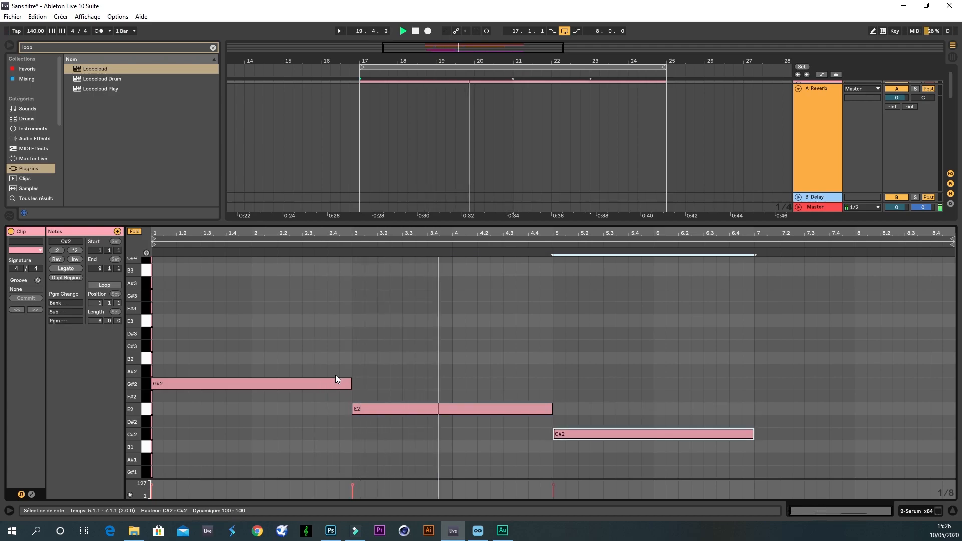
- Duplicate the C#2 note to bar 7 and raise the copy to G#2
key(ctrl+d)
key(Up)
key(Up)
key(Up)
key(Up)
key(Up)
key(Up)
key(Up)
key(Up)
key(Up)
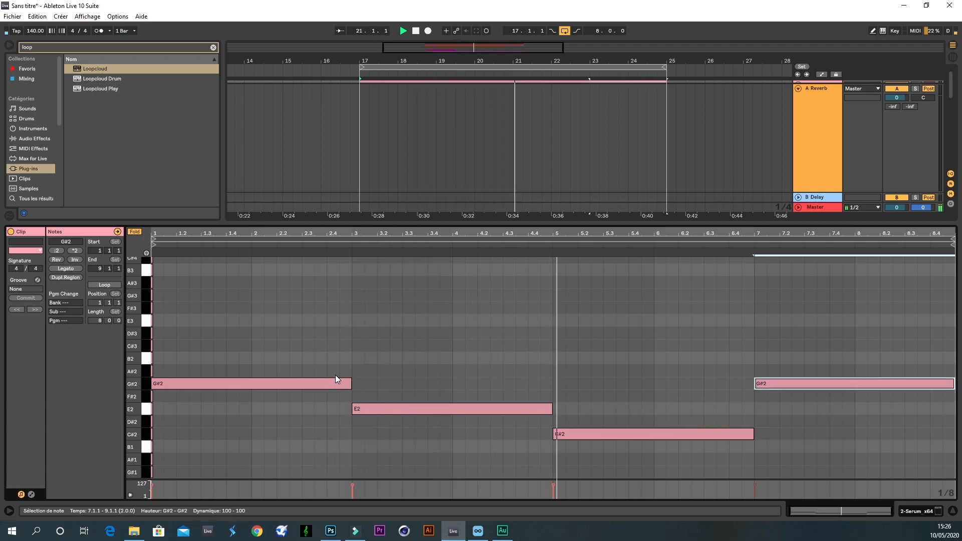
- Shorten the bar 7 note to one bar at A#2 and duplicate it into bar 8 as G#2
key(shift+Left)
key(shift+Left)
key(shift+Left)
key(shift+Left)
key(shift+Left)
key(shift+Left)
key(shift+Left)
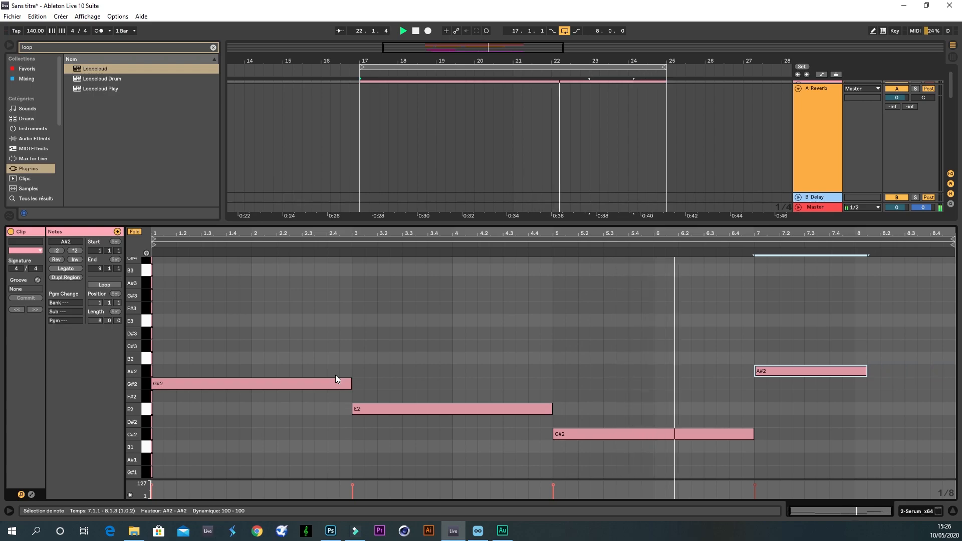
key(ctrl+d)
key(Down)
key(Down)
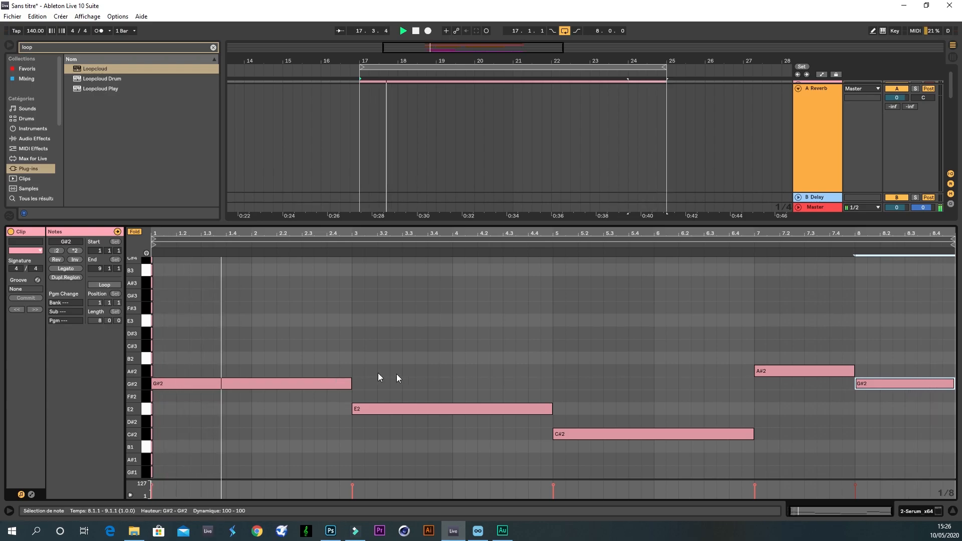
- Move the bar 7 bass note to B2 and listen to the line in the arrangement
click(822, 370)
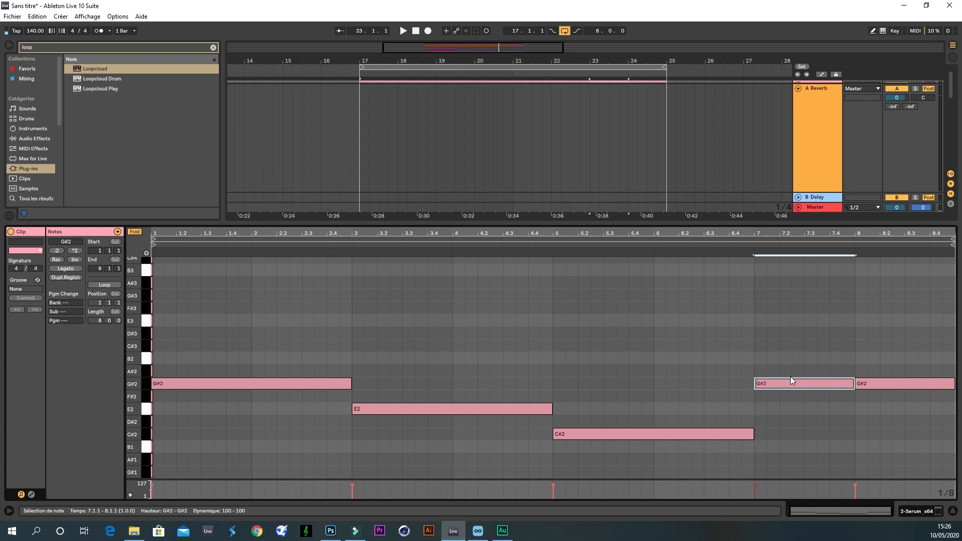
drag(793, 383, 789, 360)
key(space)
click(793, 418)
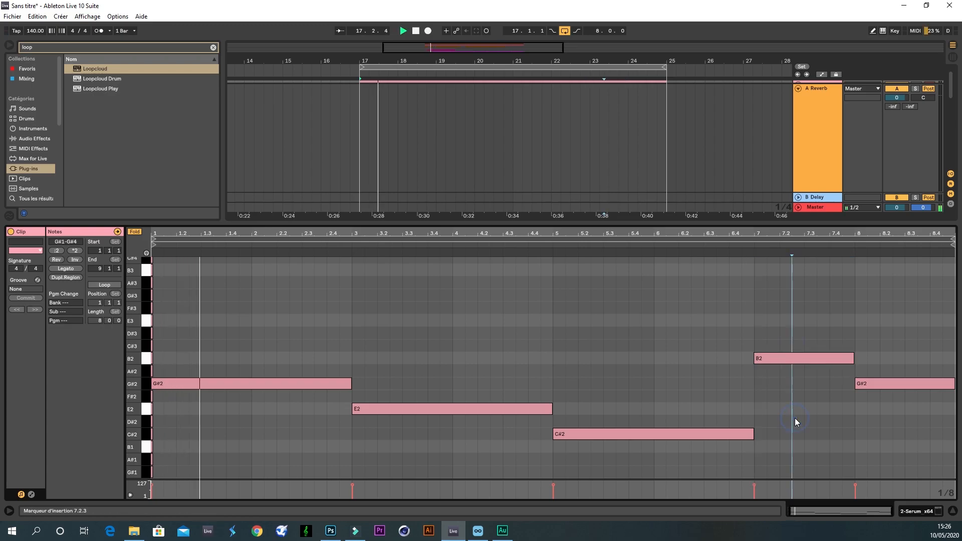
drag(643, 226, 627, 535)
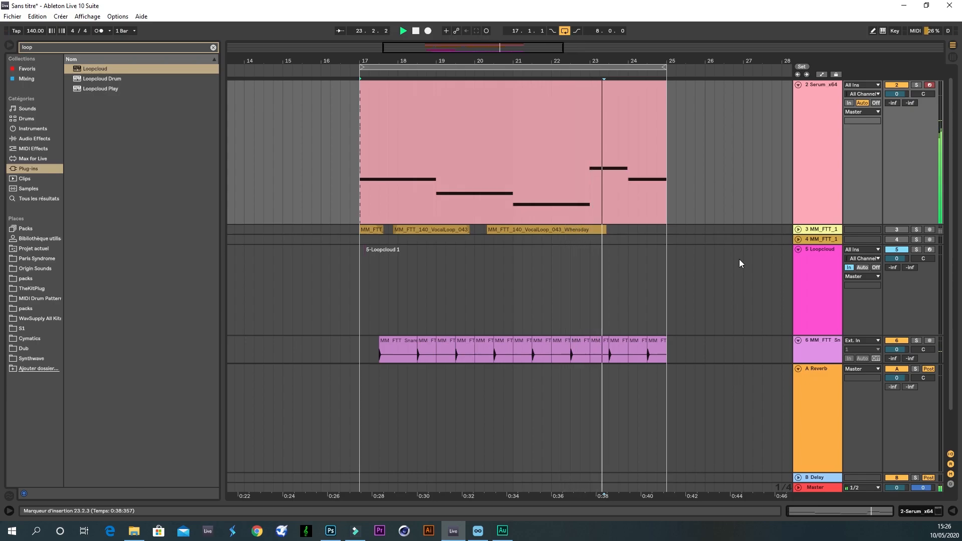
- Shorten the bar 8 G#2 note to half a bar and place a half-bar F#2 note at 8.3
double_click(628, 98)
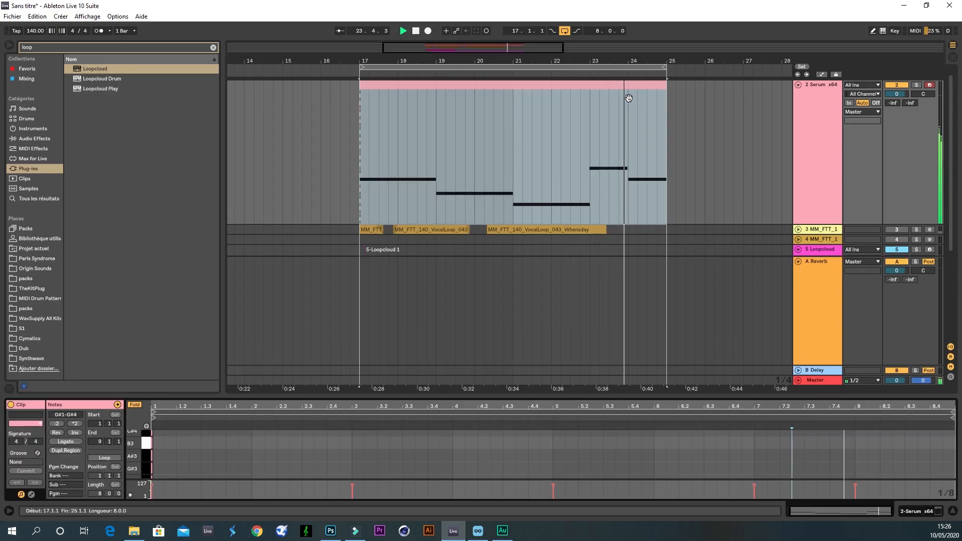
double_click(810, 396)
drag(954, 384, 930, 401)
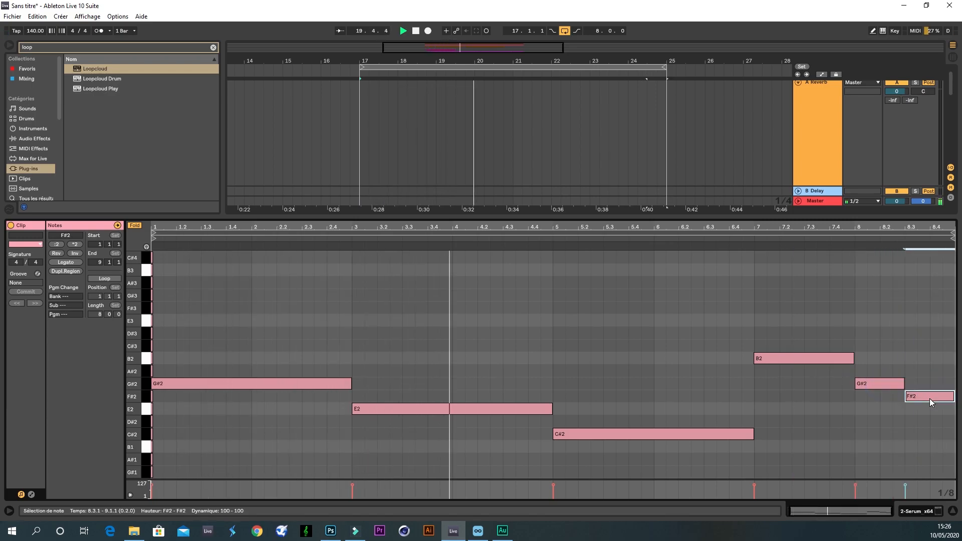
- Add an Auto Filter after Serum on the bass track with its low-pass cutoff at 7.21 kHz
click(915, 511)
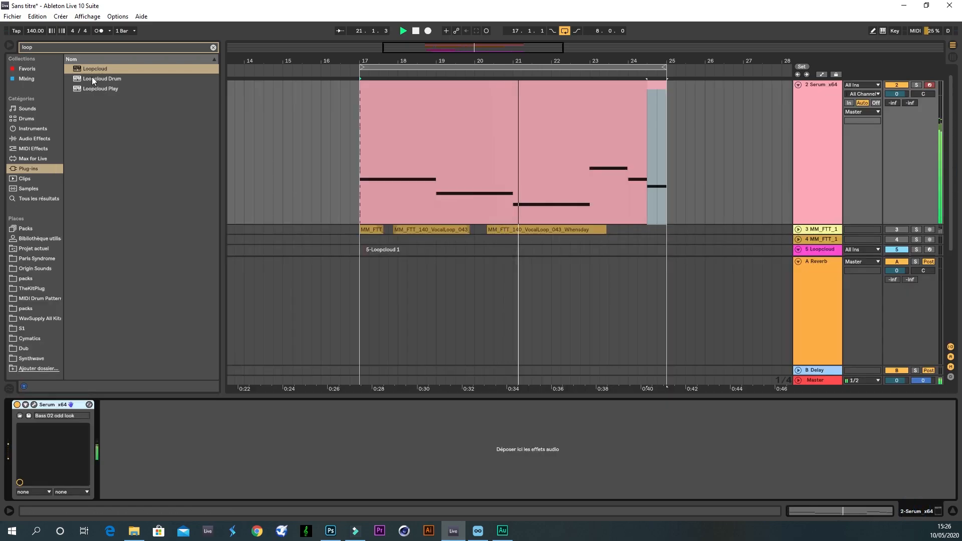
click(213, 47)
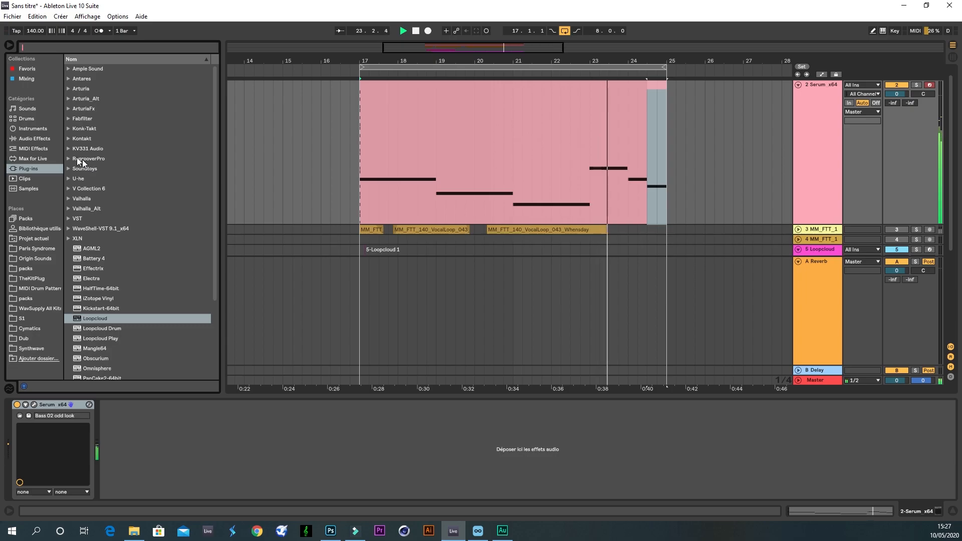
click(33, 138)
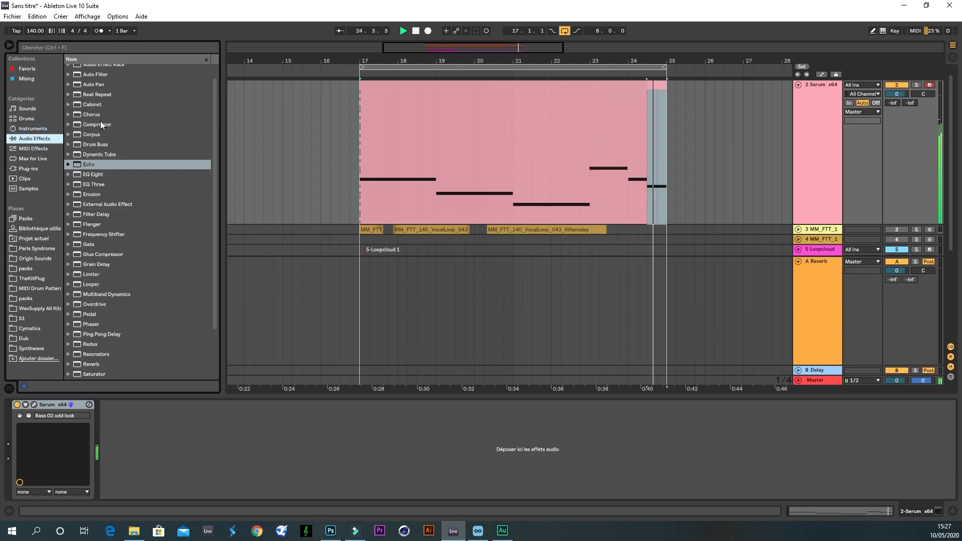
scroll(100, 121, up, 1)
mouse_move(89, 89)
mouse_down()
mouse_move(129, 398)
mouse_move(201, 416)
mouse_up()
drag(176, 452, 175, 452)
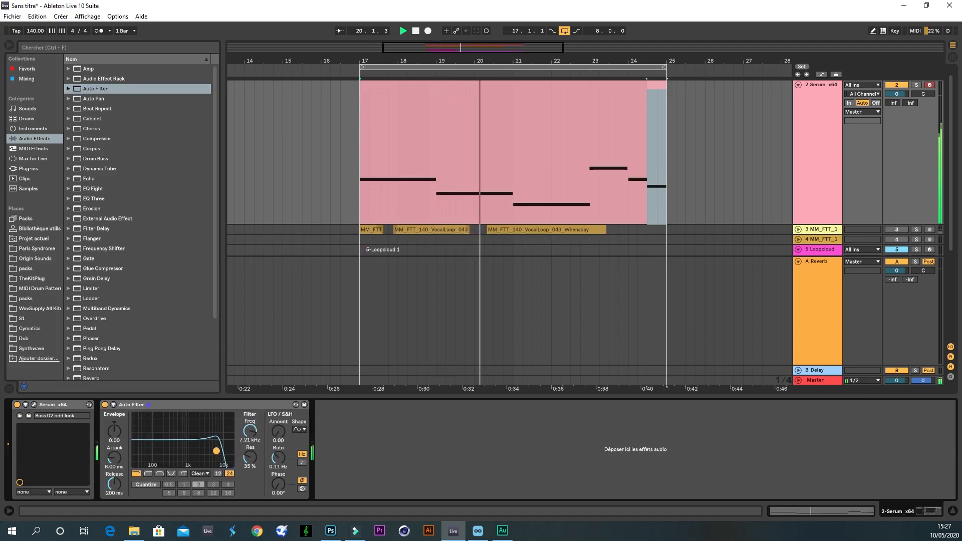
- Switch to Loopcloud to look through the sample library, and return to Ableton Live
click(479, 534)
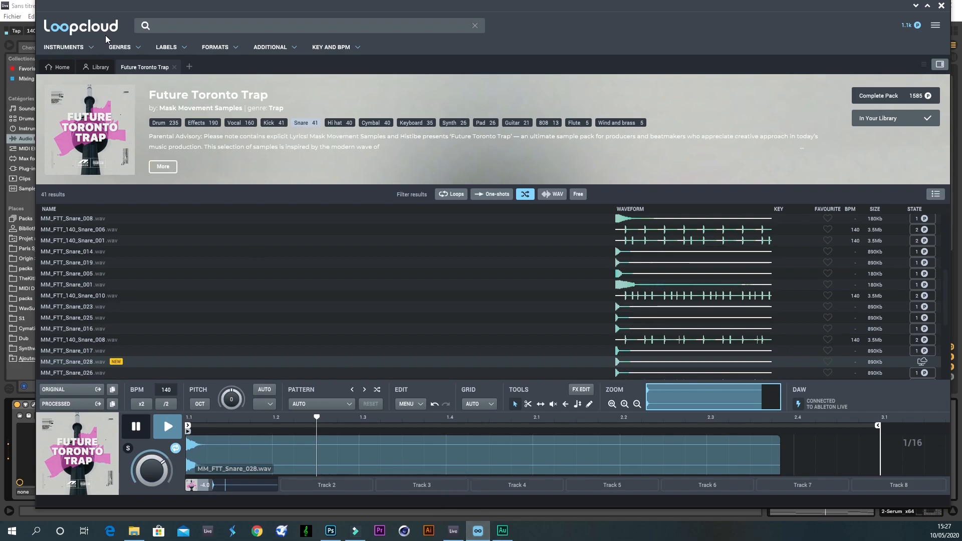
click(98, 70)
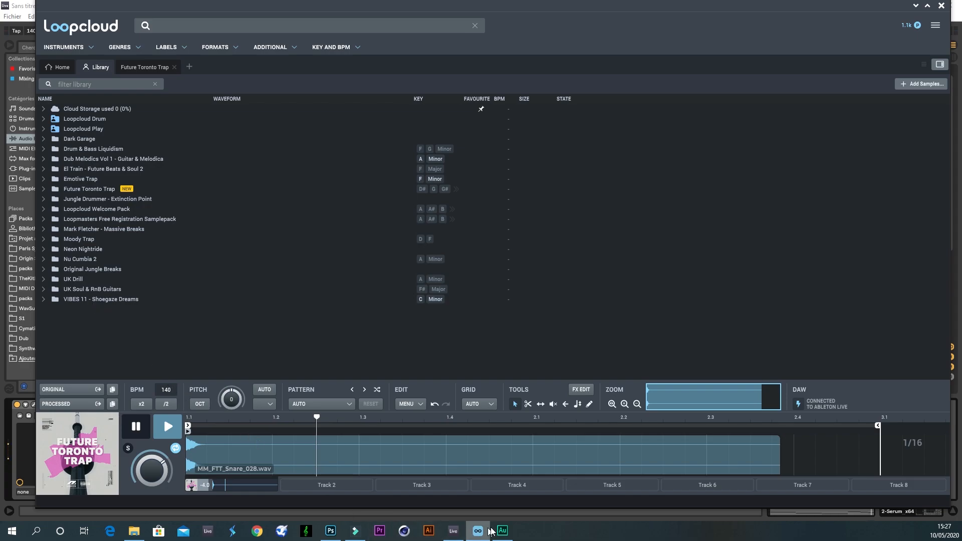
click(453, 531)
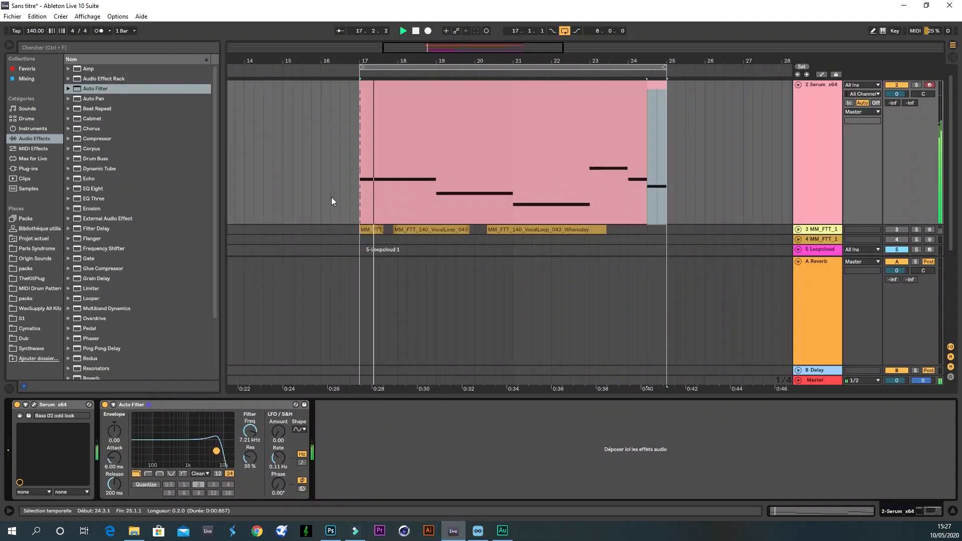
- Add the Pitch MIDI effect's -12 preset before Serum on the bass track and switch the effect off
click(33, 149)
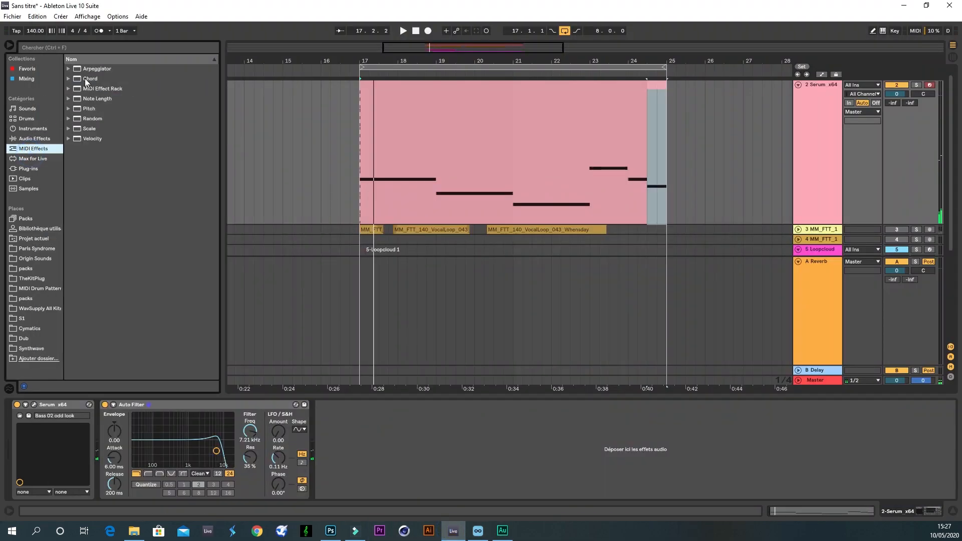
click(68, 109)
drag(97, 119, 38, 414)
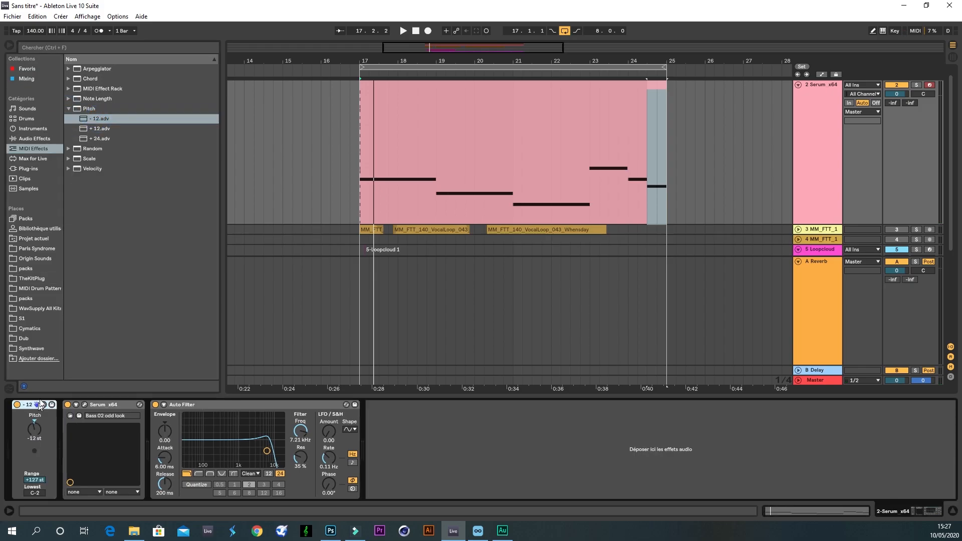
click(17, 405)
- Play the loop and set the bass Auto Filter to a 9.63 kHz cutoff with 4.0 % resonance
key(space)
mouse_move(267, 451)
mouse_down()
mouse_move(259, 465)
mouse_move(237, 465)
mouse_move(271, 463)
mouse_up()
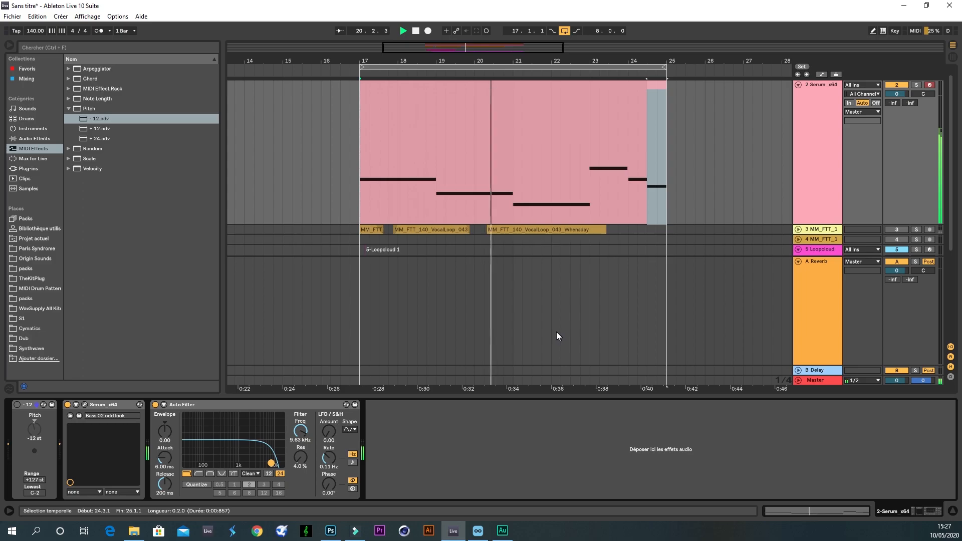
scroll(551, 329, down, 2)
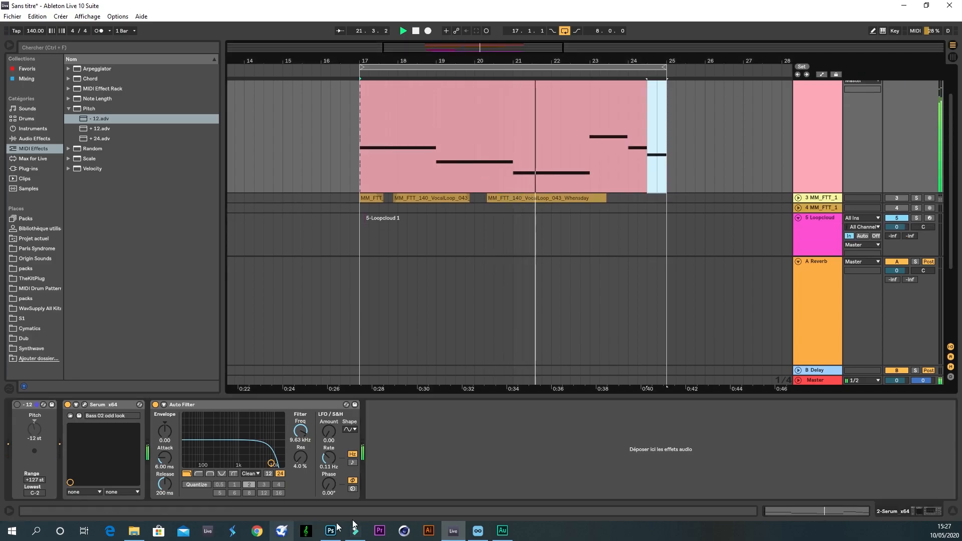
- Switch to Loopcloud, audition both Future Toronto Trap key loops and select MM_FTT_140_G#min_Keys_034
click(482, 533)
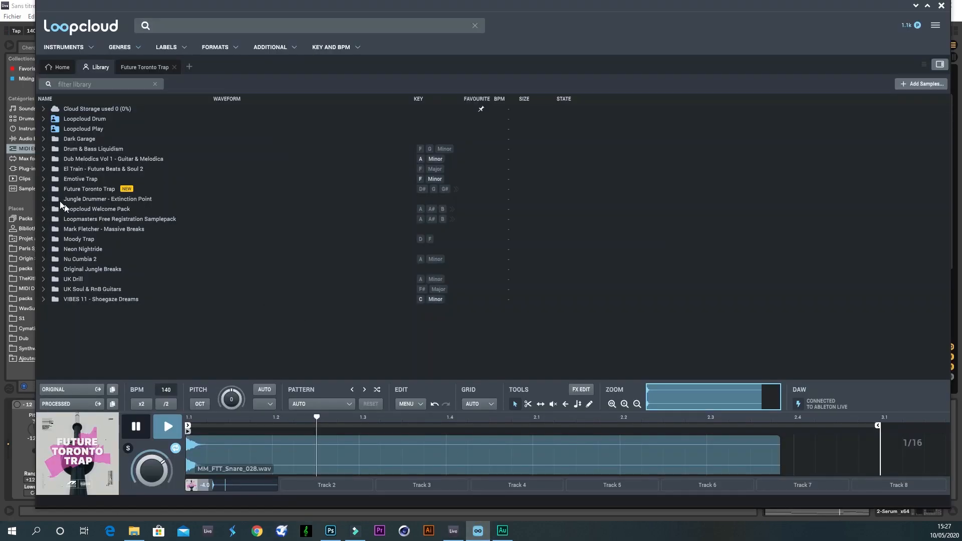
click(44, 190)
click(51, 210)
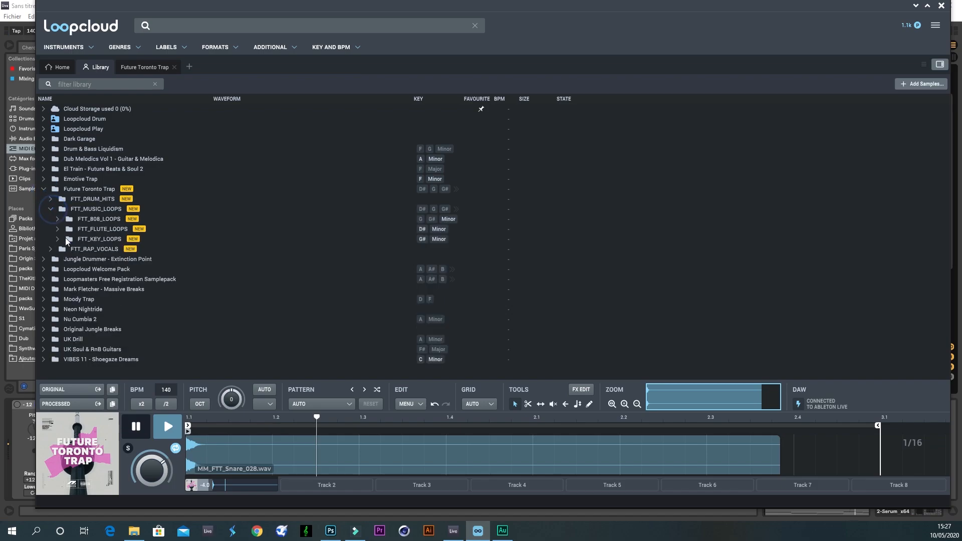
click(58, 240)
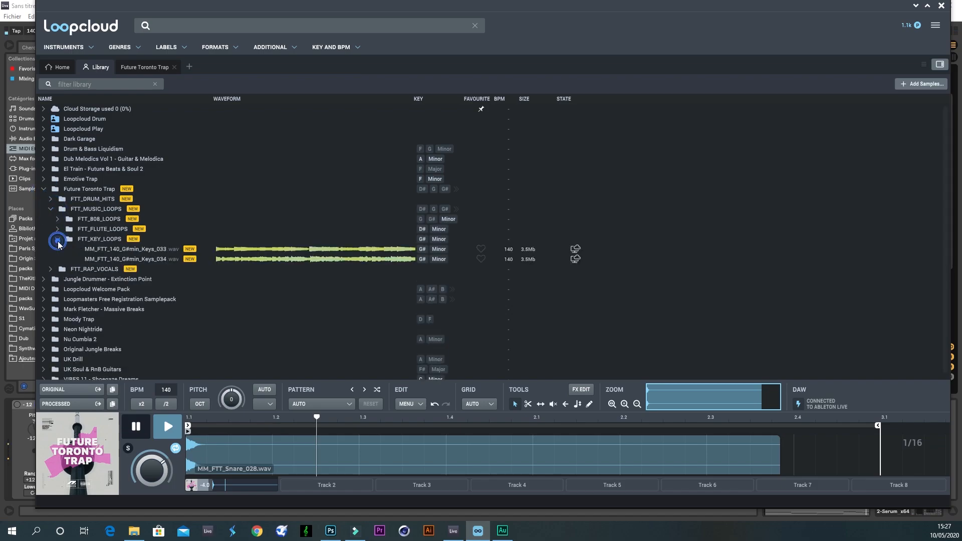
click(97, 261)
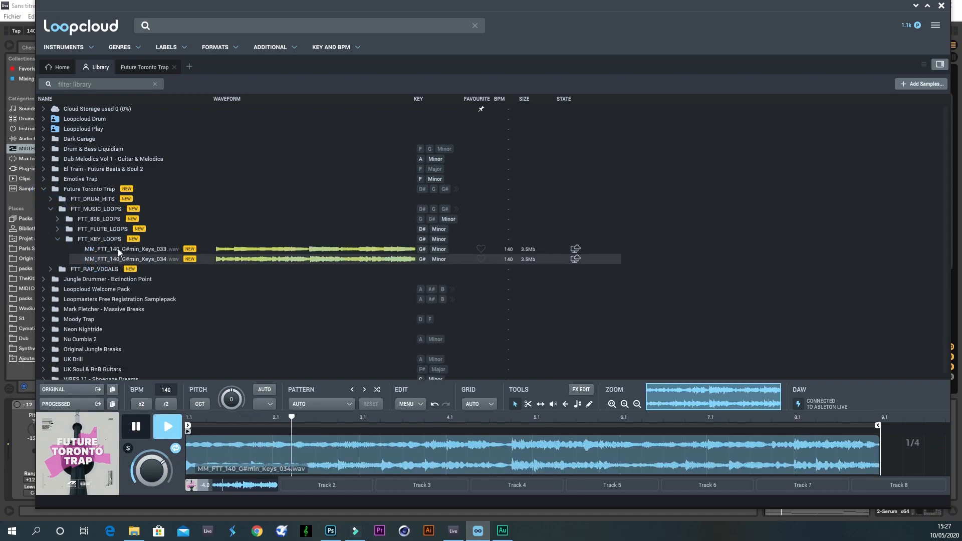
click(118, 248)
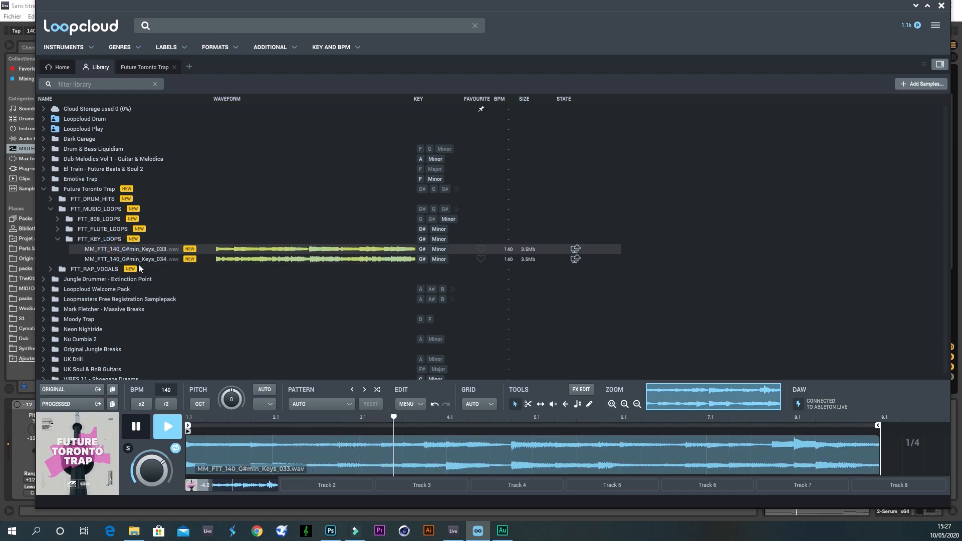
click(135, 261)
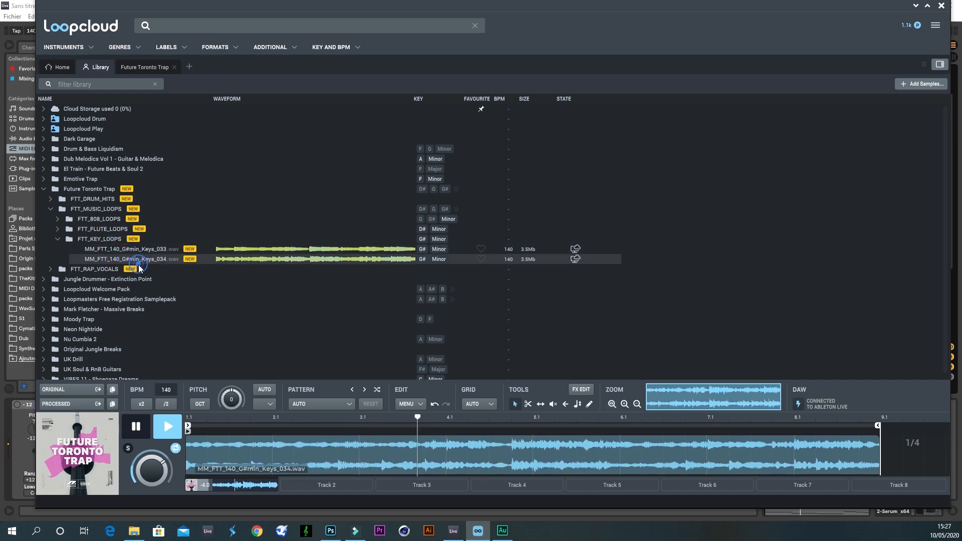
- Restore Loopcloud from full size and move its window aside to expose the Ableton Live arrangement
click(575, 259)
double_click(268, 14)
drag(508, 151, 685, 99)
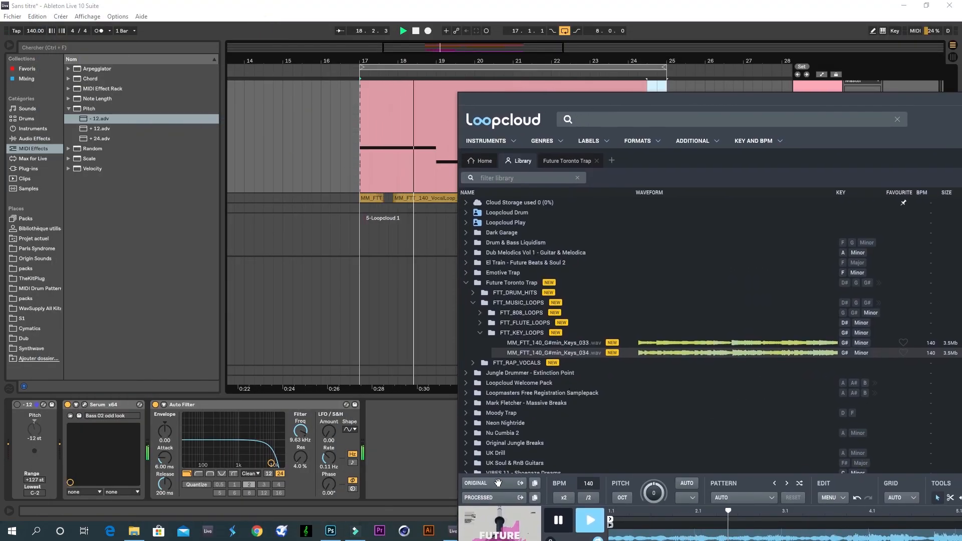
- Try to place the MM_FTT_140_G#min_Keys_034 loop at bar 17 on the Loopcloud MIDI track, cancelling the audio-to-MIDI conversion
drag(572, 357, 361, 234)
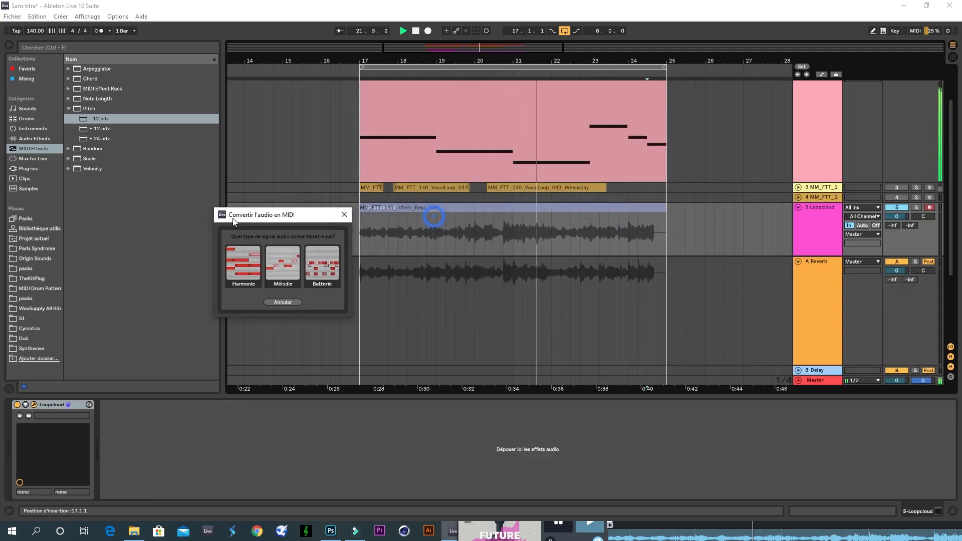
click(282, 303)
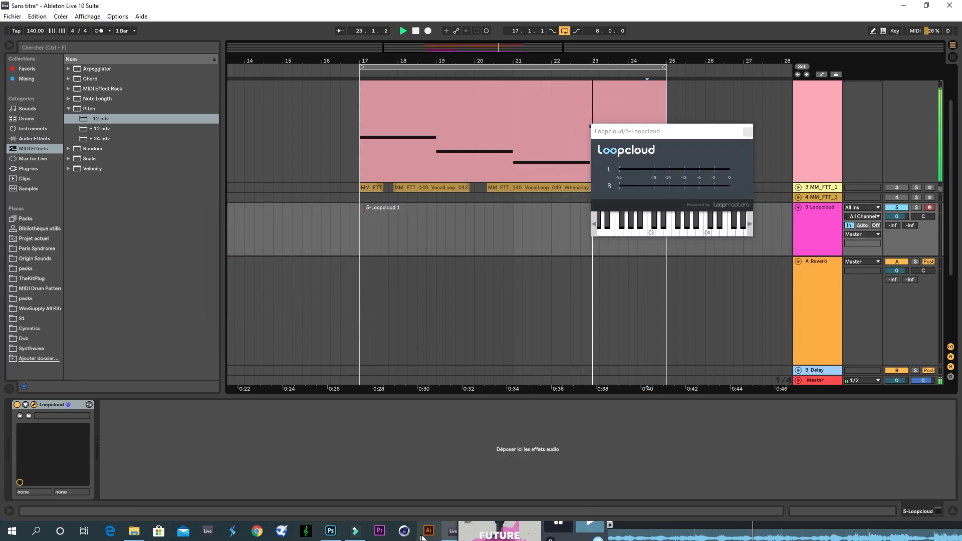
click(543, 527)
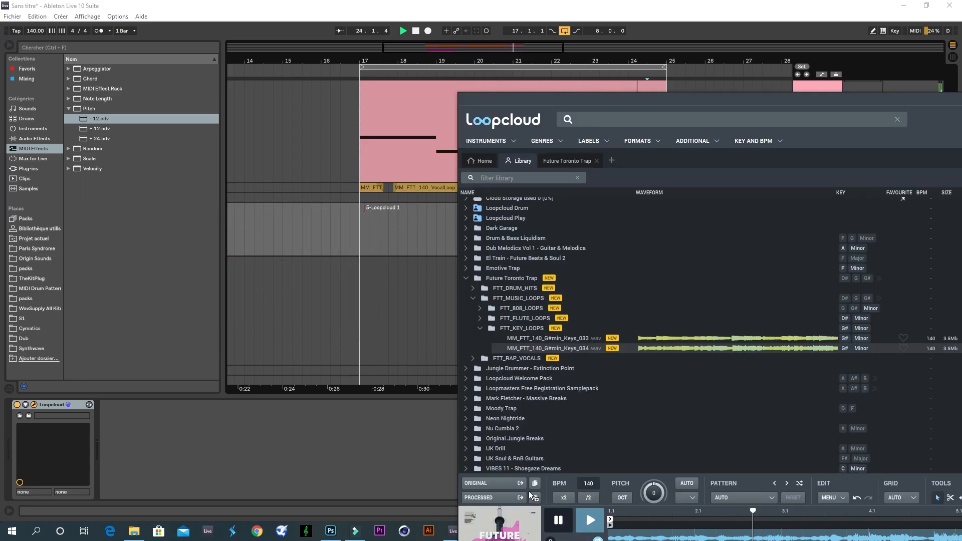
drag(520, 486, 366, 232)
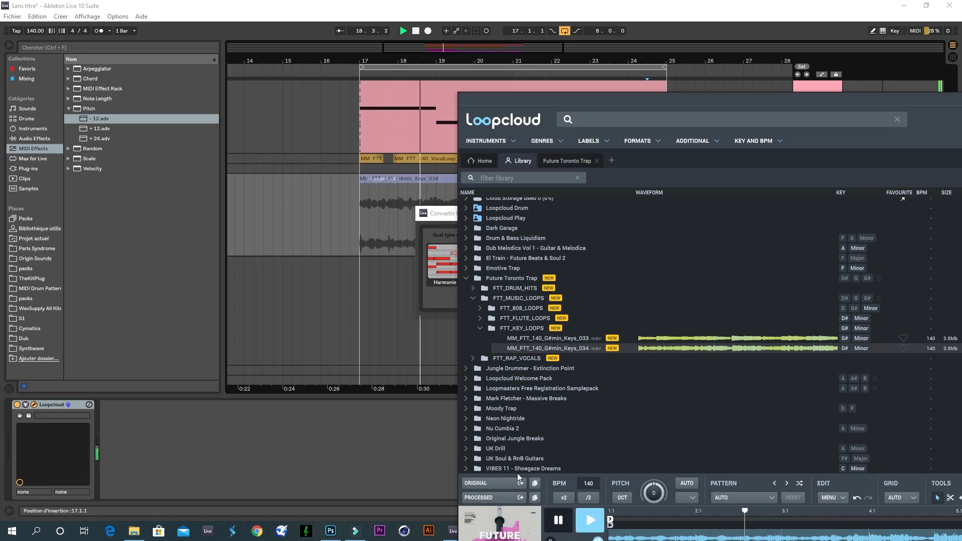
key(space)
click(415, 32)
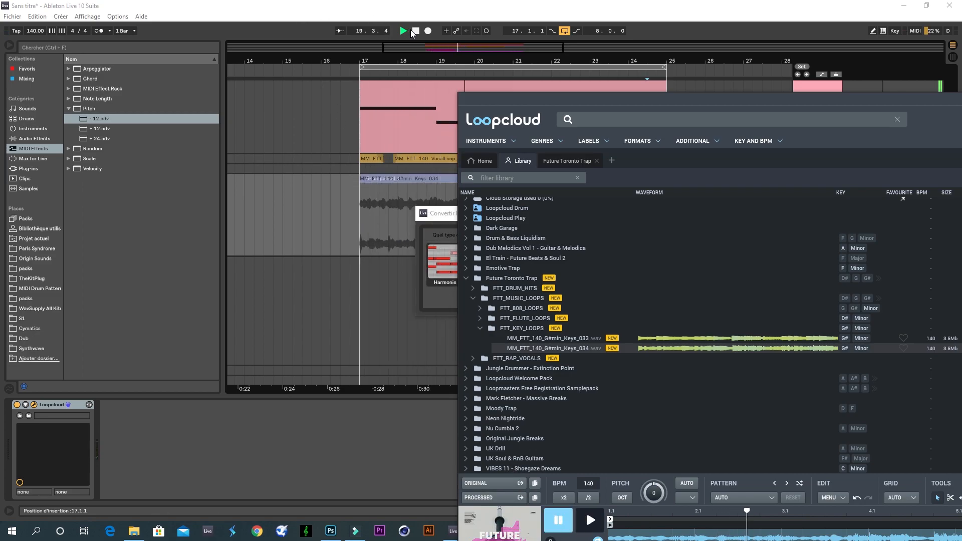
click(496, 300)
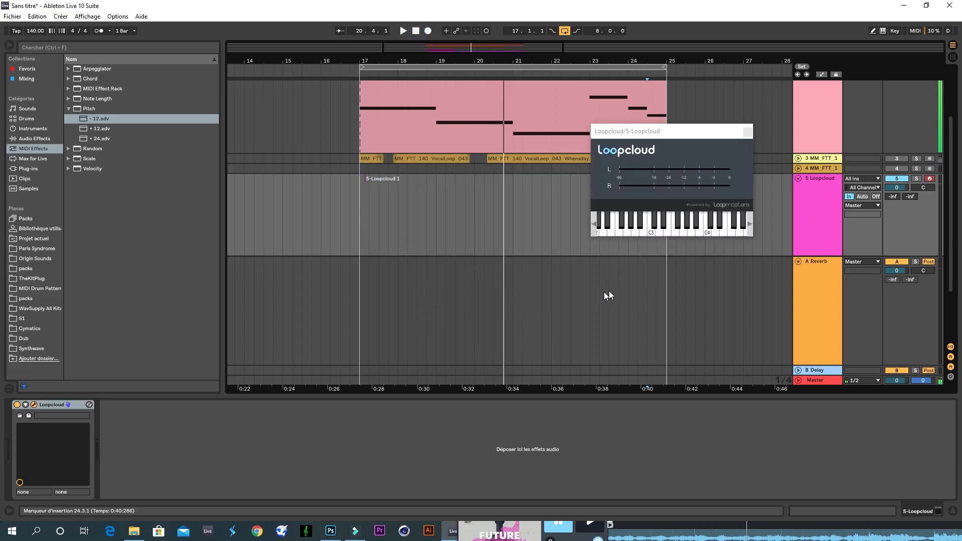
- Collapse the Loopcloud and snare tracks and add a new audio track below the snare track
click(798, 179)
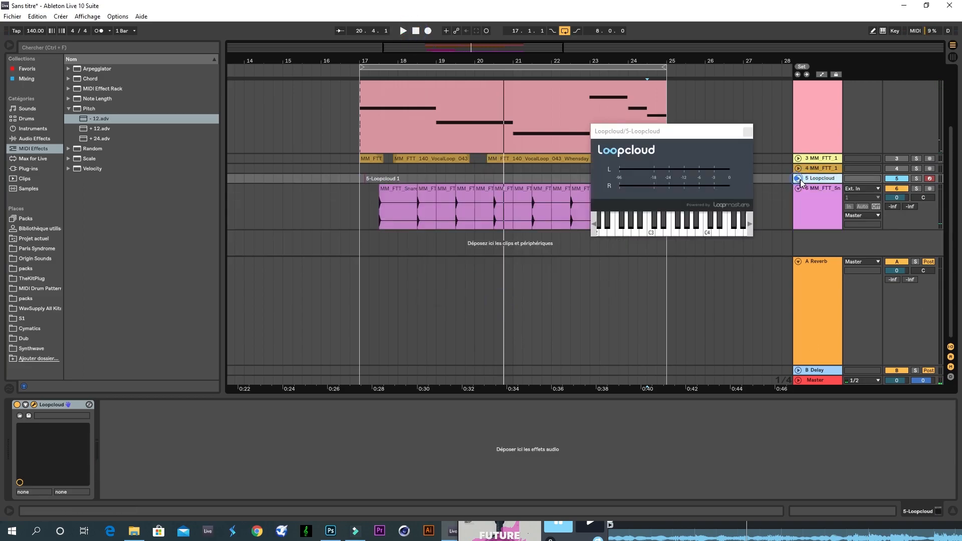
click(802, 188)
click(815, 190)
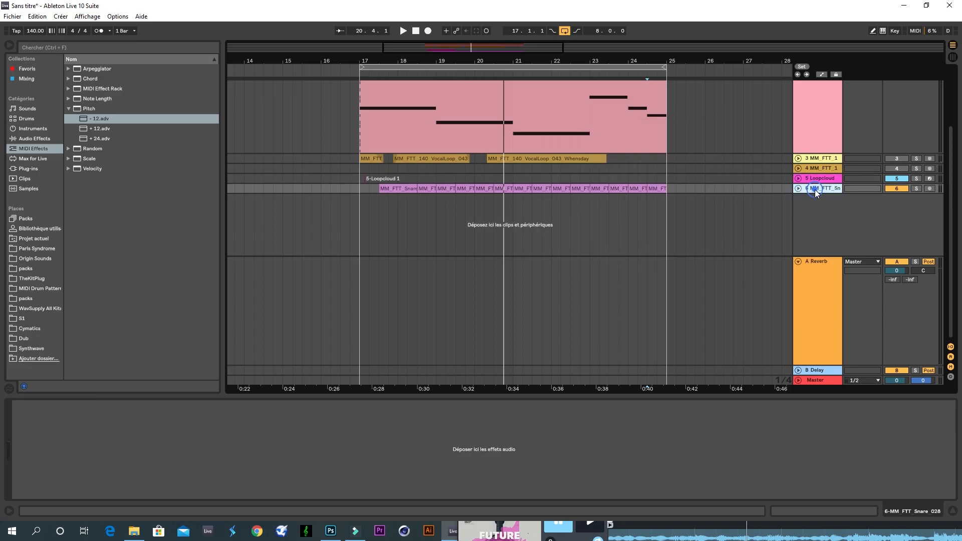
key(ctrl+t)
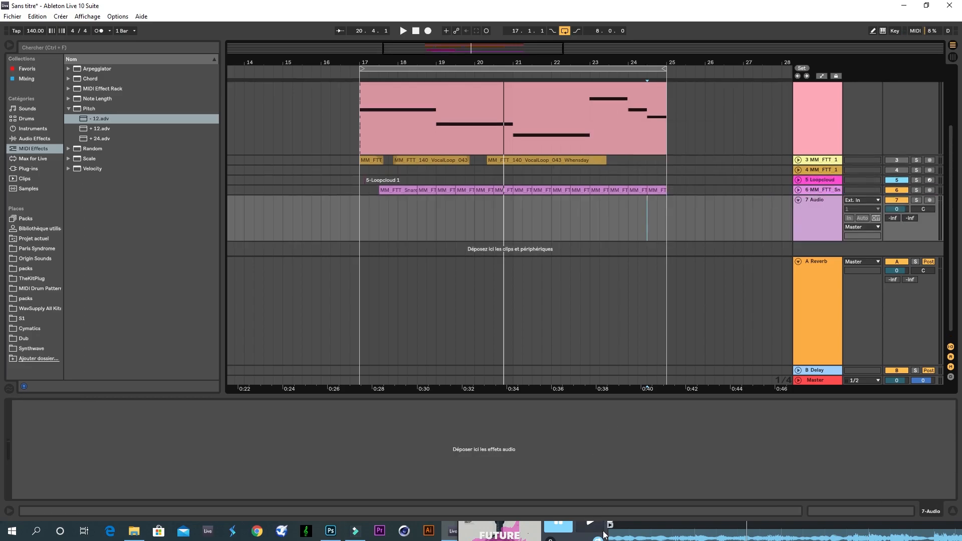
- Place the original MM_FTT_140_G#min_Keys_034 file from Loopcloud at bar 17 on the new audio track and play the arrangement
click(532, 522)
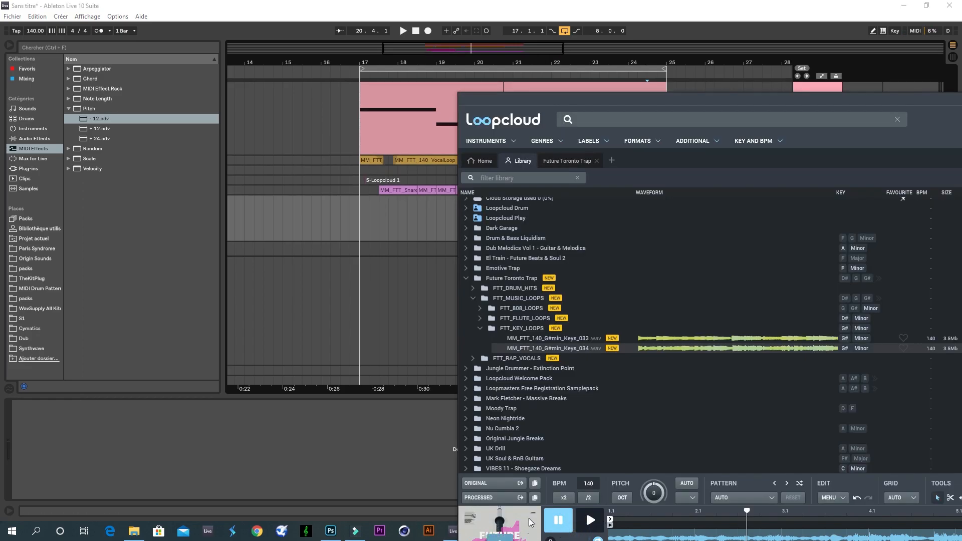
drag(524, 488, 361, 219)
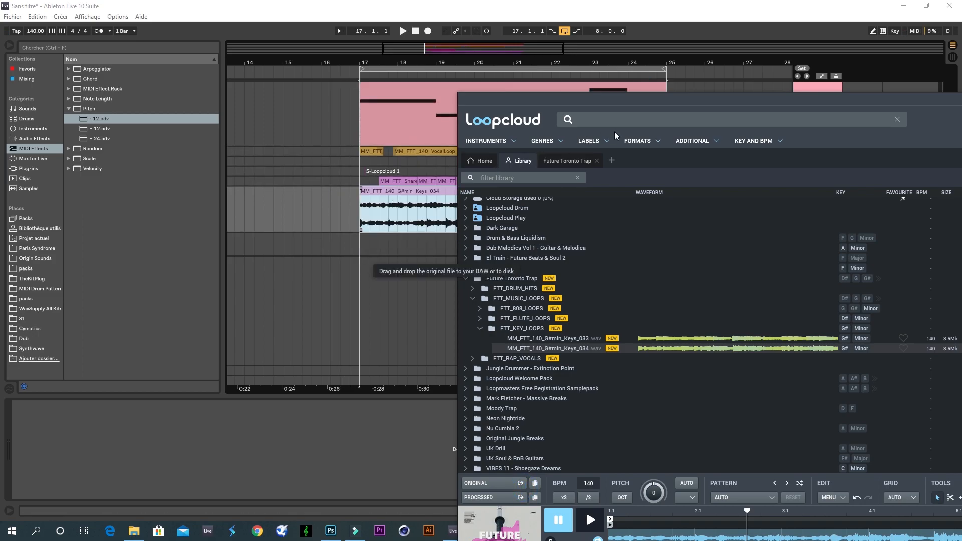
drag(689, 191, 697, 183)
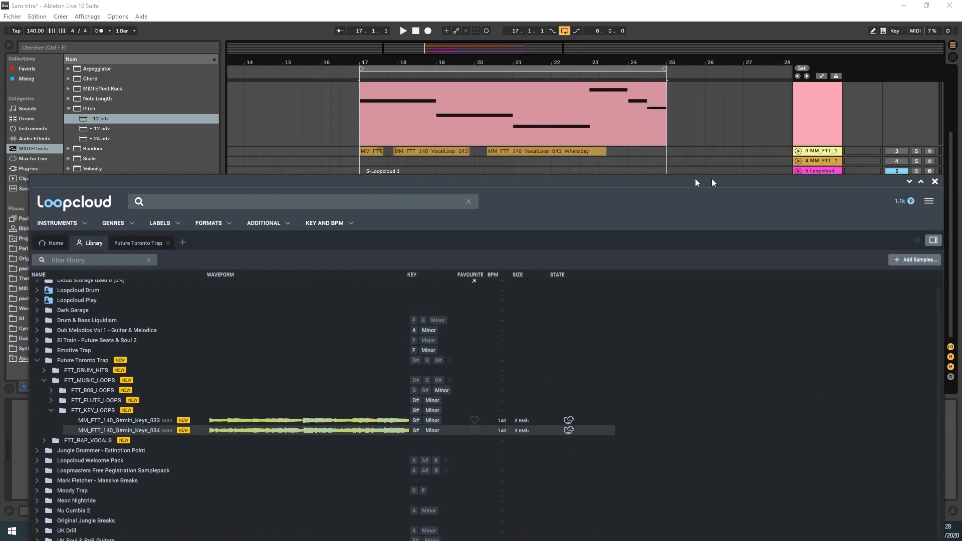
click(736, 20)
key(space)
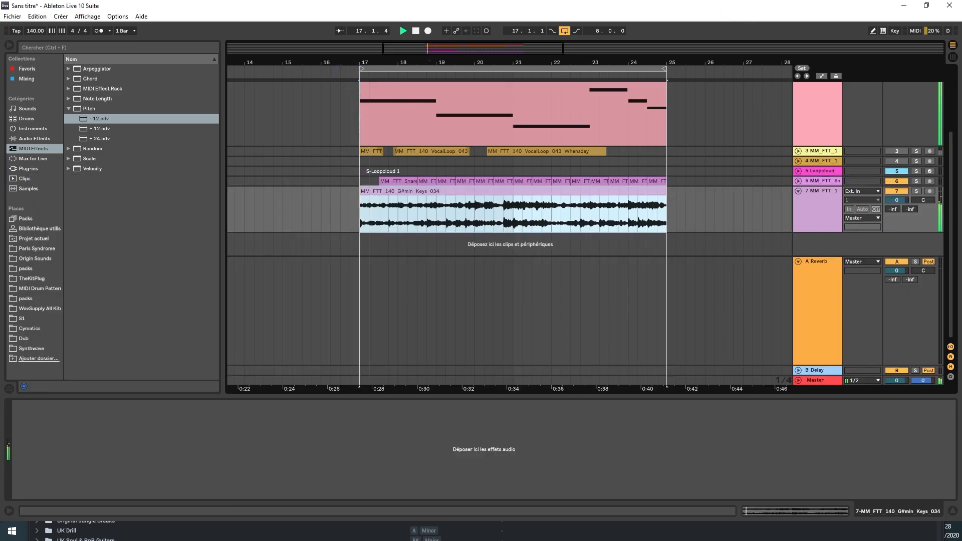
- Make the keys track taller and add a Glue Compressor to it
drag(442, 63, 361, 47)
drag(804, 232, 805, 275)
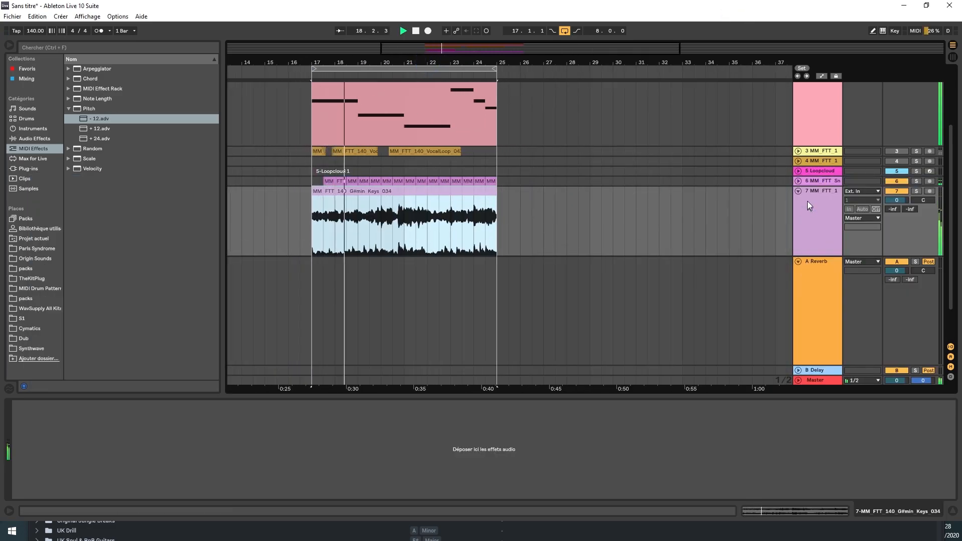
click(807, 202)
click(49, 139)
scroll(94, 191, down, 2)
drag(107, 229, 121, 442)
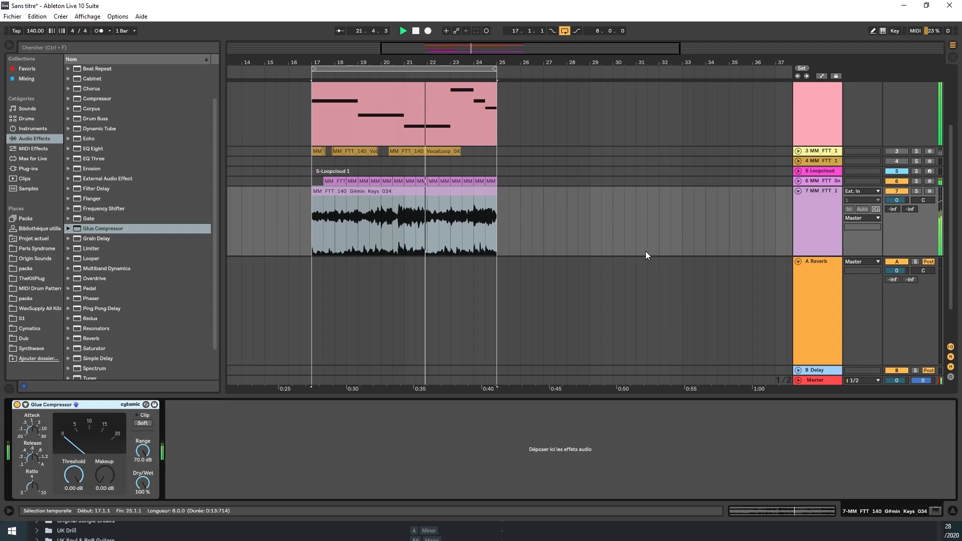
- Set the Glue Compressor's threshold to -7.30 dB and makeup to 1.75 dB, and enable soft clipping
drag(102, 473, 78, 488)
drag(104, 475, 104, 482)
click(142, 424)
- Add a Reverb after the Glue Compressor on the keys track
scroll(155, 312, down, 2)
click(87, 306)
drag(85, 307, 236, 470)
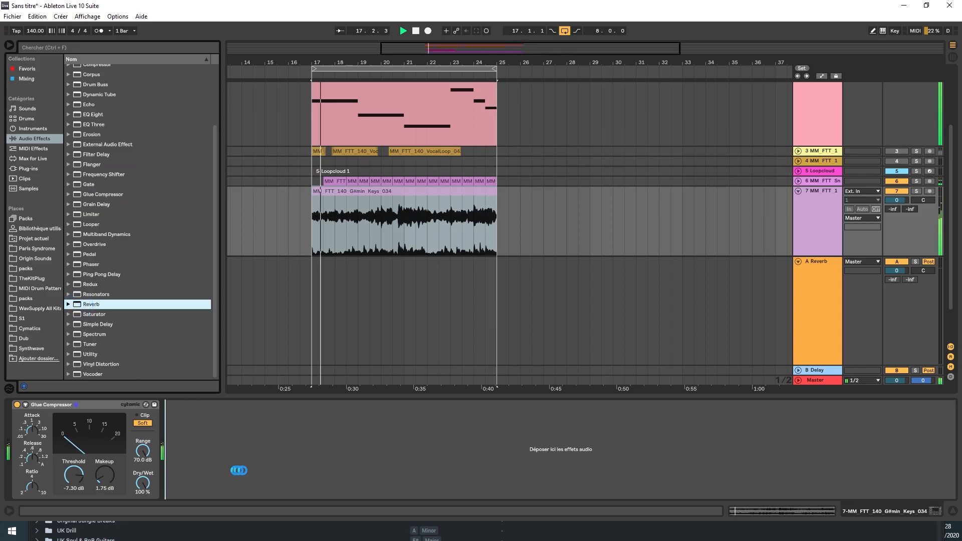
- Change the warp mode of the keys clip and return to the track's device chain
double_click(375, 195)
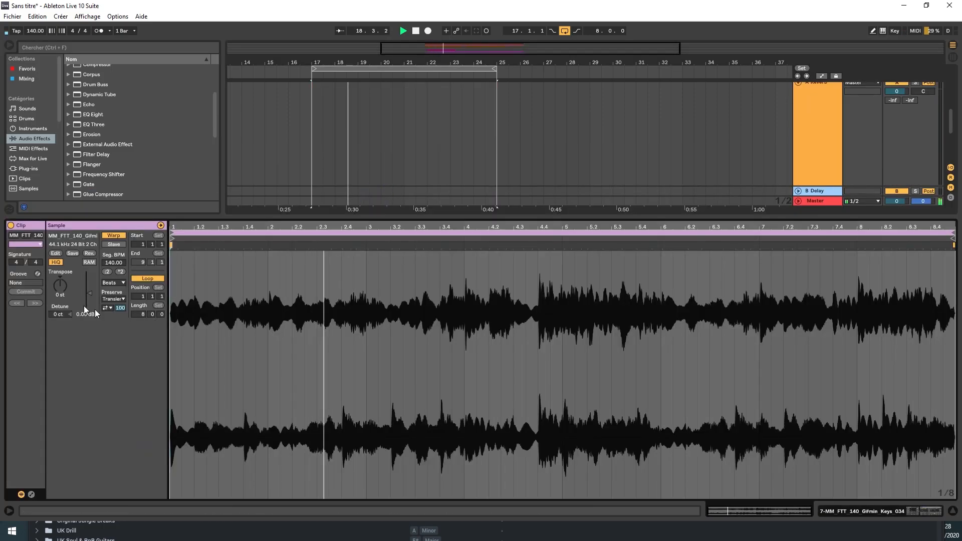
click(107, 282)
click(115, 328)
click(857, 512)
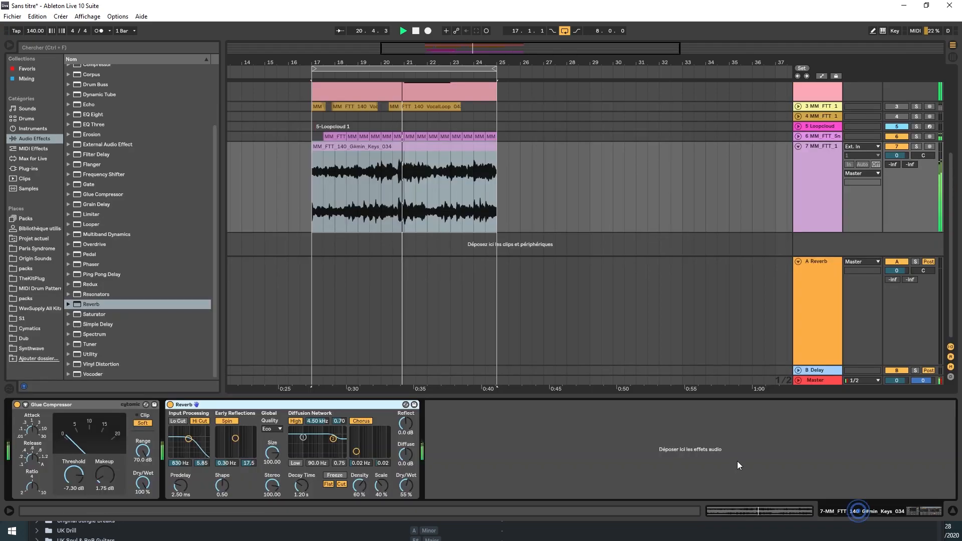
- Add a Ping Pong Delay at 15 % dry/wet after the Reverb and set the Reverb's decay time to 5.96 s
drag(95, 274, 459, 460)
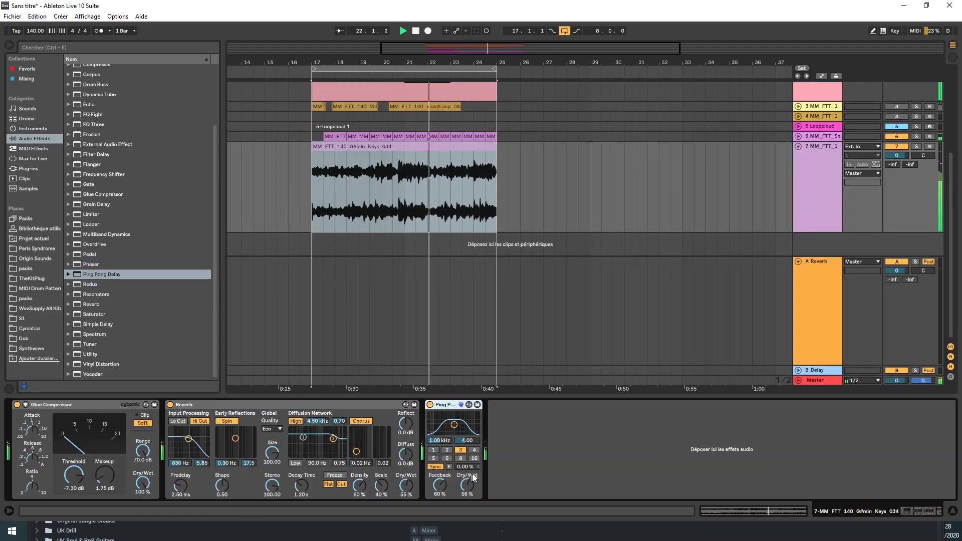
drag(303, 485, 302, 471)
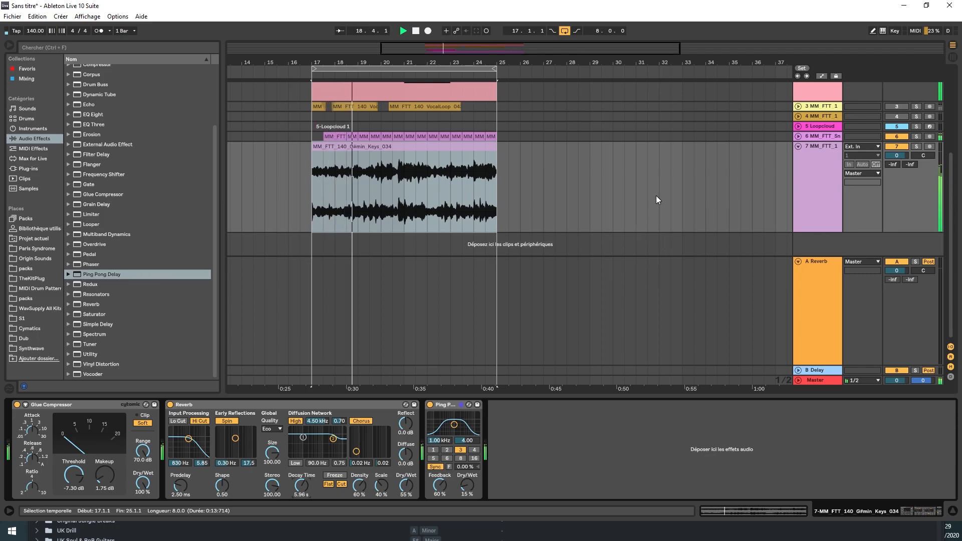
scroll(656, 197, up, 3)
scroll(657, 196, down, 3)
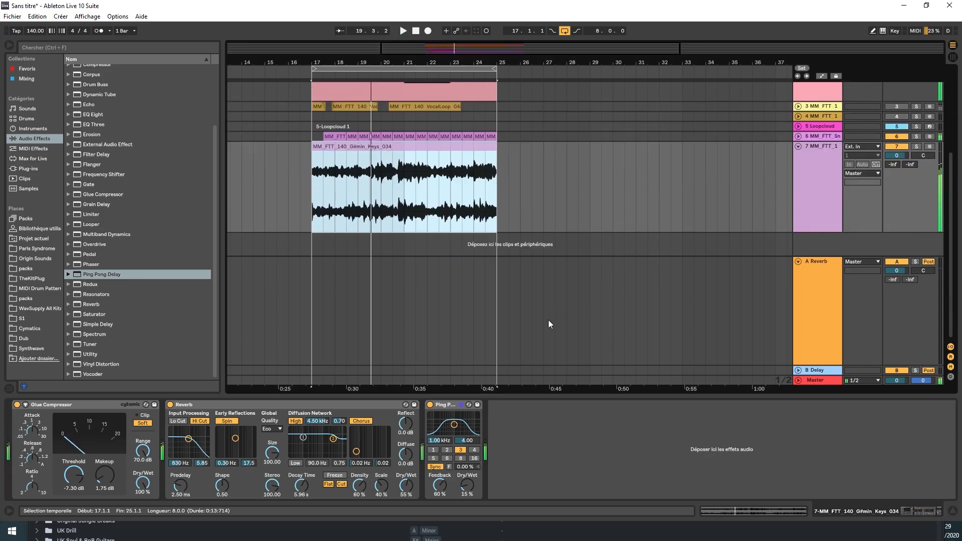
- Switch to Loopcloud, reposition its window and filter the Future Toronto Trap pack to hi-hat samples
click(904, 6)
drag(628, 190, 643, 44)
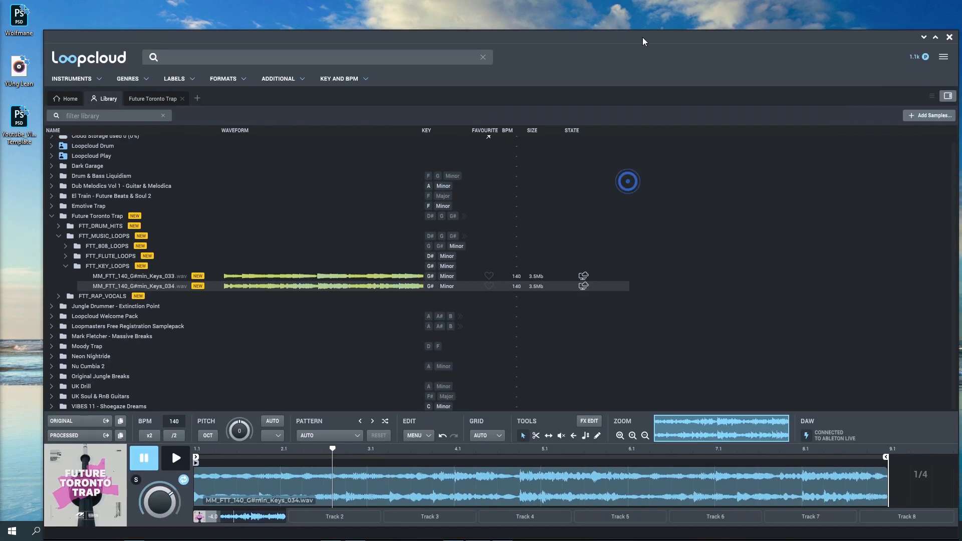
click(66, 99)
click(151, 103)
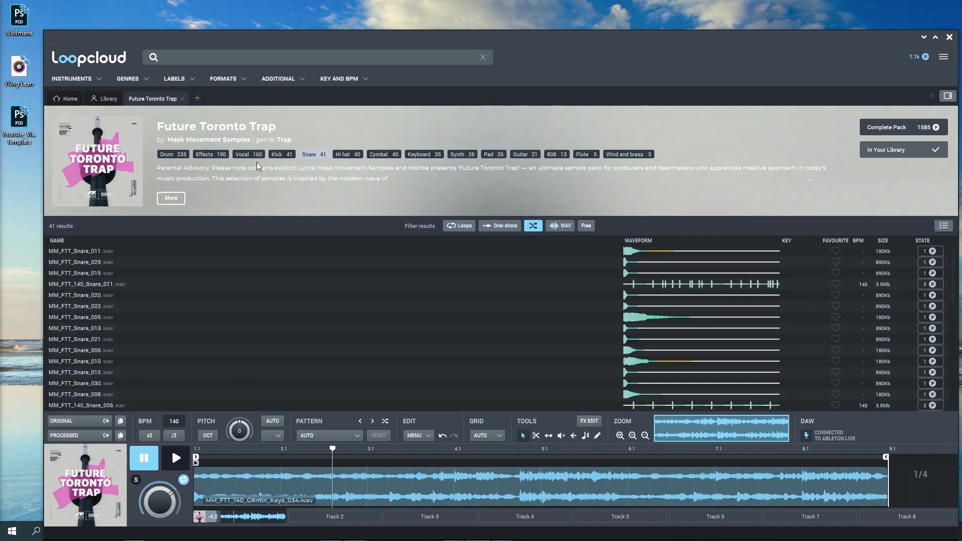
click(345, 154)
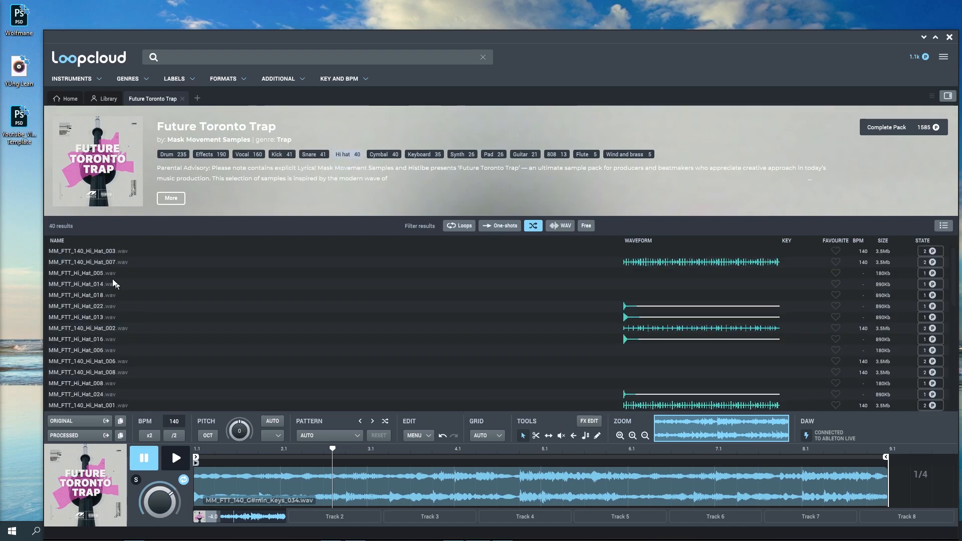
- Preview MM_FTT_140_Hi_Hat_003 in Loopcloud in sync with the playing Ableton arrangement, reducing the keys track's height there
click(100, 252)
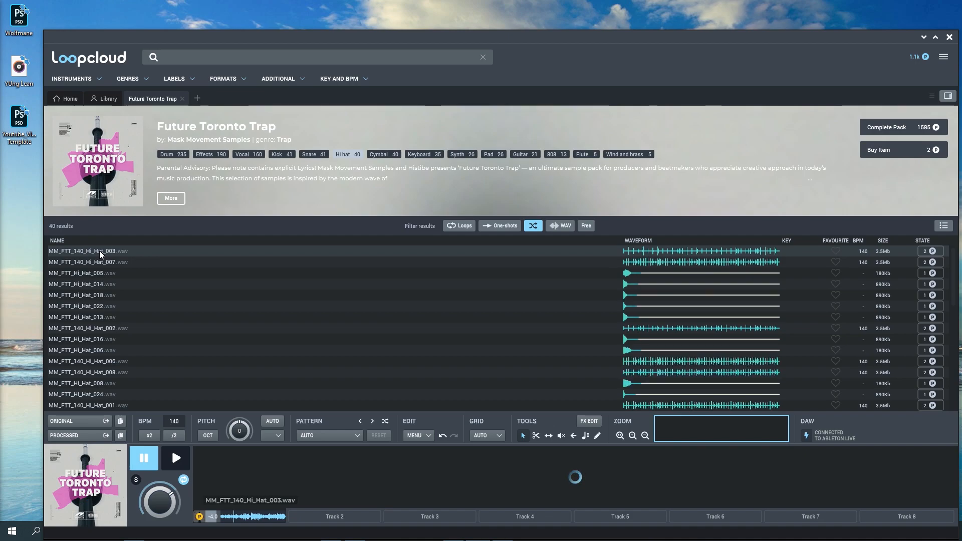
click(176, 459)
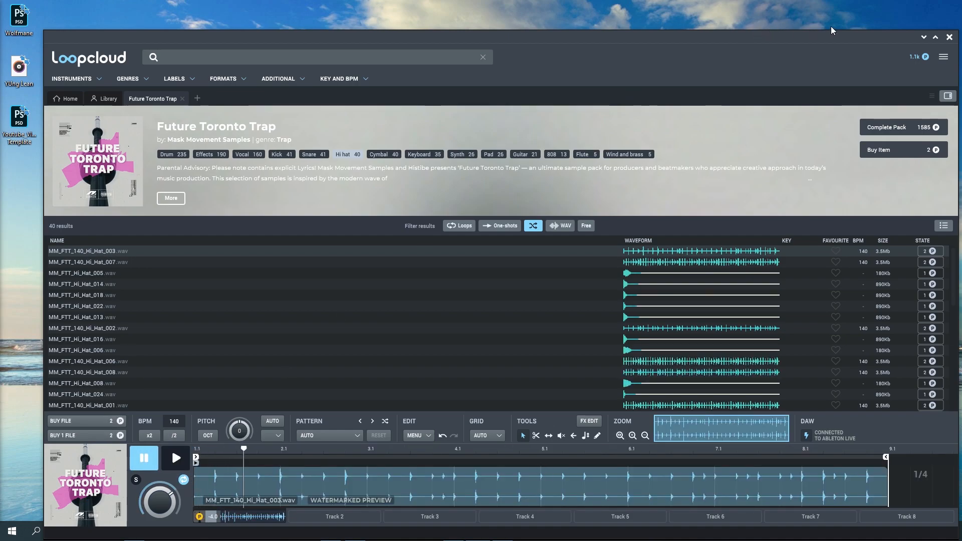
drag(371, 106, 365, 72)
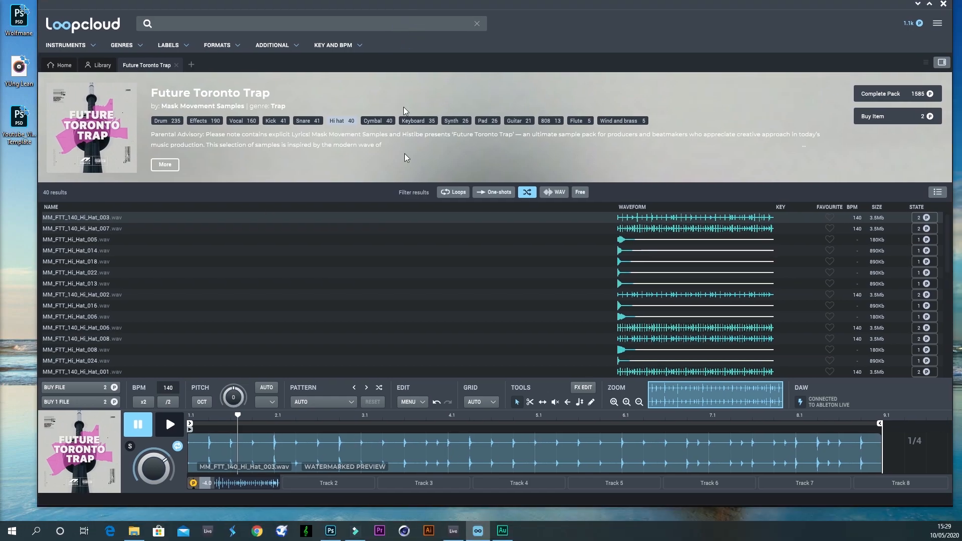
click(450, 532)
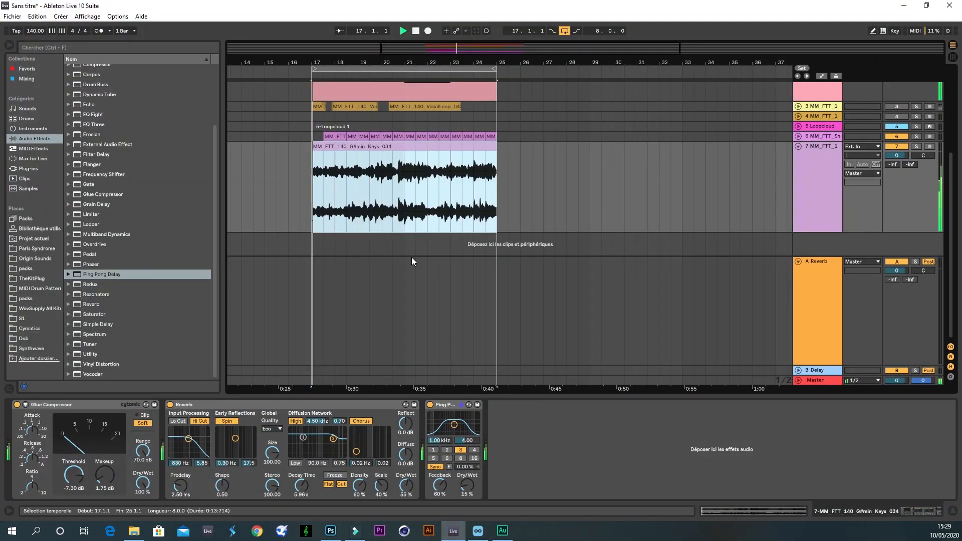
click(798, 146)
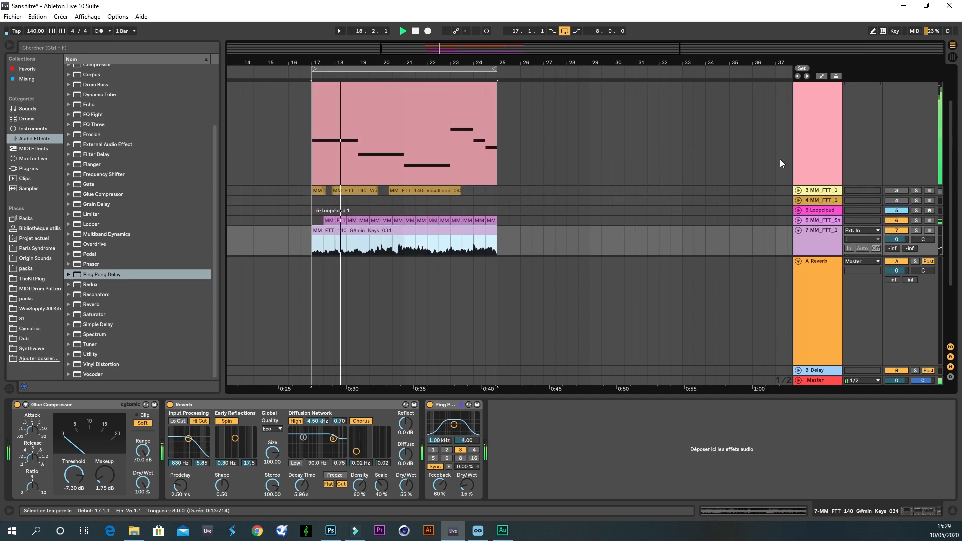
click(479, 531)
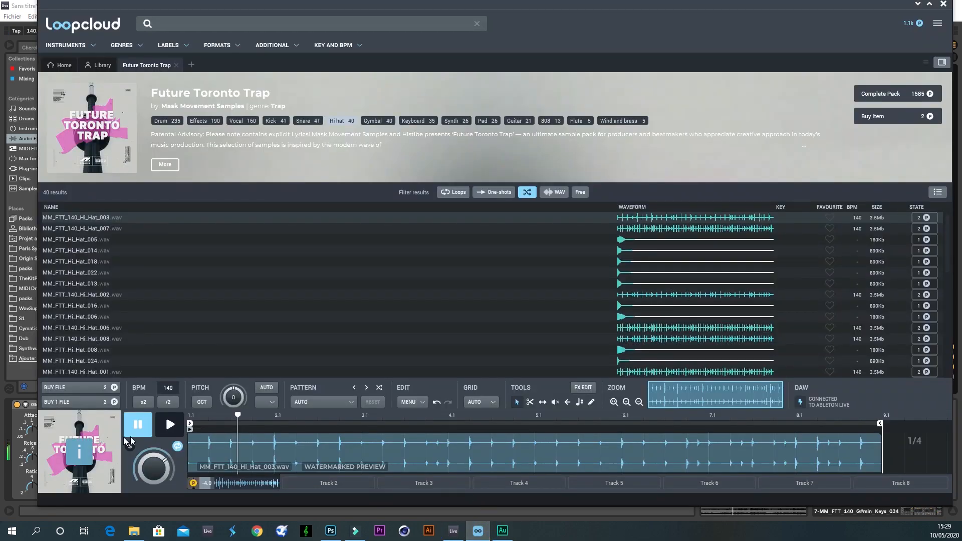
click(160, 427)
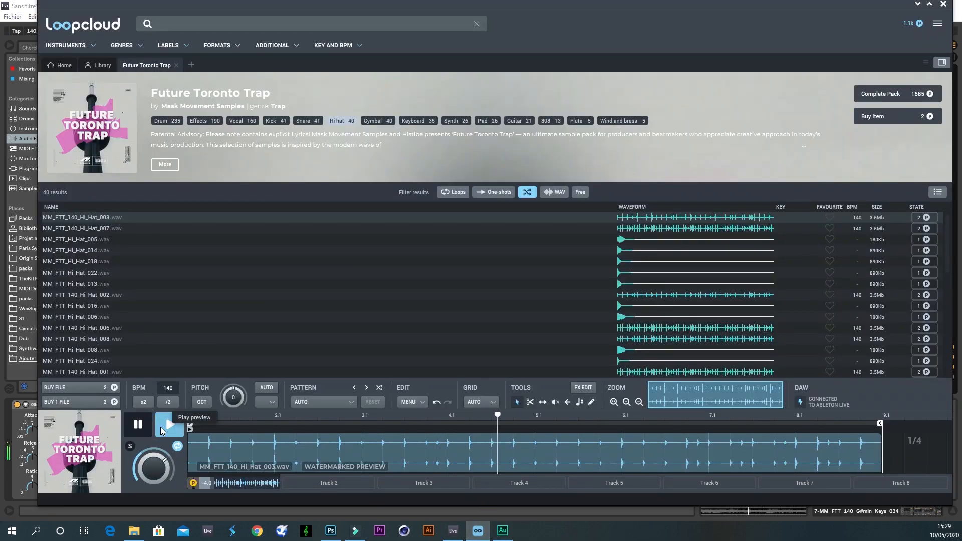
- Audition the 140 BPM hi-hat loops 007, 003, 001 and 006 from the pack against the arrangement
click(92, 229)
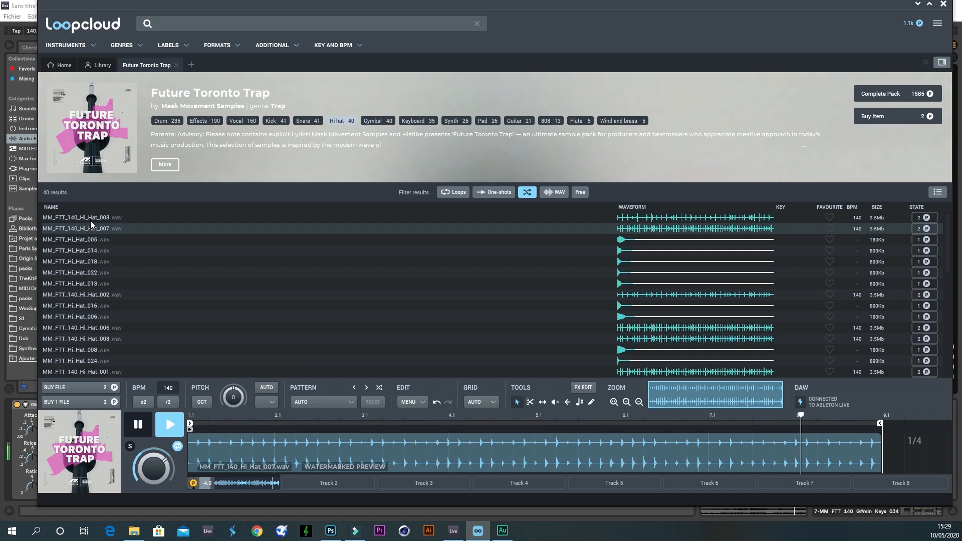
click(91, 221)
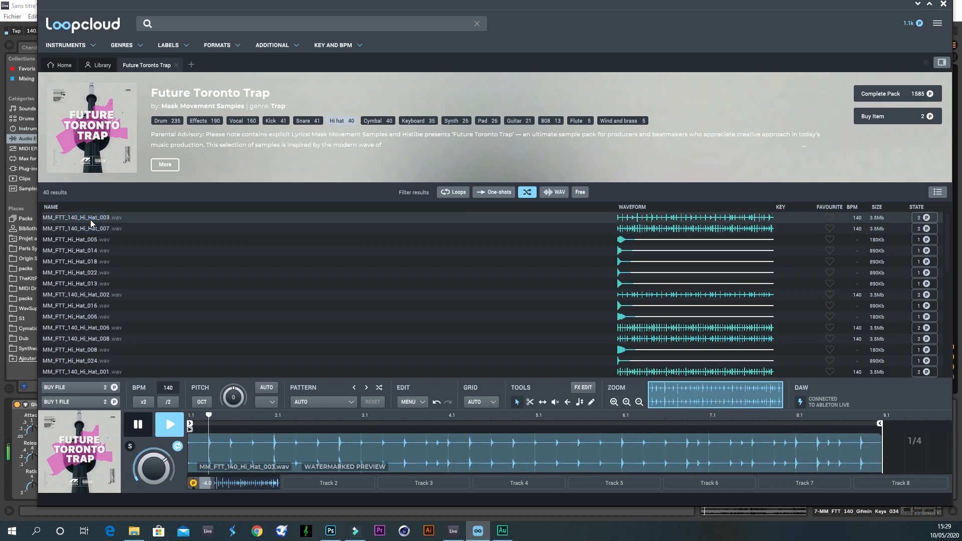
click(92, 372)
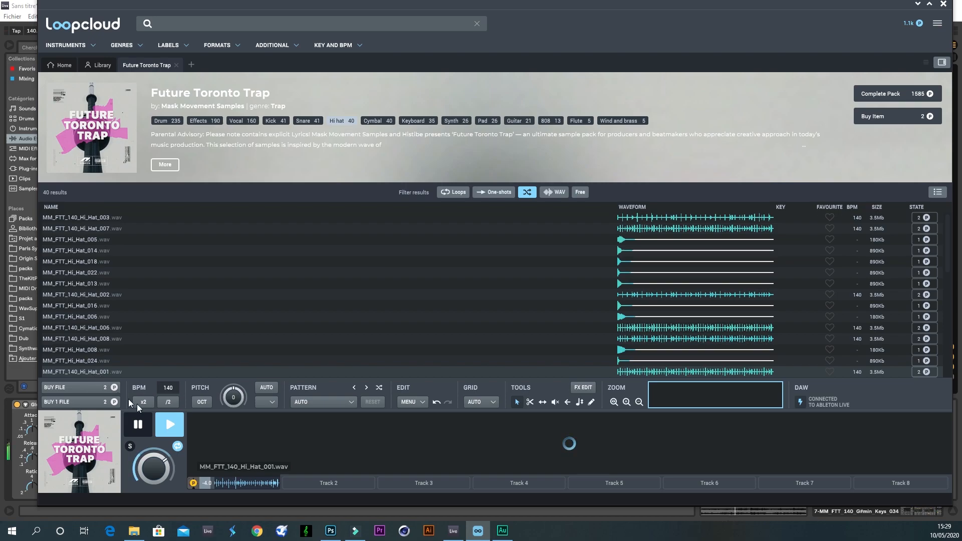
click(165, 417)
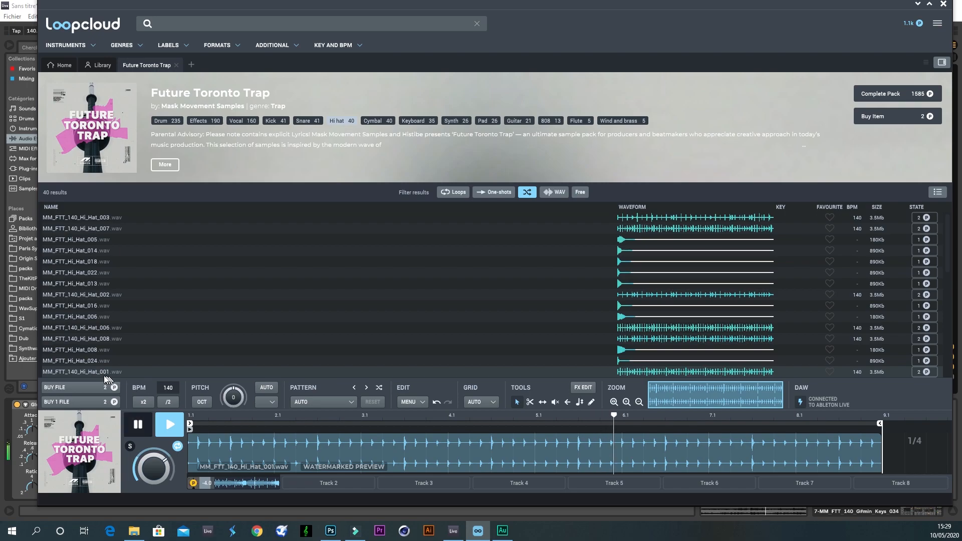
click(92, 229)
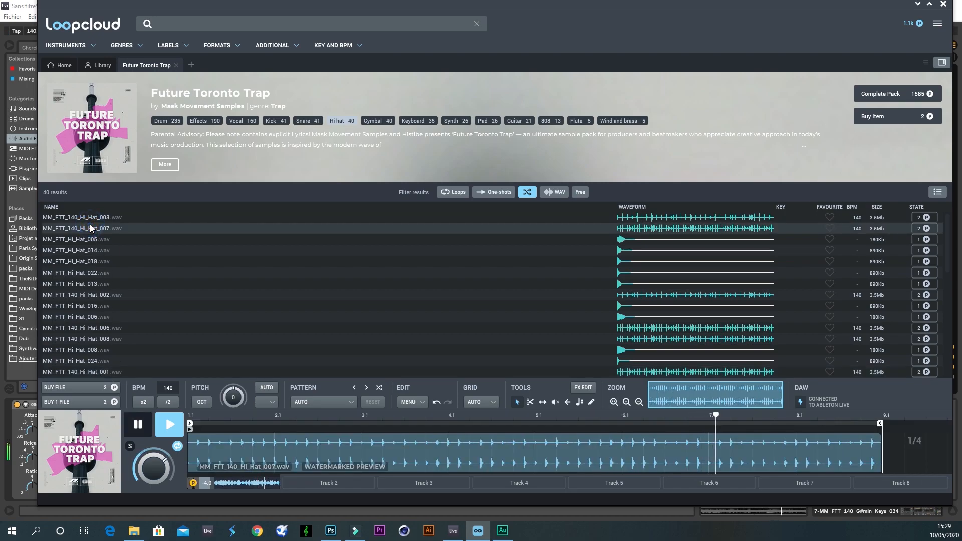
click(99, 328)
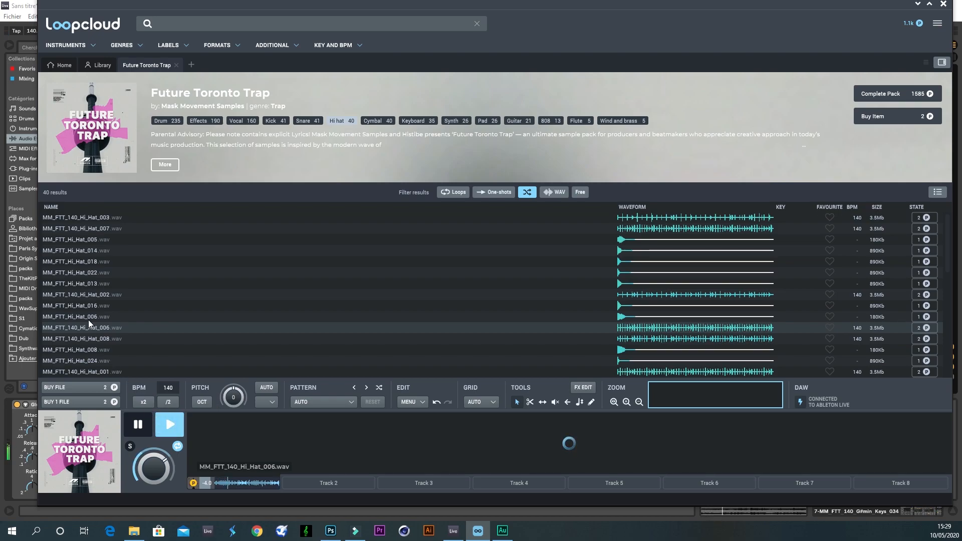
- Stop the playback and move the Loopcloud window aside so the Ableton arrangement stays accessible next to it
key(space)
drag(273, 7, 552, 110)
click(415, 32)
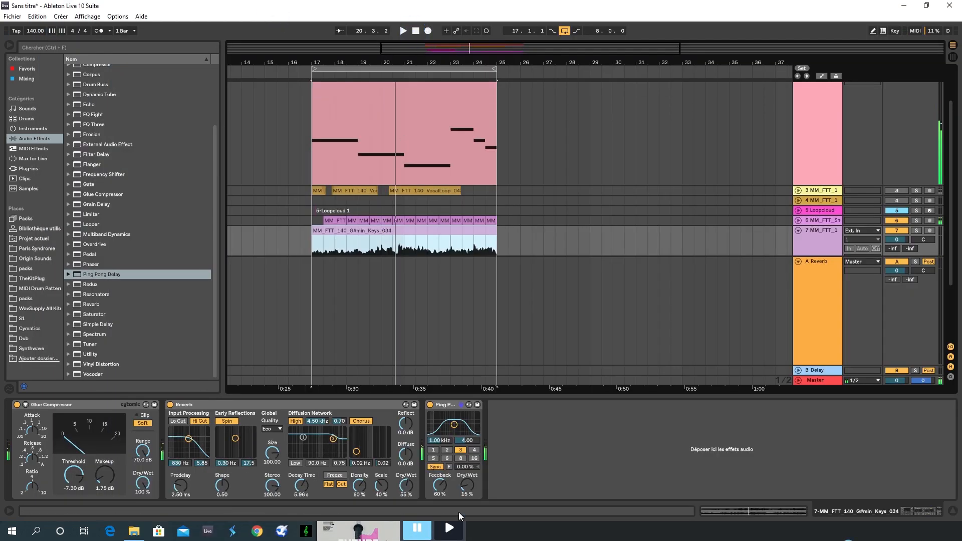
click(525, 534)
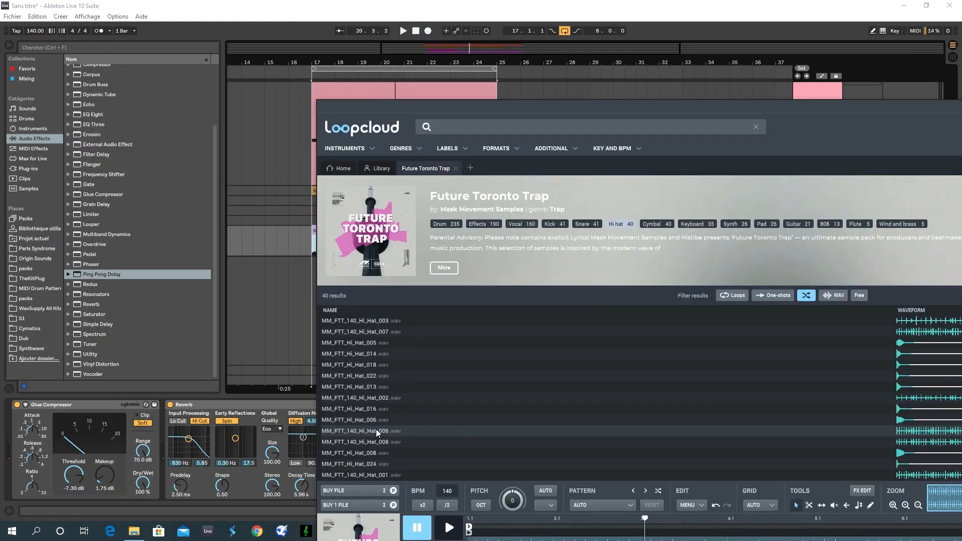
- Buy and download the MM_FTT_140_Hi_Hat_006 loop in Loopcloud
drag(376, 430, 247, 301)
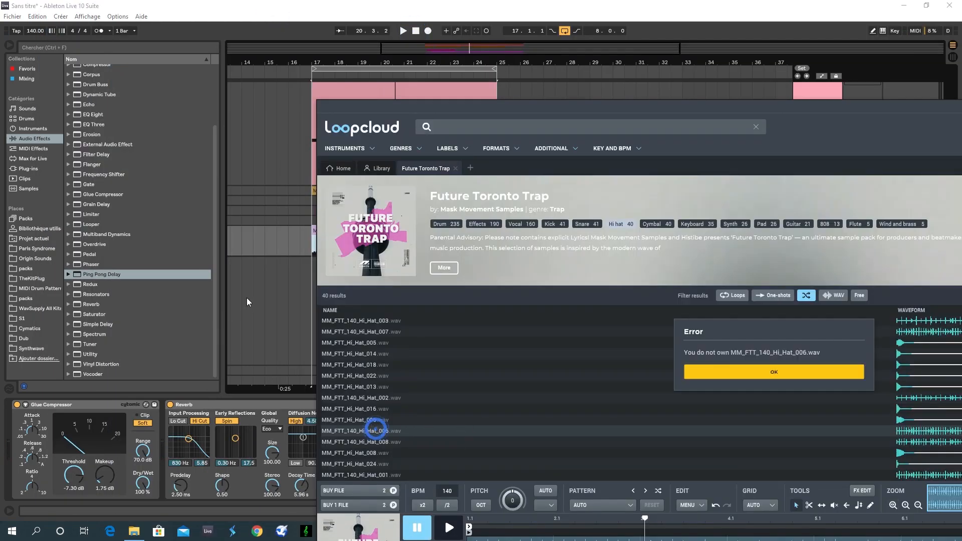
click(780, 371)
click(394, 491)
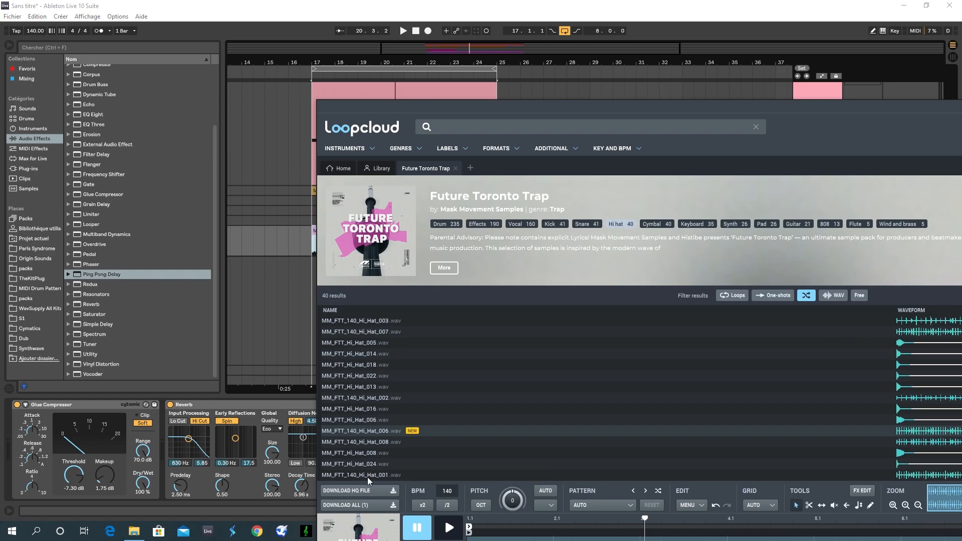
click(394, 491)
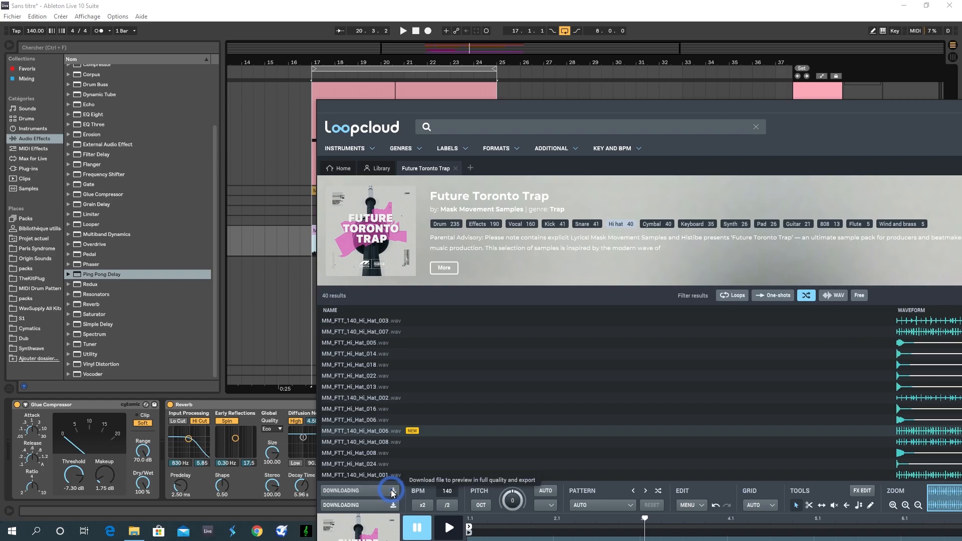
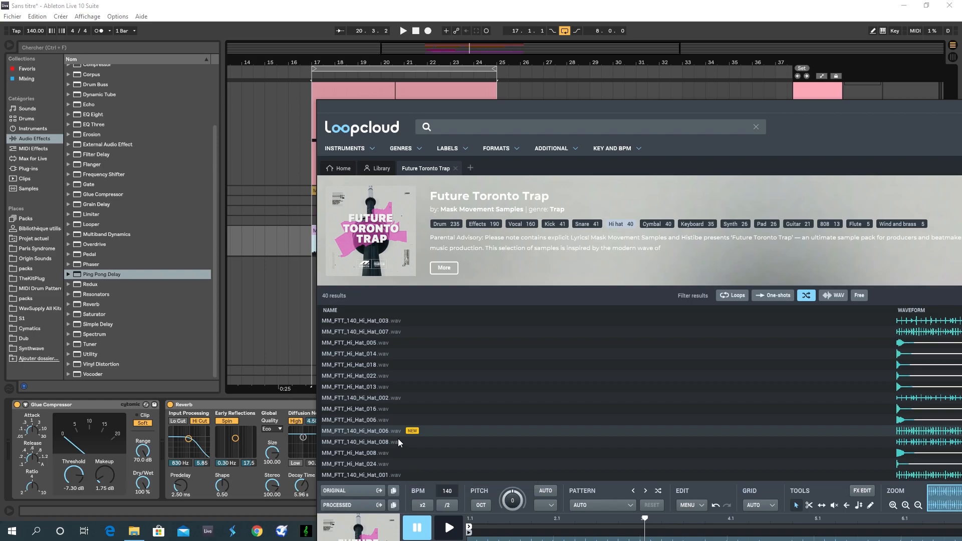
- Place MM_FTT_140_Hi_Hat_006 on a new audio track at bar 17 in Ableton and move the Loopcloud window out of the way
drag(380, 491, 312, 245)
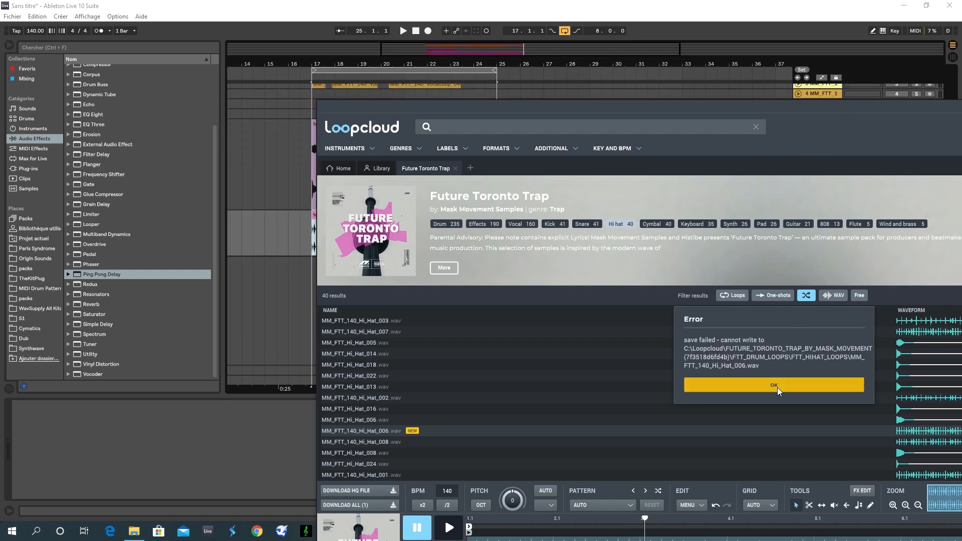
click(774, 385)
drag(473, 106, 643, 296)
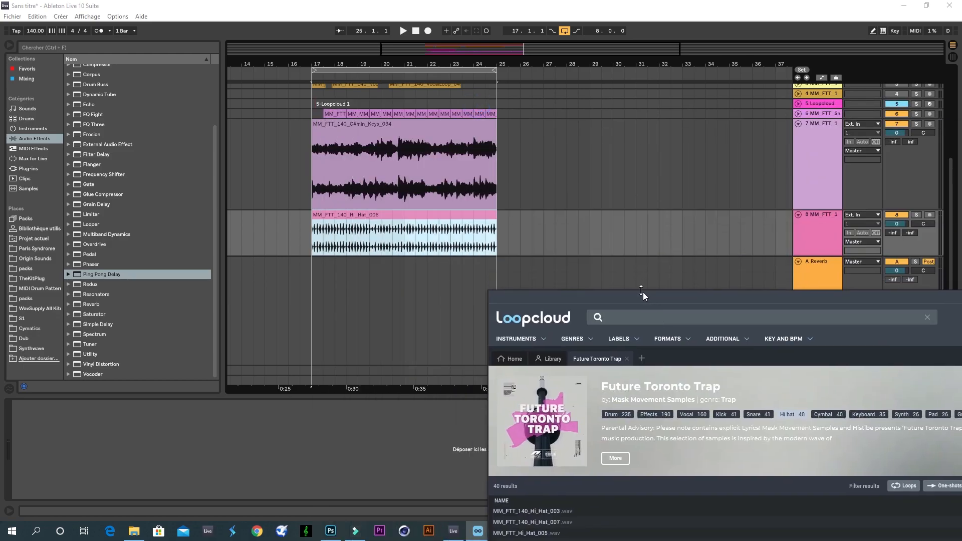
- Play the arrangement from just before bar 17 and lower the hi-hat track's volume to -6.4 dB
click(304, 74)
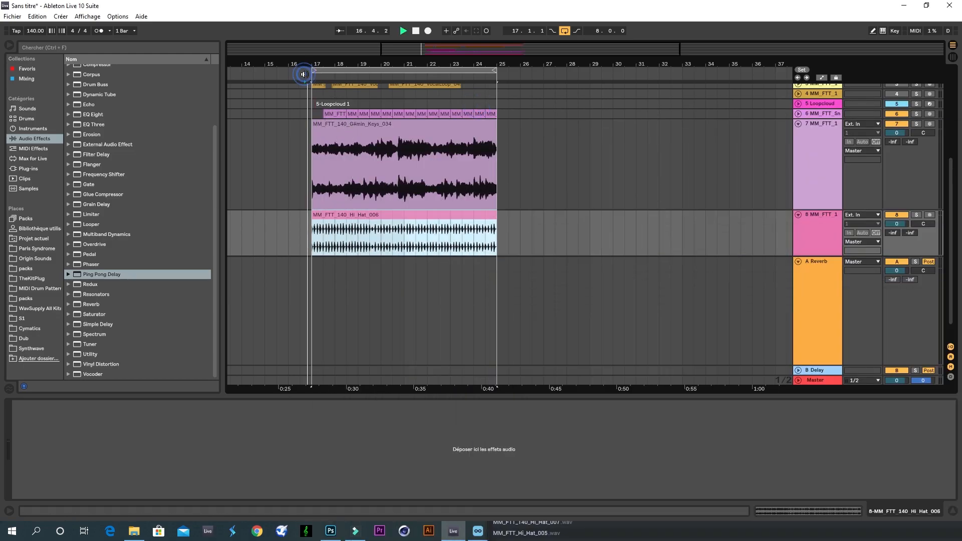
drag(344, 59, 344, 63)
drag(896, 224, 896, 241)
- Add a Limiter to the Master track and return to the Arrangement view
scroll(147, 246, up, 3)
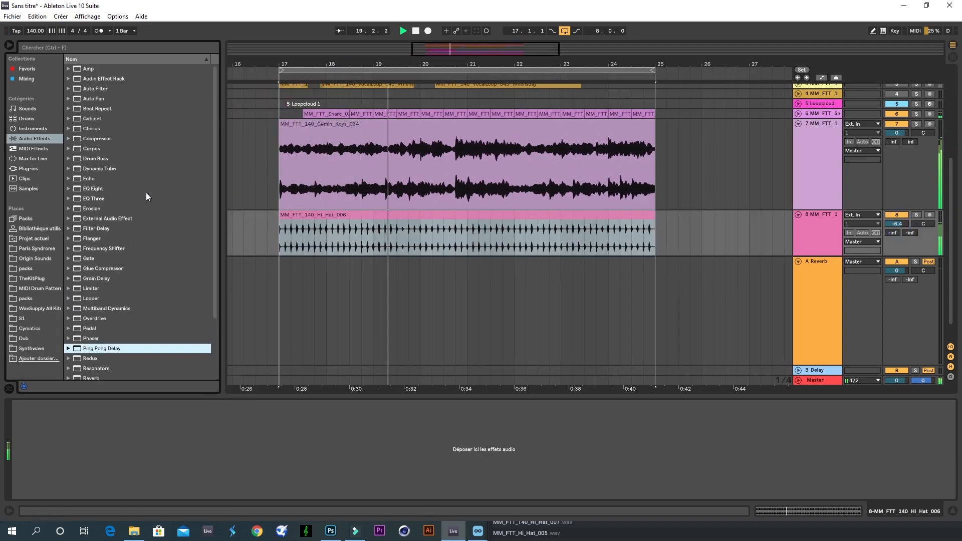
scroll(95, 193, down, 3)
drag(90, 215, 927, 46)
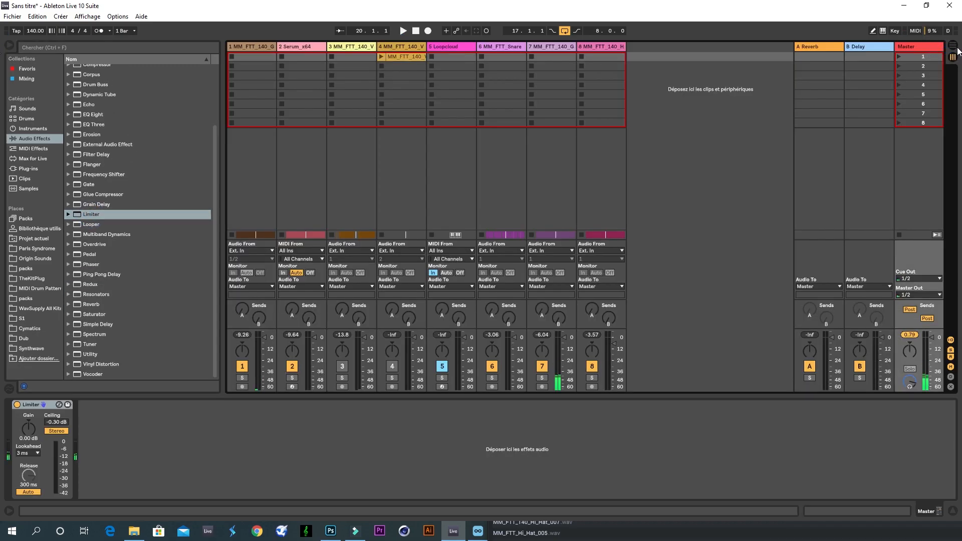
click(953, 46)
- Enlarge the hi-hat track and shorten its clip to one bar, ending at bar 18
key(space)
drag(809, 258, 806, 316)
key(space)
scroll(767, 241, down, 3)
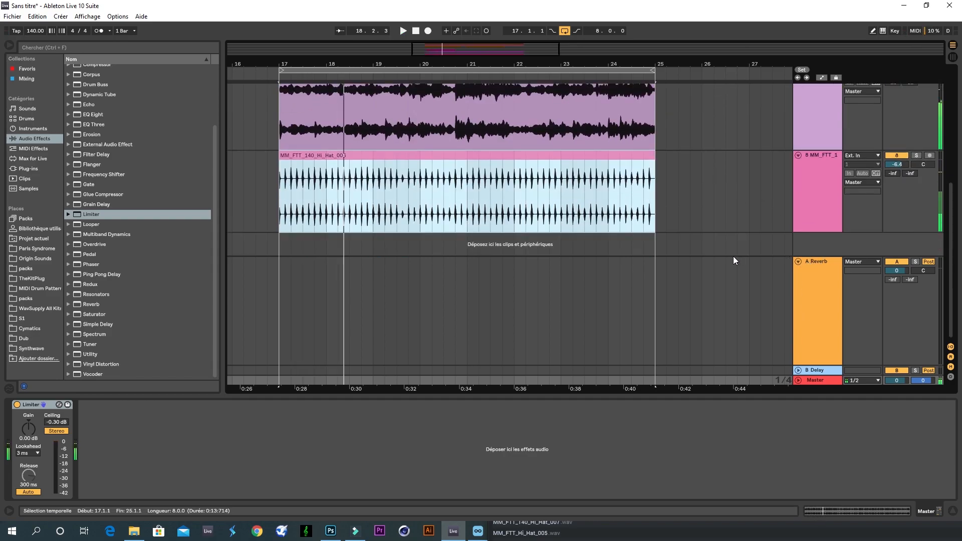
click(651, 159)
drag(651, 160, 327, 180)
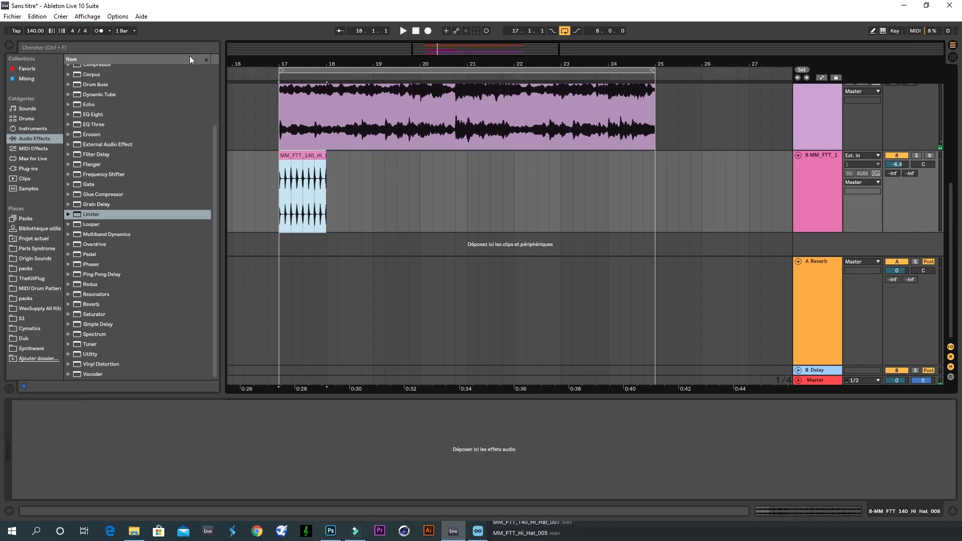
- Trim the one-bar hi-hat clip down to its first hit, an eighth note long, starting at bar 17
drag(280, 65, 284, 131)
drag(283, 55, 283, 10)
drag(392, 65, 541, 140)
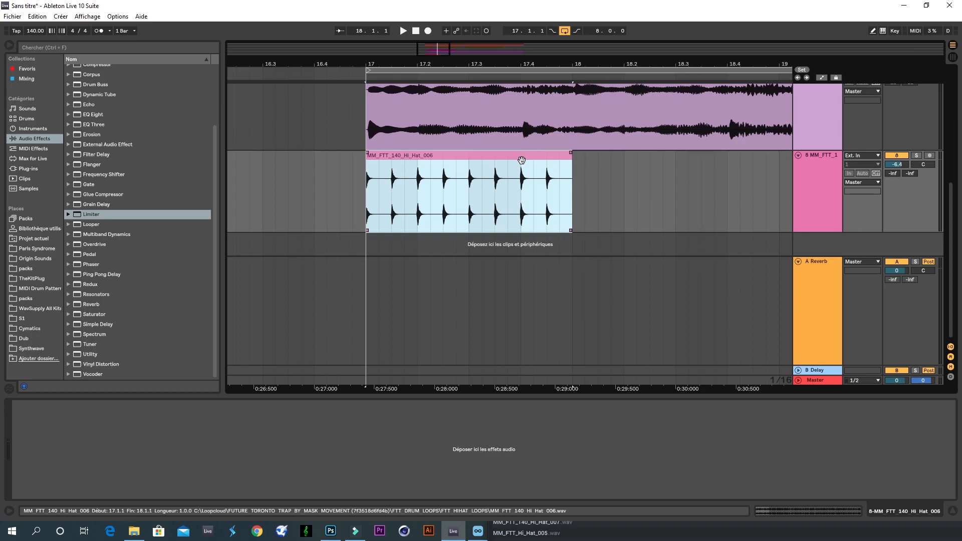
drag(365, 201, 386, 197)
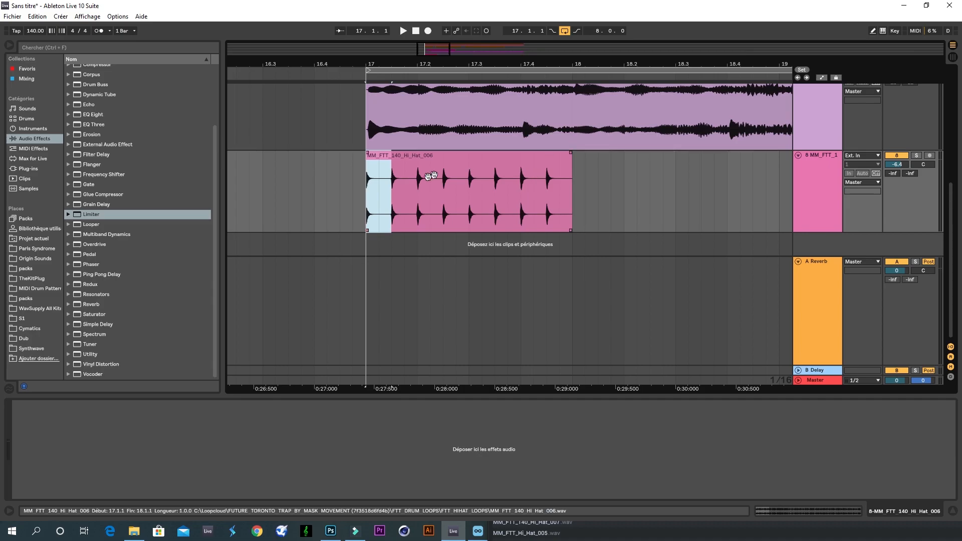
click(389, 172)
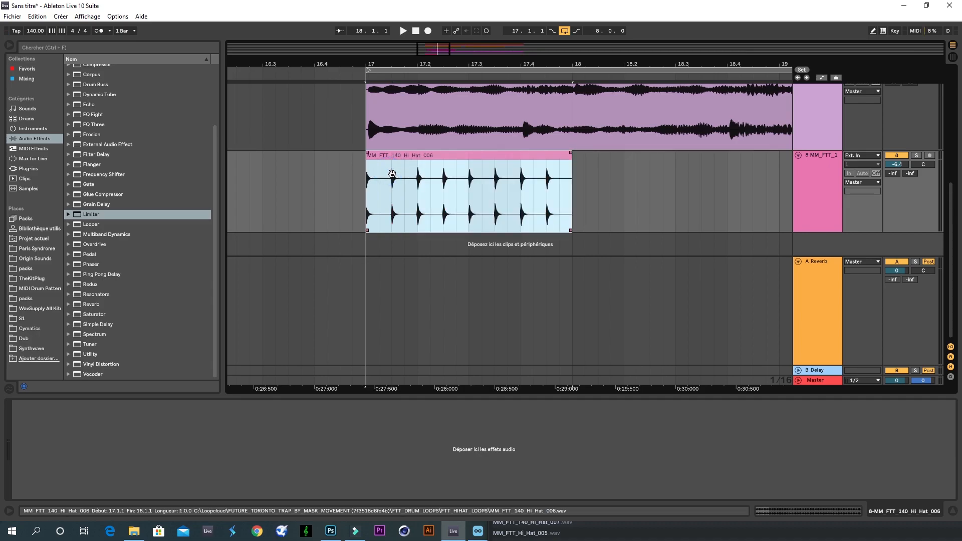
drag(392, 198, 357, 193)
drag(577, 203, 363, 195)
key(Delete)
- Duplicate the single-hit hi-hat clip eight times in a row past bar 18 and play the pattern
key(ctrl+d)
key(ctrl+d)
key(ctrl+d)
key(ctrl+d)
key(ctrl+d)
key(ctrl+d)
key(ctrl+d)
key(ctrl+d)
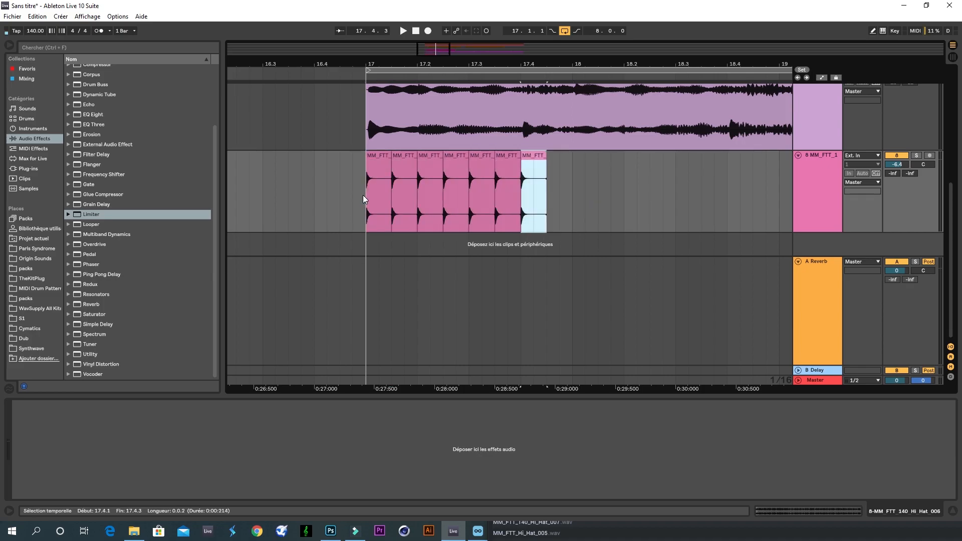
click(353, 74)
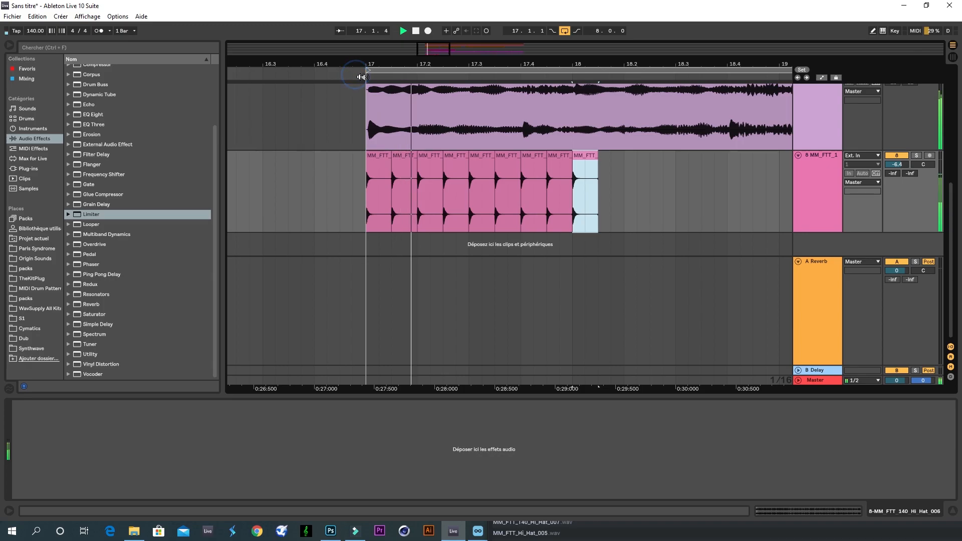
click(342, 74)
drag(416, 67, 412, 50)
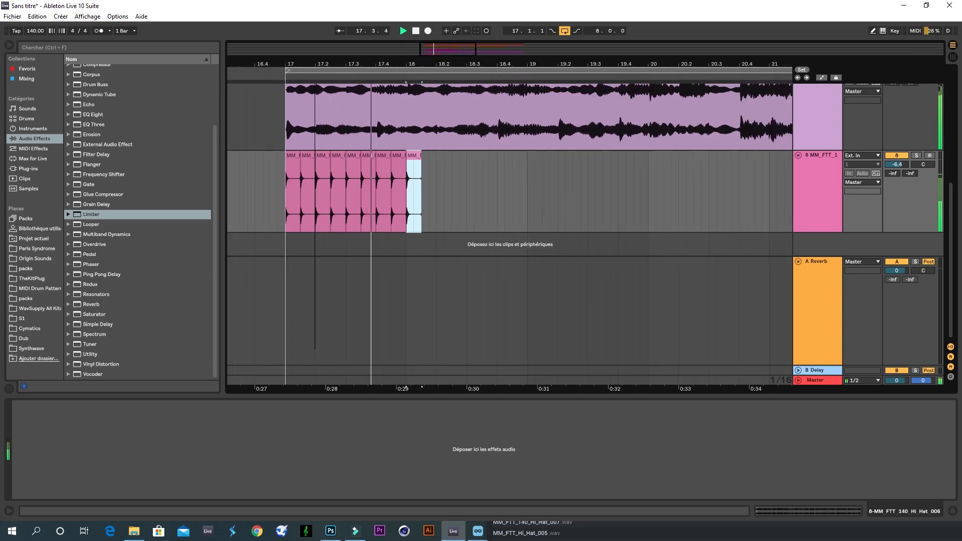
- Add a MIDI track below the hi-hat track and load the first hi-hat hit onto it
click(828, 167)
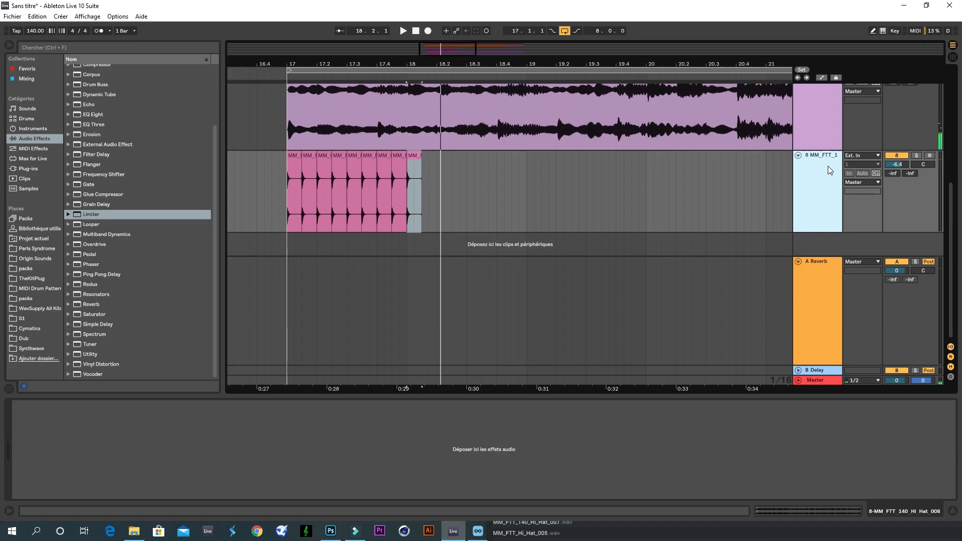
key(ctrl+shift+t)
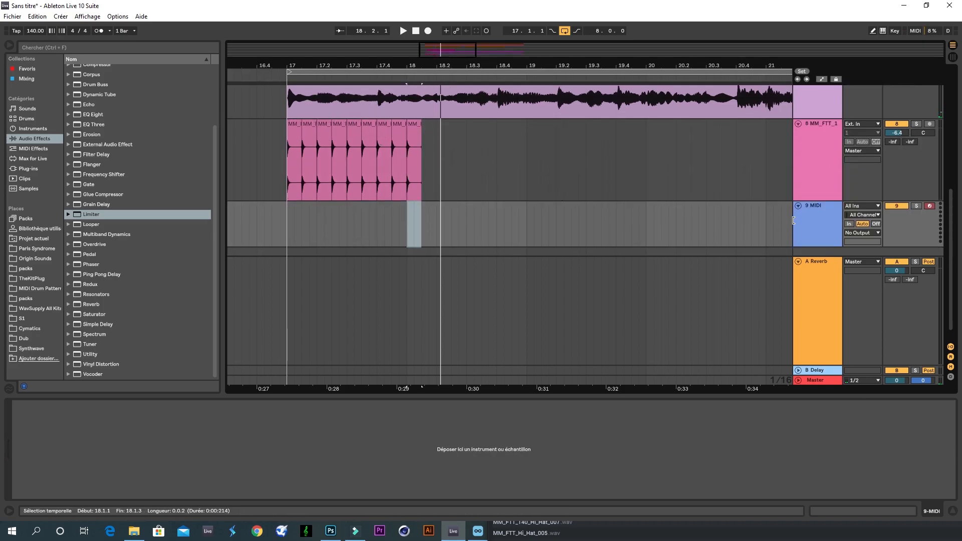
click(295, 130)
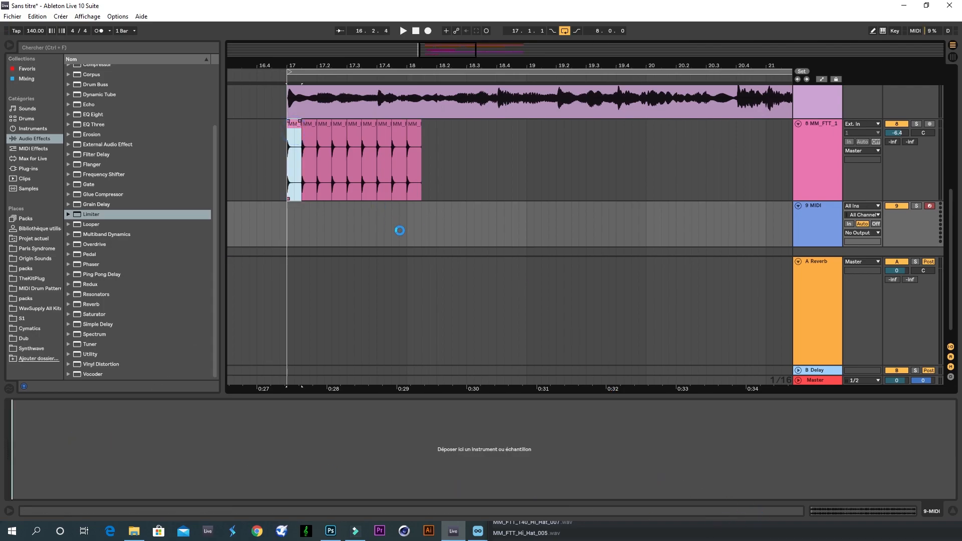
- Create a one-bar MIDI clip at bar 17 and fill it with eight F3 notes on a 1/8 grid
drag(402, 231, 286, 233)
key(ctrl+shift+m)
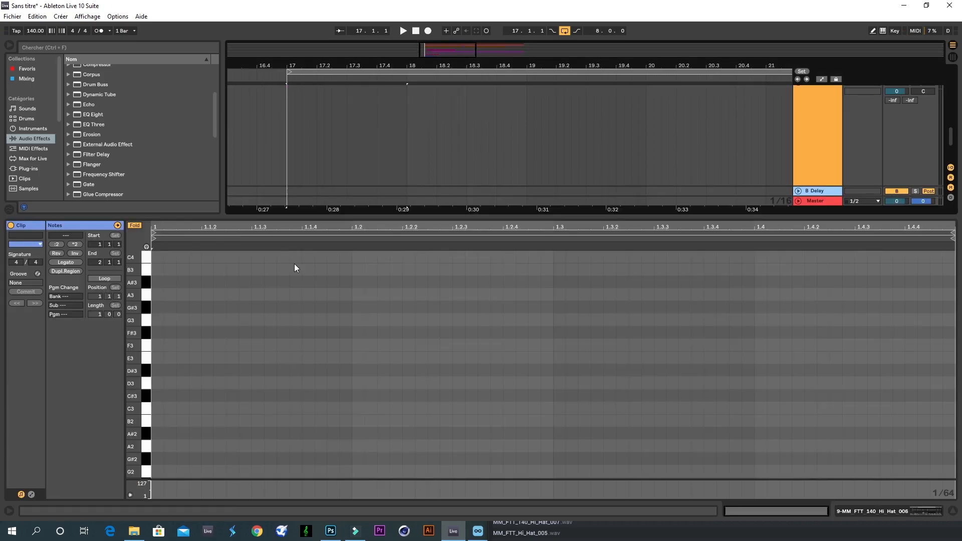
right_click(304, 350)
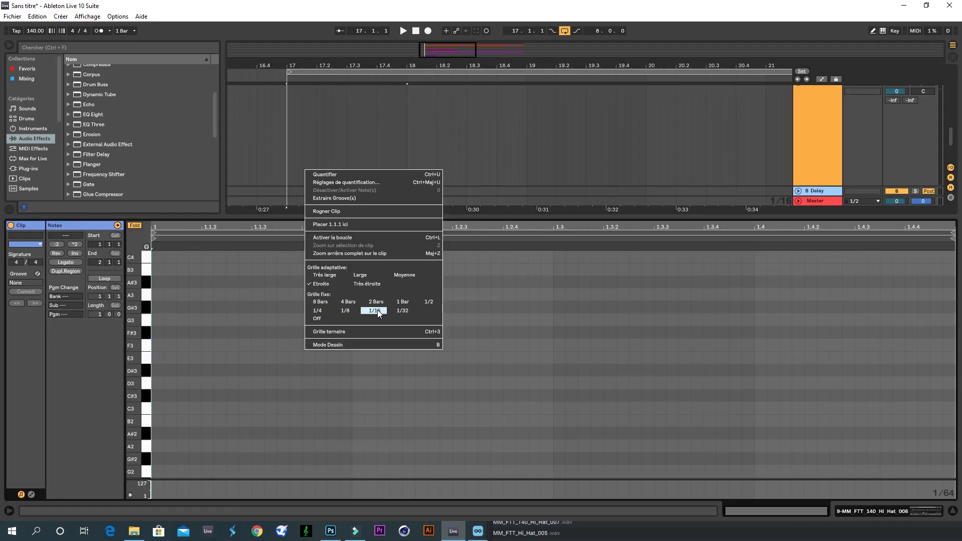
click(349, 311)
double_click(179, 344)
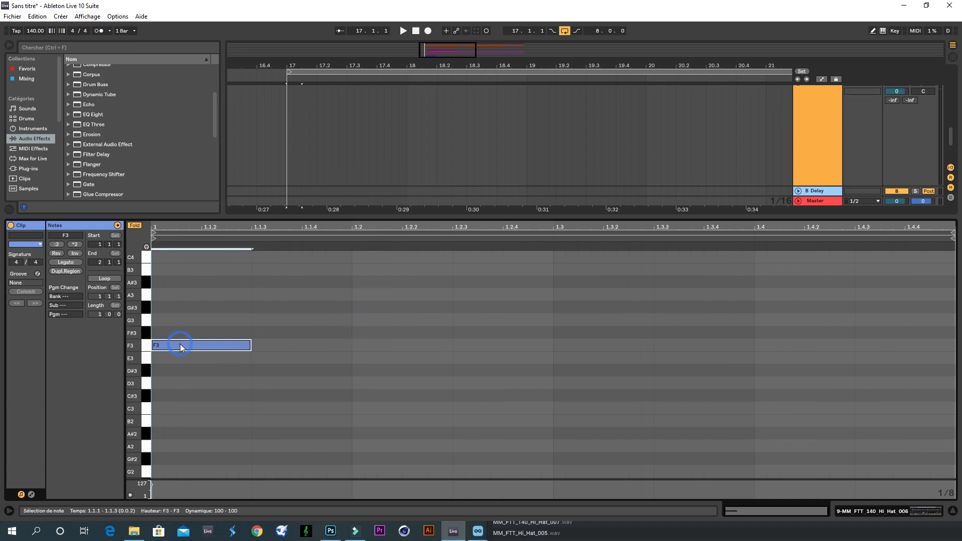
key(ctrl+d)
key(ctrl+d)
key(ctrl+d)
key(ctrl+d)
key(ctrl+d)
key(ctrl+d)
key(ctrl+d)
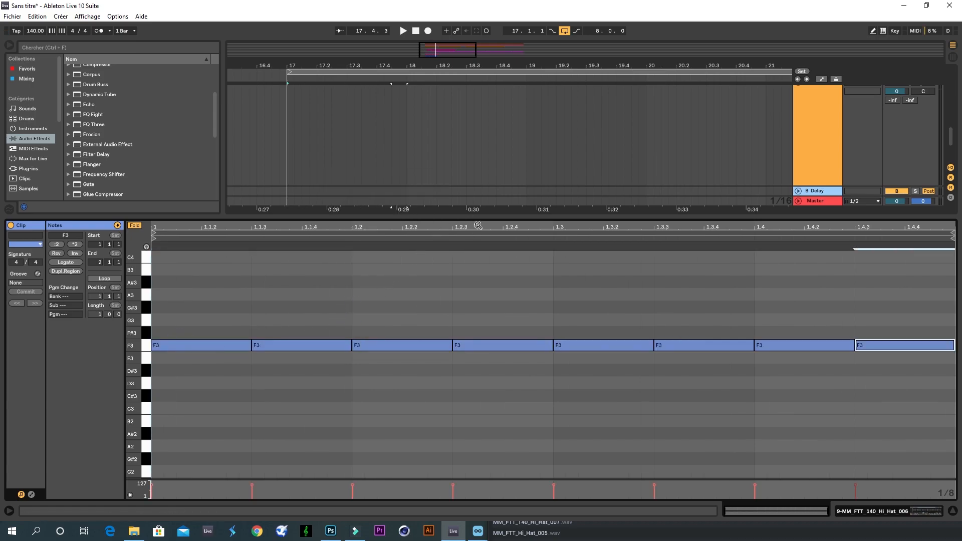
- Solo the MIDI hi-hat track in the arrangement and play its pattern
drag(479, 219, 447, 493)
click(917, 299)
key(space)
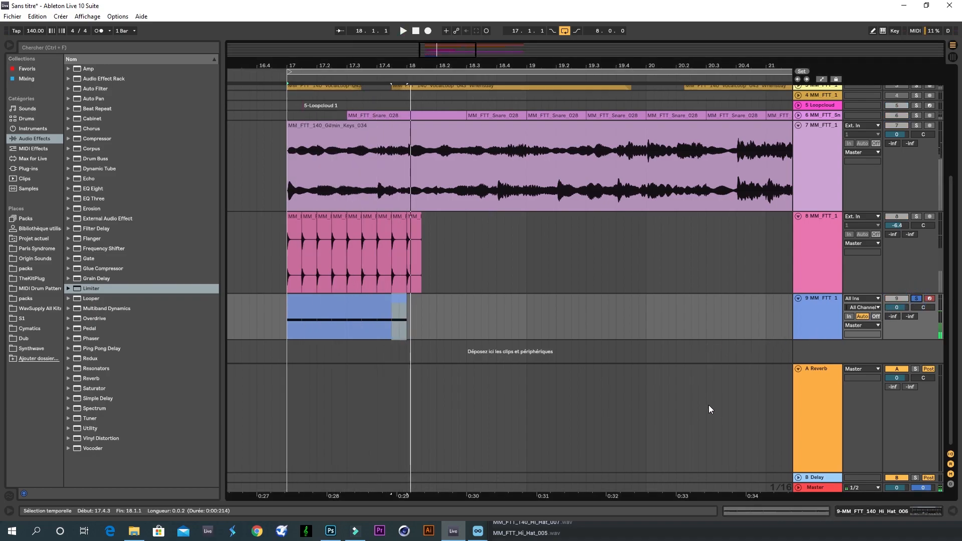
- Transpose all eight notes of the MIDI hi-hat clip down to C3 and play the clip
click(811, 512)
drag(321, 395, 322, 181)
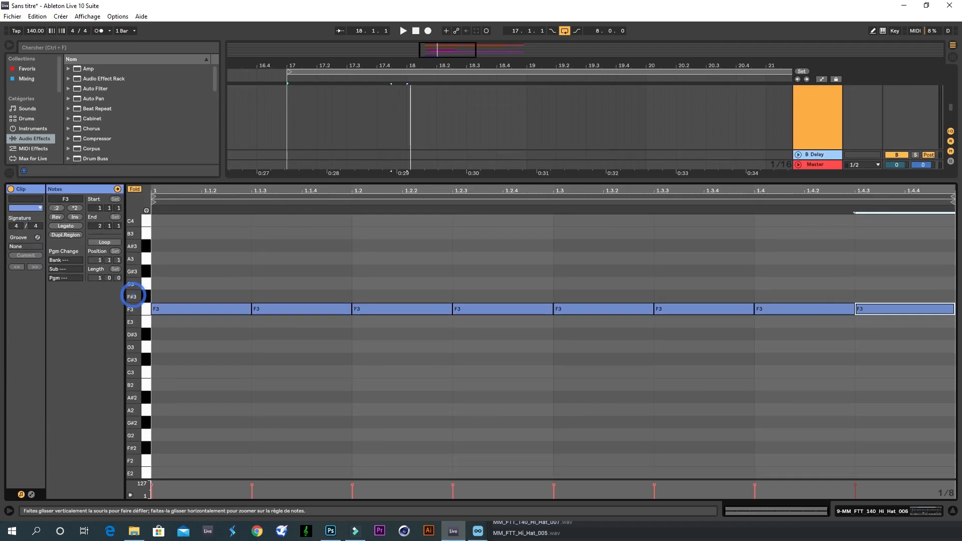
drag(897, 326, 224, 266)
drag(206, 310, 188, 371)
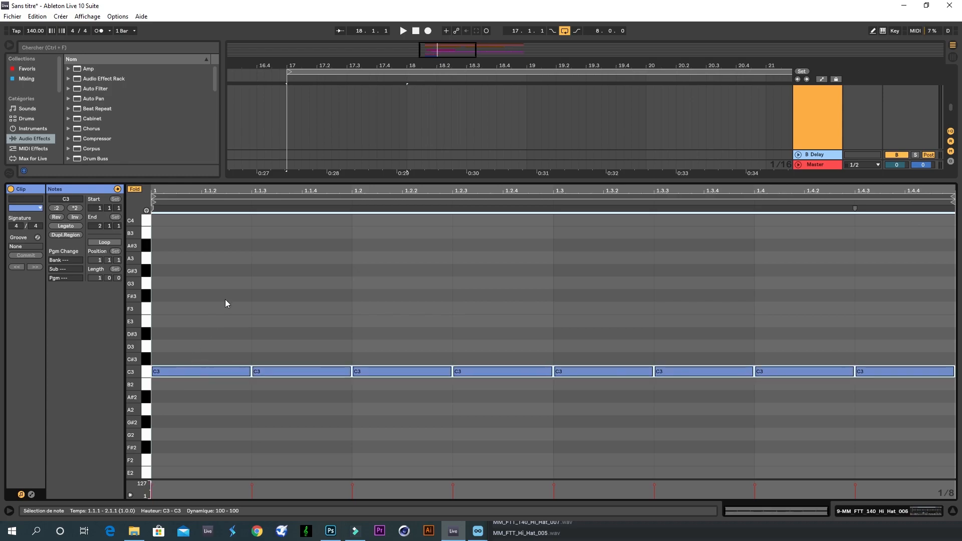
key(space)
- Extend the first audio hi-hat clip over its duplicates to 20.3 and delete the MIDI clip below it
drag(440, 181, 434, 441)
click(301, 224)
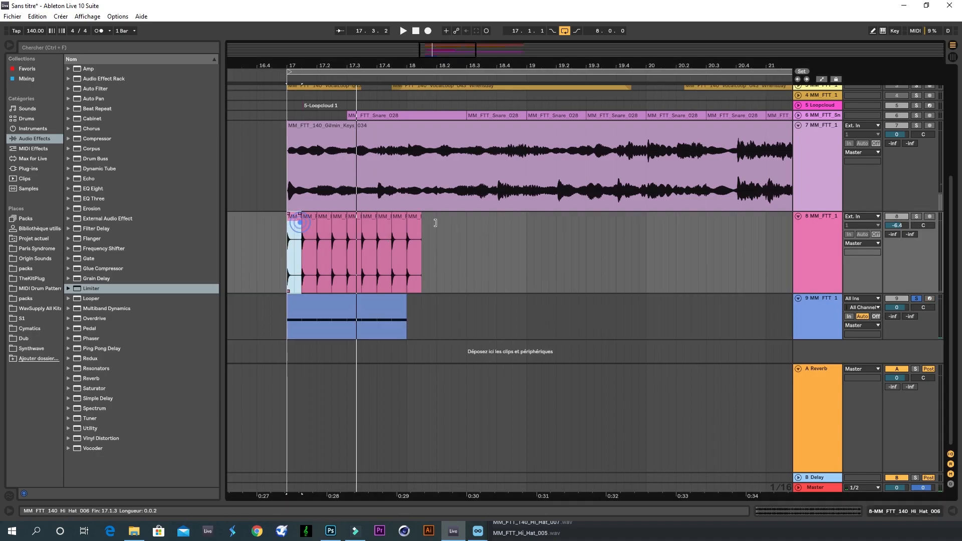
drag(301, 224, 702, 229)
drag(420, 62, 464, 59)
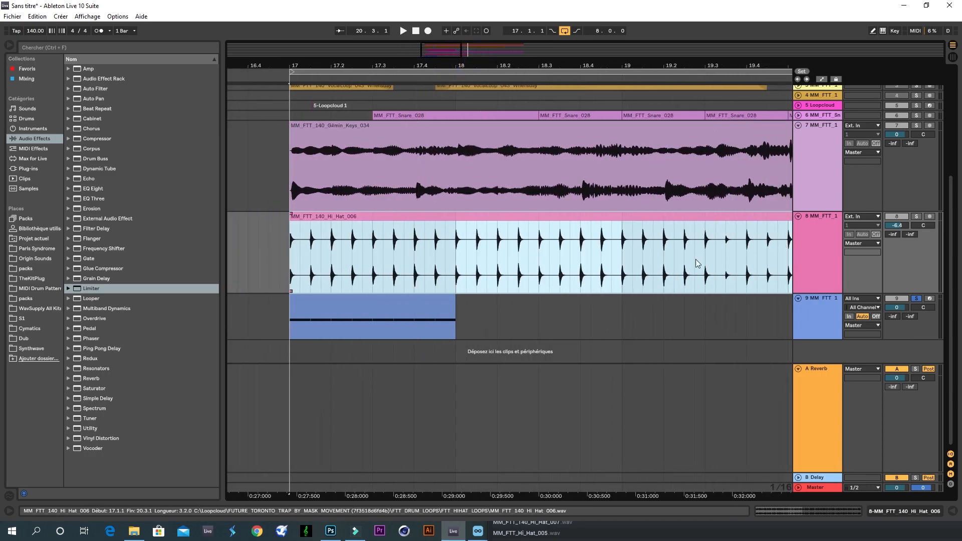
click(430, 308)
key(Delete)
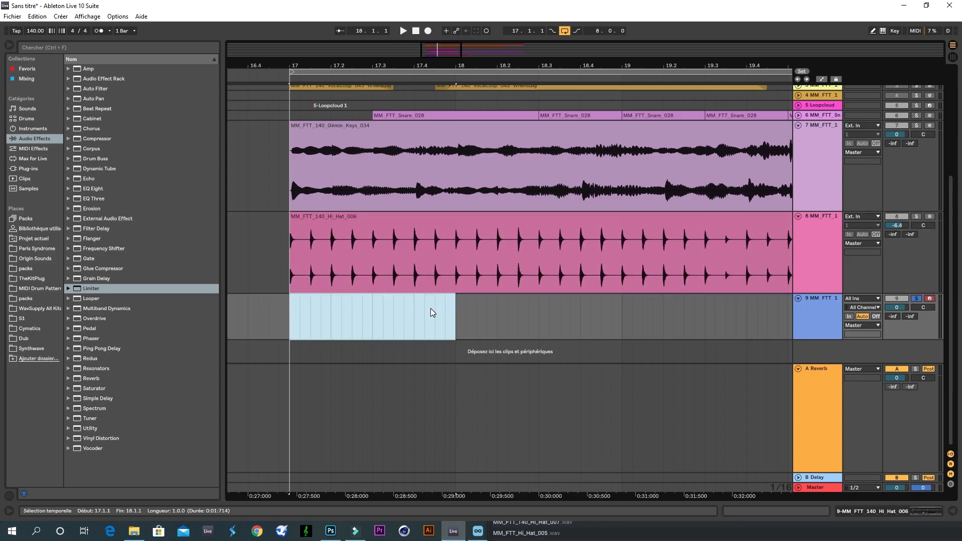
- Set the arrangement loop to the four bars from bar 17 to bar 21
click(400, 71)
drag(413, 68, 364, 56)
drag(615, 484, 307, 46)
key(ctrl+l)
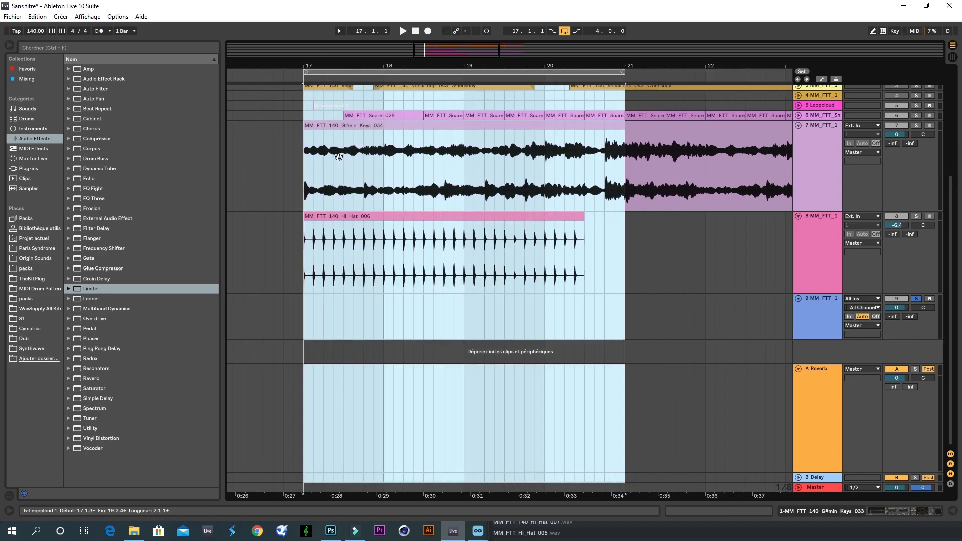
- Lengthen the hi-hat clip to bar 21, take the MIDI track out of solo, and play the full loop
click(565, 314)
drag(582, 223, 628, 229)
key(space)
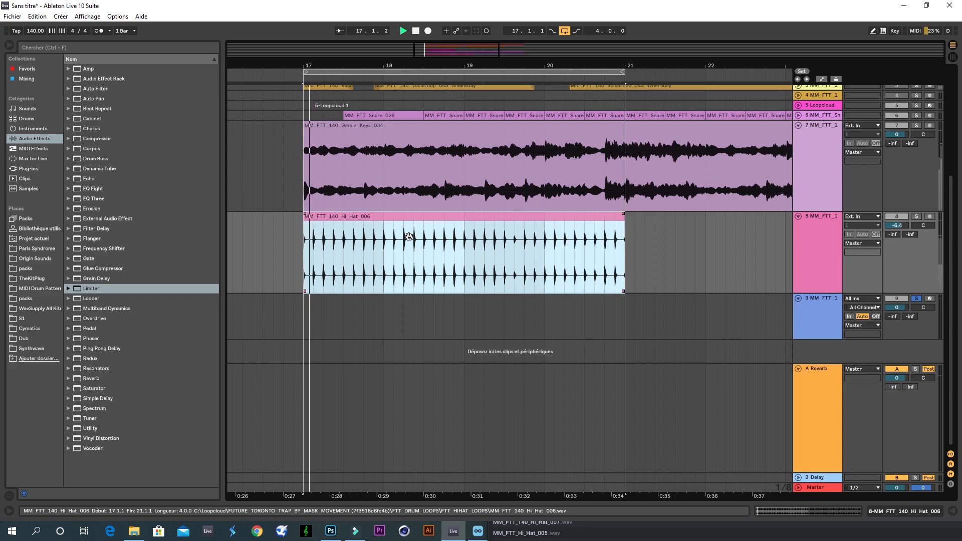
click(914, 299)
key(space)
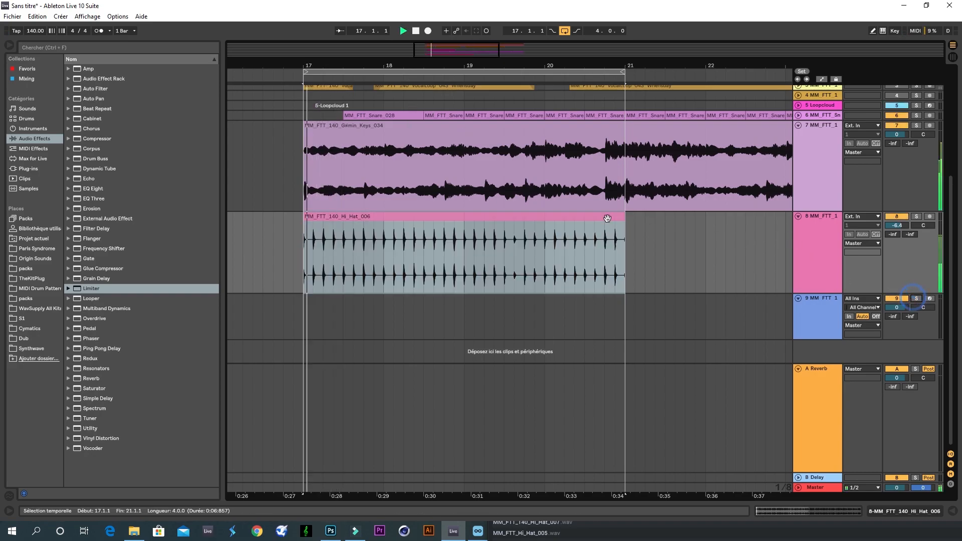
- Try a hi-hat roll by duplicating the sixteenth-note hit at bar 19 seven times
drag(449, 66, 457, 226)
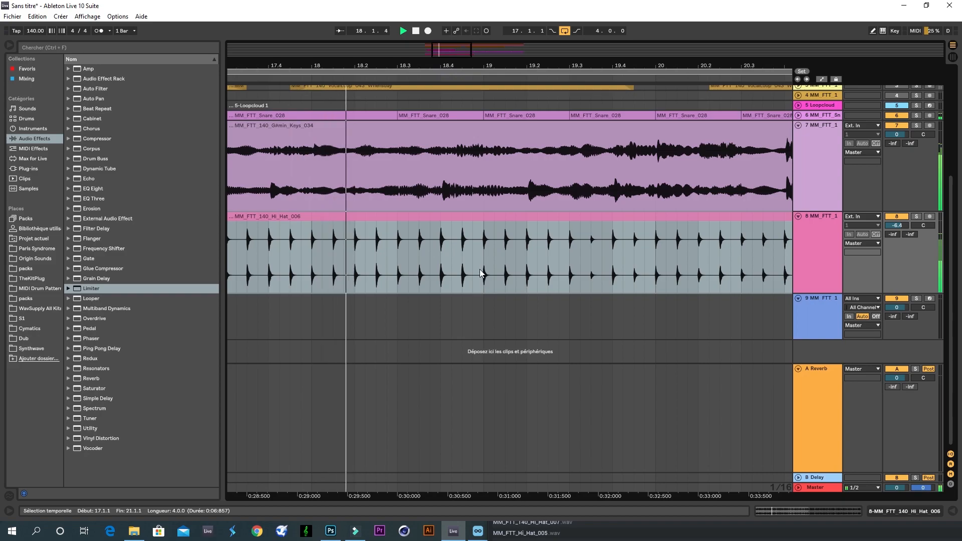
drag(482, 269, 495, 269)
key(ctrl+d)
key(ctrl+d)
key(ctrl+d)
key(ctrl+d)
key(ctrl+d)
key(ctrl+d)
key(ctrl+d)
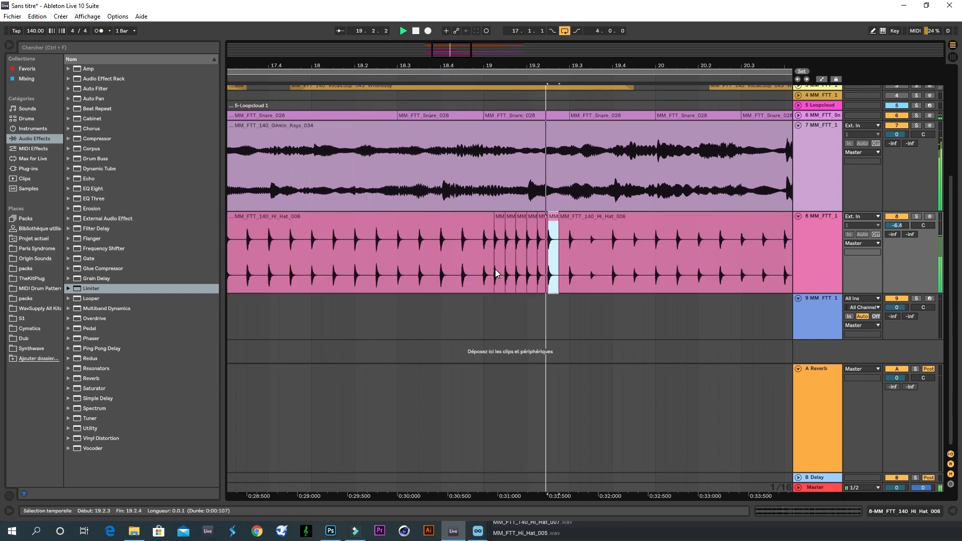
- Undo the hi-hat roll duplicates placed after bar 19
key(ctrl+z)
key(ctrl+z)
key(ctrl+z)
key(ctrl+z)
key(ctrl+z)
key(ctrl+z)
key(ctrl+z)
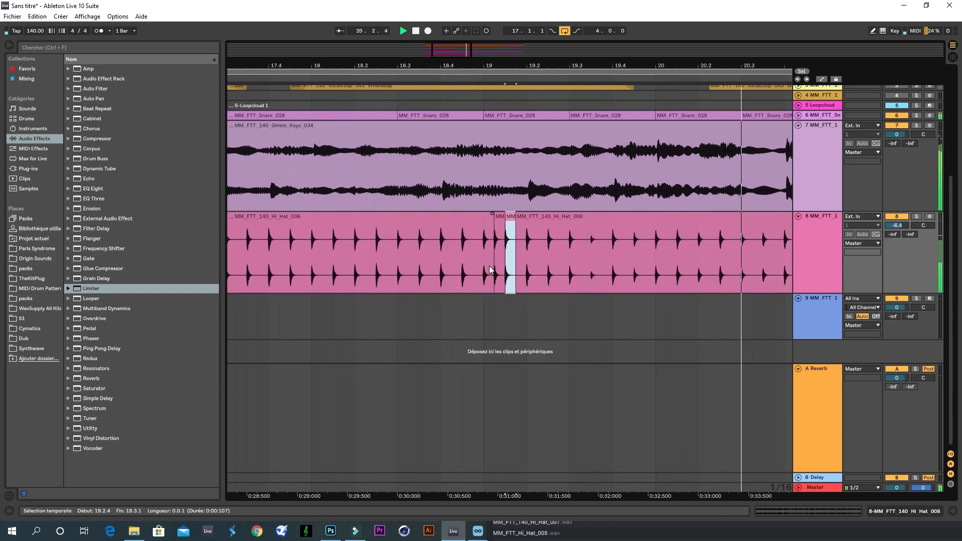
- Duplicate the sixteenth-note hi-hat hit at 18.3.3 five times to form a roll up to bar 19
drag(419, 263, 430, 263)
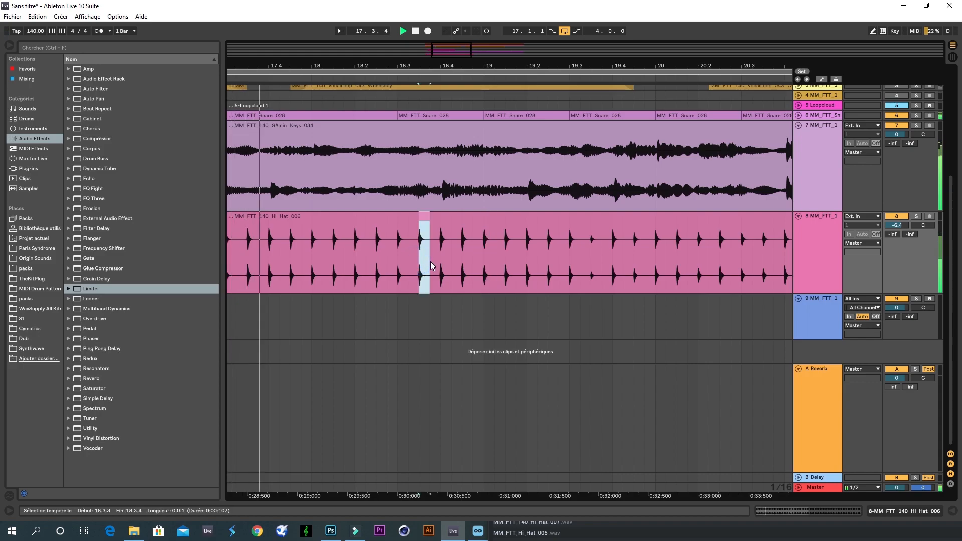
key(ctrl+d)
key(ctrl+d)
key(ctrl+d)
key(ctrl+d)
key(ctrl+d)
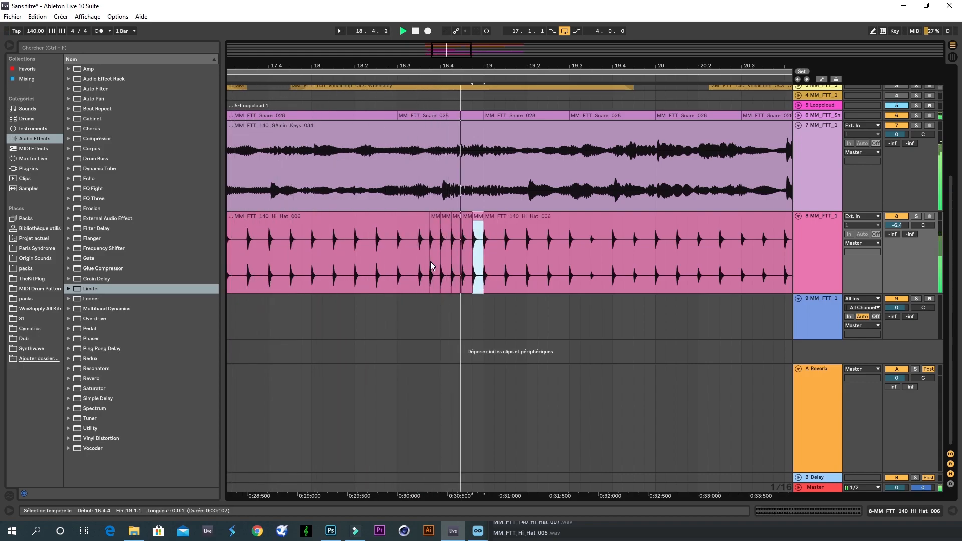
- Duplicate the thirty-second-note hi-hat hit at 20.4.3 into a fast roll up to bar 21, deleting the copy past the bar line
drag(684, 61, 393, 66)
drag(510, 69, 501, 71)
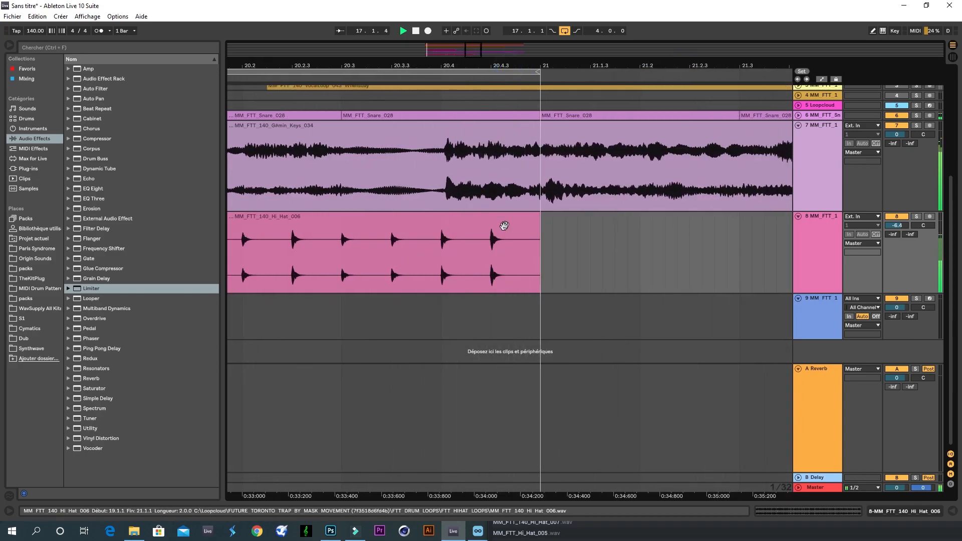
mouse_move(498, 272)
mouse_down()
mouse_move(489, 275)
mouse_move(506, 271)
mouse_move(488, 267)
mouse_move(501, 271)
mouse_up()
key(ctrl+d)
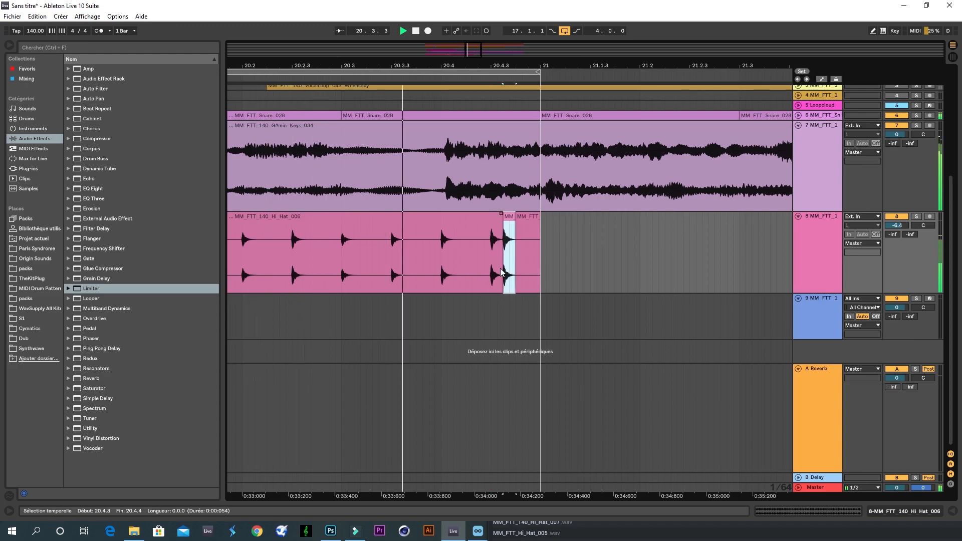
key(ctrl+d)
key(ctrl+d)
key(ctrl+d)
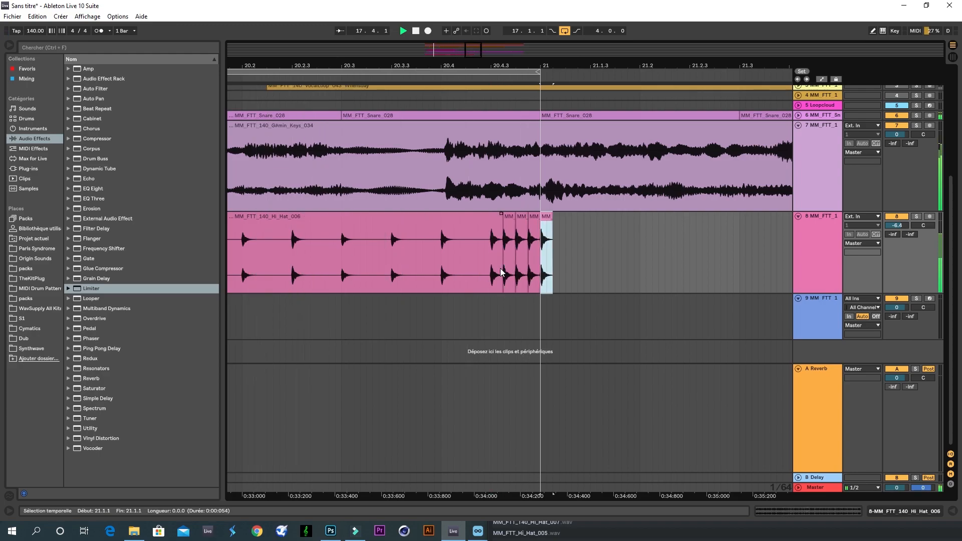
key(Delete)
- Duplicate the four-bar hi-hat pattern into bars 21 to 25 and extend the loop to bar 25
drag(453, 66, 451, 15)
drag(550, 267, 369, 255)
key(ctrl+d)
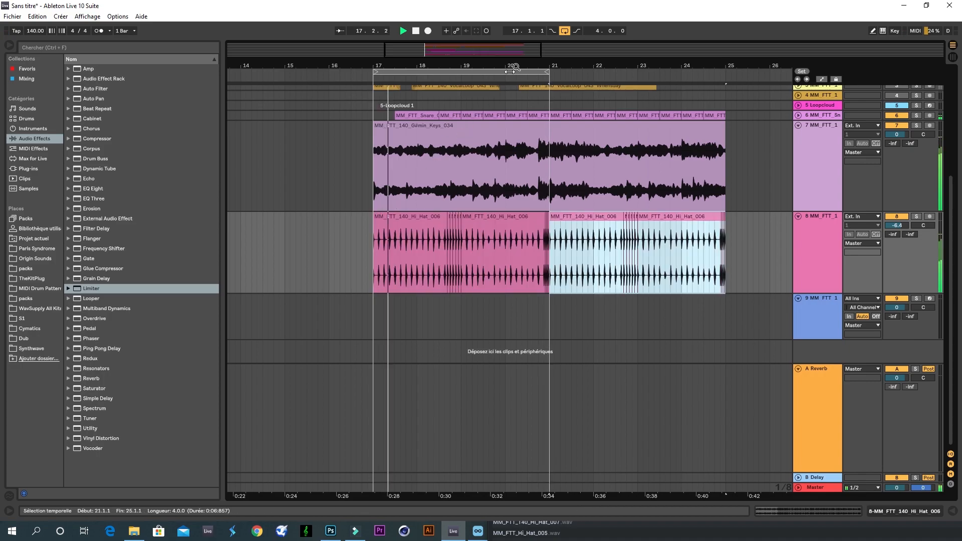
drag(549, 72, 726, 72)
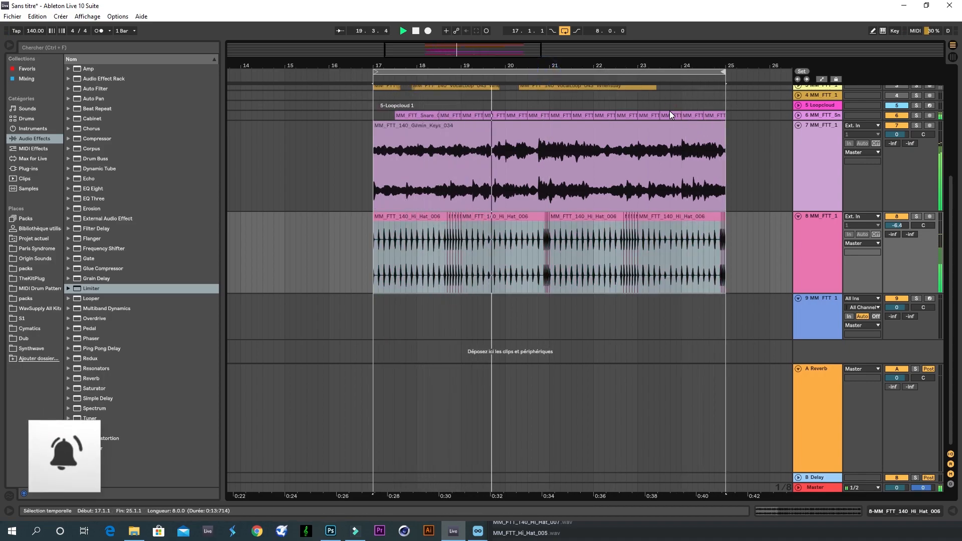
- Add a Reverb to the hi-hat track and set its Dry/Wet to 4%
double_click(831, 218)
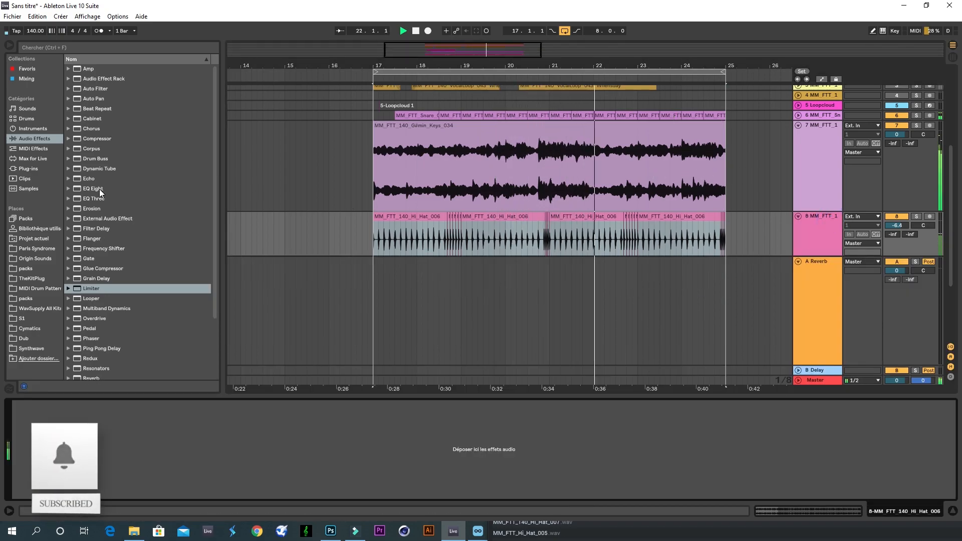
scroll(103, 191, down, 3)
drag(91, 304, 90, 438)
drag(253, 486, 253, 497)
- Add an EQ Three after the Reverb on the hi-hat track
scroll(85, 193, up, 1)
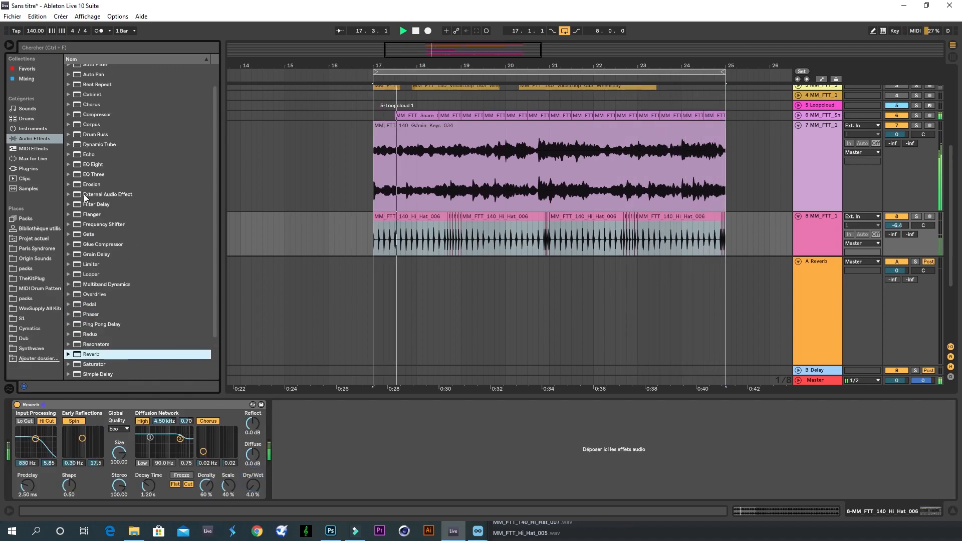
mouse_move(93, 174)
mouse_down()
mouse_move(199, 328)
mouse_move(322, 431)
mouse_up()
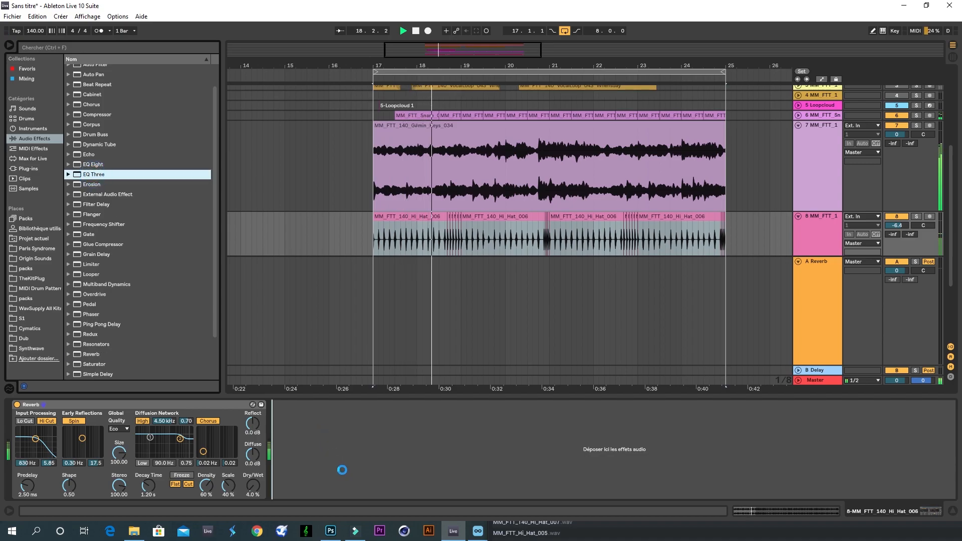
- Add EQ Three after the Reverb on the hi-hat track, with gains of -39.8 dB low, -7.97 dB mid and -3.84 dB high
drag(311, 432, 335, 437)
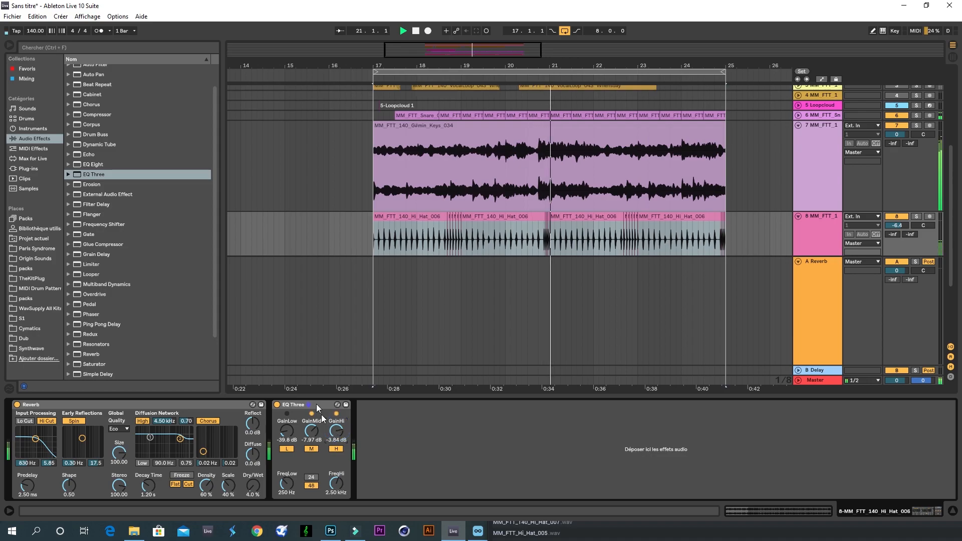
- Fold the hi-hat track and the keys track in the arrangement
scroll(299, 251, down, 5)
scroll(766, 231, up, 1)
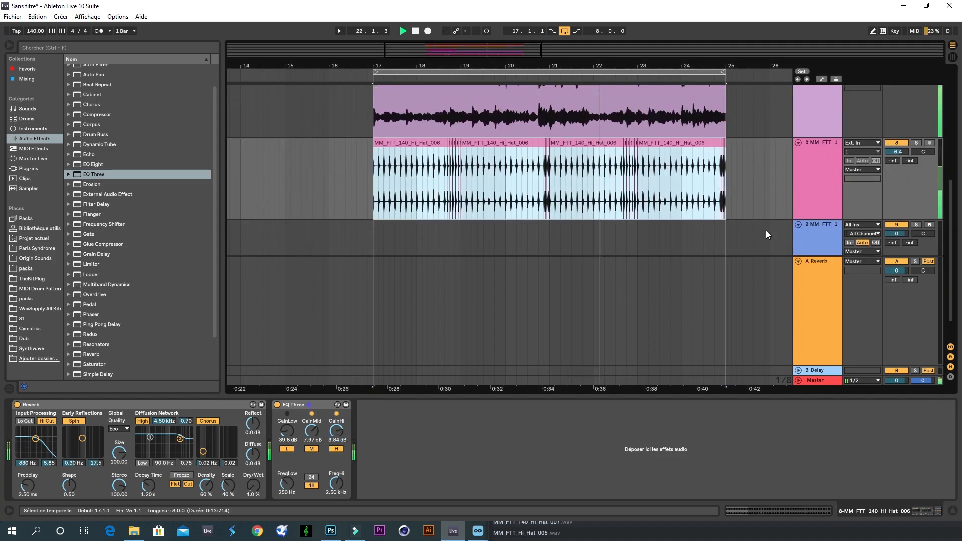
scroll(766, 234, up, 2)
click(799, 206)
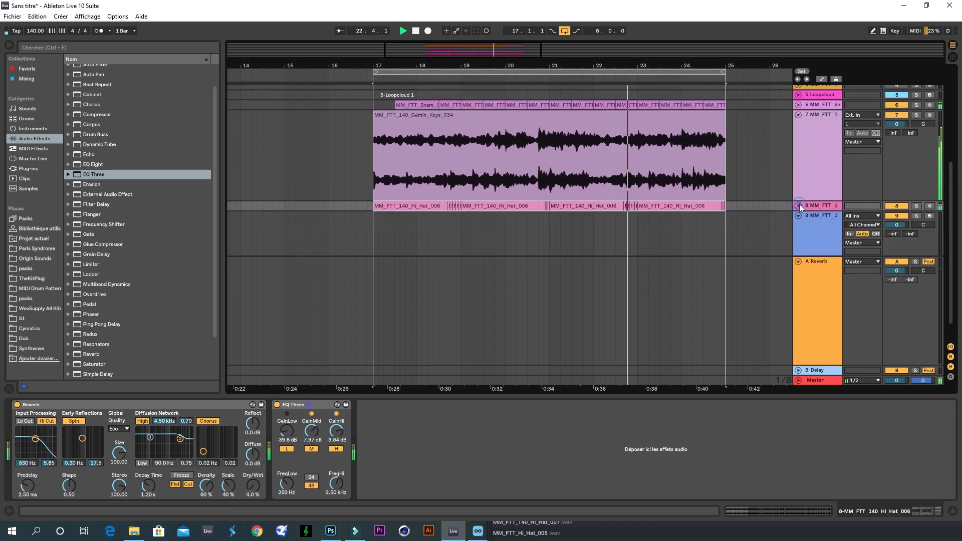
click(798, 116)
- Insert a new MIDI track and place it directly below the hi-hat audio track, above the existing MM_FTT MIDI track
click(808, 134)
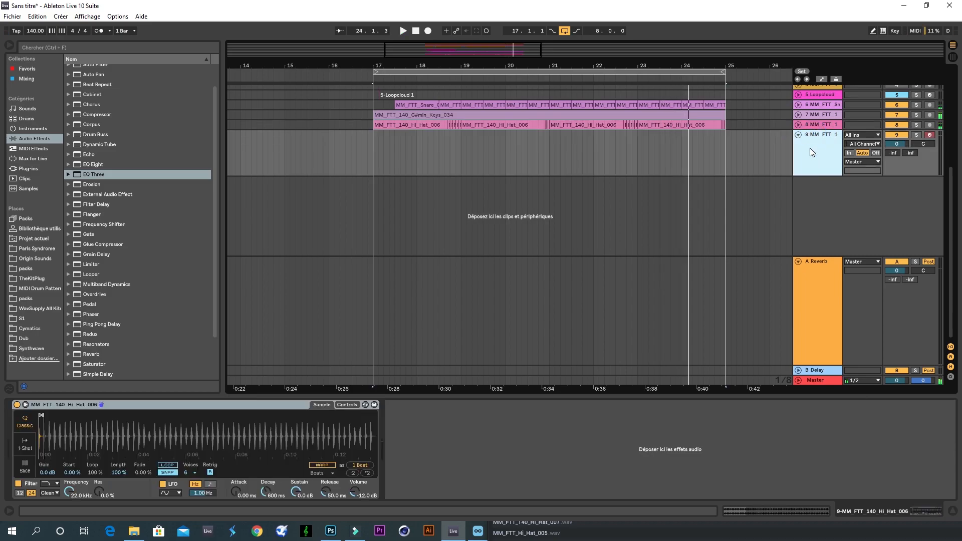
key(ctrl+shift+t)
drag(824, 187, 817, 145)
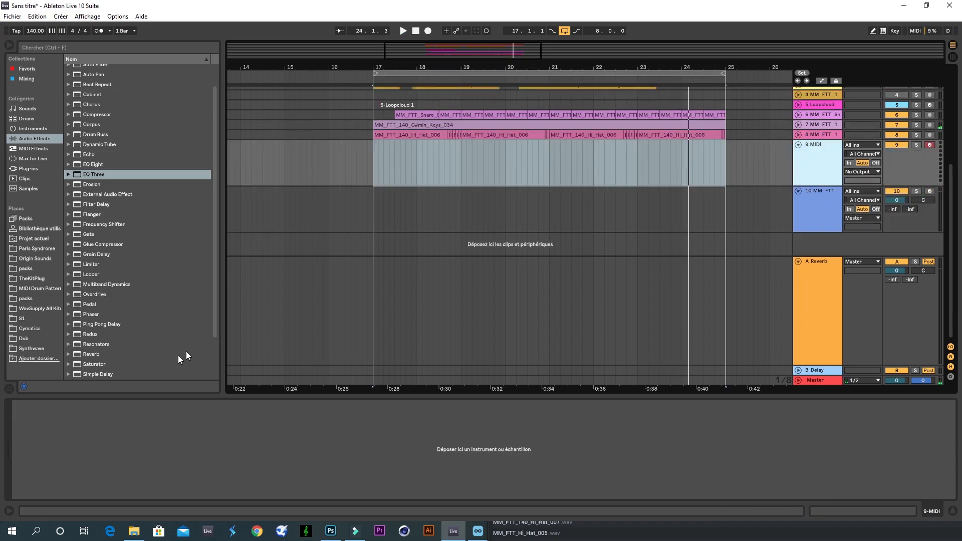
- Search both packs folders in the browser for "mira"
click(22, 300)
scroll(93, 223, down, 3)
scroll(83, 149, up, 3)
scroll(96, 188, down, 1)
click(97, 48)
text(mira)
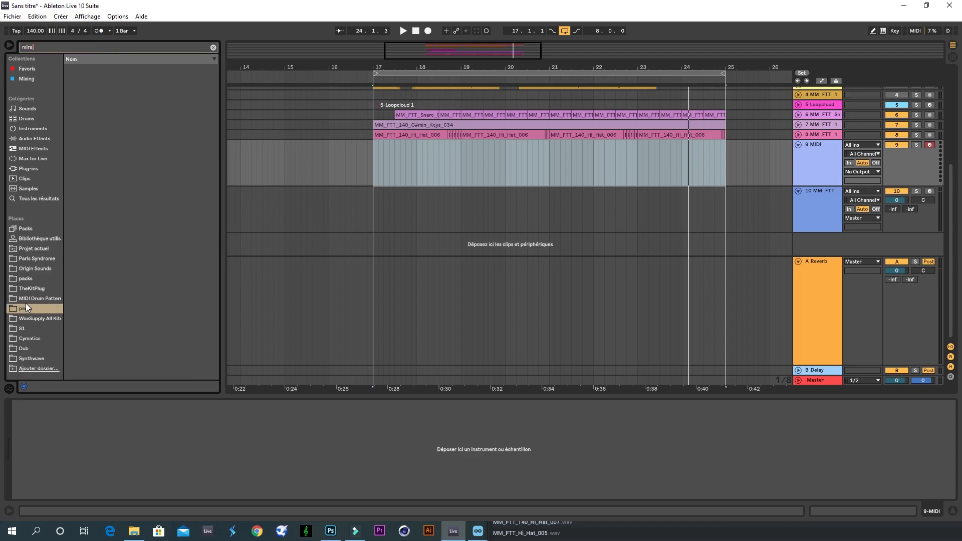
click(24, 279)
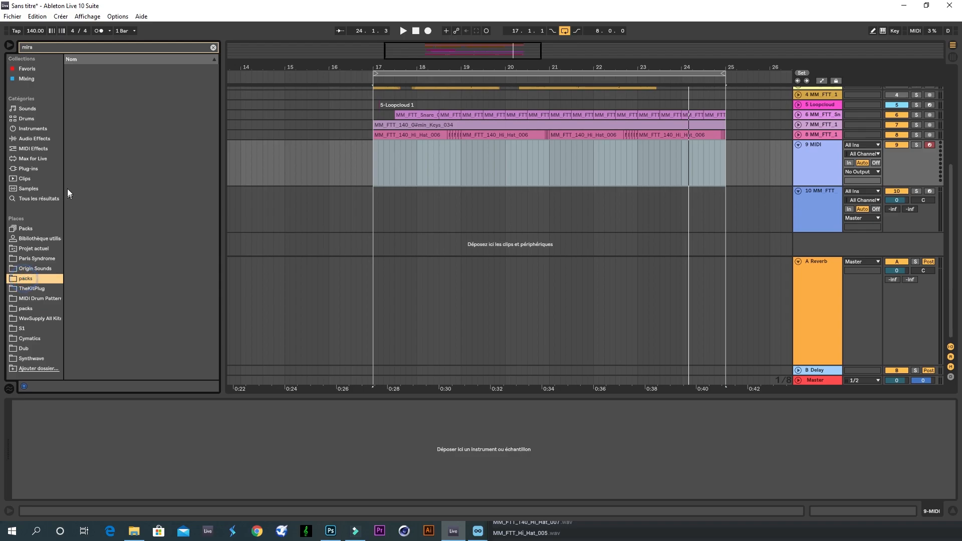
- Search the packs folders for "Nick", clear the search and look through the list of sample packs
click(214, 47)
text(Nlck)
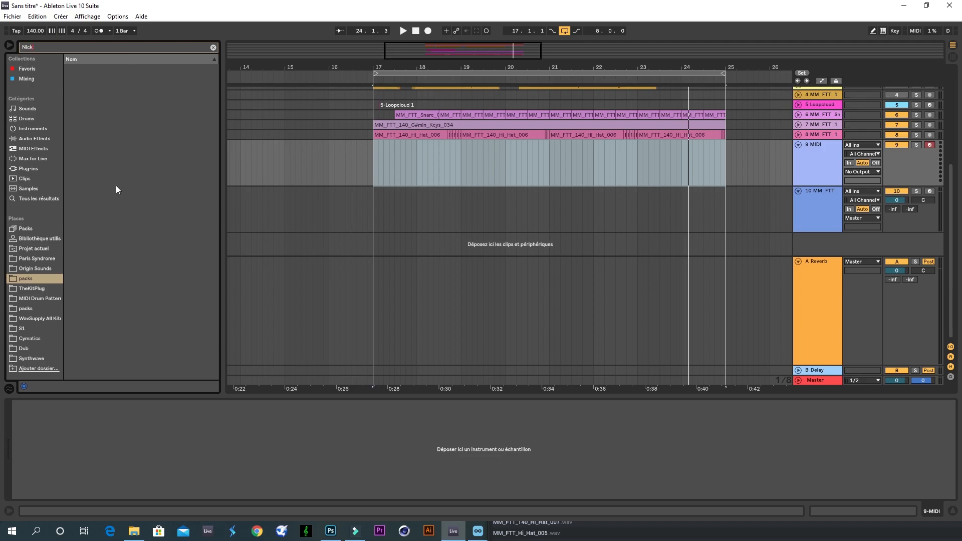
click(26, 309)
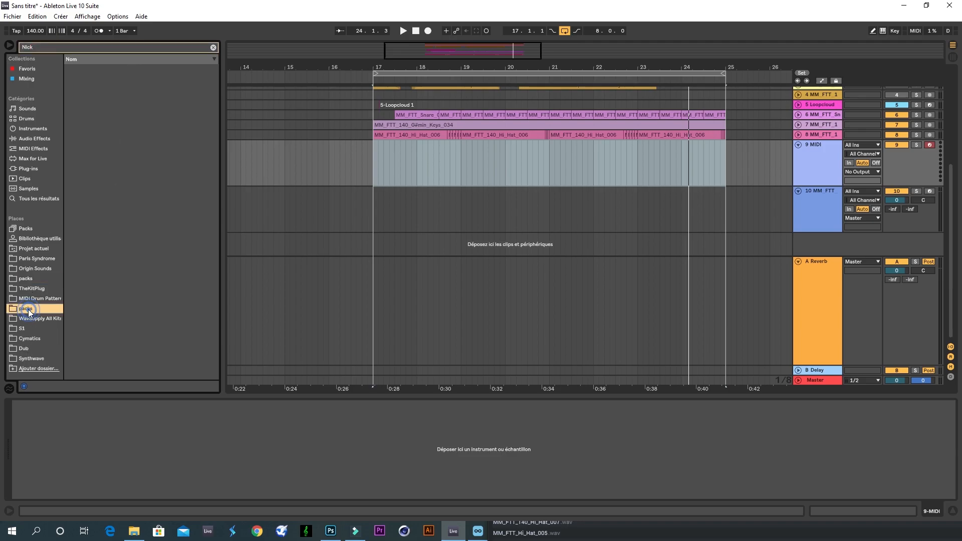
click(213, 47)
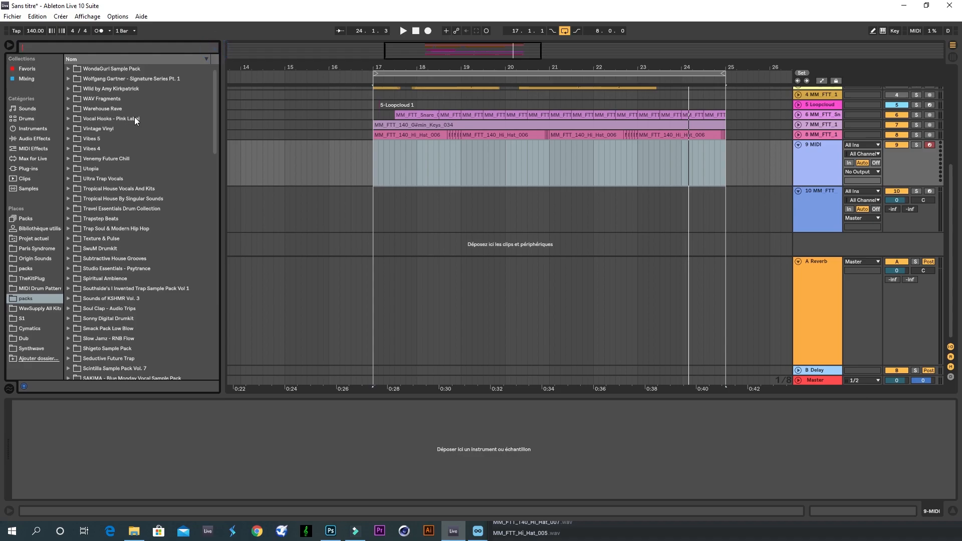
scroll(128, 155, down, 15)
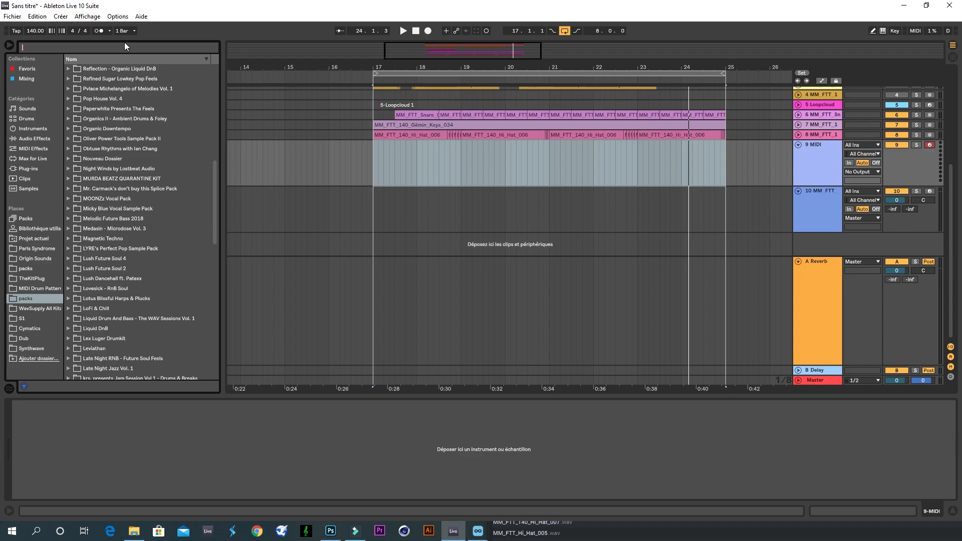
- Search the packs folder for "808", expand MURDA BEATZ QUARANTINE KIT and clear the search to show its full contents
text(808)
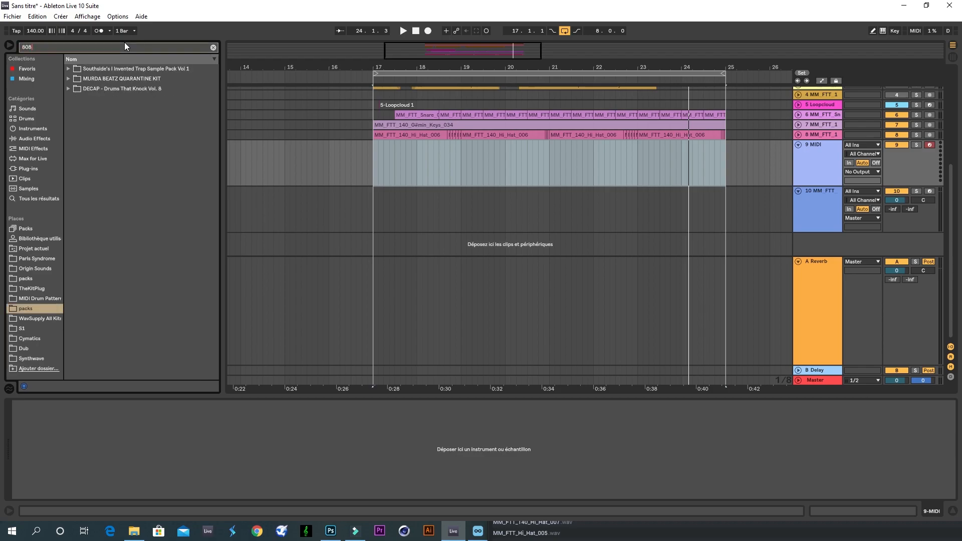
click(69, 79)
click(75, 89)
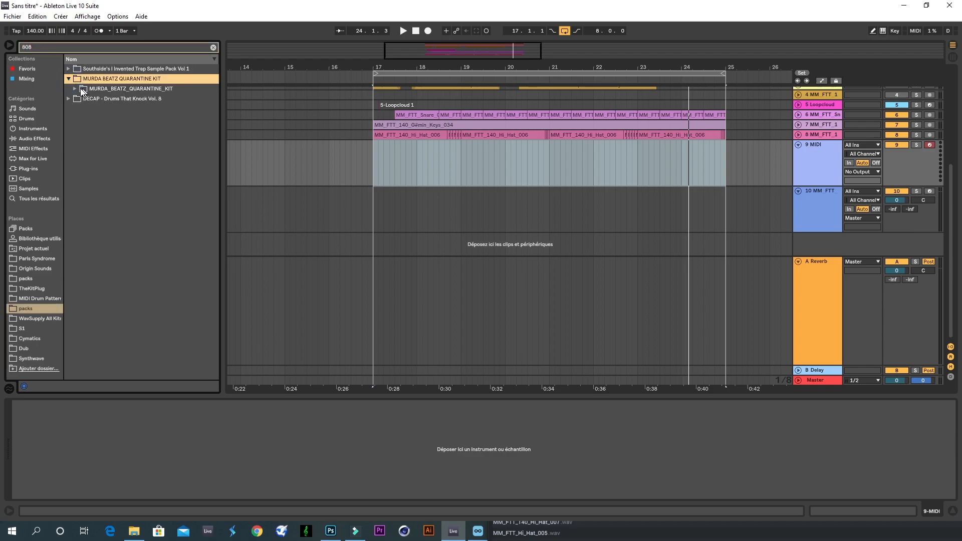
click(111, 79)
click(214, 47)
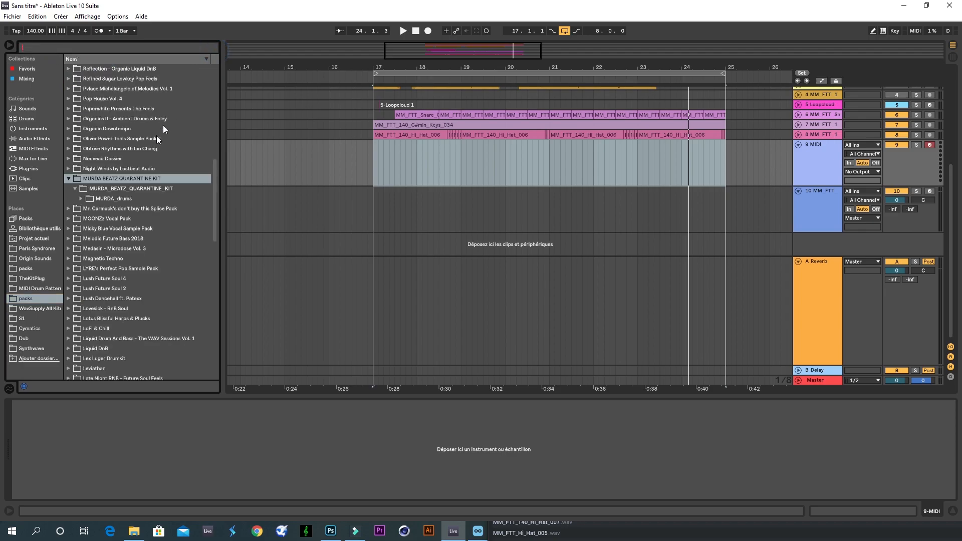
- Open the KICKS folder inside MURDA_drums and preview MURDA_KICK_WFH.wav
click(81, 198)
click(87, 228)
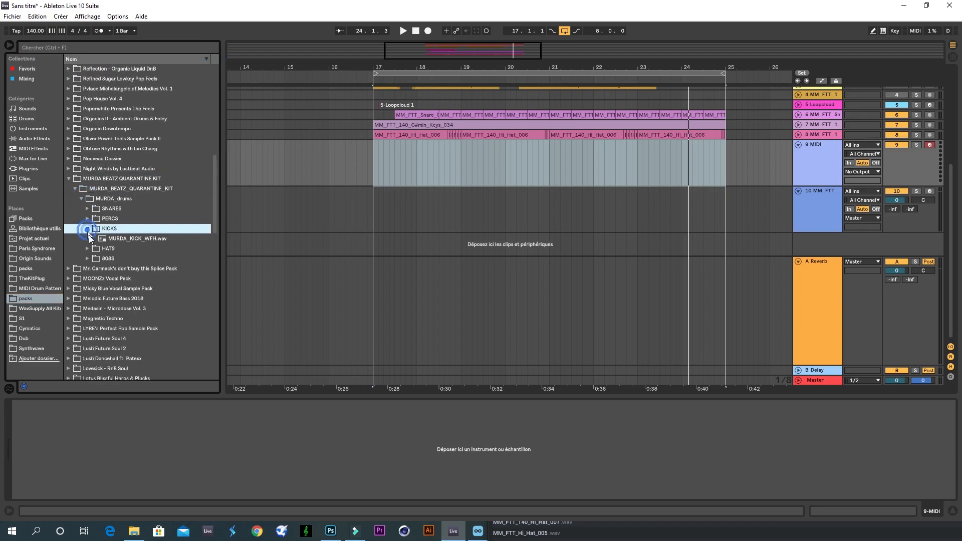
click(98, 241)
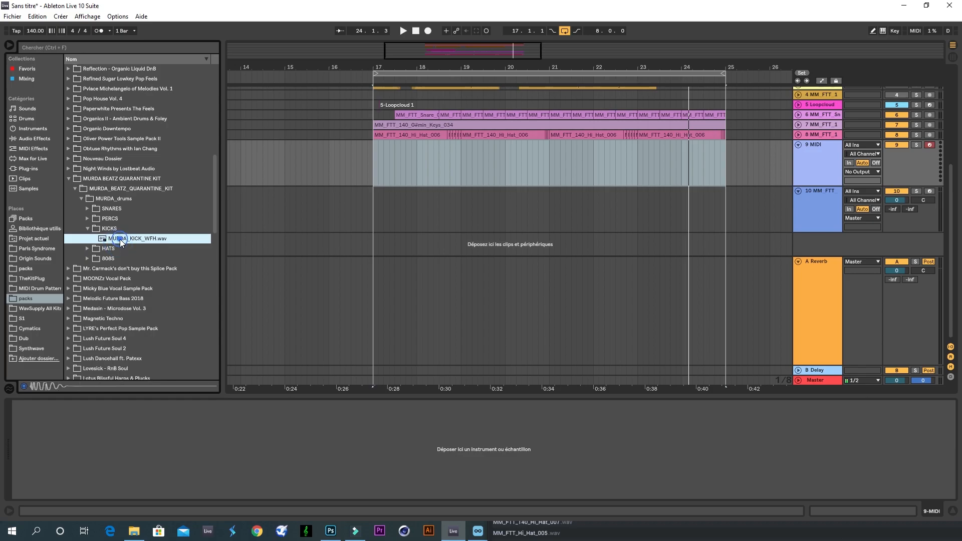
- Load MURDA_KICK_WFH.wav directly onto the new MIDI track as a Simpler instrument
click(819, 149)
drag(167, 239, 82, 476)
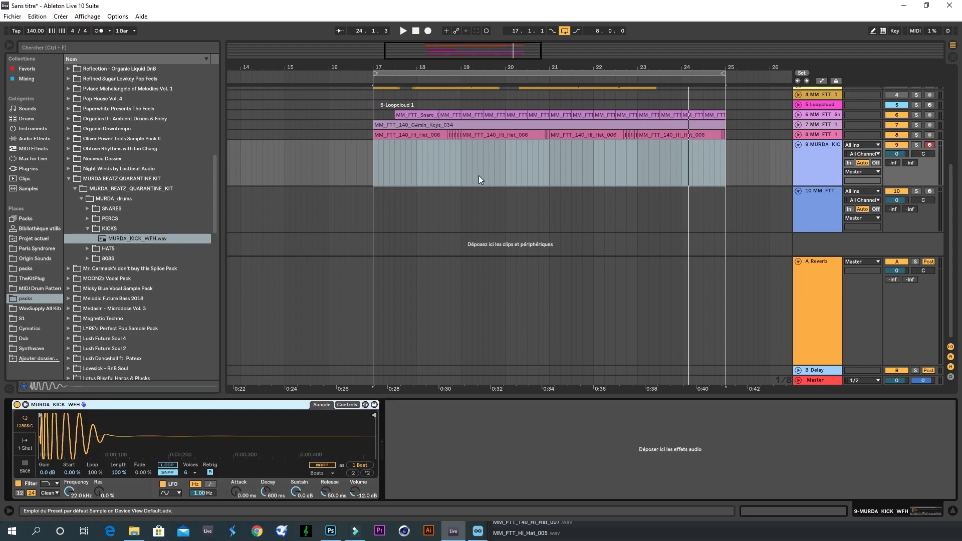
- Create an empty two-bar MIDI clip on the kick track from bar 17 to bar 19
drag(549, 171, 374, 170)
key(ctrl+2)
key(ctrl+shift+m)
- Start playback and shorten the arrangement loop to the two bars from 17 to 19
key(space)
drag(725, 75, 460, 74)
scroll(394, 63, up, 4)
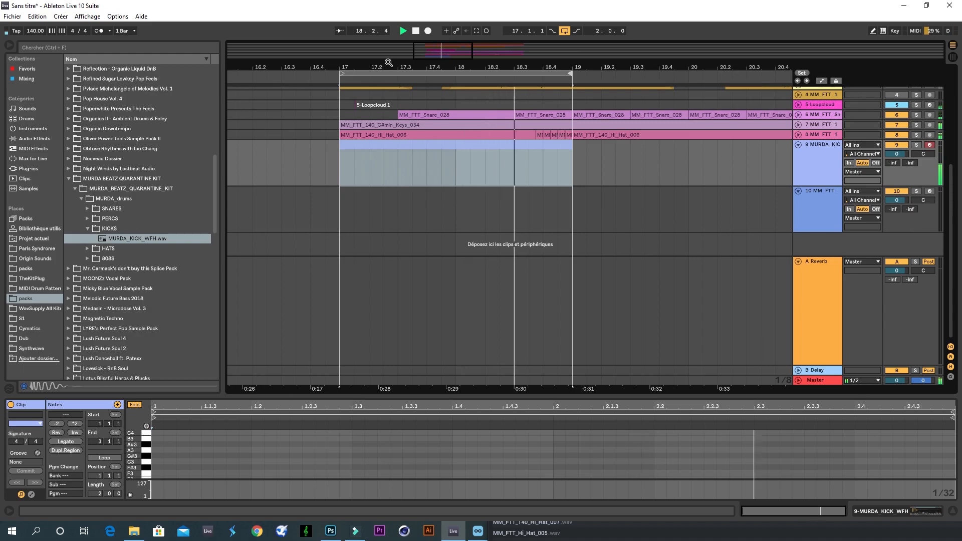
- Try the 606 Core Kit on the kick track in place of the Simpler, and undo loading it
click(882, 511)
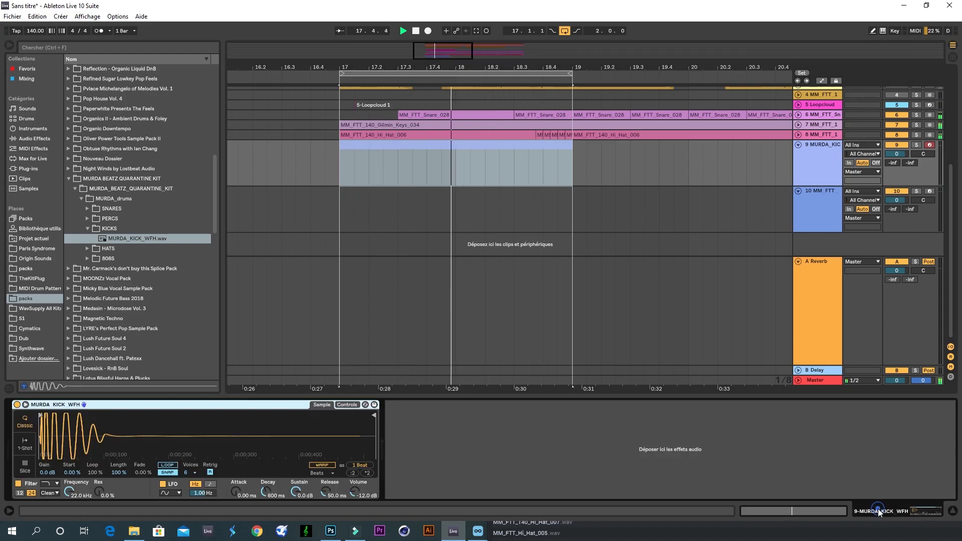
click(27, 123)
drag(94, 434, 96, 412)
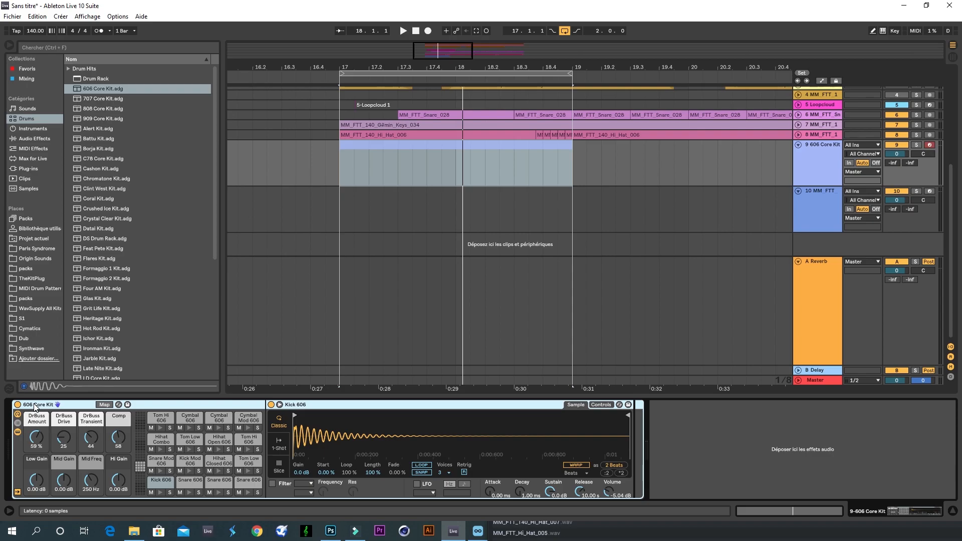
key(ctrl+z)
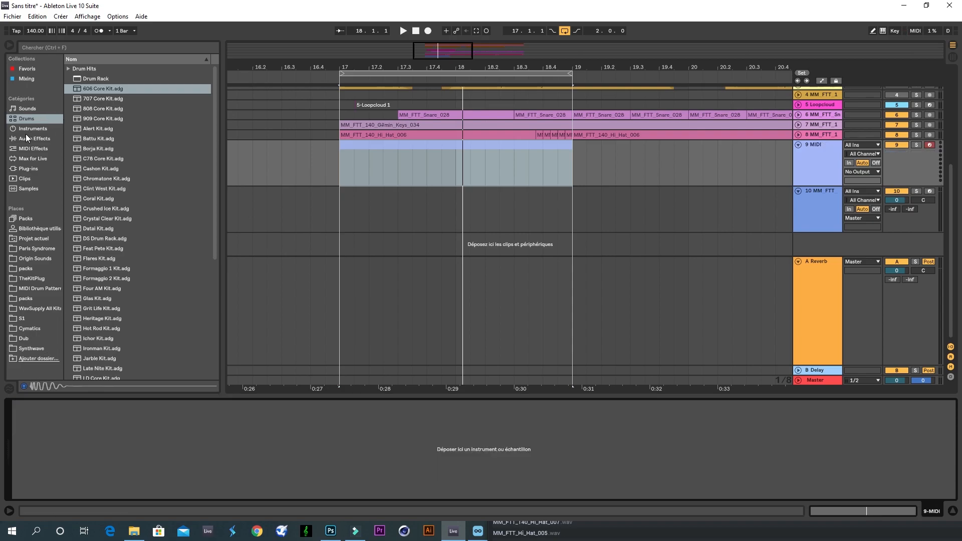
- Load an empty Drum Rack on the MIDI track and put MURDA_KICK_WFH.wav from the packs folder on its C1 pad
click(29, 129)
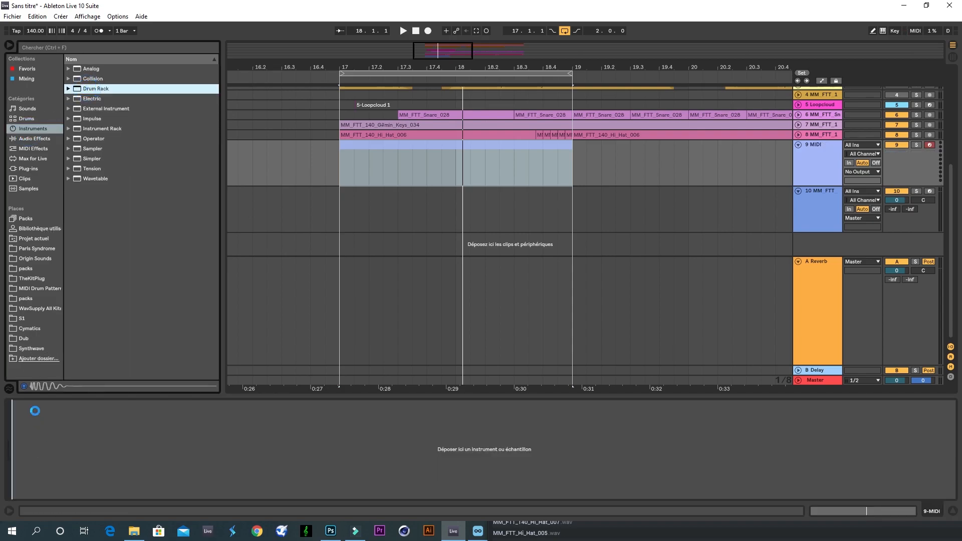
drag(35, 413, 29, 407)
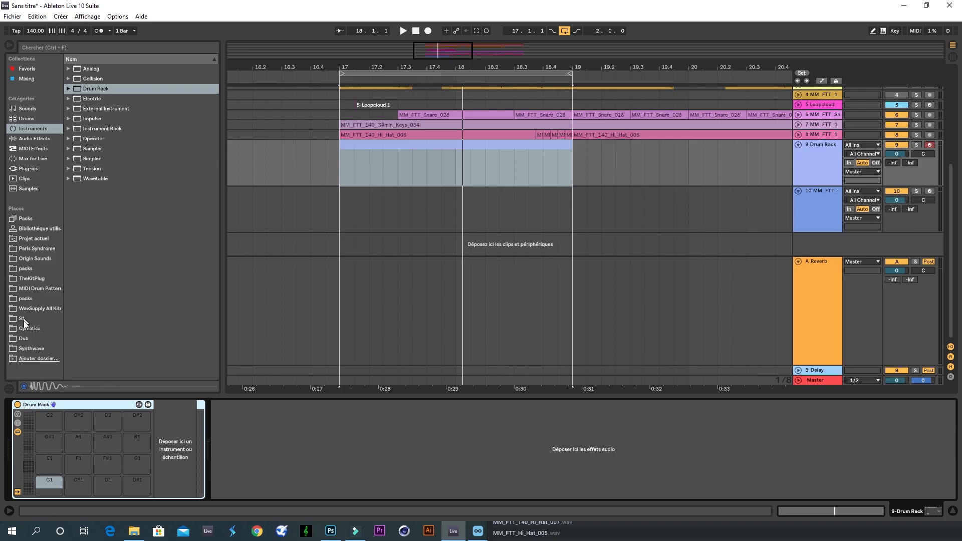
click(23, 298)
drag(126, 239, 43, 492)
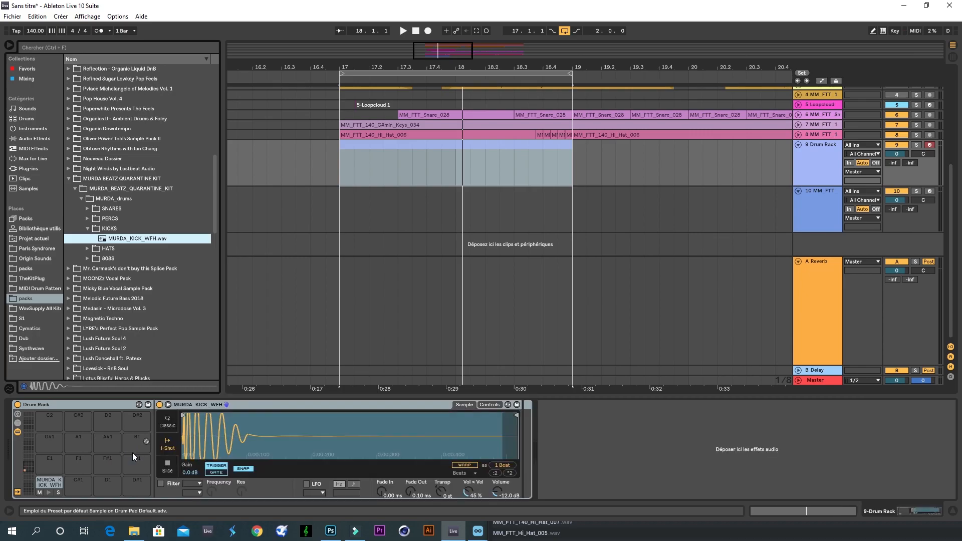
- Run the two-bar loop and lay down a first kick pattern in the Drum Rack clip
key(space)
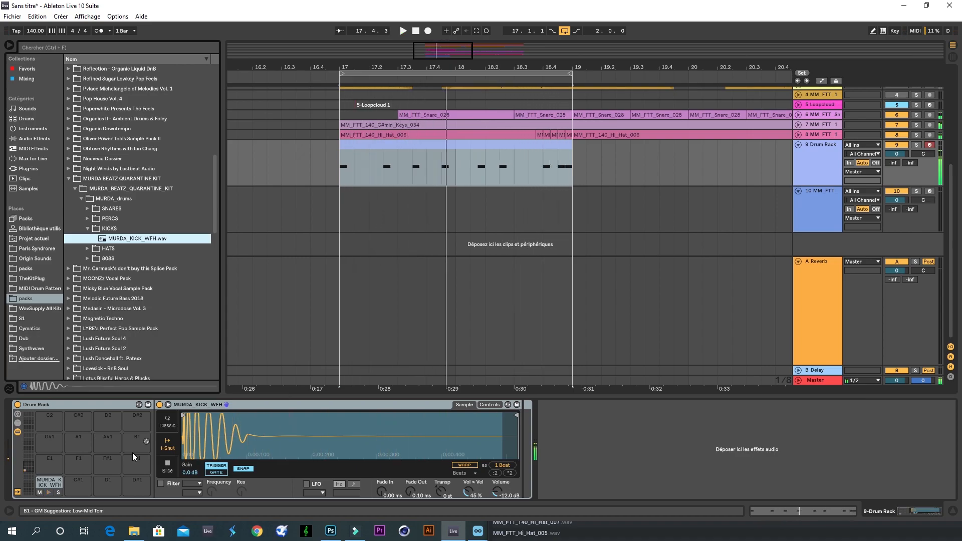
- Enlarge the Drum Rack track and lay down a new two-bar kick pattern with hits at 17.1, 17.4, 18.3.3 and 18.4.3
click(820, 188)
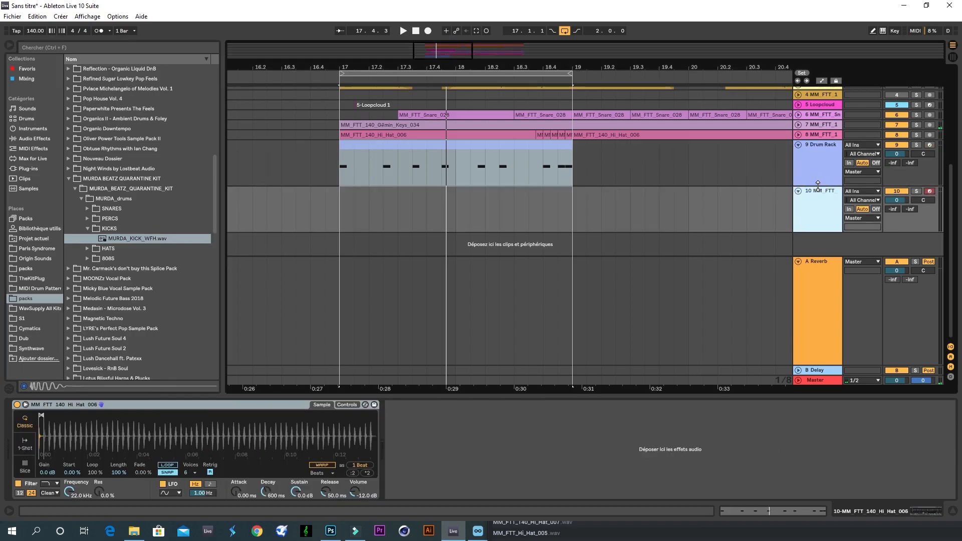
drag(818, 186, 809, 250)
click(462, 149)
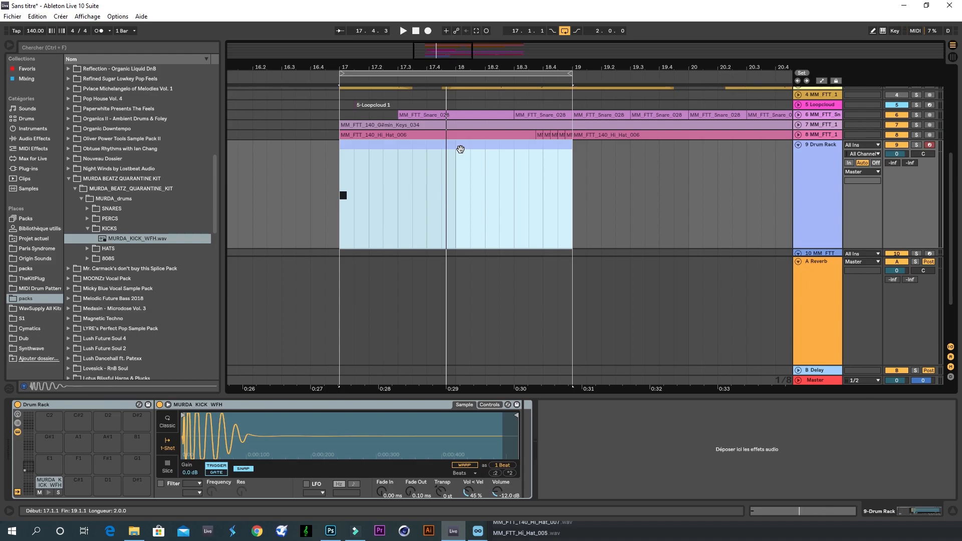
key(space)
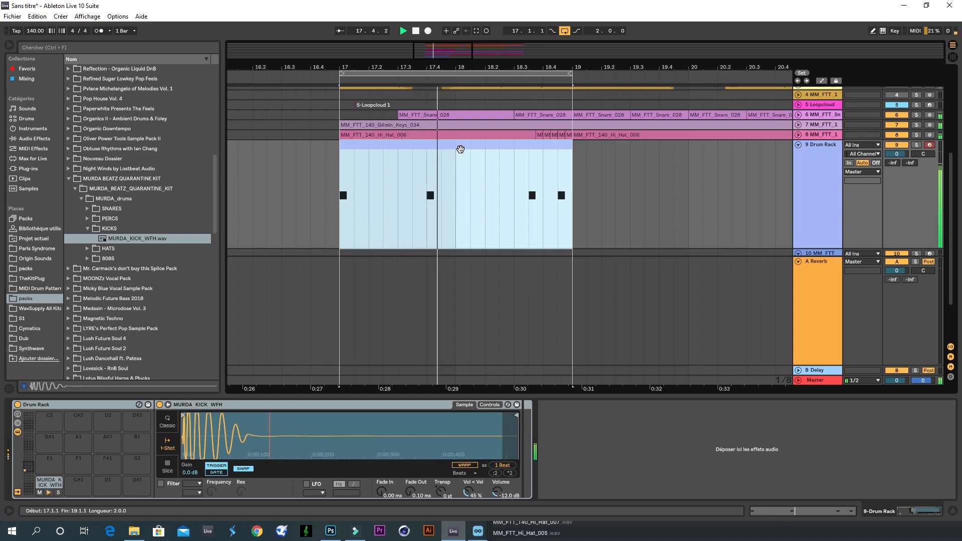
- Duplicate the two-bar kick clip to bars 19–21 and extend the loop to four bars
click(460, 149)
key(ctrl+d)
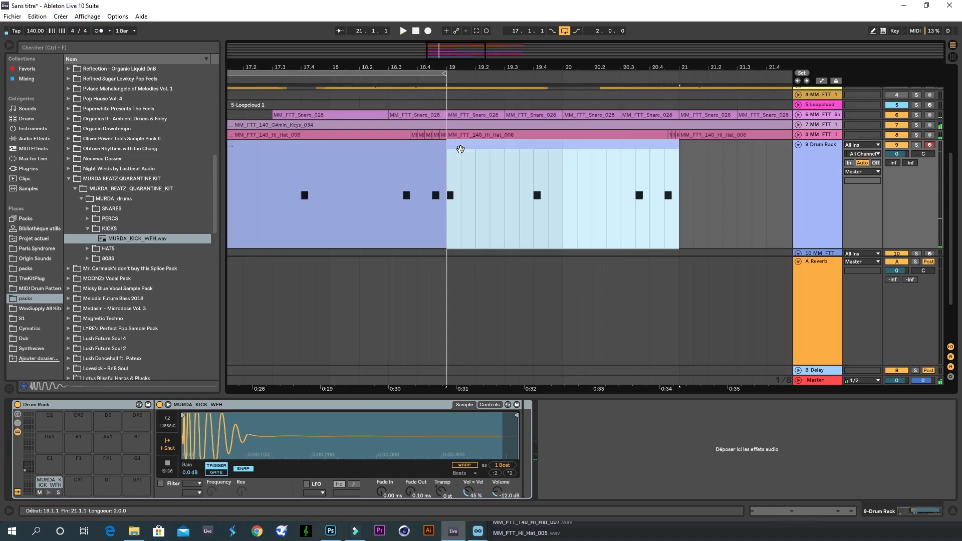
drag(420, 69, 586, 105)
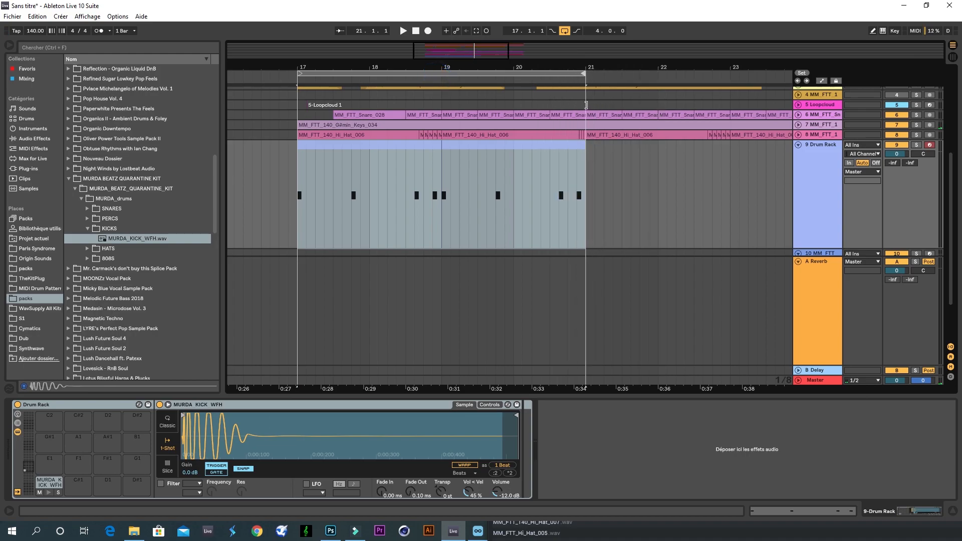
- Play the four-bar loop and set the kick sample's volume to -6 dB
scroll(578, 185, up, 6)
scroll(579, 186, down, 4)
click(578, 186)
scroll(576, 192, down, 4)
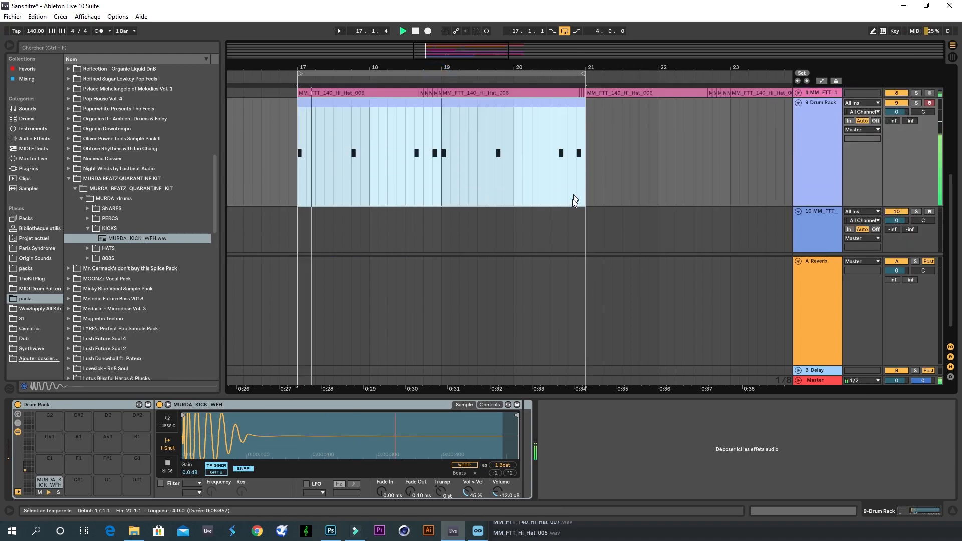
click(498, 495)
text(-6)
key(Return)
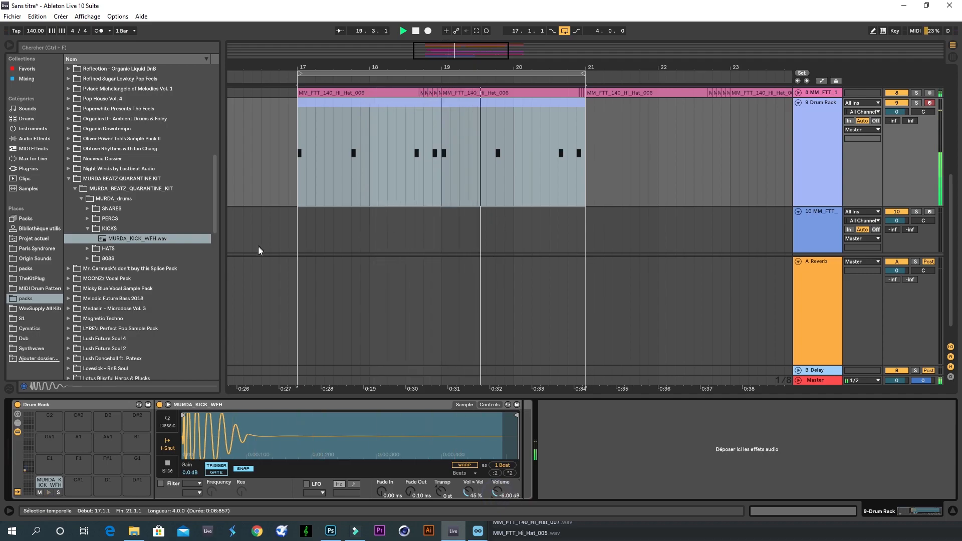
- Duplicate the four-bar kick section to bars 21–25 and extend the loop to eight bars
click(442, 104)
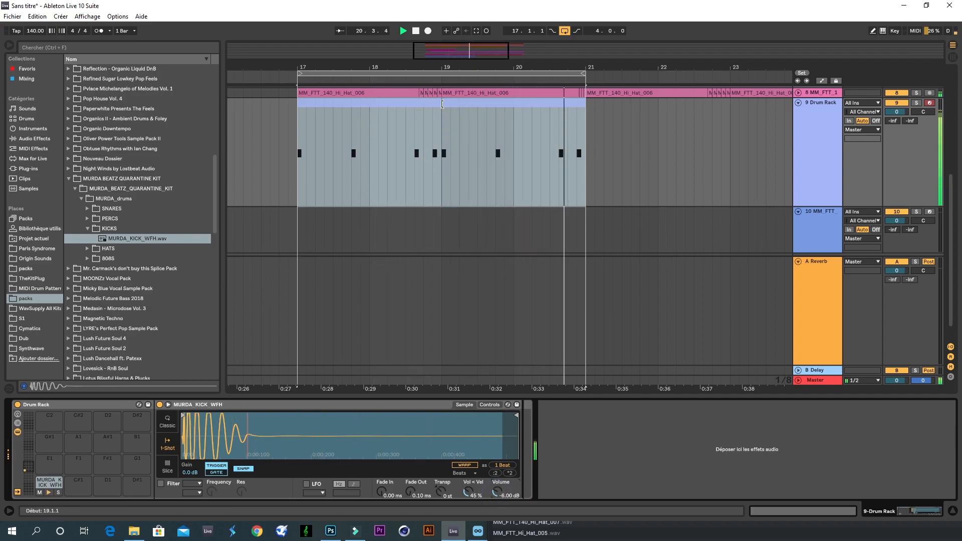
drag(588, 198, 416, 178)
drag(588, 188, 297, 177)
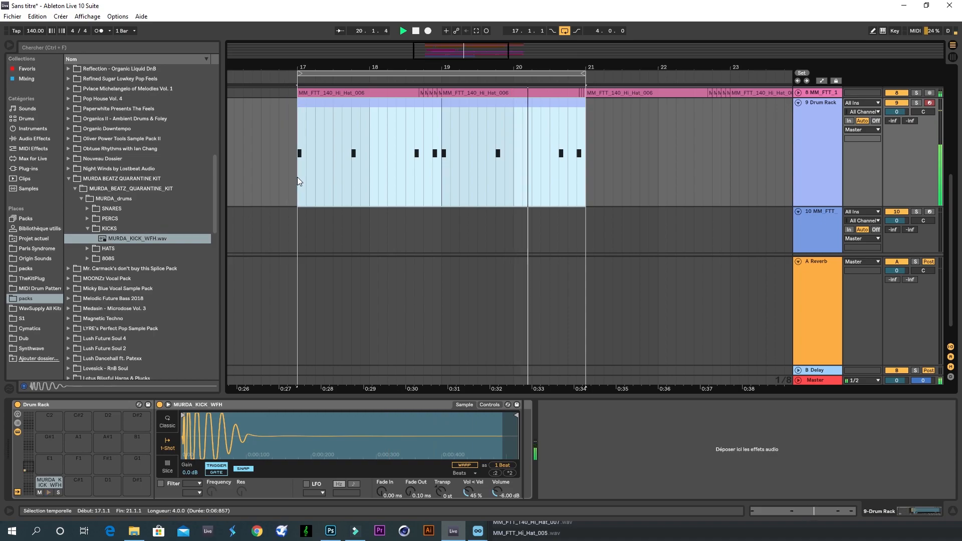
key(ctrl+d)
drag(328, 68, 584, 106)
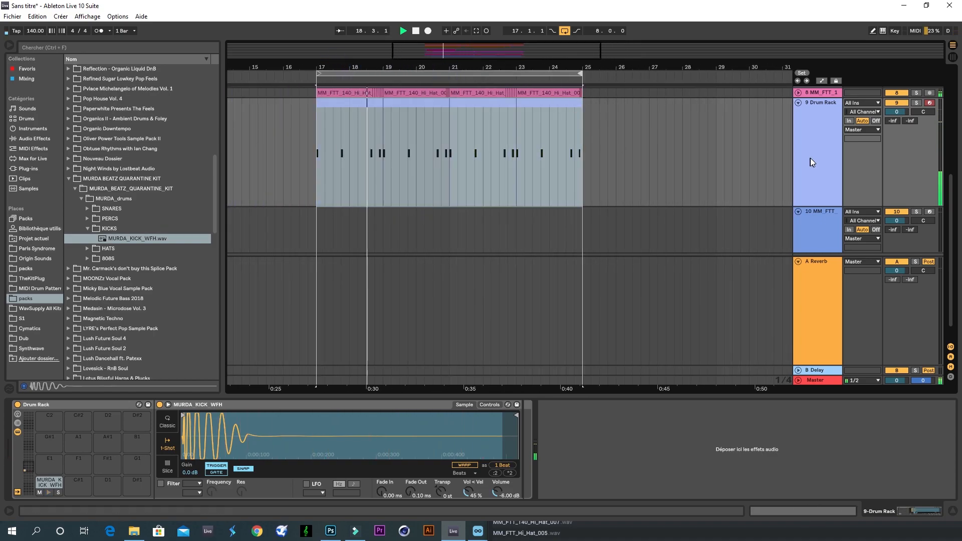
- Move the Drum Rack track up to the first position in the track list
scroll(811, 159, up, 5)
scroll(810, 159, down, 3)
drag(815, 166, 813, 91)
scroll(809, 92, down, 5)
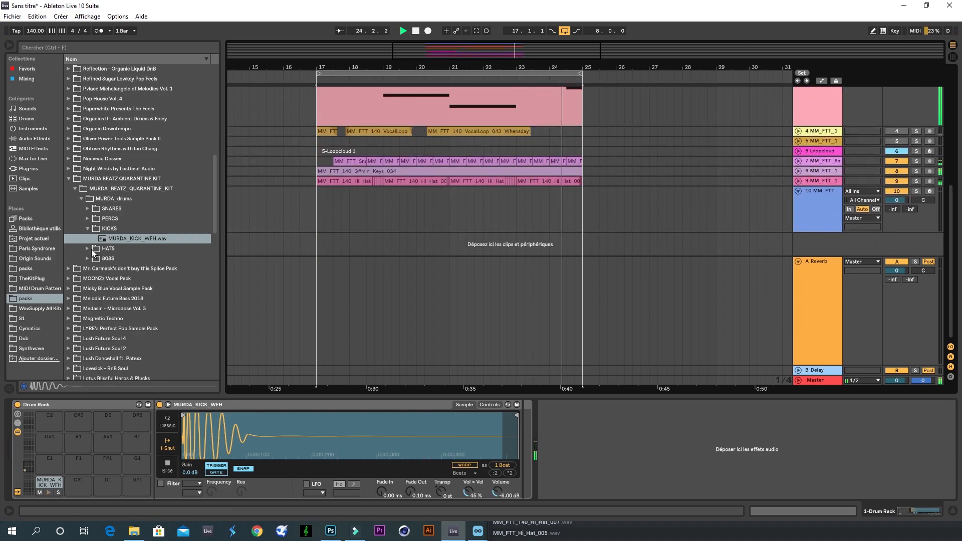
- Stop playback and preview MURDA_HAT_CLOSED_PATEK.wav from the kit's HATS folder
click(89, 249)
key(space)
click(105, 248)
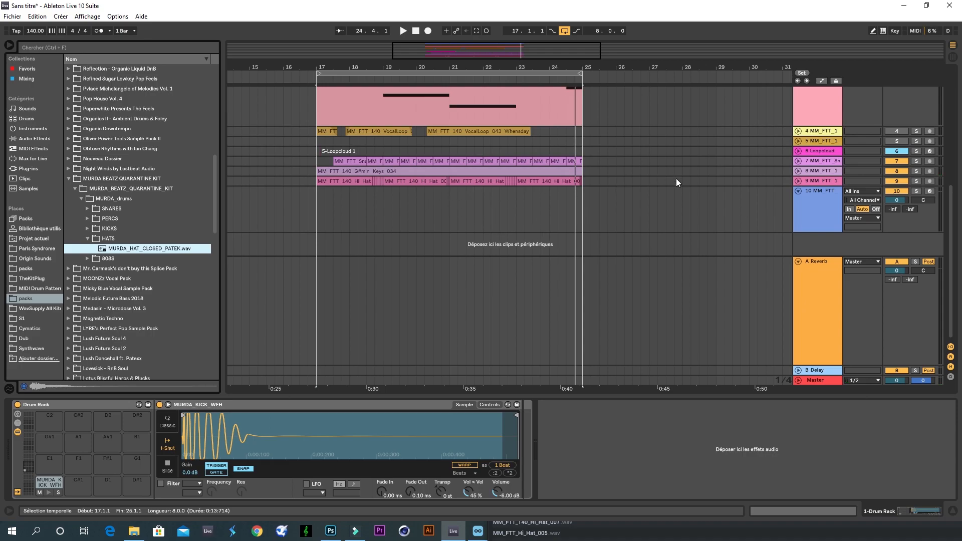
- Unfold the hi-hat audio track, insert a new MIDI track after track 10 and load MURDA_HAT_CLOSED_PATEK.wav into it
scroll(675, 179, up, 1)
scroll(676, 180, down, 1)
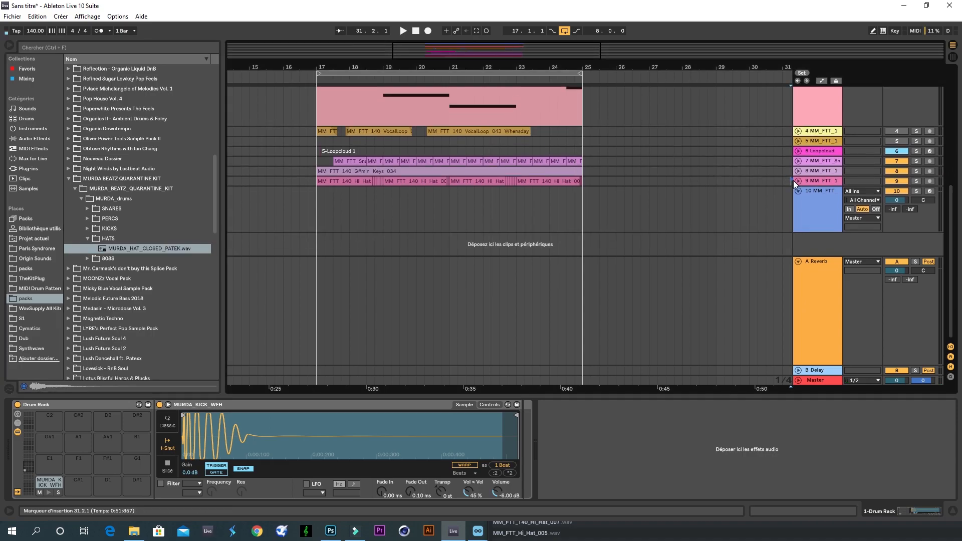
click(799, 181)
key(ctrl+t)
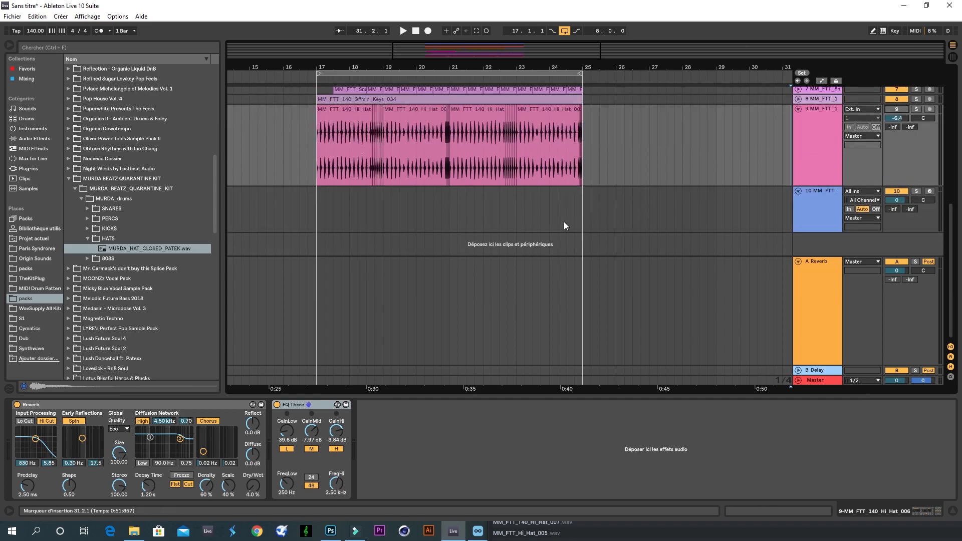
click(805, 201)
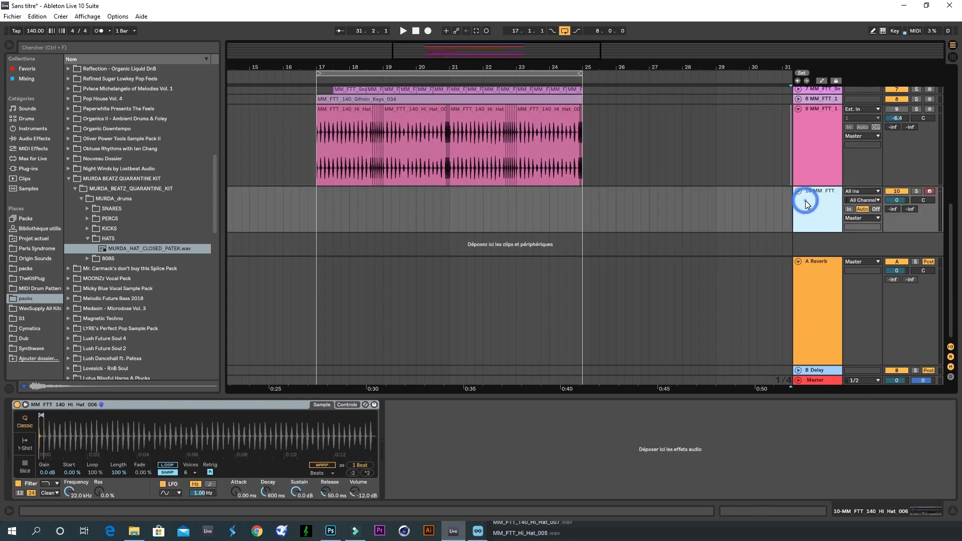
key(ctrl+shift+t)
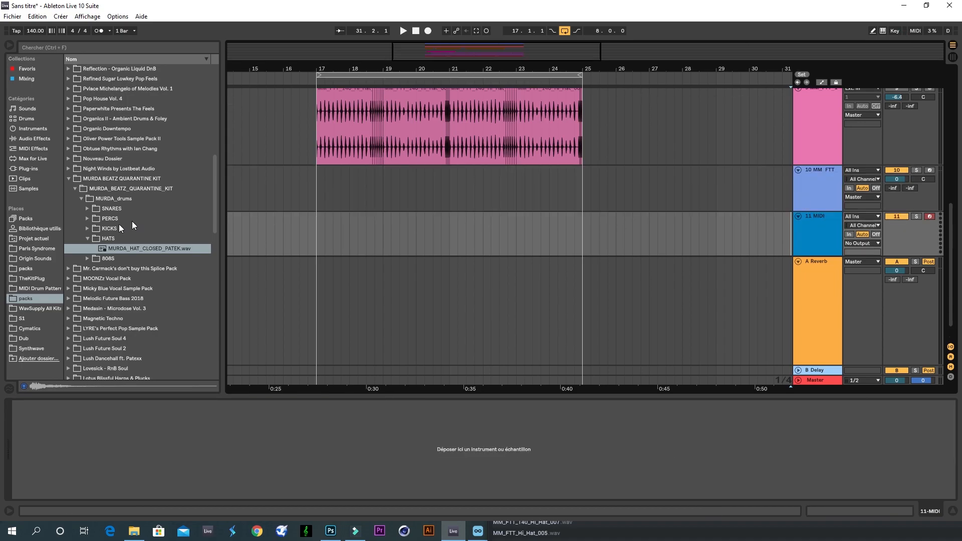
drag(132, 251, 94, 451)
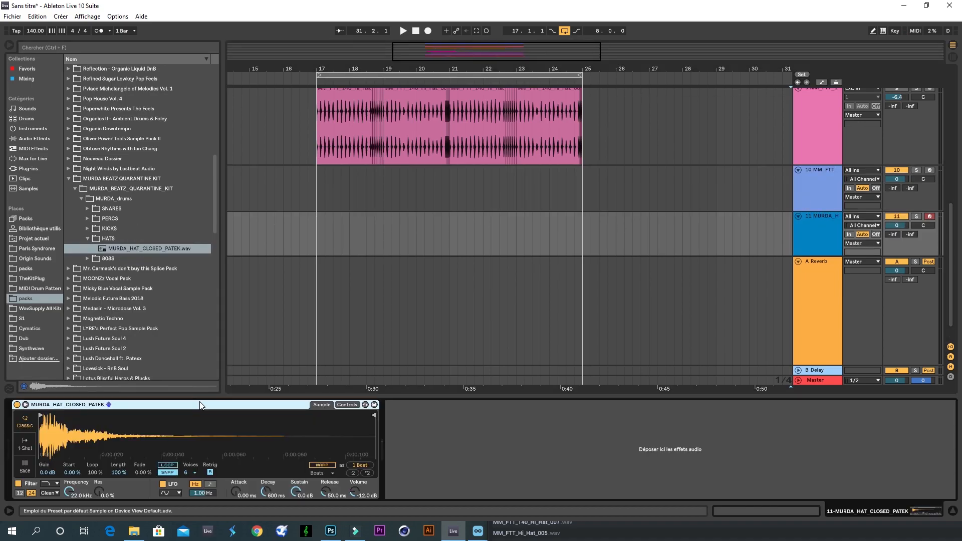
- Create an empty MIDI clip from bar 17 to 21 on the closed-hat track and place a C3 note at its start
drag(451, 241, 312, 240)
key(ctrl+shift+m)
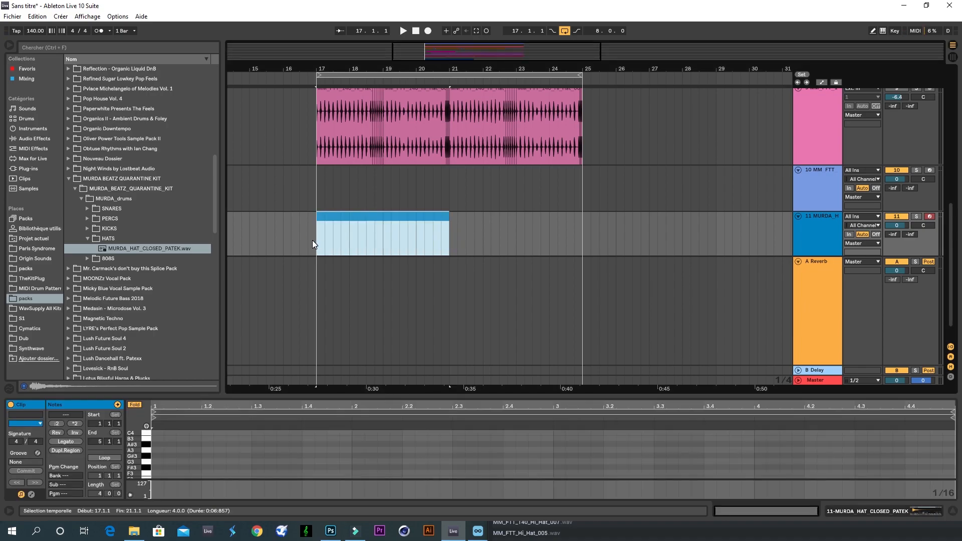
key(space)
double_click(373, 217)
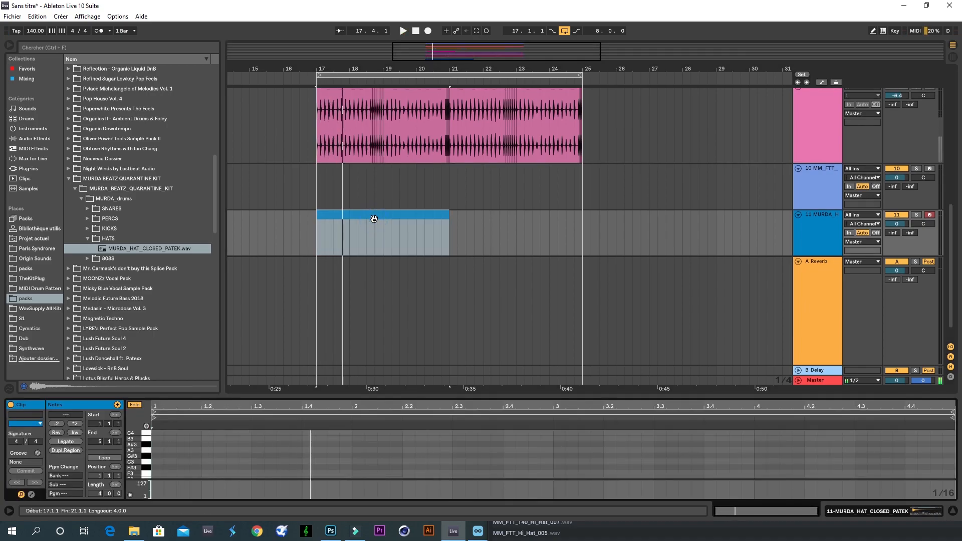
drag(133, 452, 144, 441)
double_click(155, 440)
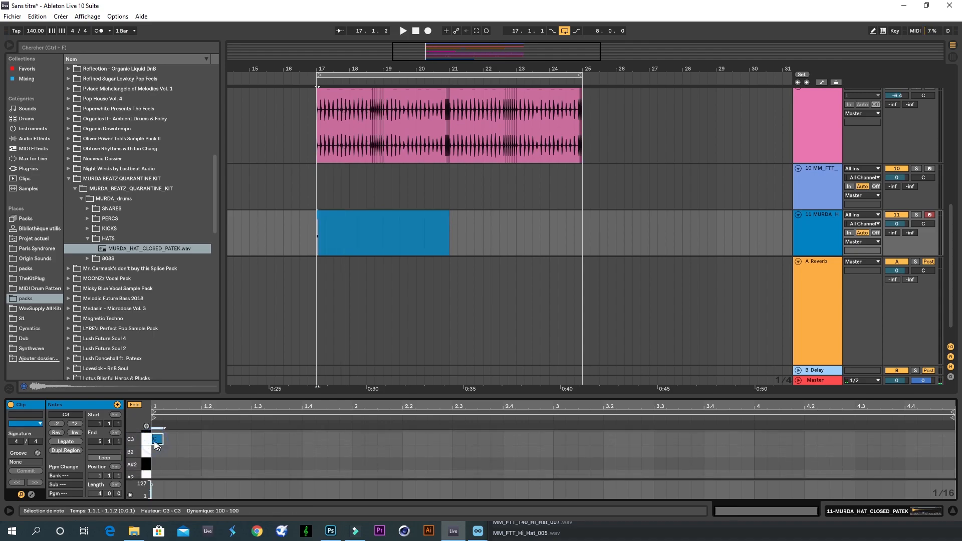
- Set the note grid to 1/8, lengthen the C3 note to an eighth and duplicate it as consecutive eighth notes
right_click(173, 448)
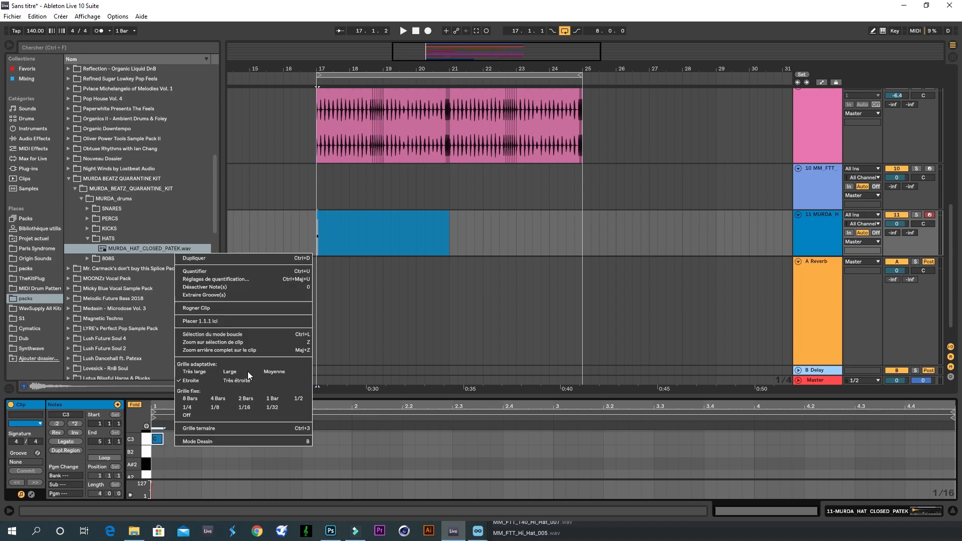
click(225, 407)
drag(161, 439, 176, 440)
key(ctrl+d)
key(ctrl+d)
key(ctrl+d)
key(ctrl+d)
key(ctrl+d)
key(ctrl+d)
key(ctrl+d)
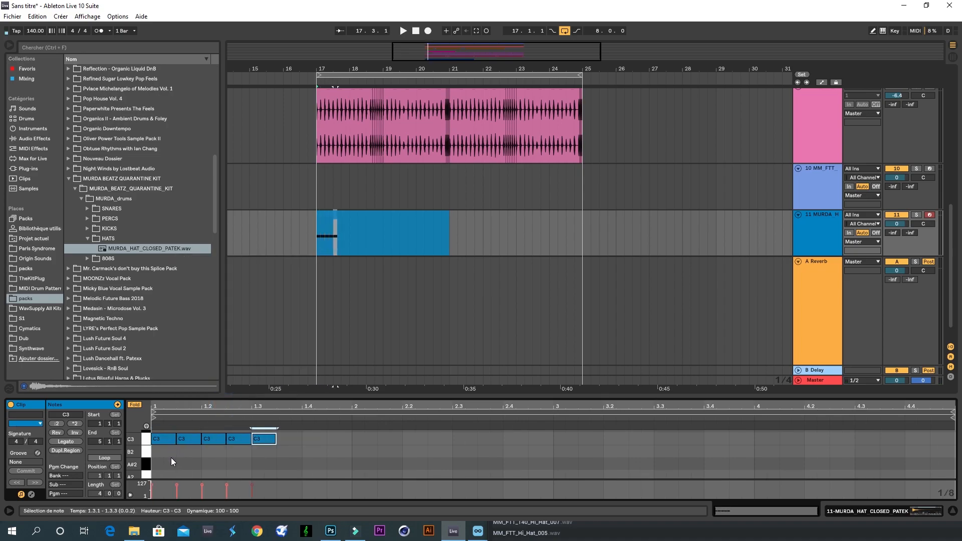
- Lower the second hat note's velocity to 48 and repeat the strong-weak pair through bar 1
key(space)
drag(178, 483, 165, 441)
key(space)
key(ctrl+d)
key(ctrl+d)
key(ctrl+d)
key(space)
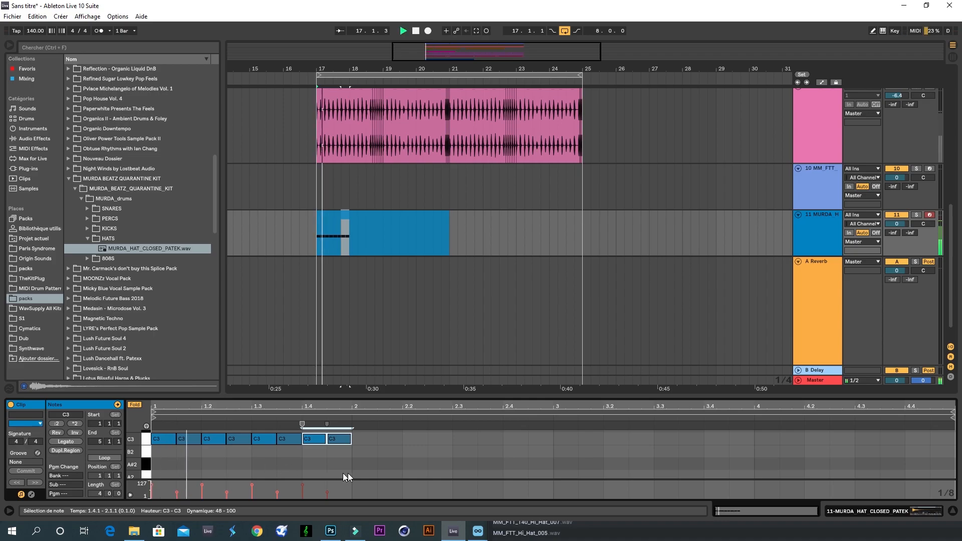
- Duplicate the bar 1 hat pattern until it fills all four bars of the clip
drag(342, 471, 162, 441)
key(ctrl+d)
key(ctrl+d)
key(ctrl+d)
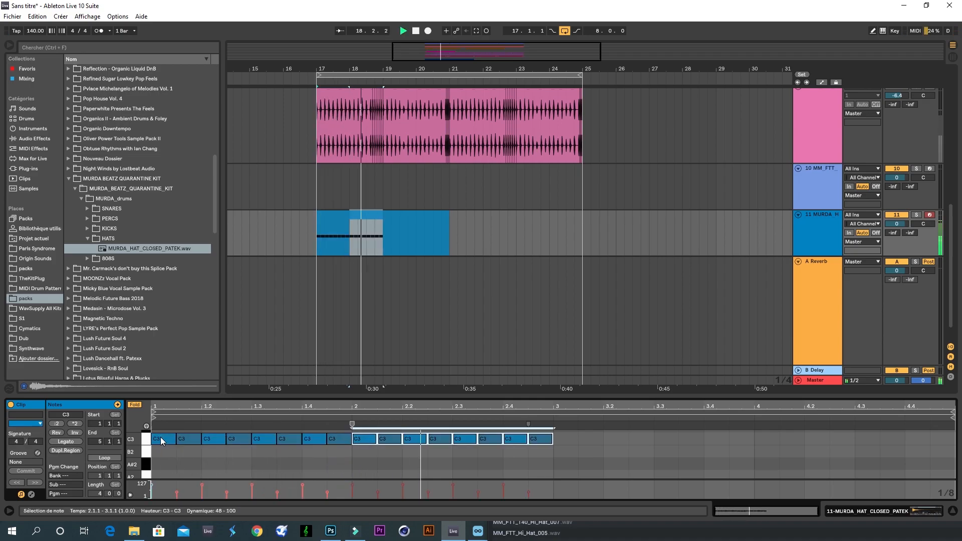
- Stop playback, shorten the arrangement loop to bars 17–21 and play it with the new hats
drag(352, 397, 356, 235)
key(space)
scroll(651, 120, up, 4)
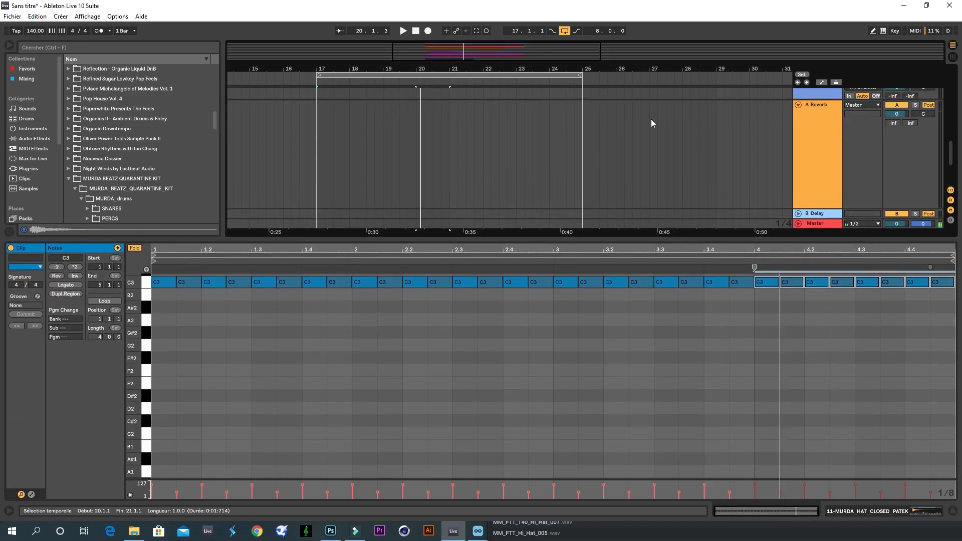
drag(703, 242, 718, 491)
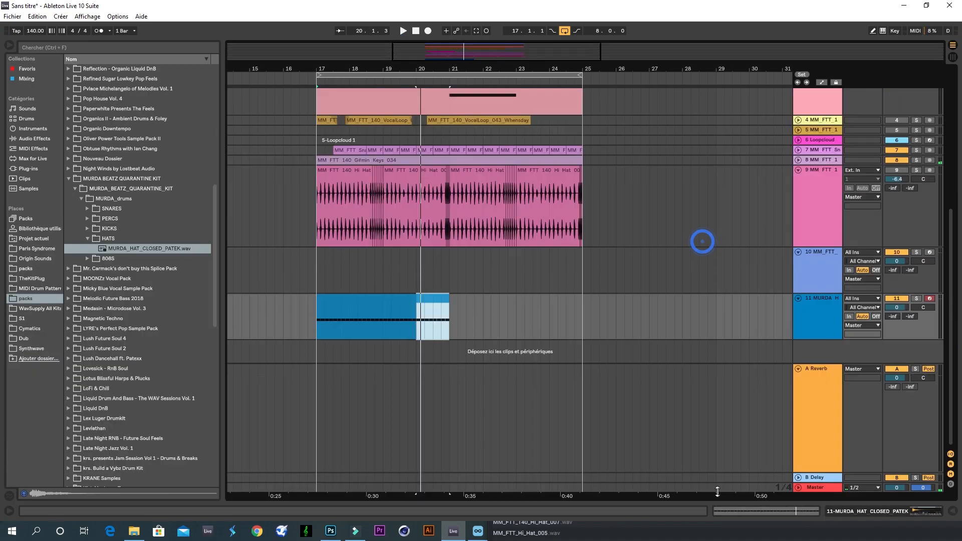
drag(583, 80, 450, 85)
key(space)
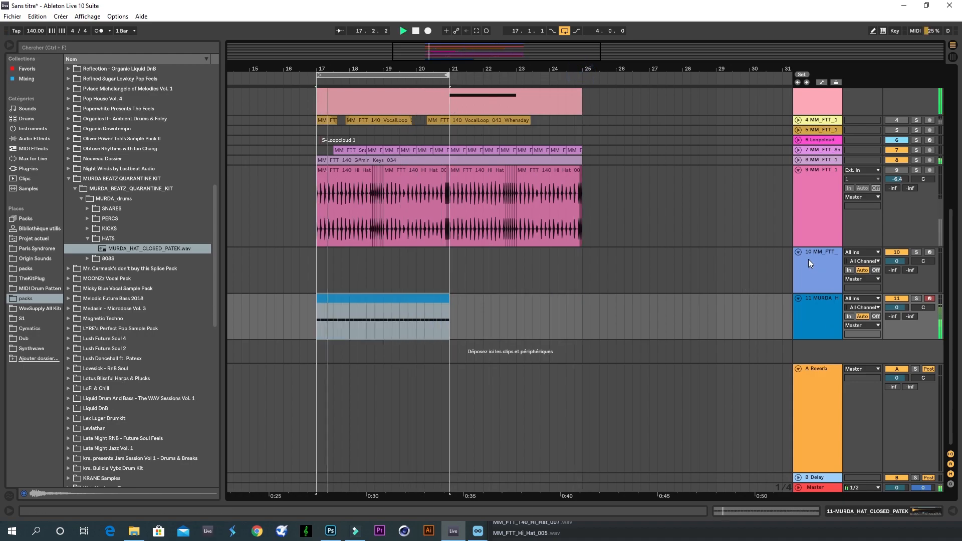
- Fold track 10 and open the closed-hat clip in an enlarged note editor
click(798, 252)
double_click(814, 263)
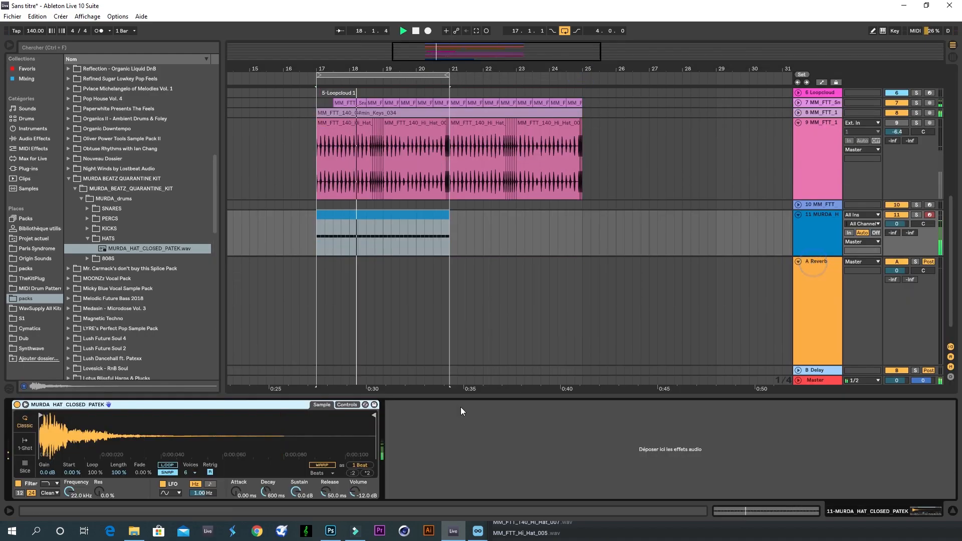
double_click(409, 215)
drag(461, 397, 451, 193)
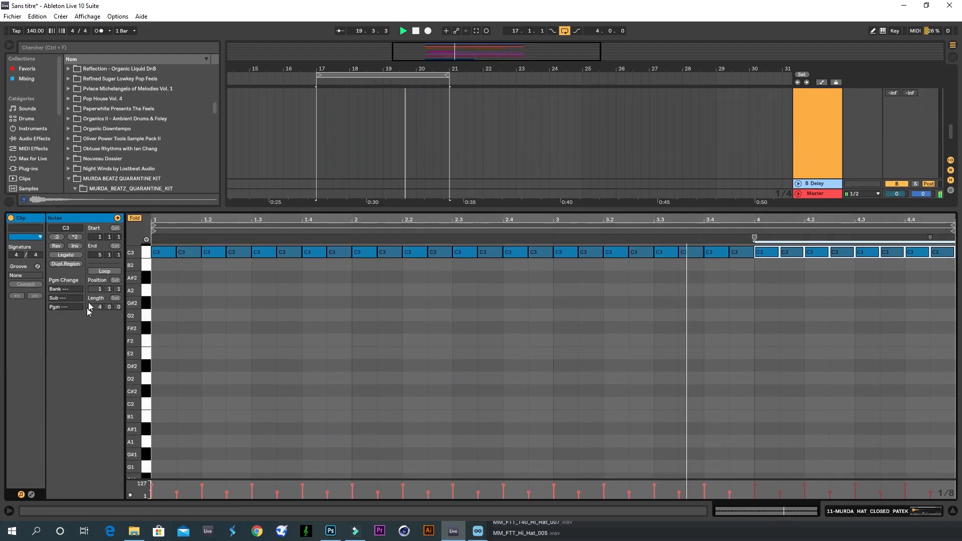
scroll(425, 290, up, 3)
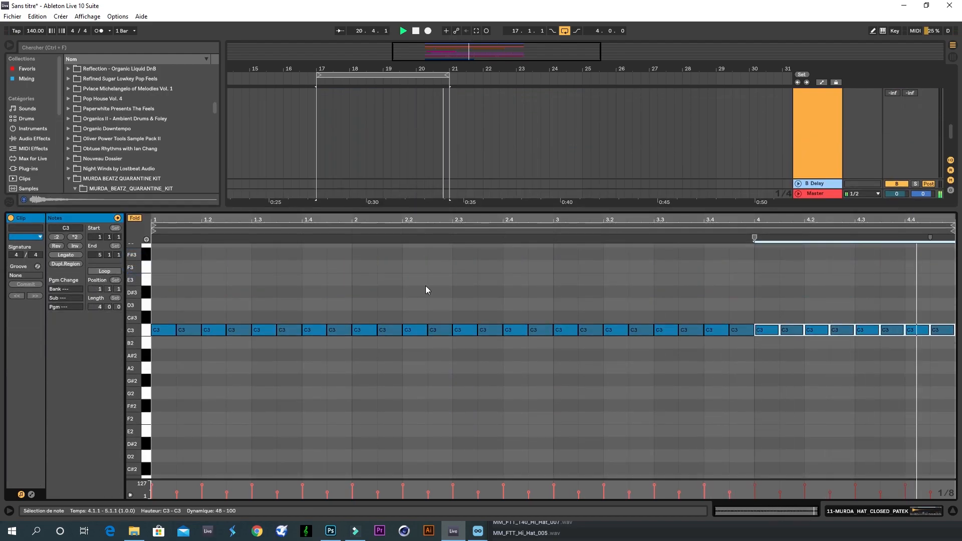
- Switch to a 1/16 grid, turn beat 2.4 into four sixteenth C3 notes and lower the third one's velocity
key(ctrl+1)
drag(526, 329, 513, 328)
key(ctrl+d)
key(ctrl+d)
key(ctrl+d)
drag(529, 485, 529, 489)
- Add sixteenth hat notes on F#2 at 2.1.4 and on D#2 at 2.2.2 and 2.2.4
double_click(397, 406)
key(space)
double_click(420, 444)
click(451, 446)
double_click(445, 444)
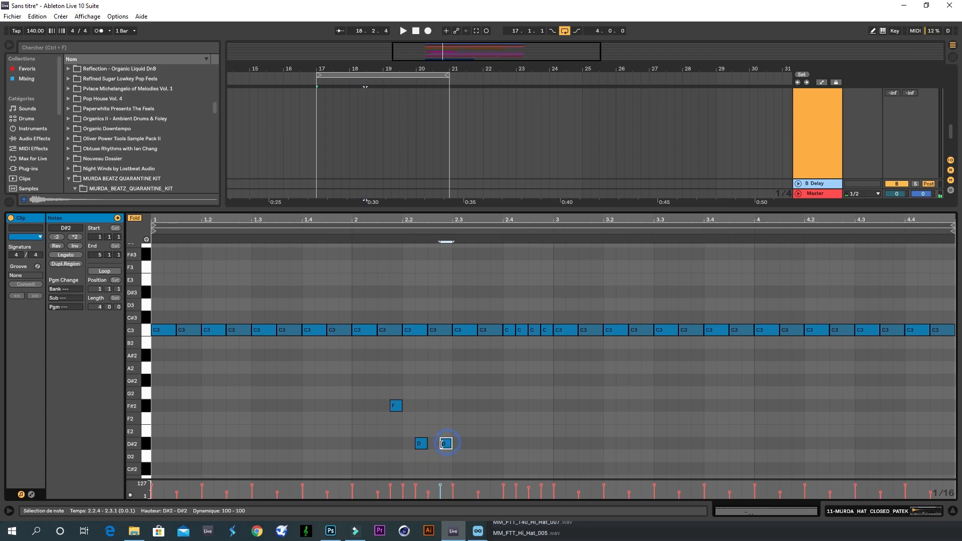
- Try a run of four triplet-sixteenth D#2 notes across beat 2.2 using the triplet grid
key(space)
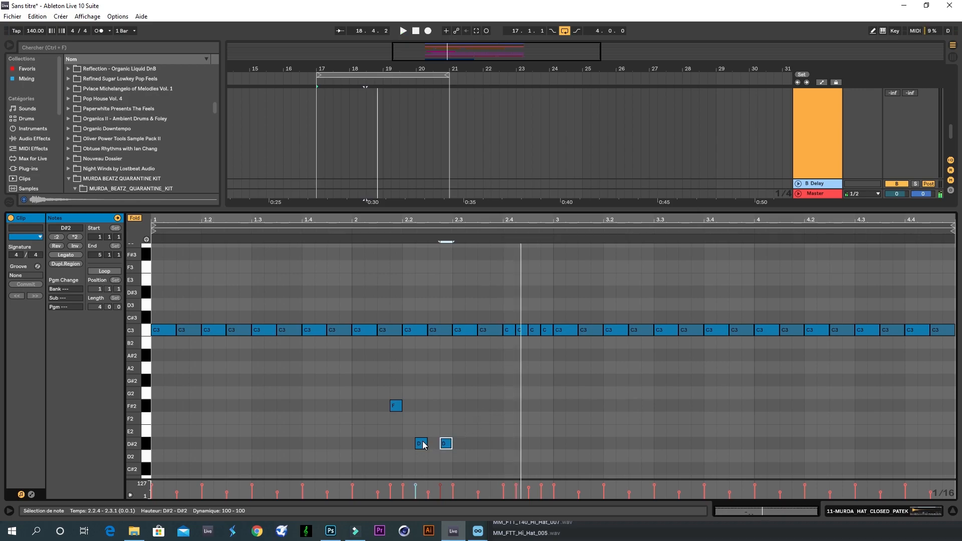
right_click(440, 397)
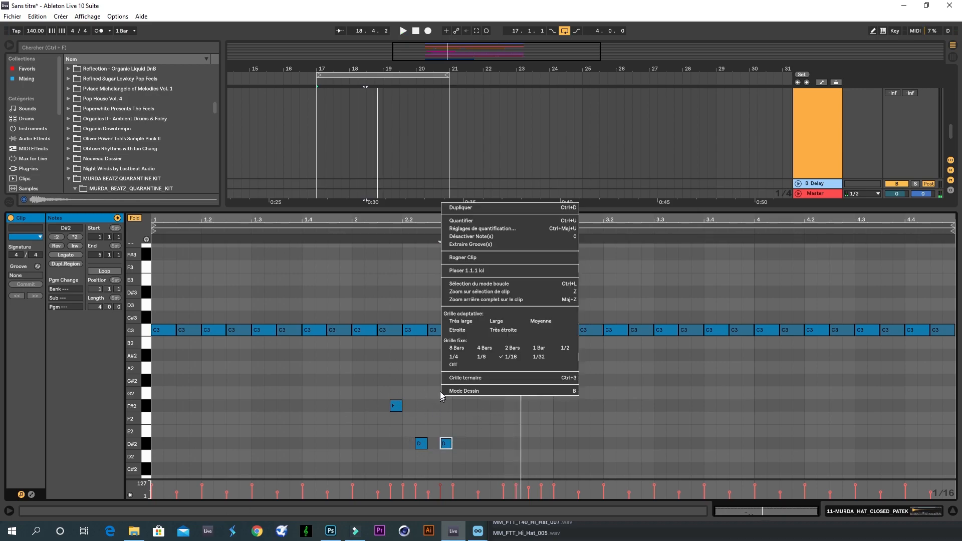
click(449, 379)
click(422, 443)
key(space)
drag(421, 449, 425, 448)
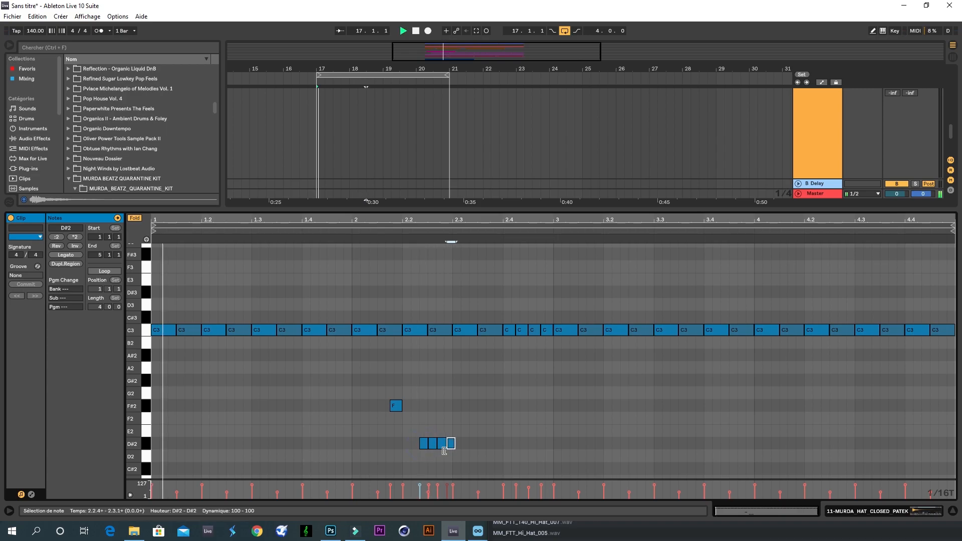
click(452, 443)
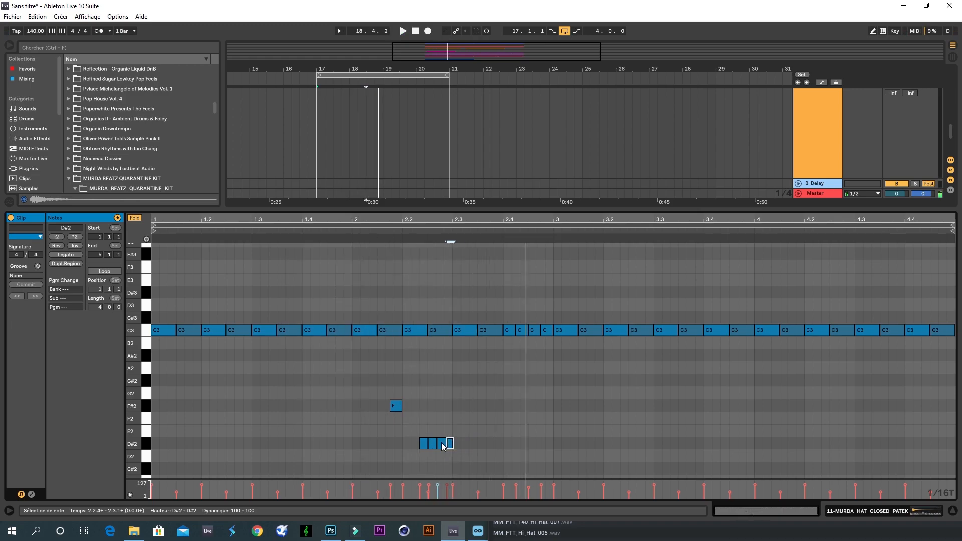
right_click(441, 445)
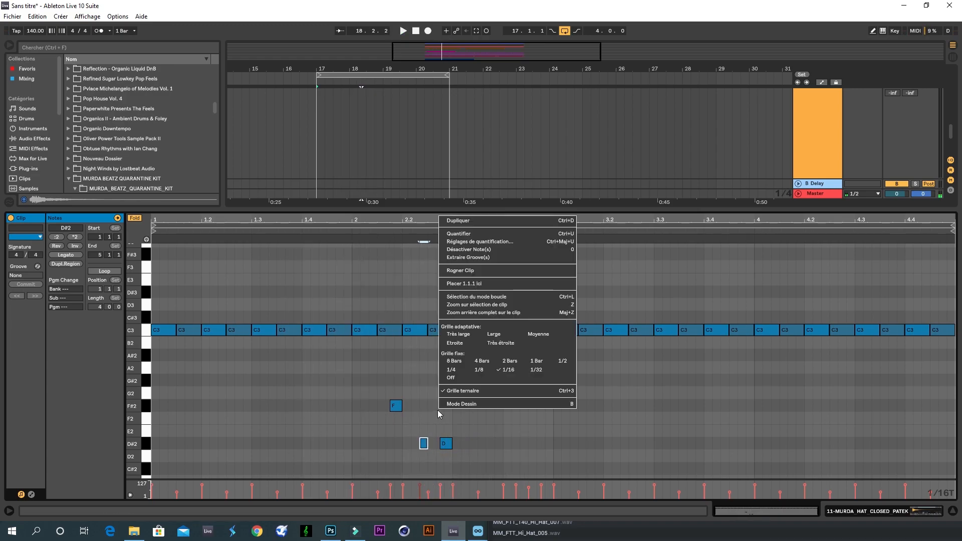
click(465, 391)
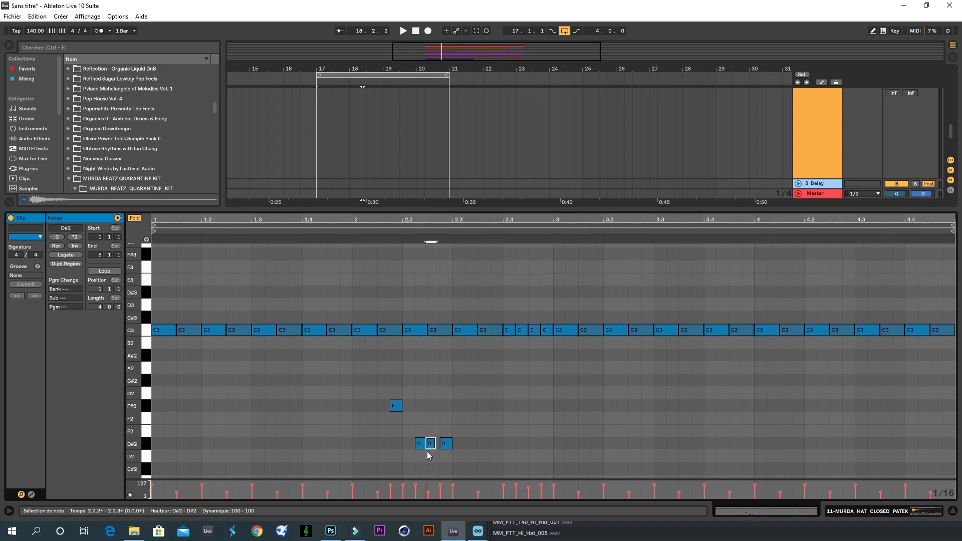
- Duplicate the shortened D#2 note at 2.2.2 into a three-note roll through 2.2.4 and play the loop
key(Left)
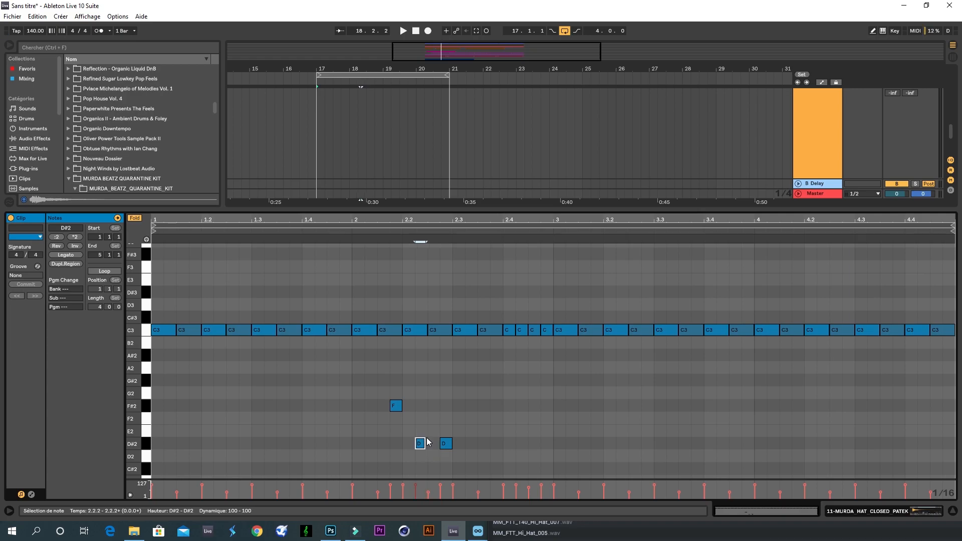
key(ctrl+d)
drag(434, 446, 436, 449)
key(ctrl+d)
key(space)
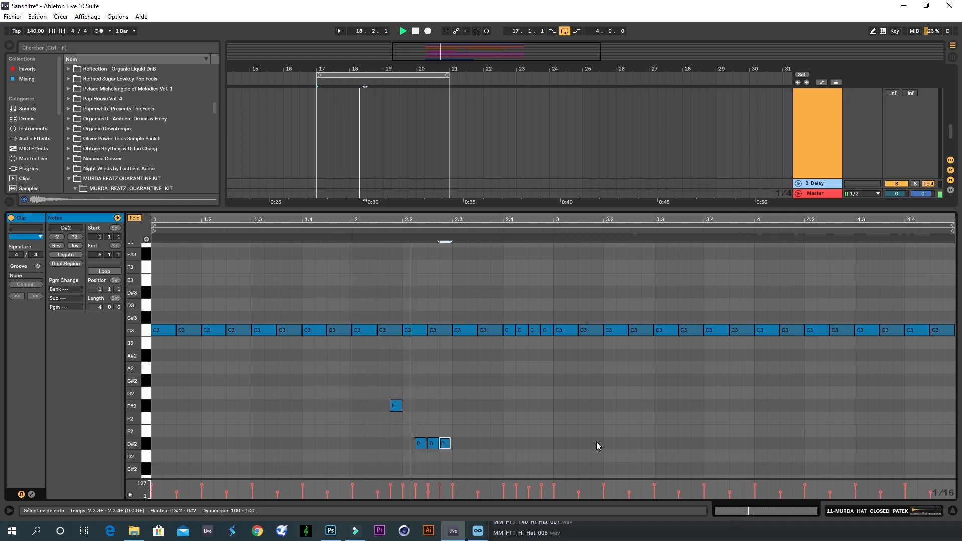
- Add low hat notes in bar 4: F#2 at 4.3.2, D2 at 4.3.4 and D#2 at 4.4.3
double_click(874, 405)
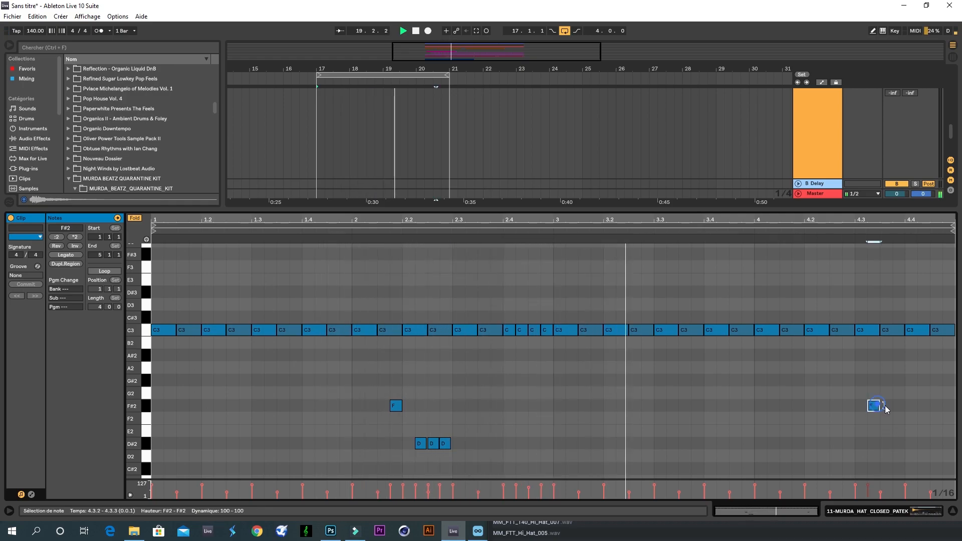
double_click(897, 456)
double_click(936, 444)
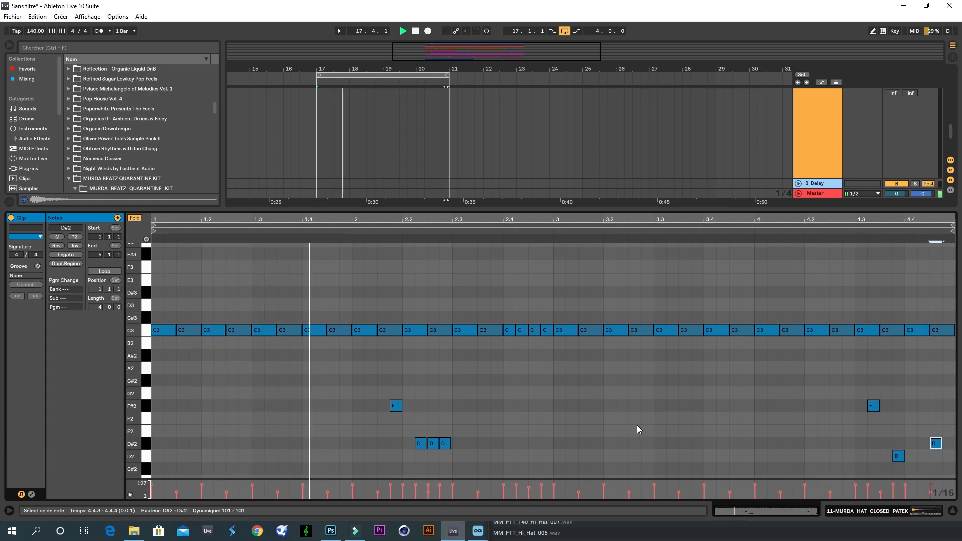
- Add high hat notes in bar 4: F#3 at 4.1.3, D#3 at 4.4.1 and an eighth-long D3 at 4.4.3
scroll(639, 414, up, 3)
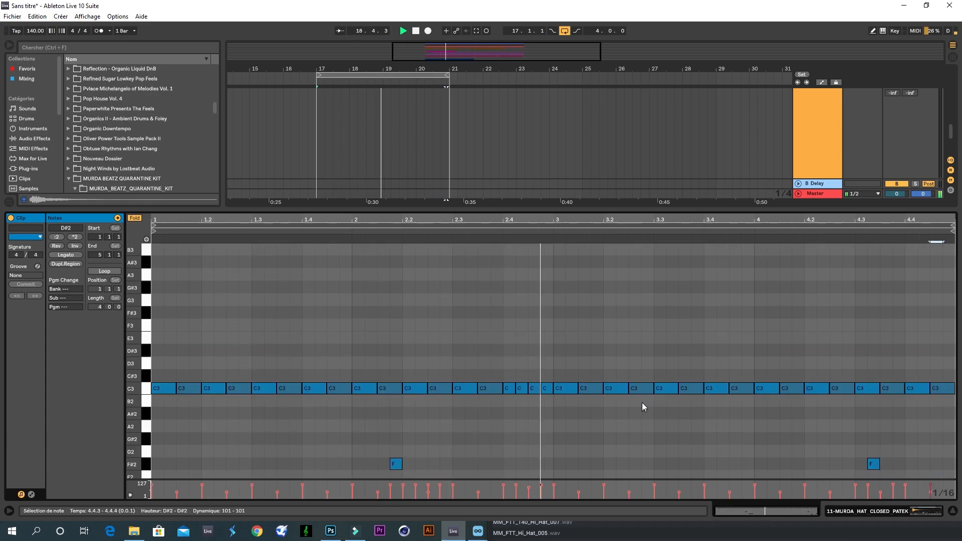
click(788, 313)
double_click(788, 313)
click(880, 347)
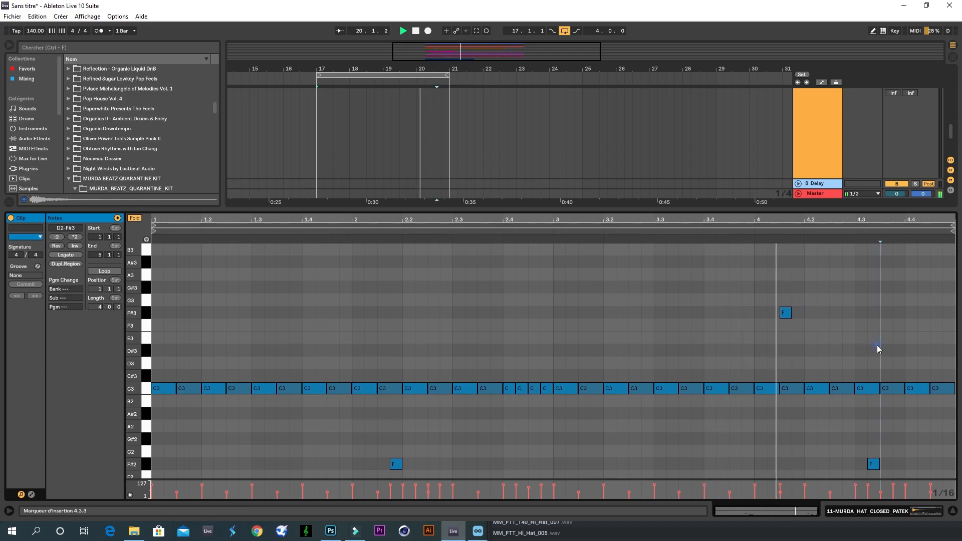
double_click(913, 353)
double_click(938, 364)
drag(941, 362, 951, 362)
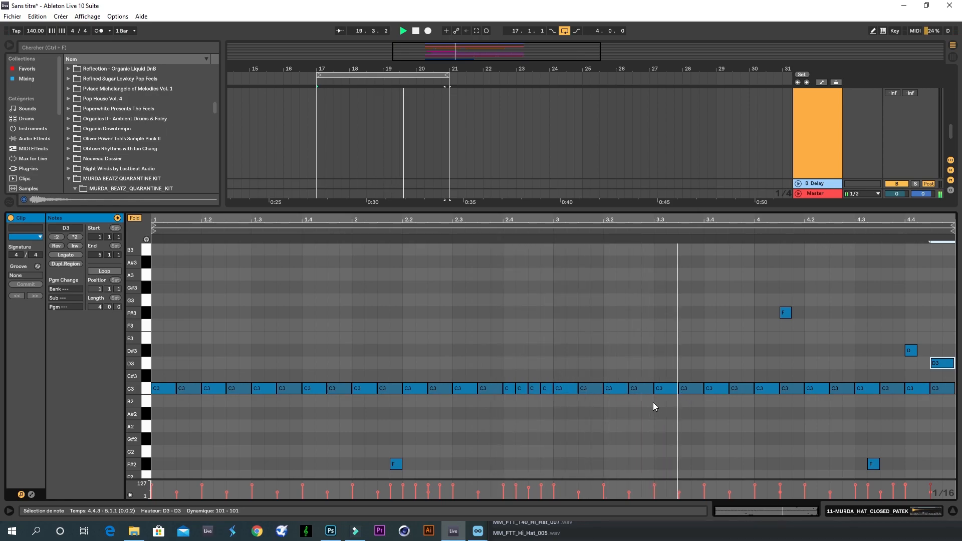
scroll(745, 347, down, 3)
scroll(745, 347, up, 2)
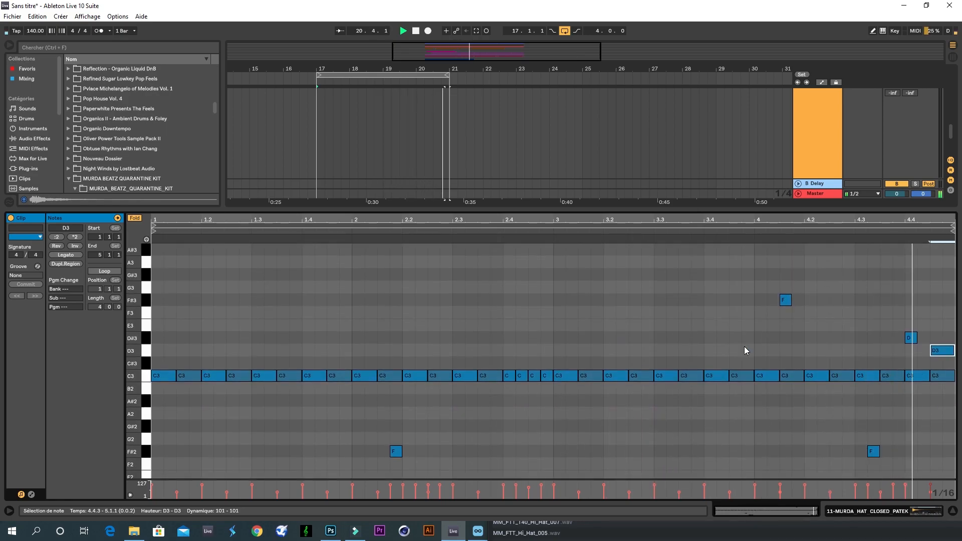
- Duplicate the four-bar hi-hat clip to bar 21 and extend the arrangement loop to eight bars, ending at bar 25
double_click(691, 211)
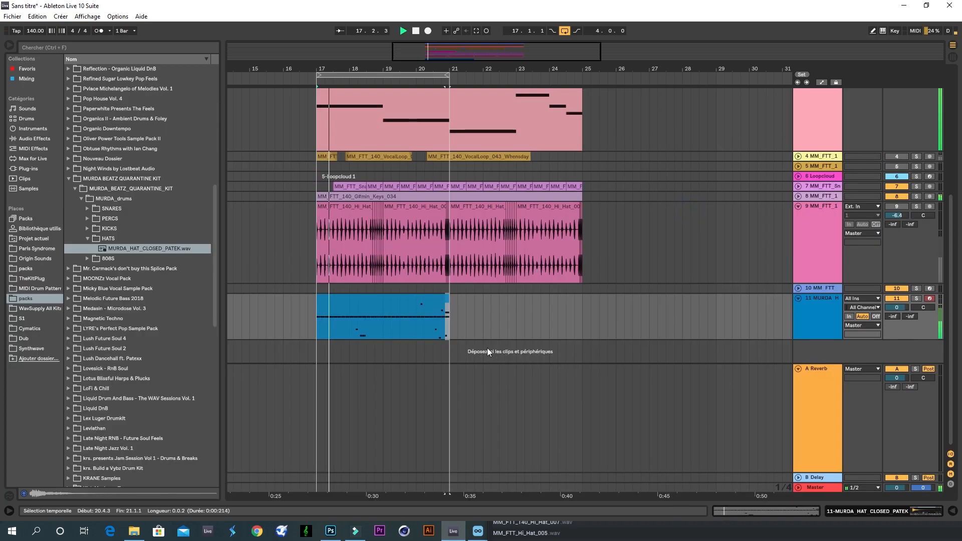
click(413, 302)
key(ctrl+d)
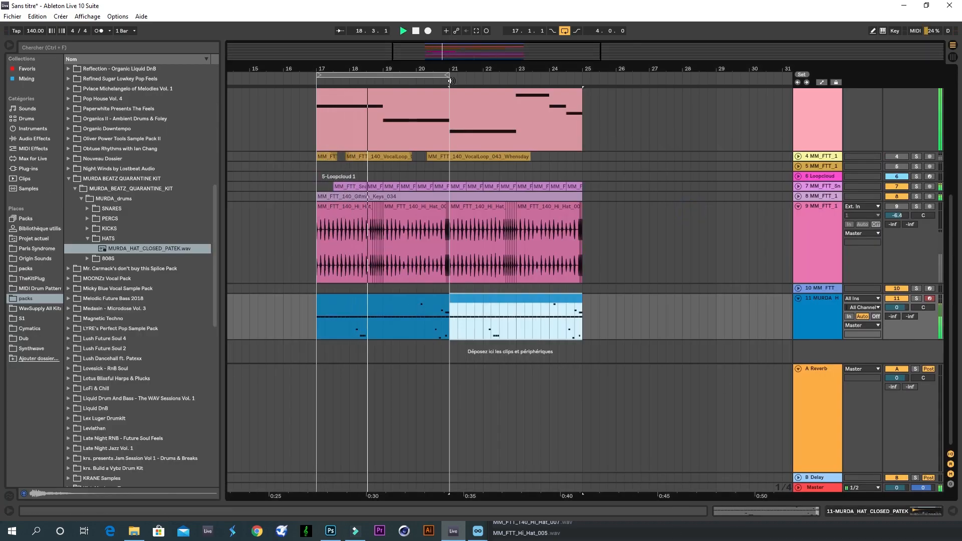
drag(450, 79, 582, 78)
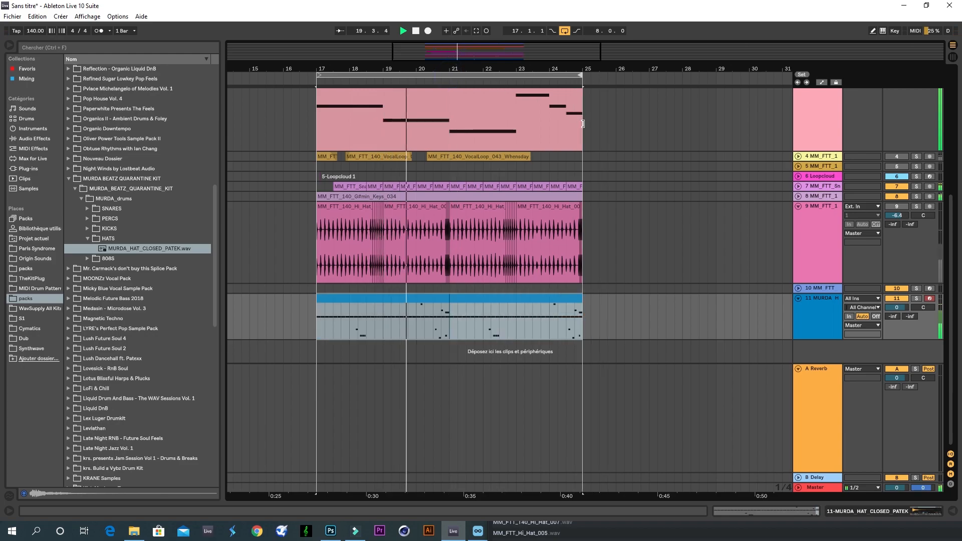
- Add a Reverb to the closed hat track after the sampler and set its Dry/Wet to 9.5%
double_click(836, 303)
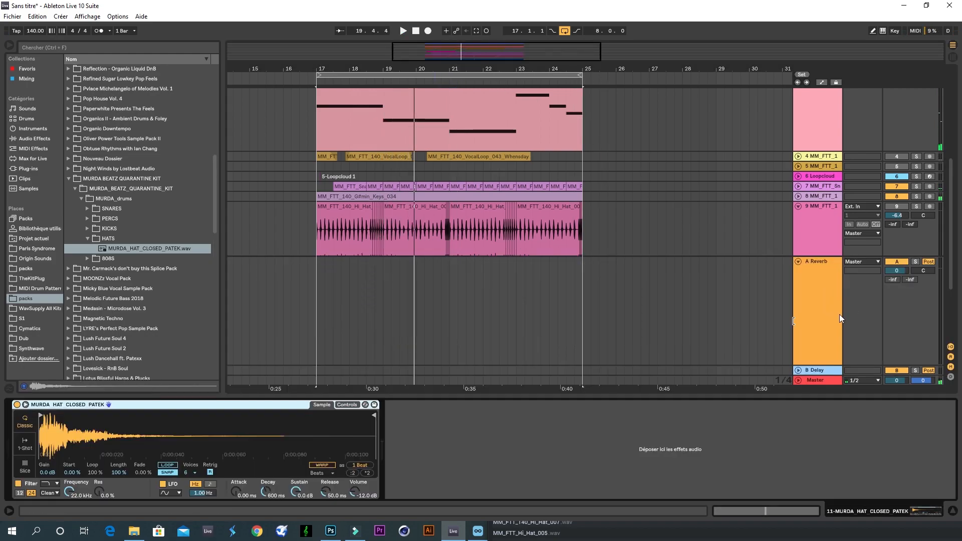
click(34, 138)
drag(91, 339, 443, 445)
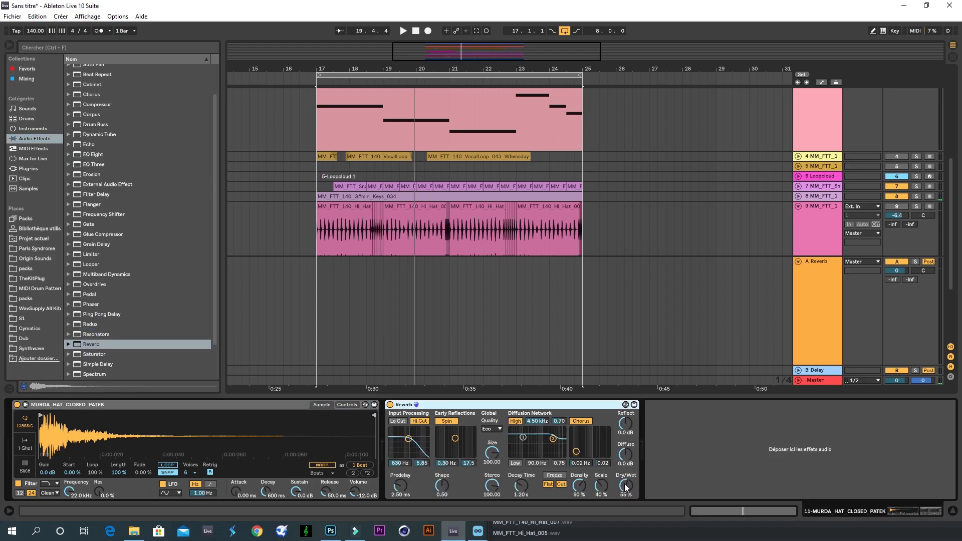
drag(624, 487, 624, 506)
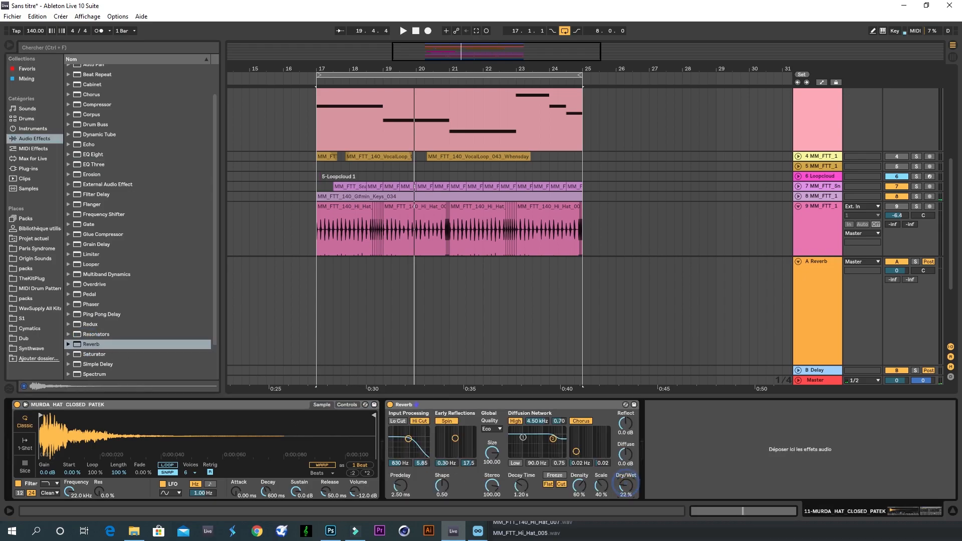
- Find the PanCake2-64bit plug-in, load it after the hat track's Reverb and set its Mix to 27%
click(60, 49)
text(pancake)
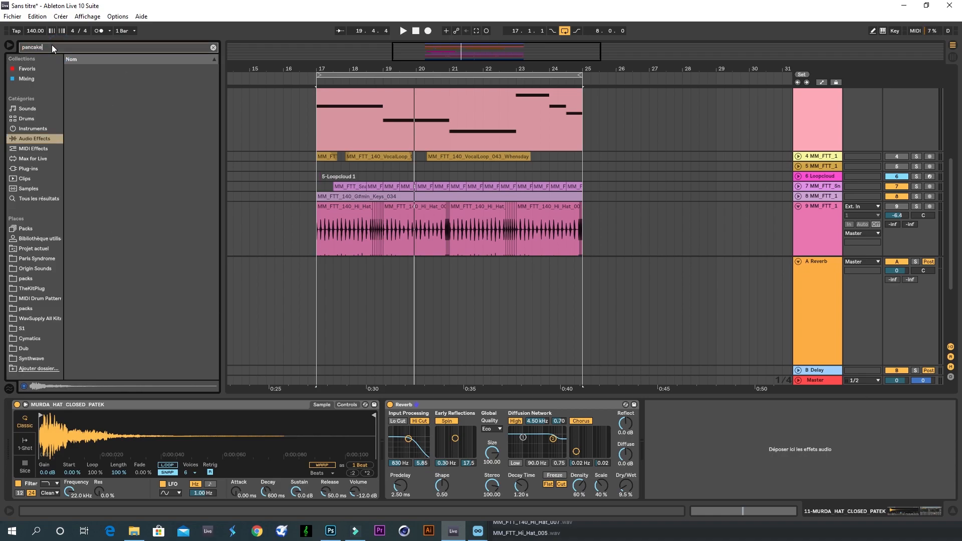
click(23, 168)
drag(95, 69, 639, 456)
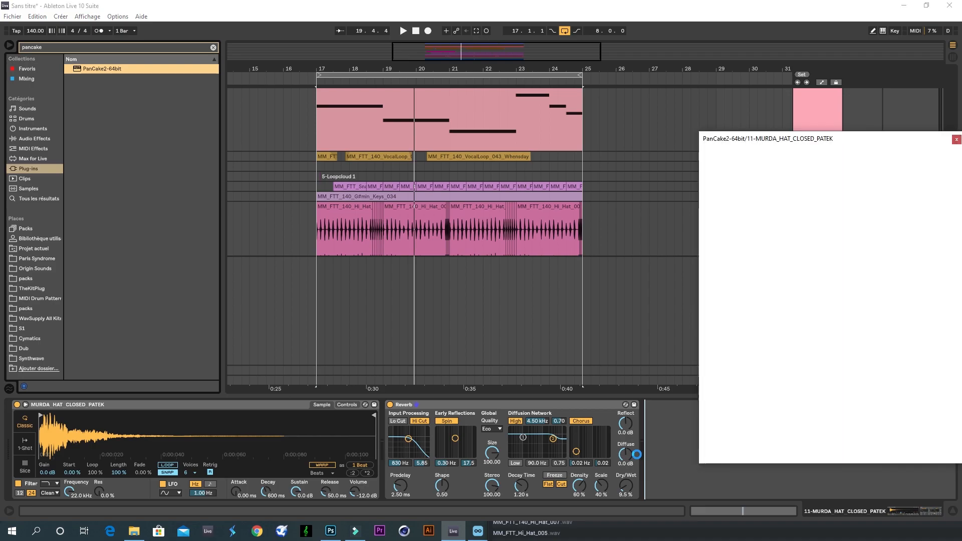
click(859, 534)
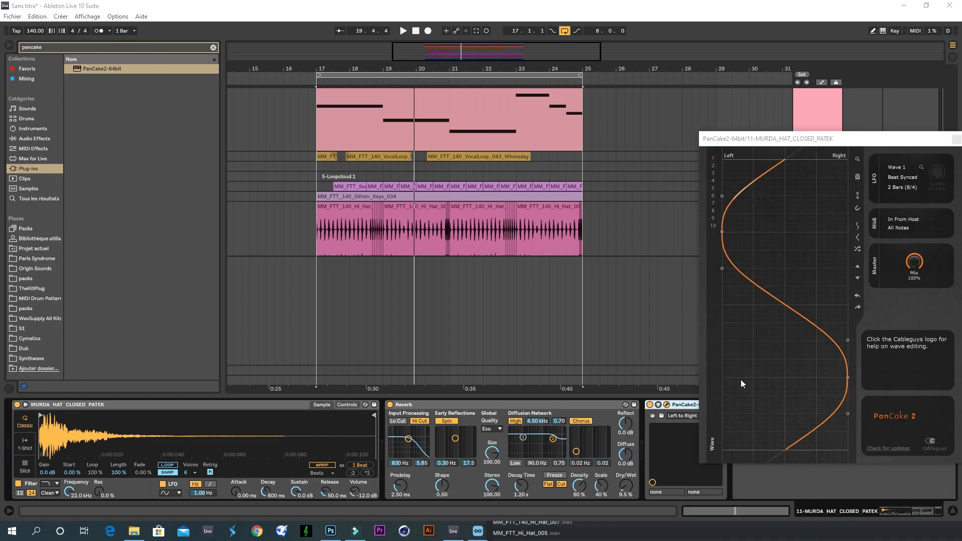
drag(915, 262, 915, 290)
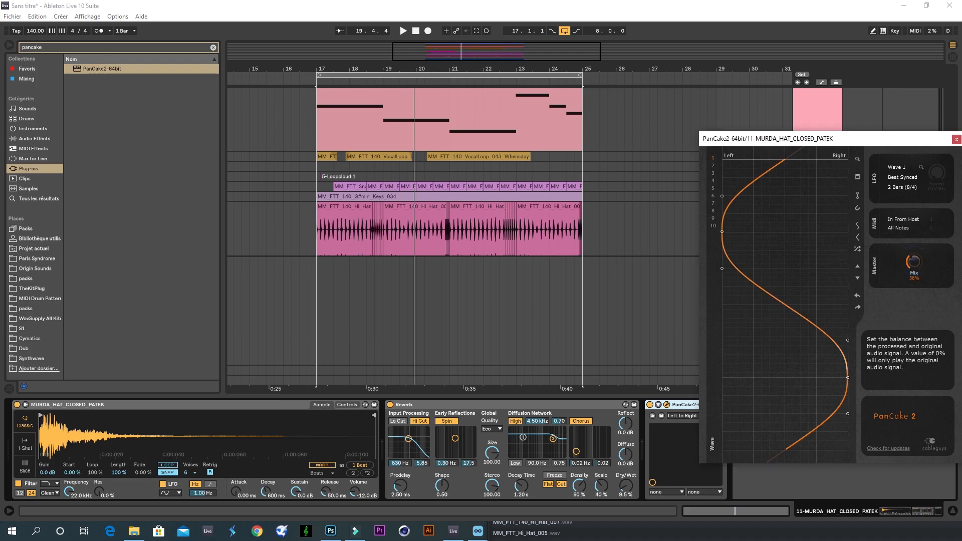
- Play the loop from bar 17 to hear the hat panning, and close the PanCake2 window
scroll(303, 160, down, 4)
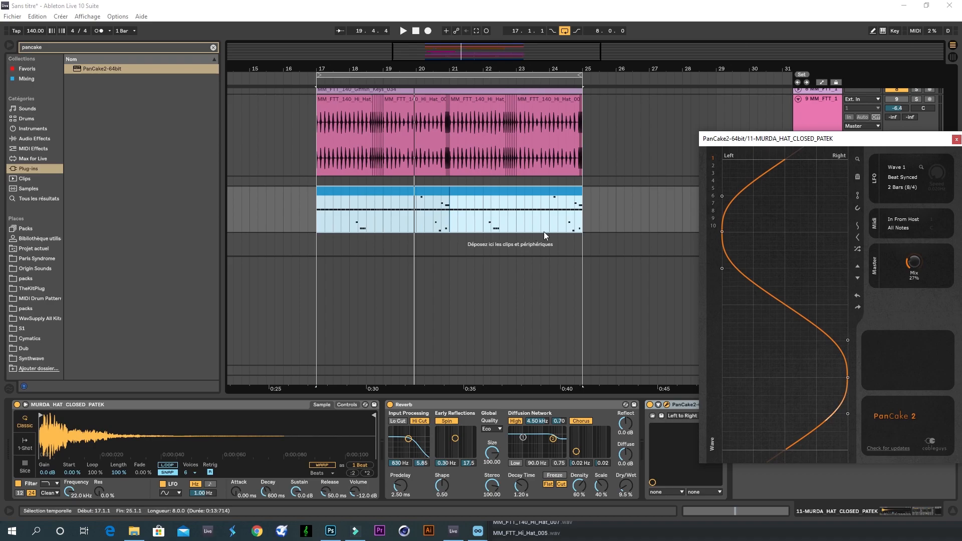
click(298, 82)
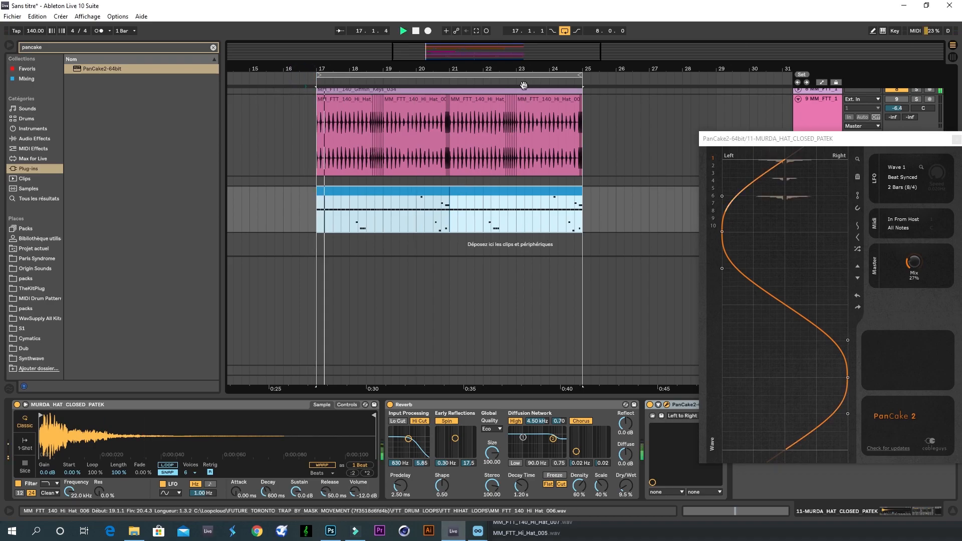
drag(741, 139, 421, 169)
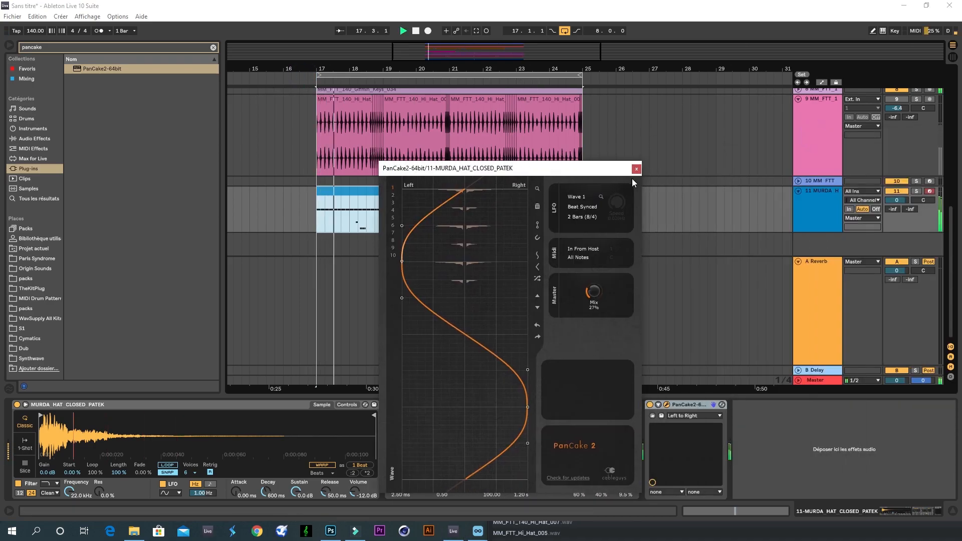
click(638, 169)
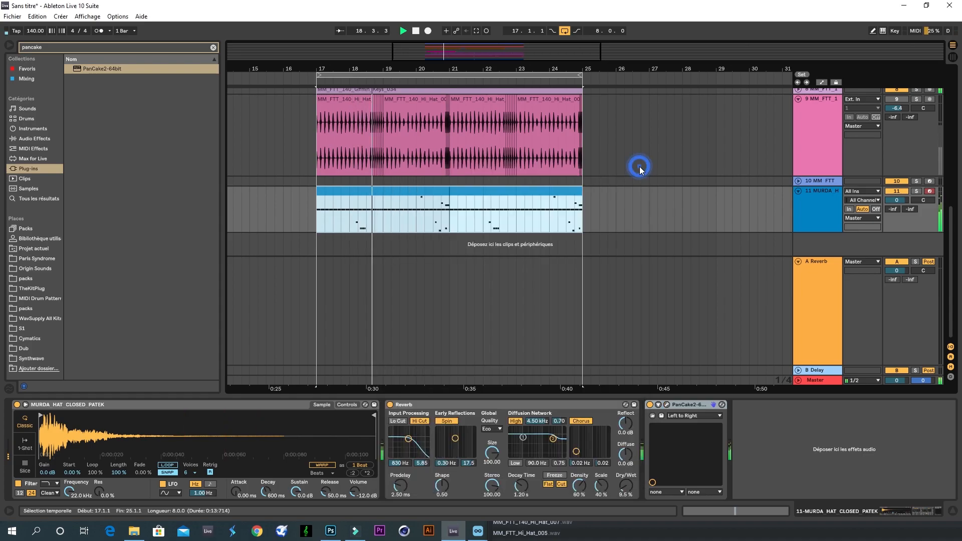
- Collapse track 9, which holds the audio hi-hat loops, in the arrangement
click(805, 231)
scroll(765, 202, up, 3)
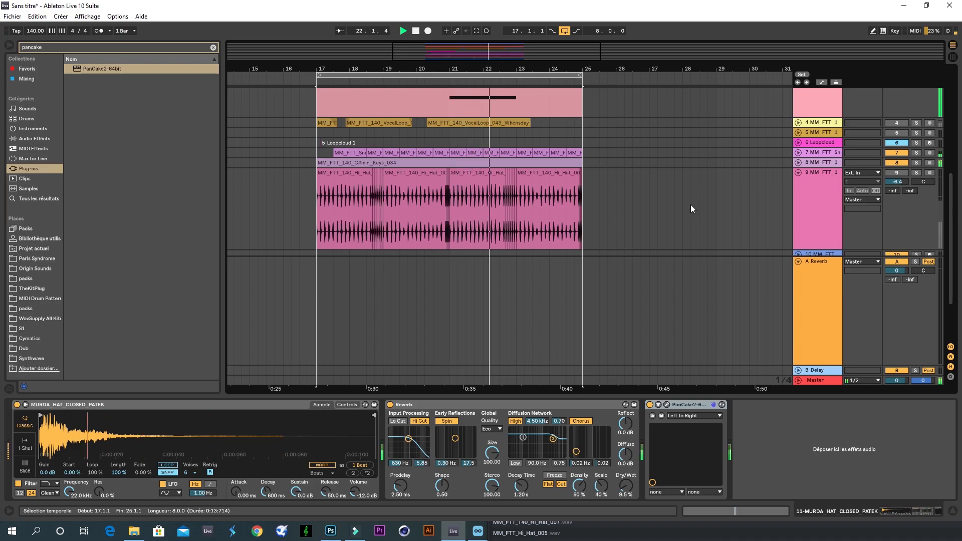
click(799, 172)
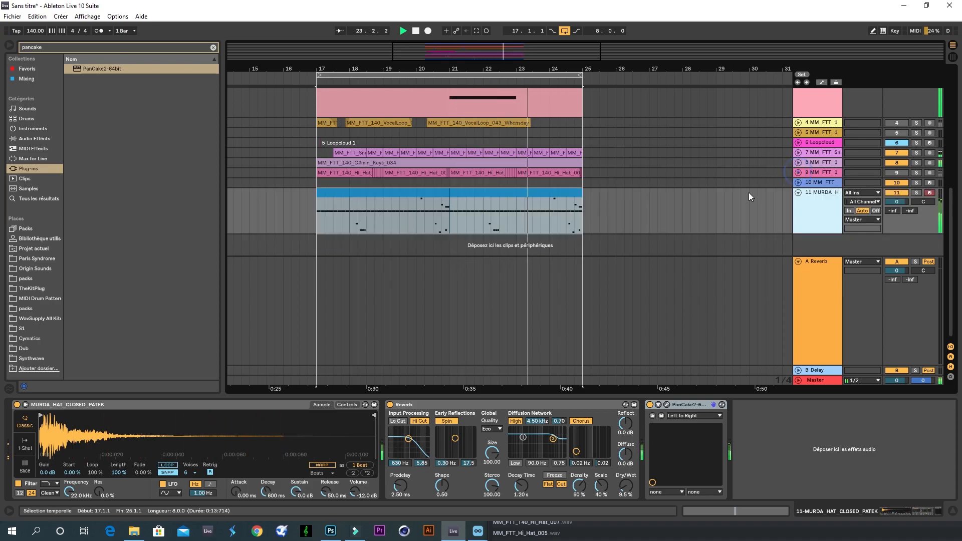
- Show the Serum bass track's devices and save the Live Set as OVO_Beat
scroll(816, 134, up, 2)
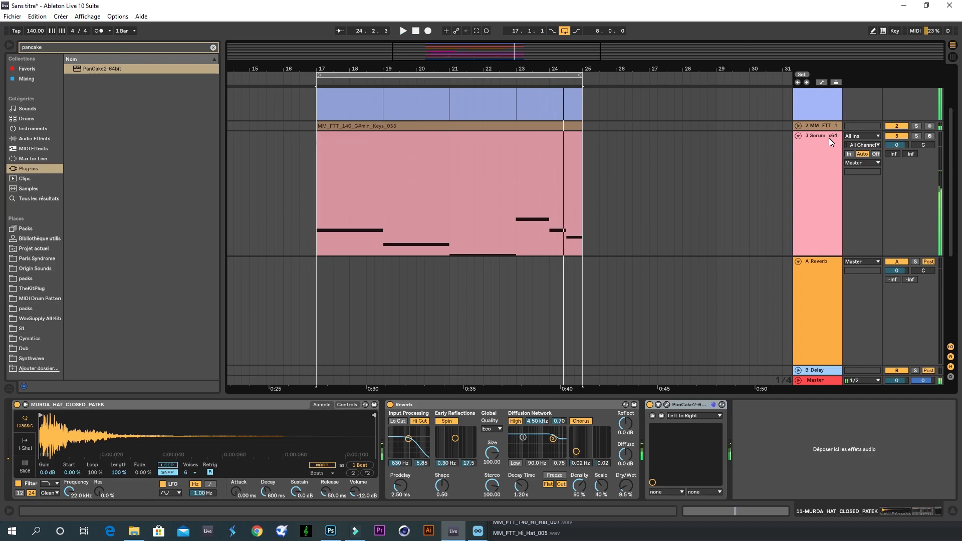
click(826, 136)
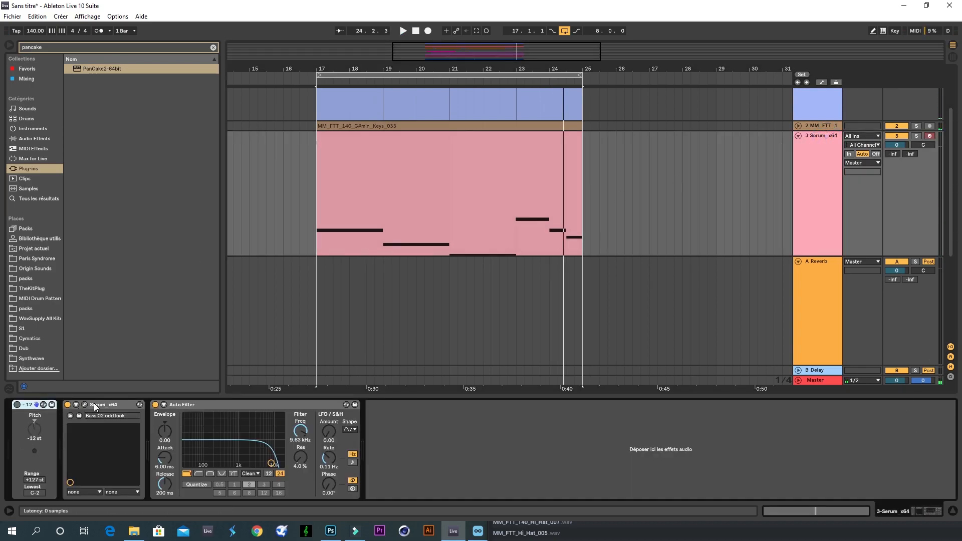
click(667, 220)
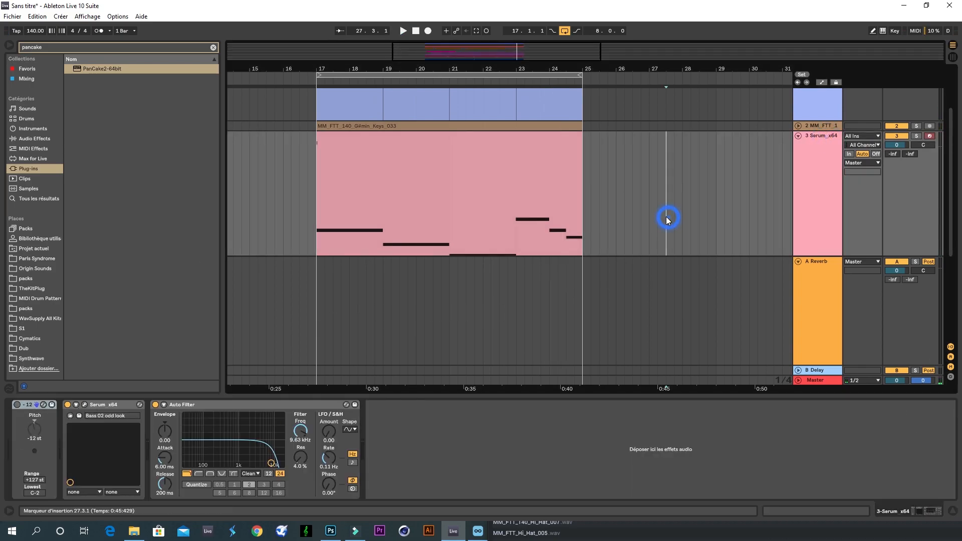
key(ctrl+s)
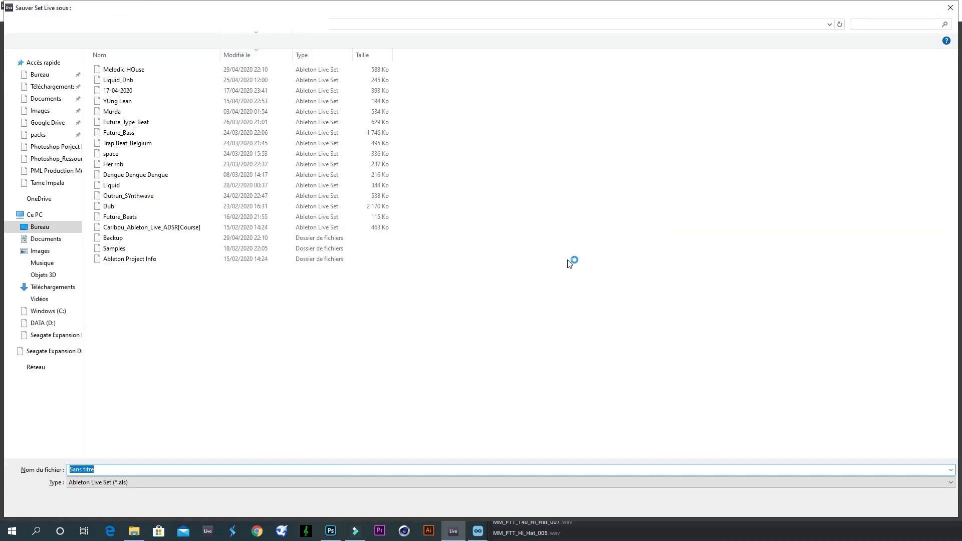
text(OVO_Beatr)
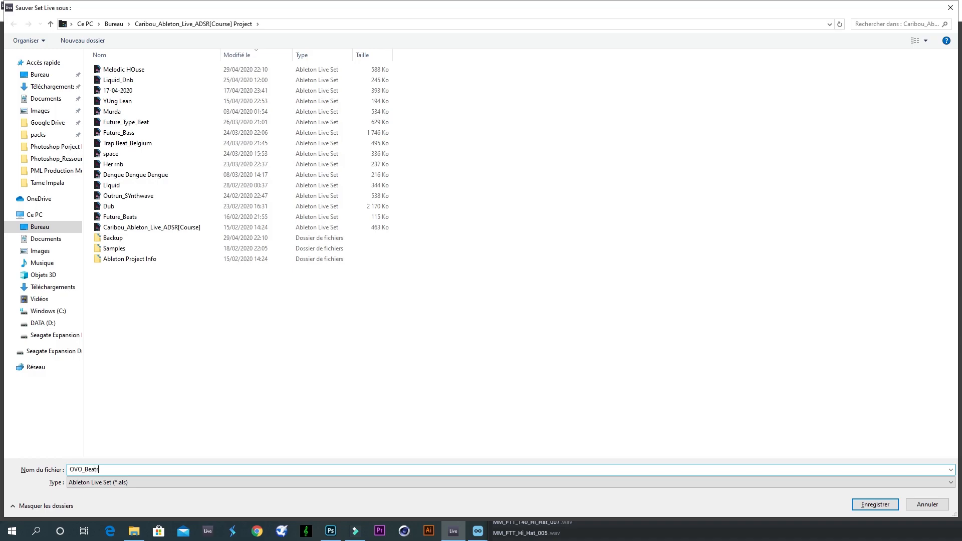
key(Return)
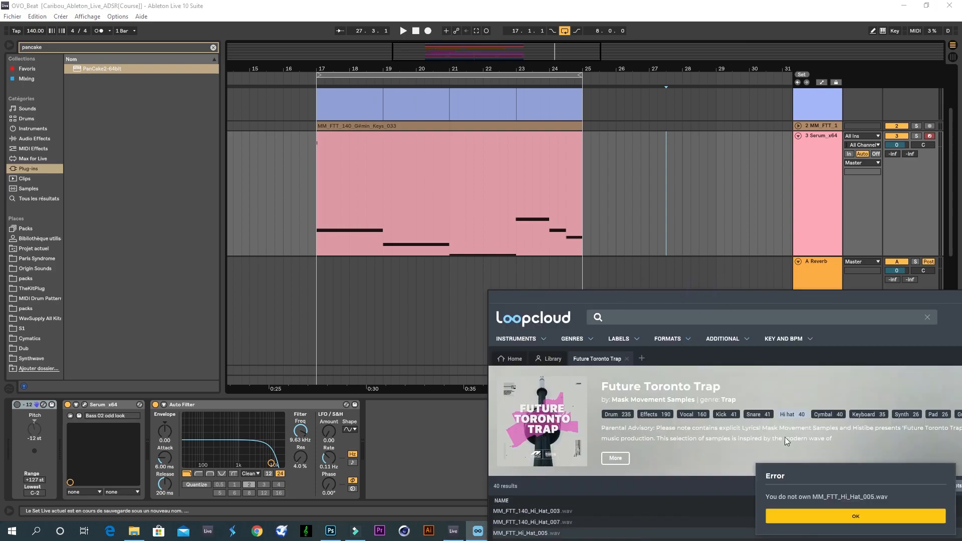
- Switch to Loopcloud, dismiss the error, filter Future Toronto Trap to Synth samples and preview MM_FTT_140_Gmin_Pad_020.wav
click(855, 516)
drag(762, 291, 406, 41)
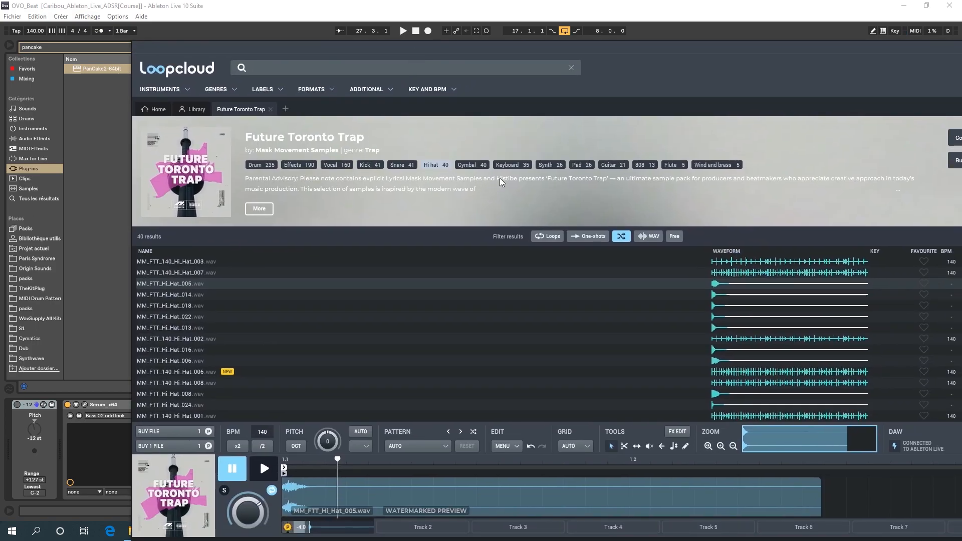
click(546, 166)
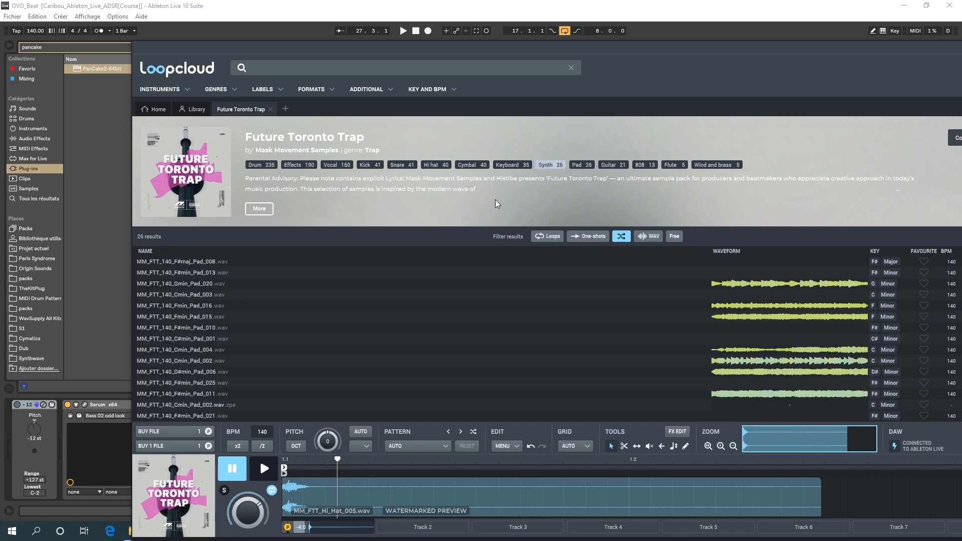
scroll(230, 325, down, 5)
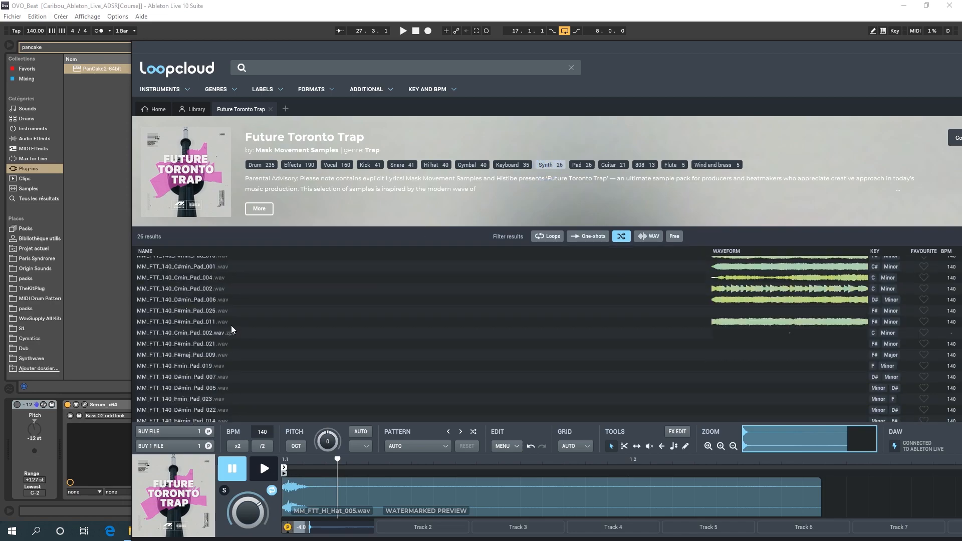
scroll(230, 325, up, 5)
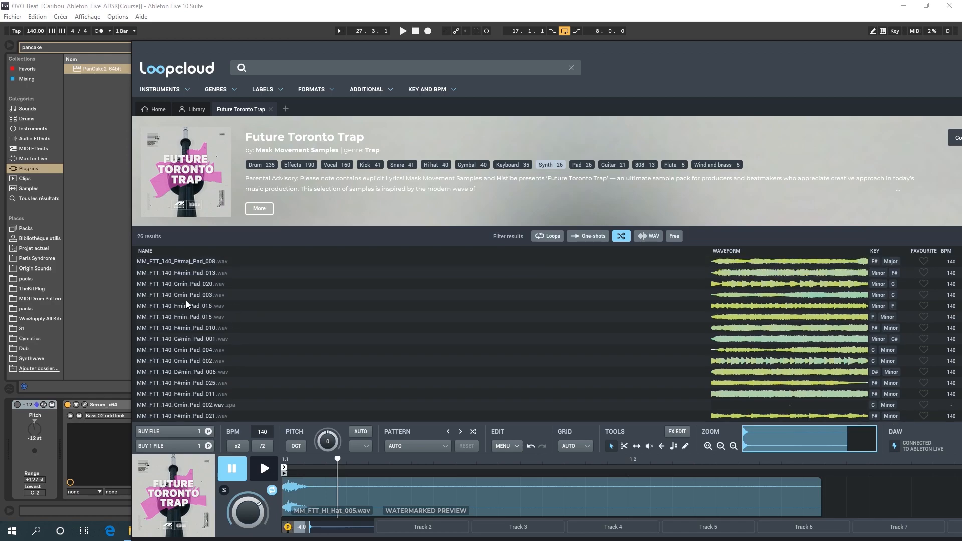
click(193, 284)
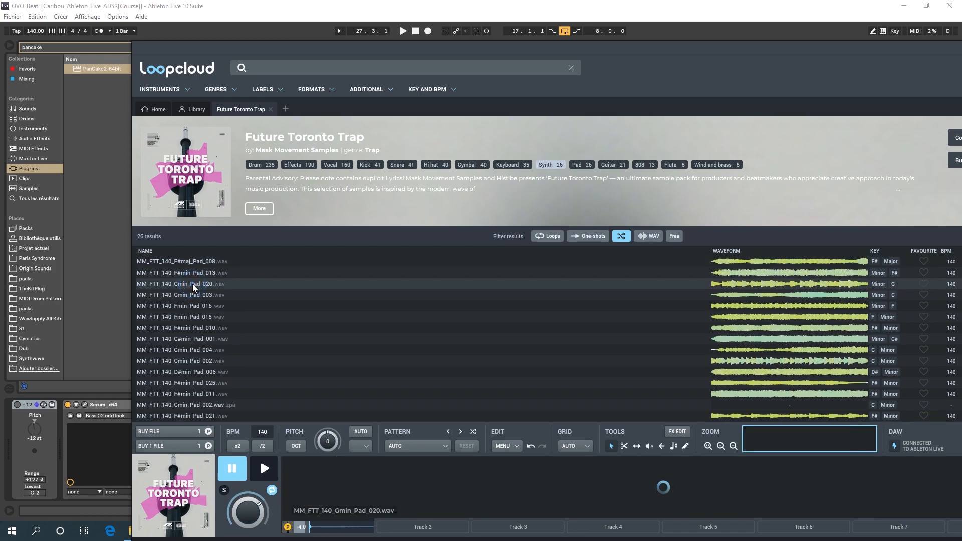
click(261, 467)
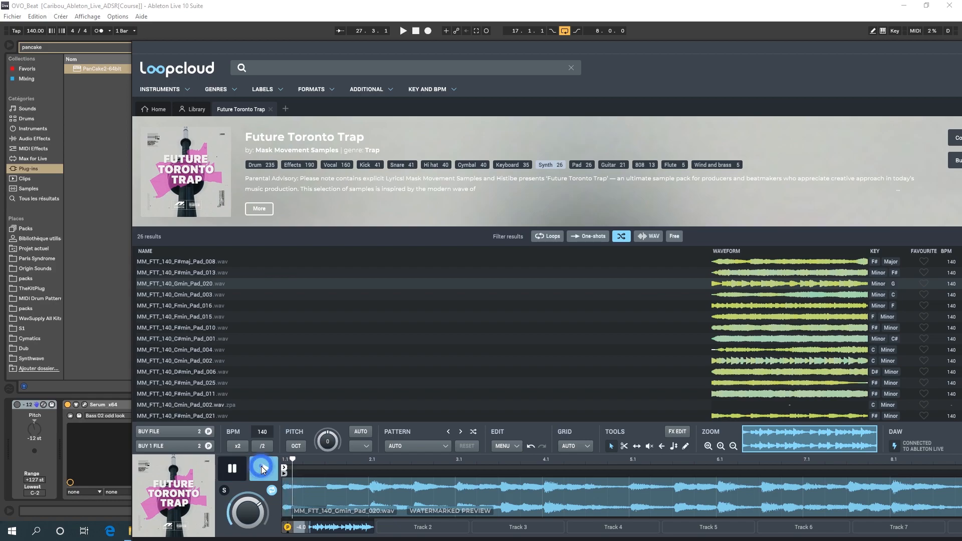
click(233, 469)
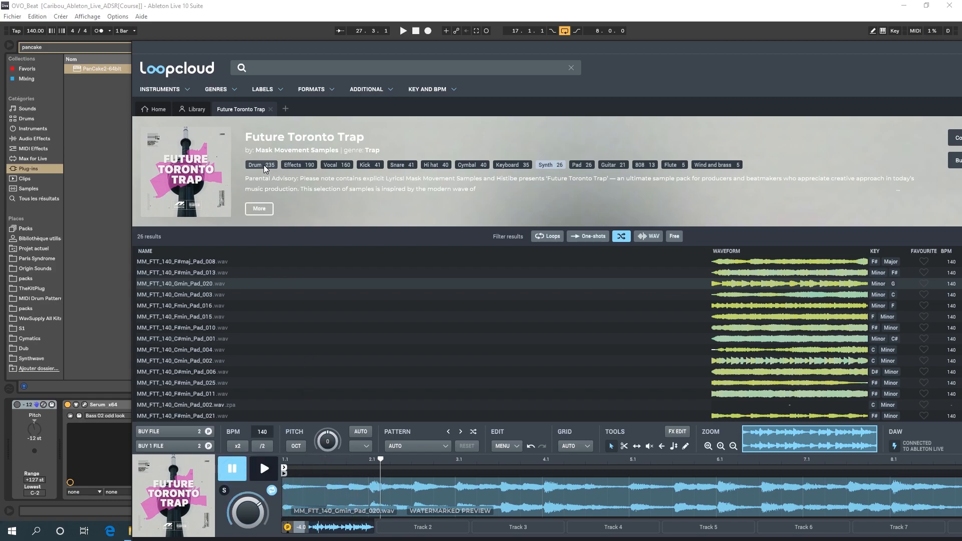
- Browse the pack's Wind and brass samples, switch to its Vocal samples and preview MM_FTT_140_VocalLoop_033_Histibe.wav
click(700, 165)
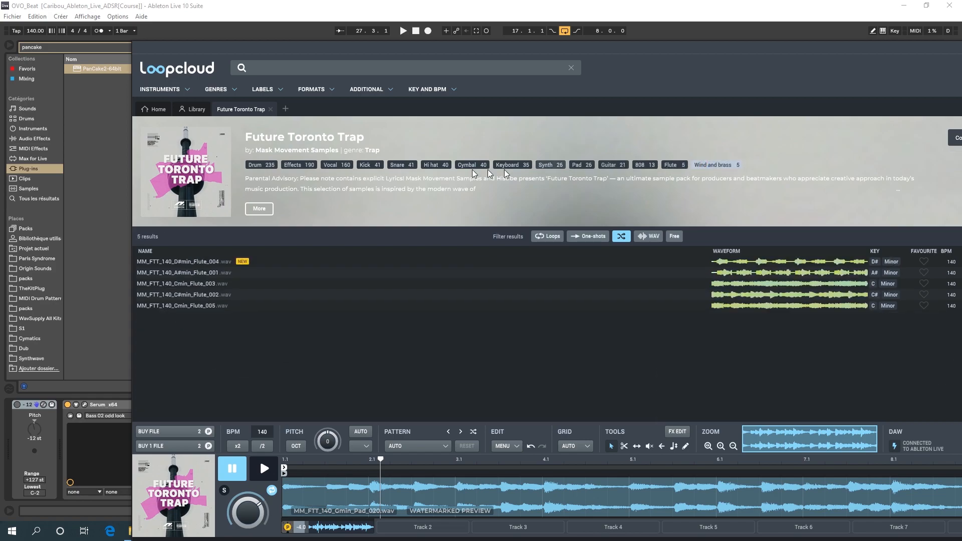
click(335, 164)
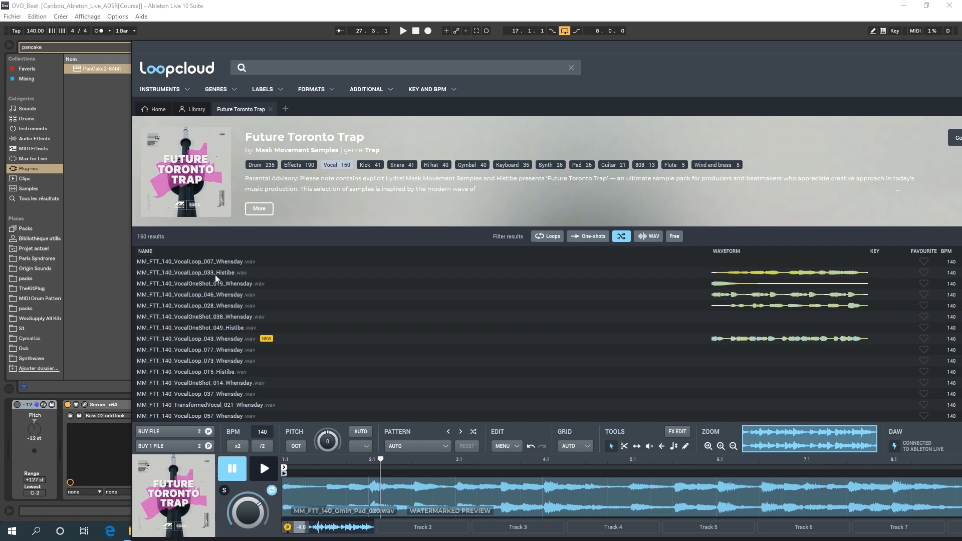
click(212, 275)
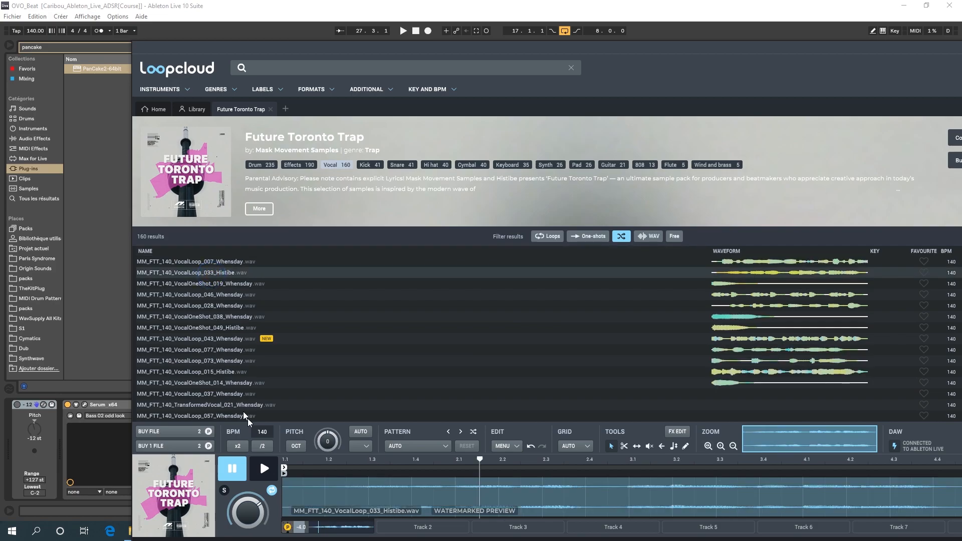
key(space)
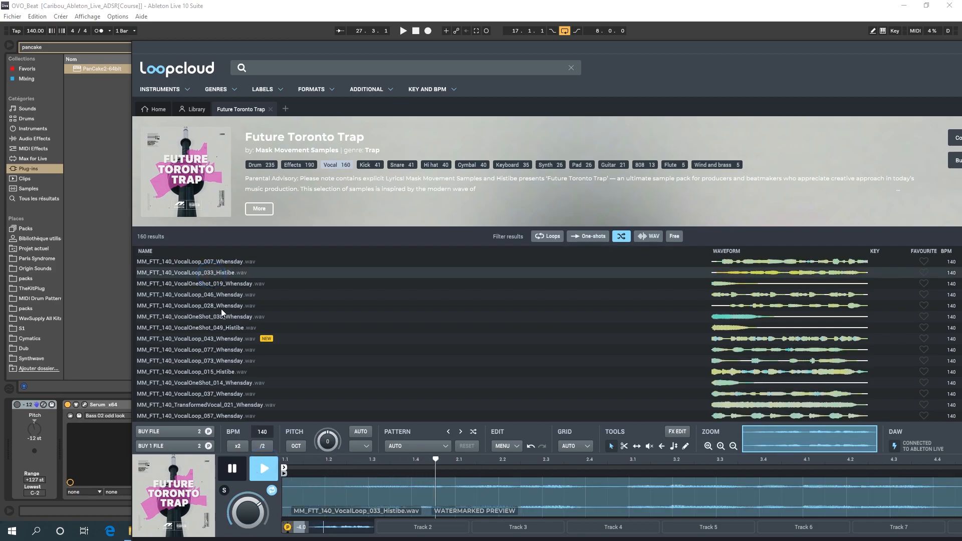
- Preview MM_FTT_140_VocalLoop_046_Whensday.wav together with the Ableton Live arrangement loop from bar 17
click(209, 297)
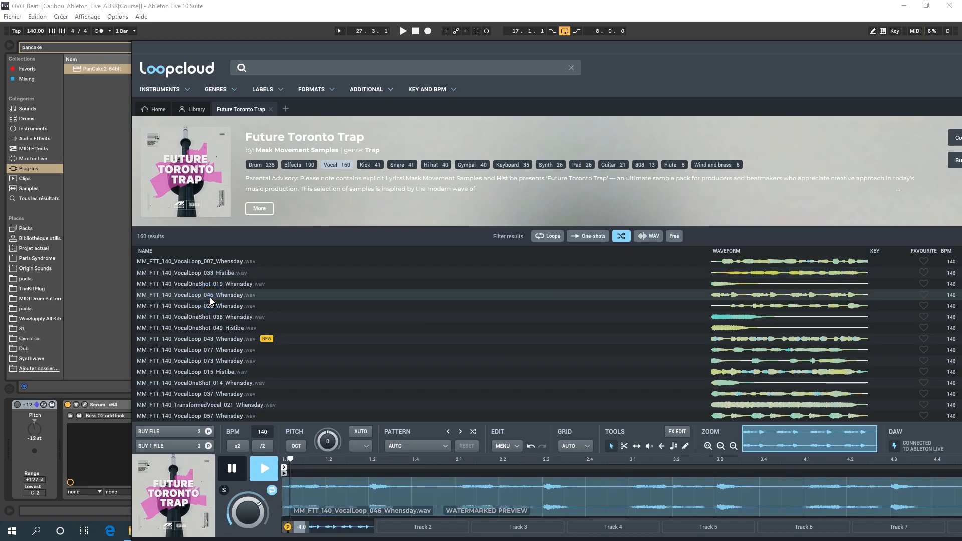
drag(438, 53, 464, 125)
click(301, 80)
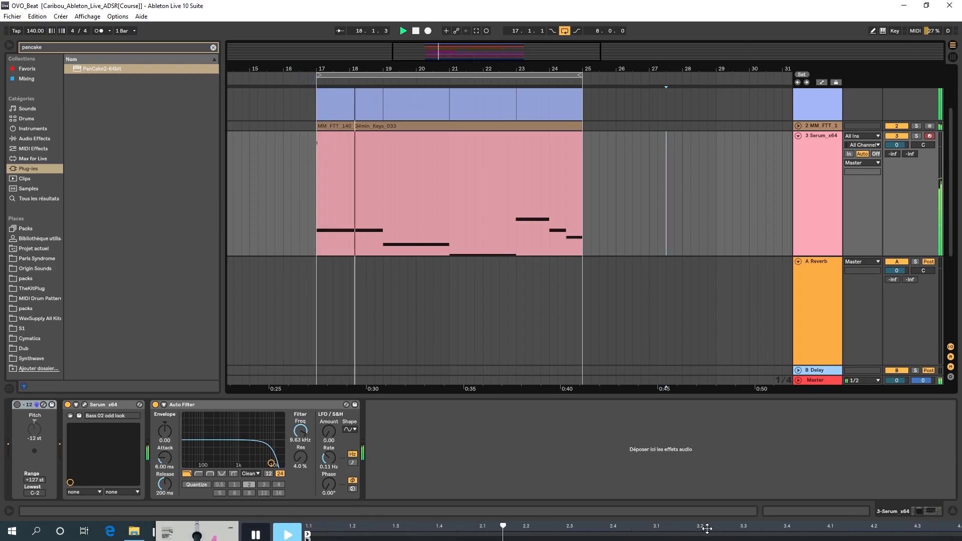
- Switch to Loopcloud and preview VocalLoop_028_Whensday, VocalOneShot_038_Whensday, VocalOneShot_049_Histibe and VocalLoop_043_Whensday from the Future Toronto Trap vocals
click(230, 531)
click(220, 375)
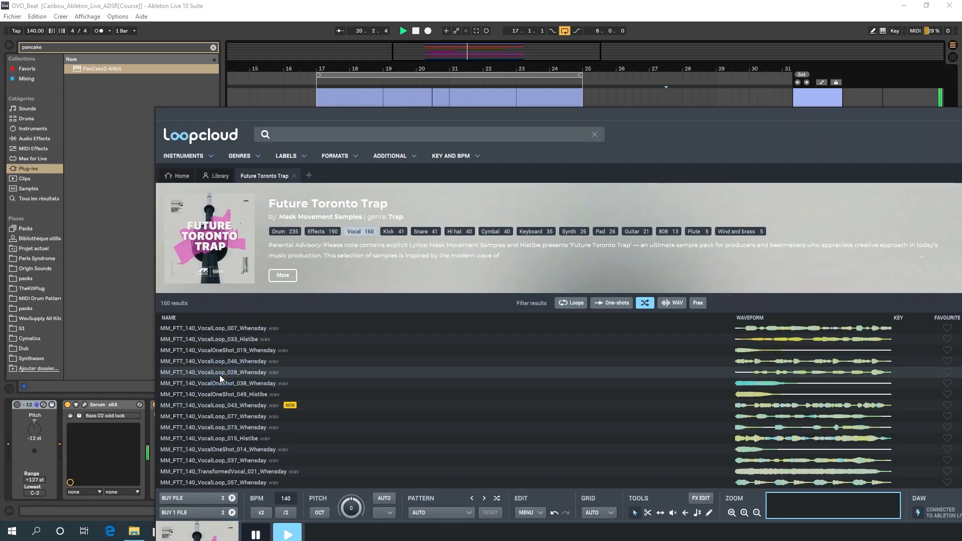
double_click(407, 110)
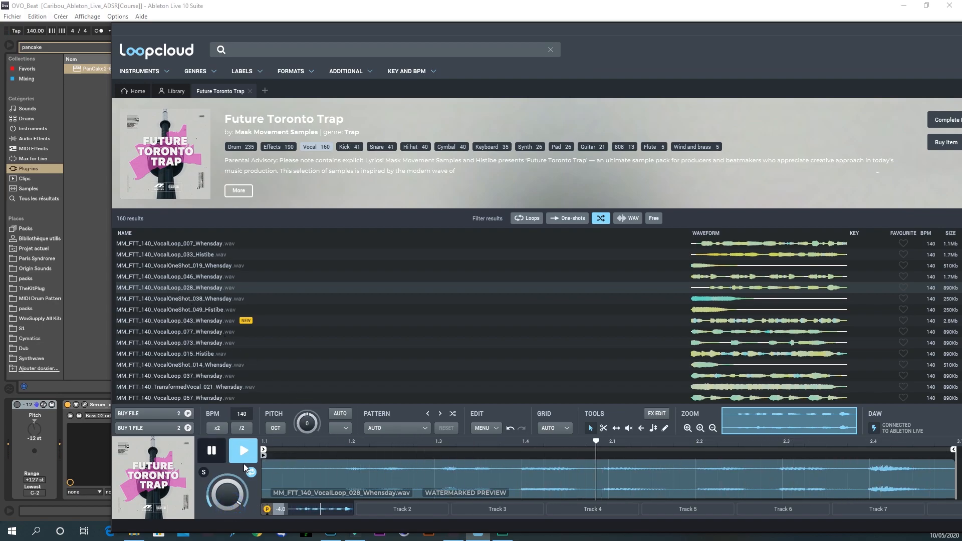
click(192, 298)
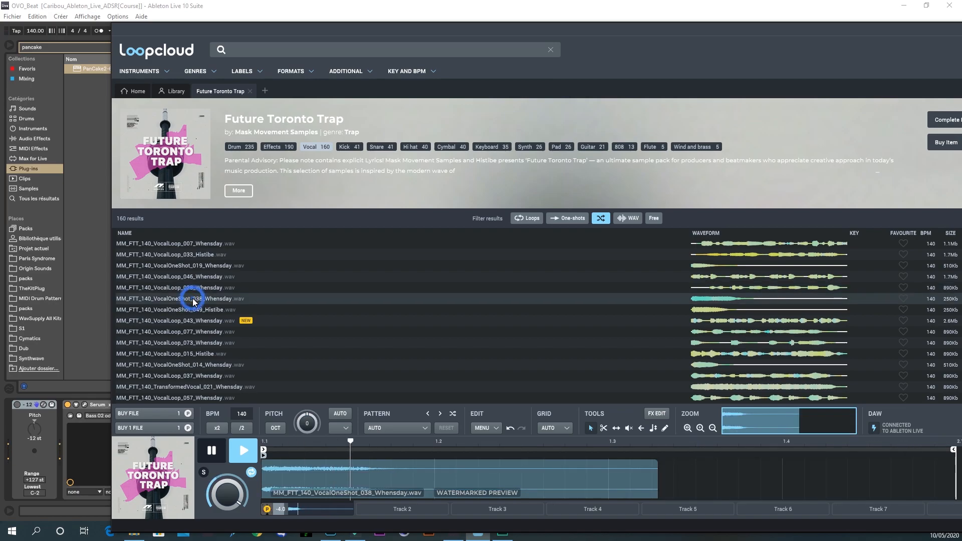
click(194, 309)
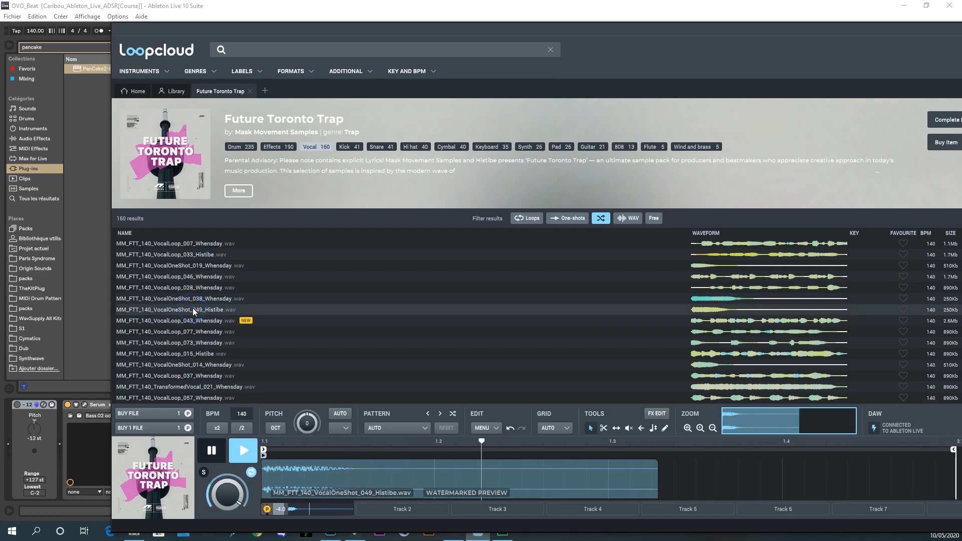
click(200, 321)
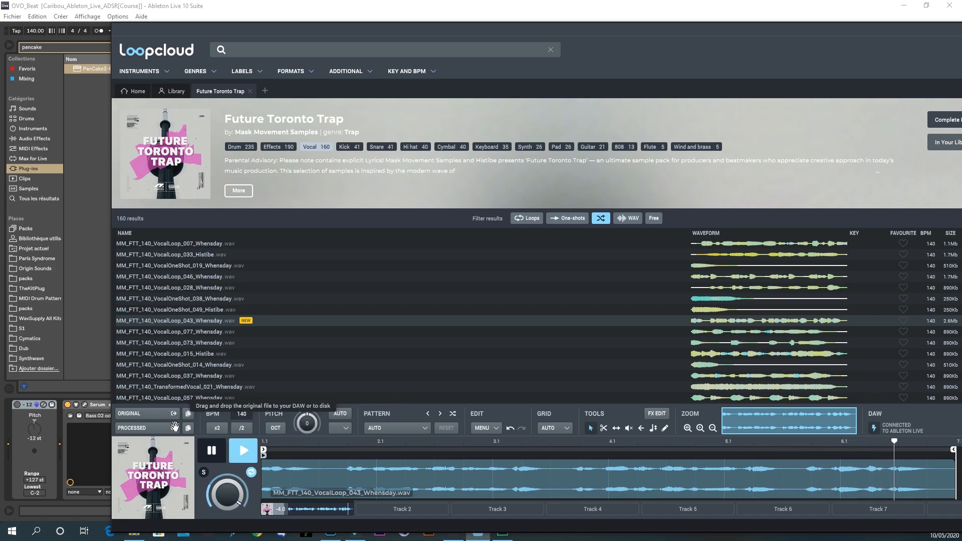
mouse_move(170, 460)
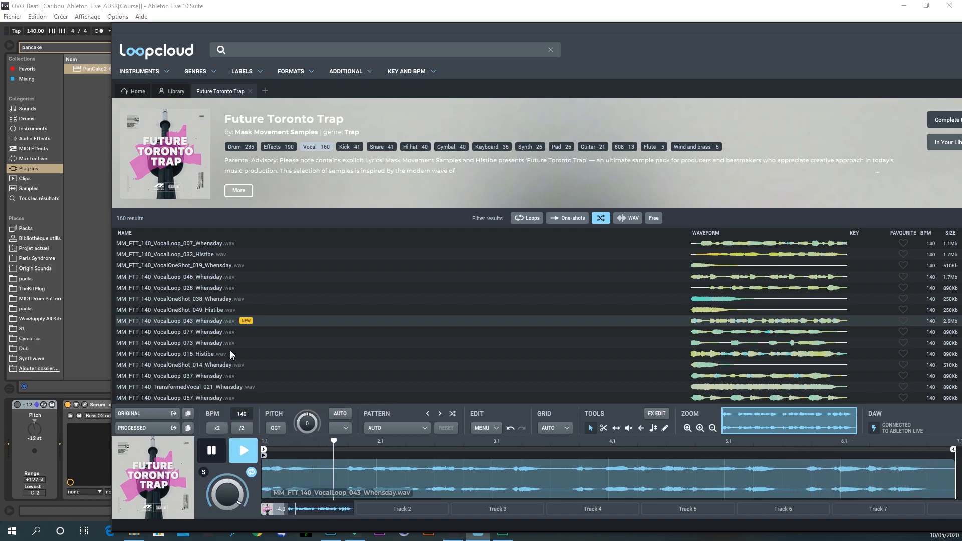
- Preview VocalLoop_077, VocalLoop_073, VocalLoop_015_Histibe and VocalOneShot_014, then replay MM_FTT_140_VocalLoop_043_Whensday for comparison
click(215, 335)
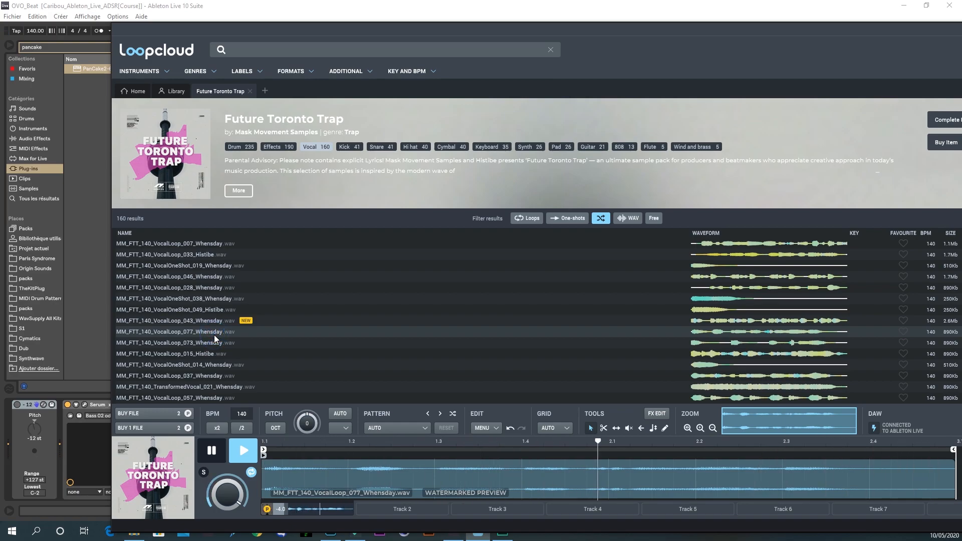
click(199, 342)
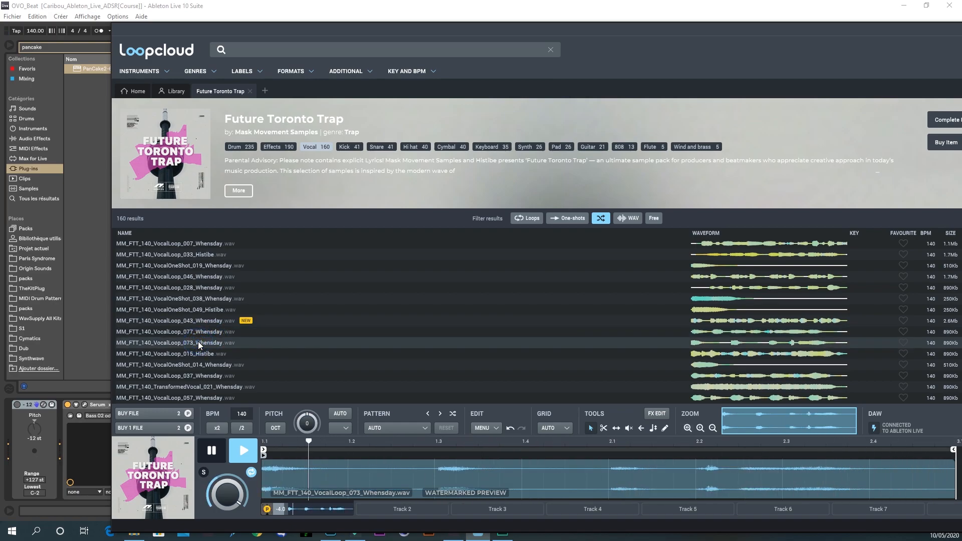
click(200, 347)
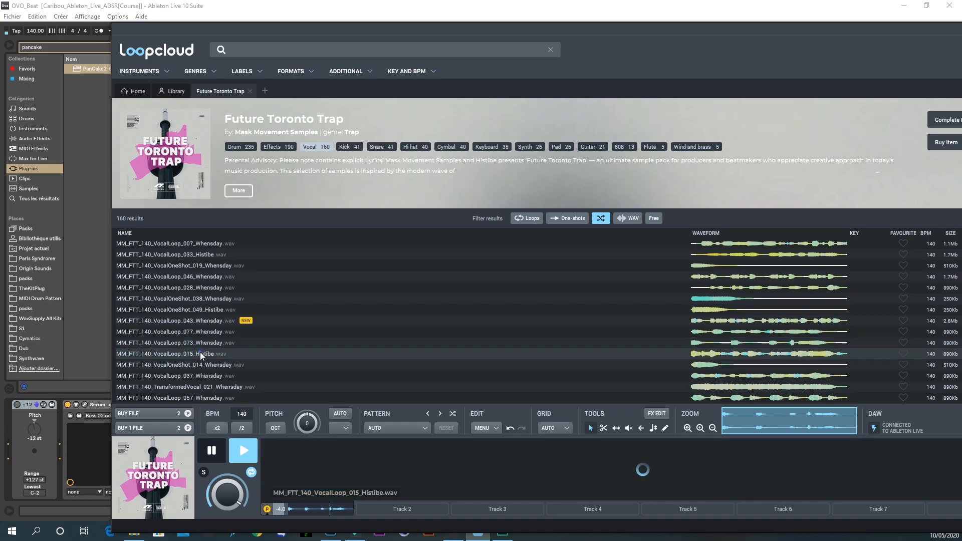
click(200, 346)
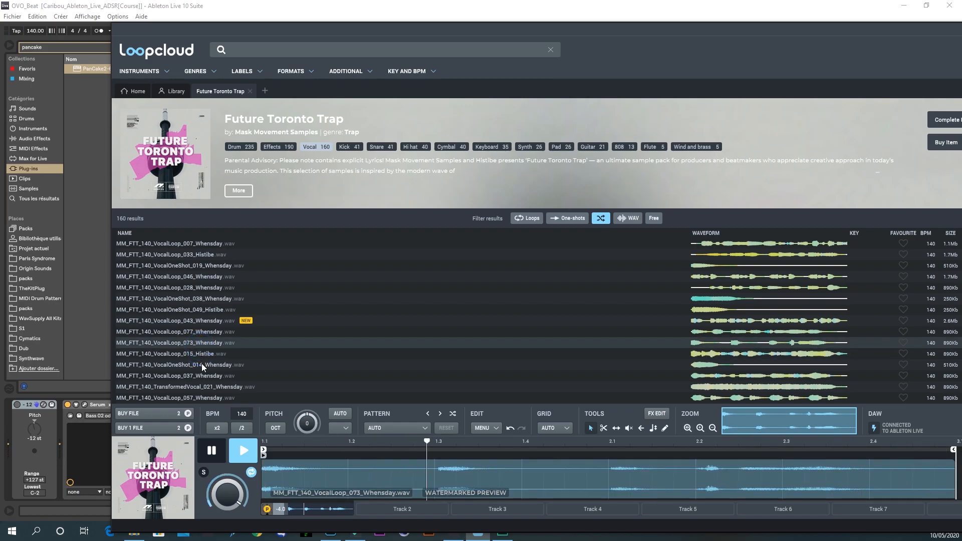
click(201, 366)
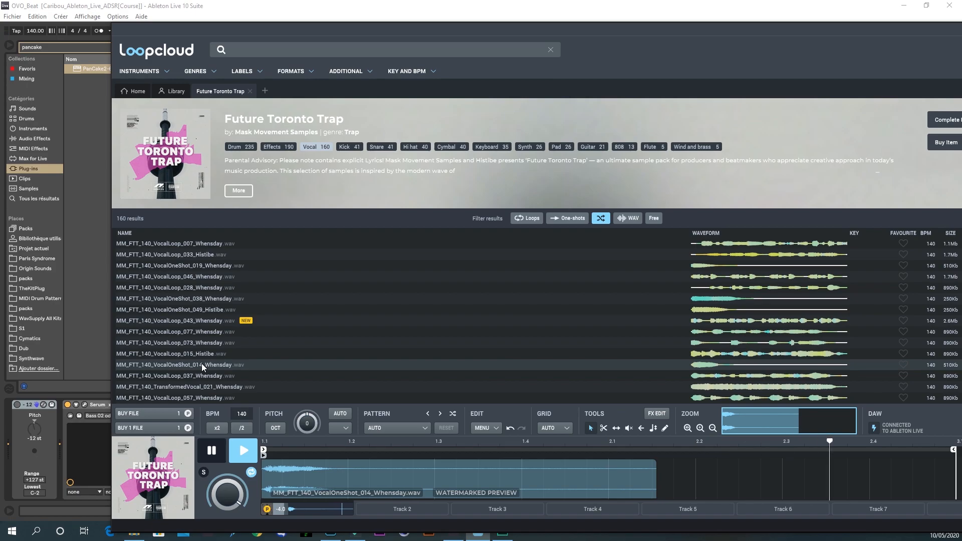
click(197, 325)
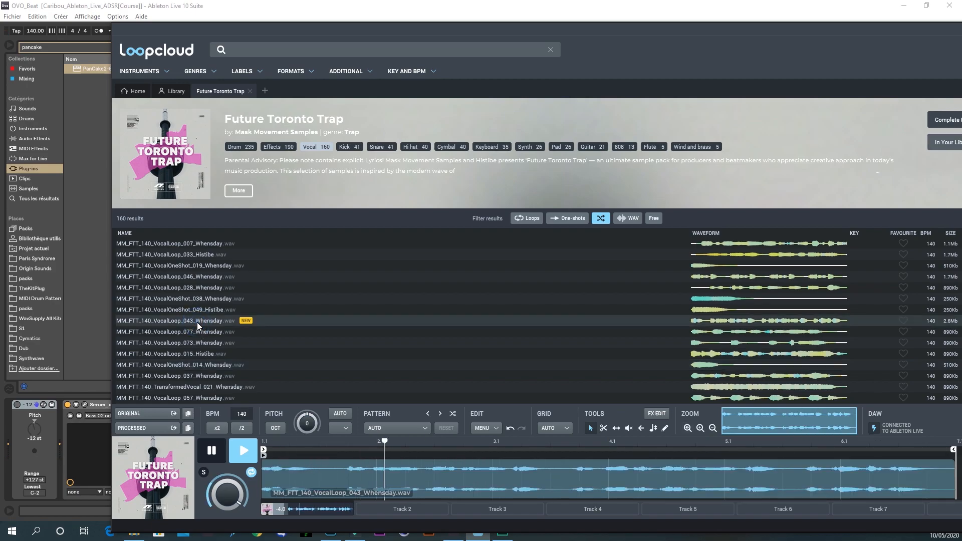
- Switch to Ableton Live, resume playback and activate track 4 containing the MM_FTT_140_VocalLoop_043_Whensday clips
click(746, 32)
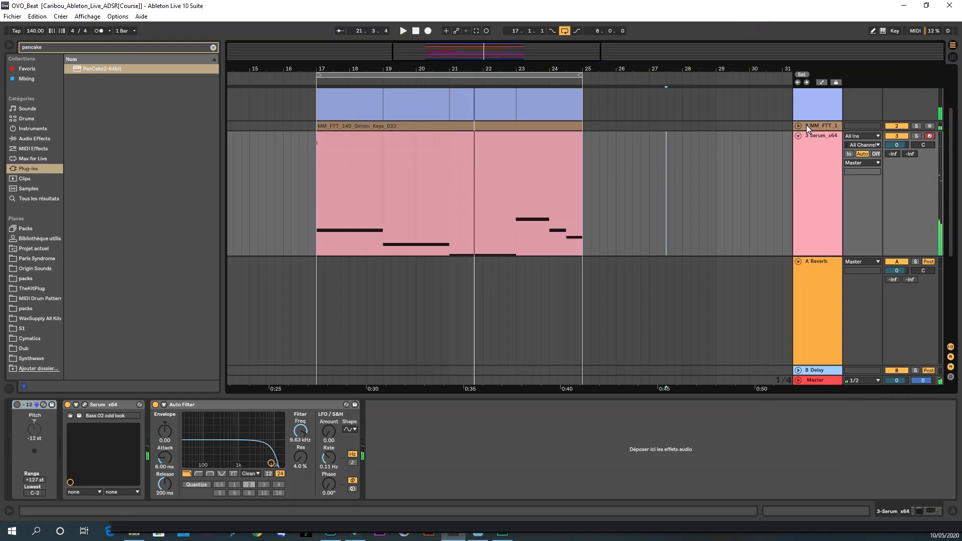
click(801, 125)
scroll(722, 219, down, 5)
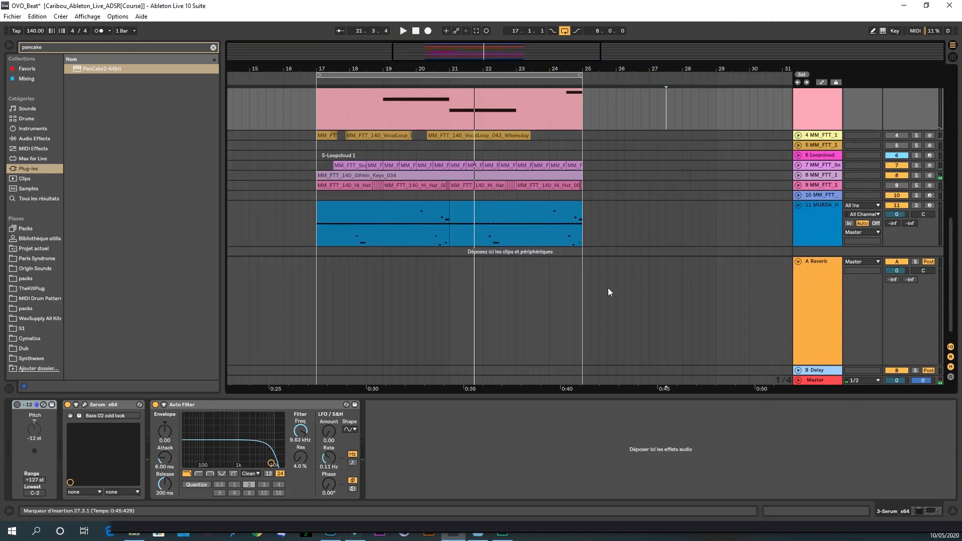
double_click(695, 397)
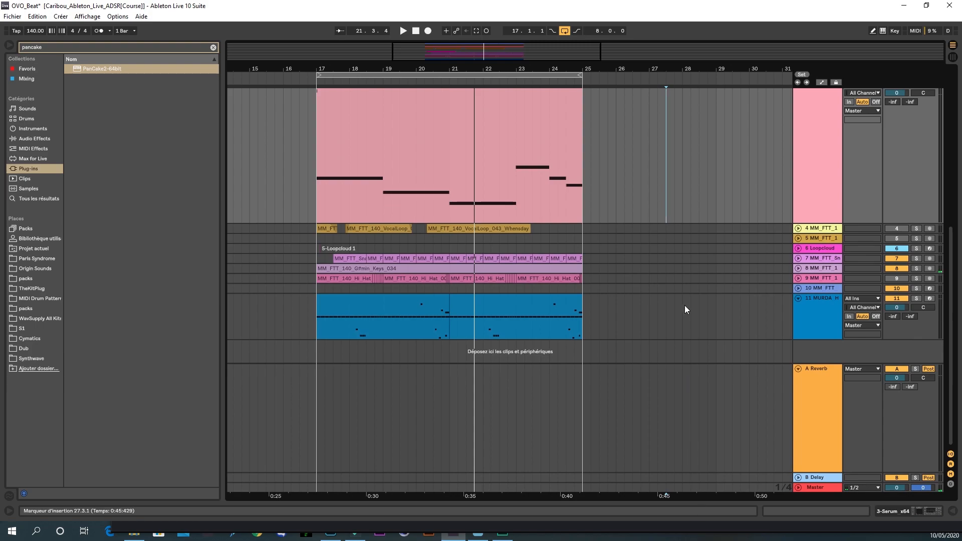
key(space)
click(891, 230)
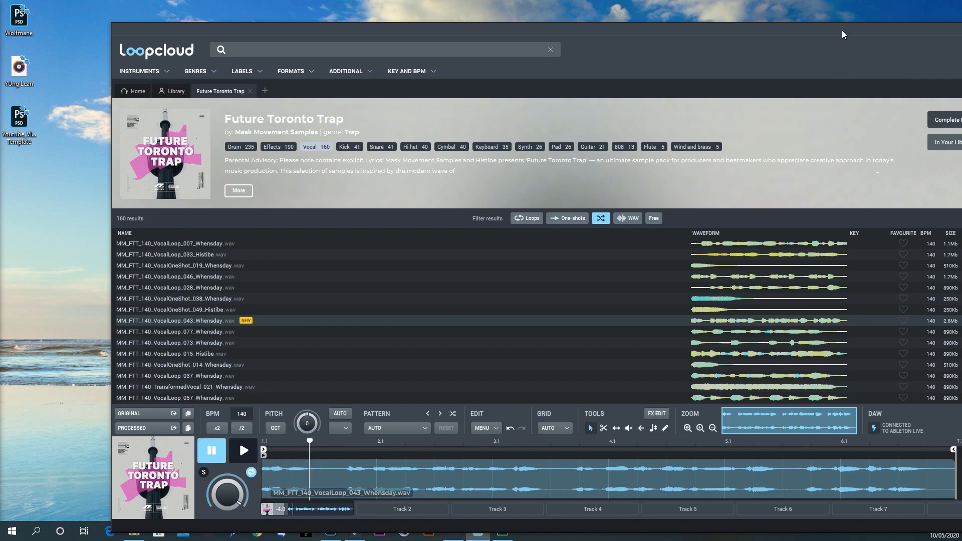
- Minimise the Loopcloud window and switch back to the Ableton Live arrangement
drag(842, 30, 645, 117)
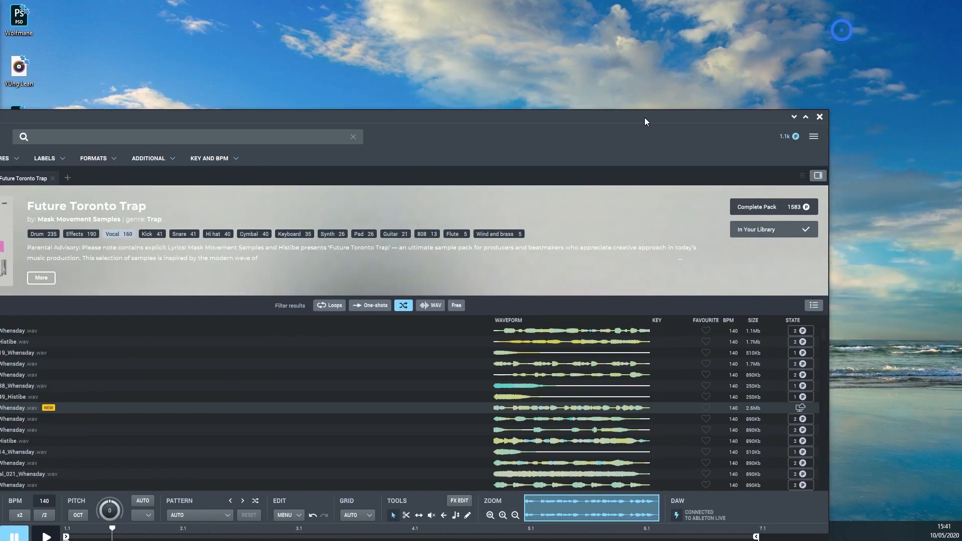
click(820, 117)
click(428, 375)
click(794, 116)
click(458, 530)
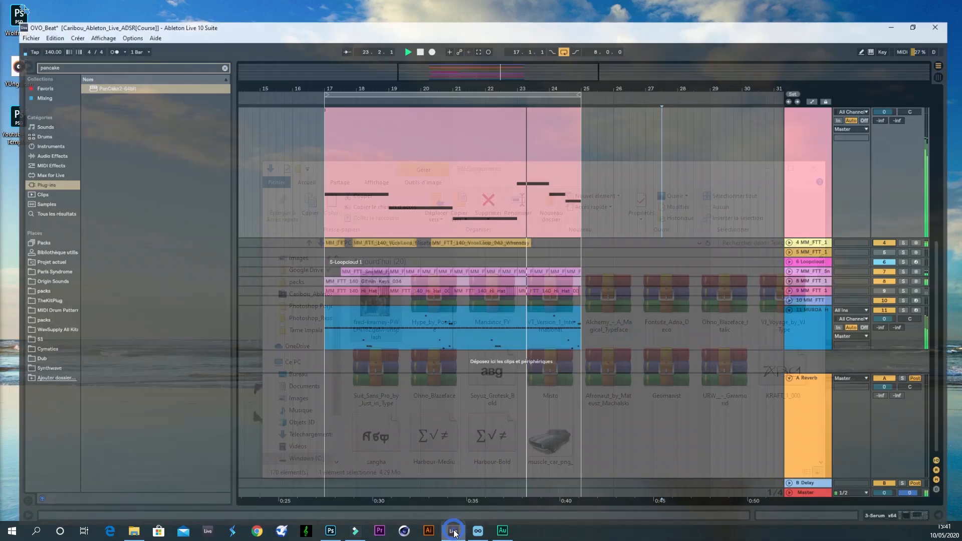
- Unfold track 4, replace its cut clips with one continuous MM_FTT_140_VocalLoop_043_Whensday clip over bars 17 to 25, and play from bar 17
click(798, 228)
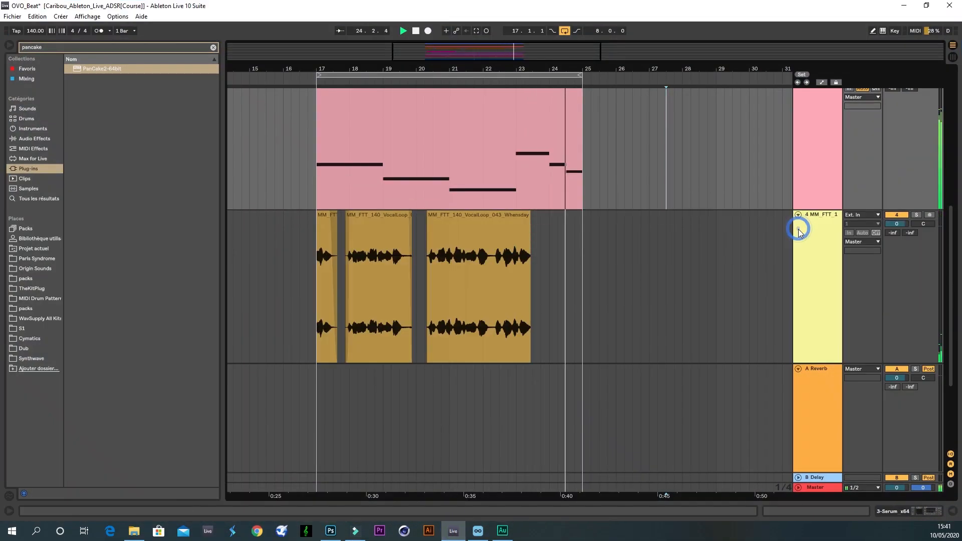
drag(339, 223, 587, 234)
key(space)
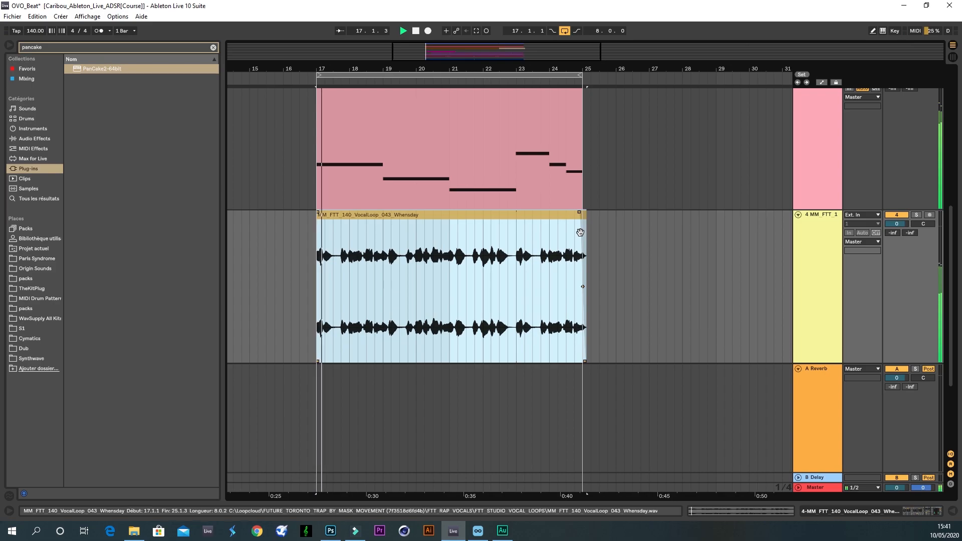
- Fold the Serum, Keys loop and Drum Rack tracks and show the devices of vocal track 4
scroll(784, 141, up, 3)
scroll(783, 145, up, 5)
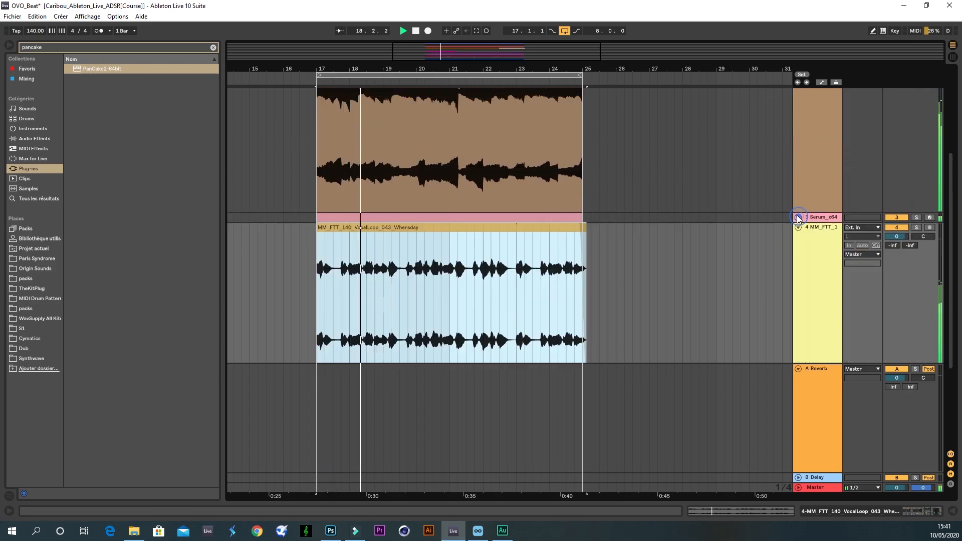
click(798, 200)
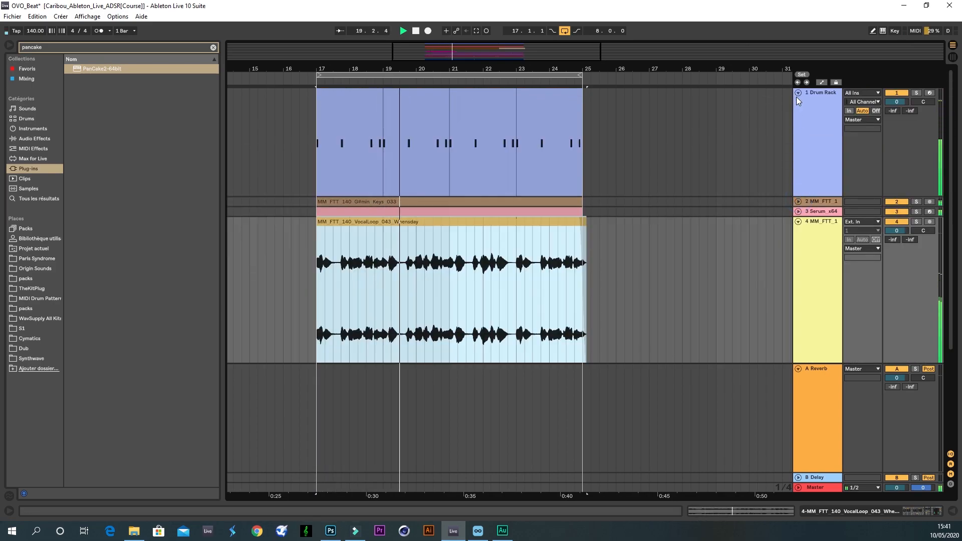
click(798, 94)
click(811, 126)
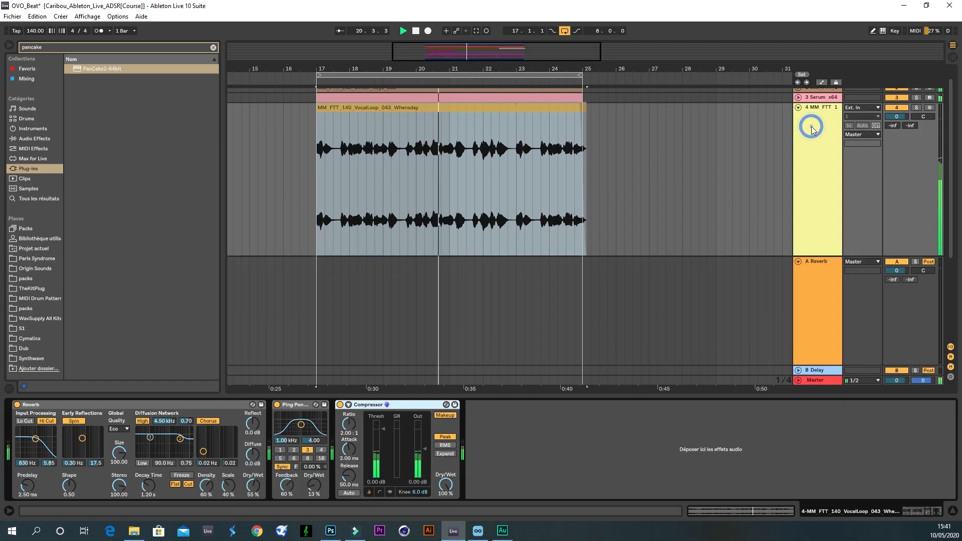
- Set the vocal Compressor's threshold to -11.6 dB, its ratio to 2.68:1 and its output to 0.99 dB
drag(391, 438, 391, 456)
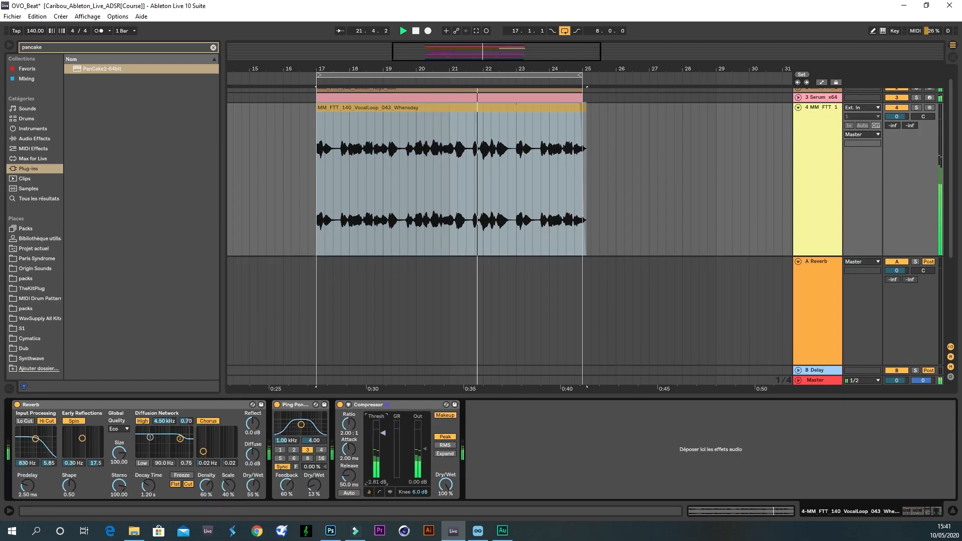
drag(349, 428, 350, 420)
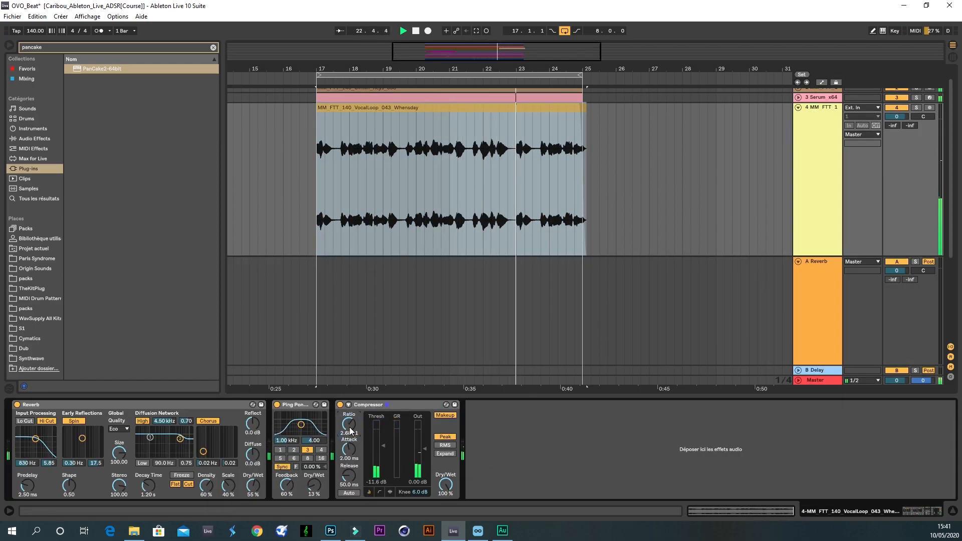
drag(424, 450, 420, 443)
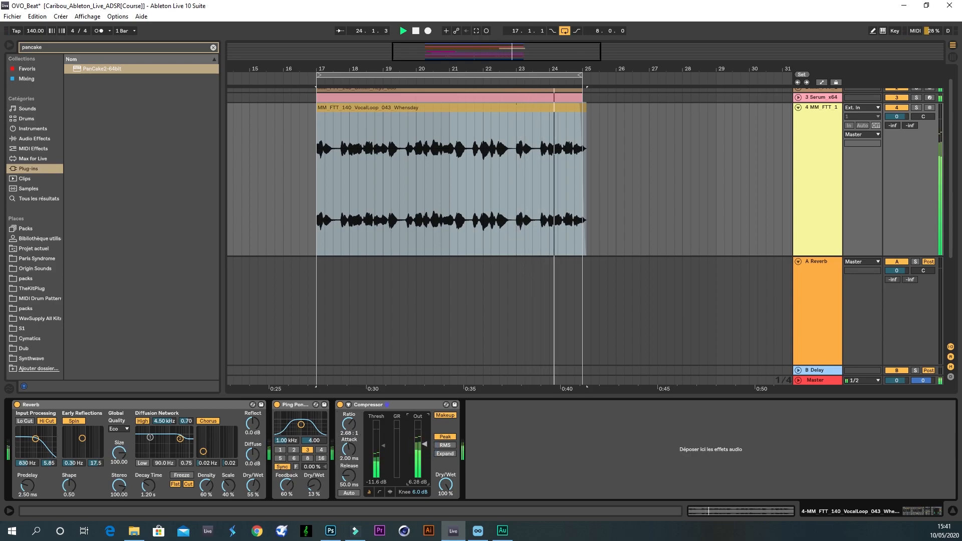
- Move the Compressor before the Reverb and set its threshold to -16.8 dB, attack 0.07 ms, release 146 ms and dry/wet 85%
drag(369, 404, 70, 412)
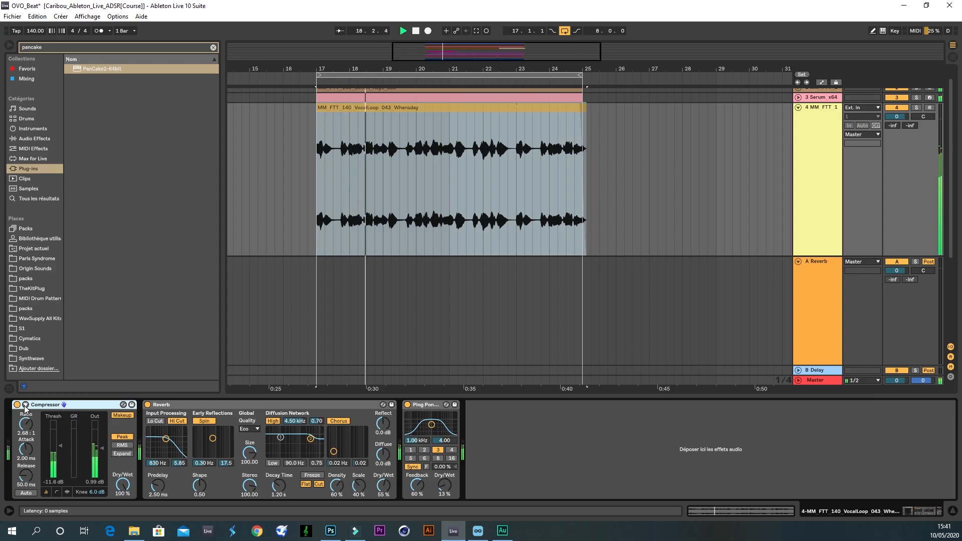
click(64, 405)
drag(124, 434, 148, 453)
drag(215, 489, 215, 496)
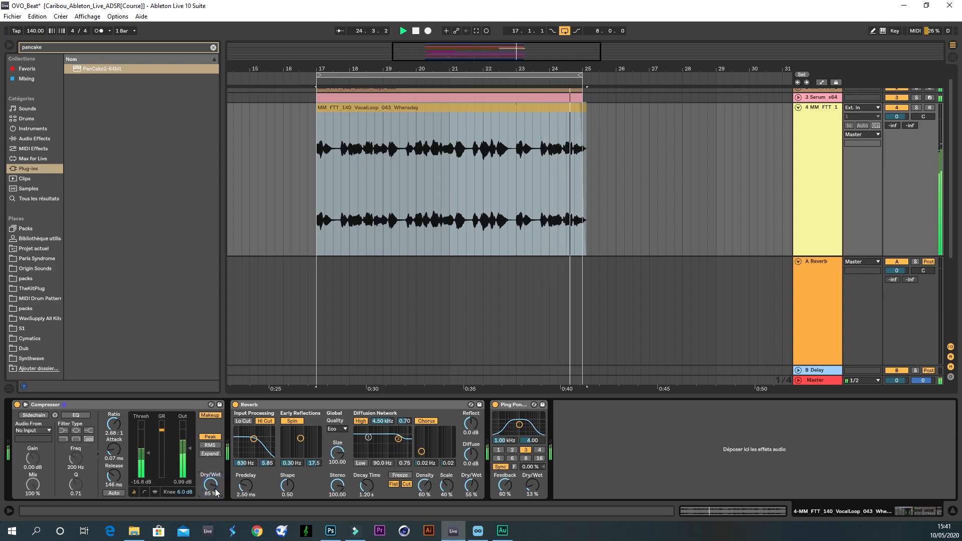
- Clear the browser search and lower the vocal track's volume to -2.4 dB
click(213, 47)
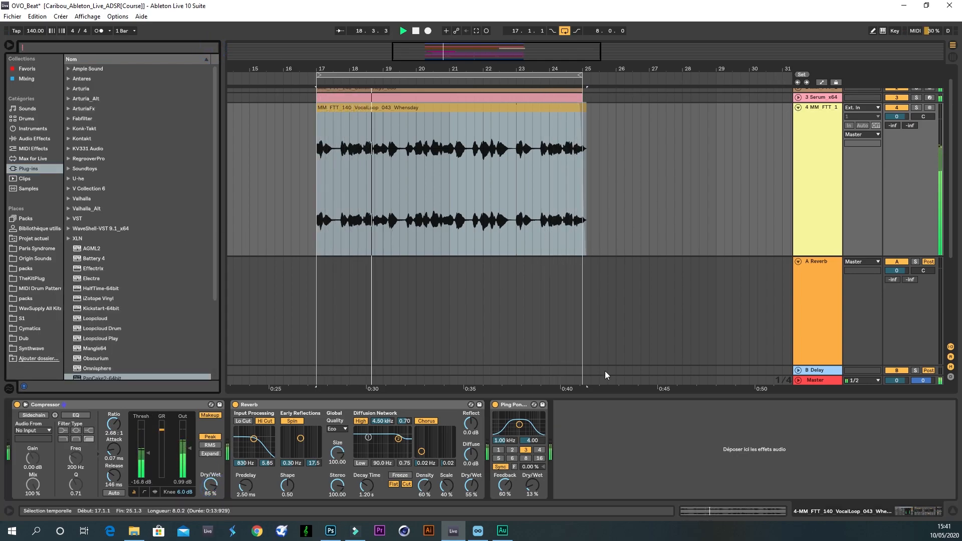
drag(897, 116, 897, 124)
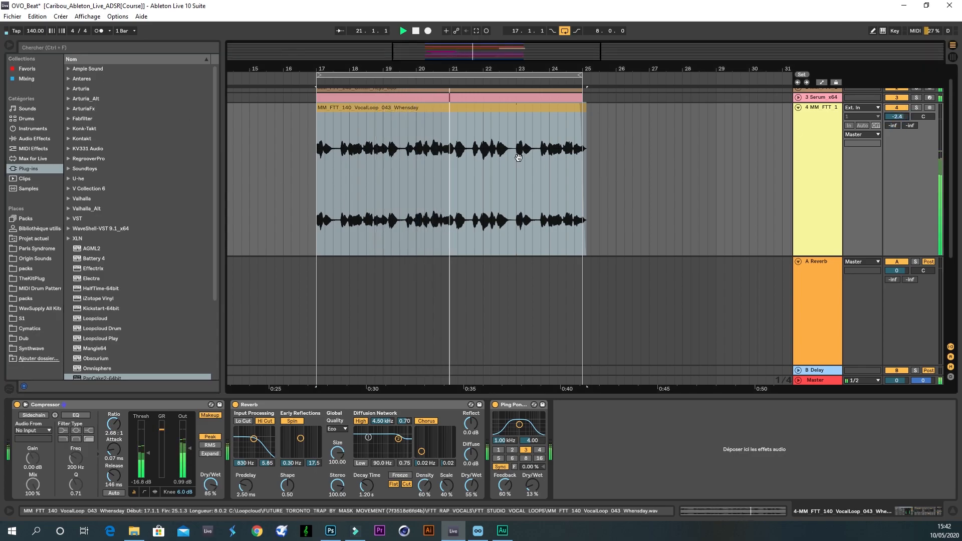
drag(409, 69, 445, 84)
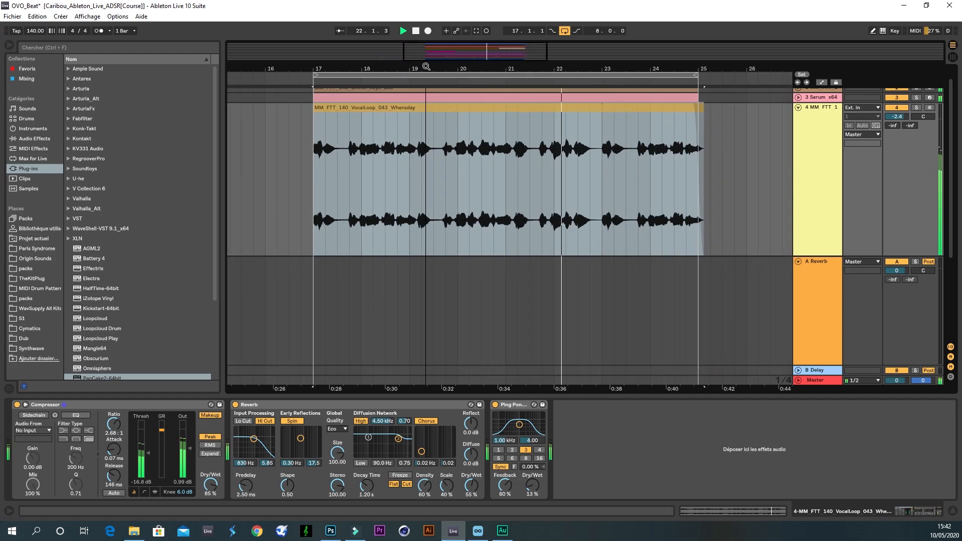
- Add EQ Eight at the end of the vocal chain, cut the lows and boost the high shelf 3.84 dB at 4.95 kHz with Q 5.45
click(34, 139)
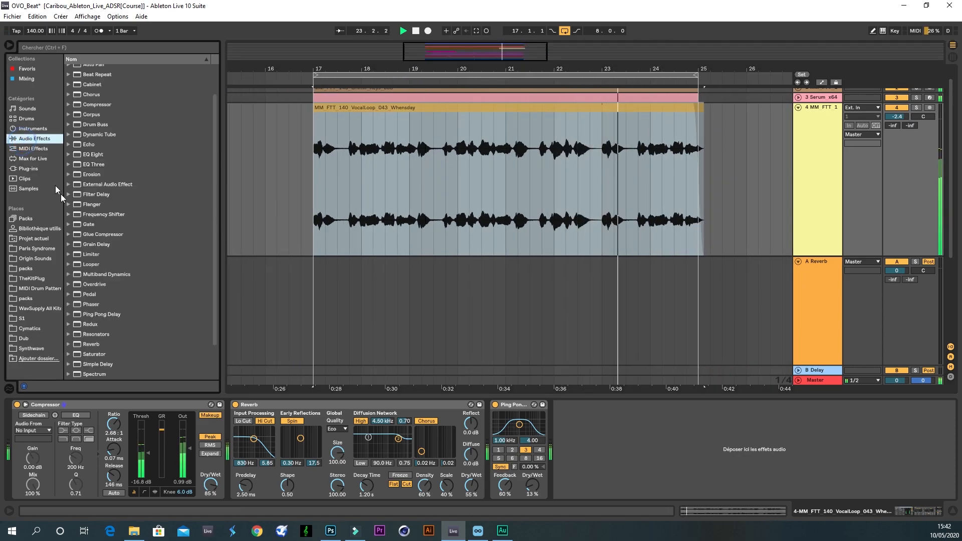
drag(92, 155, 573, 453)
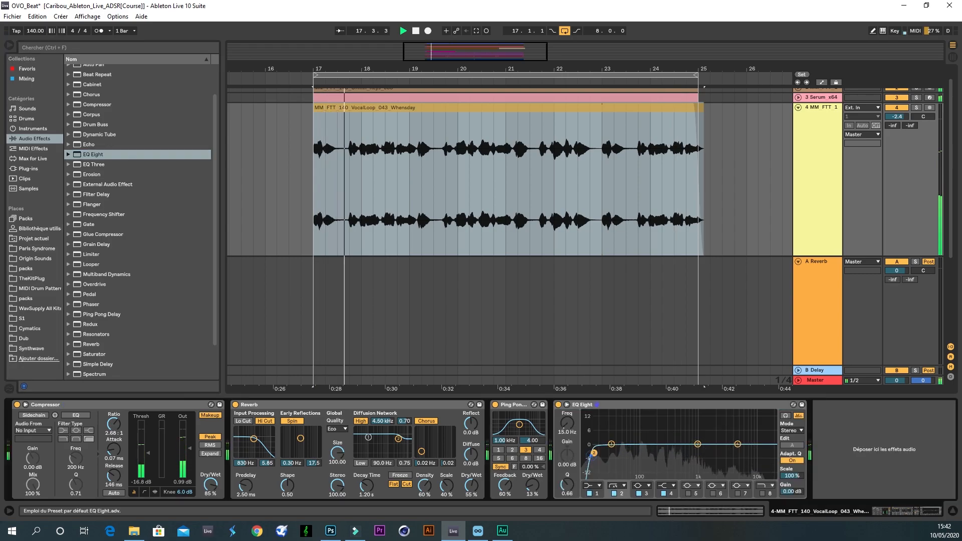
drag(737, 444, 737, 437)
drag(566, 489, 565, 471)
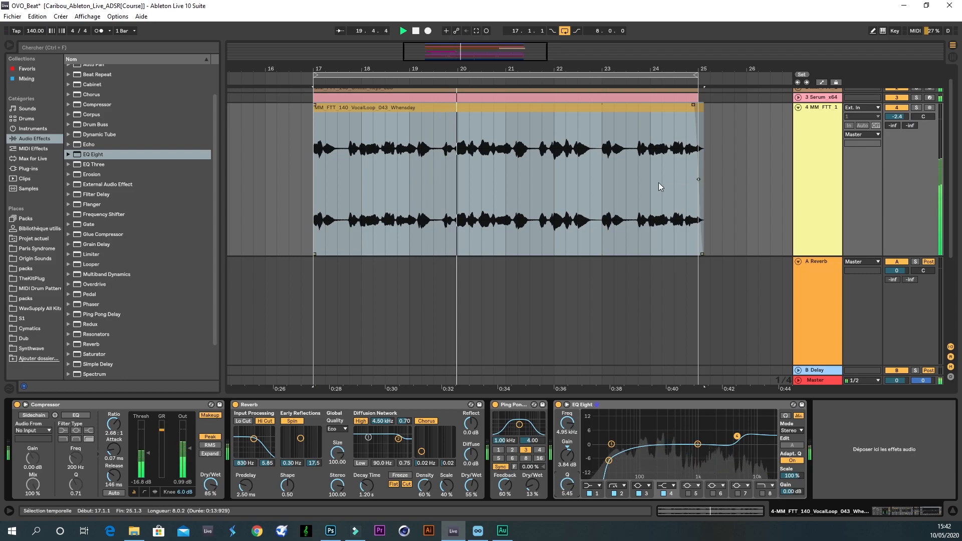
click(602, 206)
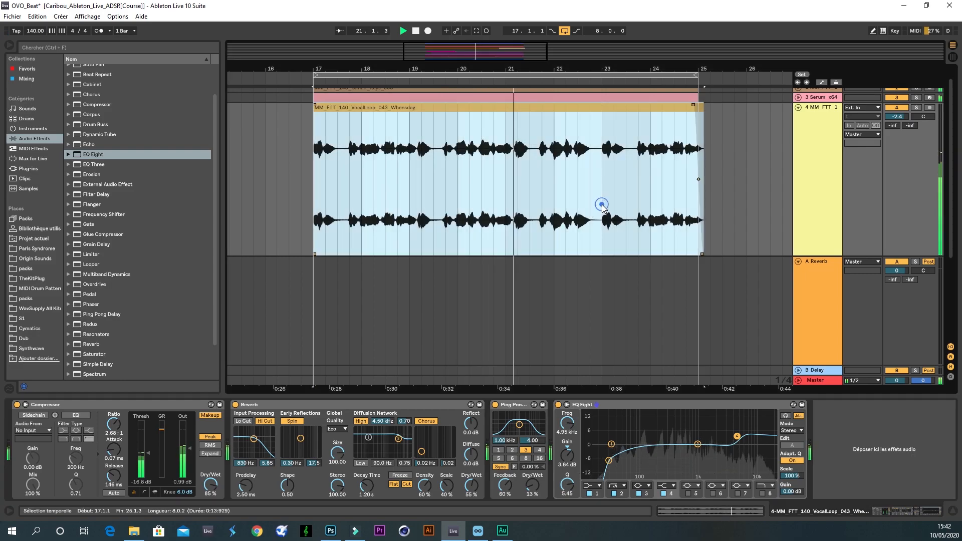
- Hide the device view and fold the MURDA track in the arrangement
mouse_move(713, 398)
mouse_down()
mouse_move(731, 539)
mouse_move(702, 512)
mouse_up()
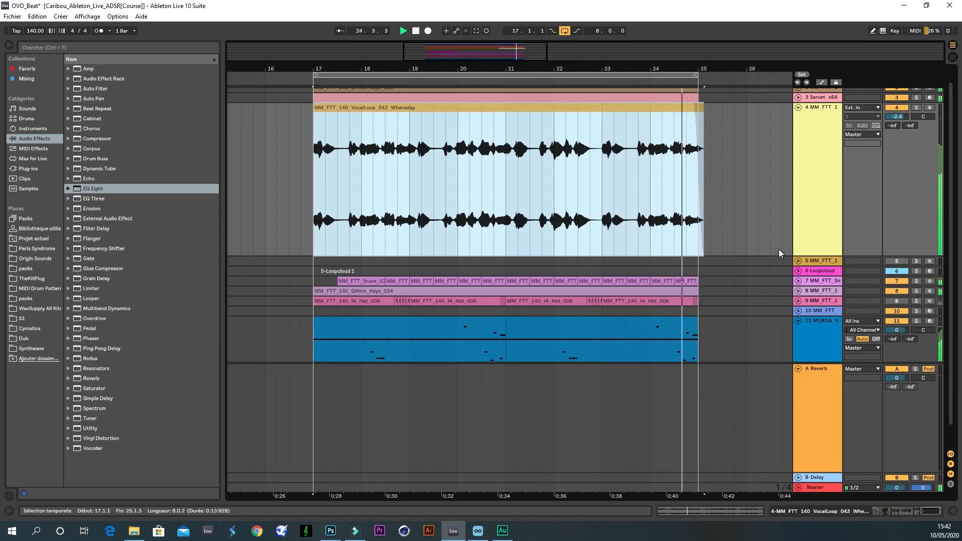
click(798, 321)
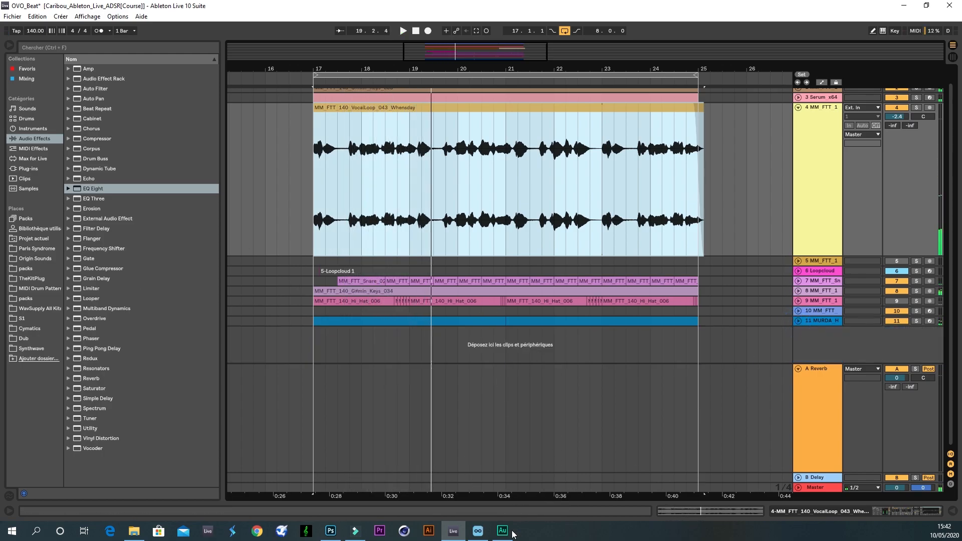
- Switch to Loopcloud, preview Future Toronto Trap vocal loops 077 and 073, and buy MM_FTT_140_VocalLoop_073_Whensday
click(478, 531)
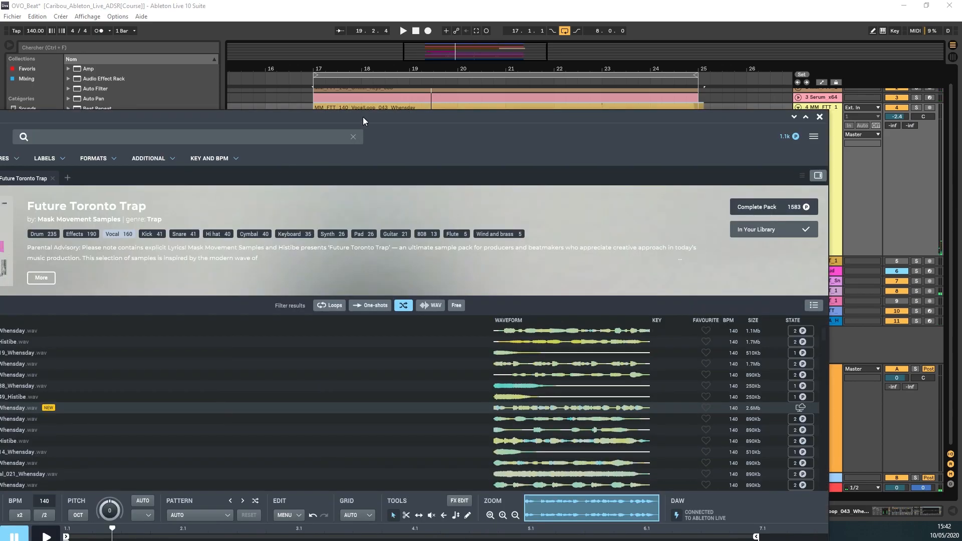
drag(363, 116, 515, 127)
click(120, 429)
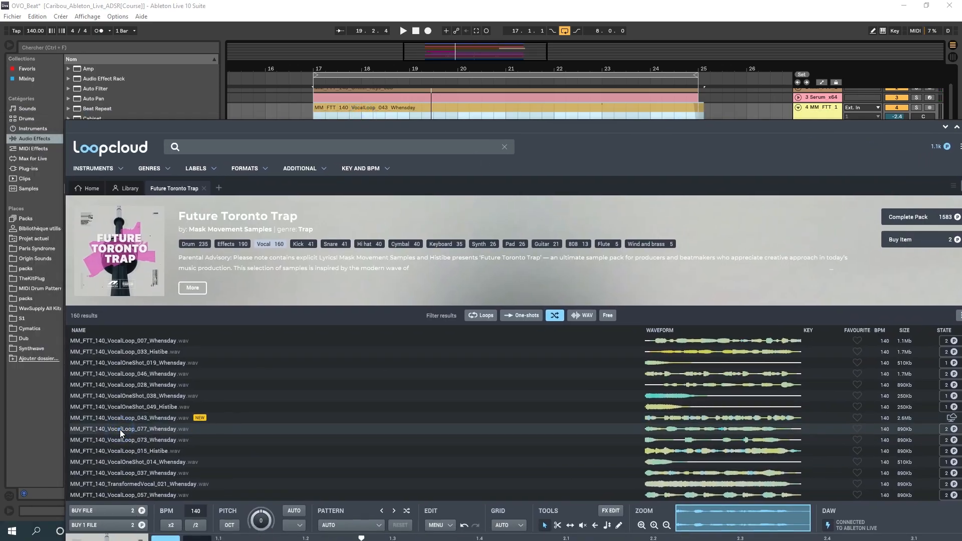
drag(338, 140, 329, 88)
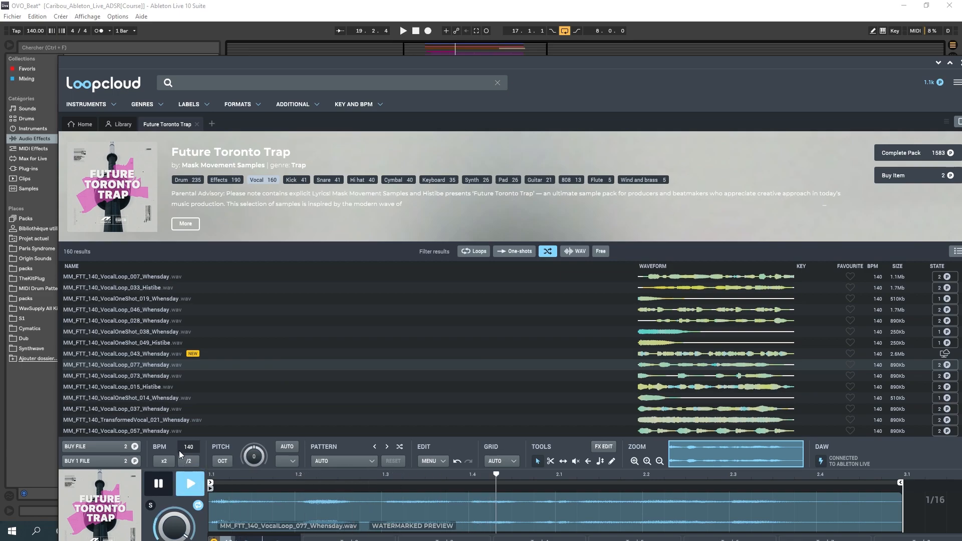
click(142, 377)
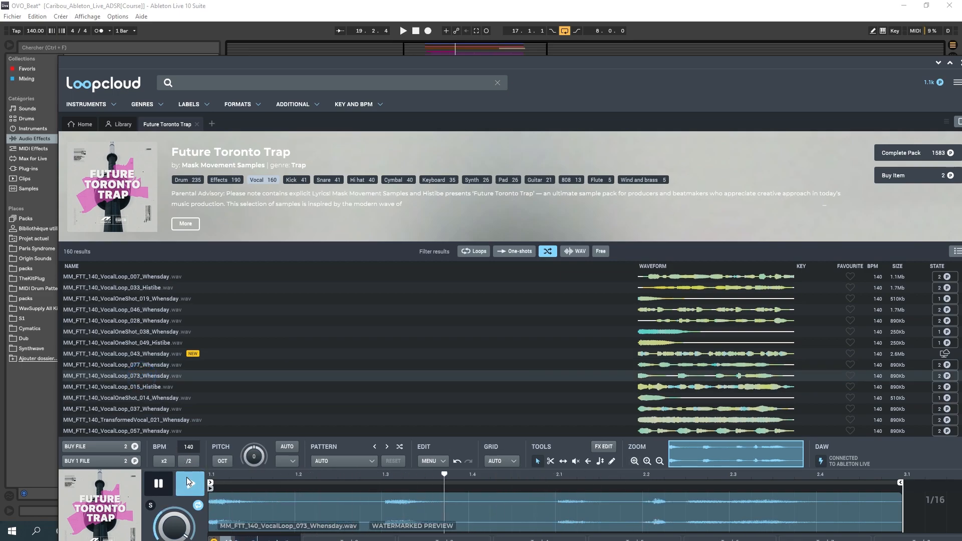
click(133, 447)
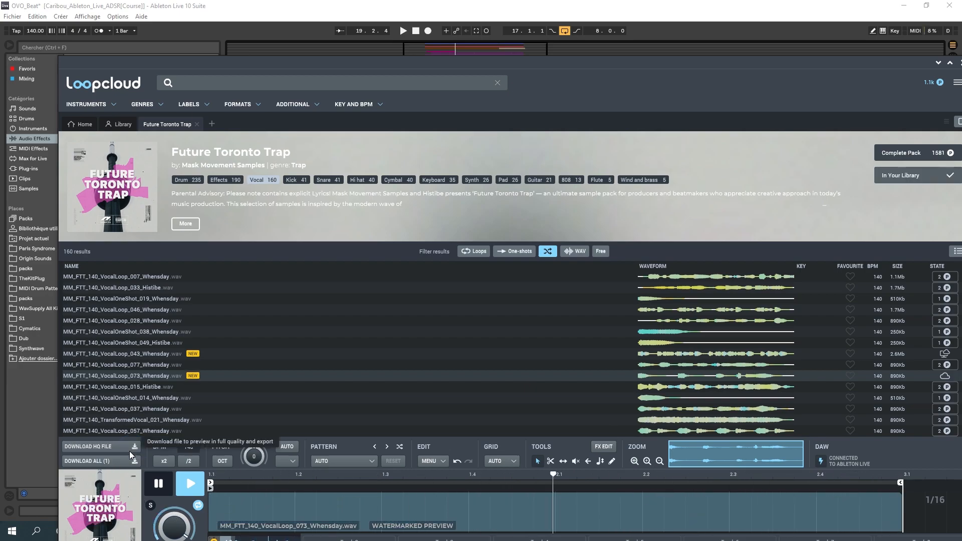
- Preview vocal loops 046 and 028 and buy MM_FTT_140_VocalLoop_028_Whensday
click(128, 312)
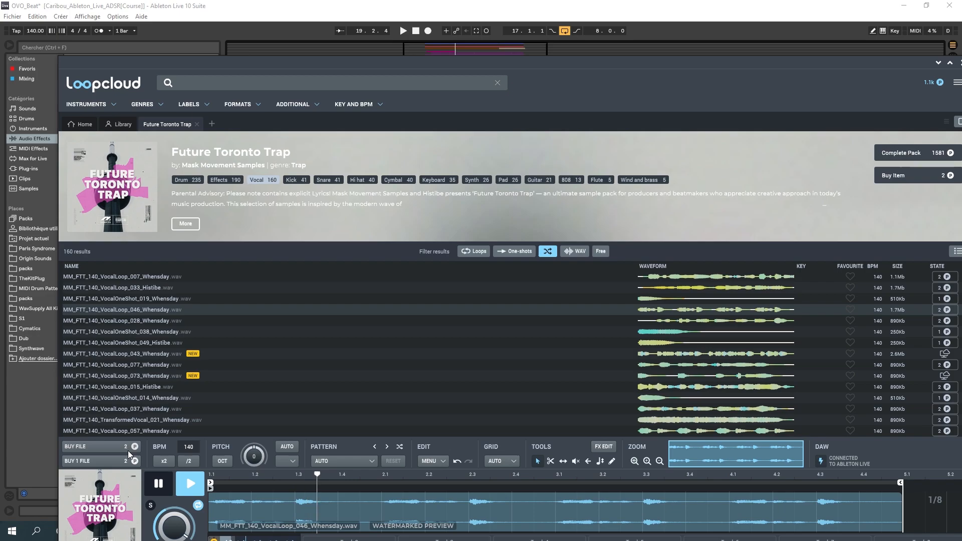
click(139, 319)
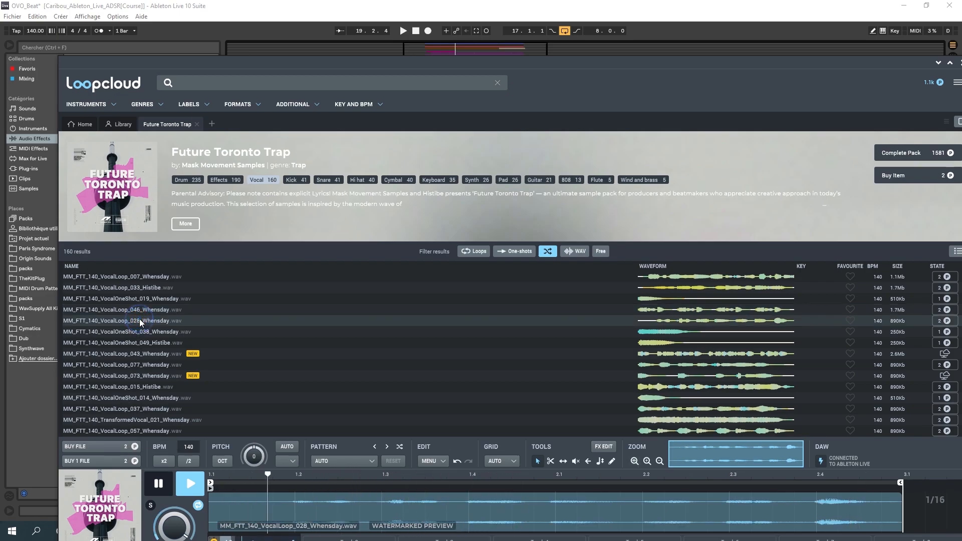
click(134, 447)
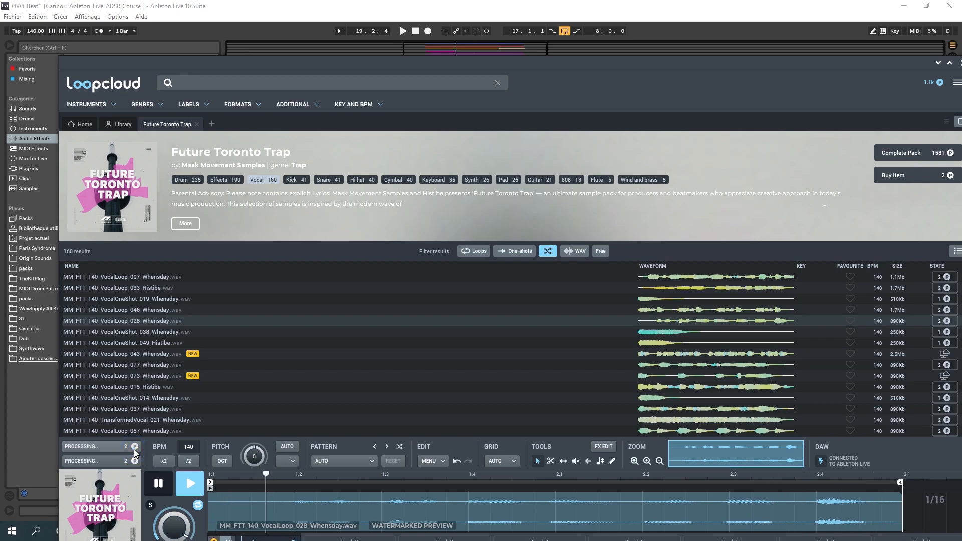
- Place the original VocalLoop_028 file on a new Ableton Live track at bar 17 and play it with the beat
drag(352, 62, 745, 95)
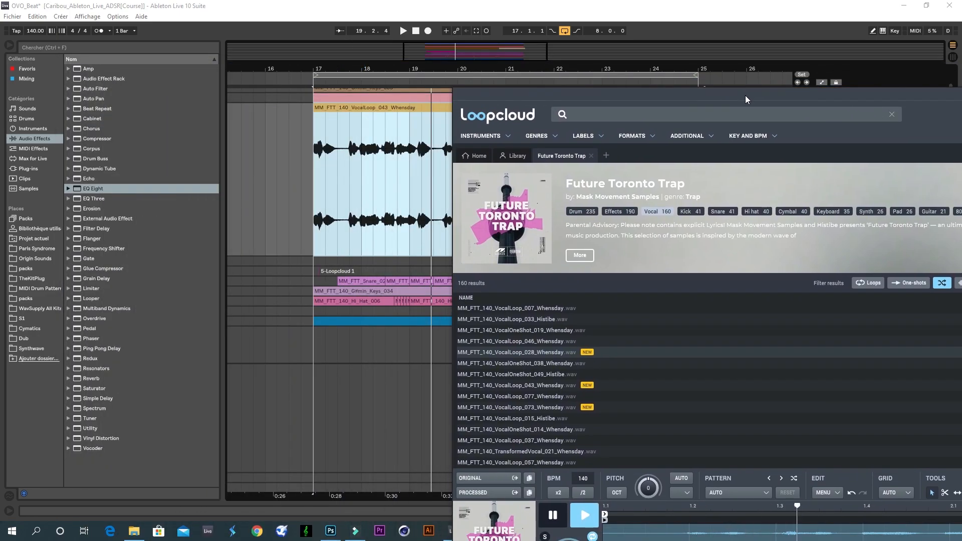
drag(517, 479, 316, 340)
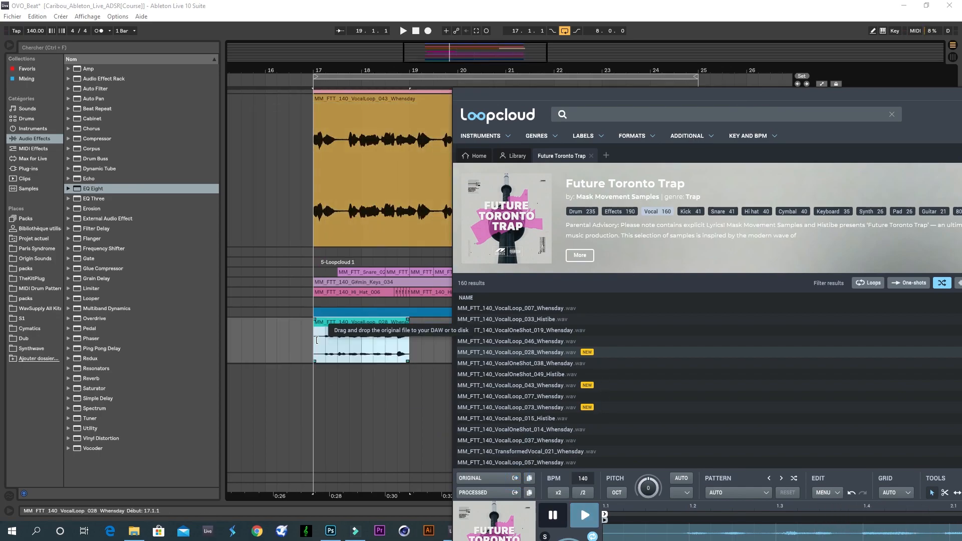
drag(565, 94, 256, 122)
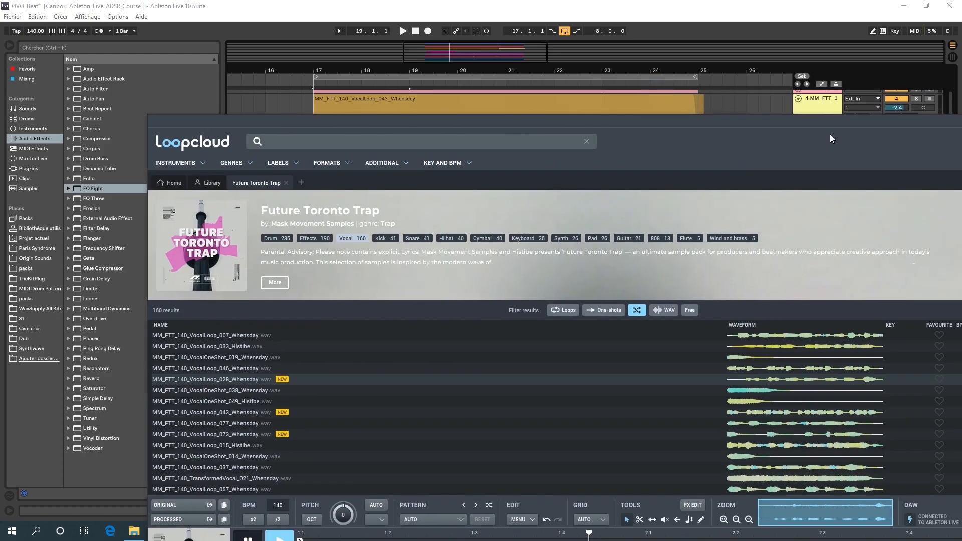
drag(830, 134, 615, 190)
click(837, 185)
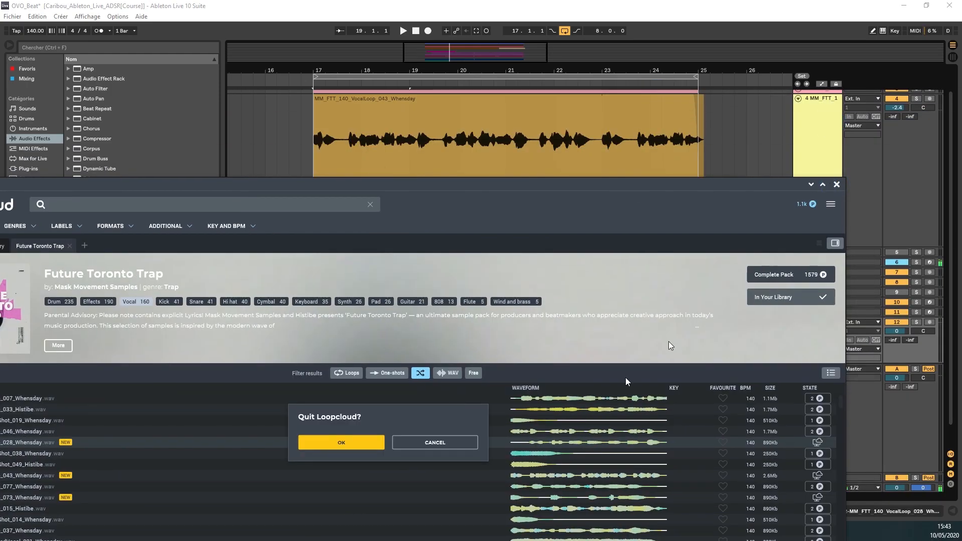
click(422, 443)
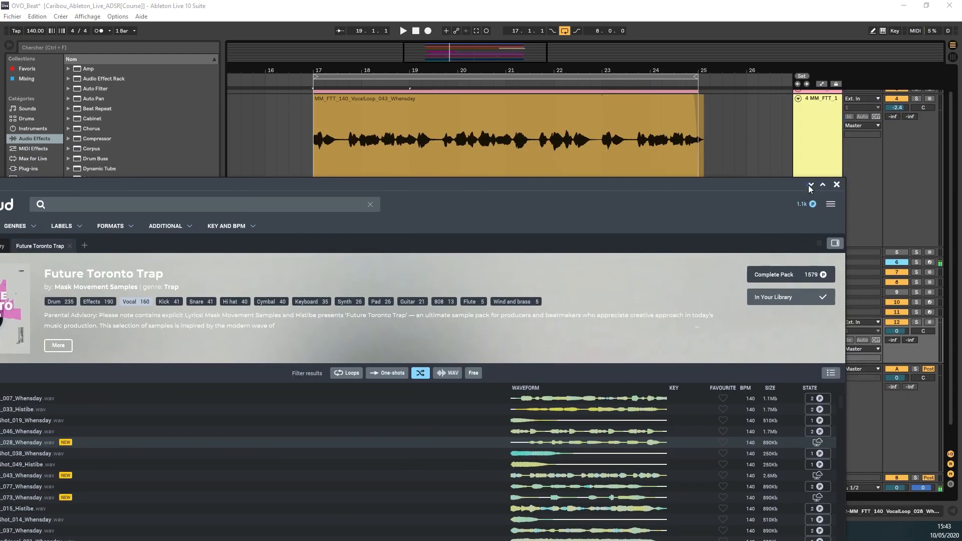
click(811, 185)
key(space)
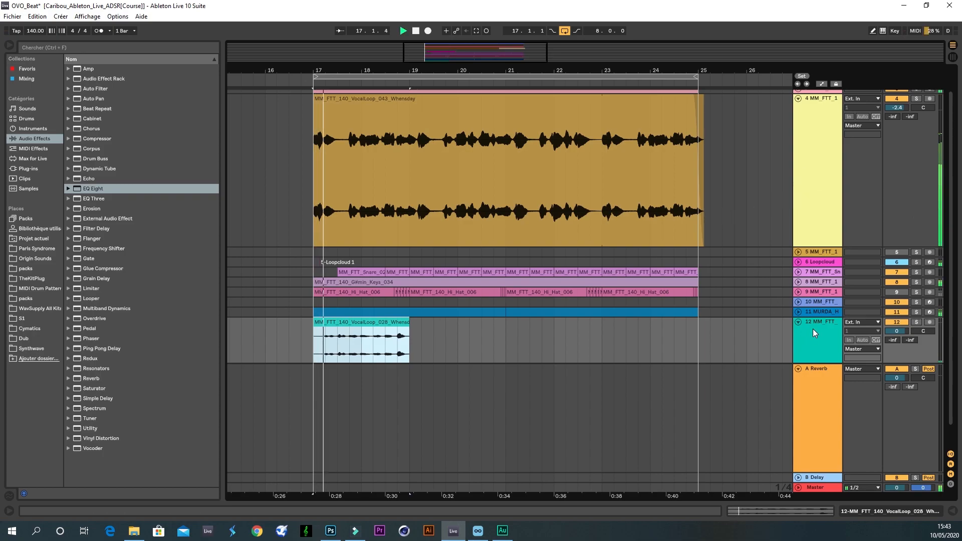
click(477, 533)
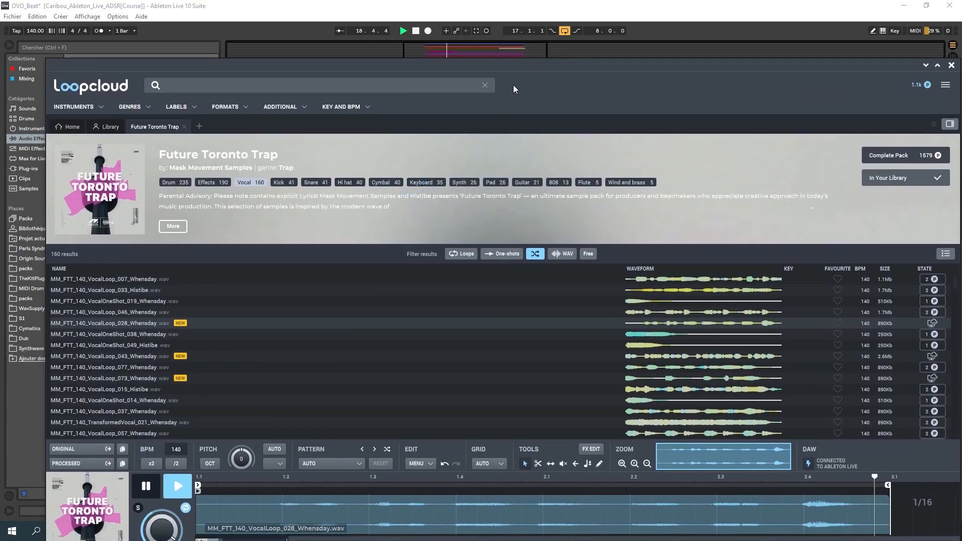
click(633, 5)
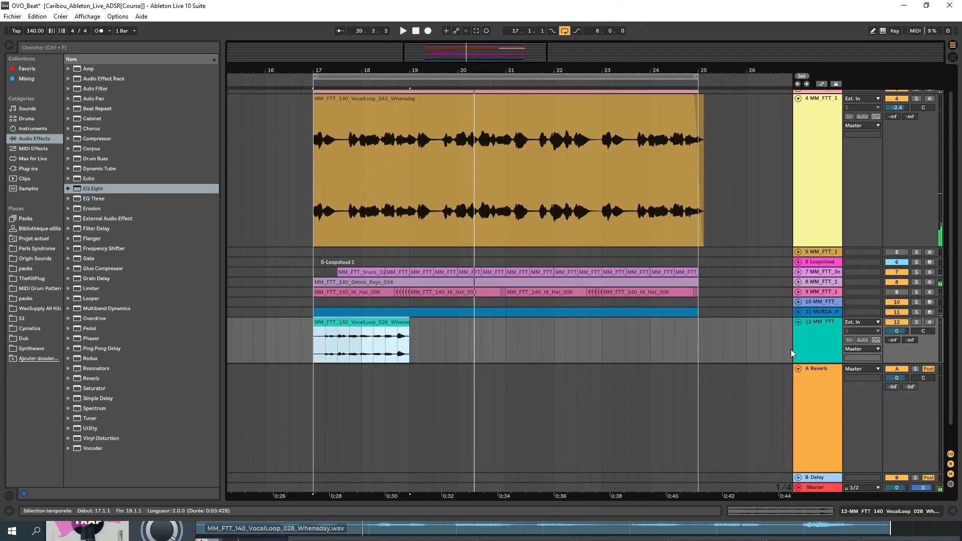
- Enlarge the VocalLoop_028 track and duplicate bars 17 to 21 so the loop repeats at bar 21, and play it back
drag(814, 360, 806, 404)
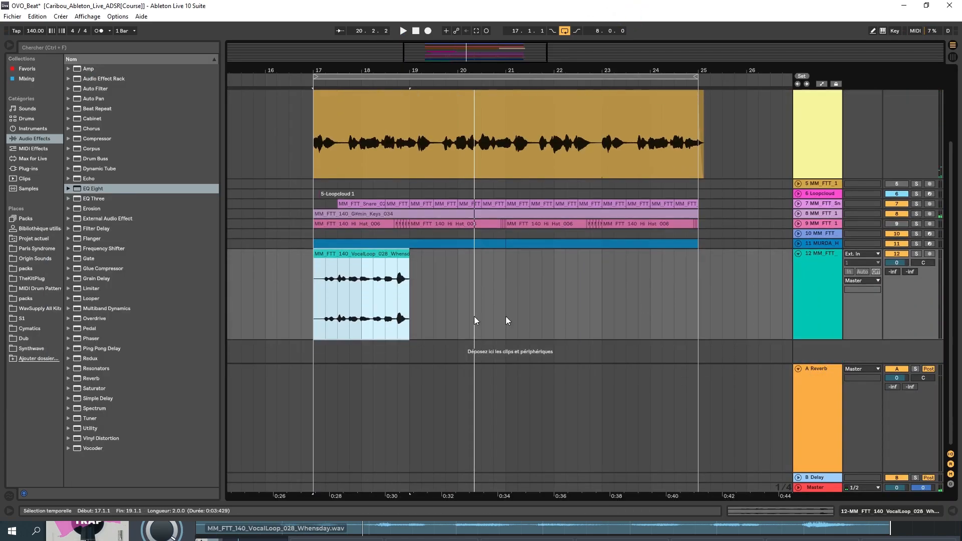
shift+click(501, 317)
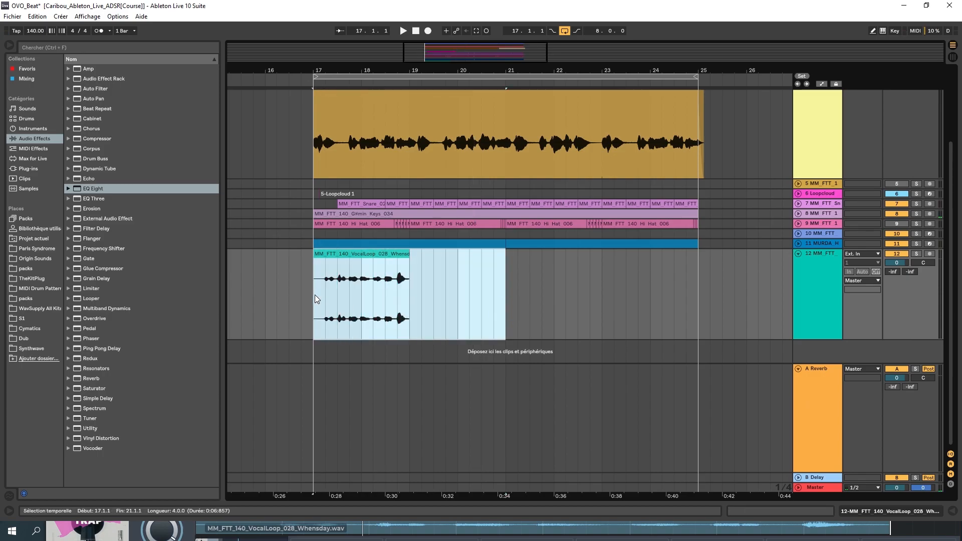
key(ctrl+d)
key(space)
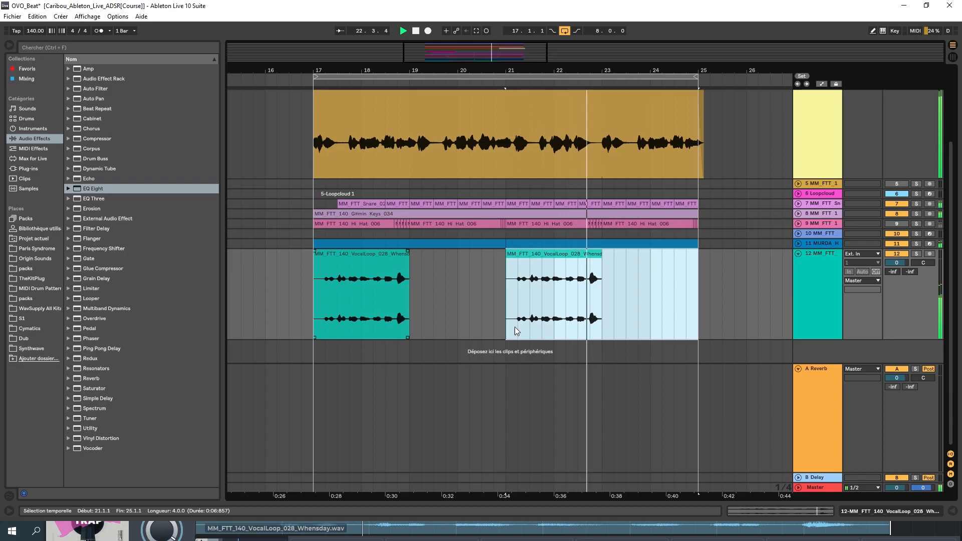
- Solo the VocalLoop_028 and VocalLoop_043 tracks together
click(916, 254)
scroll(911, 105, up, 3)
click(917, 103)
- Move the VocalLoop_028 track directly below the VocalLoop_043 track and pan it to 25L
drag(819, 333, 827, 252)
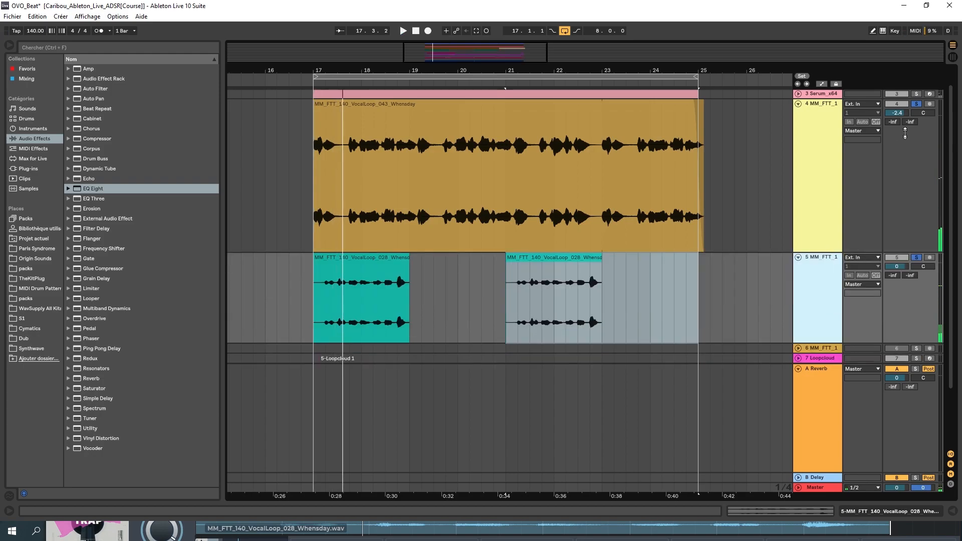
drag(919, 268, 922, 267)
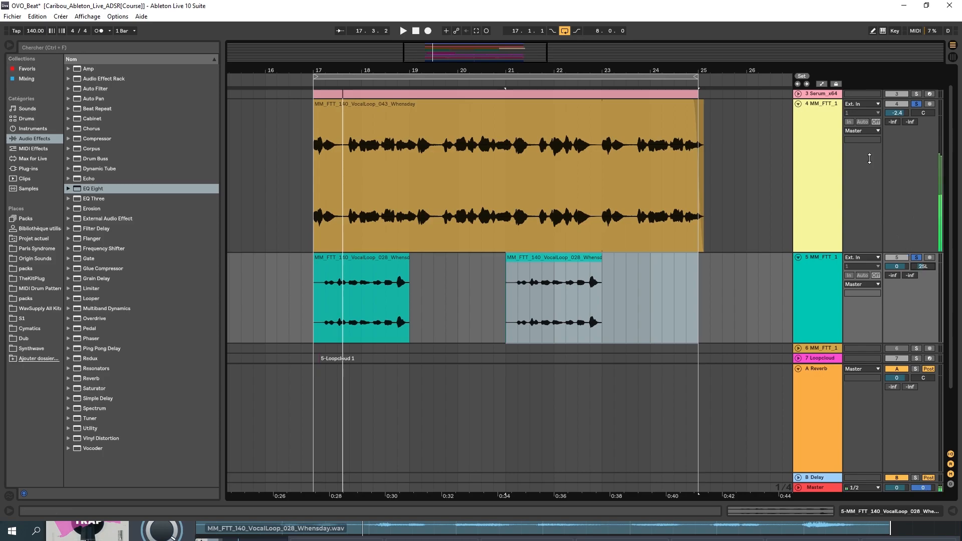
- Copy the Compressor, Reverb, Ping Pong Delay and EQ Eight from the VocalLoop_043 track to the VocalLoop_028 track and listen
double_click(828, 106)
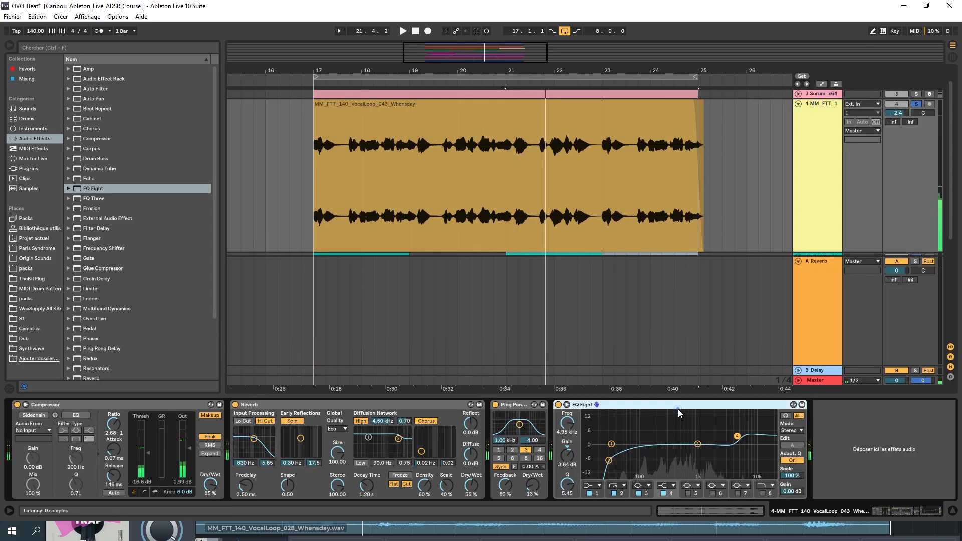
click(130, 405)
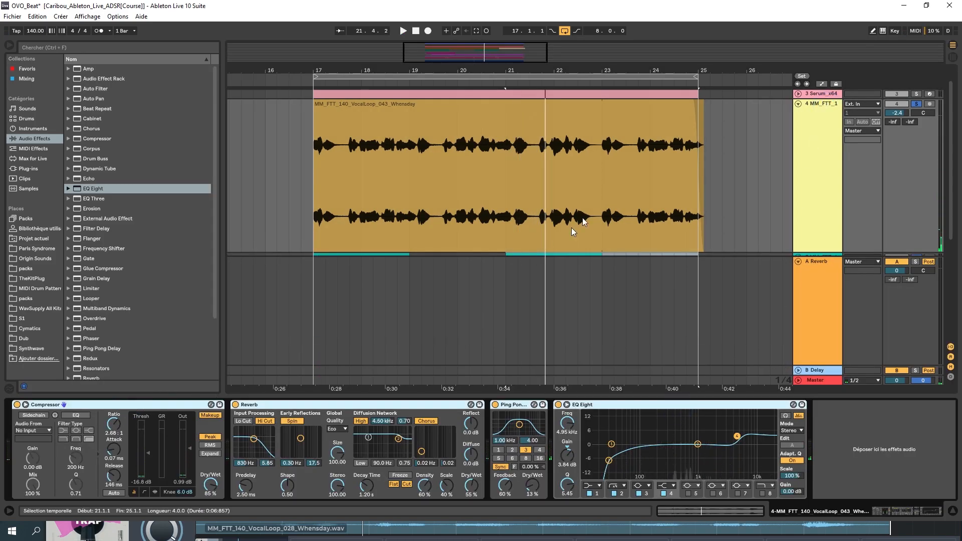
scroll(750, 184, down, 3)
click(821, 196)
click(180, 469)
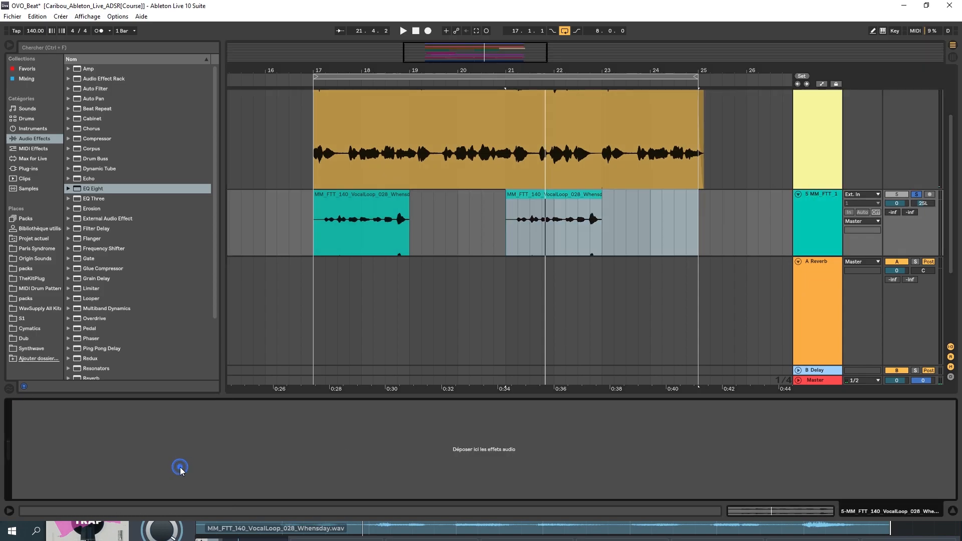
key(ctrl+v)
key(space)
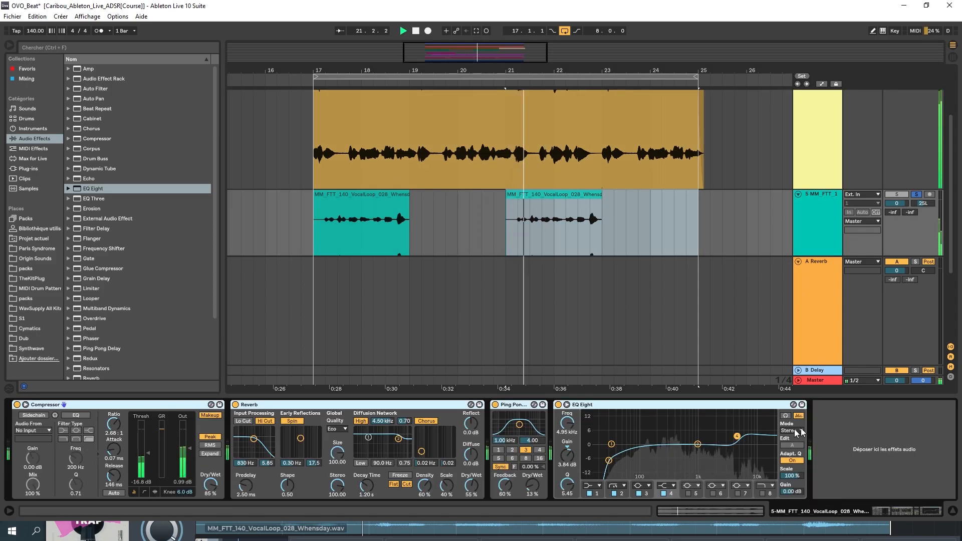
drag(833, 397, 743, 524)
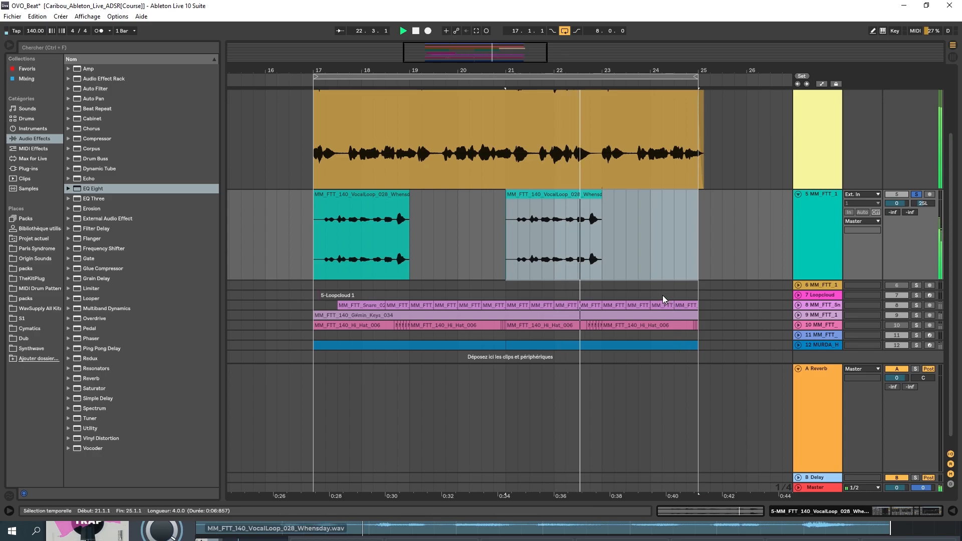
key(space)
- Search the plug-ins for "auto", add Antares Auto-Tune EFX to the VocalLoop_028 track and set its key to Ab
double_click(353, 196)
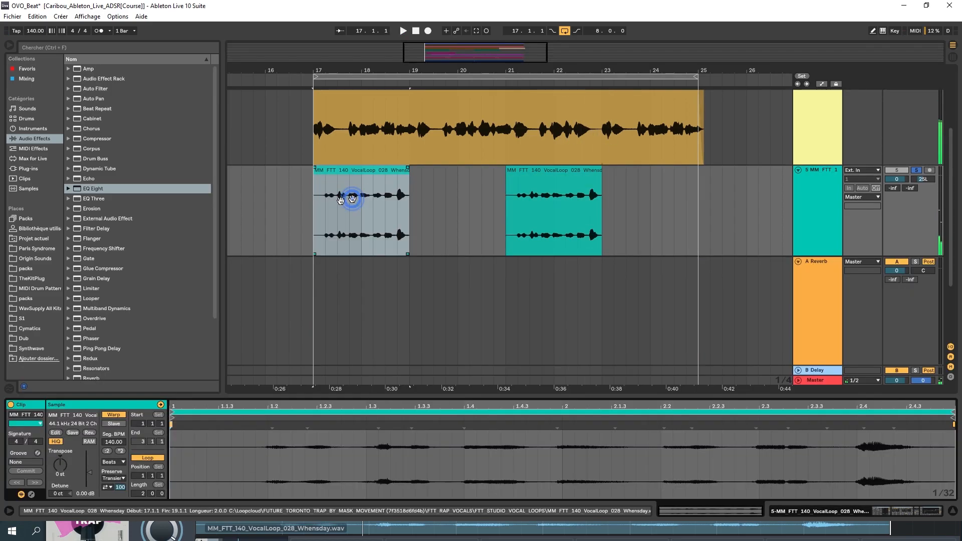
click(55, 45)
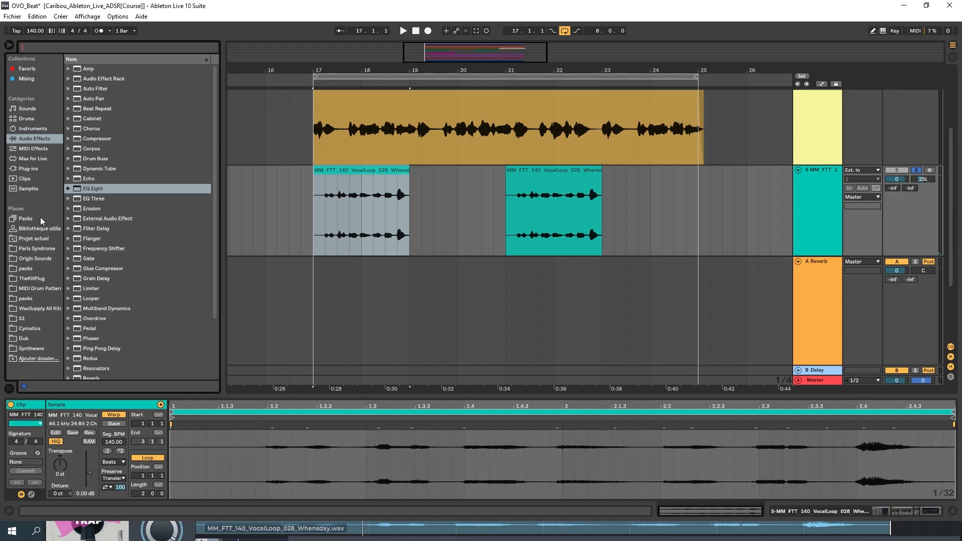
text(auto)
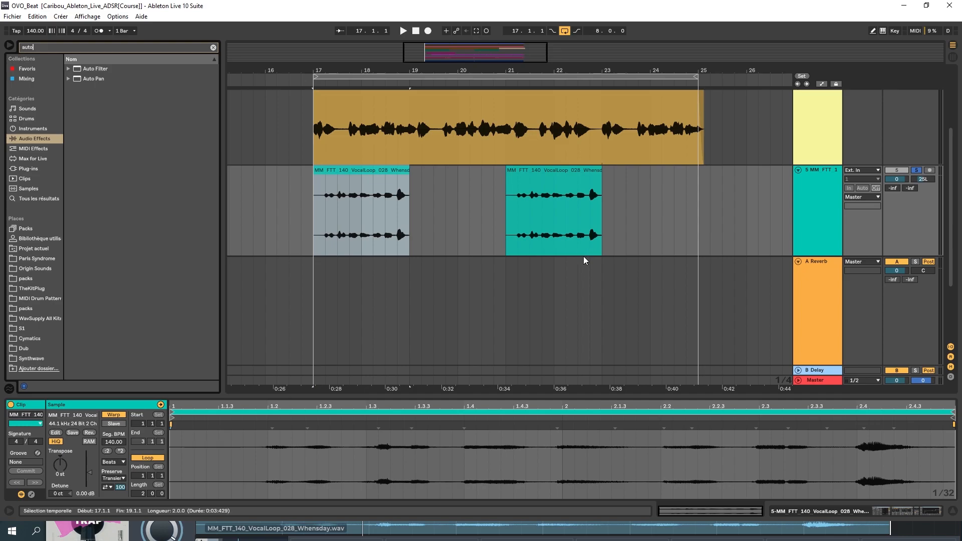
click(35, 168)
click(68, 69)
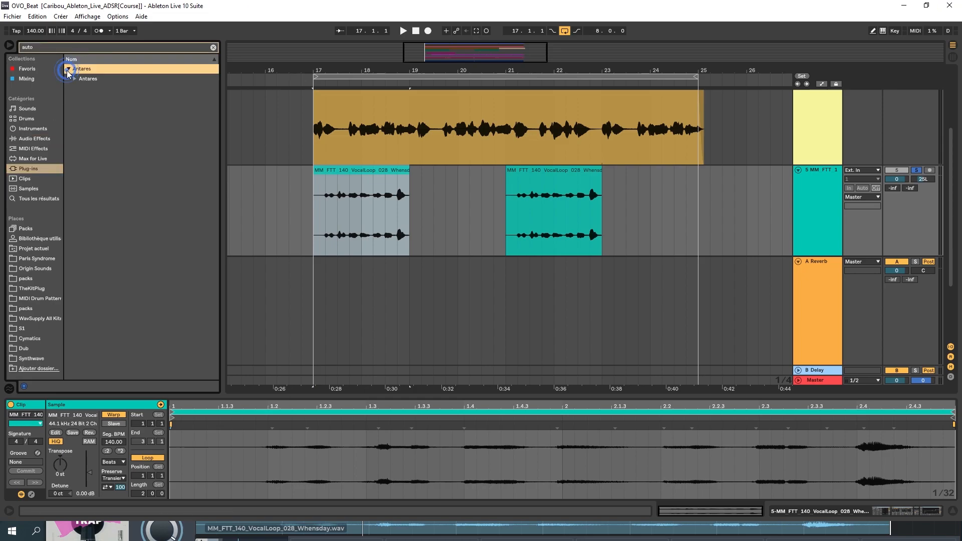
click(75, 79)
drag(97, 99, 371, 212)
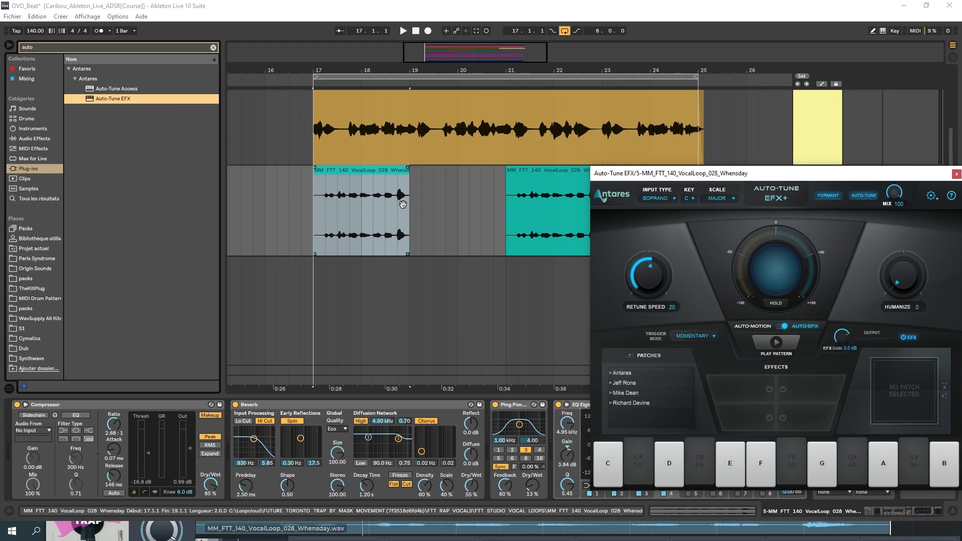
click(688, 199)
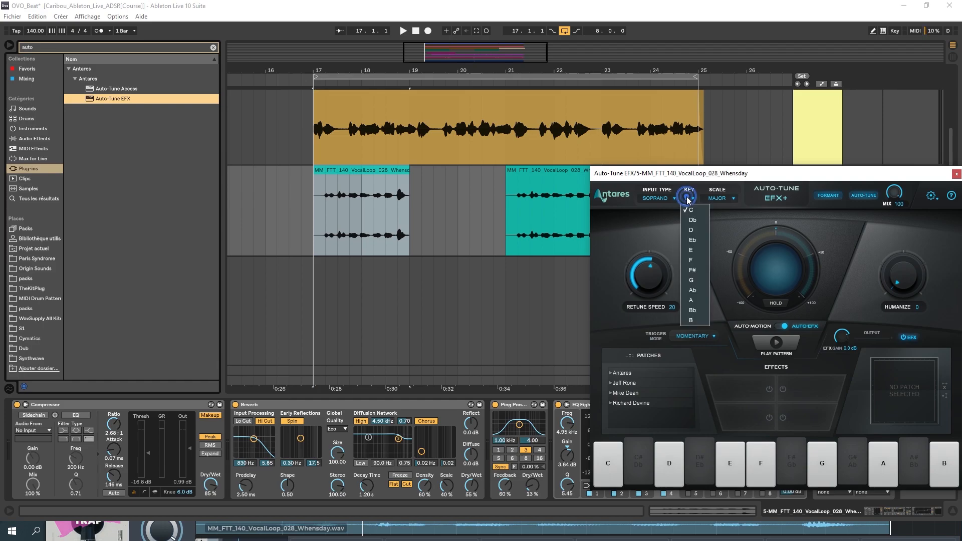
click(693, 290)
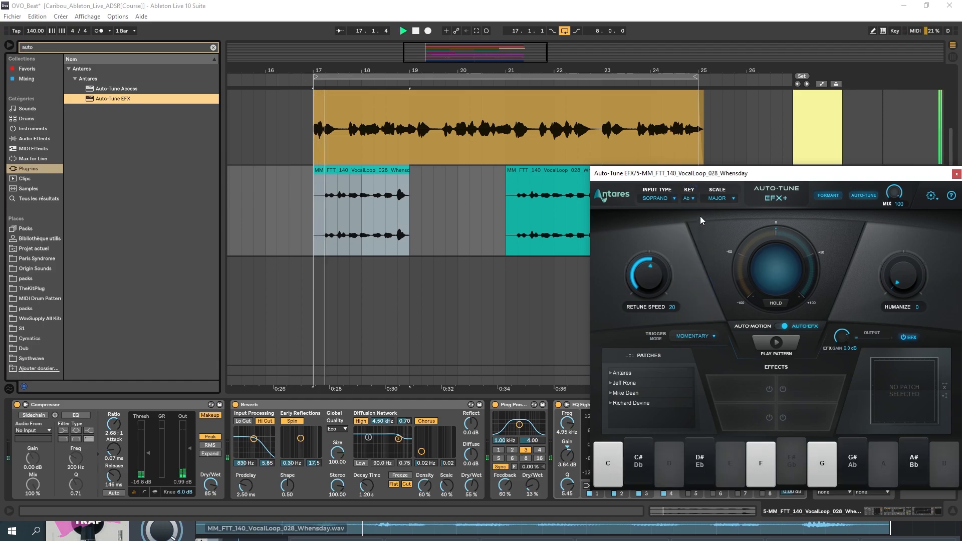
- Set the Retune Speed to 0 and Humanize to 100 in Auto-Tune EFX on the VocalLoop_028 track
drag(700, 172, 392, 117)
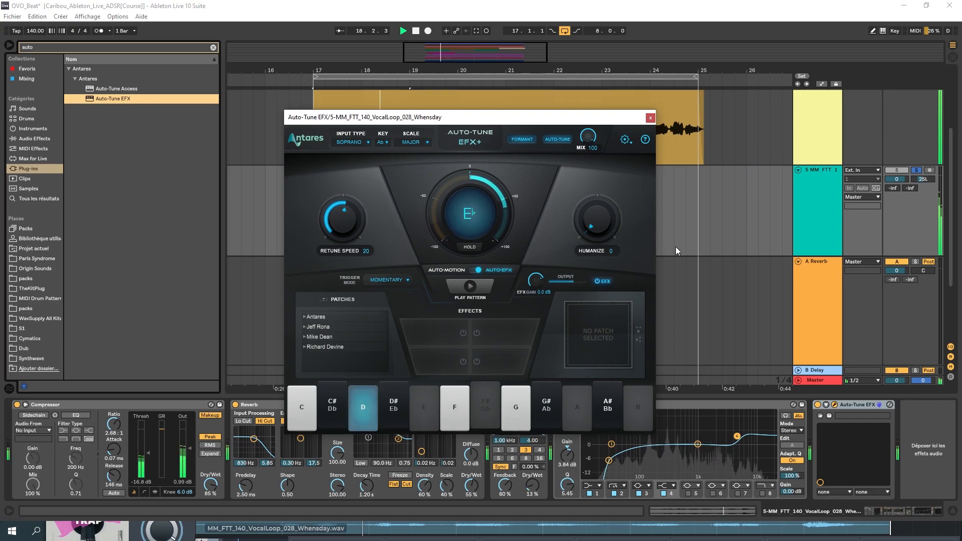
drag(596, 221, 582, 96)
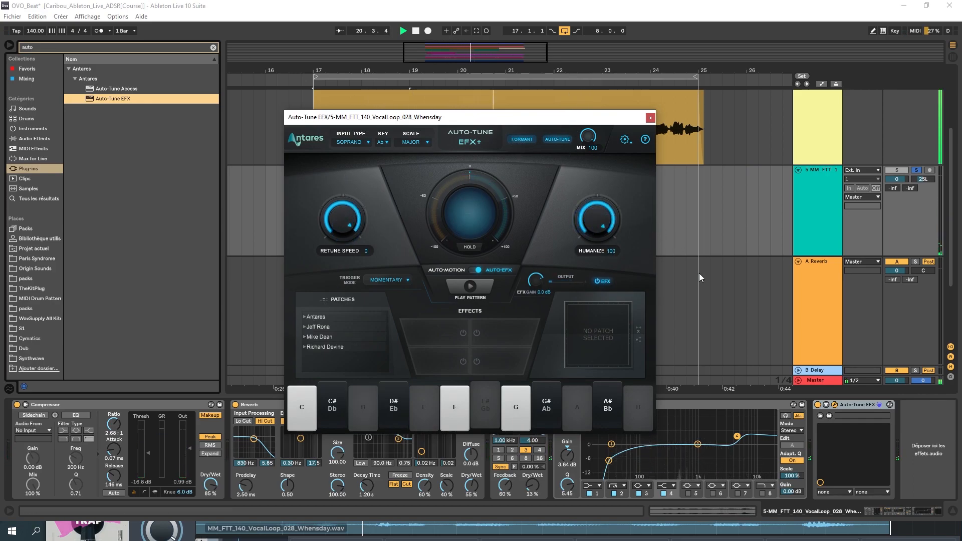
click(915, 170)
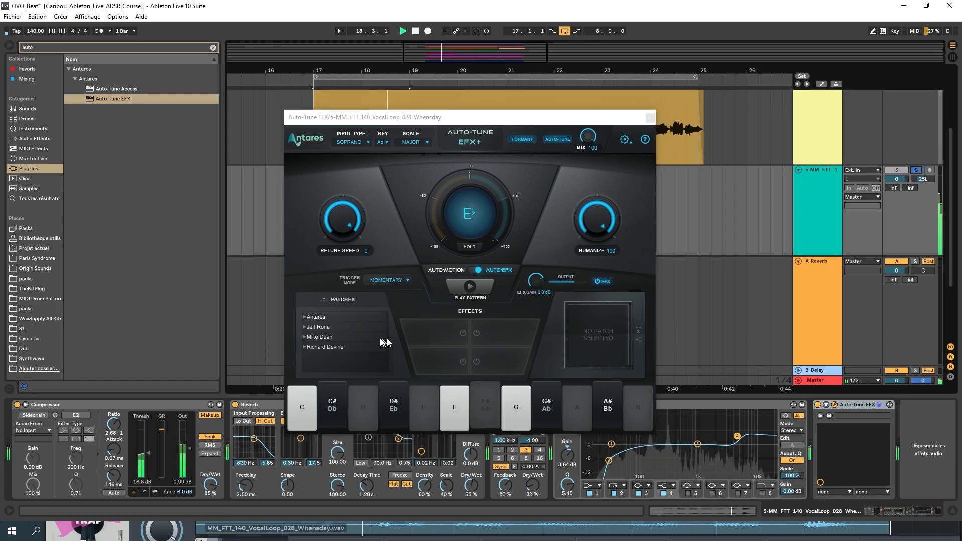
- Load the Mike Dean AD LIB patch in Auto-Tune EFX with Humanize at 42, and unsolo the VocalLoop_028 track
click(320, 337)
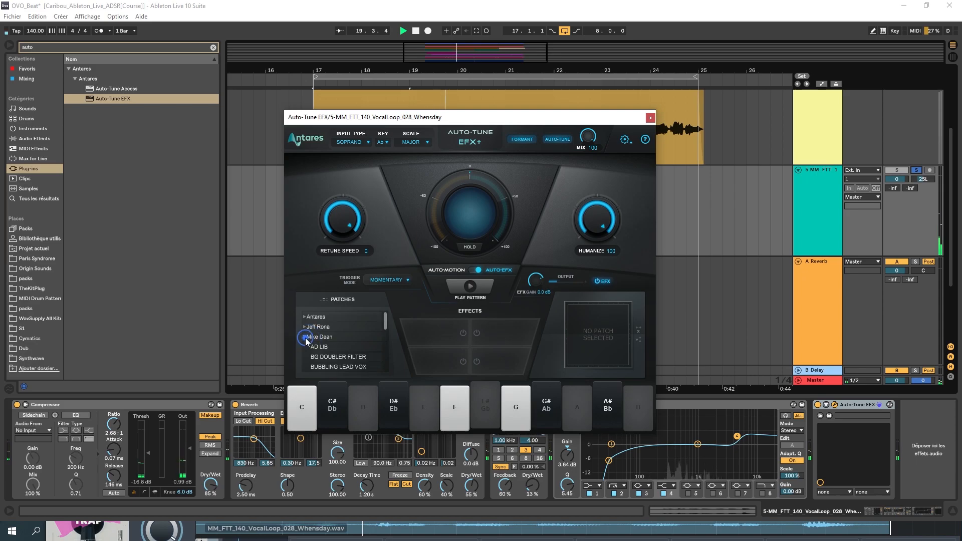
scroll(349, 330, down, 1)
click(320, 320)
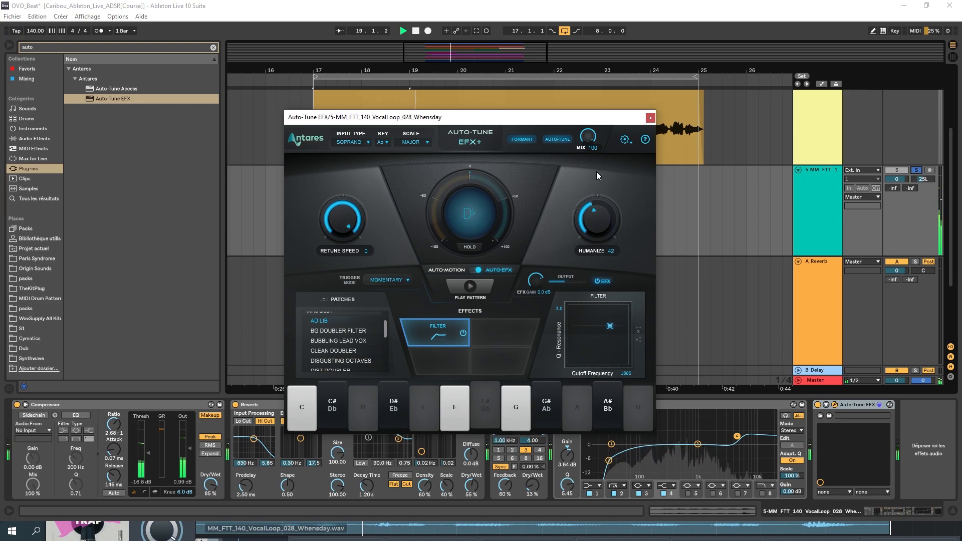
click(651, 119)
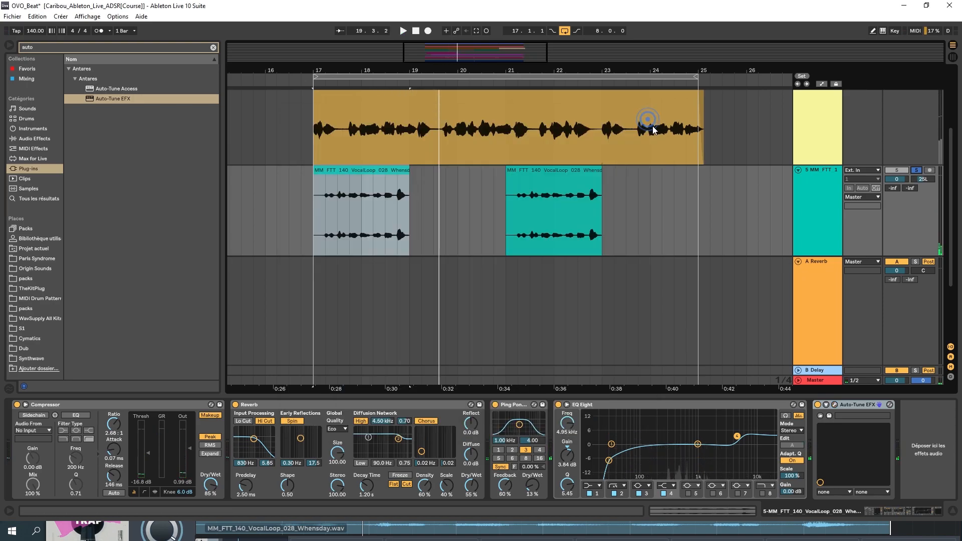
click(915, 170)
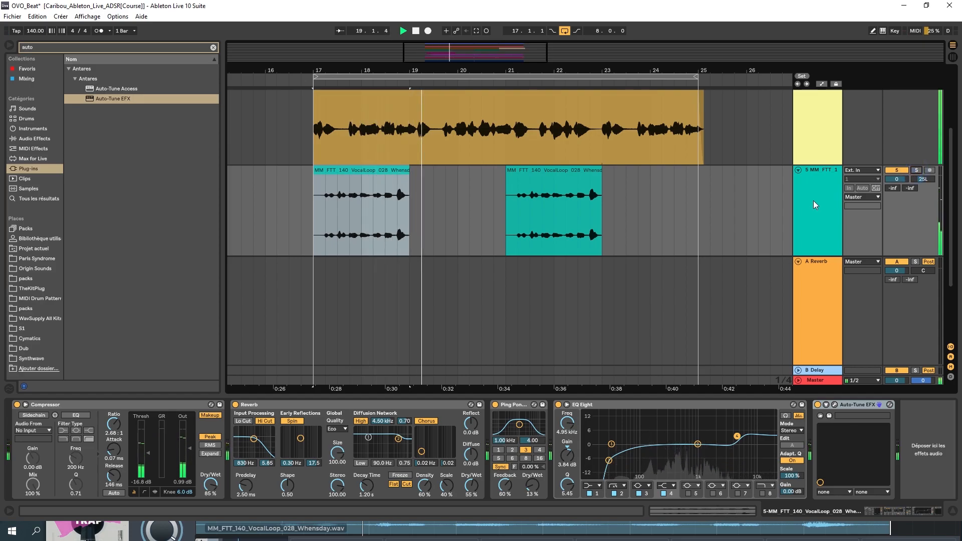
- Duplicate the VocalLoop_028 track with its effects and pan the upper one of the two tracks to 25R
scroll(673, 253, down, 2)
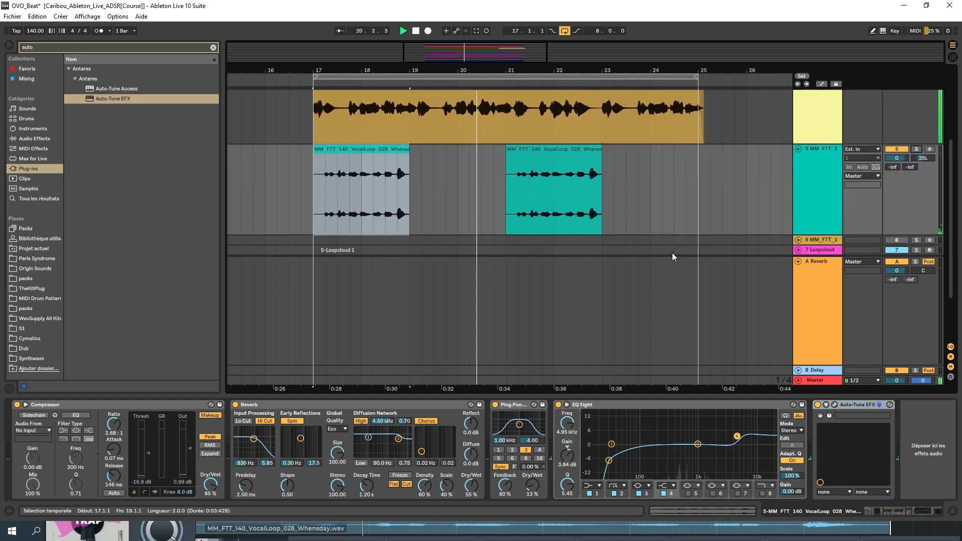
click(825, 150)
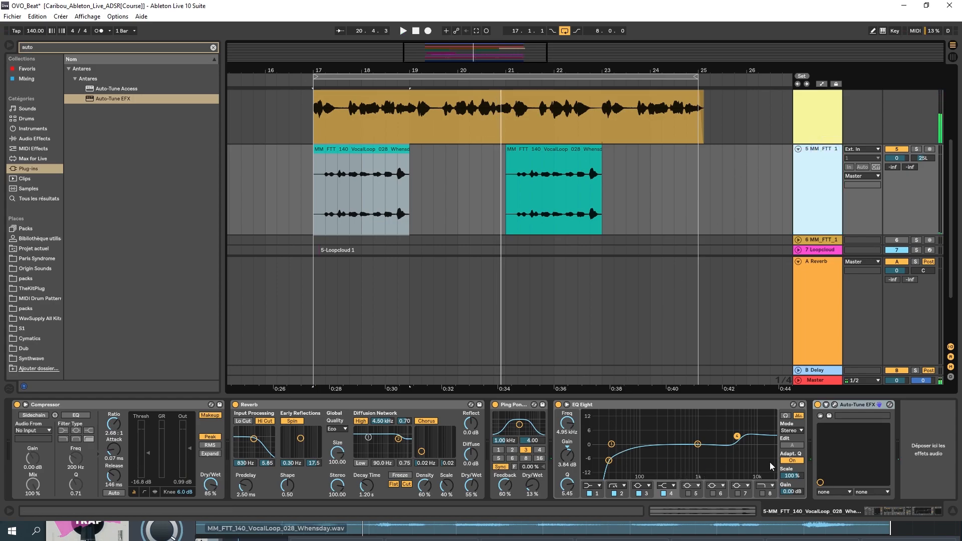
click(835, 405)
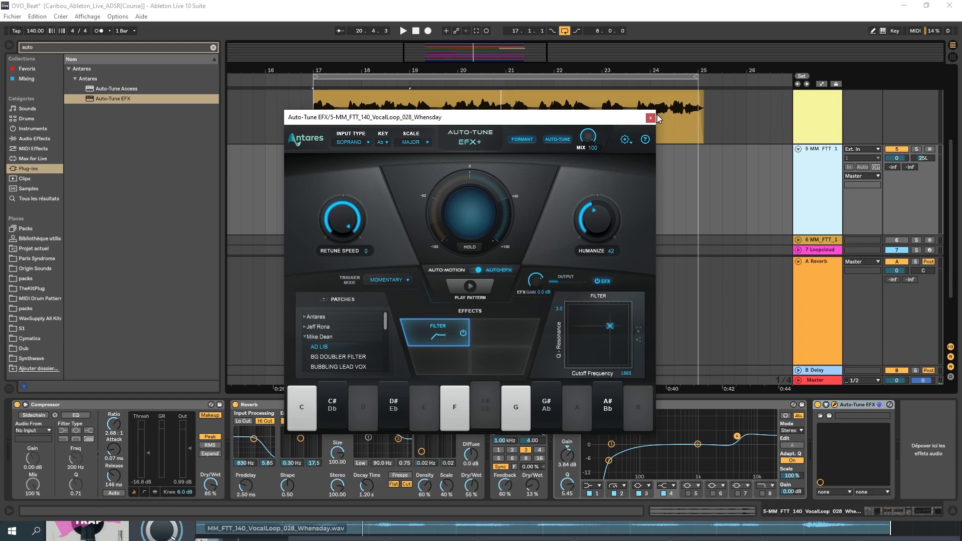
click(651, 118)
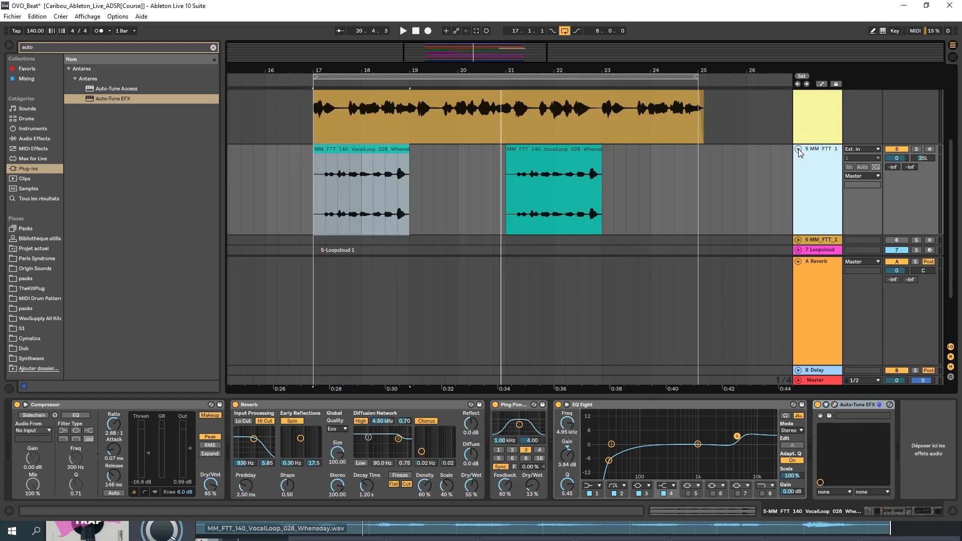
key(ctrl+d)
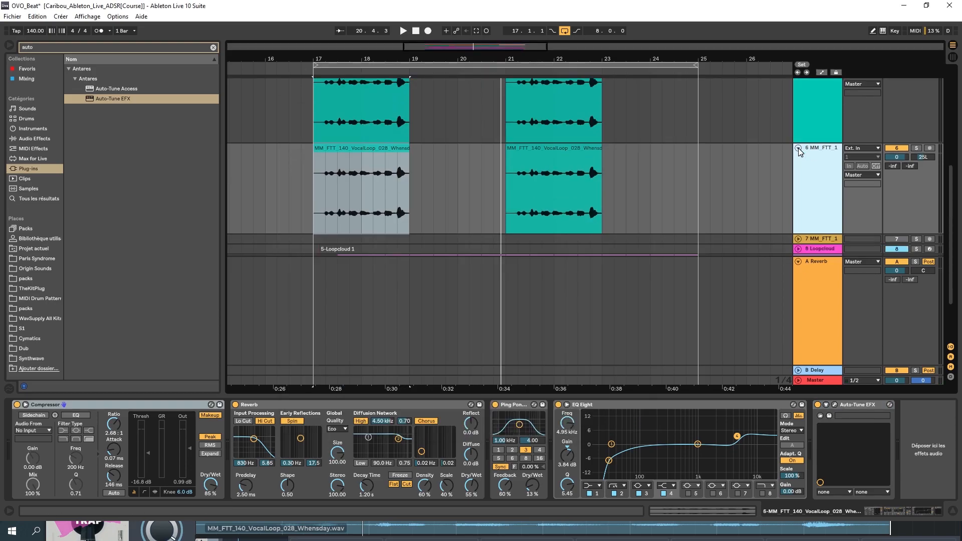
scroll(798, 150, up, 1)
drag(926, 112, 925, 89)
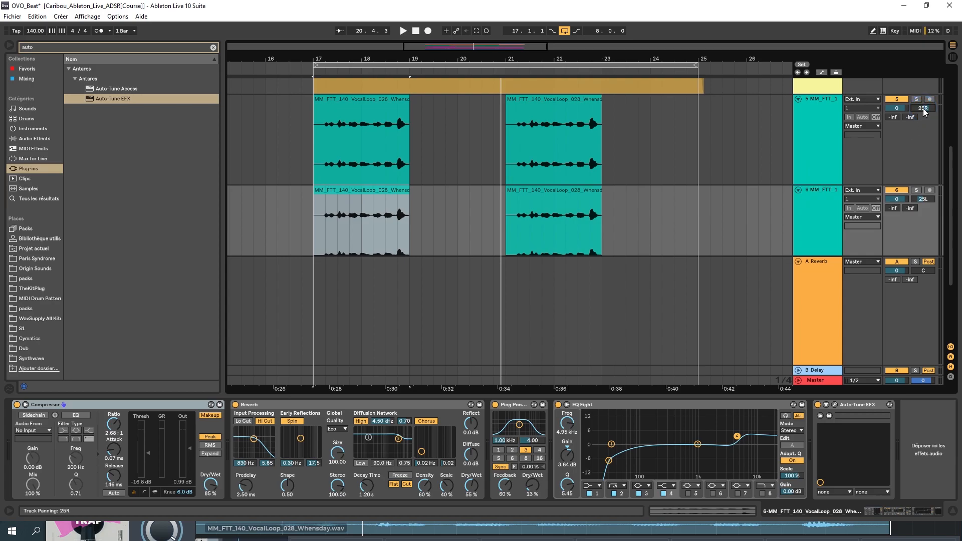
- Search the plug-ins for "shifter" and add SoundShifter Pitch Stereo to the VocalLoop_028 track panned 25R
drag(690, 151, 321, 152)
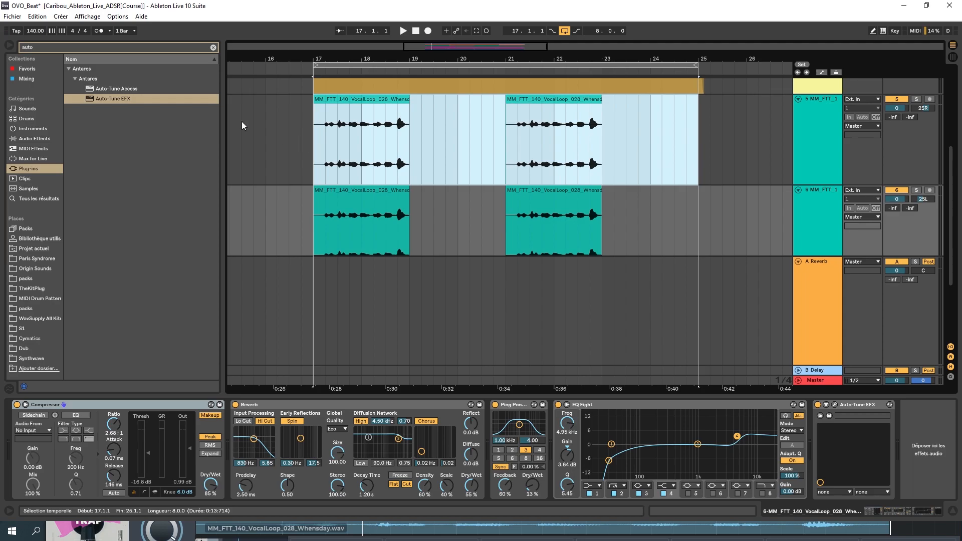
click(212, 48)
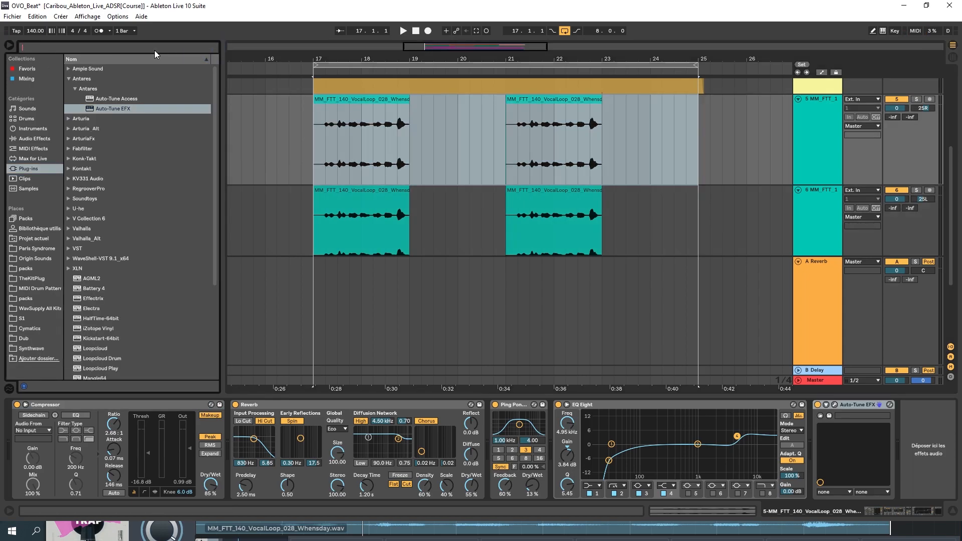
text(shifter)
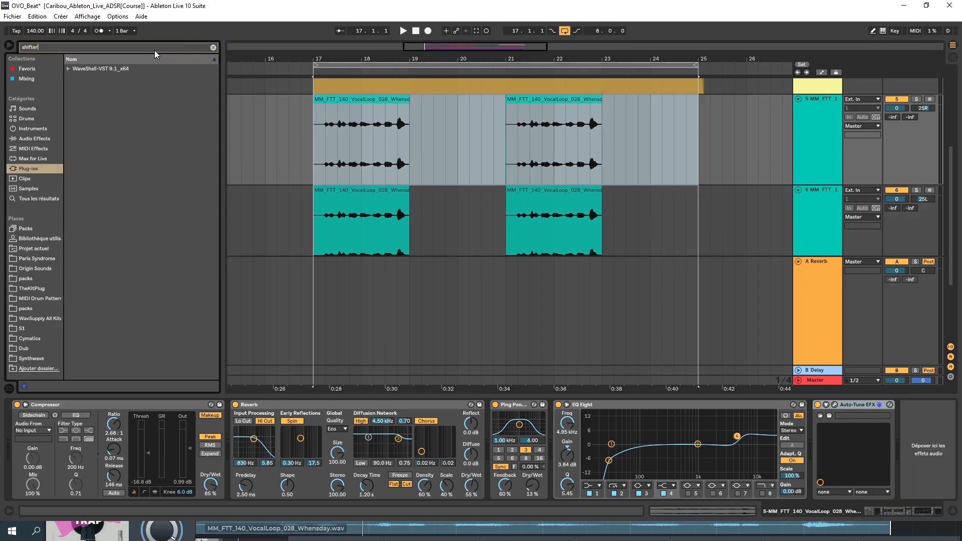
click(68, 69)
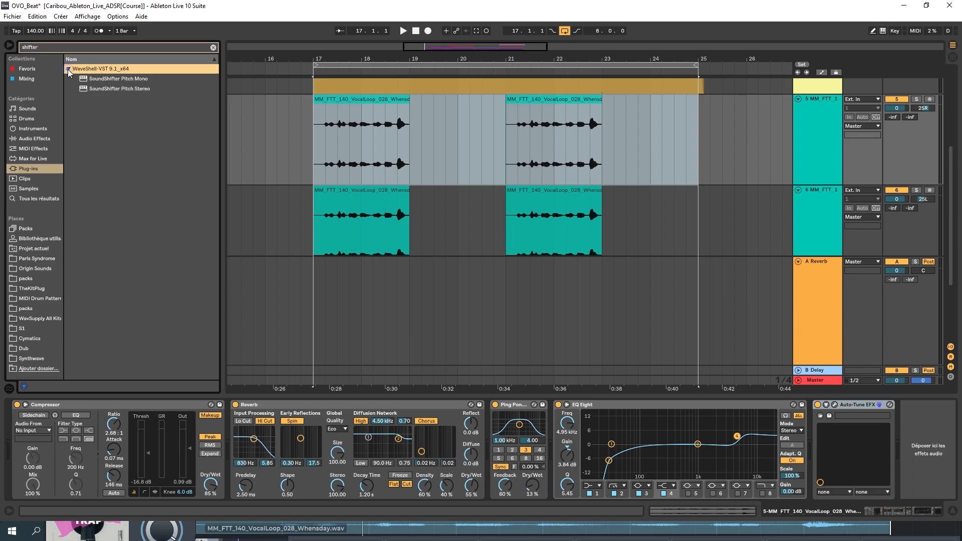
click(100, 89)
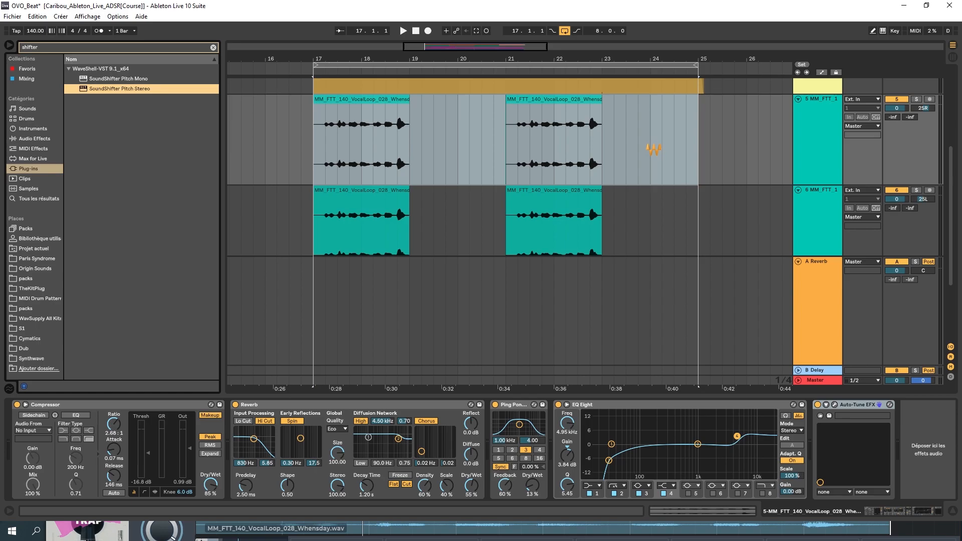
drag(651, 148, 646, 141)
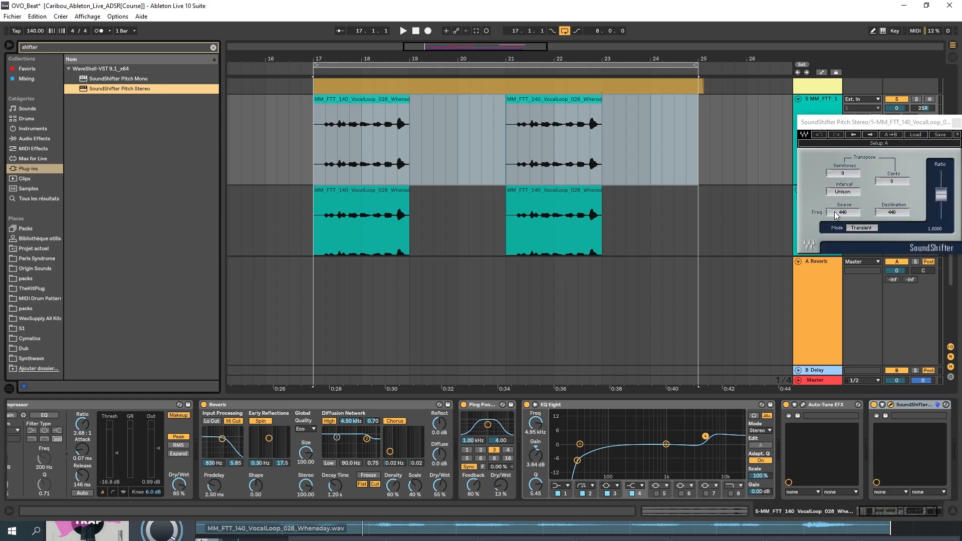
- Transpose the SoundShifter by -12 semitones and play the loop from just before bar 17
click(841, 175)
drag(843, 174, 843, 188)
click(286, 71)
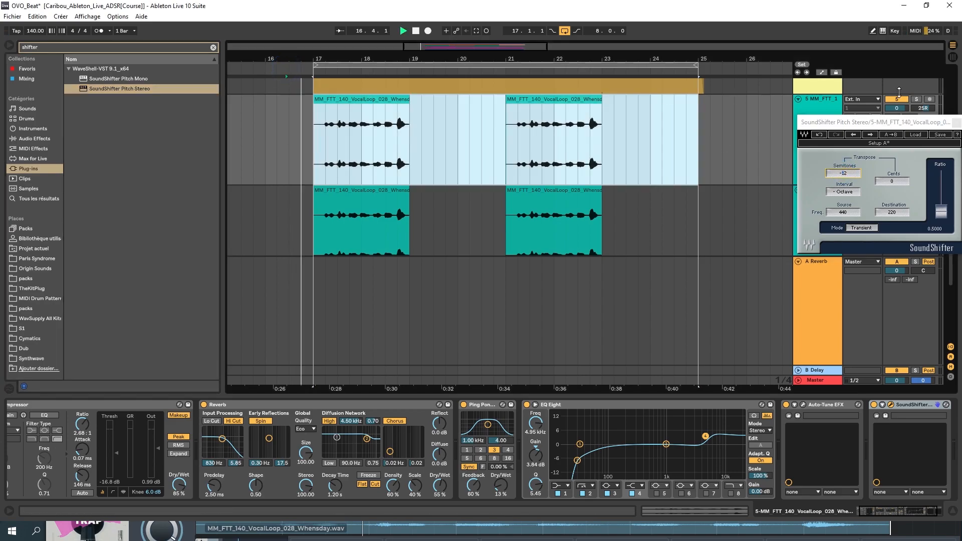
drag(897, 122, 744, 206)
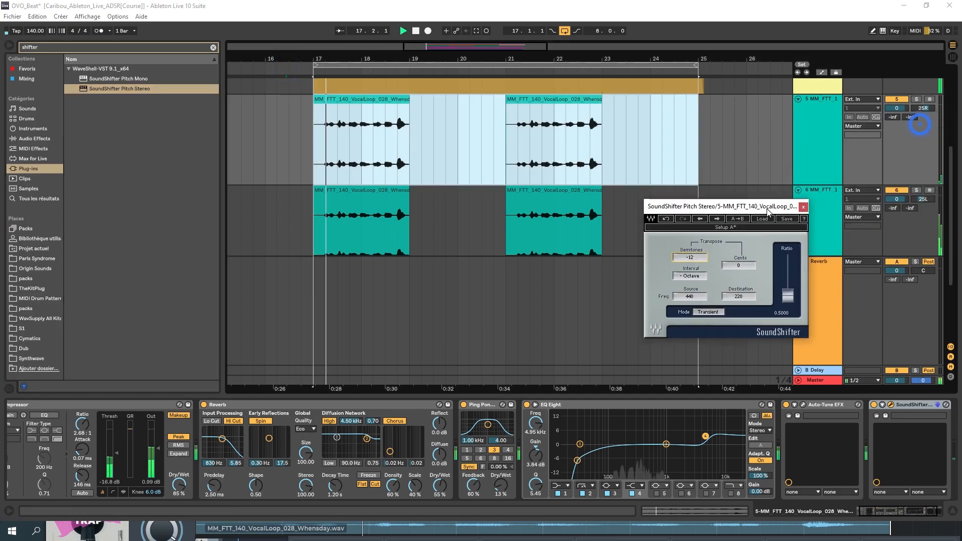
click(804, 209)
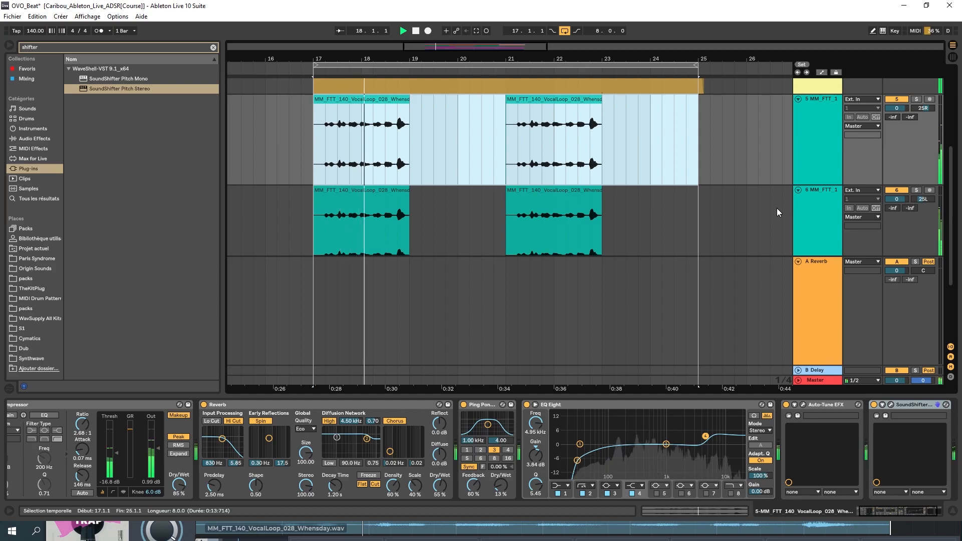
- Lower the VocalLoop_028 track volumes to -7.1 dB for the 25R one and -6.8 dB for the 25L one, and group both tracks
drag(892, 111, 893, 258)
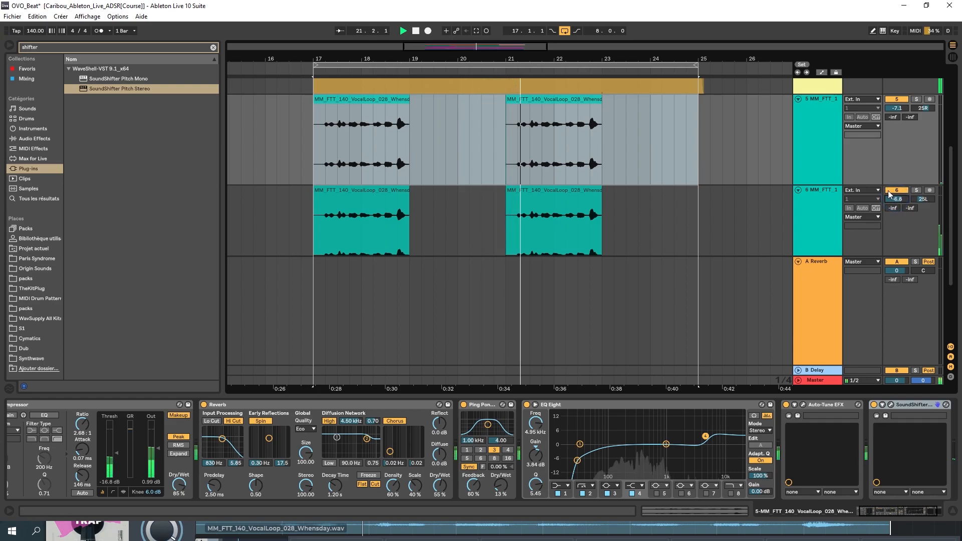
click(815, 113)
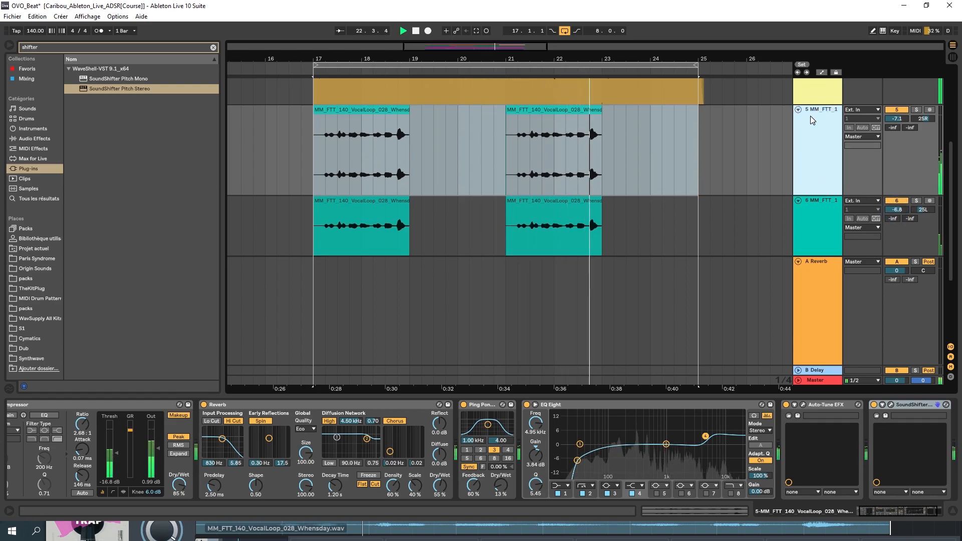
key(ctrl+g)
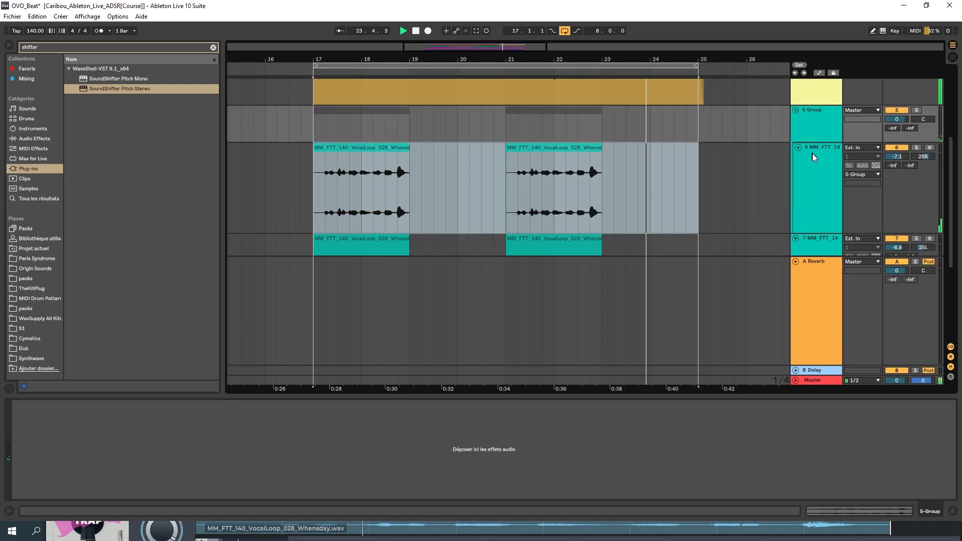
- Move the second VocalLoop_028 clip on both grouped tracks so that it starts at bar 23
scroll(812, 191, down, 2)
drag(820, 207, 823, 190)
scroll(659, 176, up, 2)
scroll(658, 174, down, 3)
drag(594, 249, 601, 250)
drag(547, 178, 605, 114)
scroll(605, 119, up, 3)
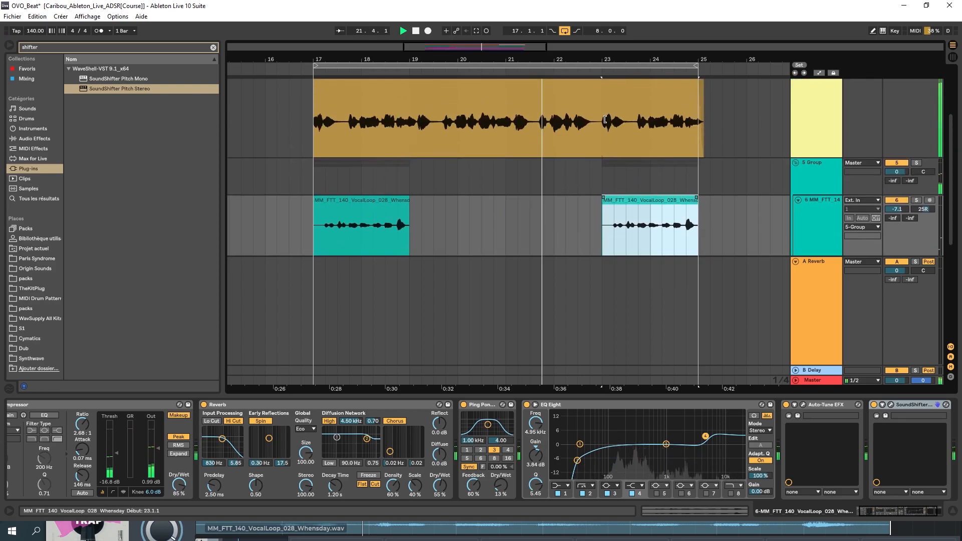
- Delete the end section of the VocalLoop_043 clip from 23.4.1 onward
scroll(606, 120, up, 2)
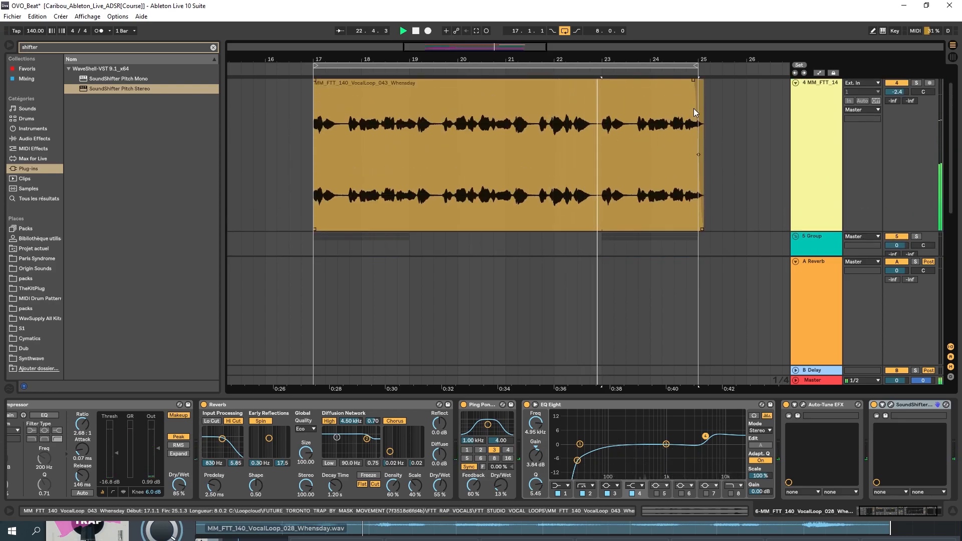
scroll(694, 112, up, 2)
click(636, 177)
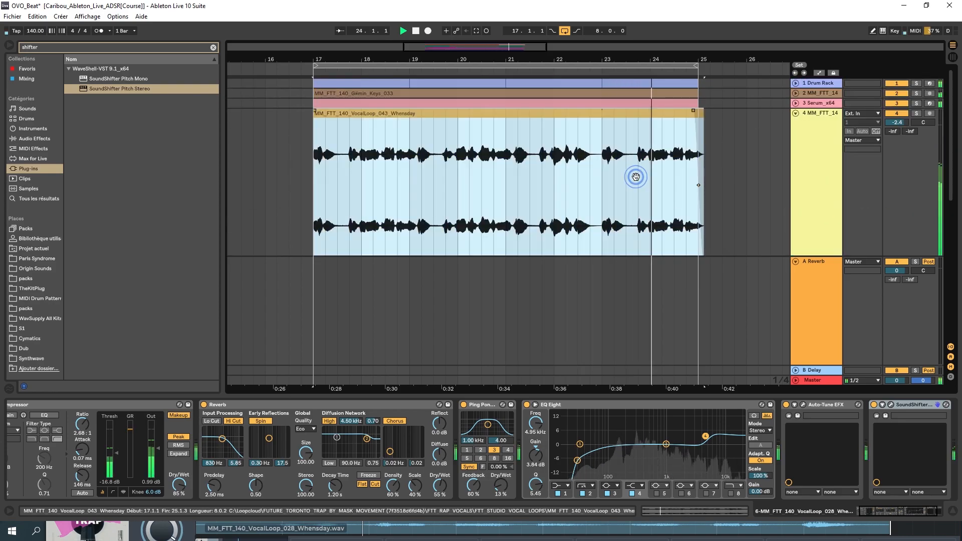
drag(638, 187, 702, 190)
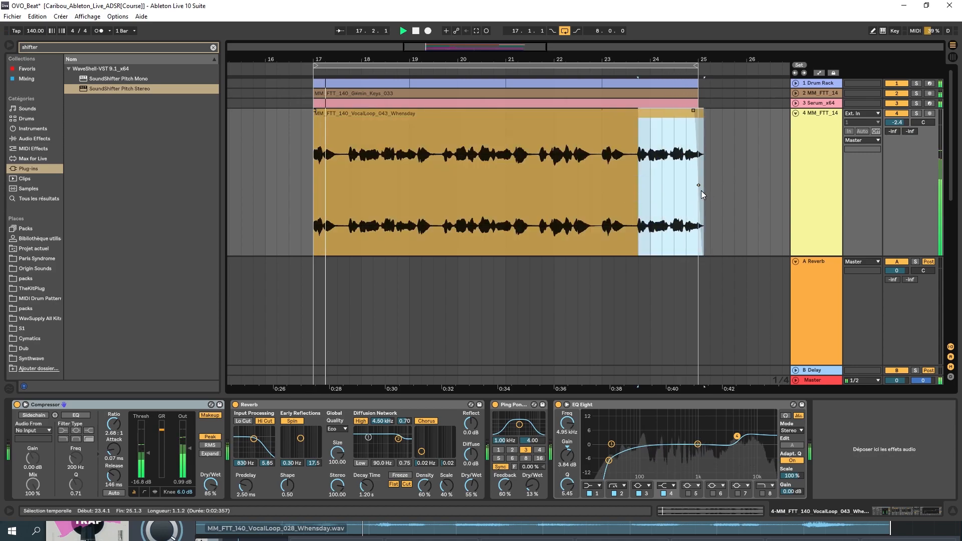
- Select the 5-Group track holding the VocalLoop_028 parts and search the plug-ins and audio effects for a reverb
scroll(702, 190, down, 3)
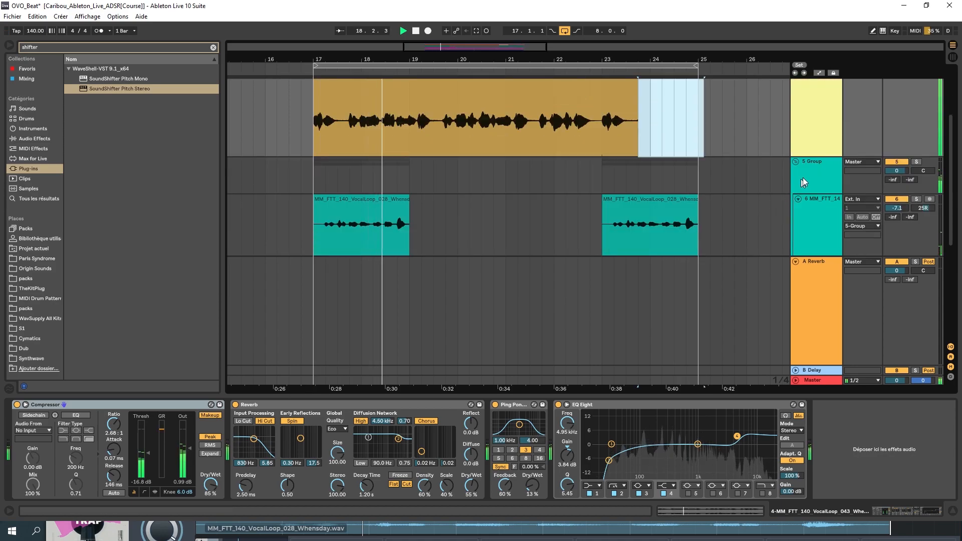
click(828, 163)
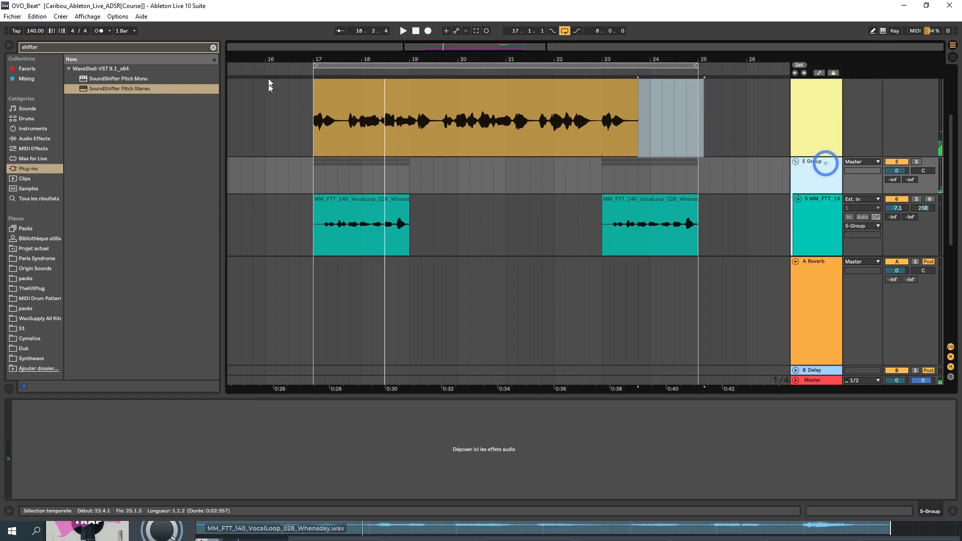
click(213, 47)
text(re)
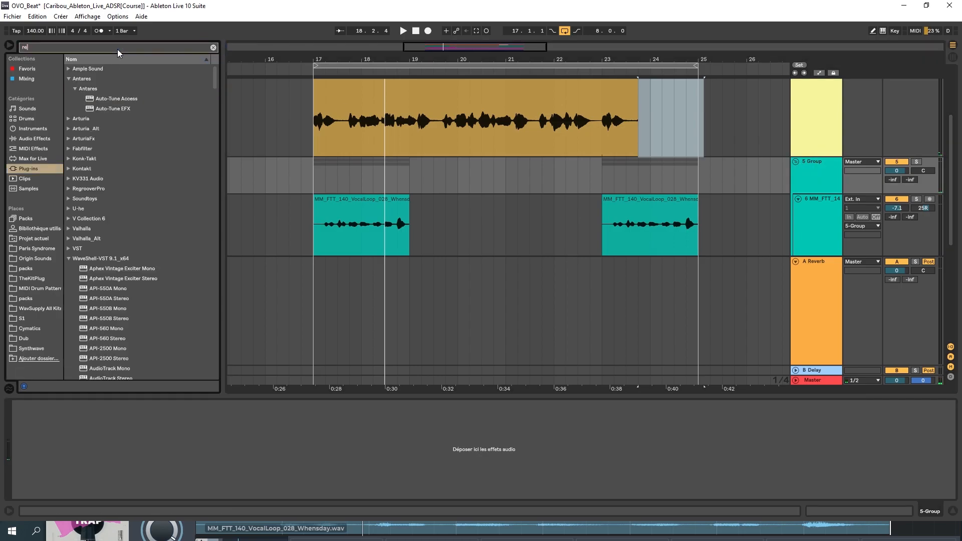
text(ver)
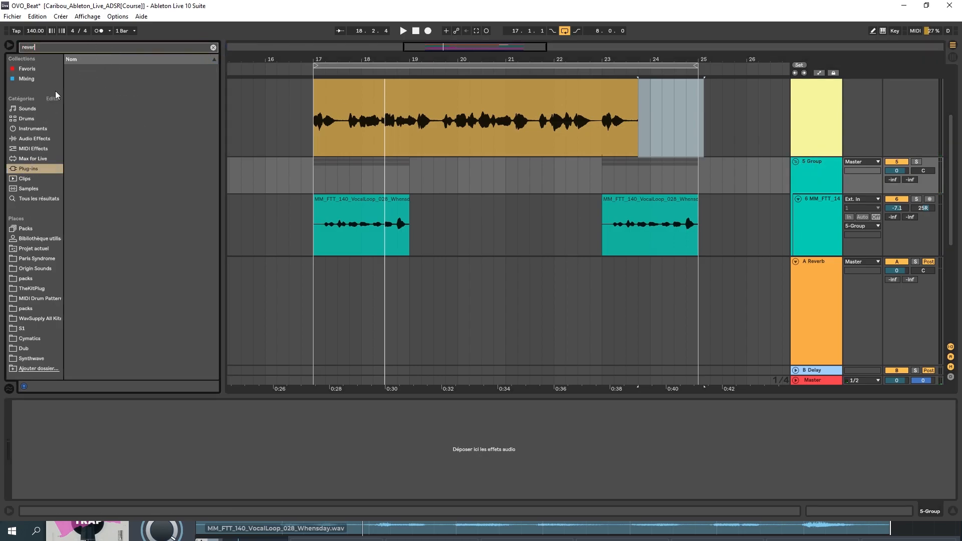
click(21, 138)
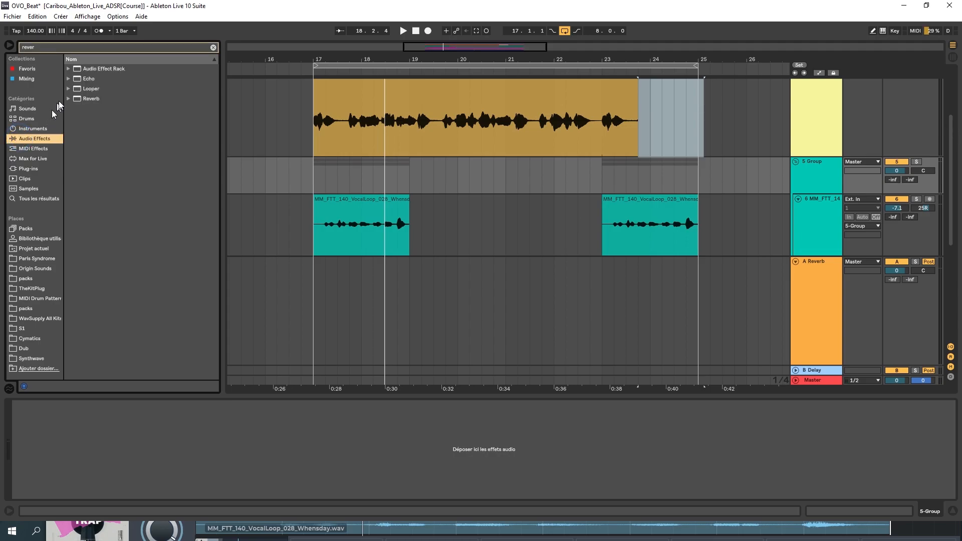
click(213, 47)
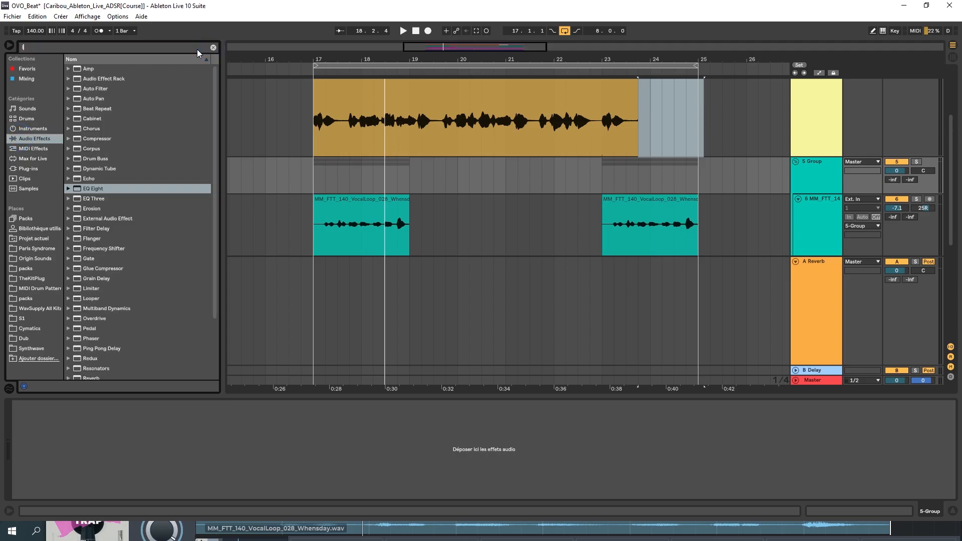
text(Int)
key(BackSpace)
key(BackSpace)
key(BackSpace)
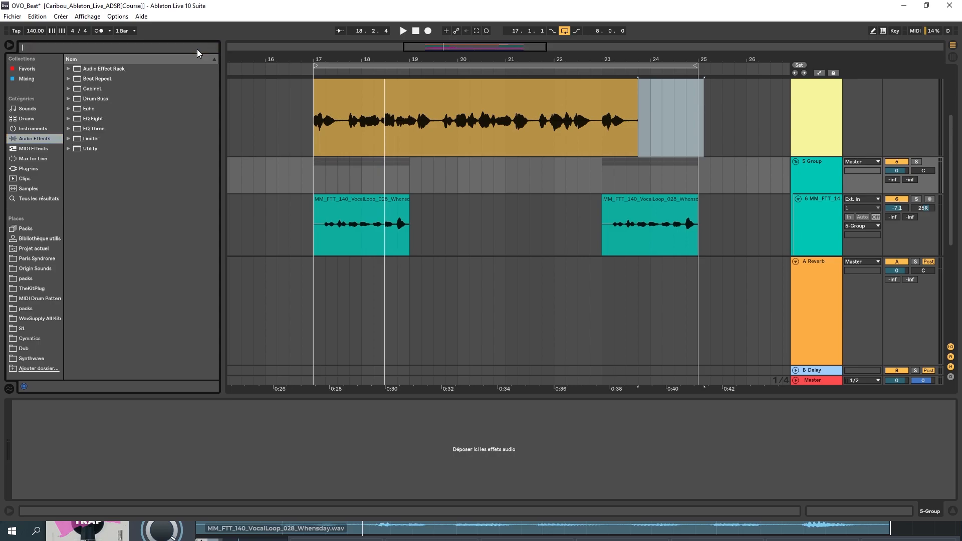
- Load the Rev INTENSITY plug-in from the ArturiaFx collection onto the 5-Group track and set its Size to 0.420
click(27, 170)
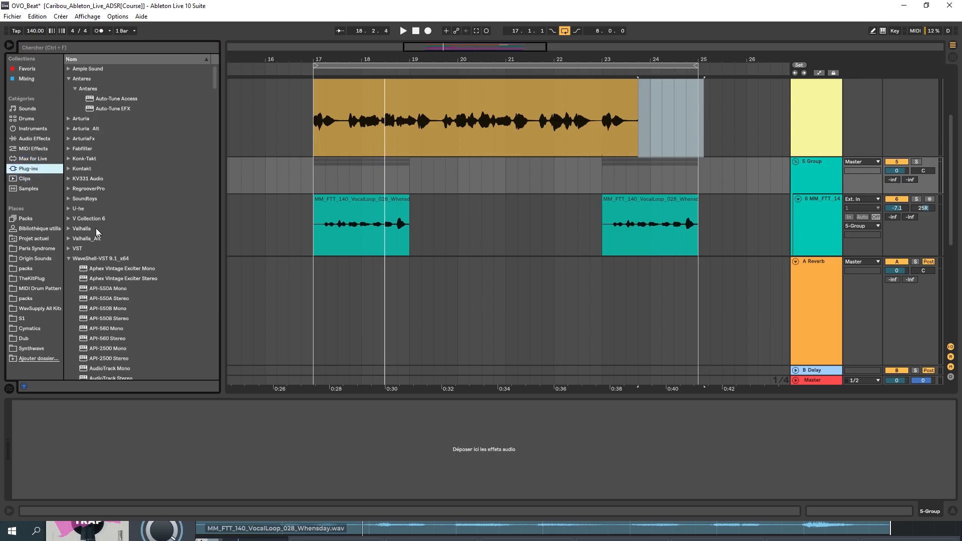
click(69, 119)
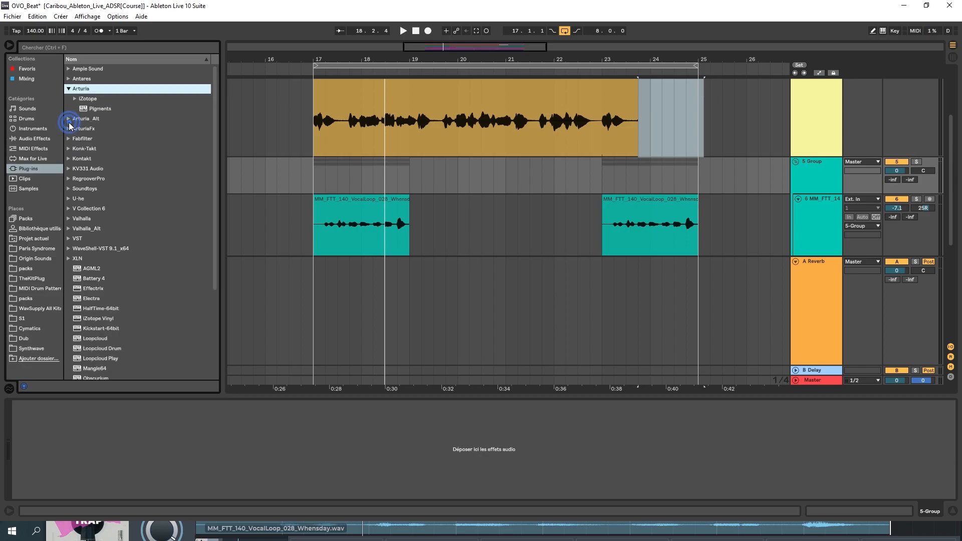
click(70, 119)
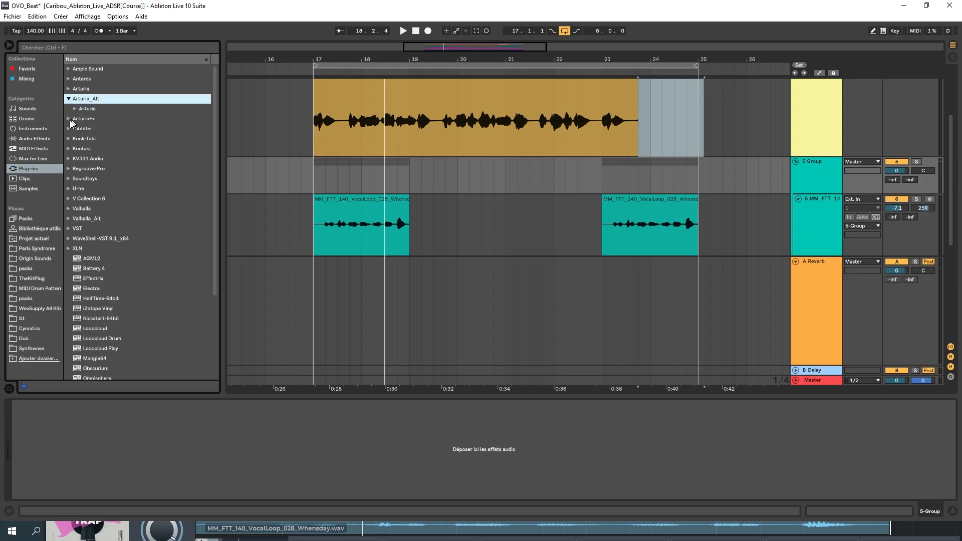
click(70, 119)
click(75, 119)
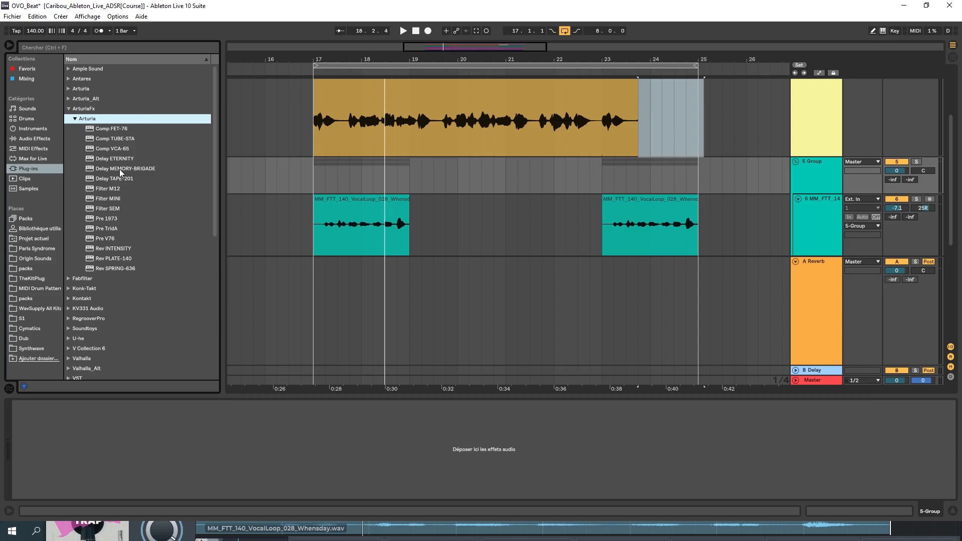
drag(116, 248, 153, 462)
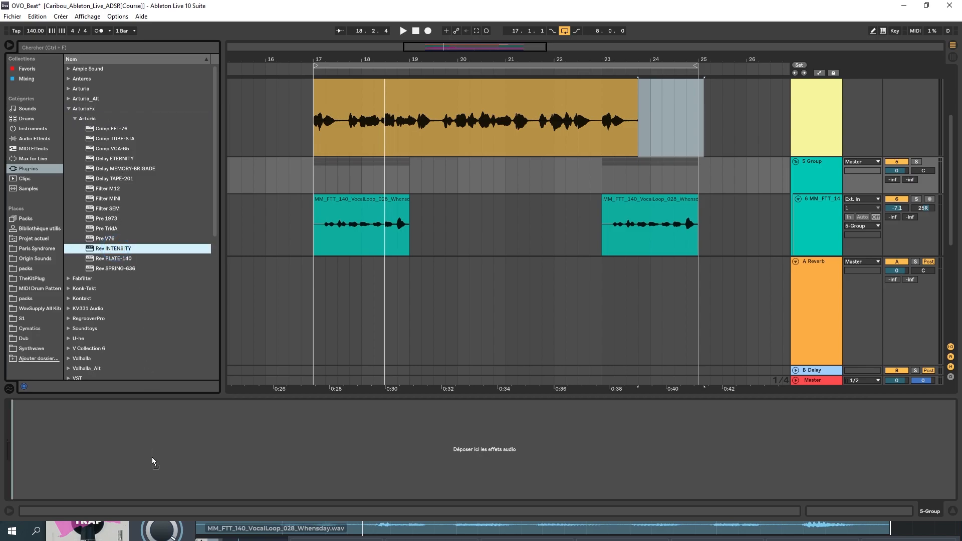
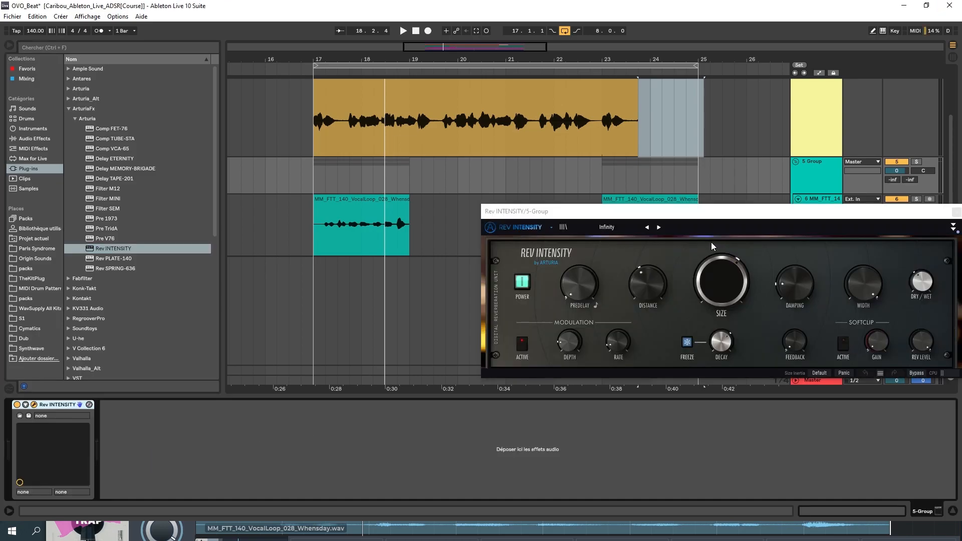
drag(714, 256, 715, 269)
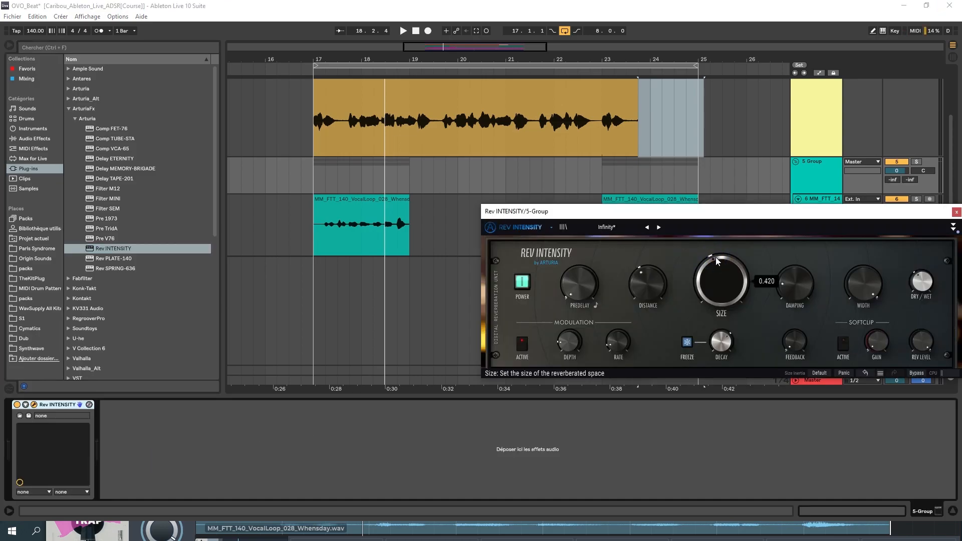
click(957, 211)
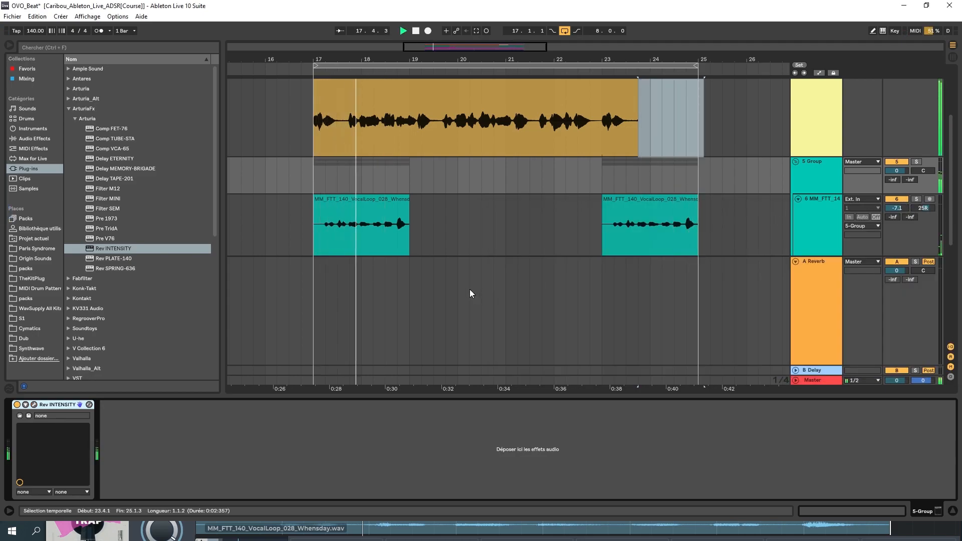
- Lower the 5-Group track volume to -1.3 dB while the loop plays
scroll(556, 230, up, 1)
scroll(555, 230, down, 1)
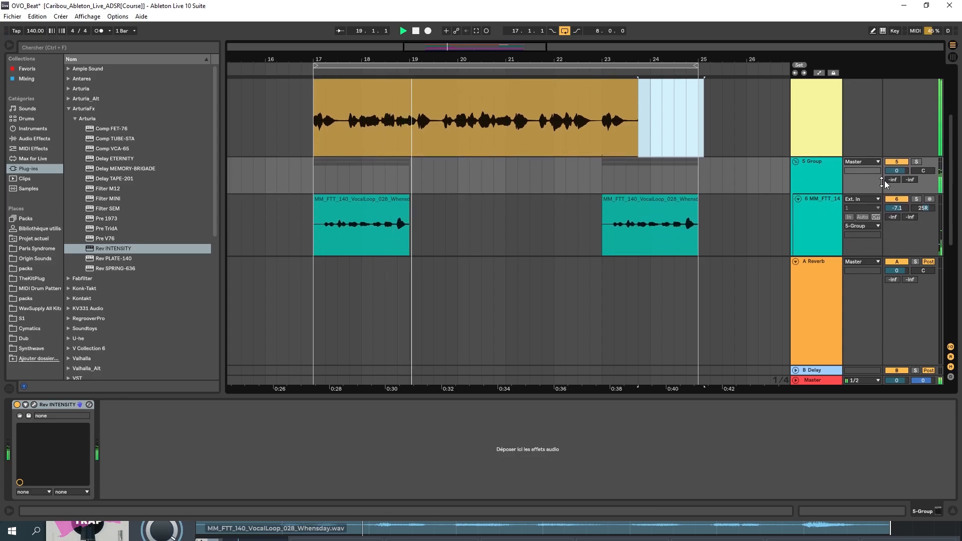
scroll(778, 199, down, 1)
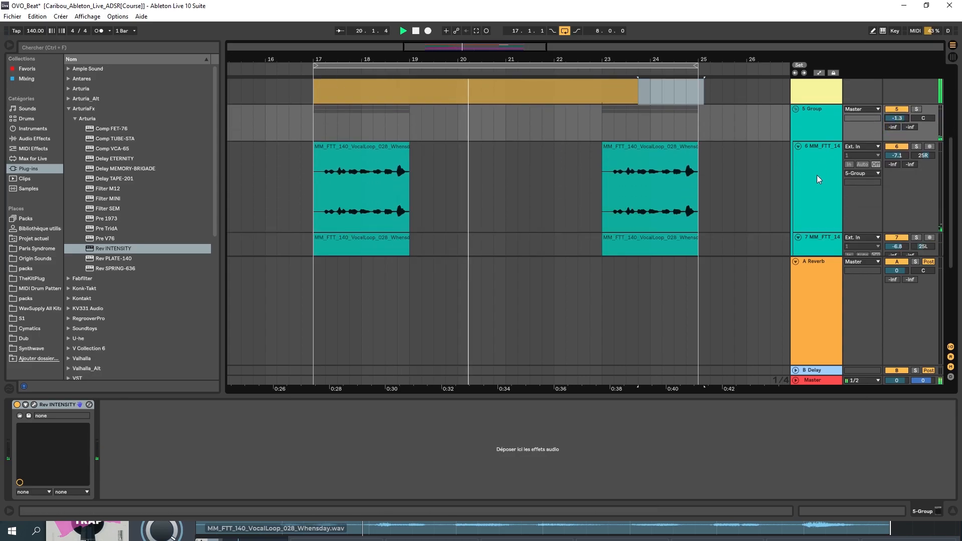
scroll(802, 166, up, 1)
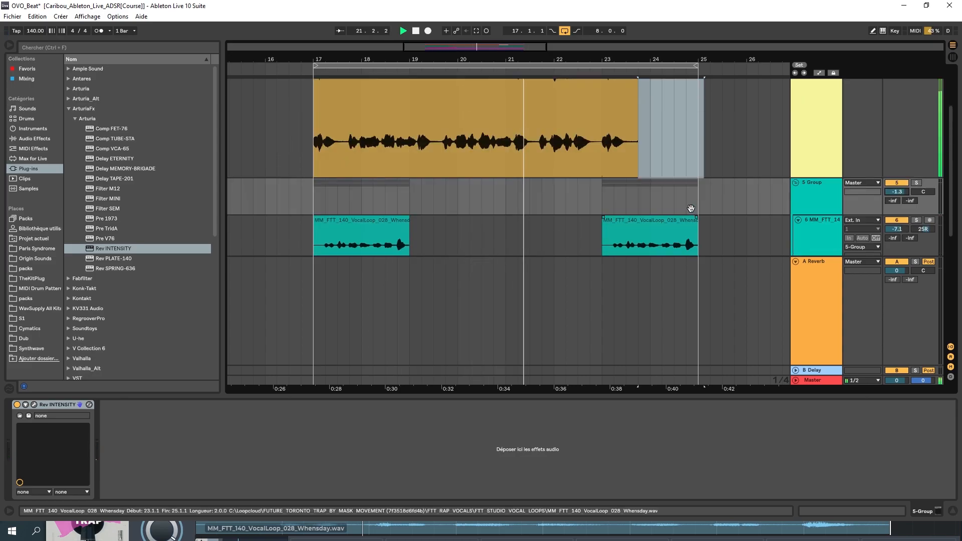
scroll(690, 208, up, 1)
- On the VocalLoop_043 track, raise EQ Eight's low-cut band to 37.5 Hz and extend the vocal clip to end at bar 25
click(813, 94)
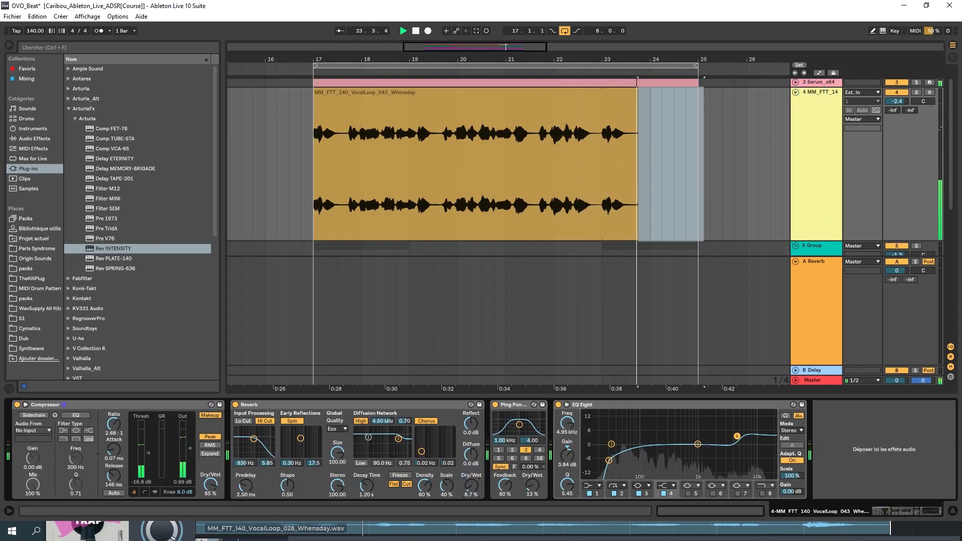
click(609, 460)
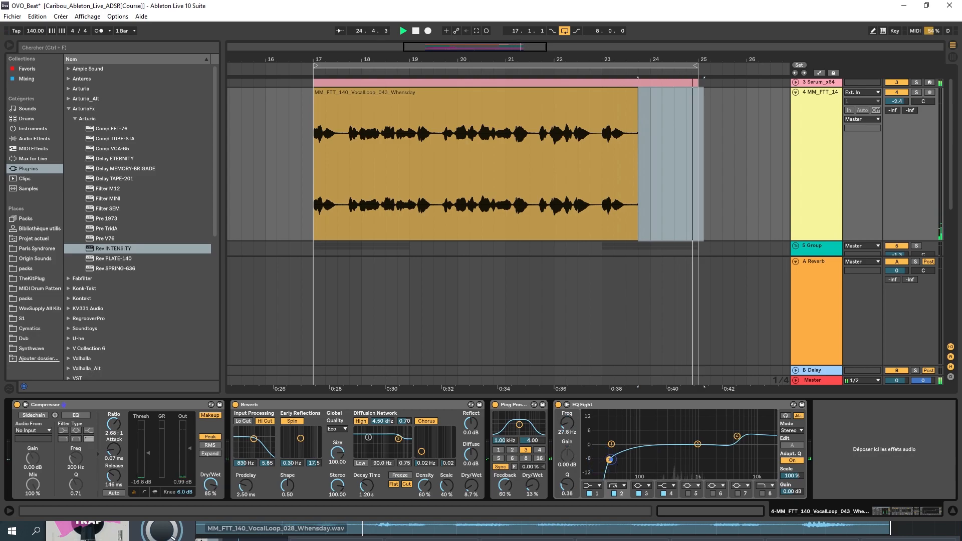
drag(609, 459, 616, 455)
drag(636, 121, 698, 131)
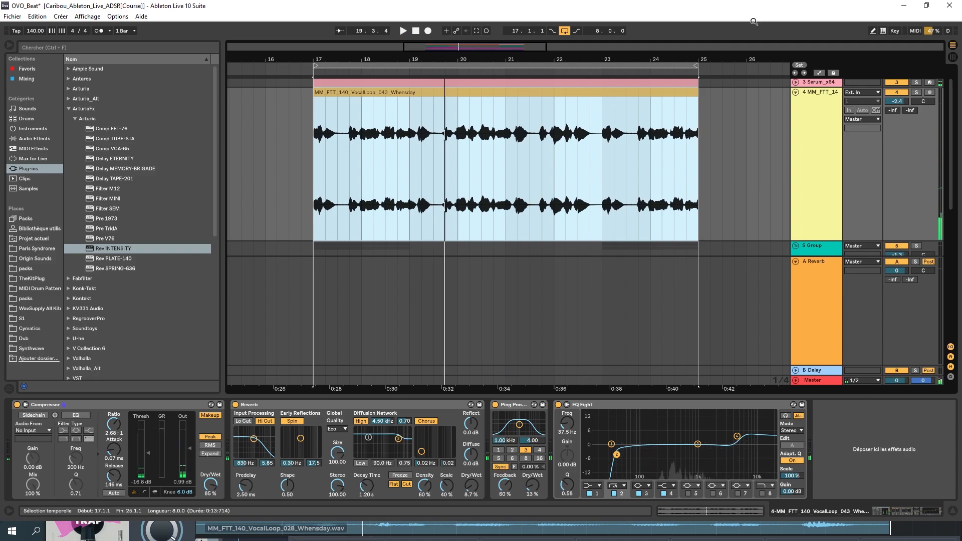
- Switch to Loopcloud and audition VocalLoop_007 and VocalLoop_037 from the Future Toronto Trap pack
click(904, 5)
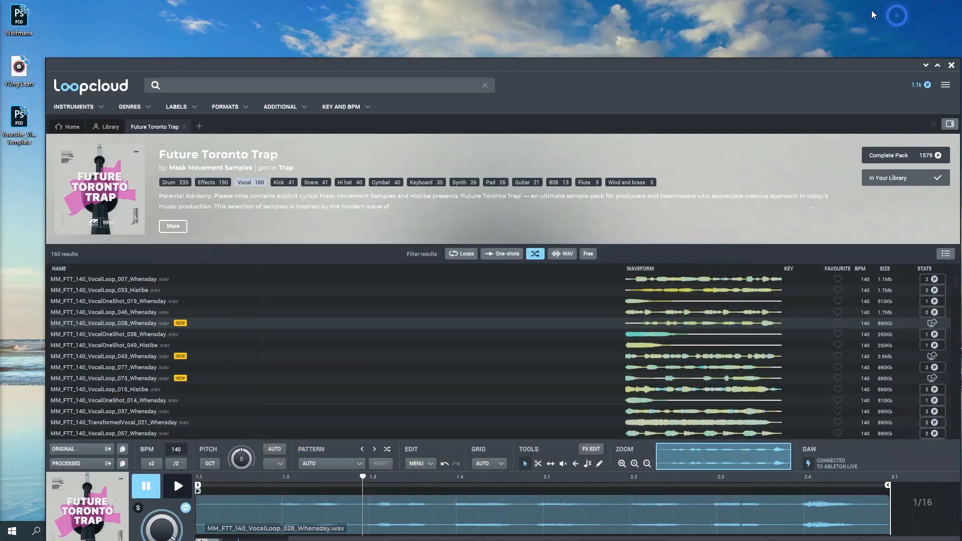
click(133, 313)
click(143, 324)
click(129, 281)
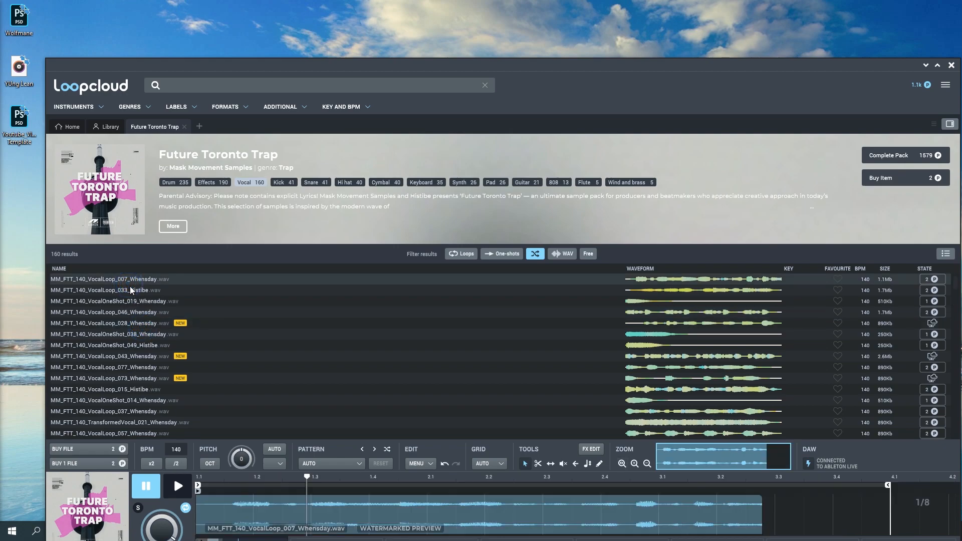
click(175, 483)
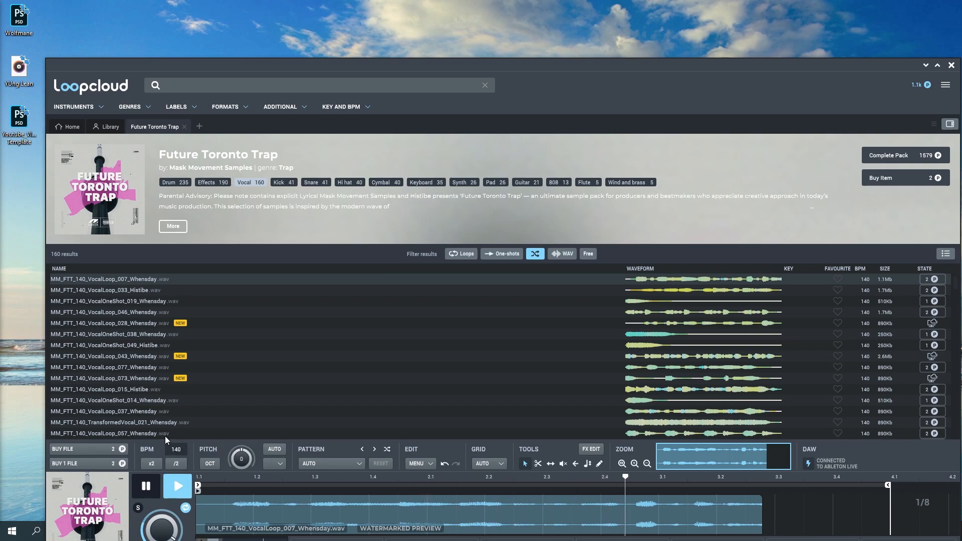
click(150, 412)
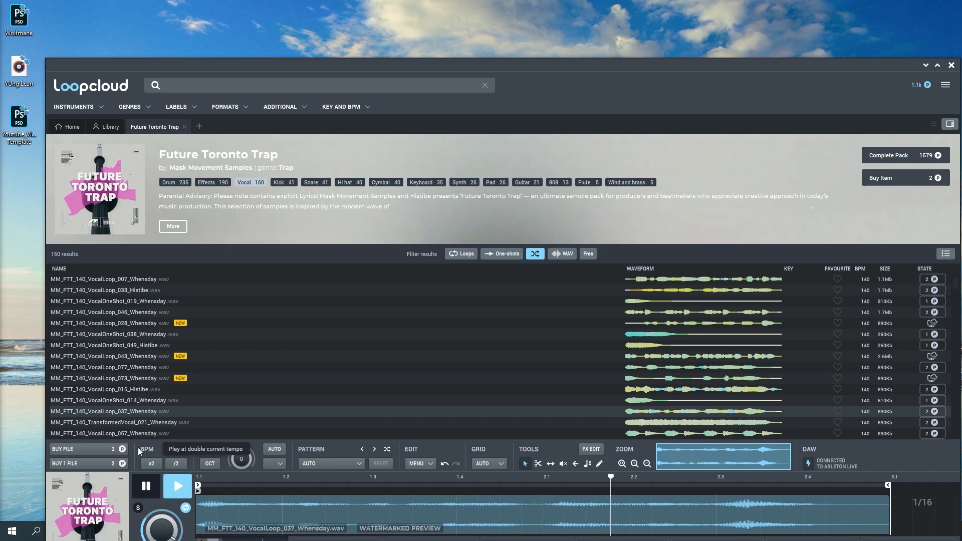
- Audition VocalOneShot_006, TransformedVocal_021 and VocalLoop_008 further down the pack's vocal list
scroll(126, 360, down, 2)
click(131, 384)
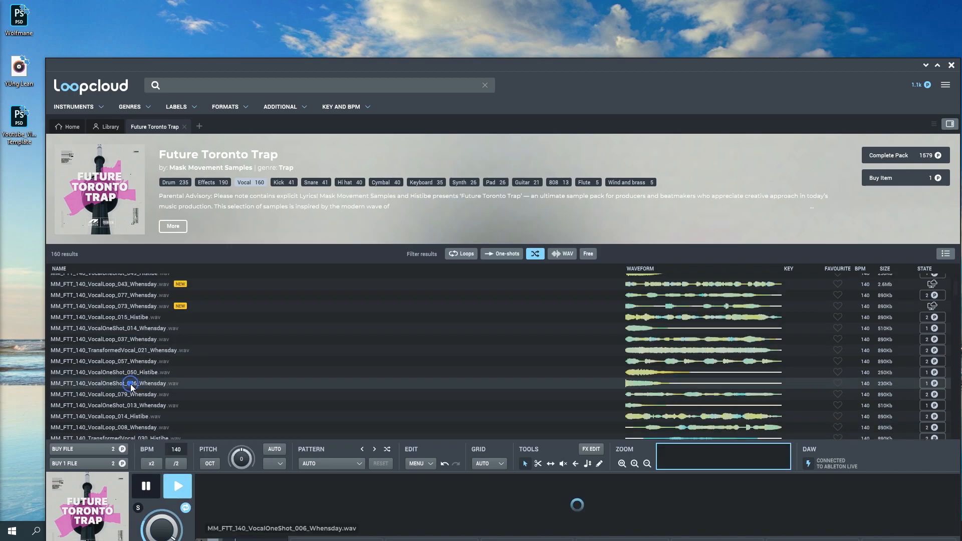
click(155, 351)
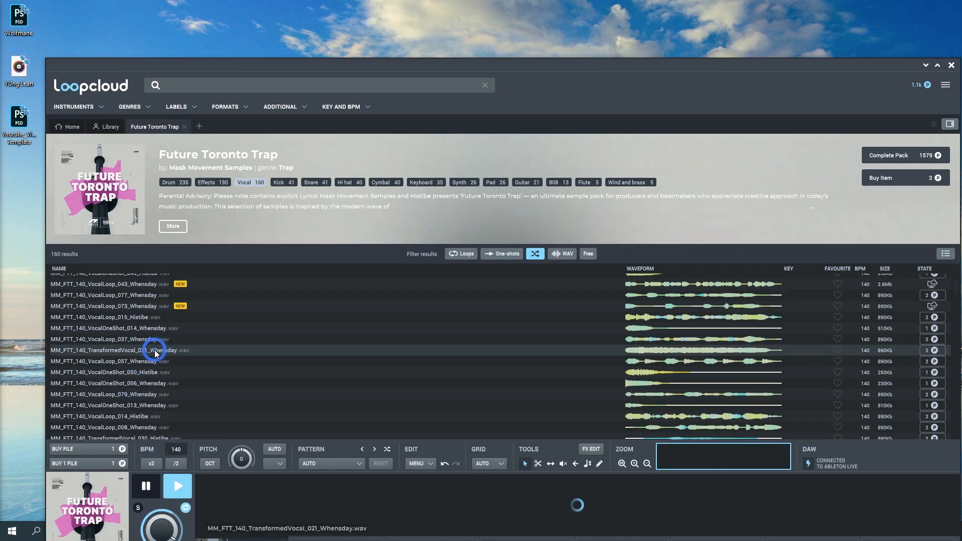
click(131, 425)
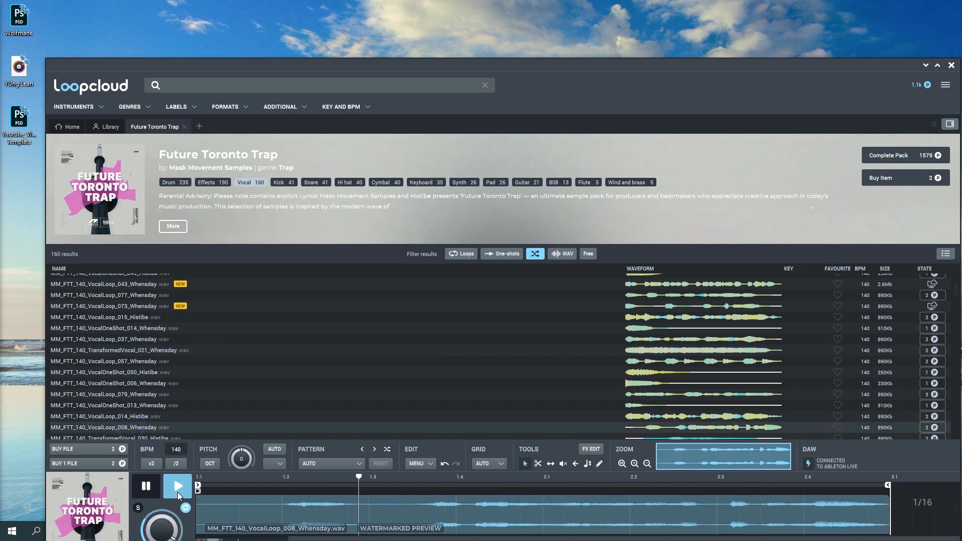
- Audition VocalLoop_062, VocalLoop_024 and VocalLoop_009, and buy the VocalLoop_024 file
scroll(170, 395, down, 2)
scroll(169, 395, down, 2)
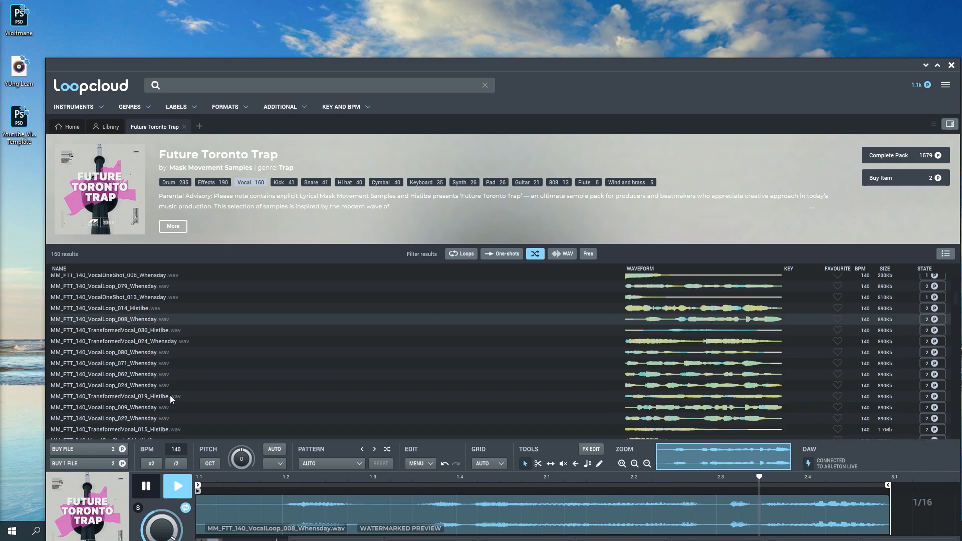
click(143, 378)
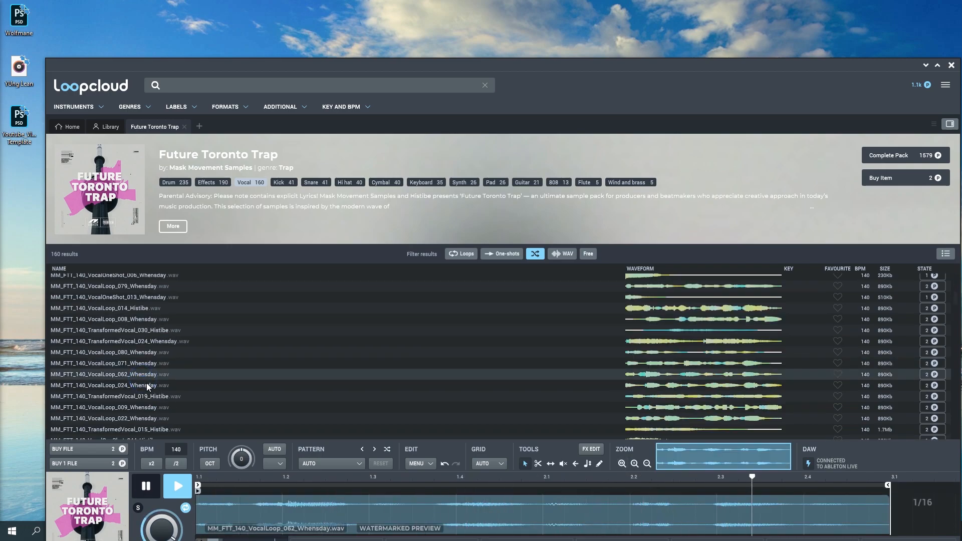
click(146, 388)
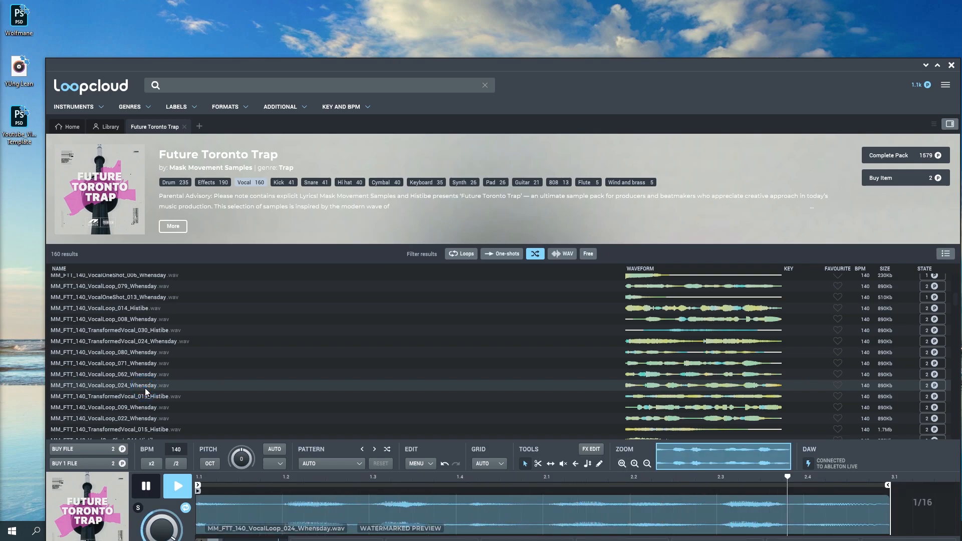
click(133, 412)
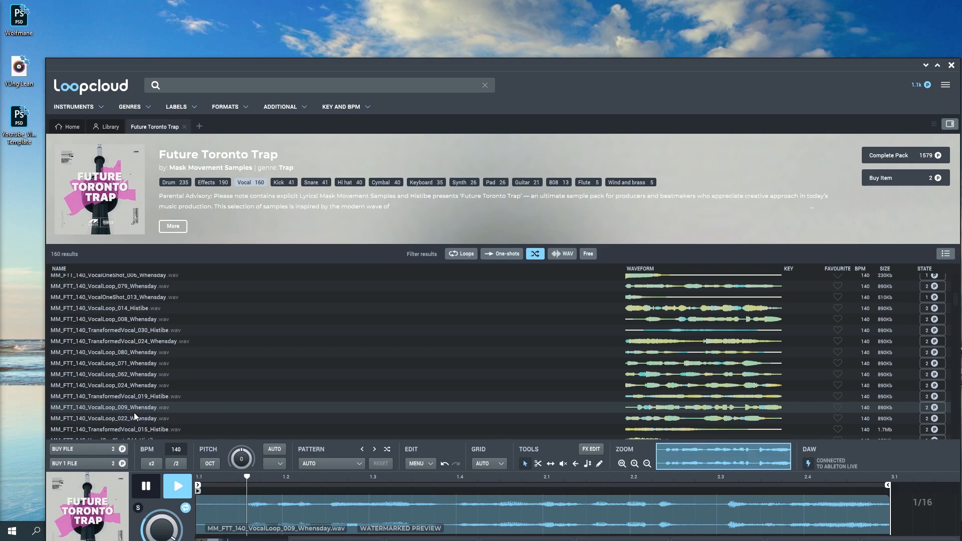
click(134, 386)
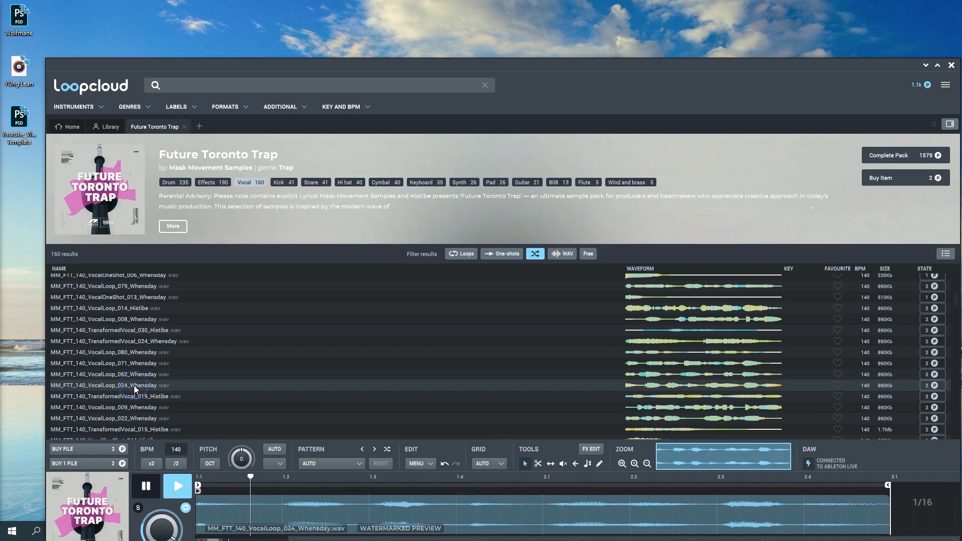
click(179, 485)
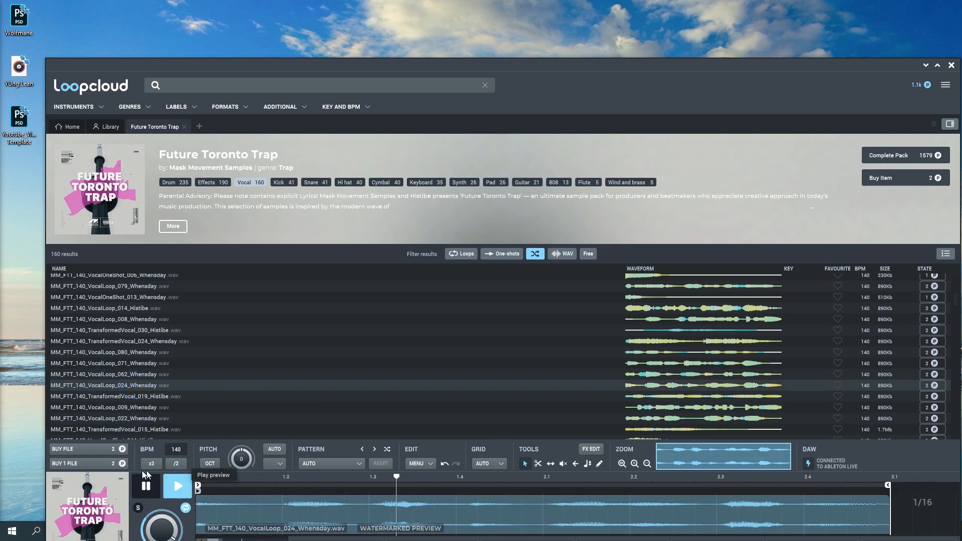
click(122, 450)
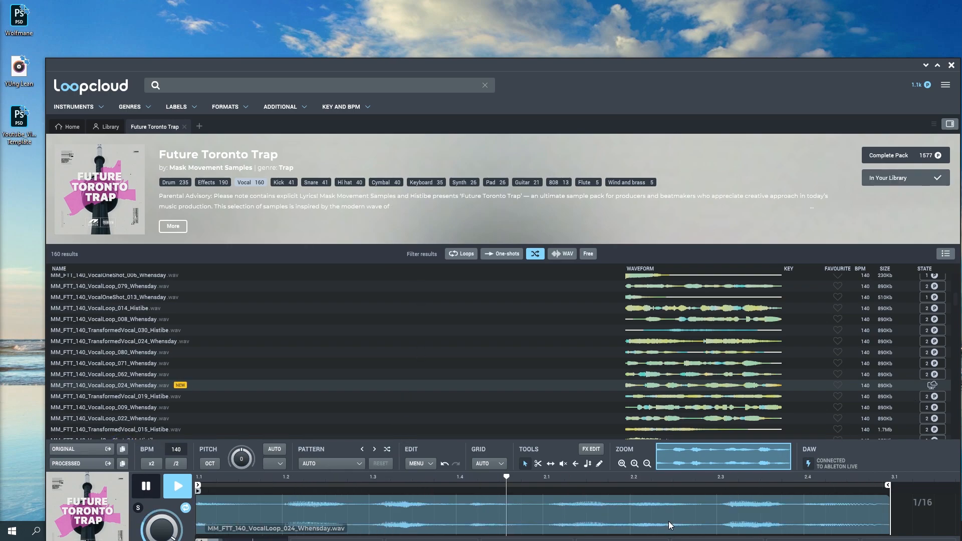
- Bring VocalLoop_024 from Loopcloud into Ableton Live, placing it on the second VocalLoop_028 track at 19.3, and minimise Loopcloud
key(alt+Tab)
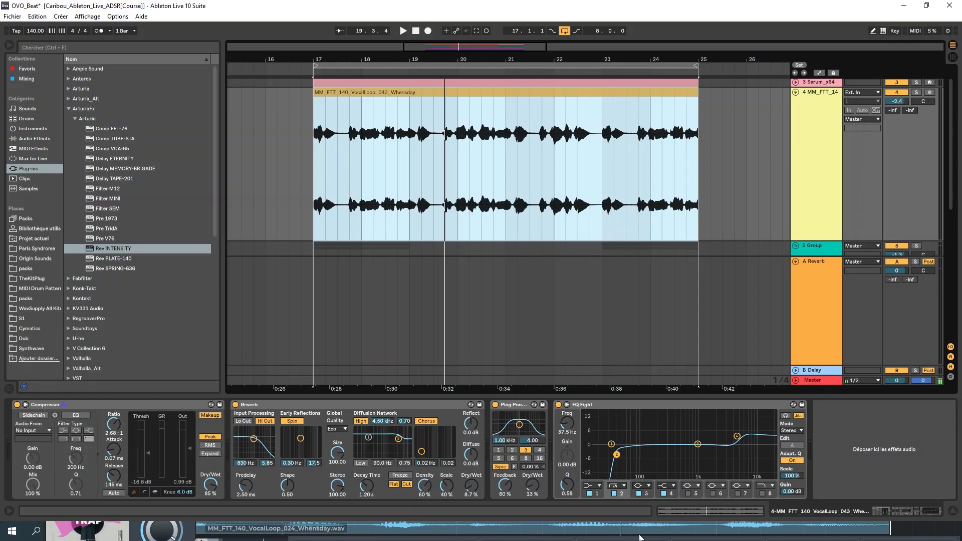
click(598, 535)
drag(208, 63, 627, 169)
scroll(339, 158, down, 3)
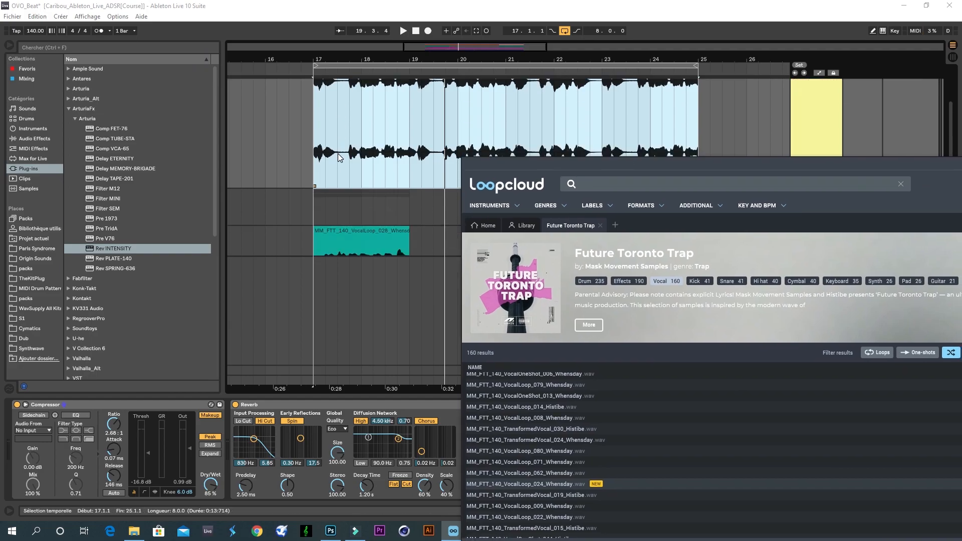
scroll(513, 382, down, 1)
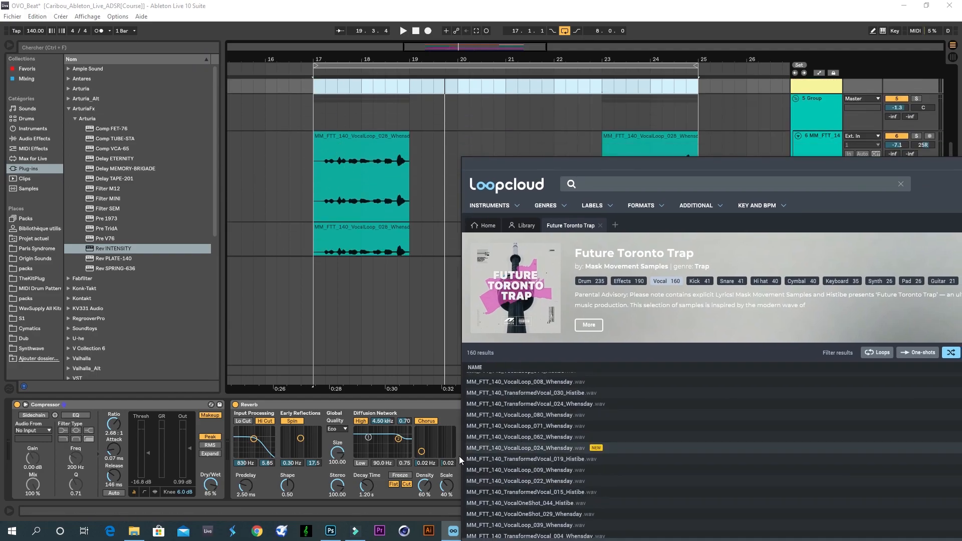
drag(617, 164, 648, 80)
drag(521, 470, 430, 219)
drag(665, 76, 343, 178)
drag(811, 182, 586, 192)
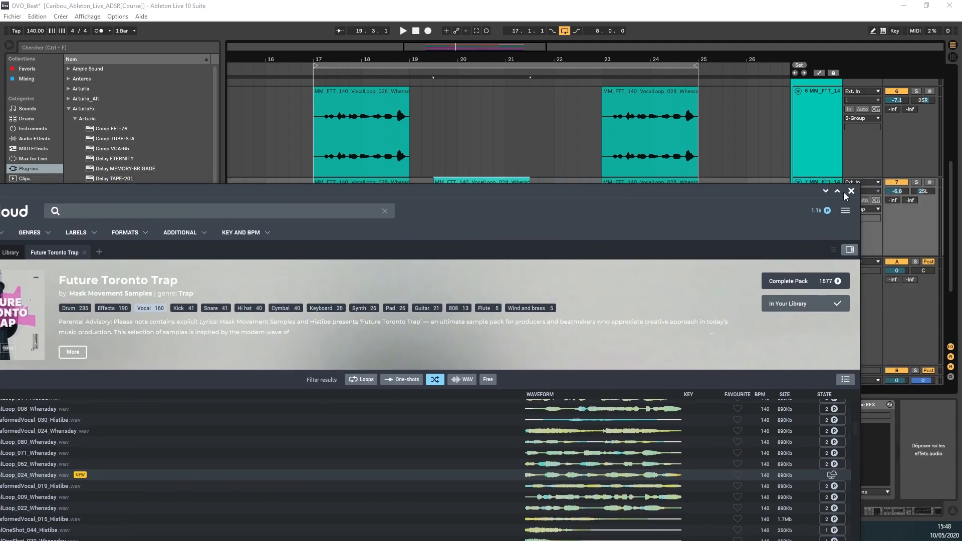
click(826, 191)
- Play the new VocalLoop_024 clip with the beat, comparing it with the VocalLoop_043 track unmuted and muted
scroll(558, 254, up, 3)
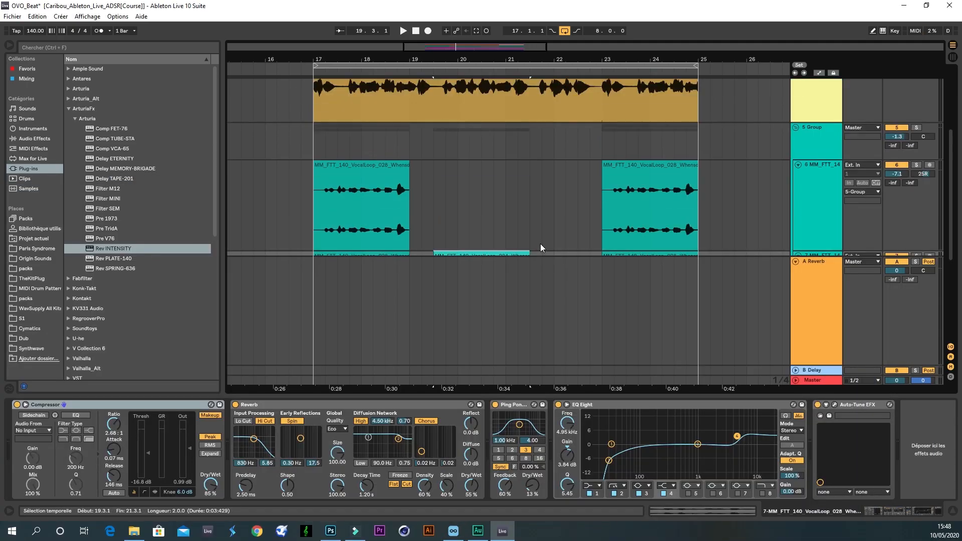
scroll(572, 217, up, 3)
click(896, 102)
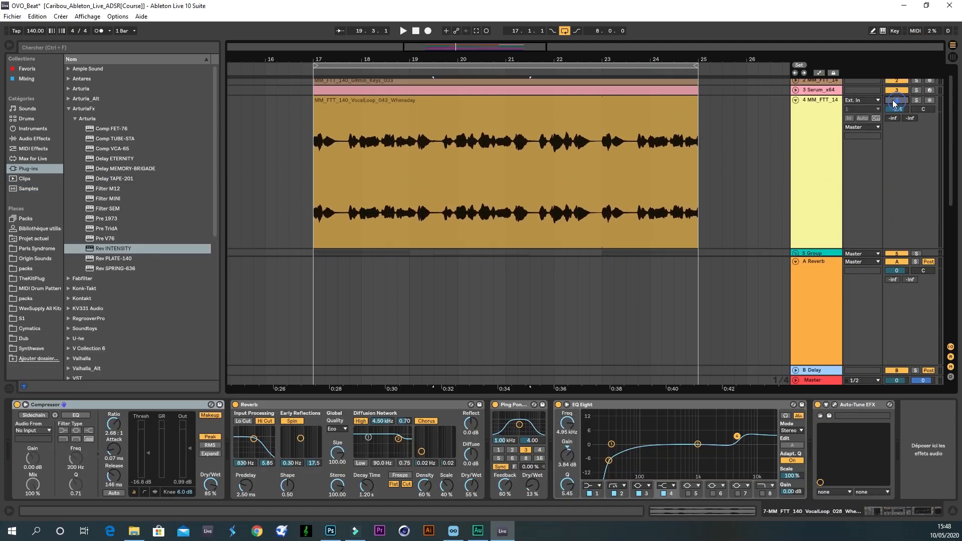
scroll(769, 161, down, 4)
click(514, 246)
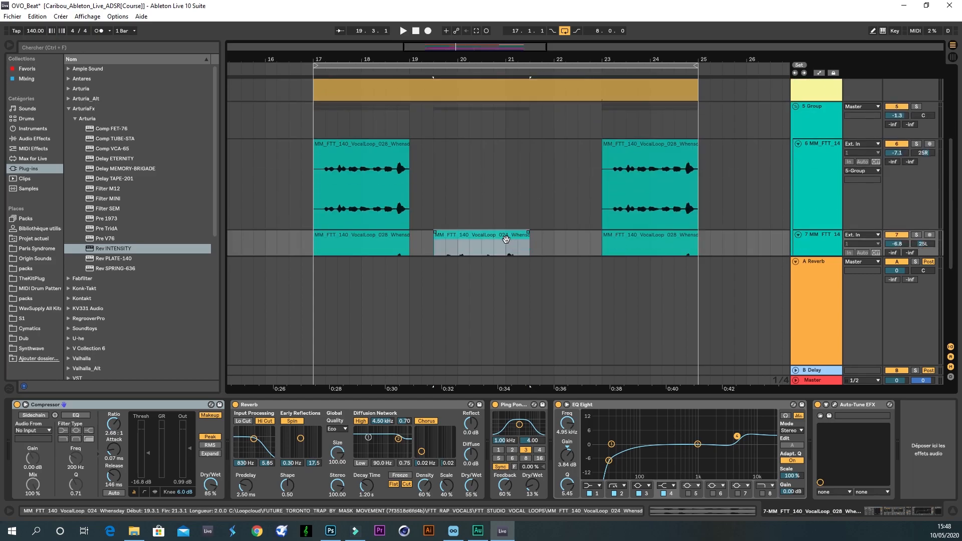
scroll(729, 153, up, 5)
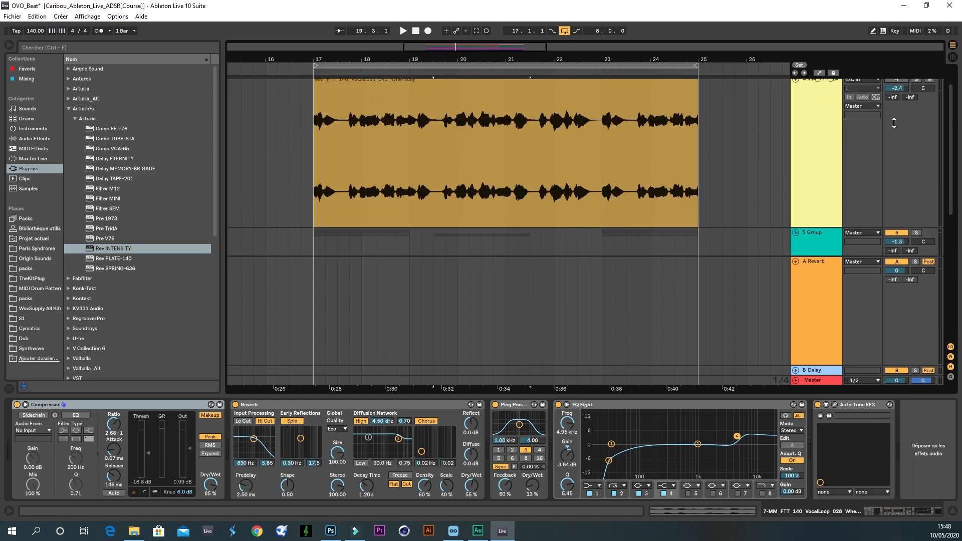
scroll(898, 94, up, 1)
click(897, 109)
key(space)
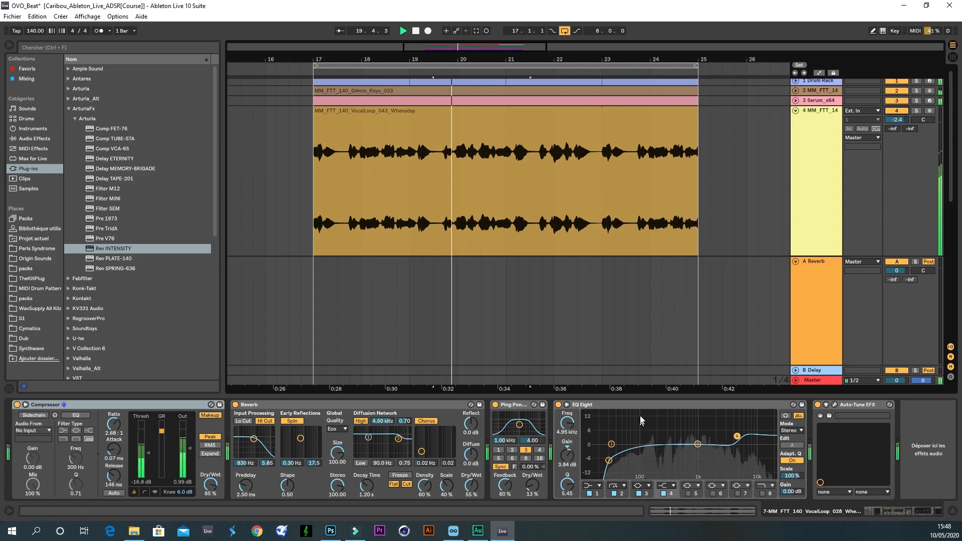
drag(643, 395, 643, 496)
scroll(611, 288, down, 5)
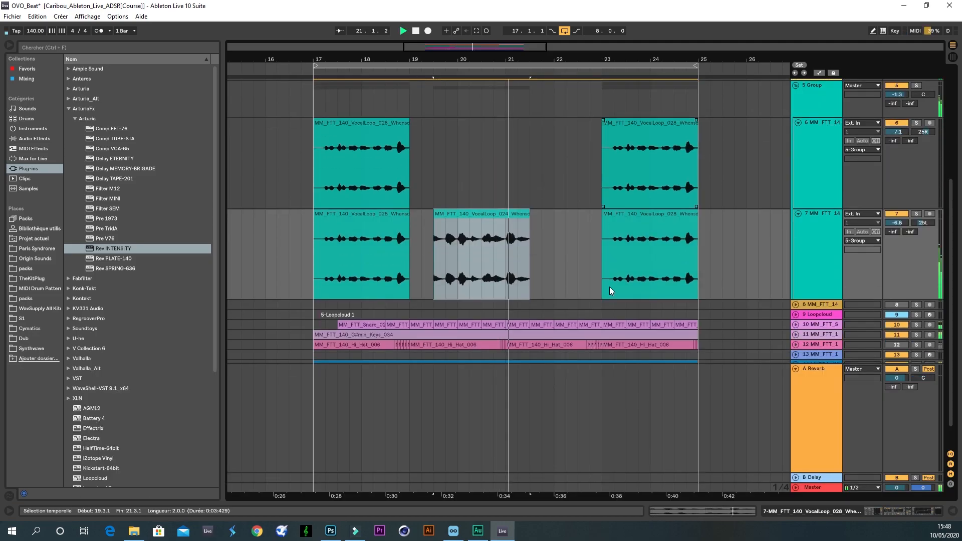
scroll(822, 185, up, 4)
click(896, 102)
scroll(630, 198, down, 8)
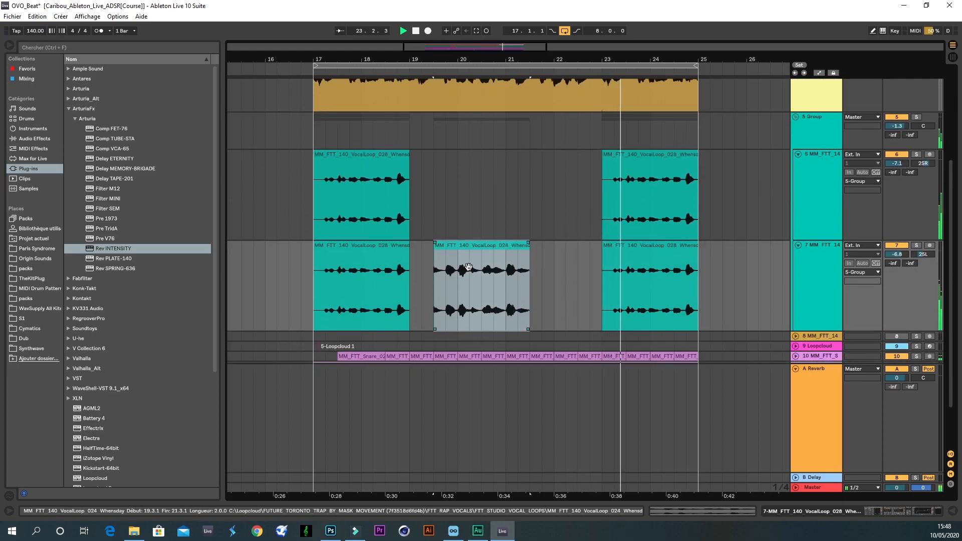
- Move the VocalLoop_024 clip onto the VocalLoop_043 track at bar 19, then unmute that track and play it back
drag(476, 244, 482, 185)
scroll(504, 223, up, 2)
drag(494, 295, 456, 167)
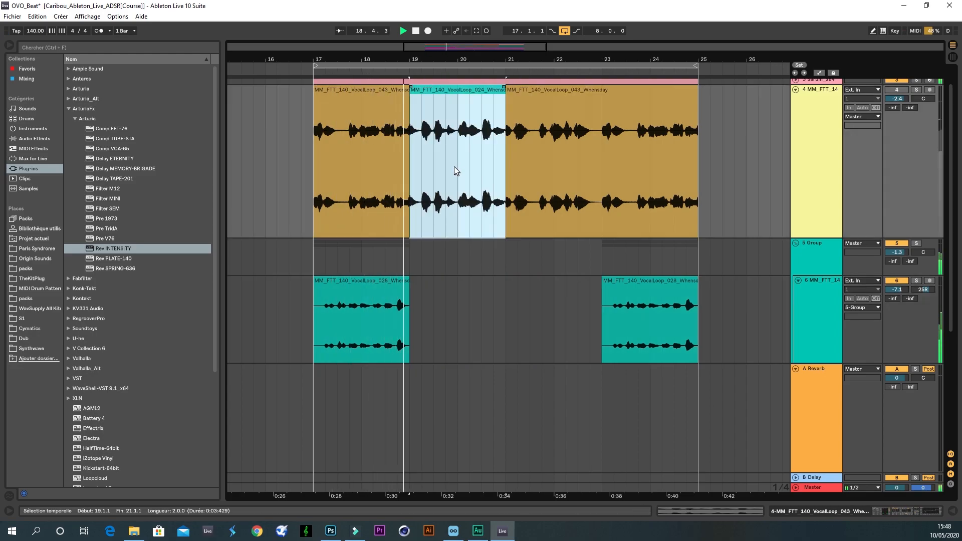
key(space)
click(897, 90)
key(space)
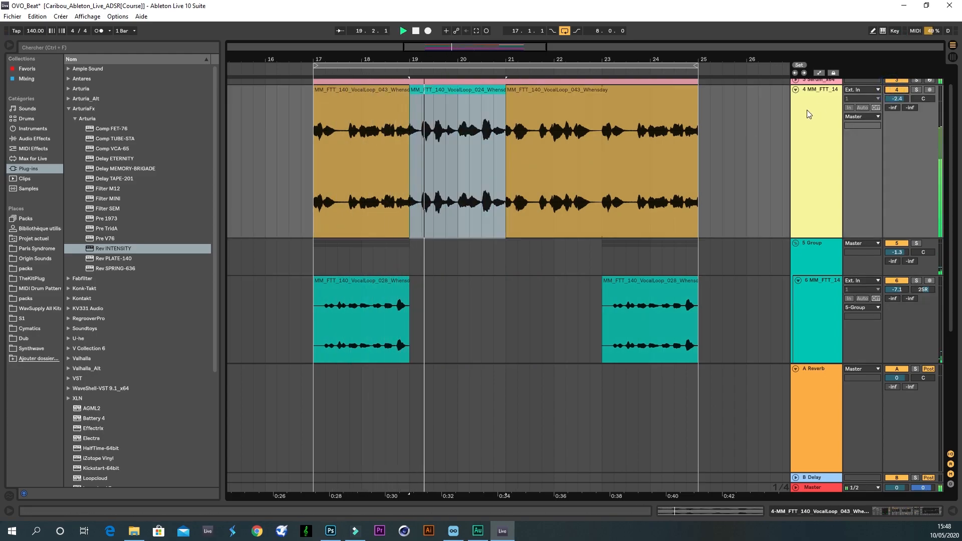
scroll(576, 200, up, 2)
double_click(822, 114)
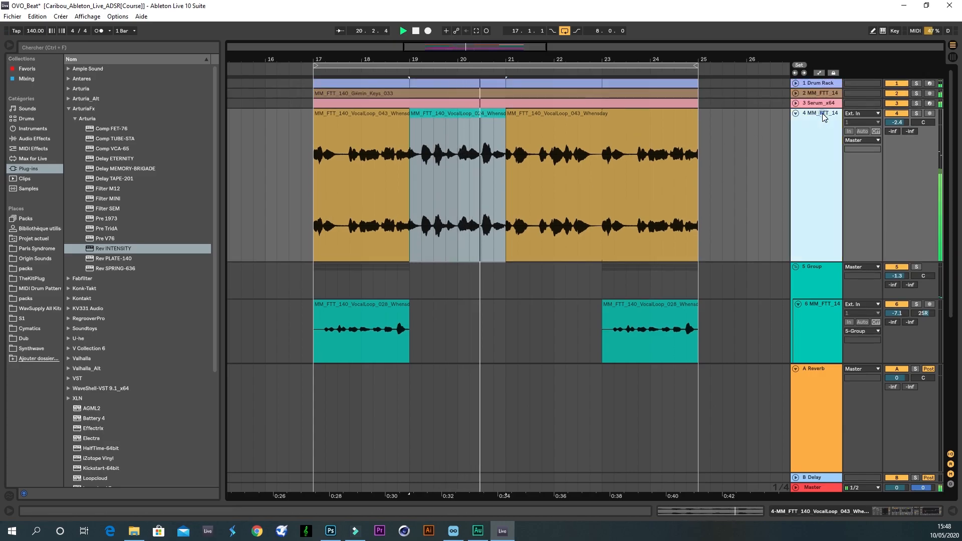
key(space)
key(space)
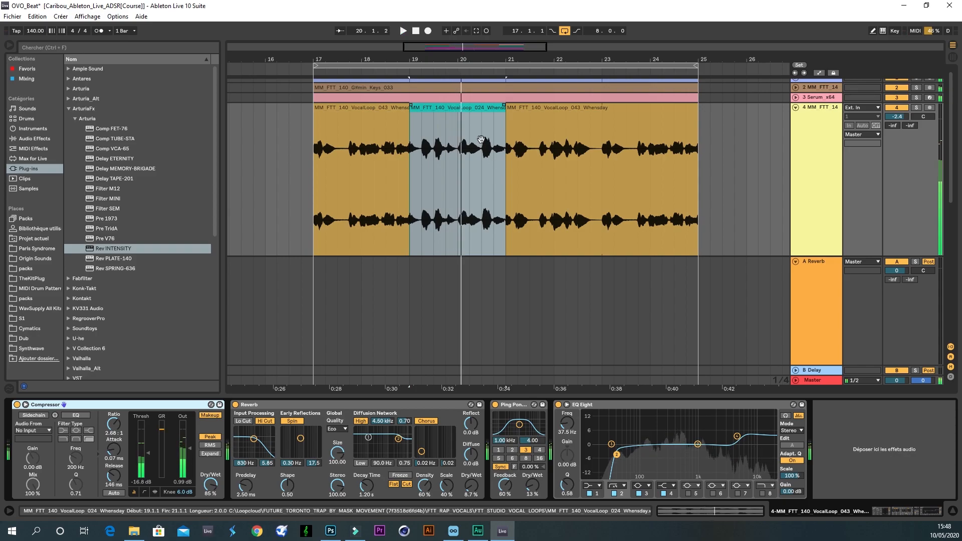
- Move the VocalLoop_024 clip to 23.3, extend VocalLoop_043 to fill the gap up to it, and play the loop
drag(451, 111, 687, 165)
drag(407, 122, 512, 132)
drag(643, 151, 626, 150)
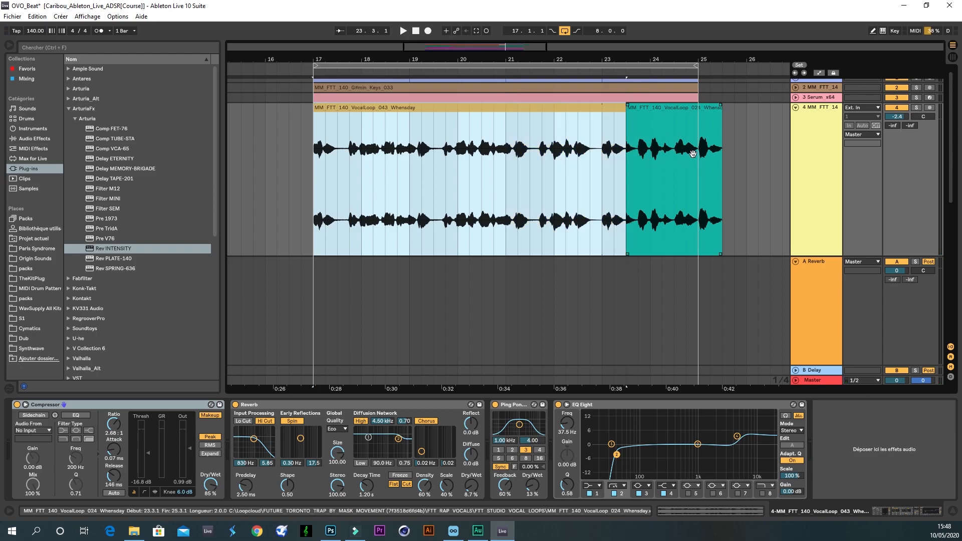
click(309, 69)
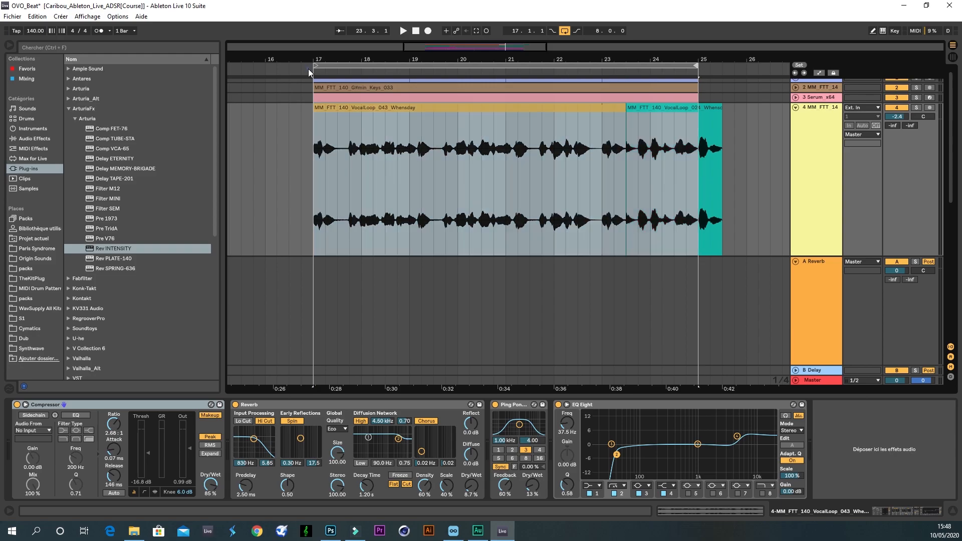
key(space)
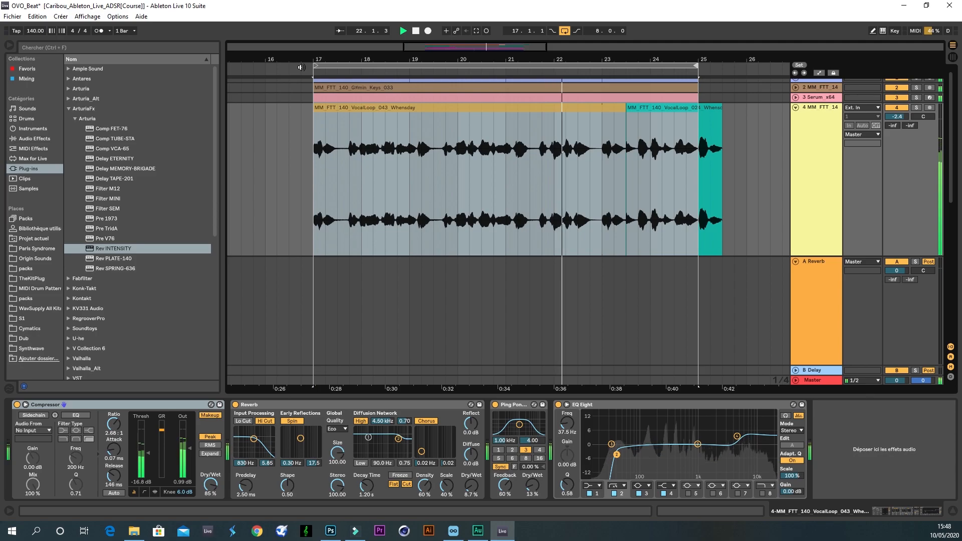
- Move the VocalLoop_024 clip to bars 15 to 17 ahead of the beat and extend VocalLoop_043 back to bar 25
scroll(518, 165, down, 2)
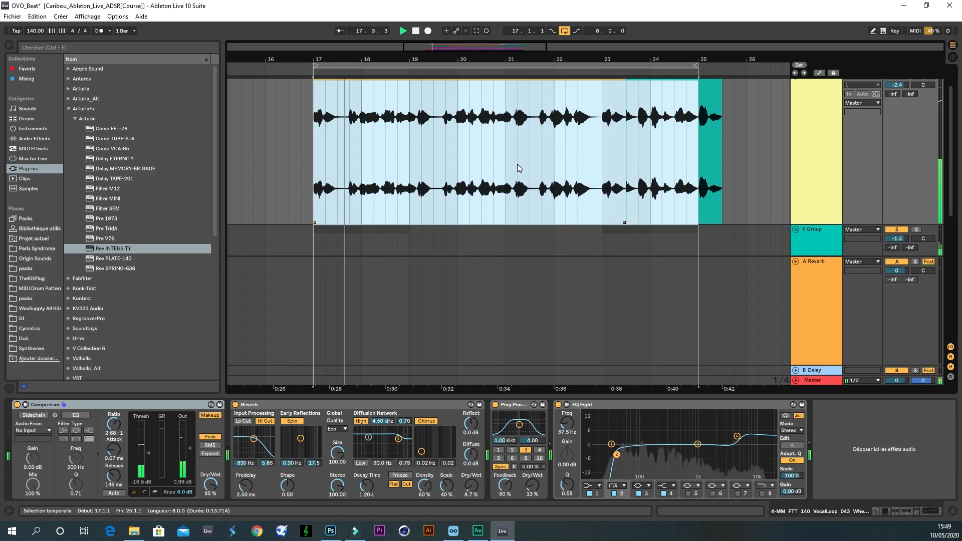
scroll(602, 168, up, 3)
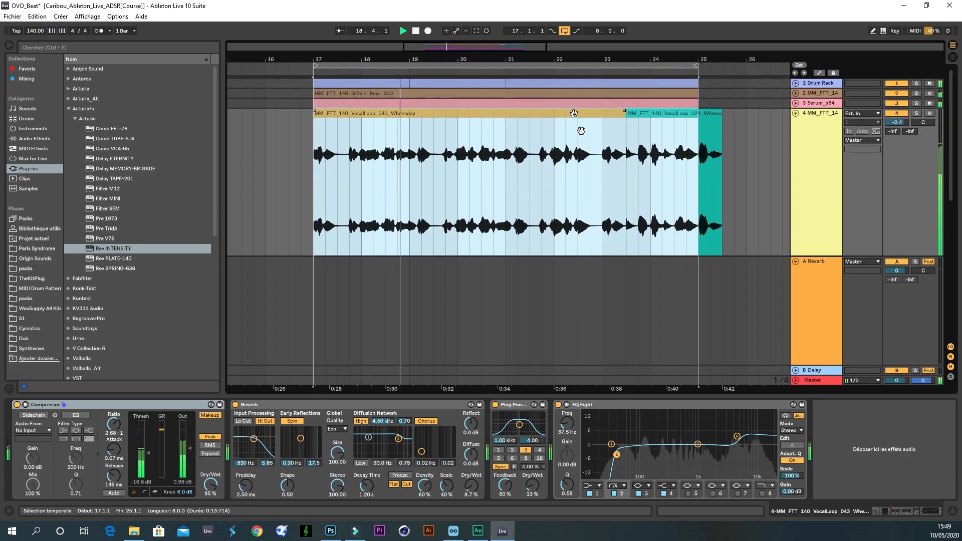
drag(560, 62, 560, 57)
key(space)
click(616, 118)
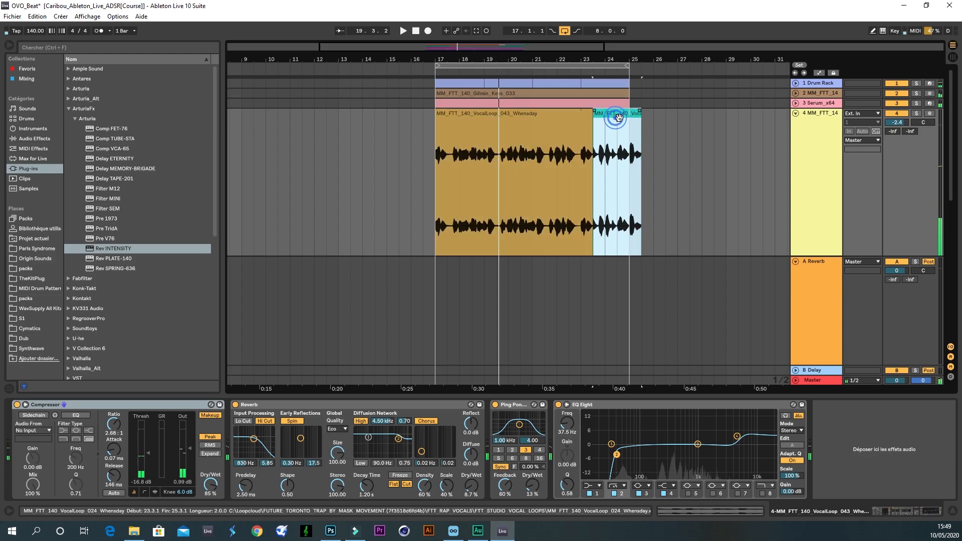
drag(618, 117, 413, 141)
drag(399, 74, 398, 74)
click(368, 68)
drag(592, 118, 630, 118)
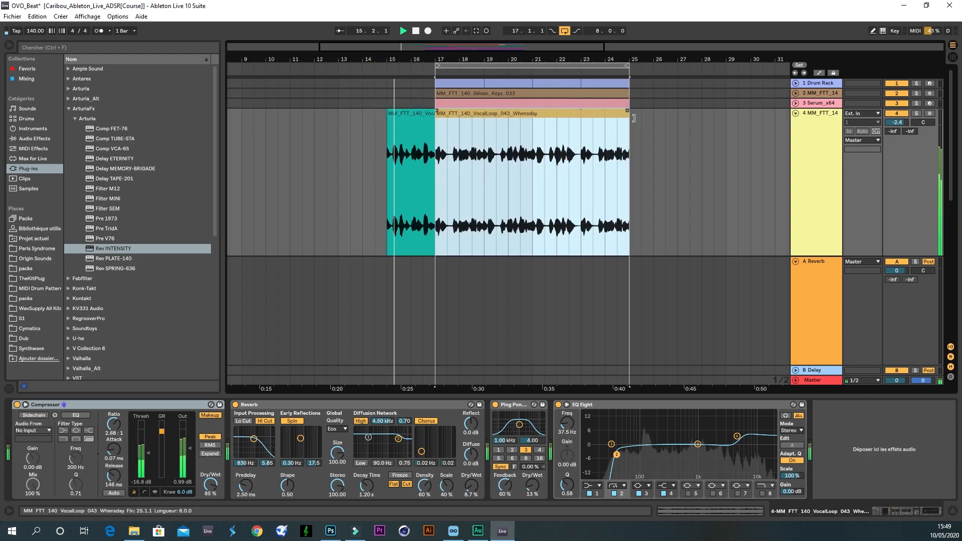
- Copy the G#min_Keys_033 clip to bars 9 to 17 as an intro and play from there
click(796, 84)
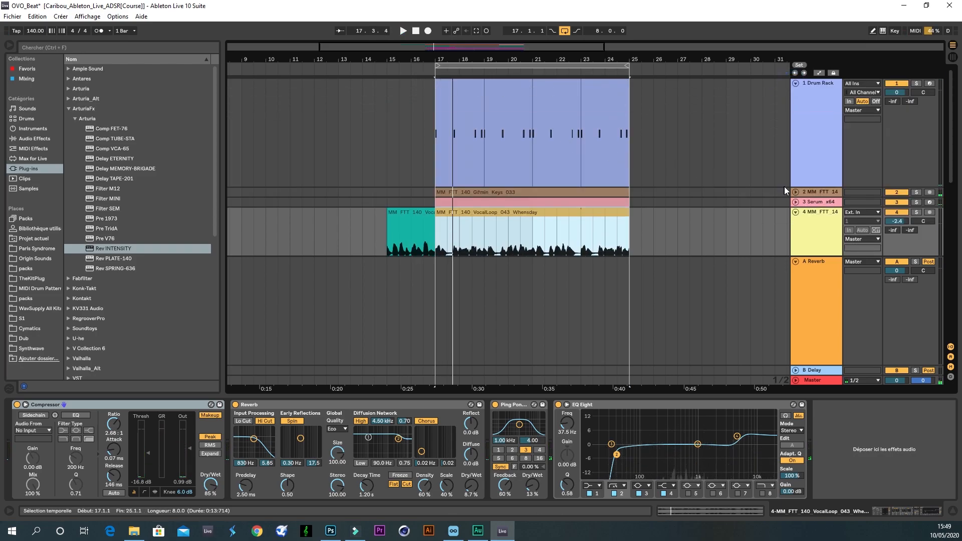
click(795, 191)
ctrl+drag(517, 95, 350, 103)
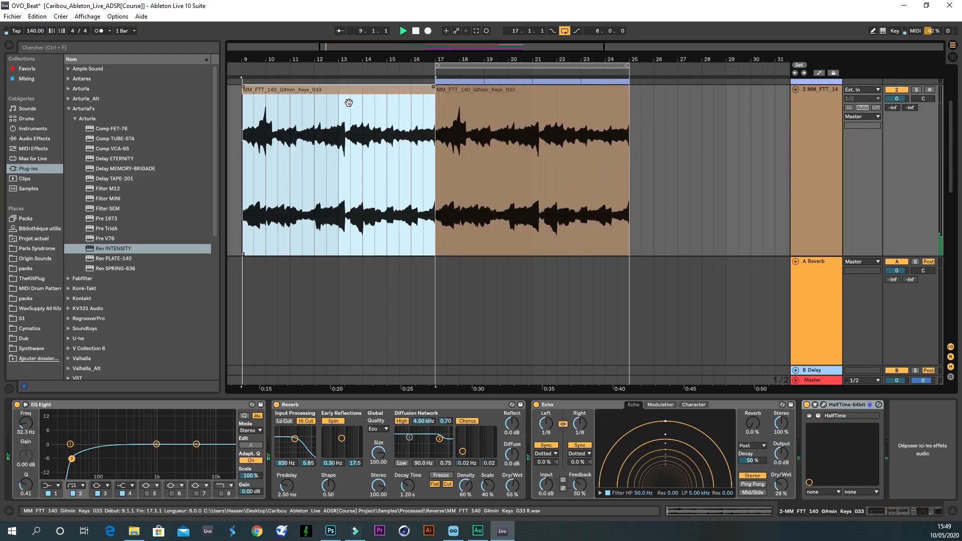
key(space)
- Hide the device view and fold the VocalLoop_043 track and the vocal group's two VocalLoop_028 tracks
scroll(351, 105, down, 5)
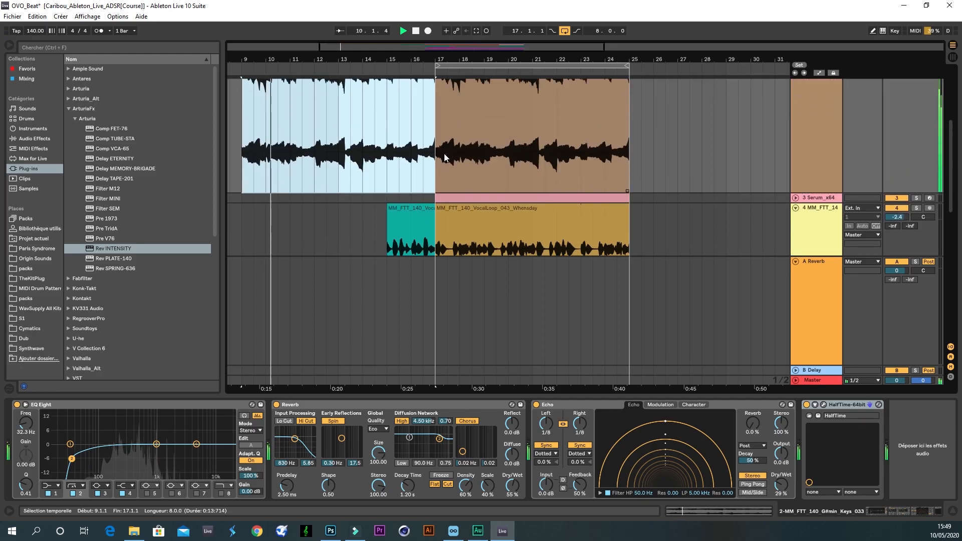
scroll(623, 168, down, 7)
scroll(731, 307, down, 1)
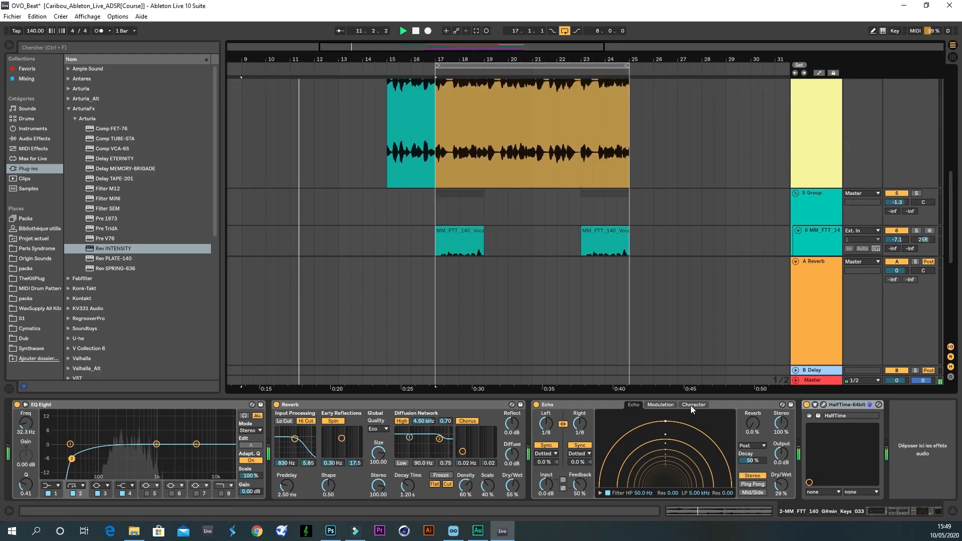
drag(689, 395, 688, 441)
scroll(558, 257, up, 4)
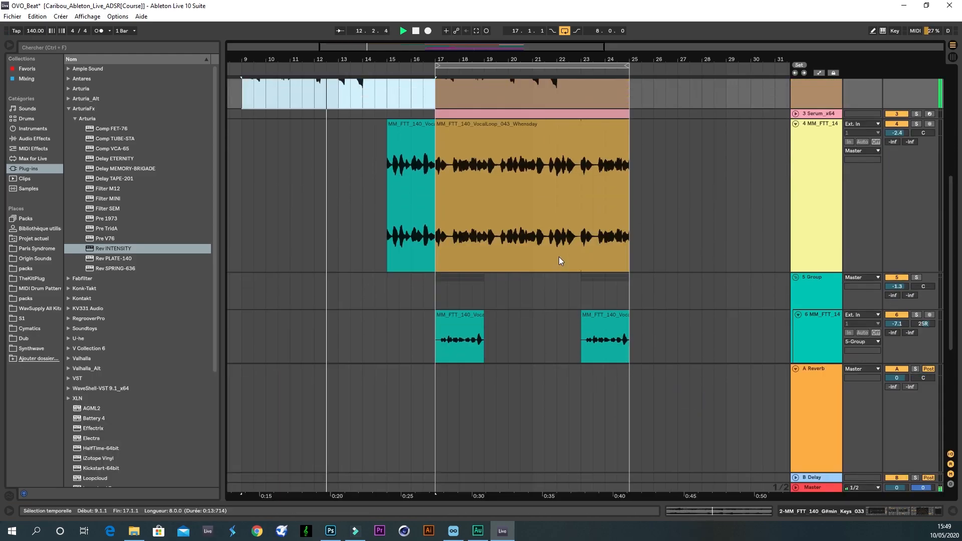
click(795, 136)
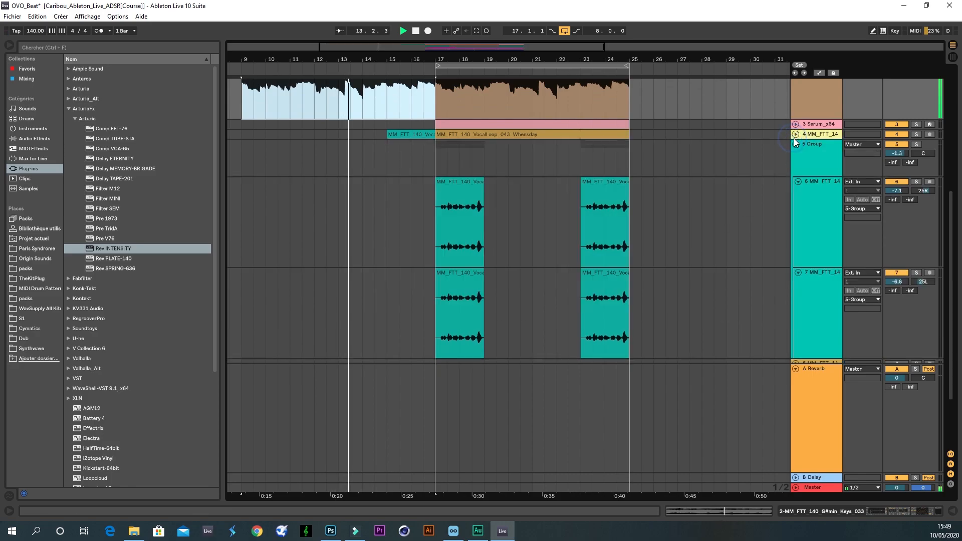
click(798, 182)
click(799, 192)
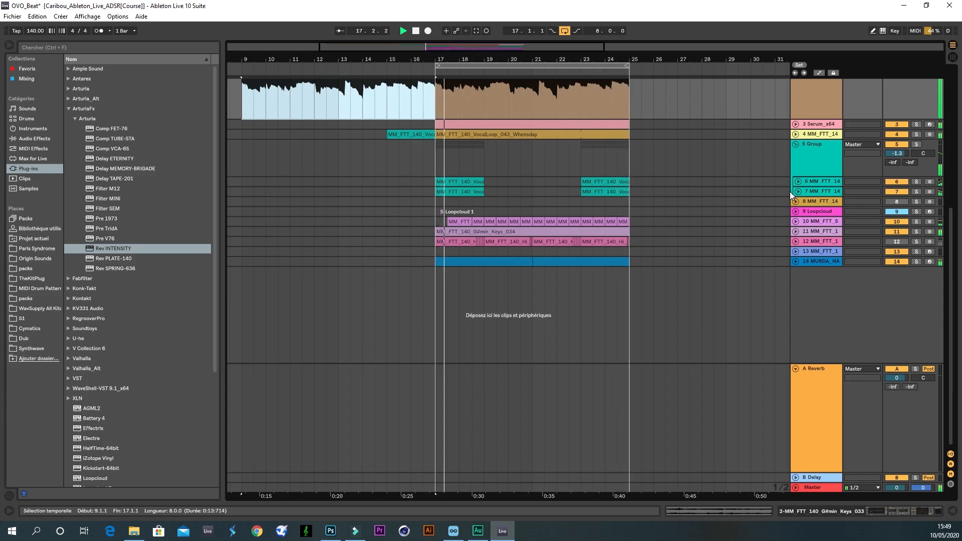
- Add a Glue Compressor after Rev INTENSITY on the vocal group, with threshold -10.5 dB and makeup 3.81 dB
click(798, 182)
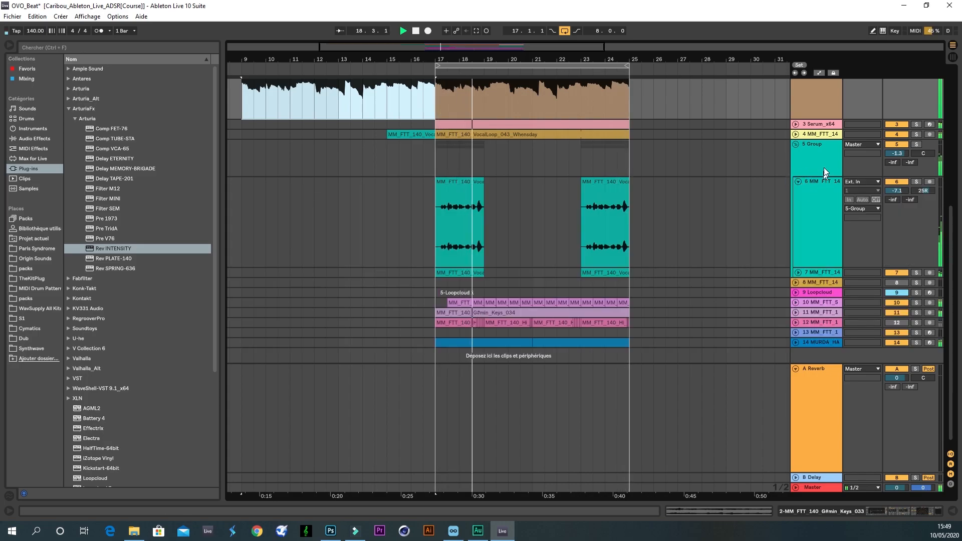
double_click(823, 149)
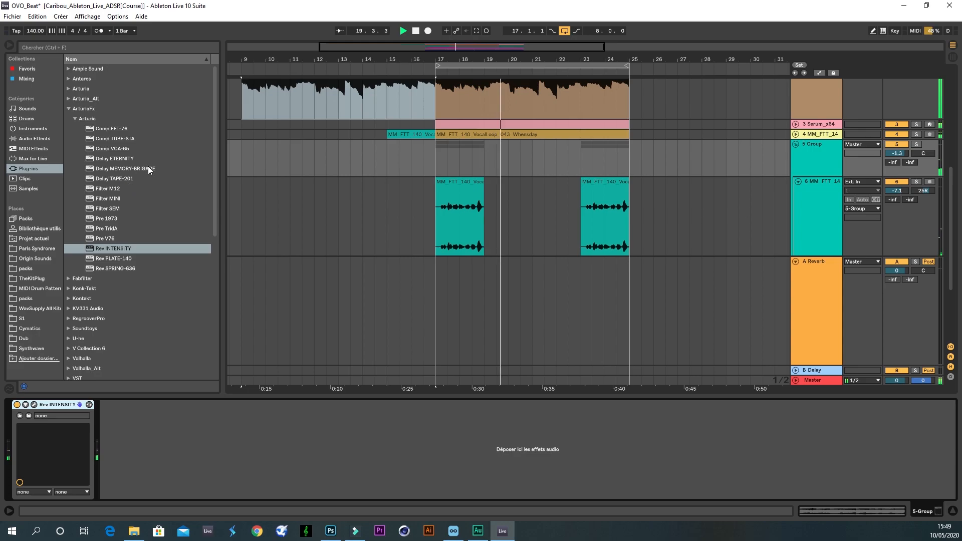
click(30, 139)
scroll(104, 150, down, 1)
drag(103, 248, 187, 464)
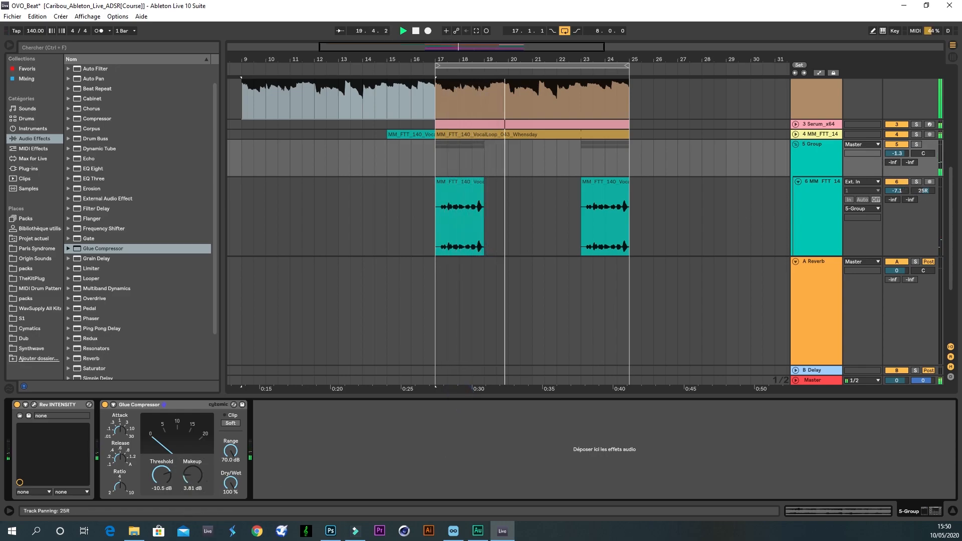
- Narrow the panning of the group's two VocalLoop_028 tracks to 16R on the first and 12L on the second
drag(924, 191, 923, 186)
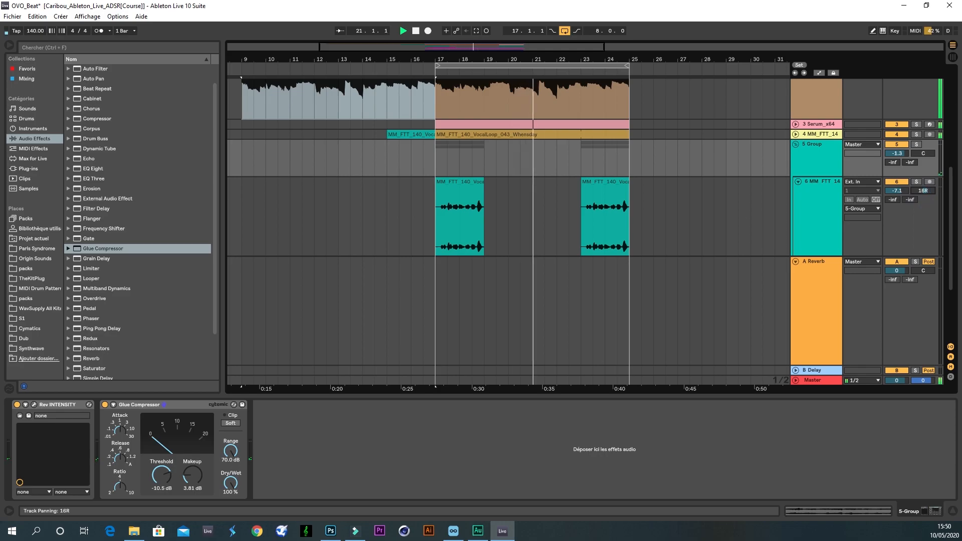
scroll(905, 181, down, 4)
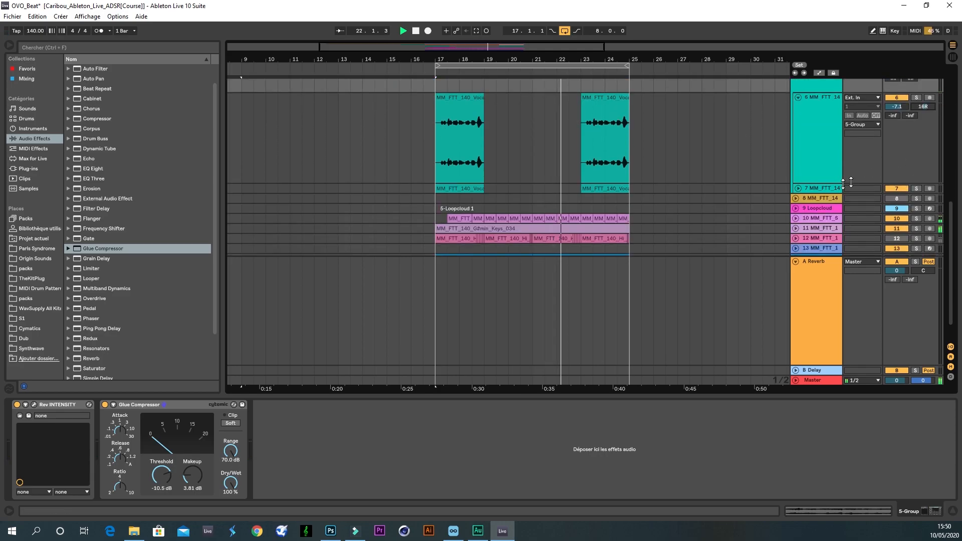
click(800, 190)
drag(923, 179, 923, 177)
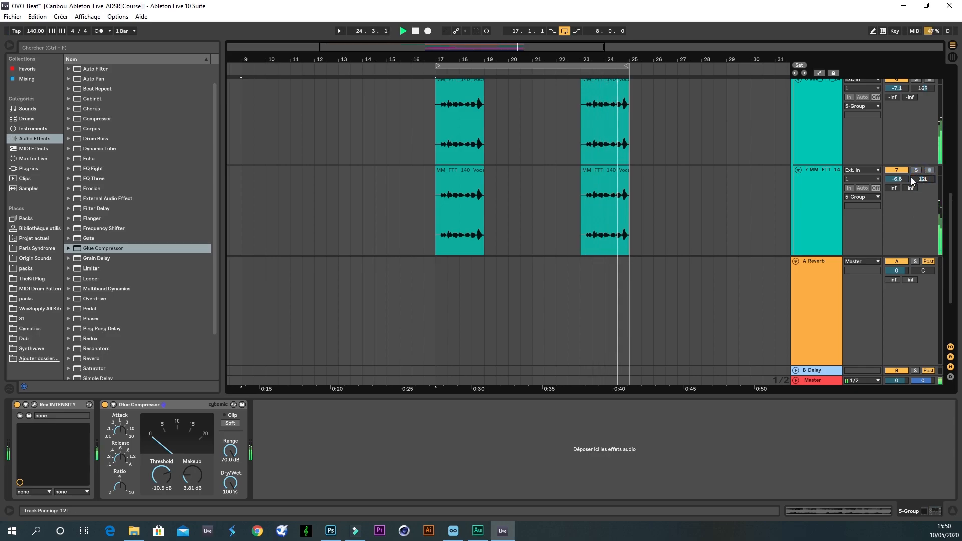
- Delete all VocalLoop_028 clips between bars 17 and 25 on both tracks of the vocal group
scroll(793, 220, up, 3)
scroll(690, 218, up, 2)
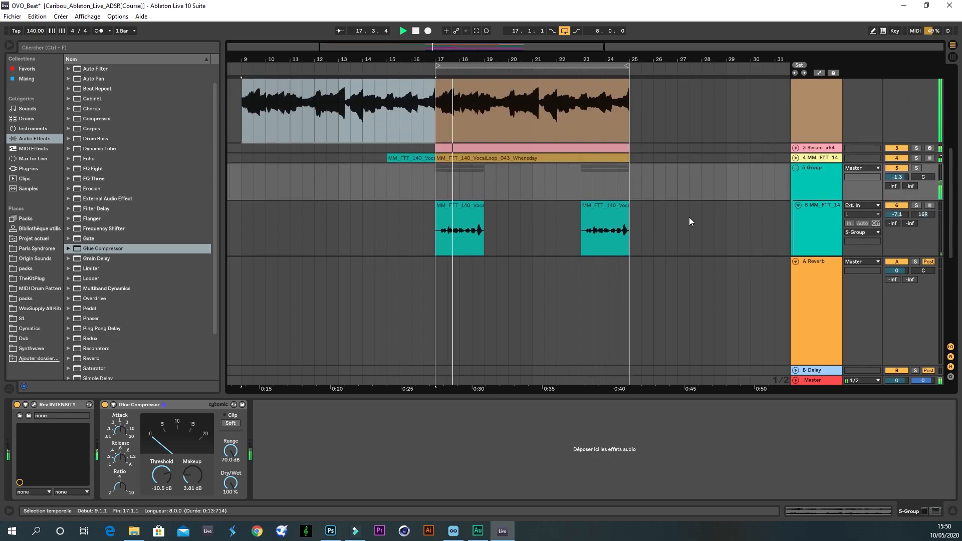
scroll(690, 217, down, 5)
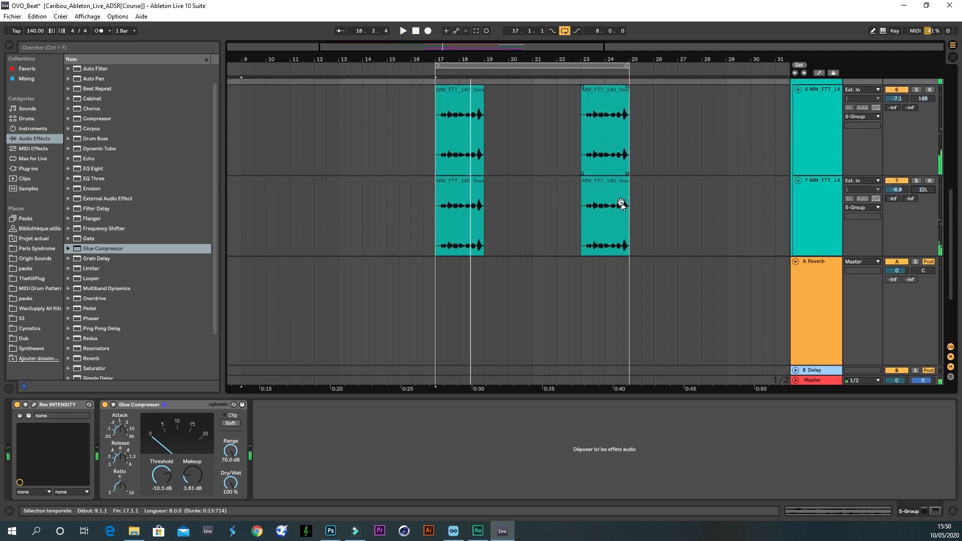
scroll(623, 208, down, 1)
drag(631, 216, 532, 144)
scroll(523, 164, up, 2)
scroll(702, 190, down, 3)
drag(641, 206, 435, 104)
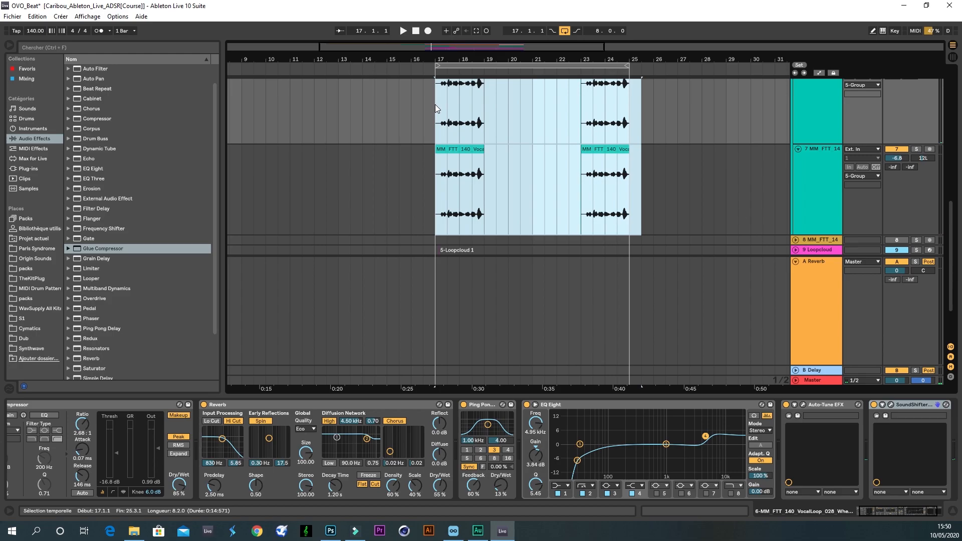
scroll(462, 199, up, 2)
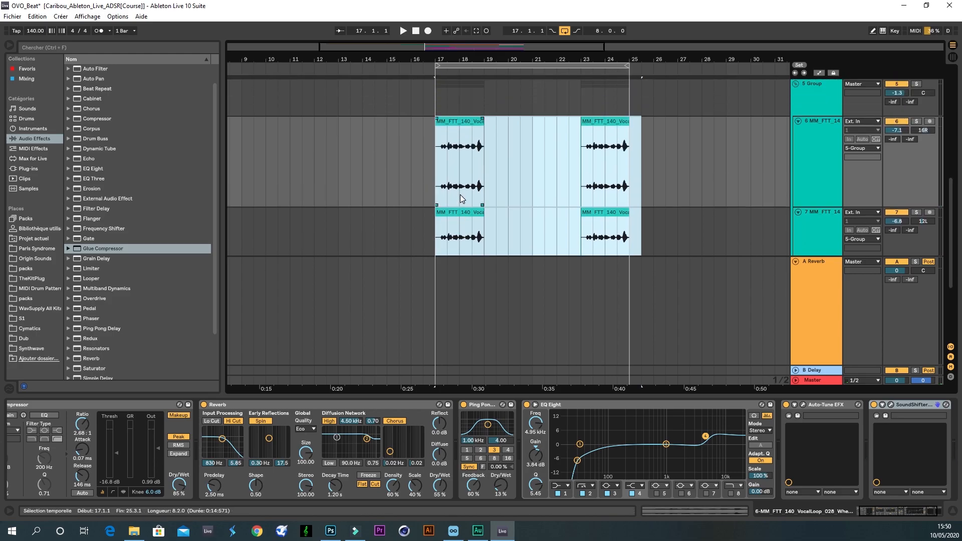
key(Delete)
click(594, 159)
scroll(592, 159, up, 3)
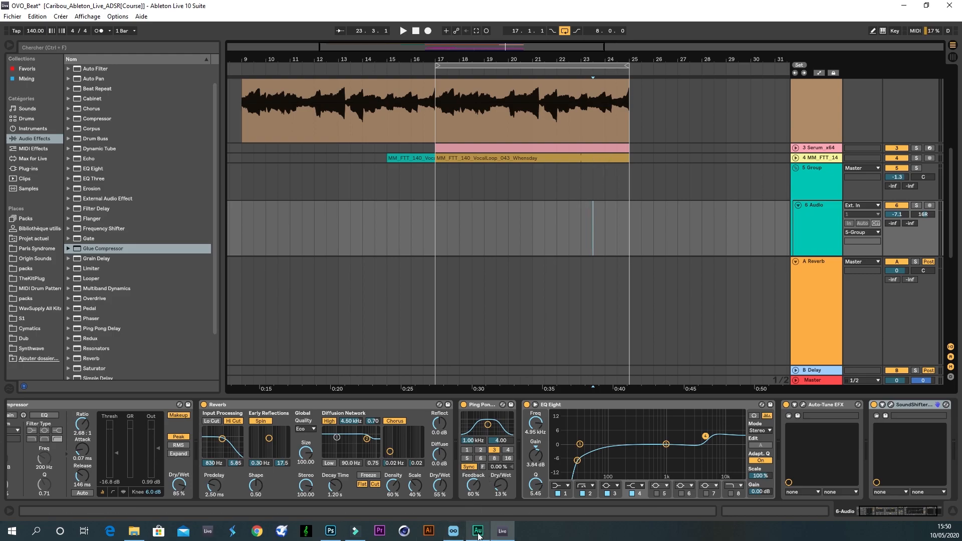
- Switch to Loopcloud, preview VocalLoop_062 from the Future Toronto Trap pack, and play the beat with Ableton Live minimized
click(455, 532)
drag(365, 191, 470, 94)
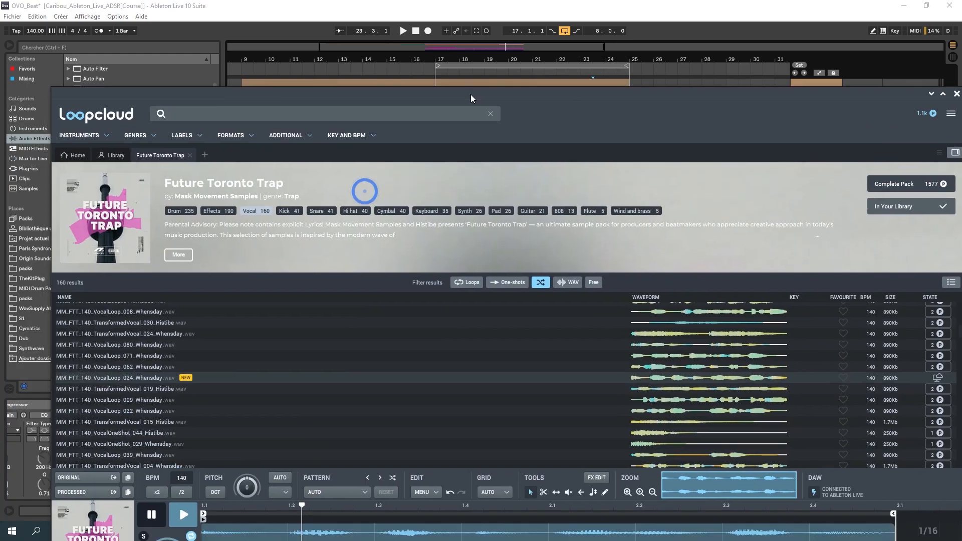
click(126, 367)
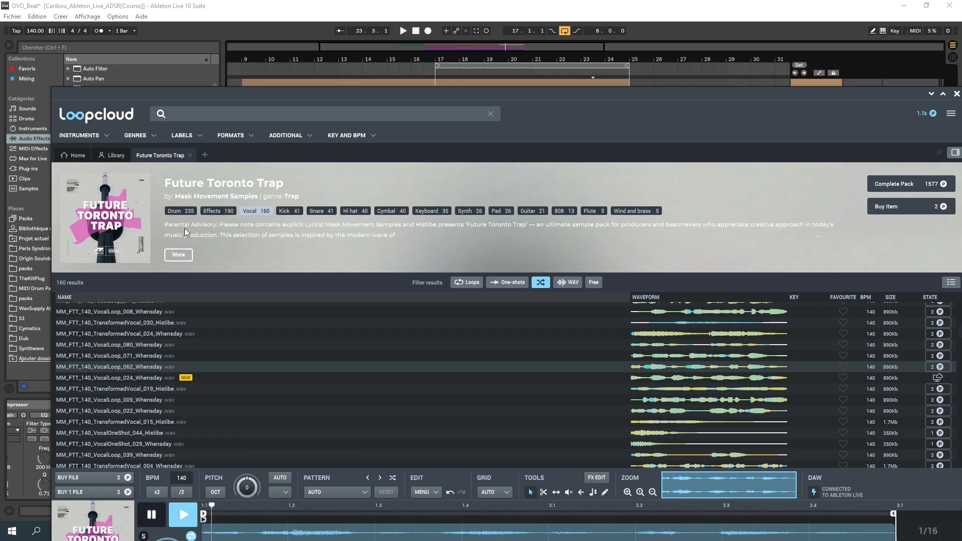
drag(451, 97, 454, 180)
click(429, 72)
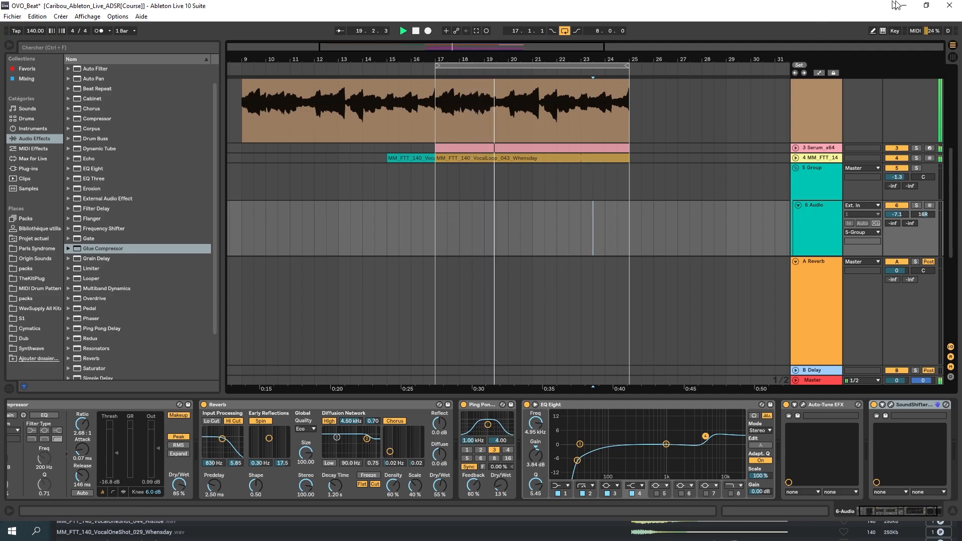
click(907, 8)
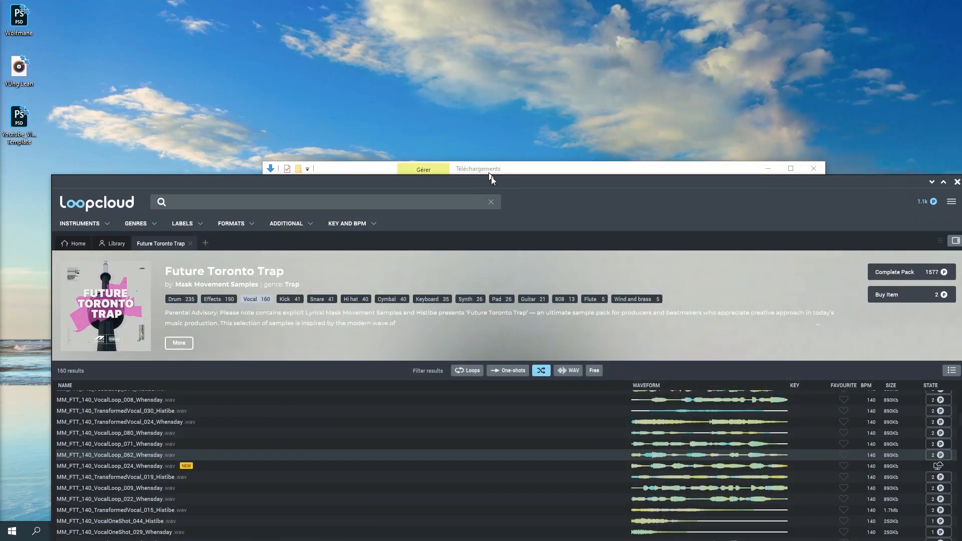
- Audition VocalOneShot_029, VocalOneShot_015 and VocalOneShot_017 from the pack over the beat
drag(489, 172, 474, 88)
click(120, 437)
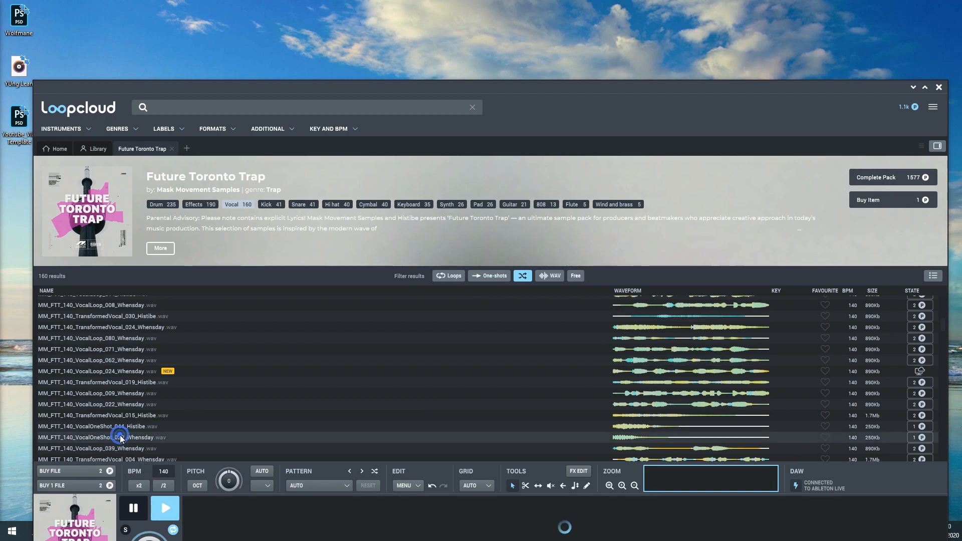
scroll(126, 426, down, 3)
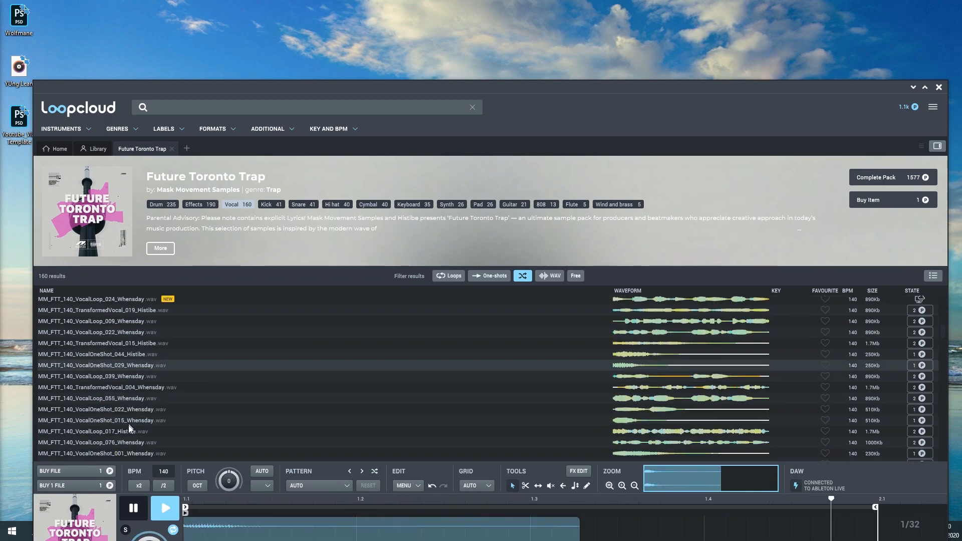
click(129, 422)
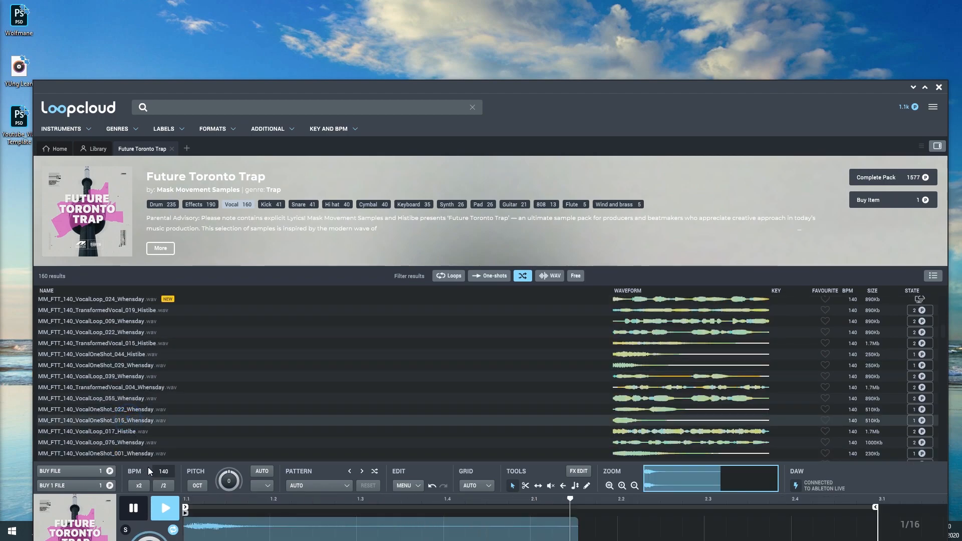
scroll(144, 399, down, 6)
click(139, 389)
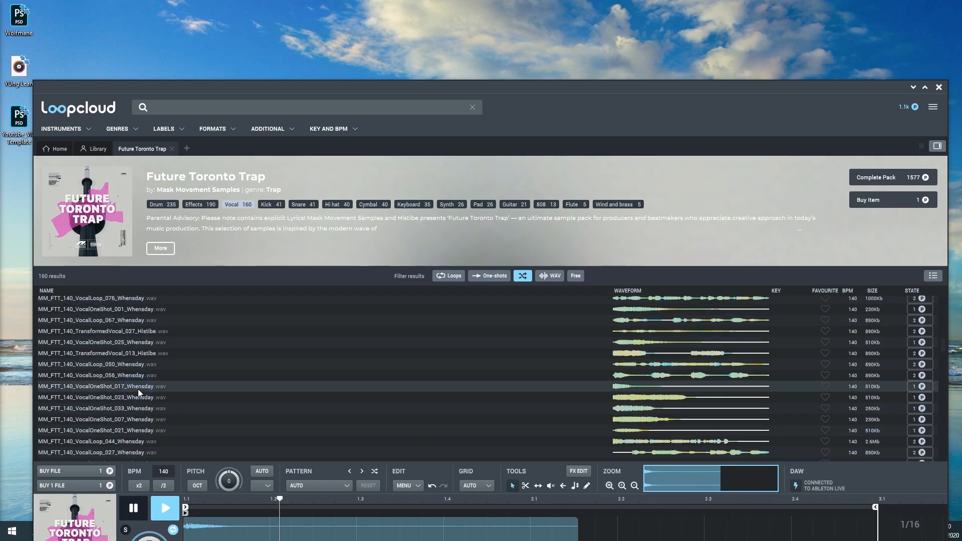
- Compare VocalOneShot_023, VocalOneShot_033, VocalOneShot_021 and VocalLoop_044 against the beat
click(139, 397)
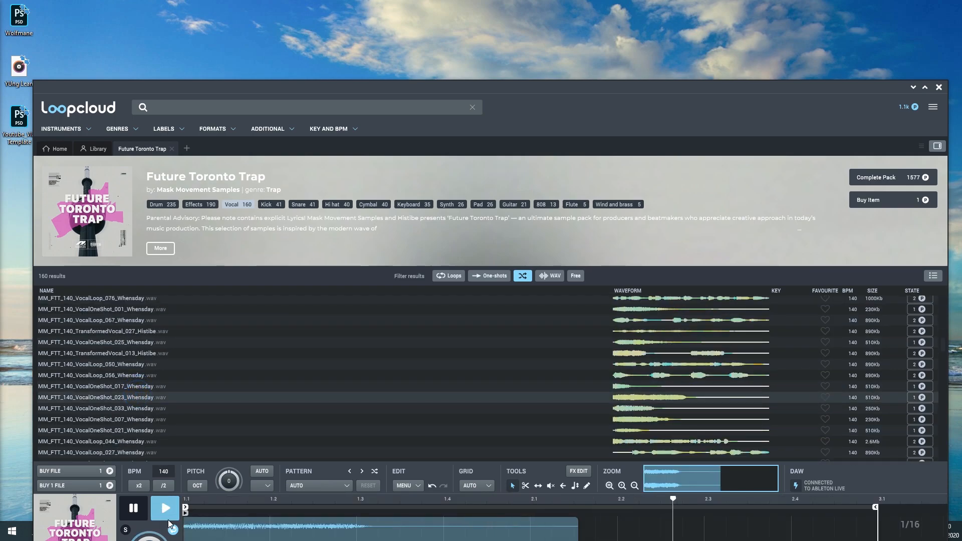
click(134, 410)
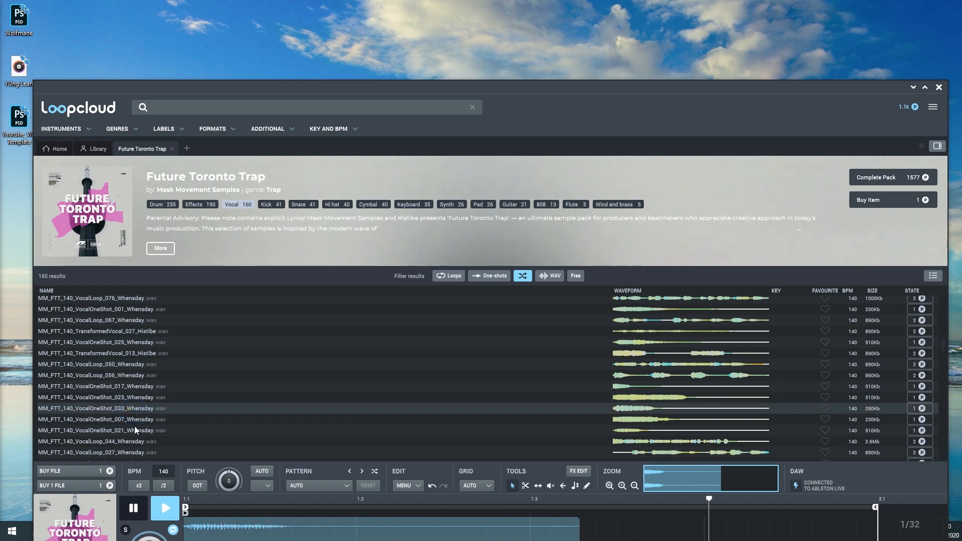
click(134, 427)
click(124, 443)
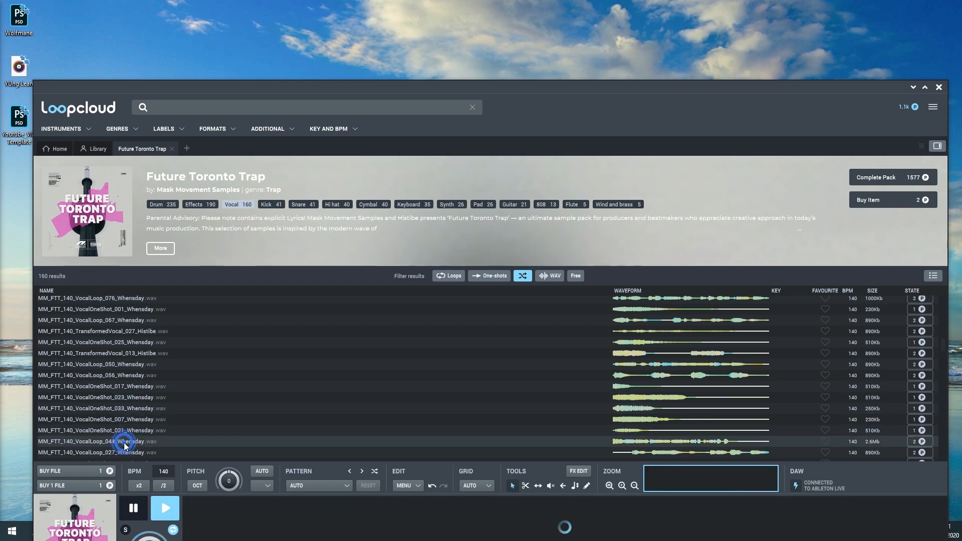
click(128, 409)
click(130, 398)
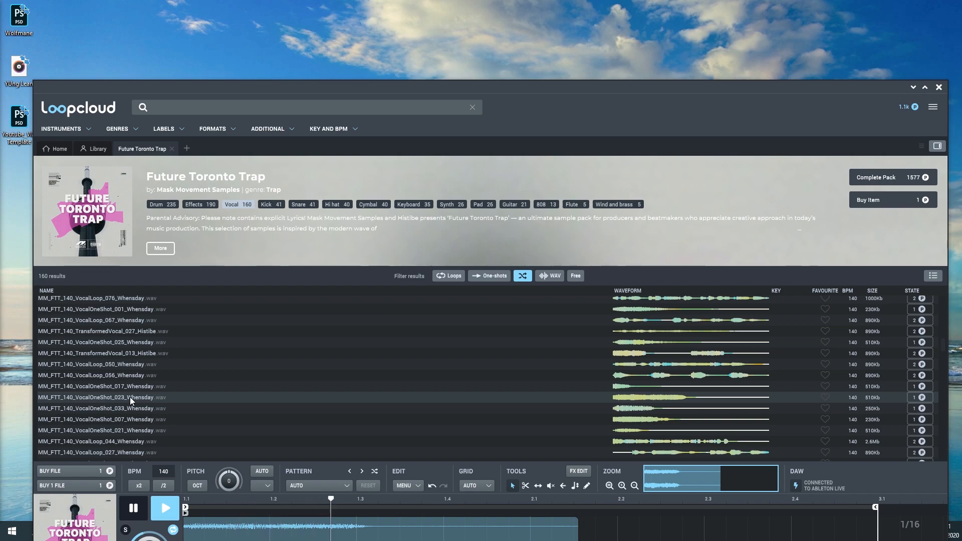
click(127, 408)
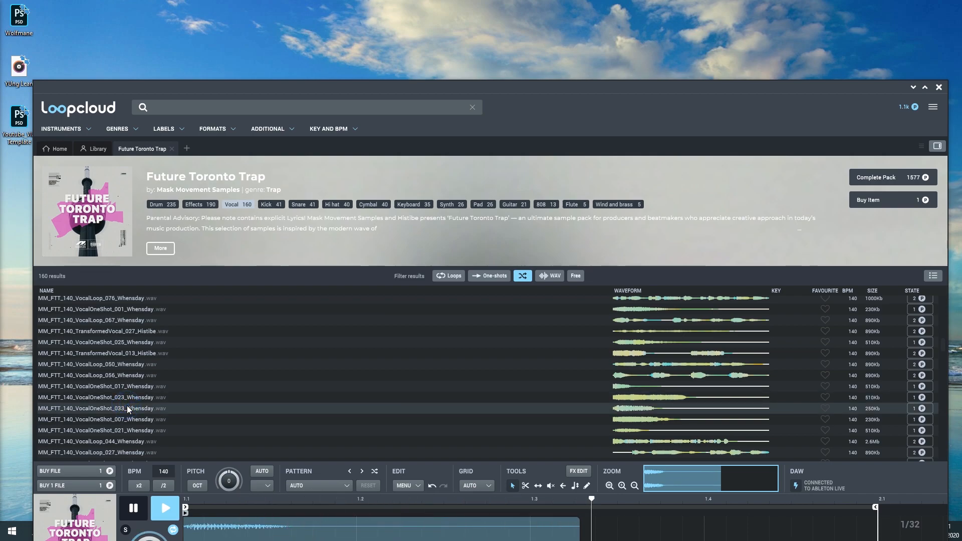
- Buy the one-shot samples VocalOneShot_017, VocalOneShot_023 and VocalOneShot_034 from the Future Toronto Trap pack
click(139, 387)
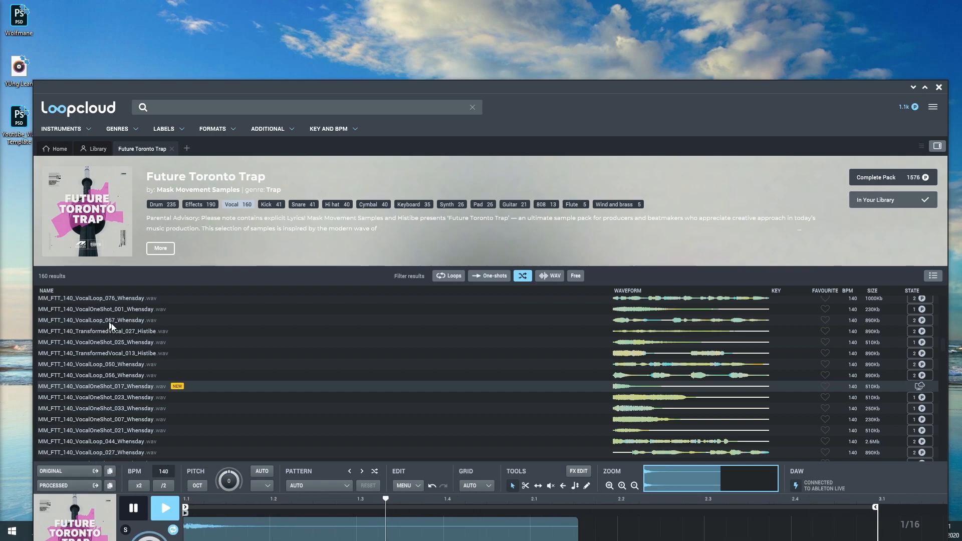
click(112, 399)
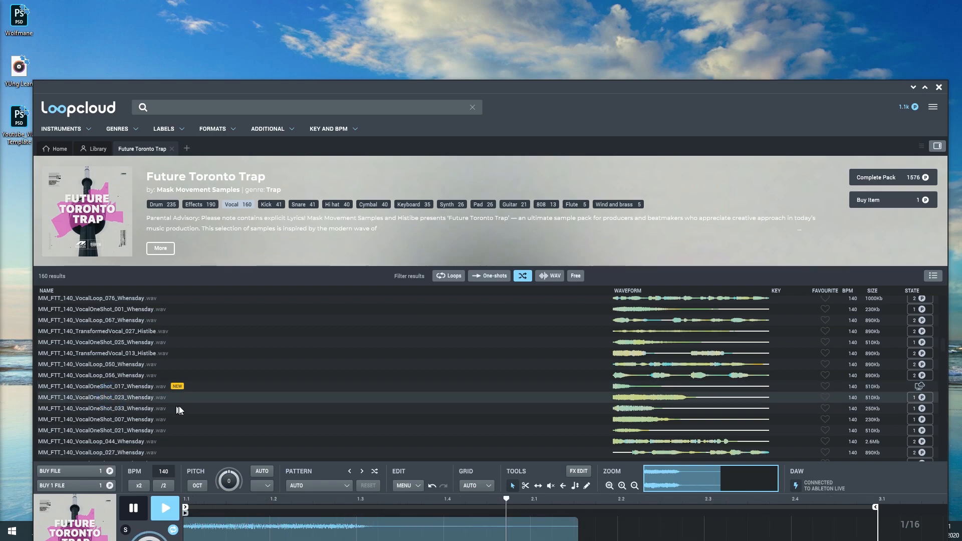
click(110, 473)
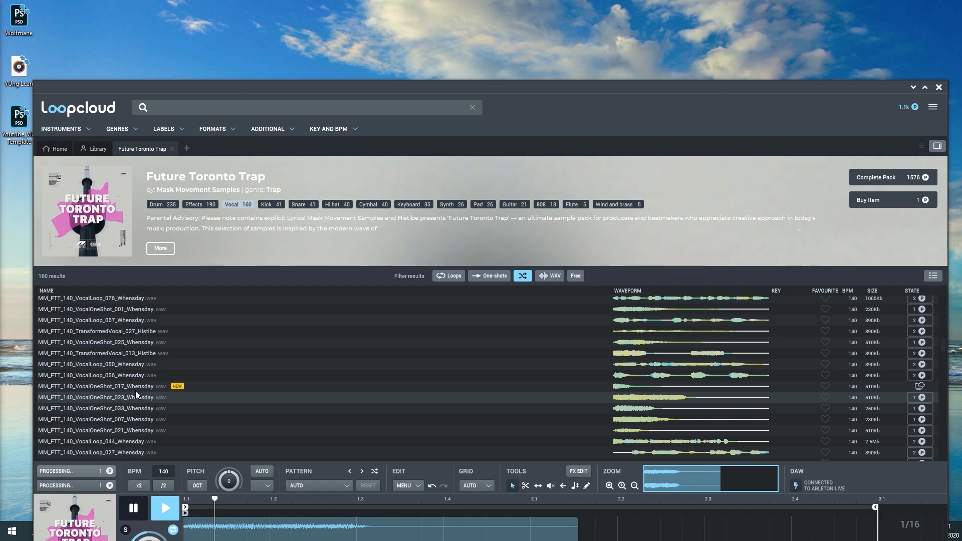
scroll(136, 390, down, 3)
click(115, 435)
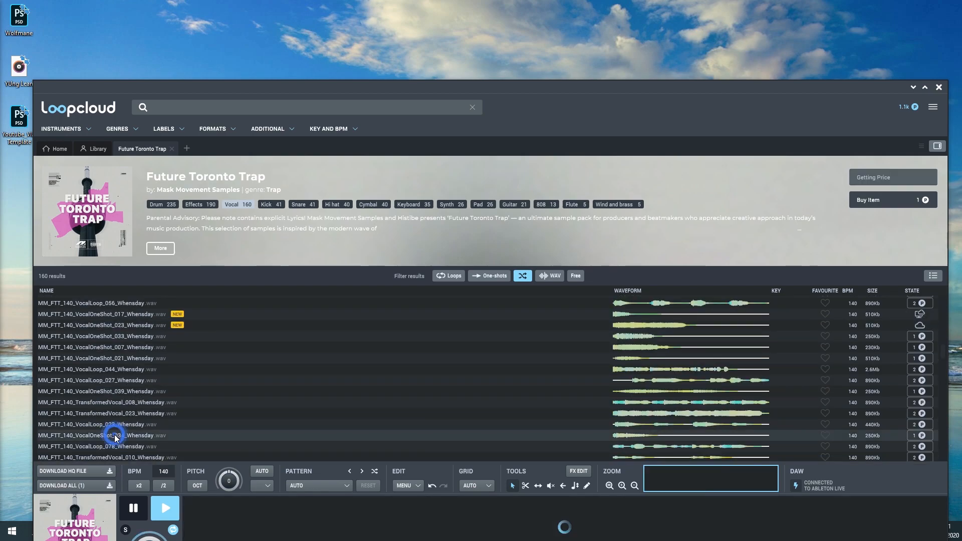
click(106, 474)
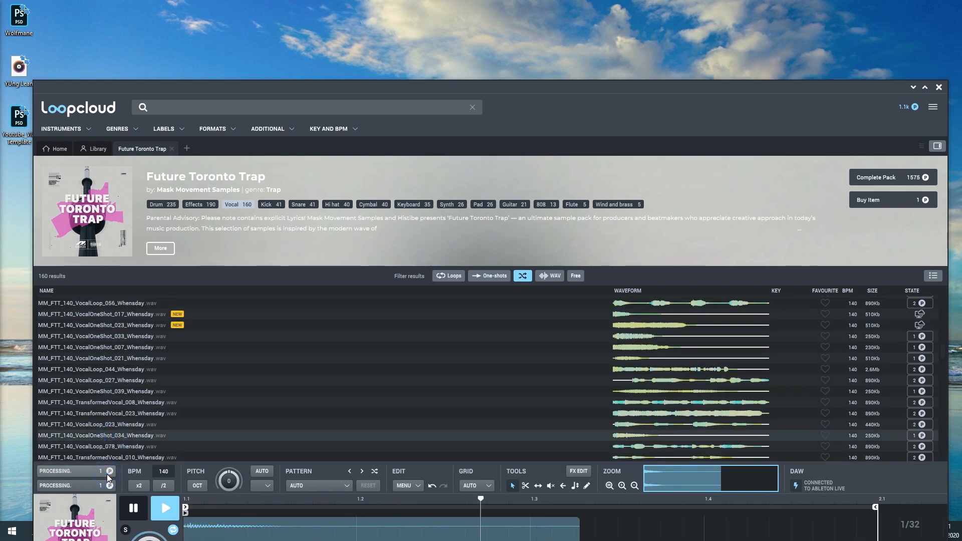
- Audition further vocals including TransformedVocal_010, and buy VocalLoop_078 and TransformedVocal_025
scroll(102, 436, down, 3)
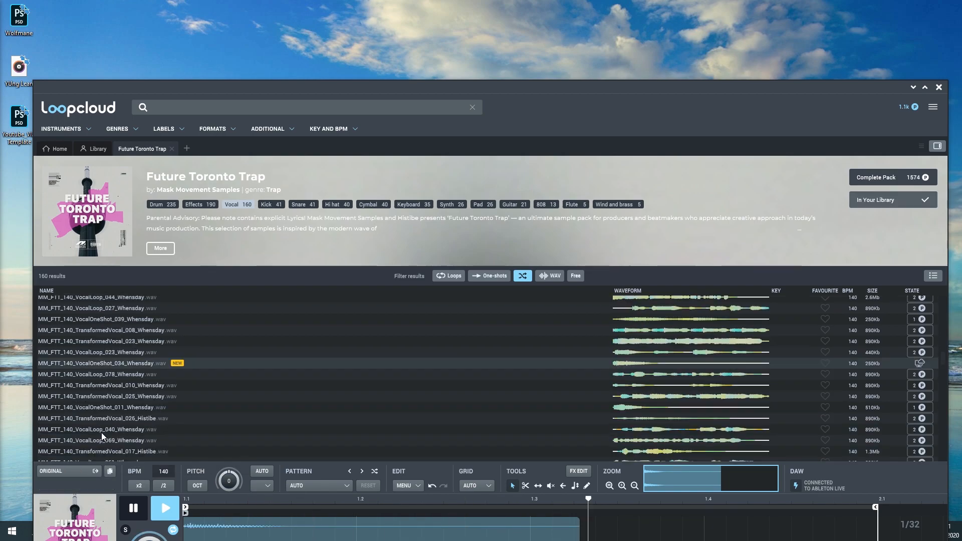
click(109, 377)
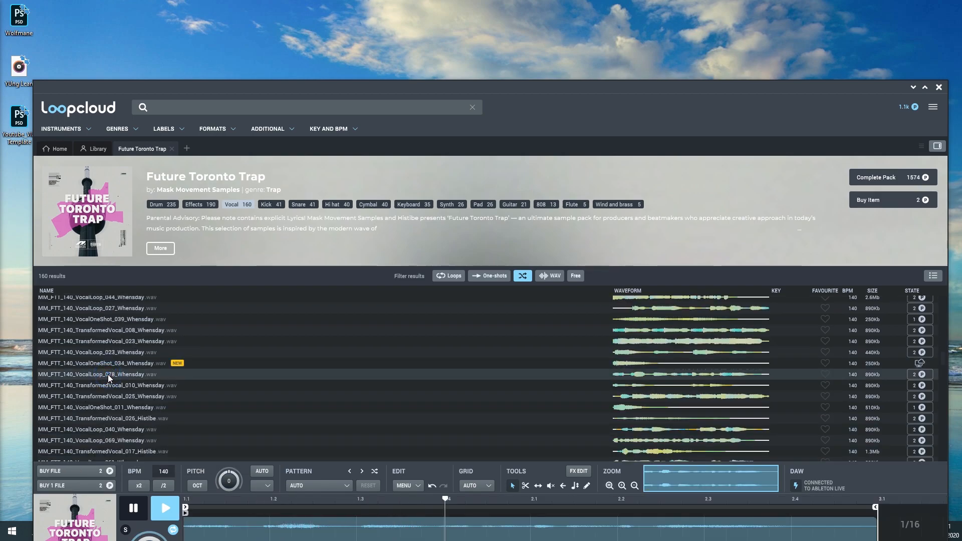
click(110, 471)
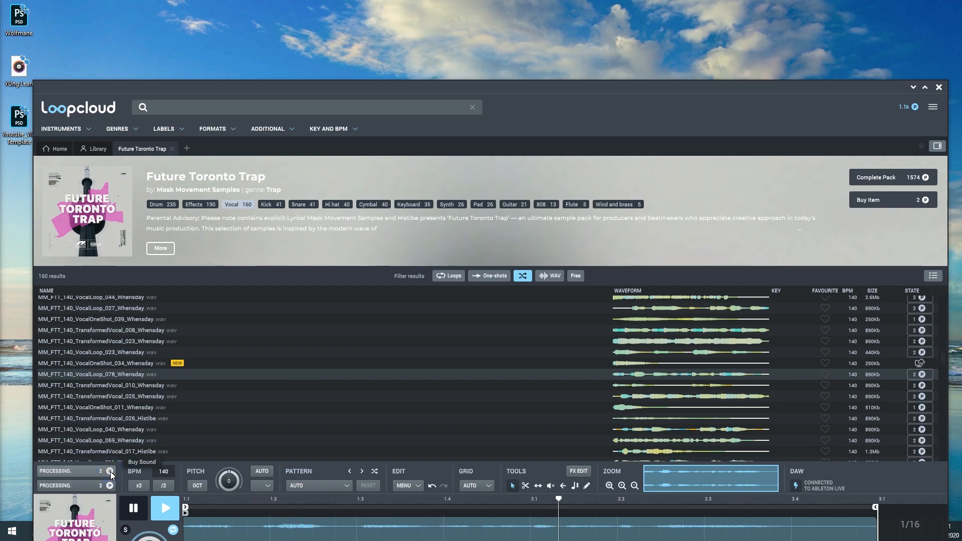
click(138, 387)
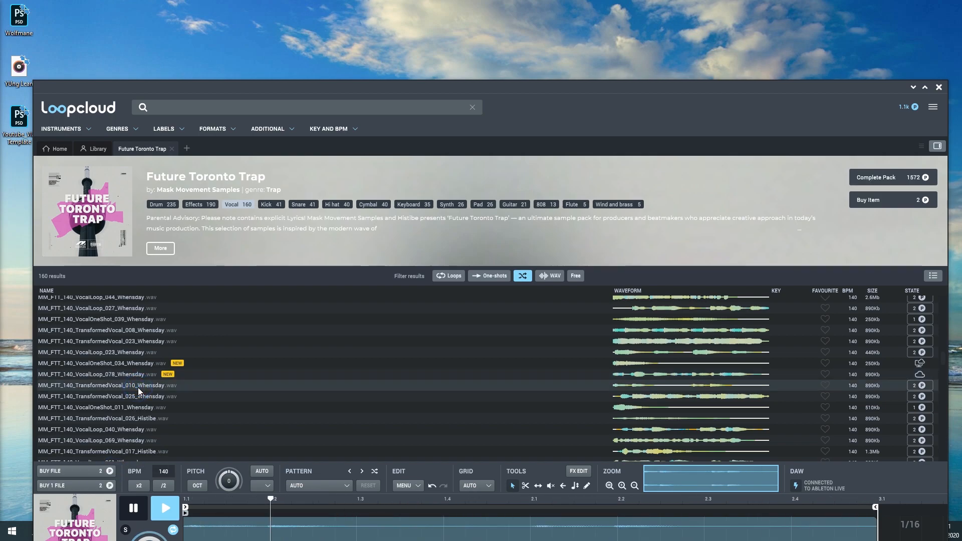
click(156, 399)
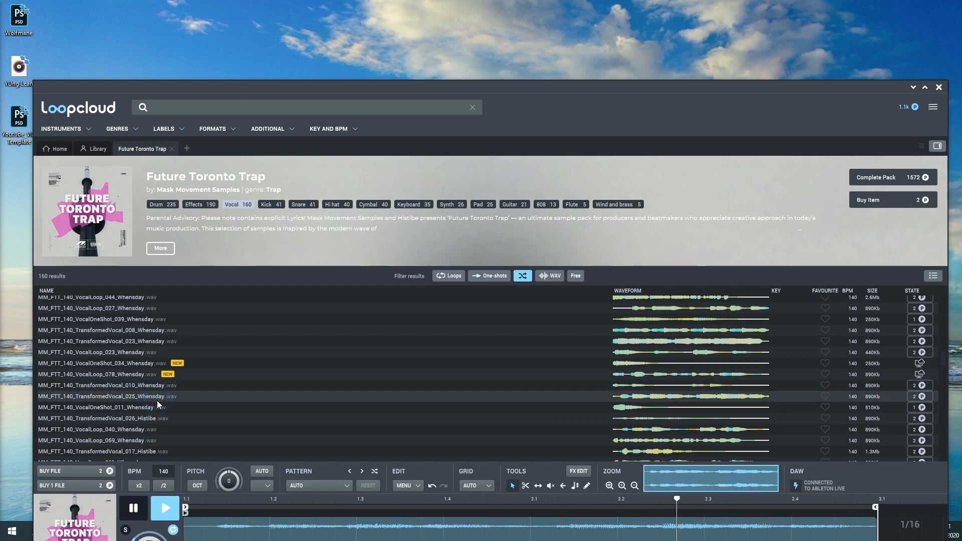
click(110, 471)
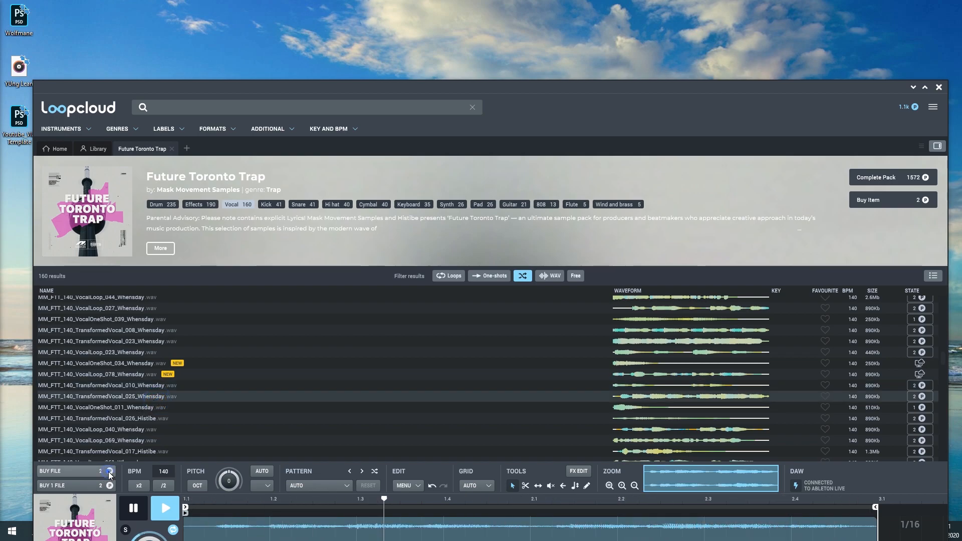
- Buy VocalOneShot_011 and VocalLoop_069 in Loopcloud, previewing VocalLoop_040 as well, and switch back to Ableton Live
click(127, 407)
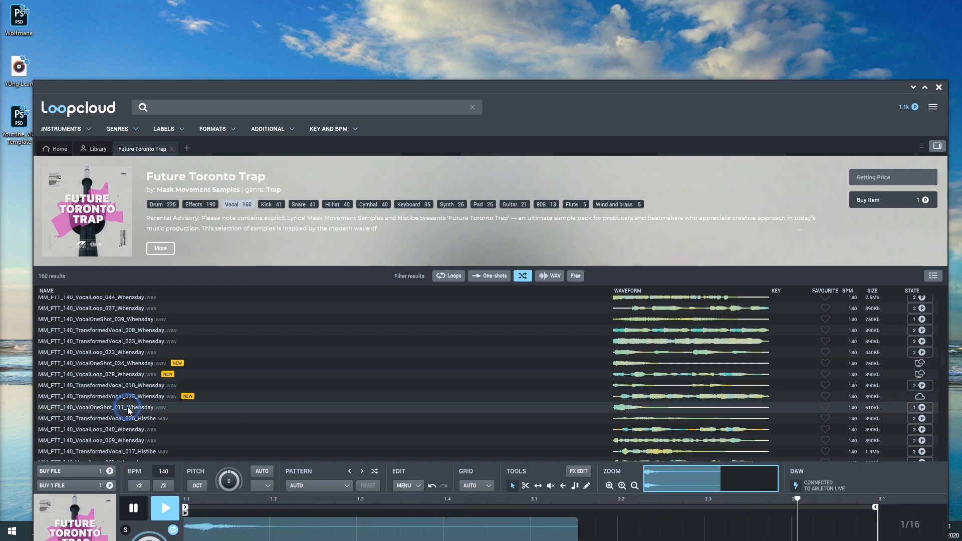
click(109, 473)
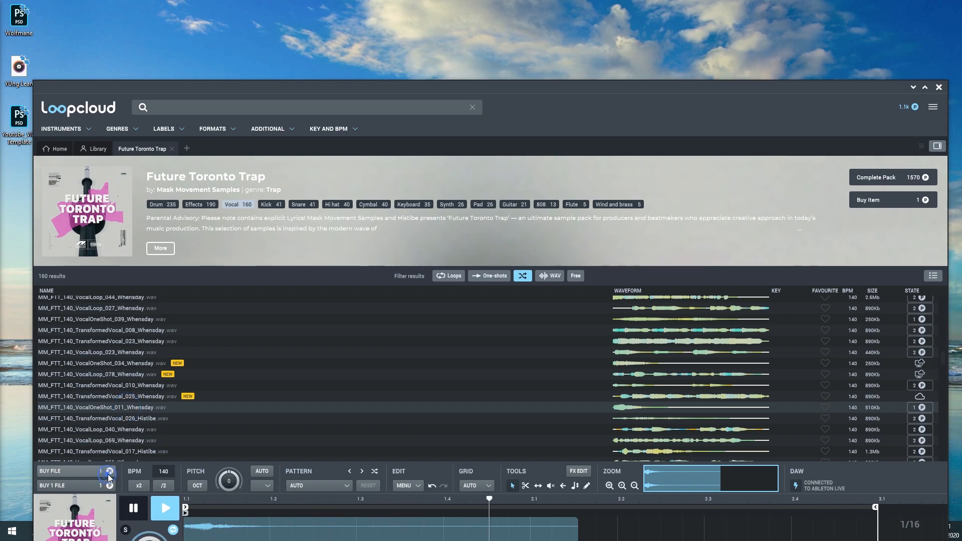
click(119, 431)
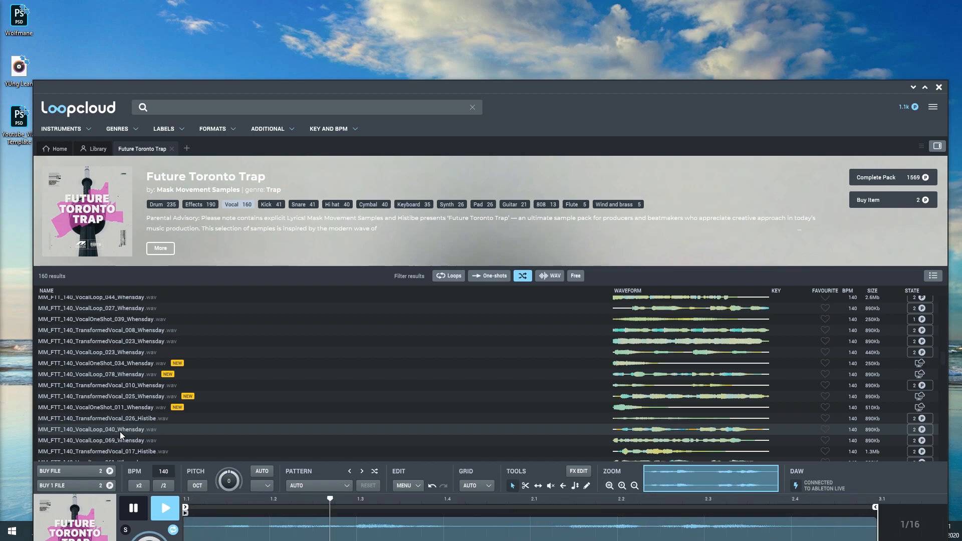
click(117, 443)
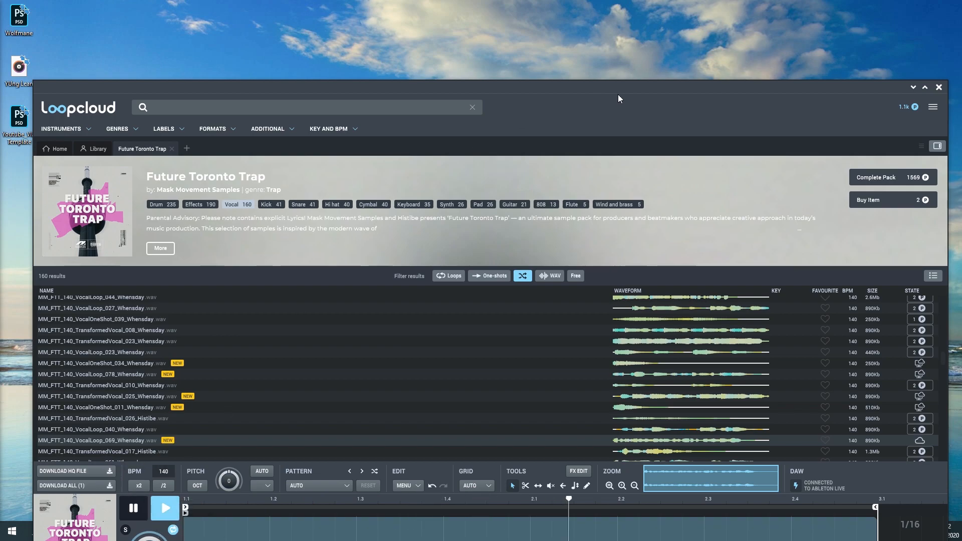
drag(628, 91, 636, 5)
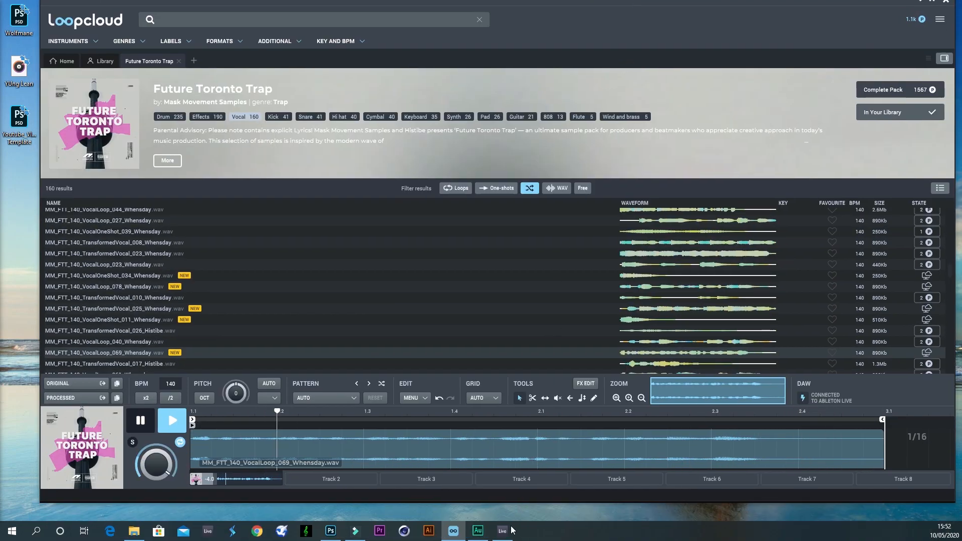
click(506, 530)
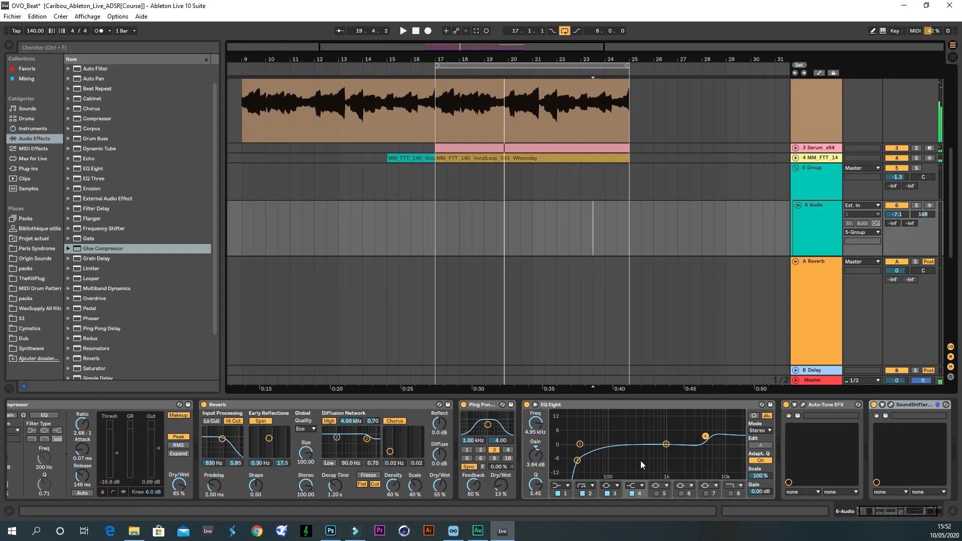
- Switch to Loopcloud and reveal the Future Toronto Trap pack's FTT_MUSIC_LOOPS library folder in File Explorer
click(133, 531)
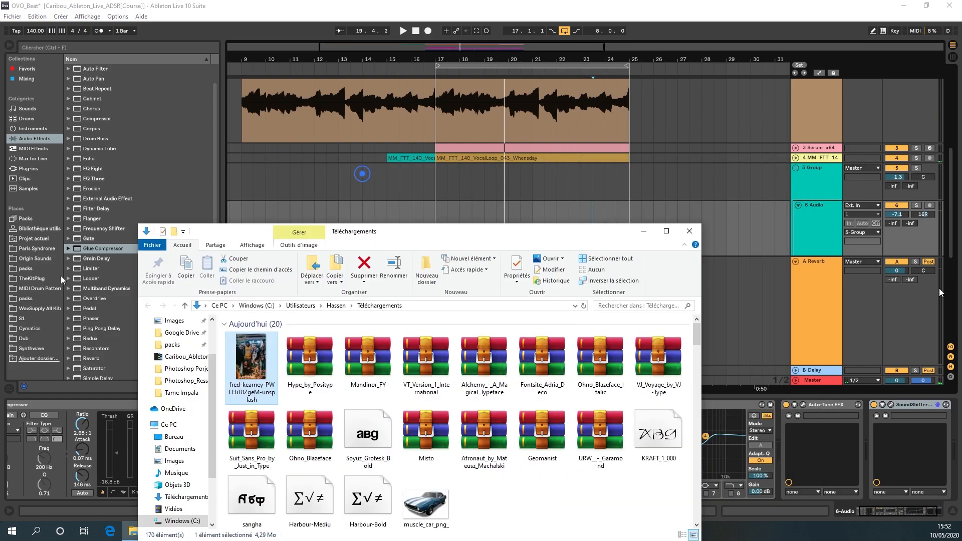
click(316, 141)
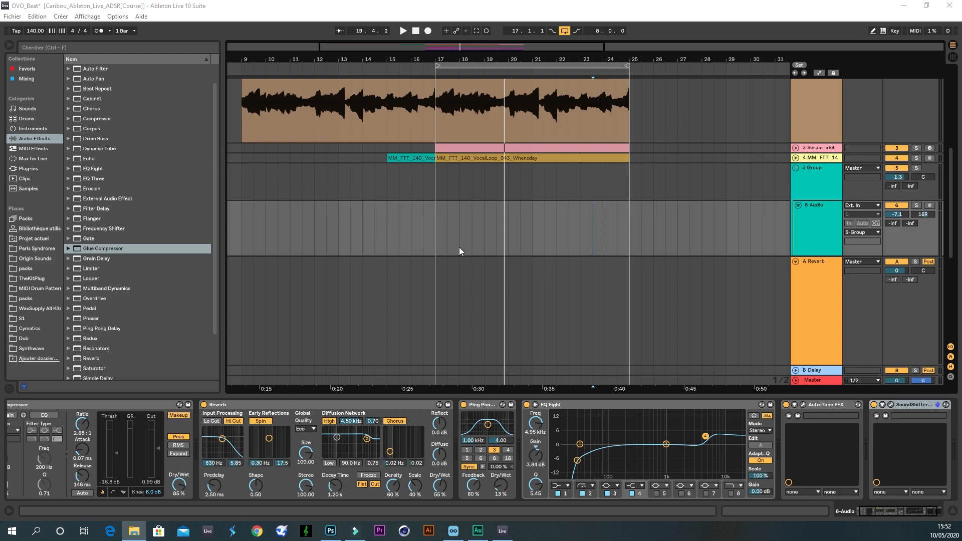
click(454, 531)
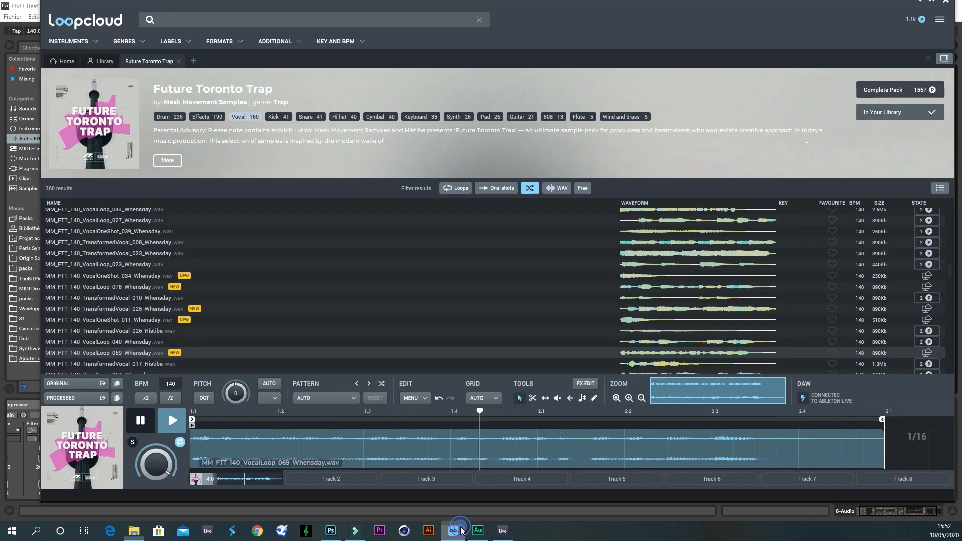
click(95, 62)
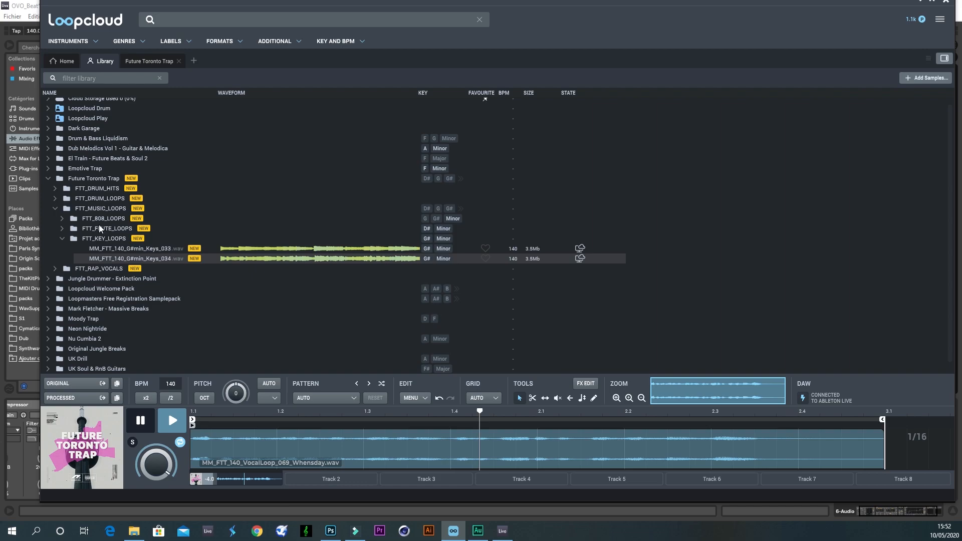
click(94, 209)
right_click(94, 210)
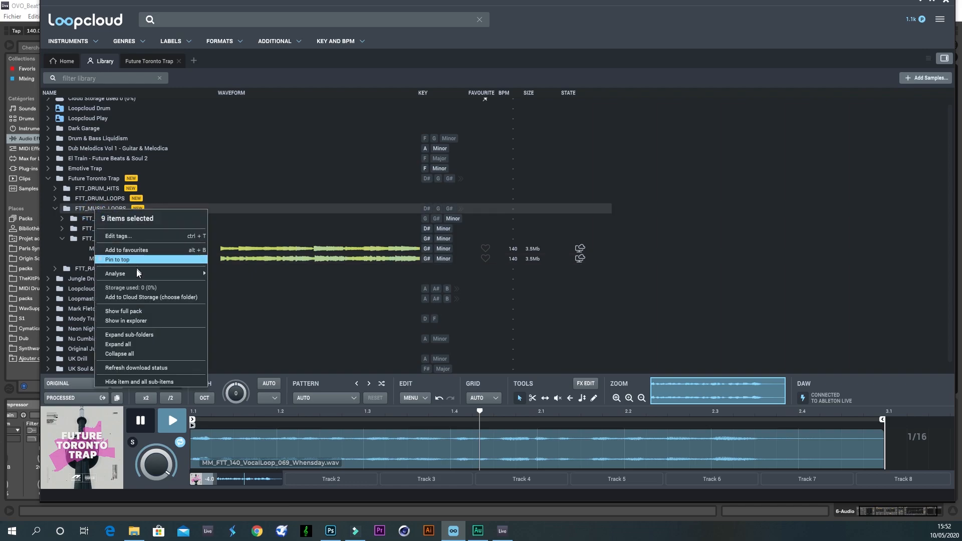
click(149, 321)
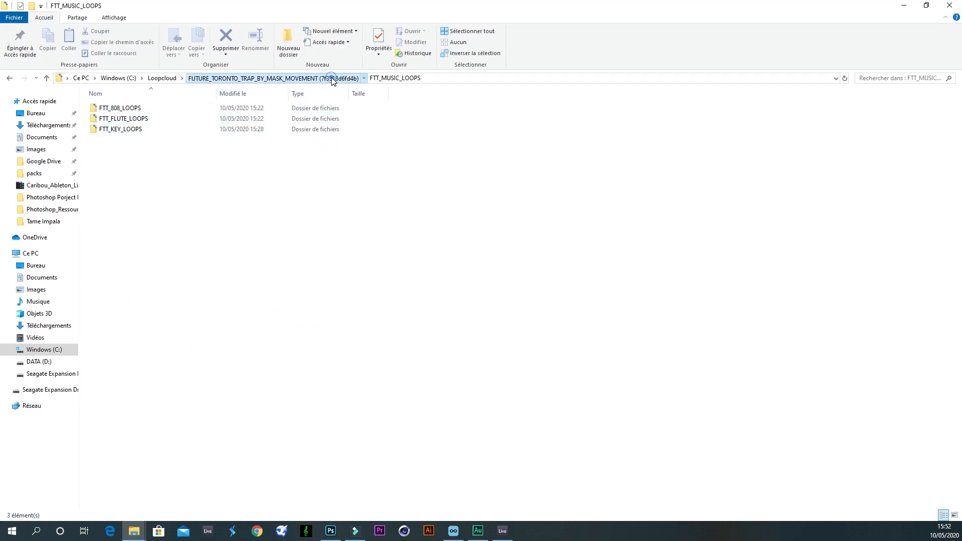
- Go up to the Future Toronto Trap pack folder and open FTT_VOCAL_ONE_SHOTS inside FTT_RAP_VOCALS
click(330, 78)
click(112, 143)
double_click(112, 140)
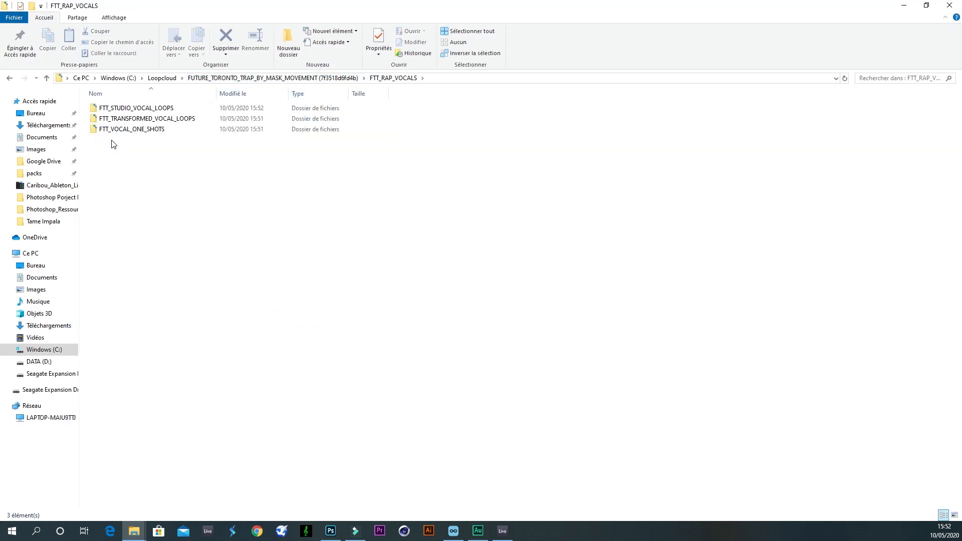
double_click(114, 131)
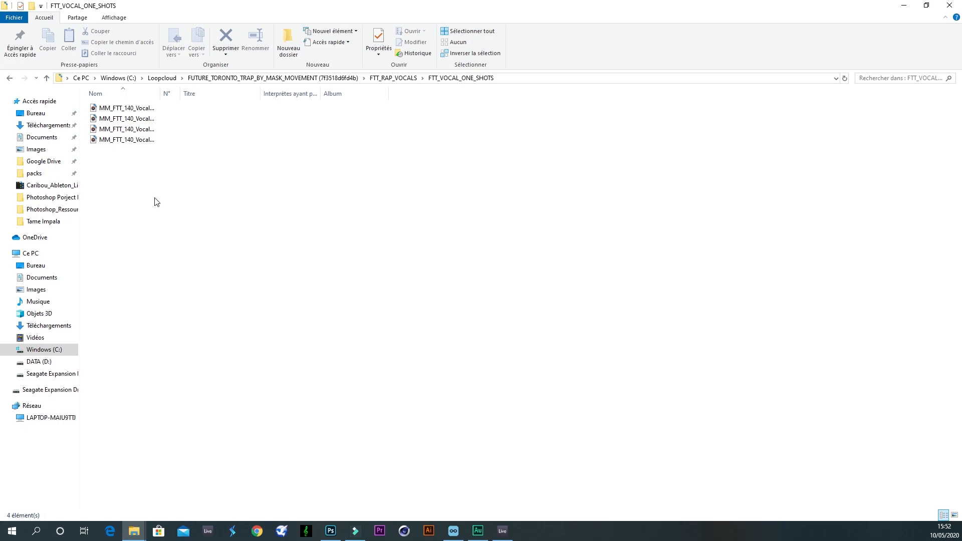
- Place one-shots 011, 017, 023 and 034 one after another on audio track 6 in Ableton Live, starting at bar 17
drag(155, 202, 117, 103)
double_click(161, 93)
drag(275, 92, 279, 92)
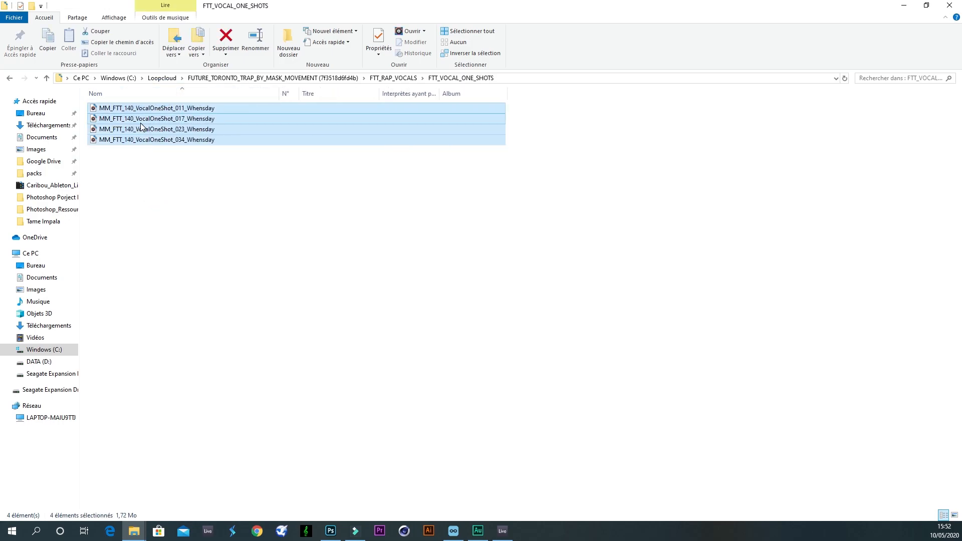
drag(143, 113, 435, 237)
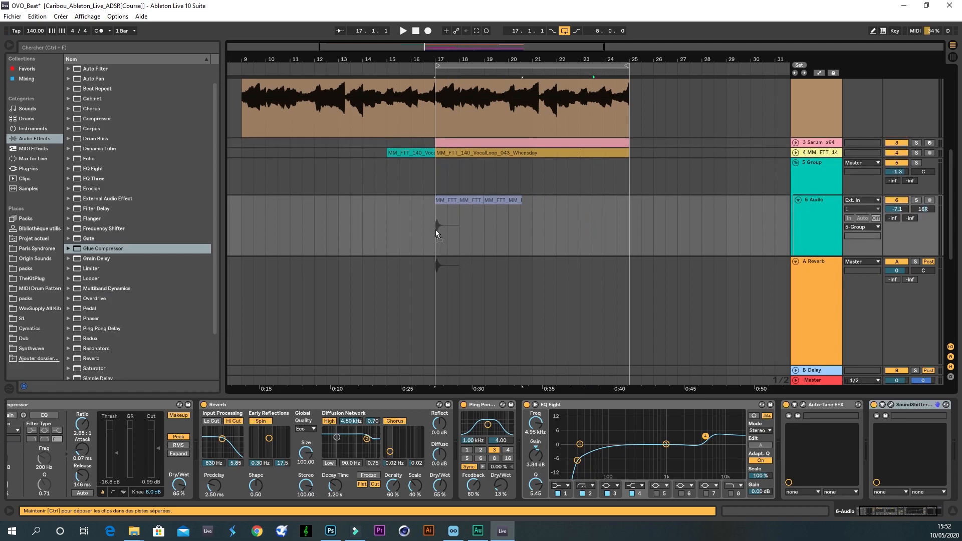
key(ctrl)
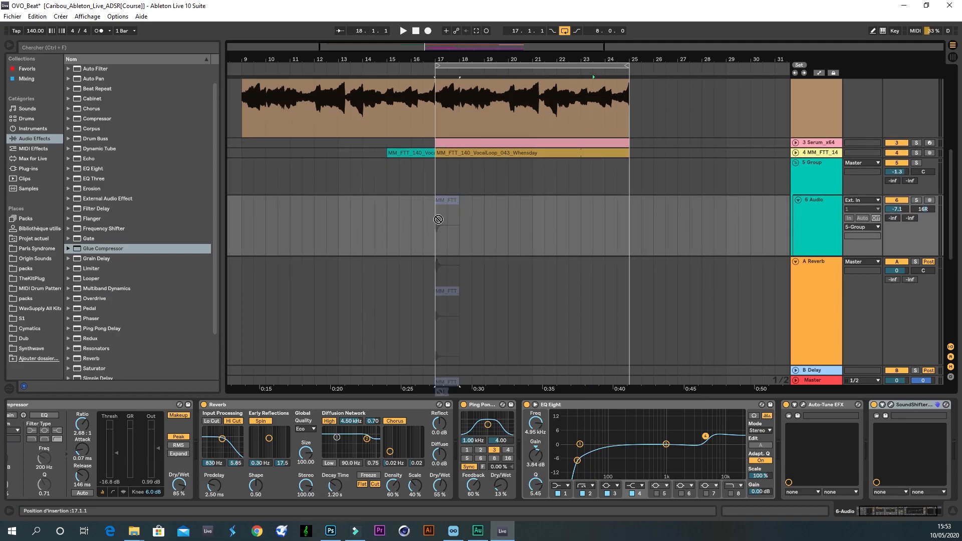
key(ctrl)
drag(438, 219, 440, 221)
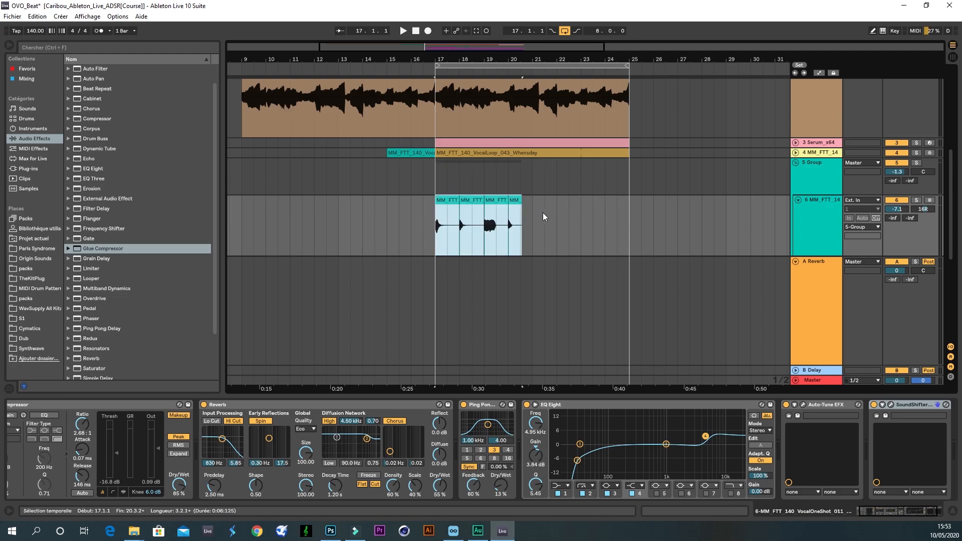
- Listen to the four vocal one-shots with the beat, viewed close up in the arrangement
key(space)
key(z)
scroll(559, 212, up, 5)
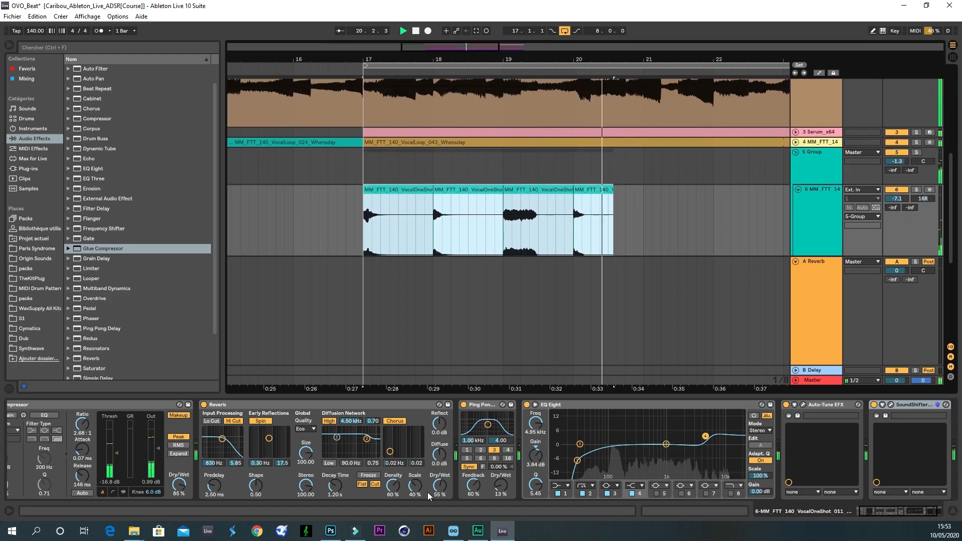
- Switch to Loopcloud, stop its sample preview and minimize its window
click(453, 533)
click(140, 420)
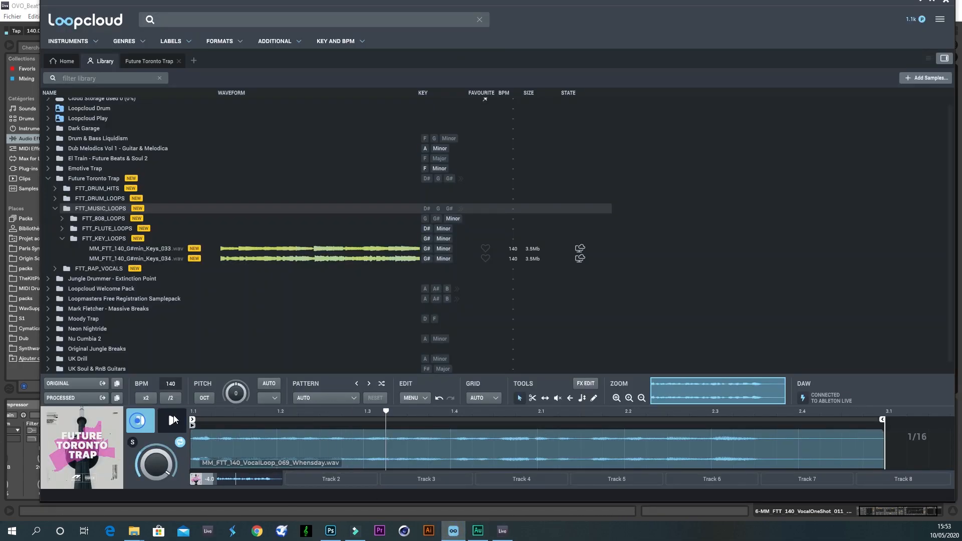
double_click(856, 6)
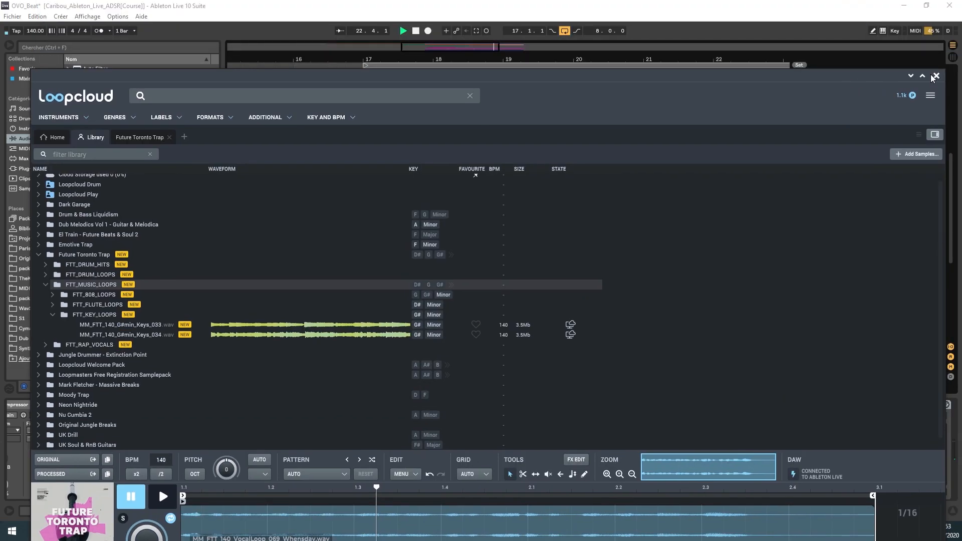
click(911, 77)
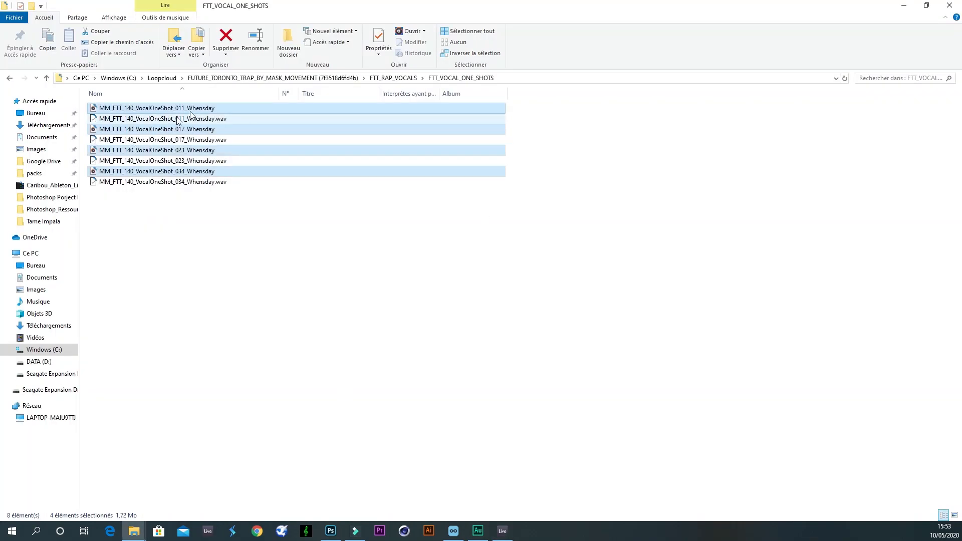
- Add TransformedVocal_025 from the FTT_TRANSFORMED_VOCAL_LOOPS folder to track 6 behind the one-shots, near the end of bar 20, and play it
click(379, 78)
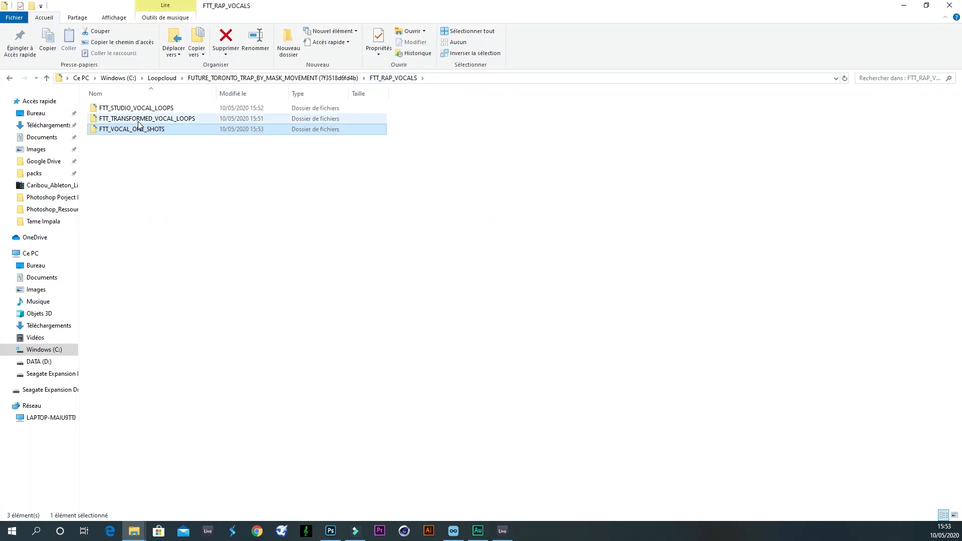
double_click(133, 118)
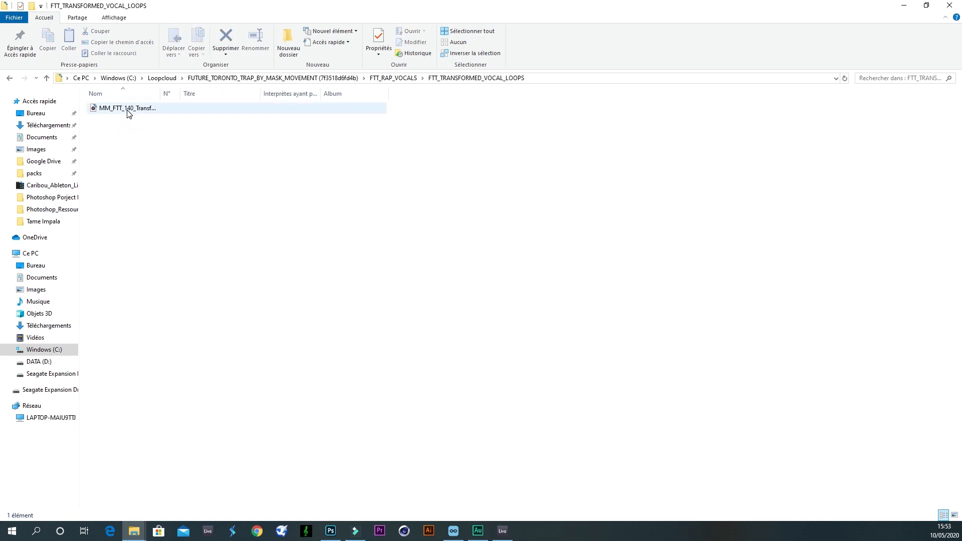
click(156, 94)
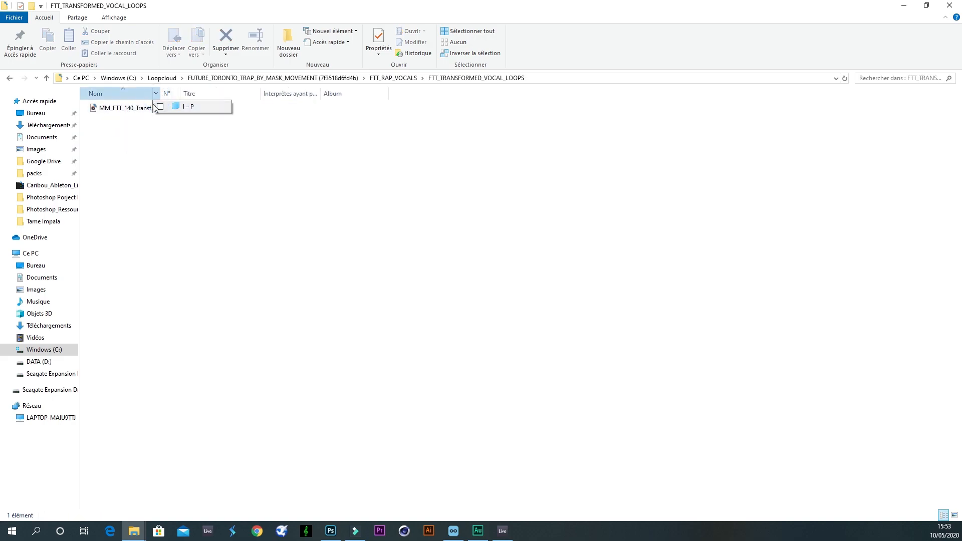
drag(133, 112, 630, 236)
key(space)
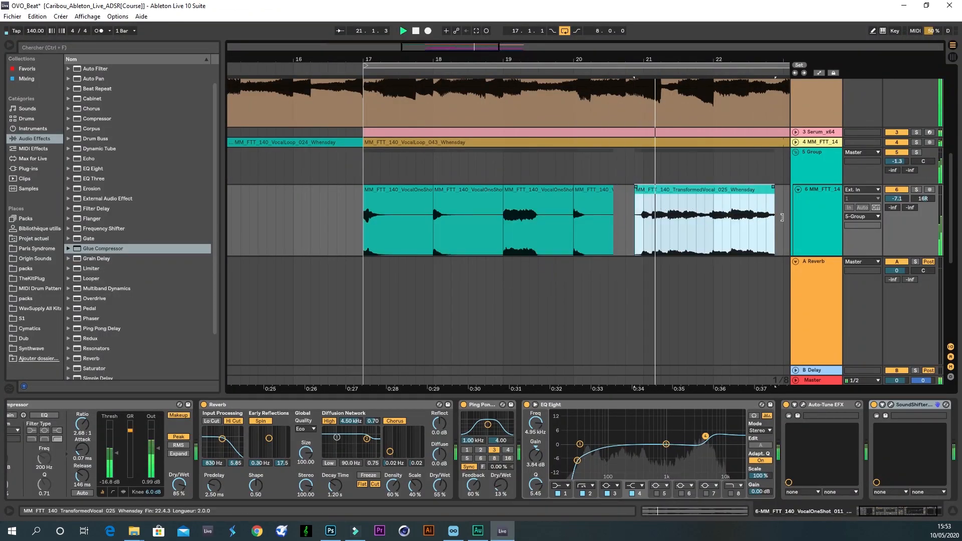
- Solo track 6 to judge the TransformedVocal_025 clip, and delete that clip
click(914, 196)
click(916, 190)
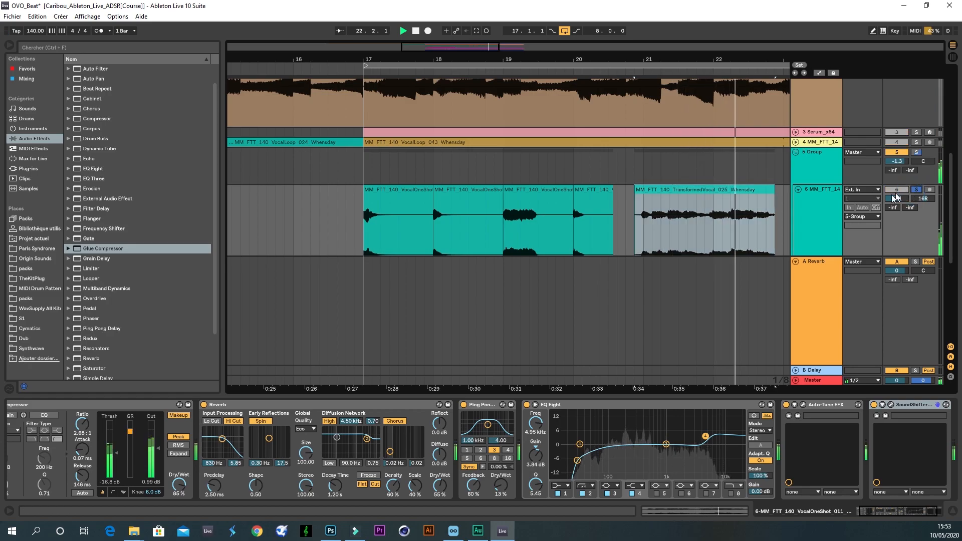
click(705, 195)
key(Delete)
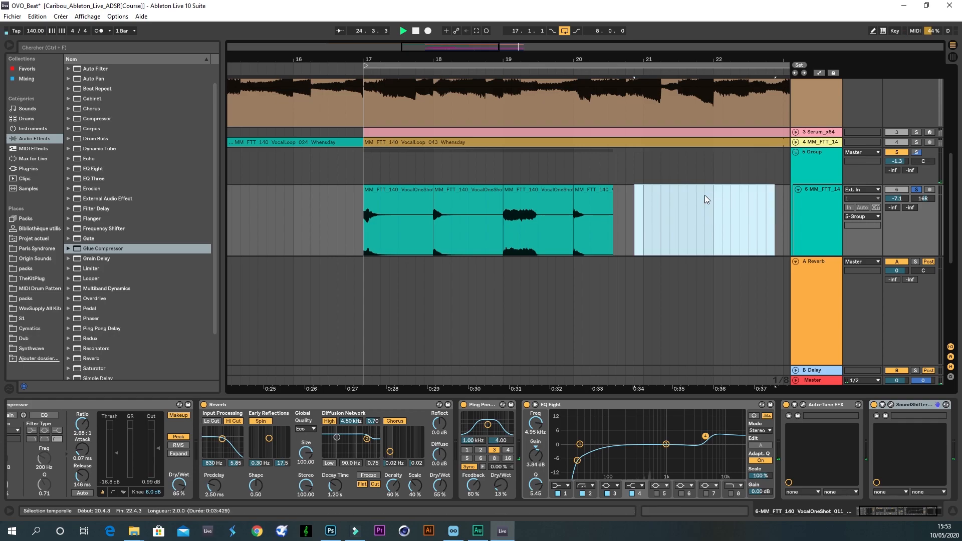
- Copy the four vocal one-shots from track 6 onto track 7 at bar 17 and start playback
drag(615, 396, 611, 451)
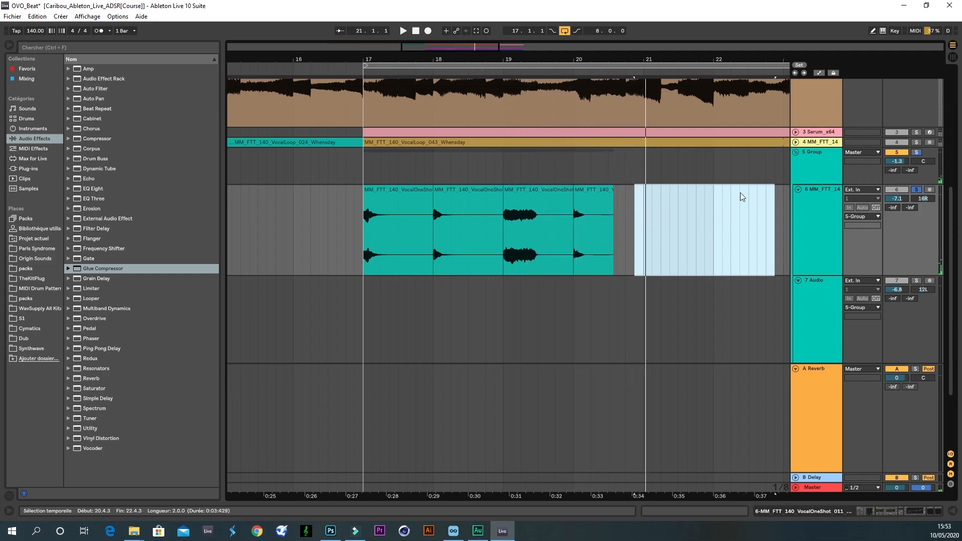
drag(643, 229, 364, 229)
drag(384, 189, 375, 299)
key(space)
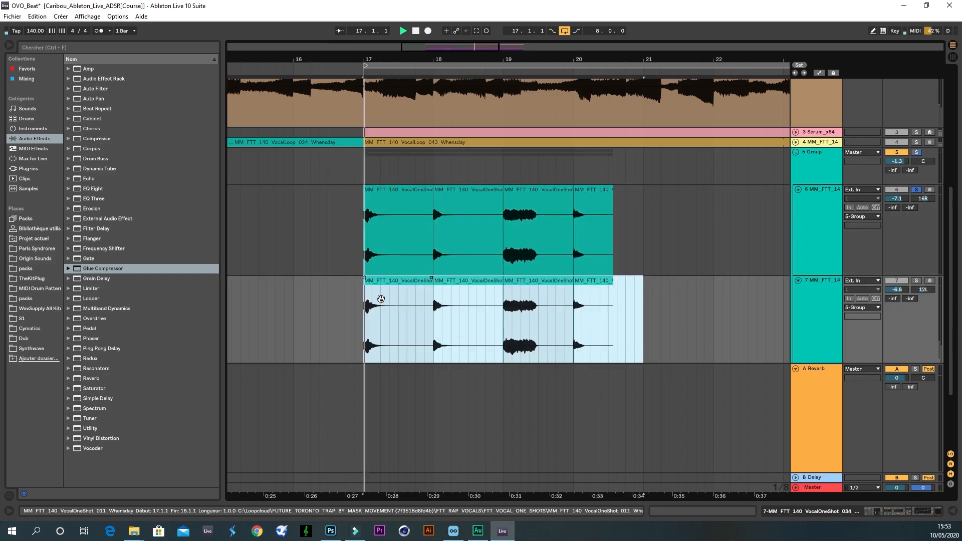
- Solo track 7 as well and shorten the arrangement loop to four bars from bar 17
click(916, 280)
drag(579, 59, 537, 43)
drag(735, 67, 574, 67)
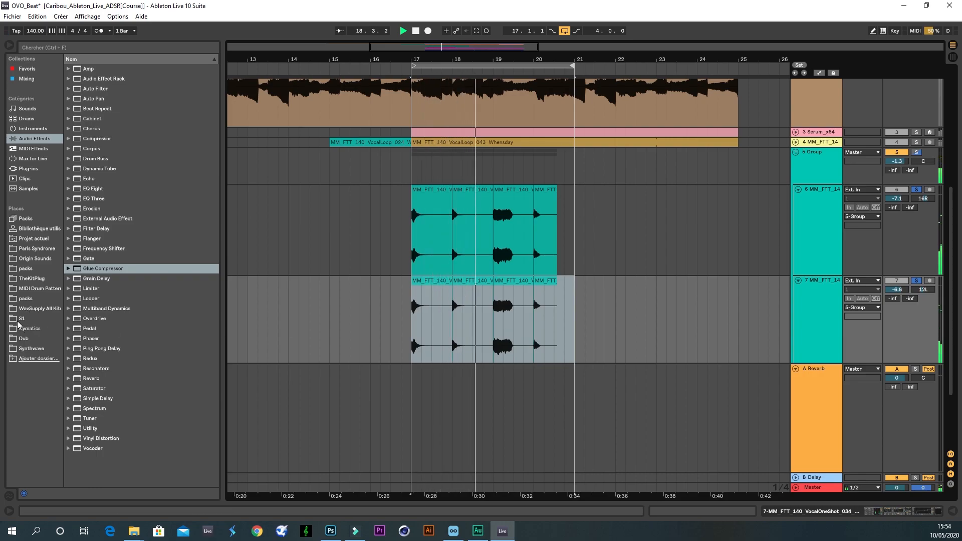
- Search the packs folders in the browser for "lit"
click(25, 299)
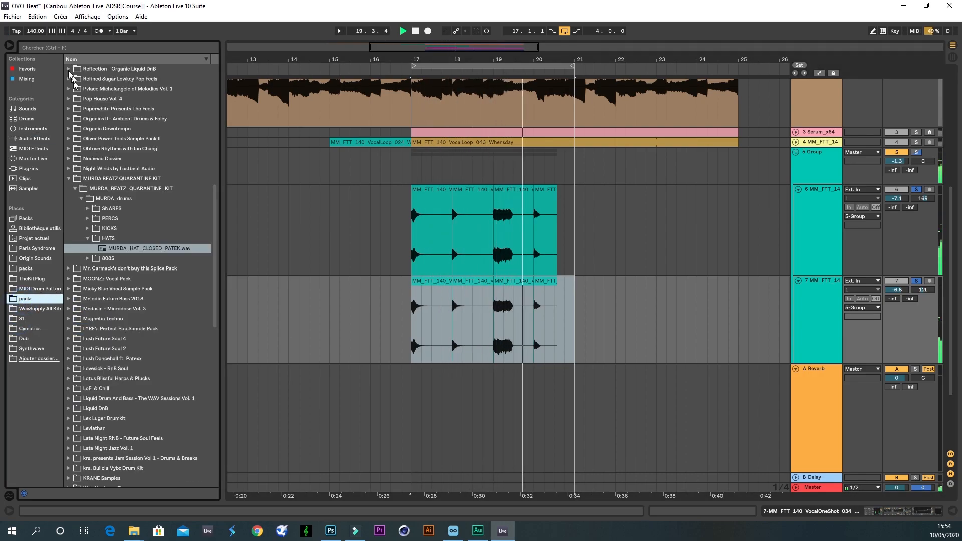
key(ctrl+f)
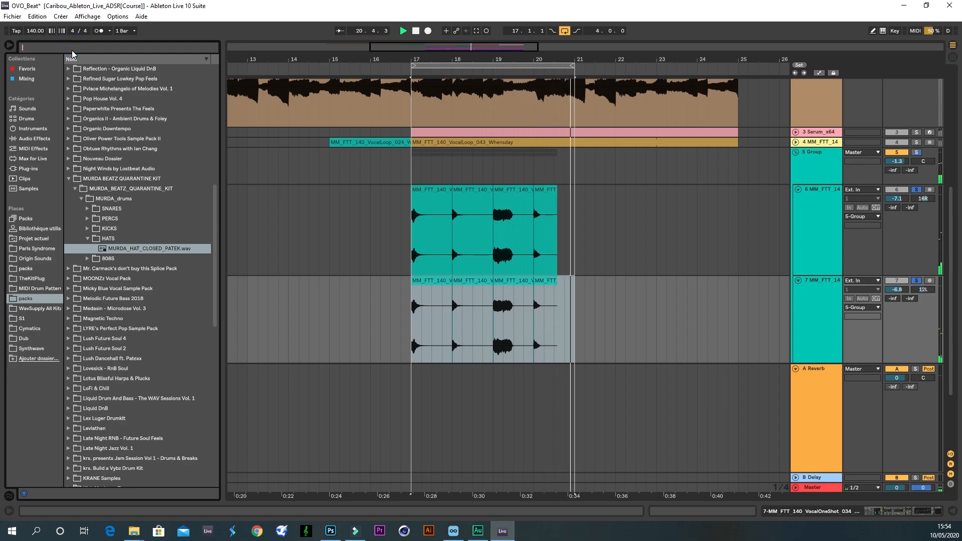
text(lit)
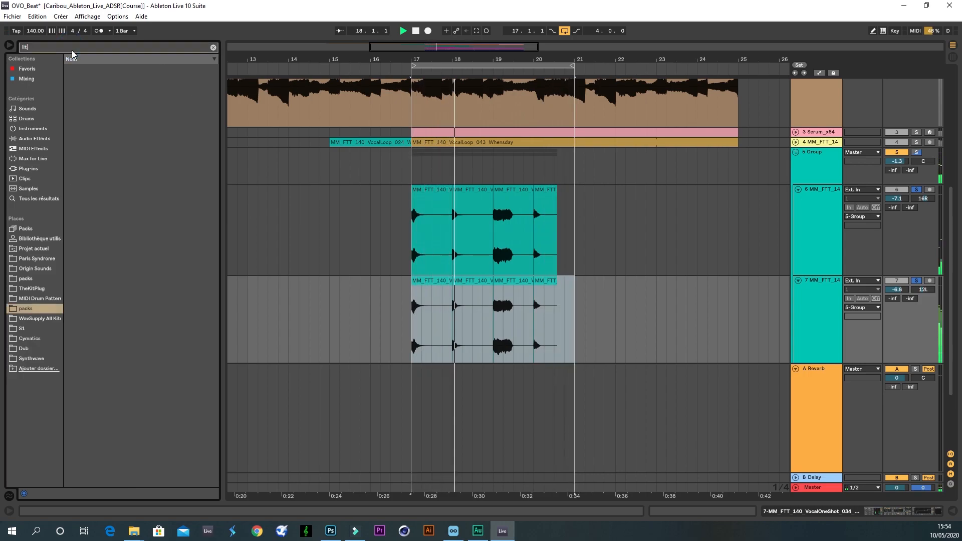
click(26, 278)
- Preview YFB_vocal_its_lit.wav from the Yvng Face - Bando Pack and place it on track 7 right after the last one-shot
click(68, 79)
click(75, 88)
click(81, 98)
click(87, 109)
click(108, 121)
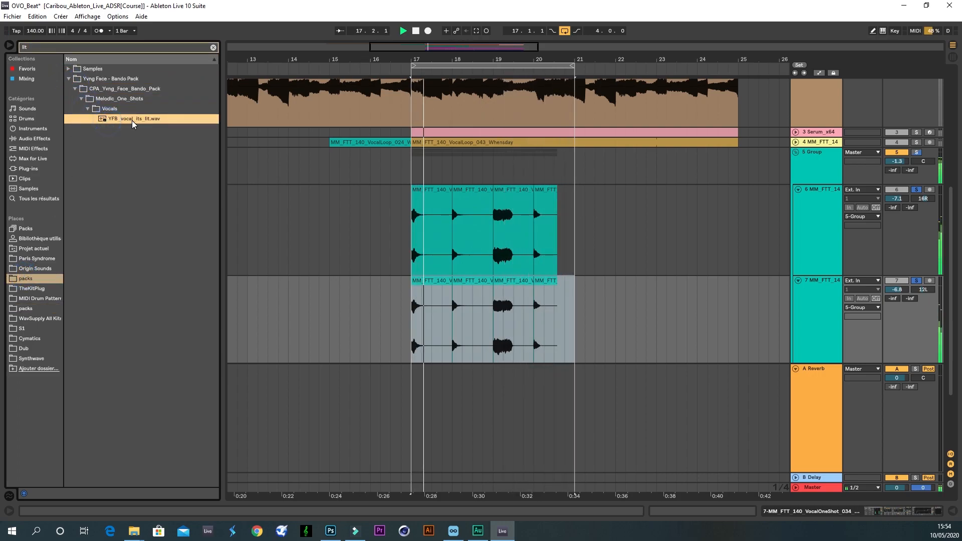
drag(142, 127, 560, 227)
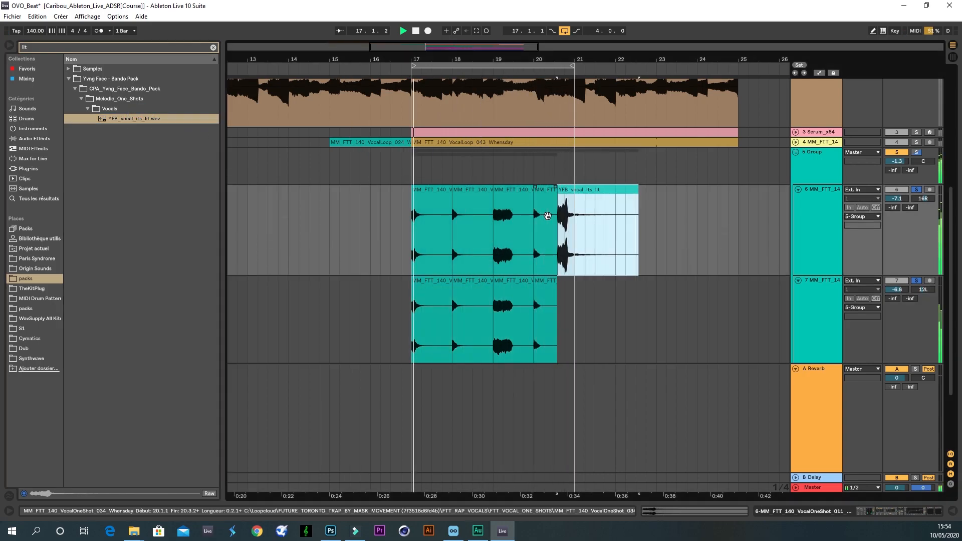
drag(573, 200, 568, 297)
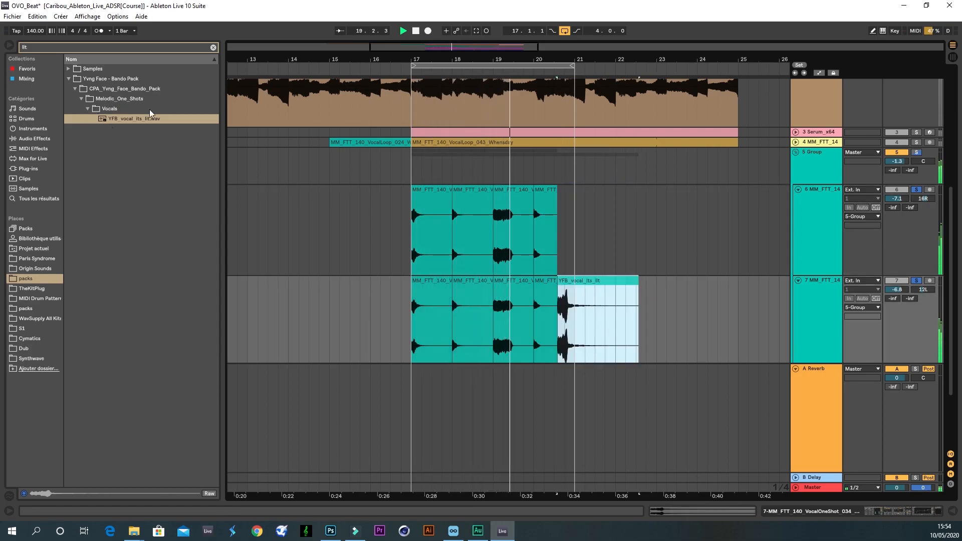
- Collapse vocal track 7 and turn off its solo so that all tracks are heard together
click(798, 280)
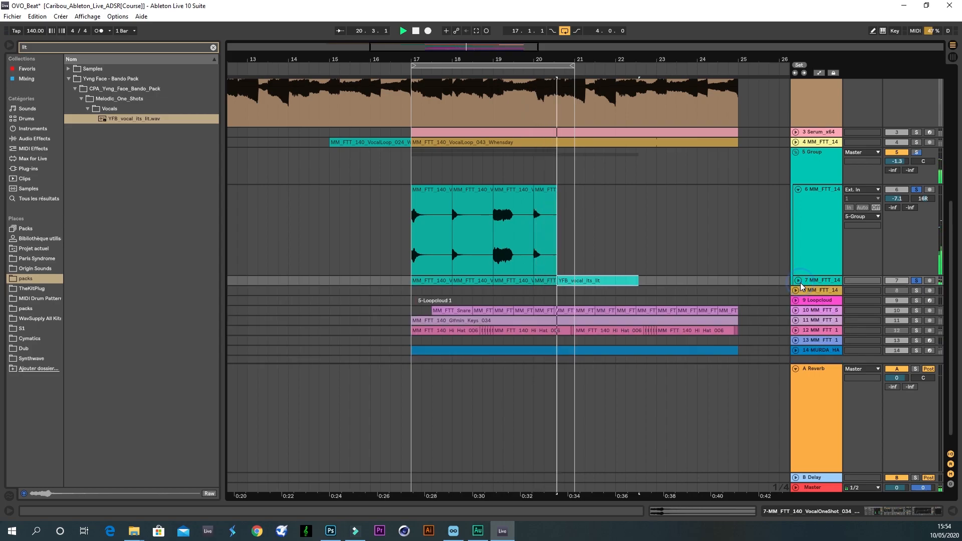
click(915, 280)
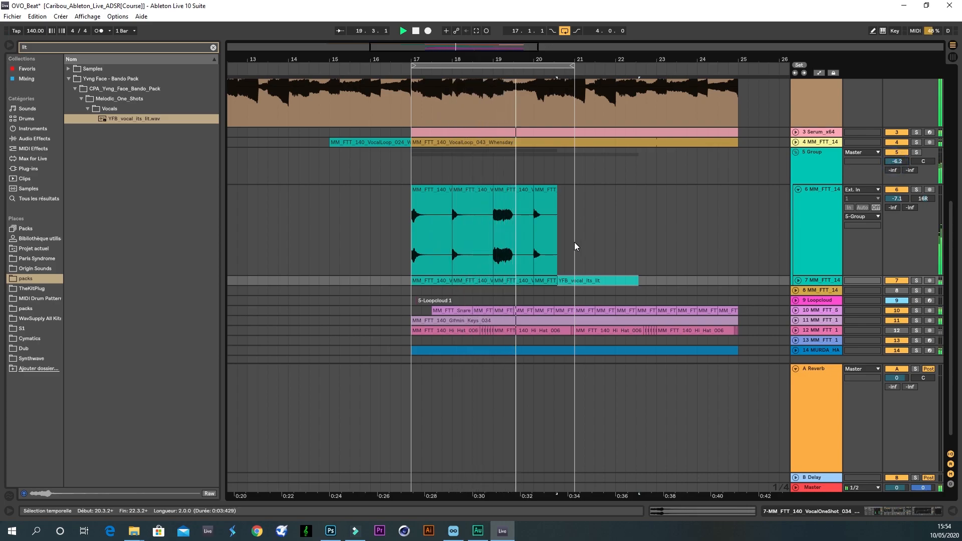
- Delete the vocal one-shot clip at bar 19 on track 6, collapse the track and set the group volume to -2.1 dB
click(506, 194)
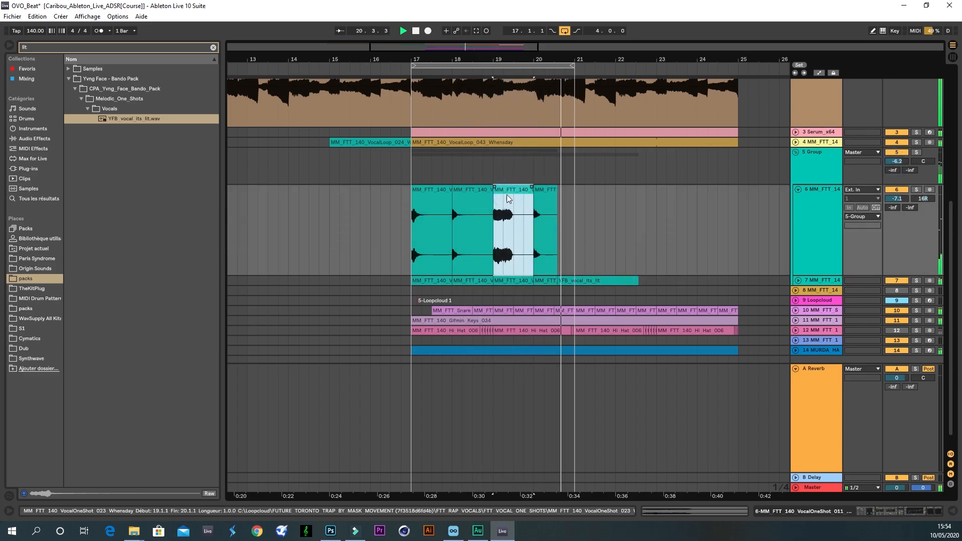
key(Delete)
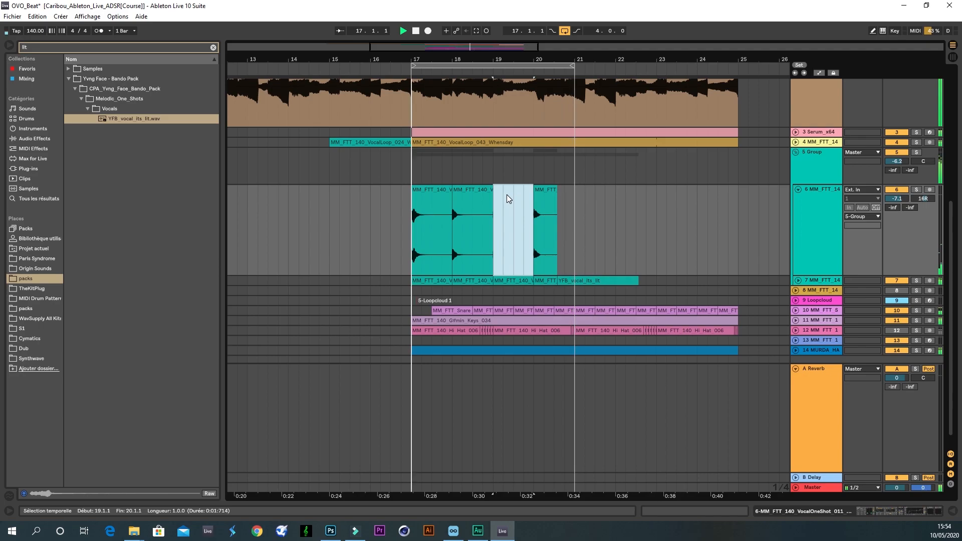
click(799, 189)
drag(897, 162, 897, 159)
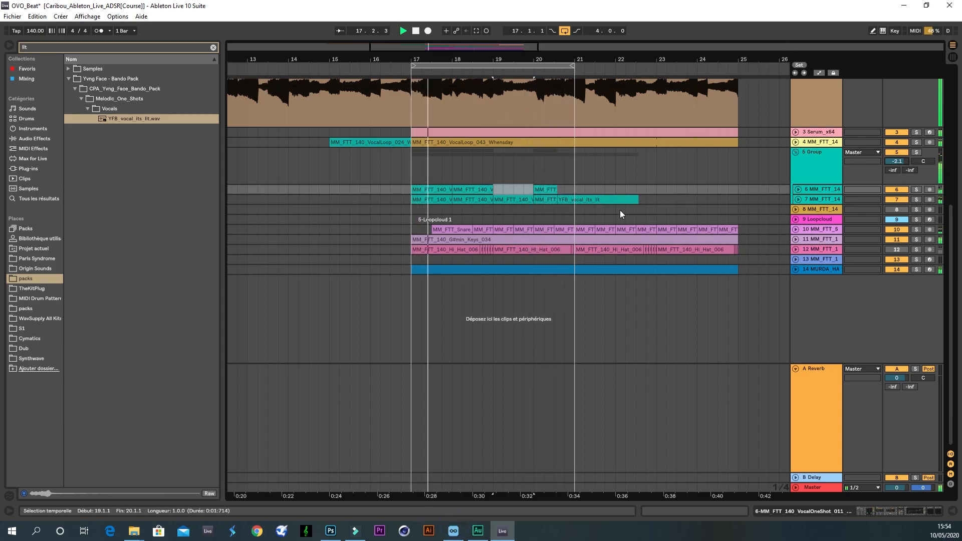
- Expand track 6, stop playback and delete the matching vocal clip at bar 19 on track 7
click(563, 190)
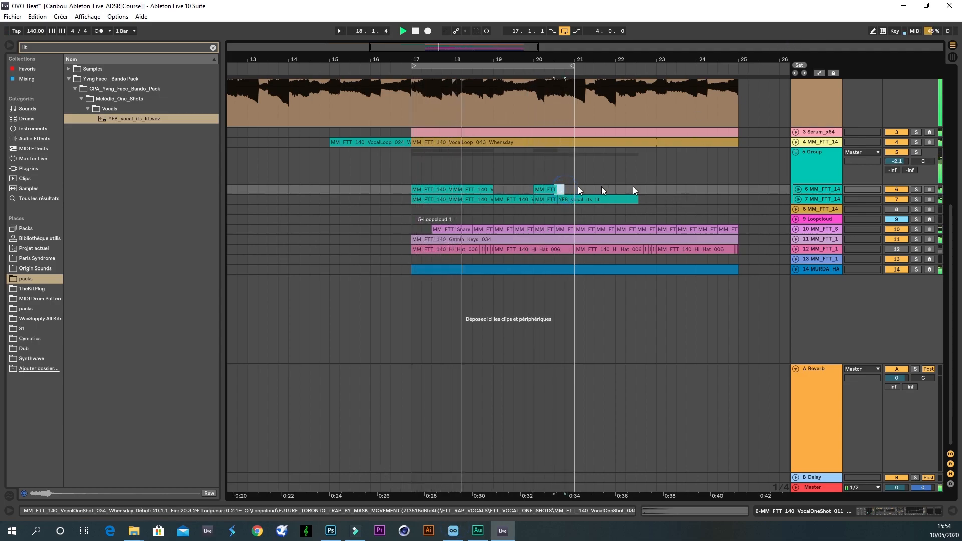
click(798, 190)
key(space)
click(514, 282)
key(Delete)
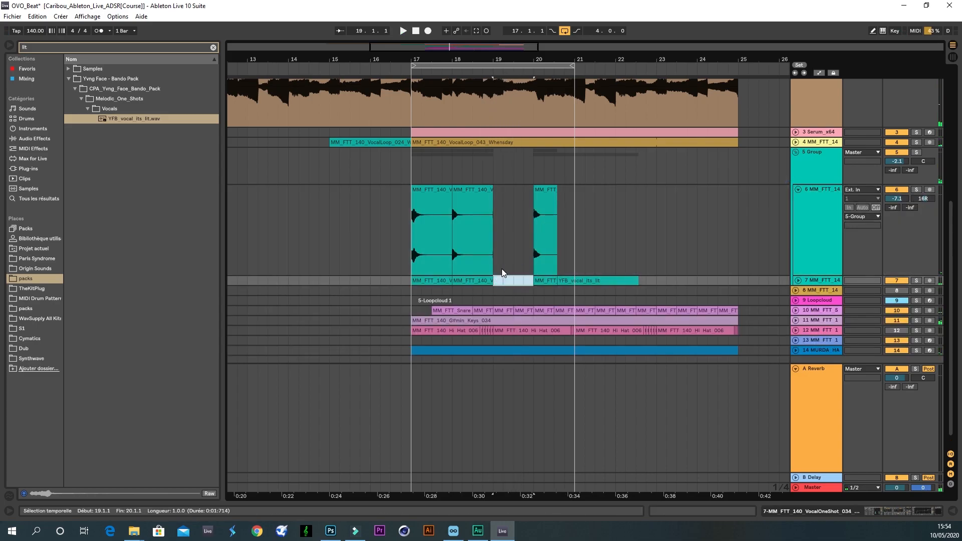
- Switch to Loopcloud and preview MM_FTT_140_VocalLoop_029_Whensday from the Future Toronto Trap pack
click(452, 530)
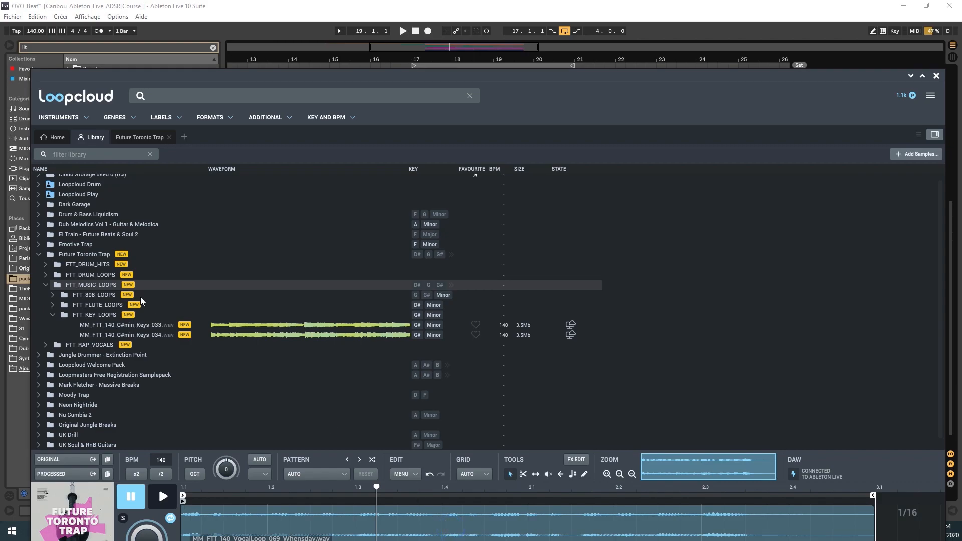
click(137, 137)
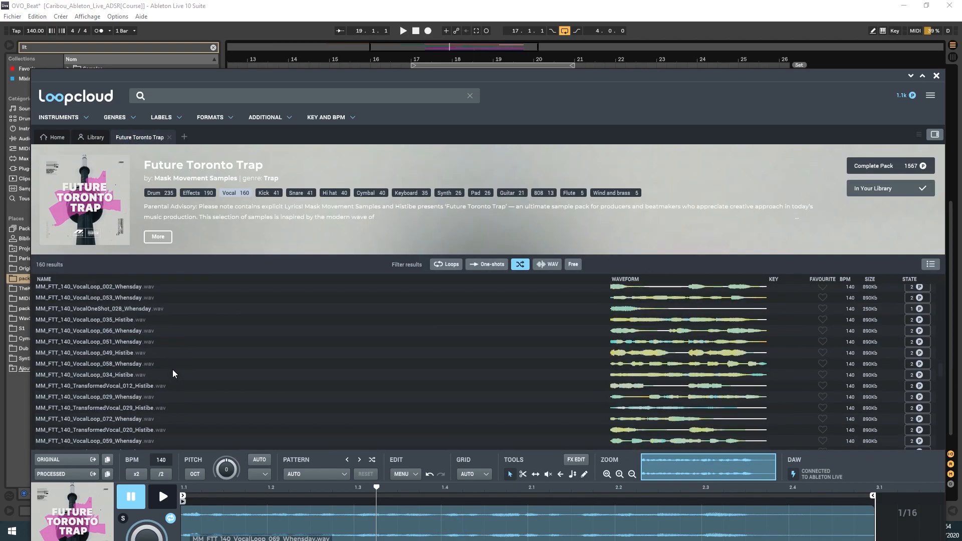
click(110, 398)
click(161, 496)
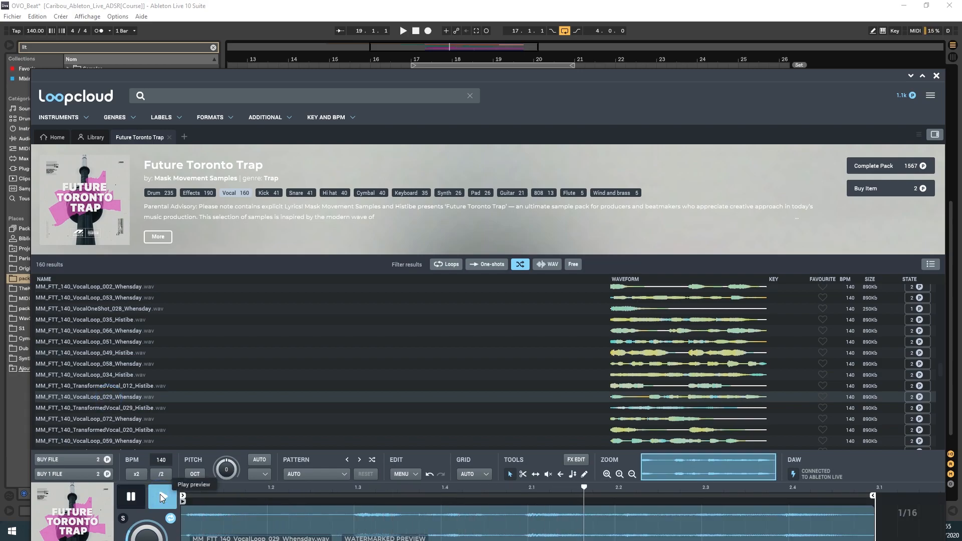
- Reposition the Loopcloud window so its player is fully visible and load MM_FTT_140_VocalLoop_063_Whensday for preview
drag(476, 81, 475, 249)
click(404, 73)
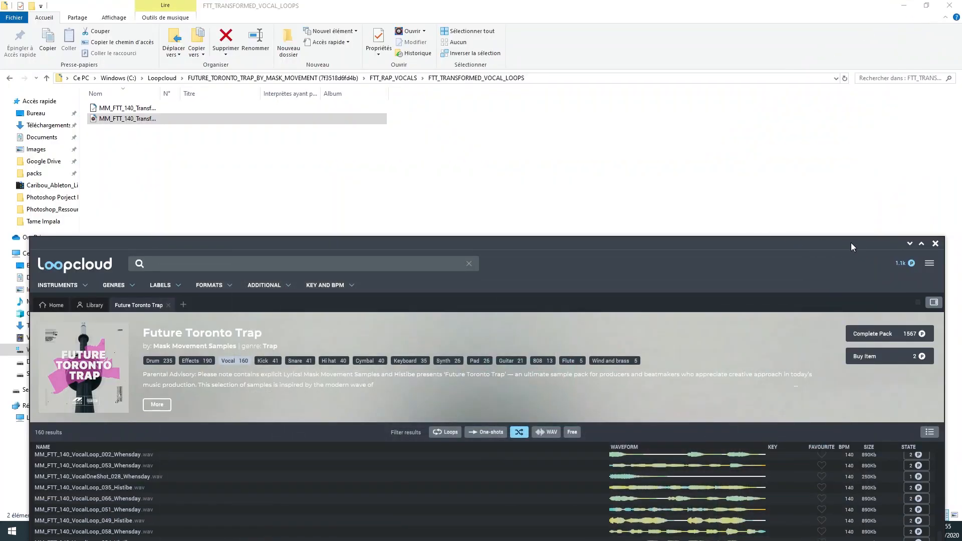
drag(851, 243, 831, 21)
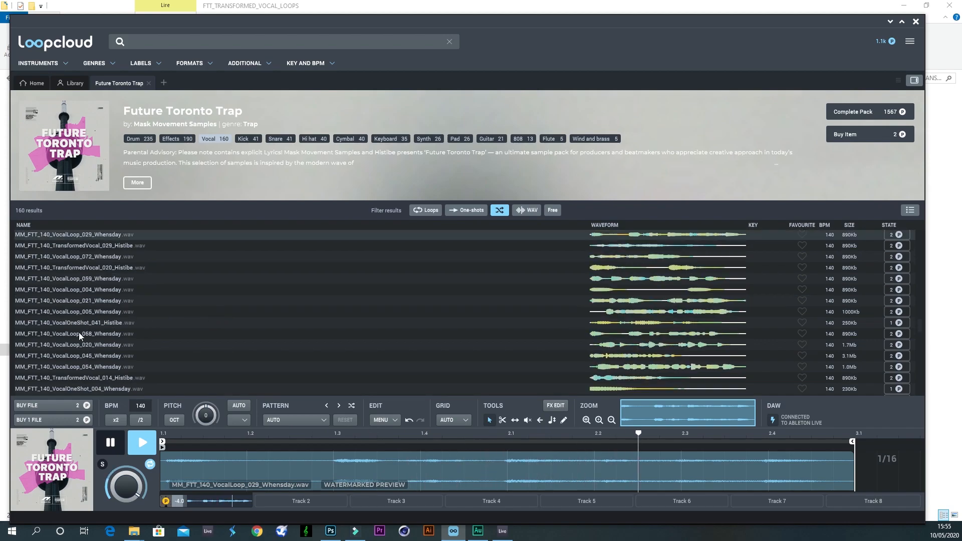
scroll(123, 348, down, 3)
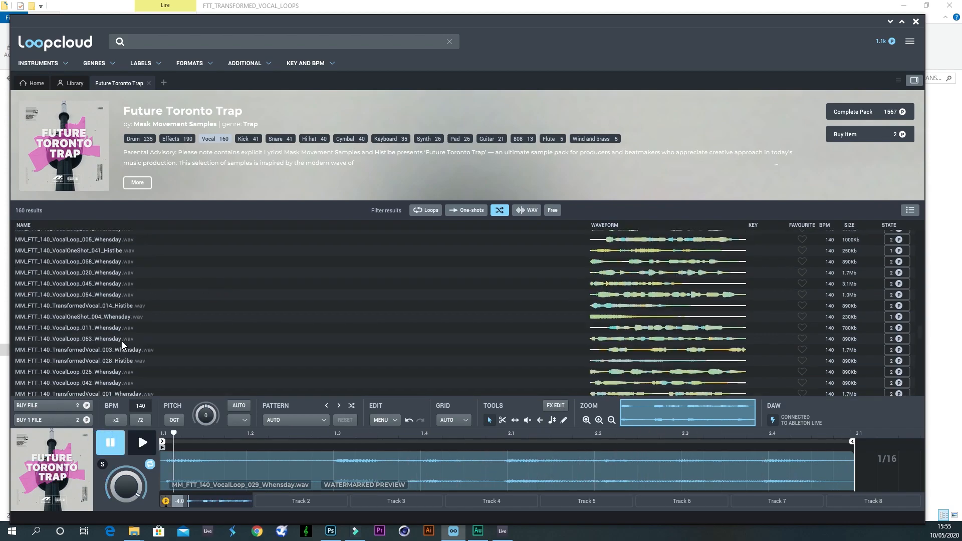
click(98, 341)
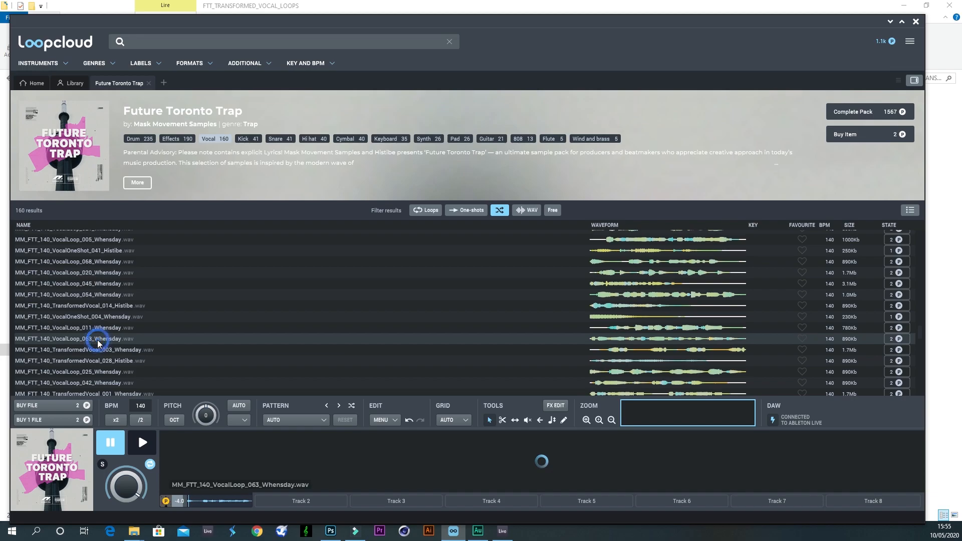
scroll(99, 350, down, 2)
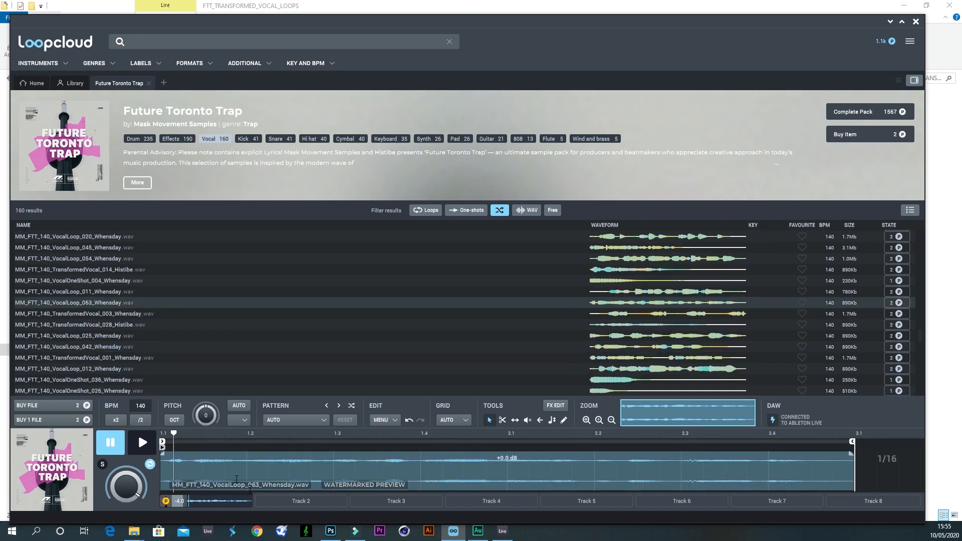
- Switch back to Ableton Live, collapse track 6, expand the Serum track and extend the loop to cover bars 17 to 25
click(500, 532)
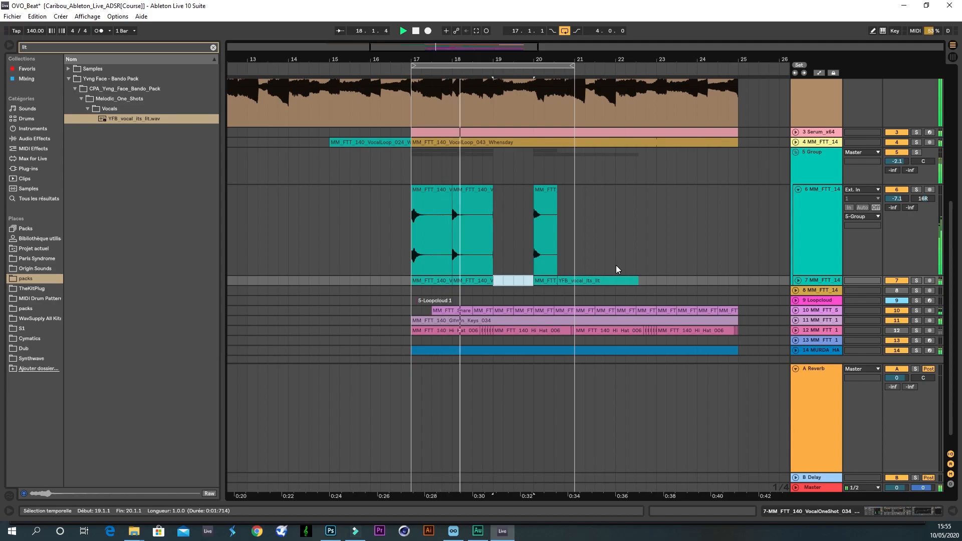
click(799, 189)
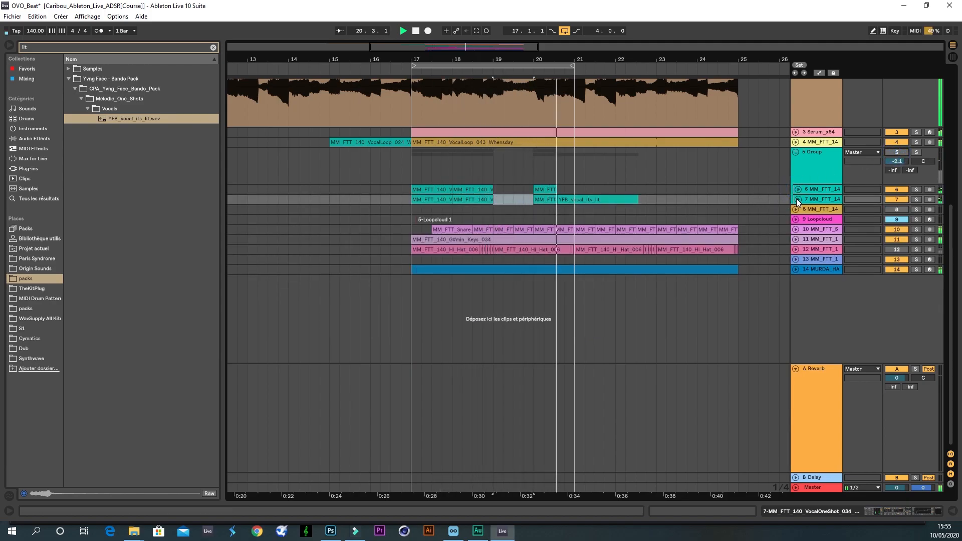
click(796, 132)
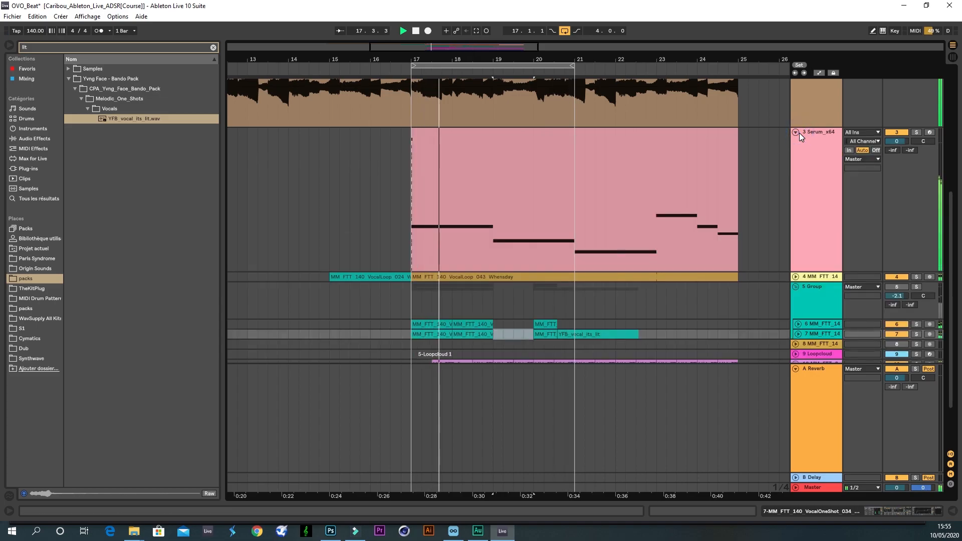
mouse_move(587, 60)
mouse_down()
mouse_move(519, 68)
mouse_move(603, 66)
mouse_up()
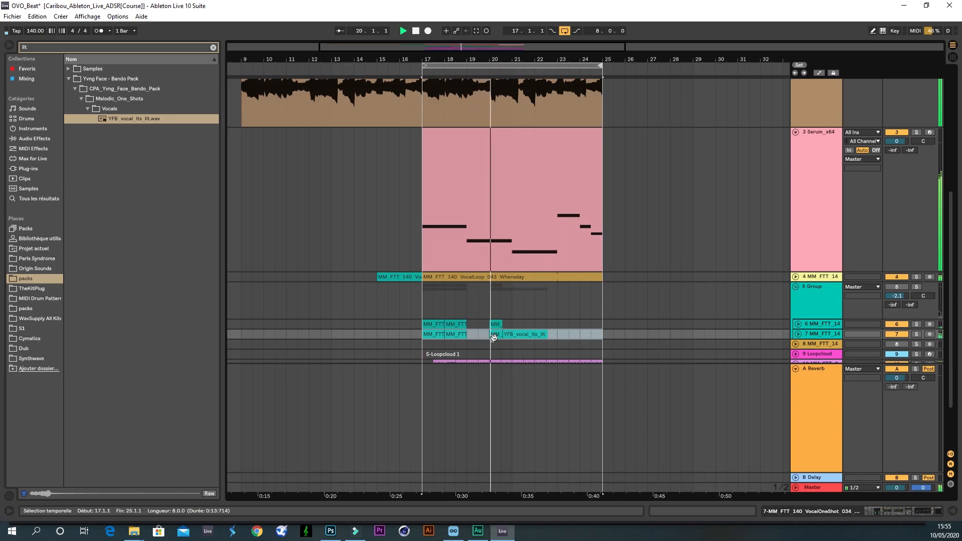
- Delete the YFB_vocal_its_lit clip from track 7 and duplicate the vocal clips between bars 17 and 21 to bar 21
click(521, 334)
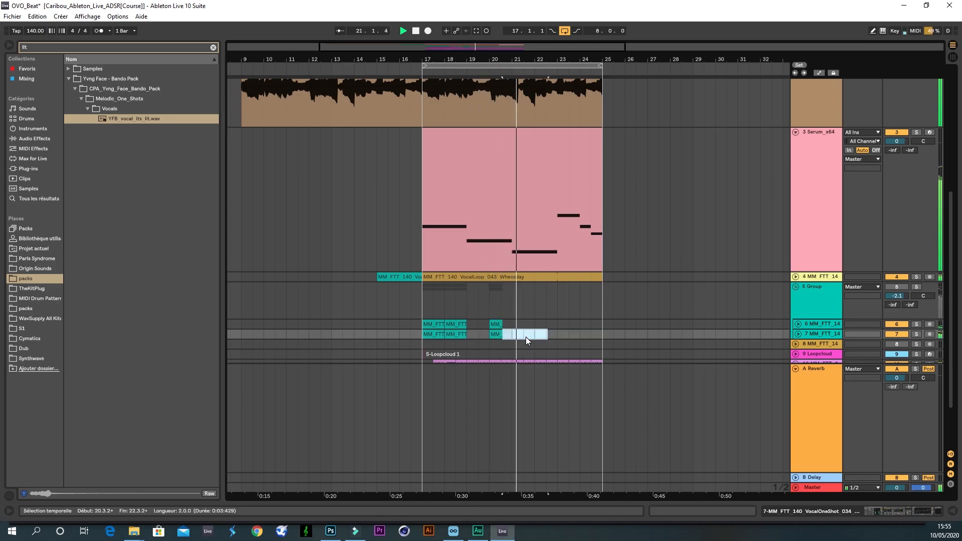
drag(514, 347, 425, 320)
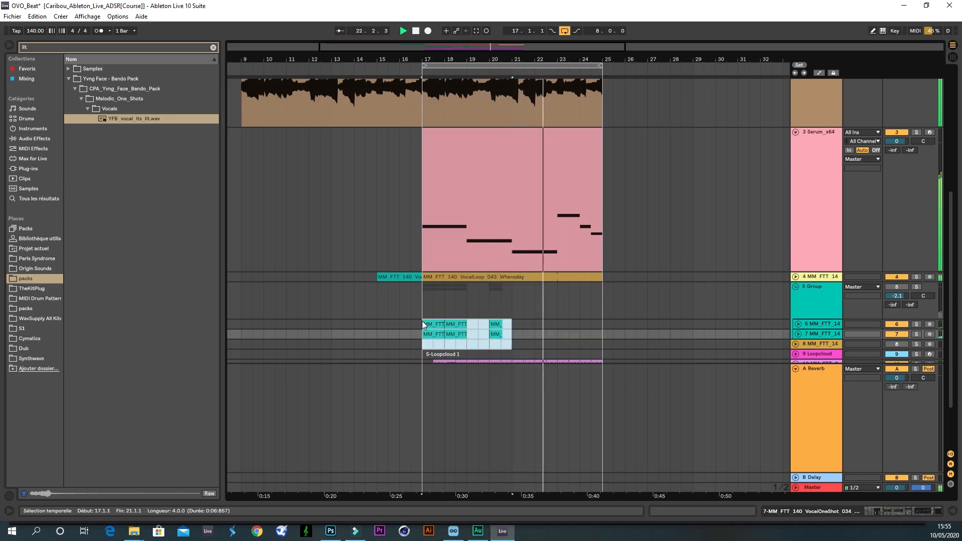
key(ctrl+d)
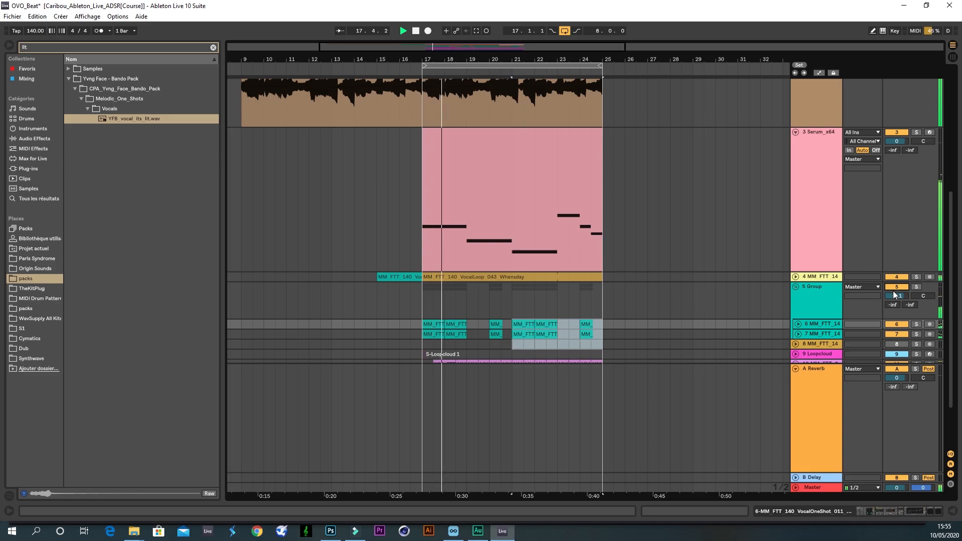
- Turn off the Auto-Tune EFX device on vocal track 6
double_click(814, 291)
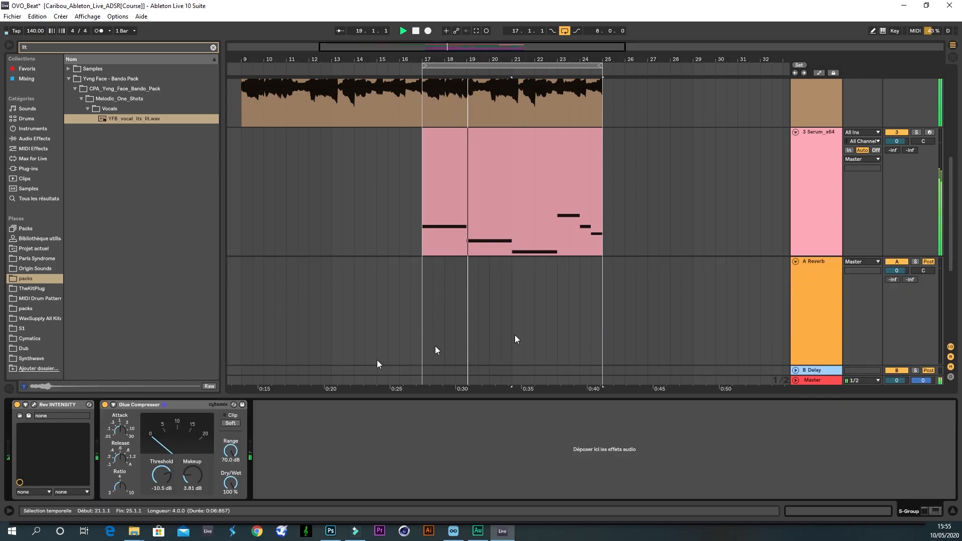
scroll(795, 228, down, 5)
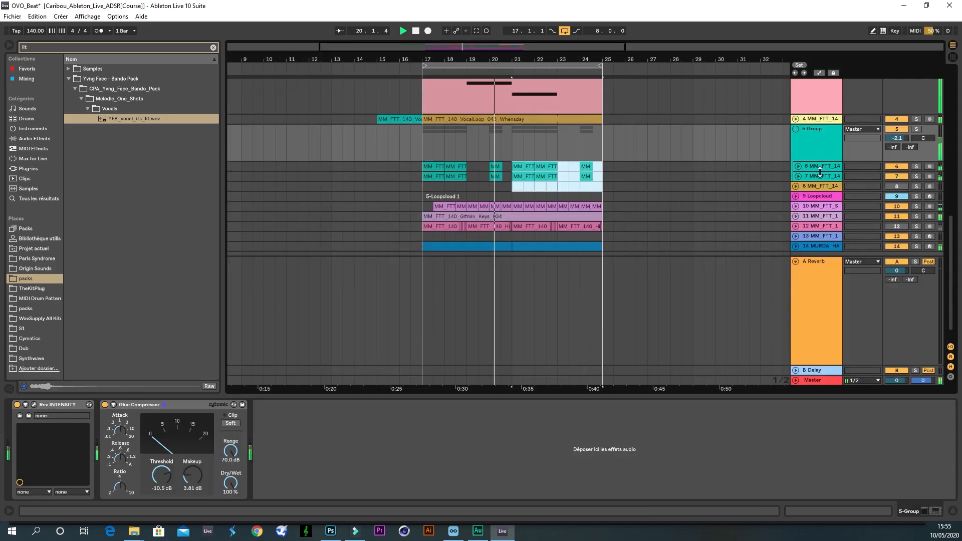
click(818, 166)
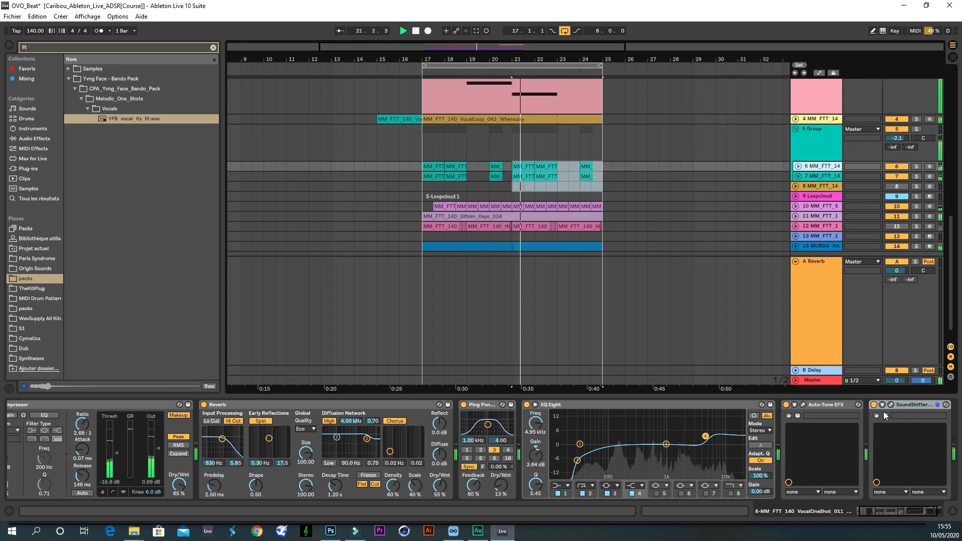
click(786, 405)
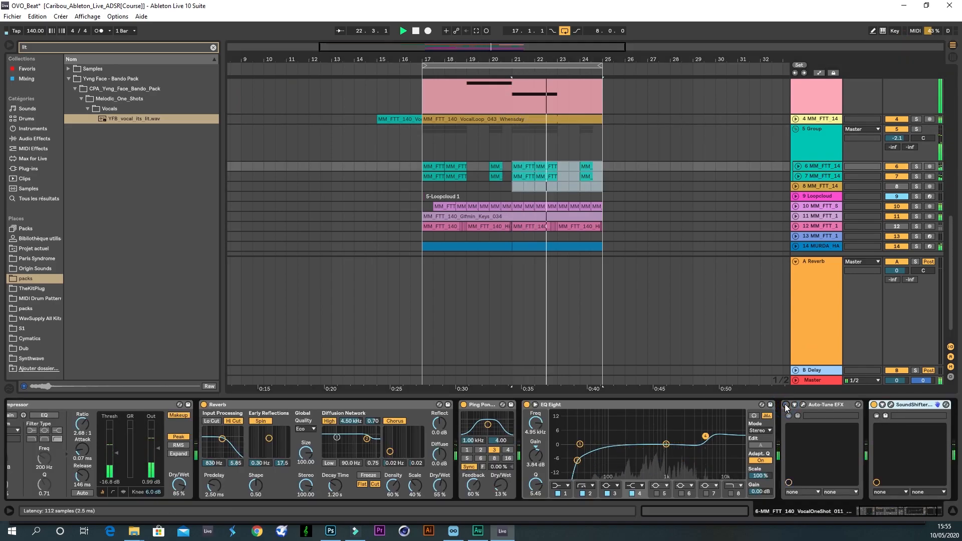
- Turn off the Auto-Tune EFX device on vocal track 7, then collapse the track
click(799, 176)
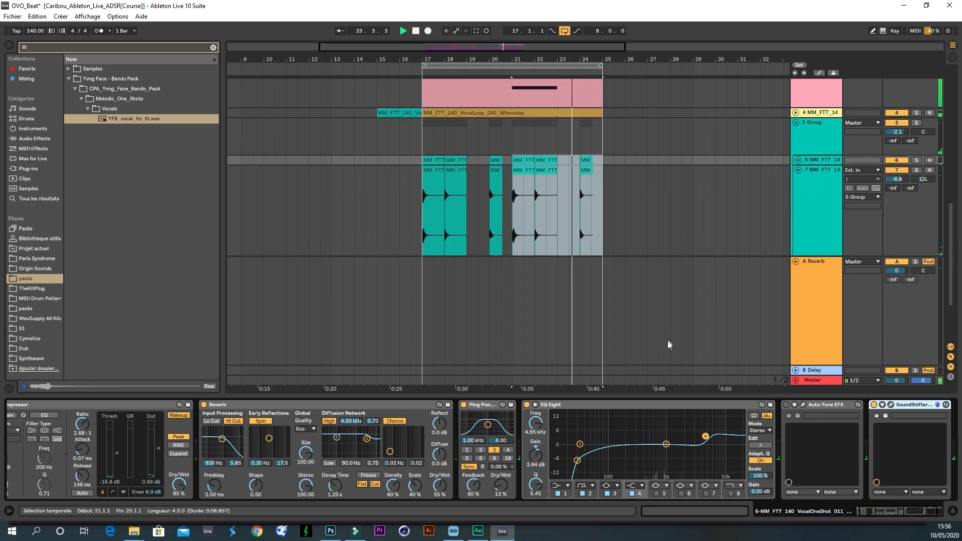
click(820, 159)
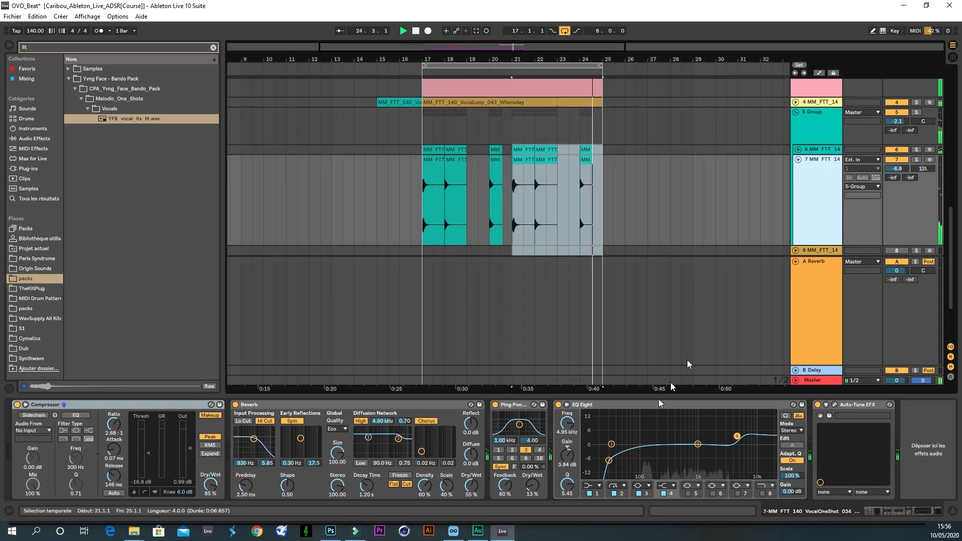
click(818, 404)
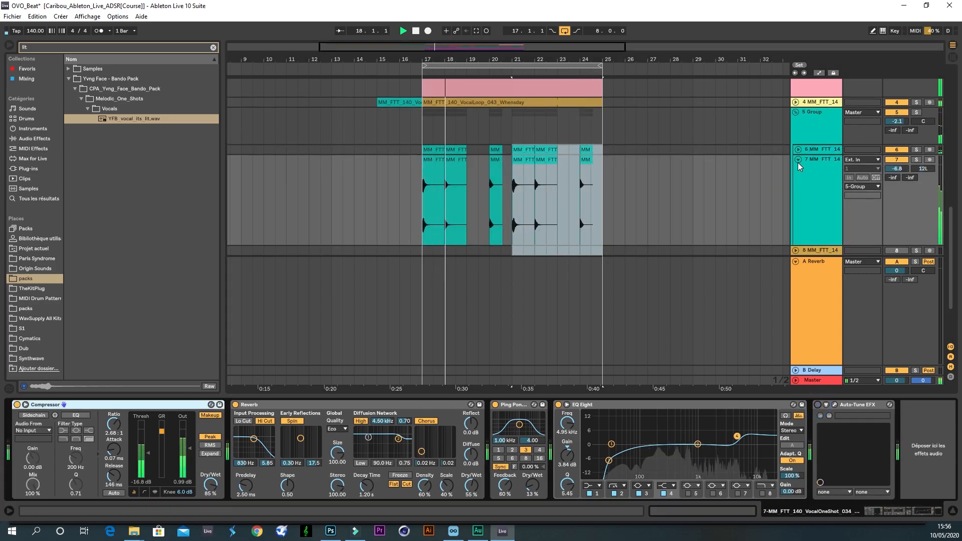
click(798, 162)
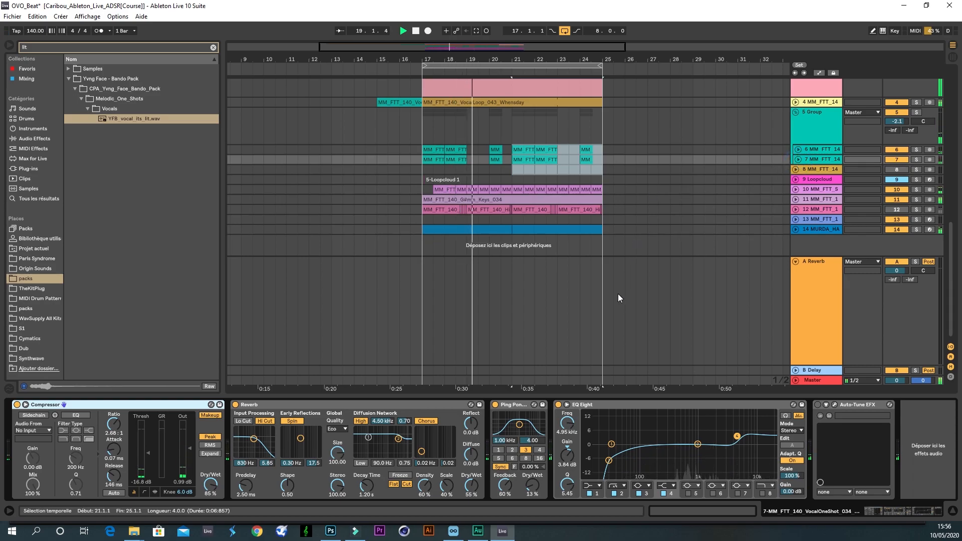
- Toggle the Auto-Tune EFX device on vocal track 7 again
click(812, 119)
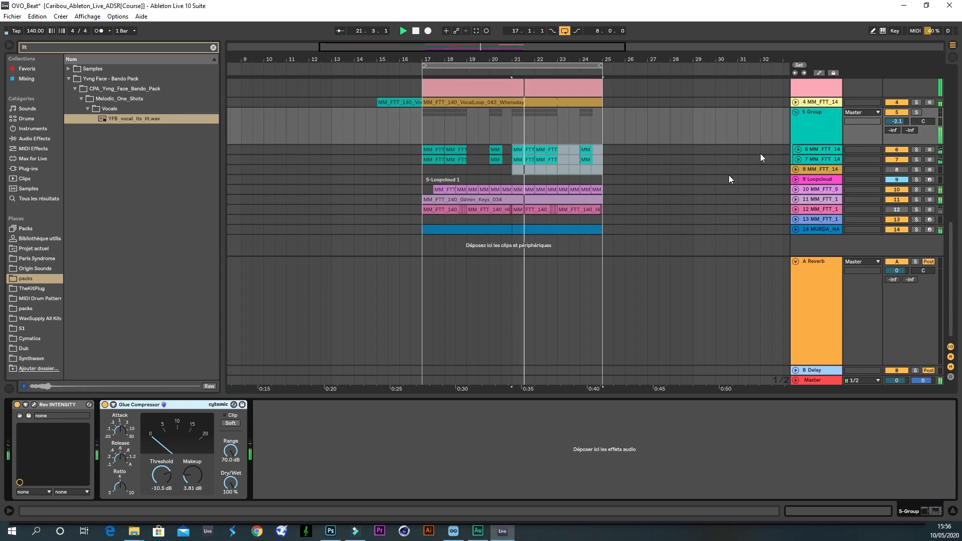
click(820, 159)
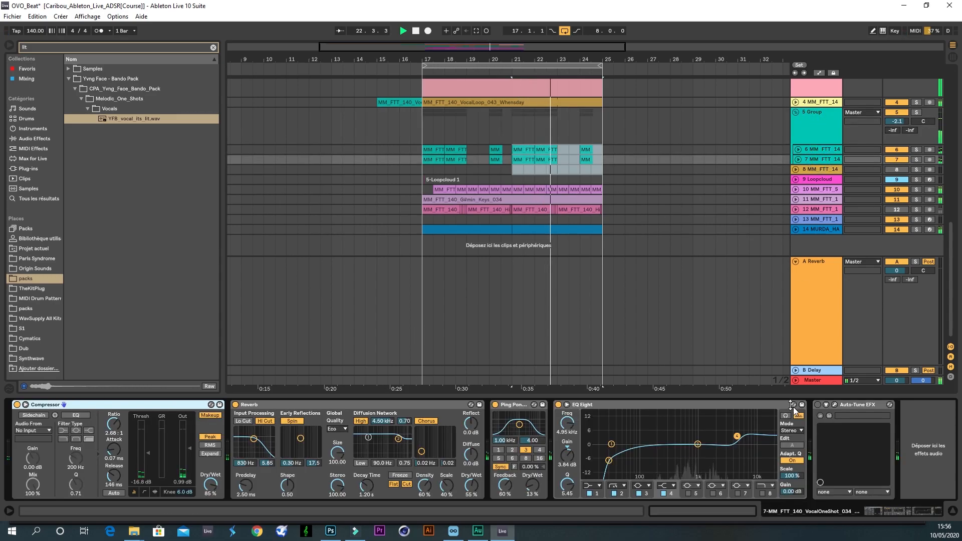
click(818, 405)
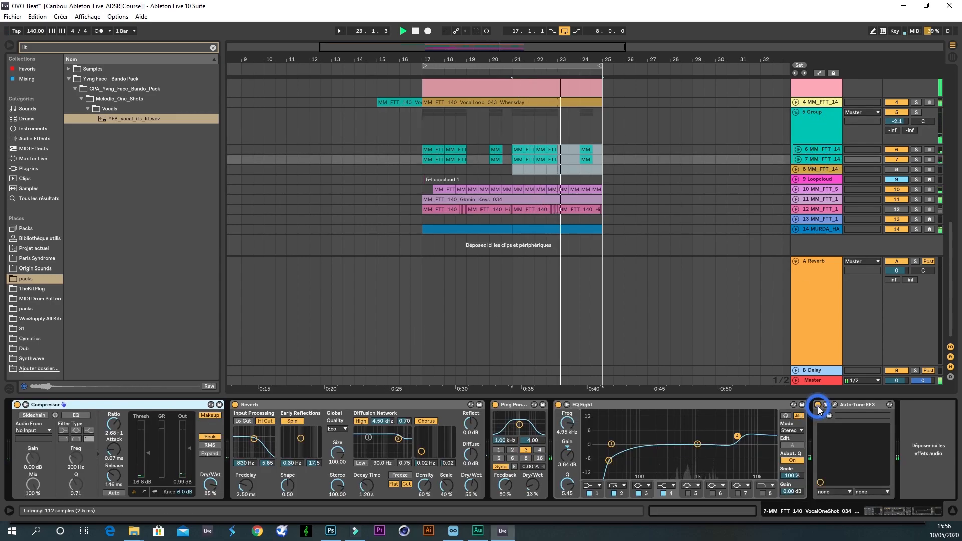
- Open the Rev INTENSITY reverb on the vocal group
click(812, 123)
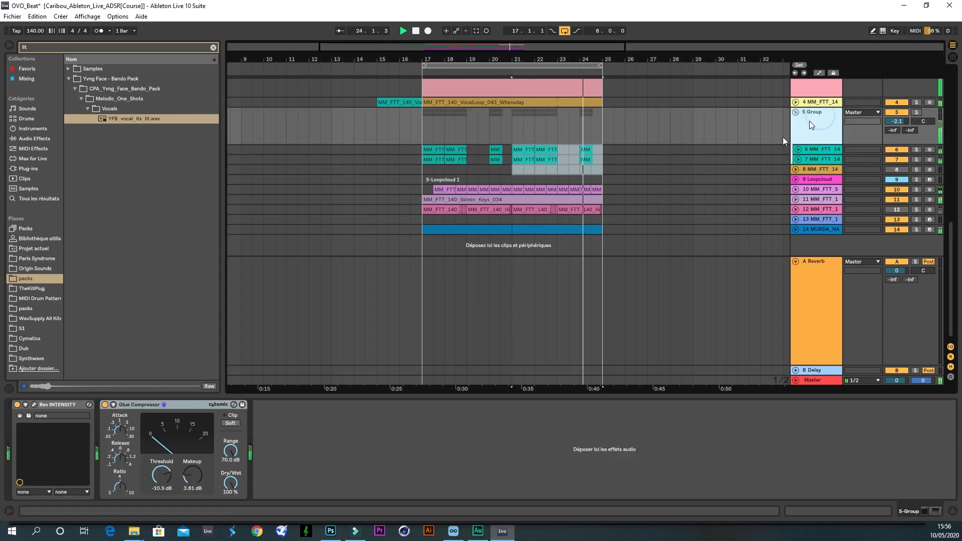
click(34, 405)
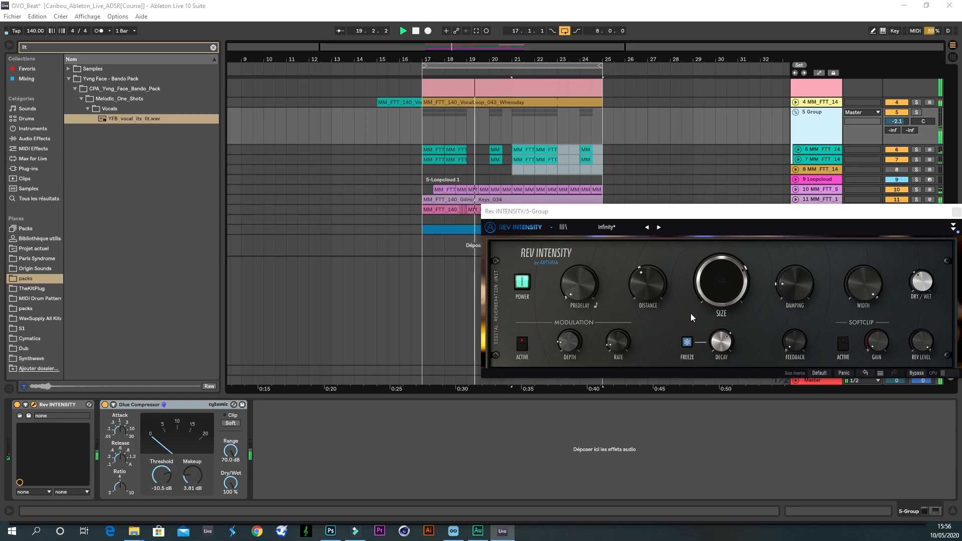
- Increase the Distance setting of the vocal group's Rev INTENSITY reverb and close the plug-in window
drag(647, 300, 647, 294)
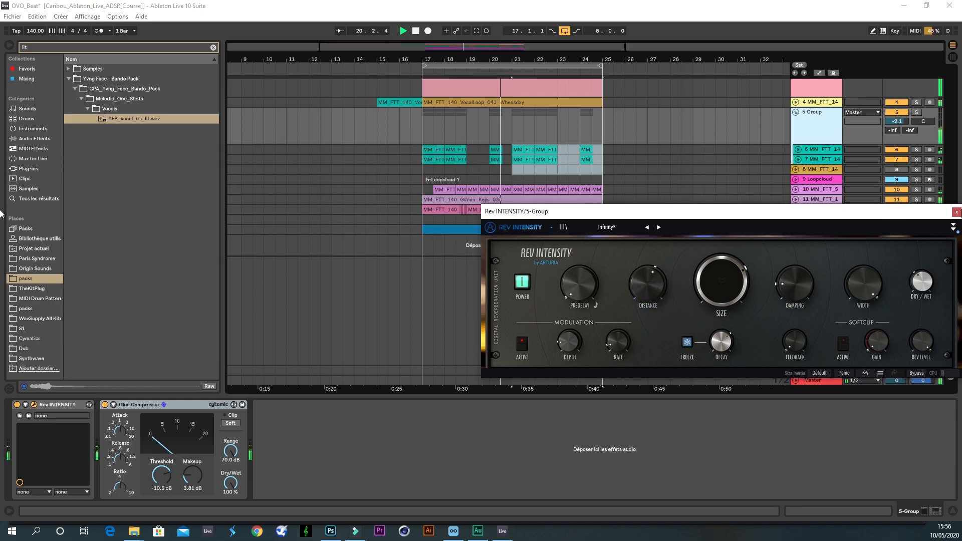
click(957, 212)
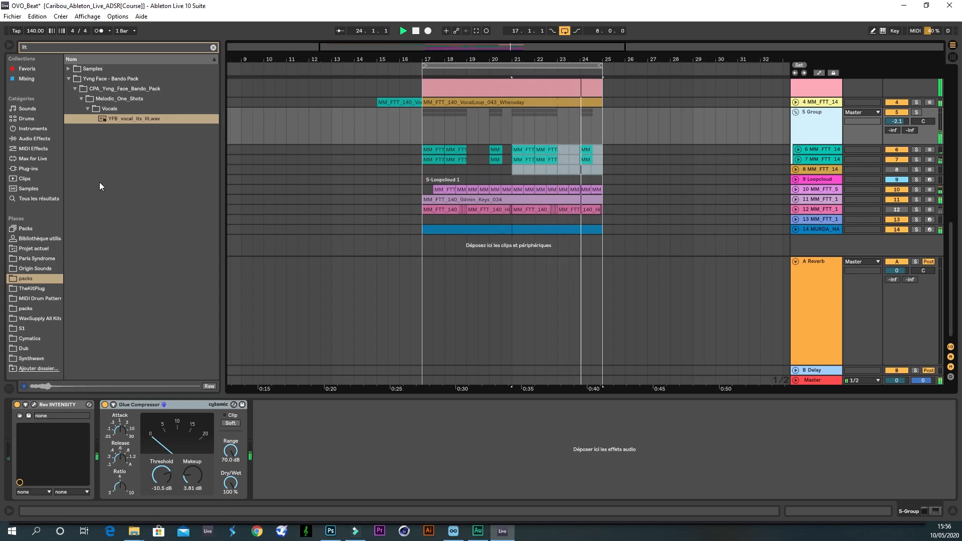
- Place YFB_vocal_its_lit.wav on track 8 at 24.3.1 and set the vocal group's volume to -4.3 dB
drag(124, 121, 591, 171)
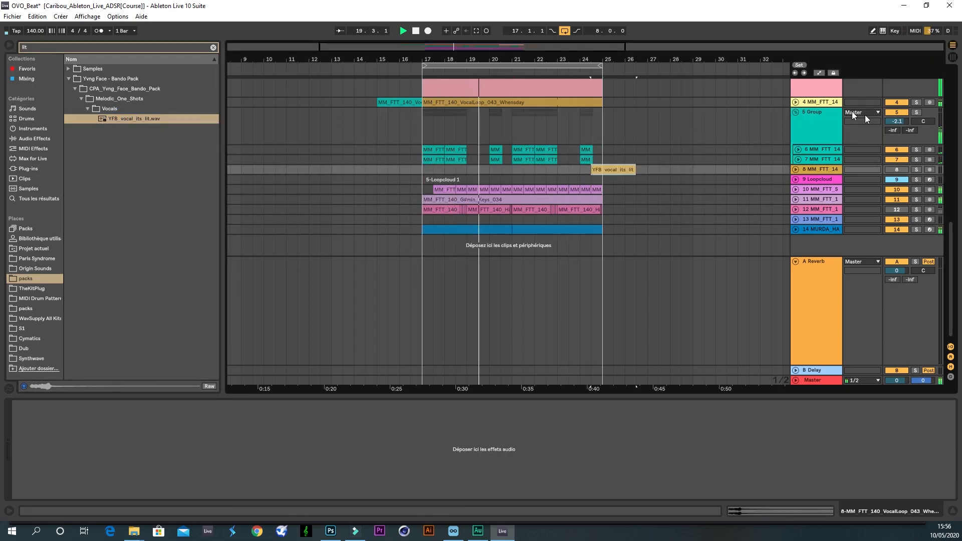
drag(897, 122, 898, 131)
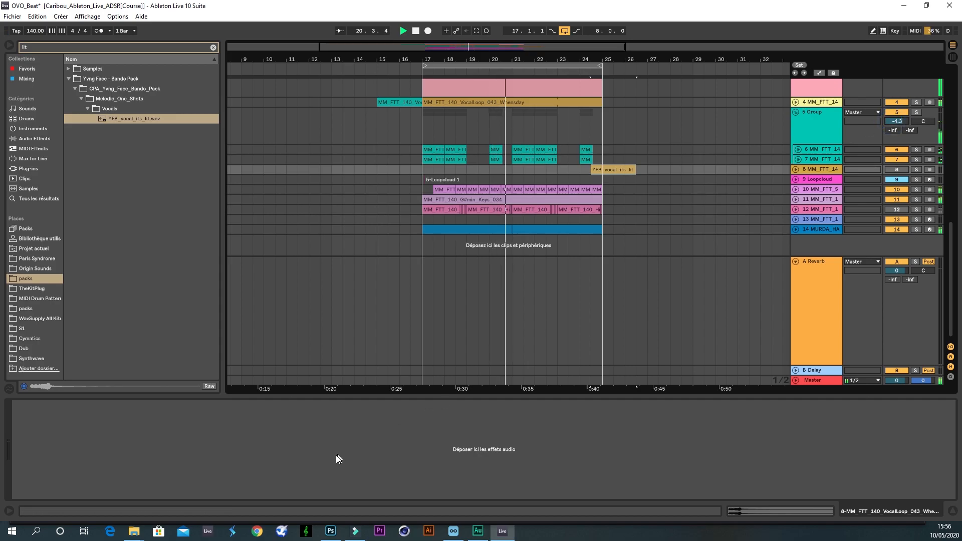
- Add an EQ Eight after the Glue Compressor on the vocal group and boost band 4 by 2.60 dB at 4.84 kHz
click(819, 113)
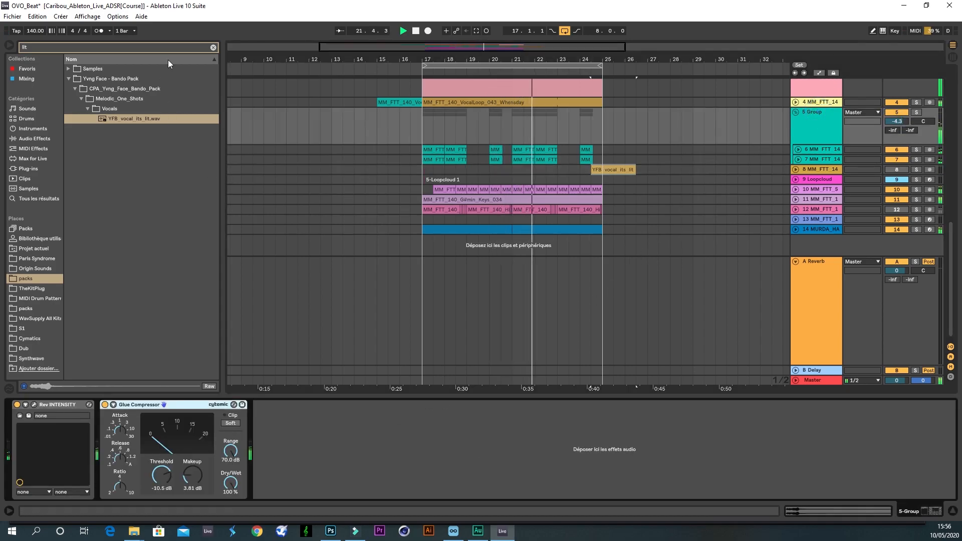
click(213, 47)
click(44, 140)
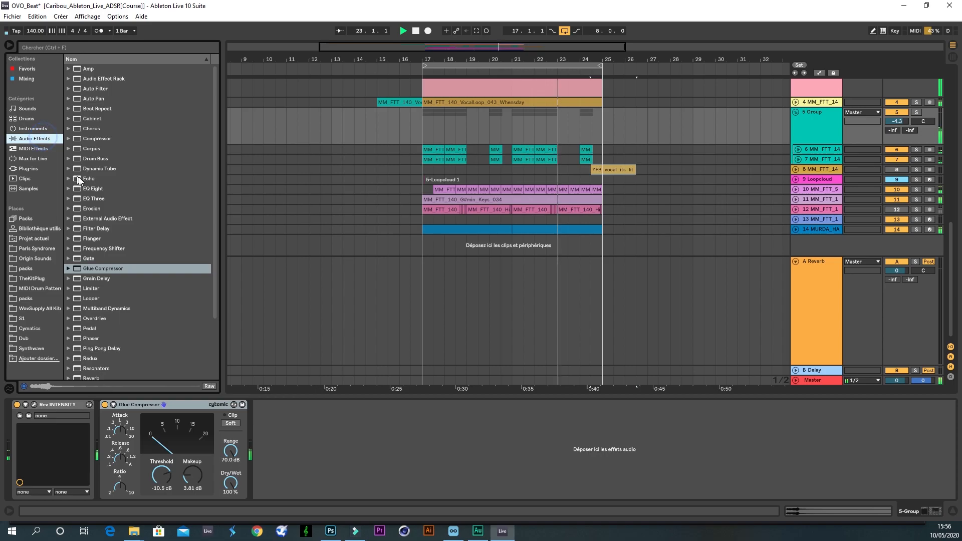
drag(90, 191, 319, 456)
drag(437, 444, 436, 439)
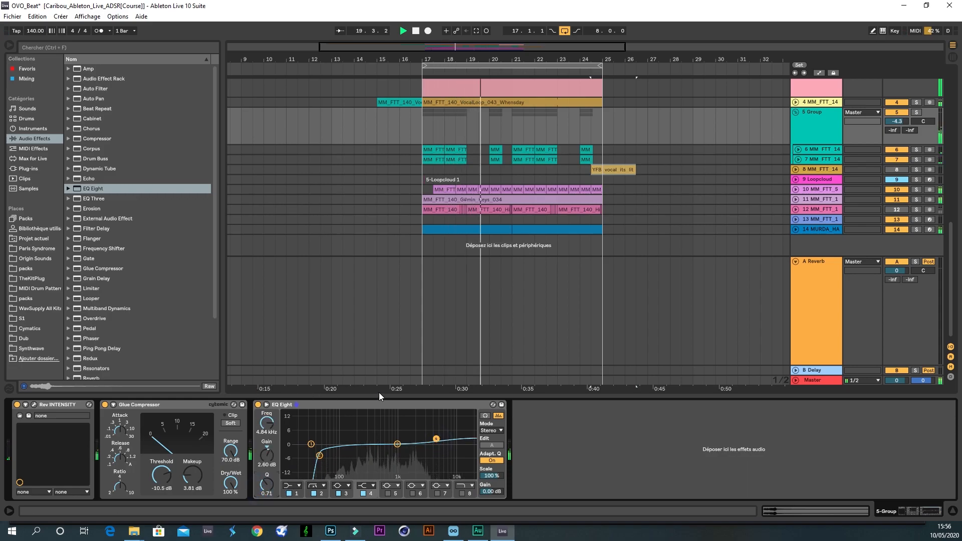
- Search the packs folder for "gang" and place YFB_vocal_gang_shit.wav on track 8 at 20.3.1
click(395, 396)
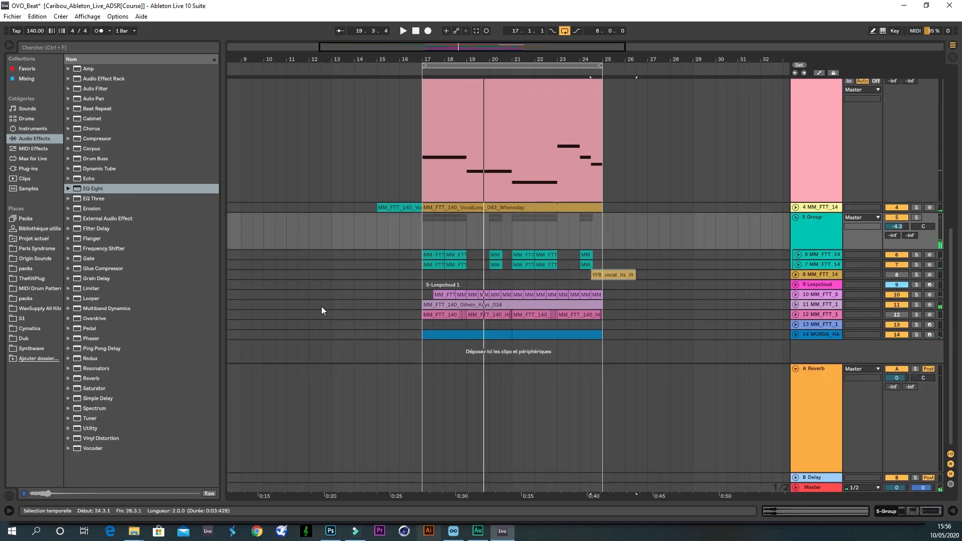
click(23, 319)
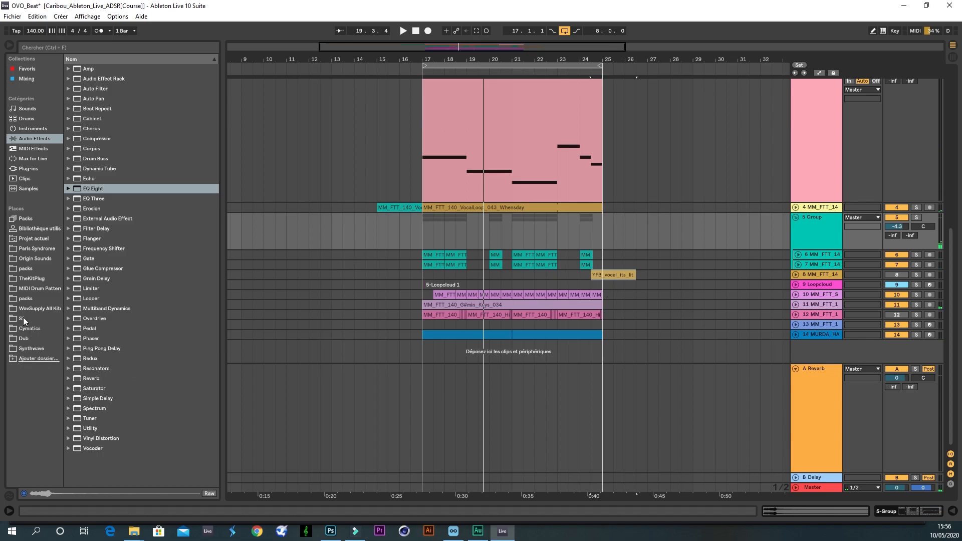
text(gang)
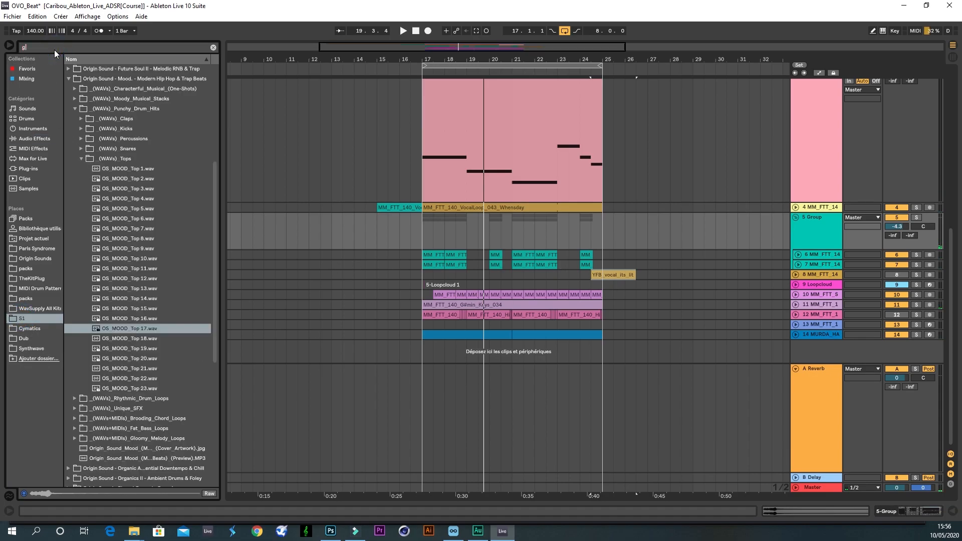
click(27, 280)
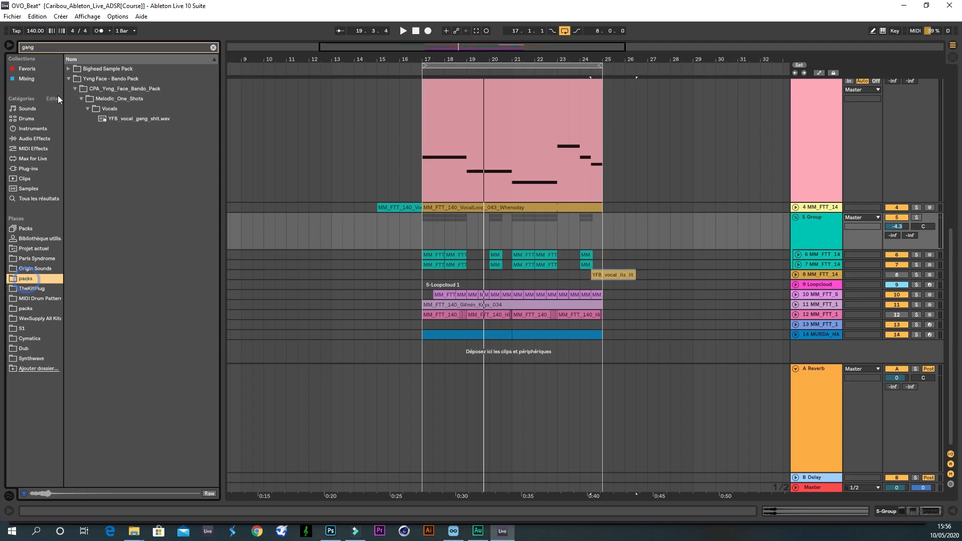
click(113, 119)
drag(116, 117, 506, 275)
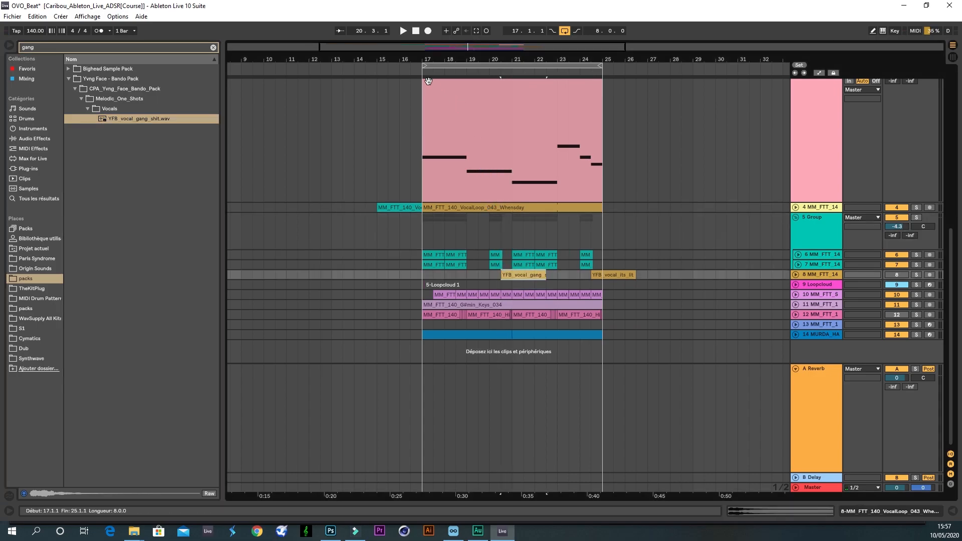
- Activate track 8 and play the arrangement around the new gang vocal one-shot
click(414, 70)
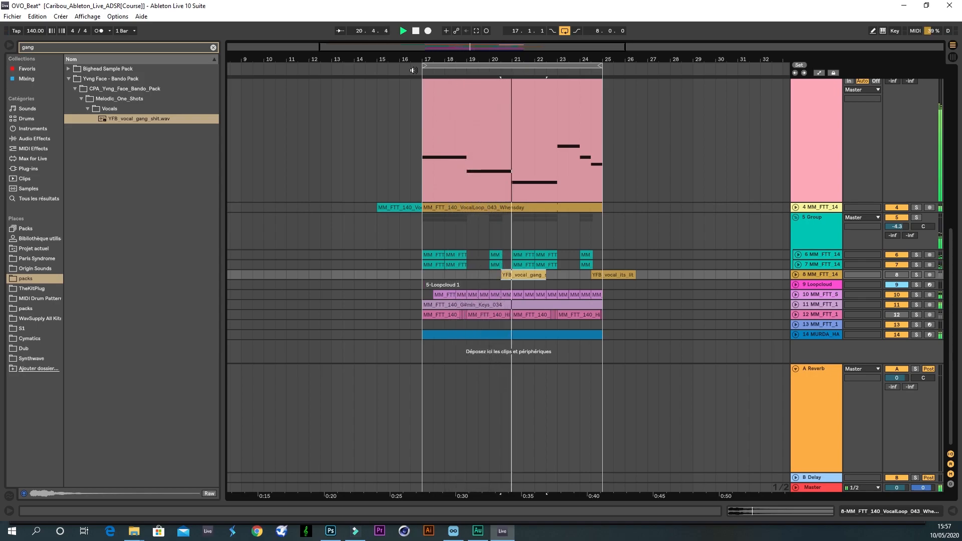
click(891, 274)
key(space)
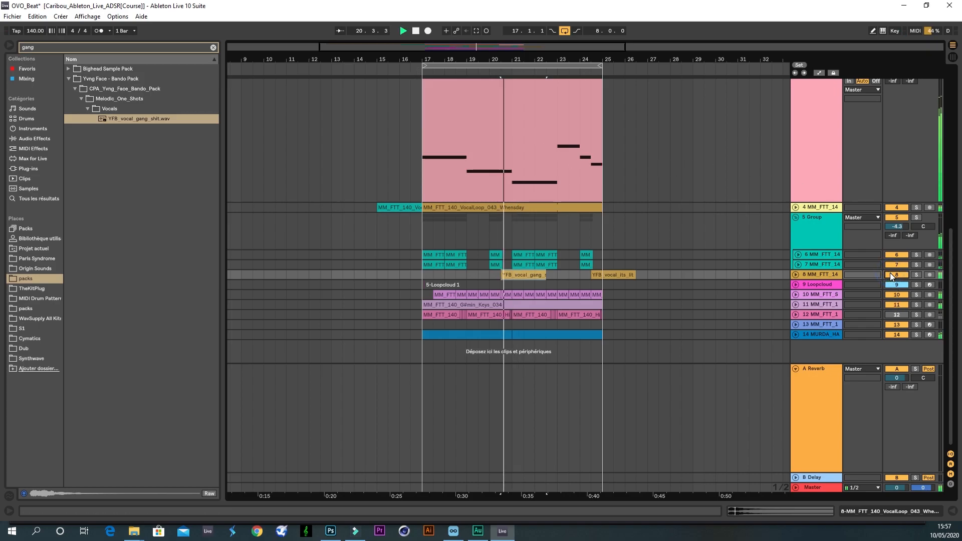
- Unfold track 8, move it into the vocal group between the two one-shot tracks, and set its volume to -12.9 dB
click(796, 275)
key(space)
drag(812, 275, 814, 263)
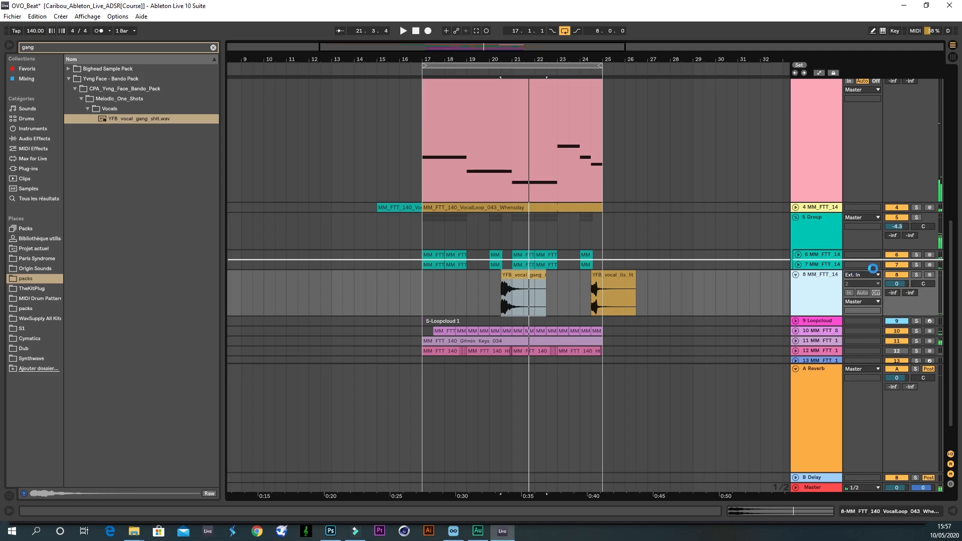
drag(892, 273, 898, 277)
key(space)
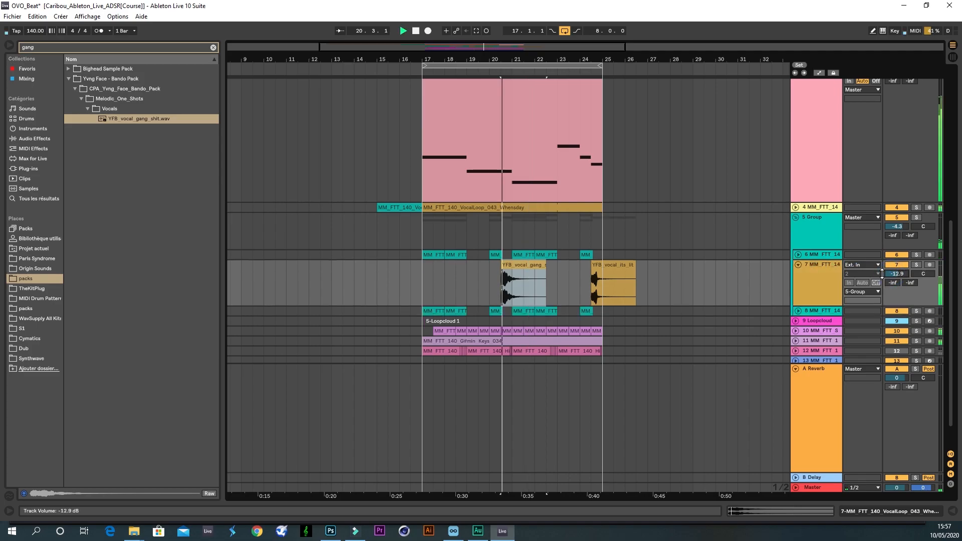
- Copy the Auto-Tune EFX device from vocal track 8 onto track 7 with the YFB one-shots, and play the result
click(822, 310)
click(842, 511)
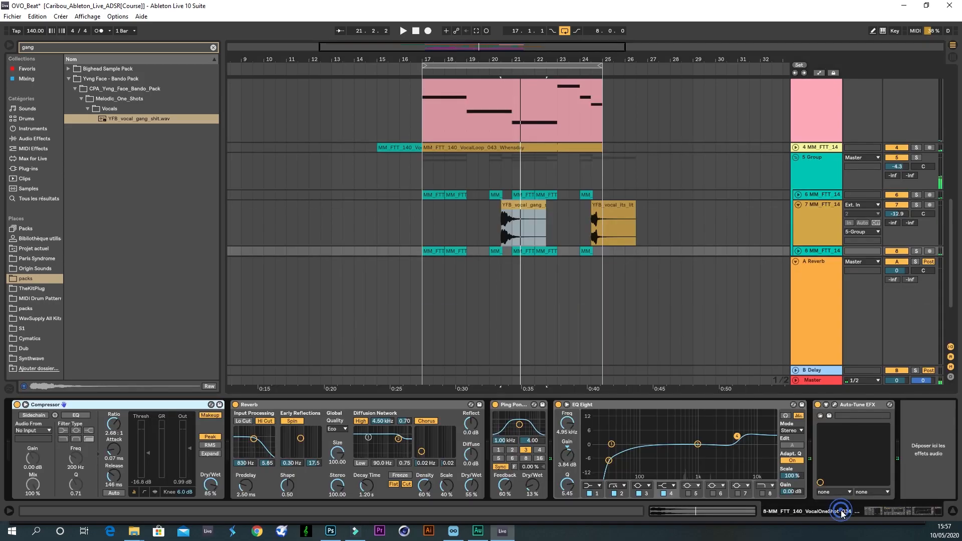
drag(847, 409, 855, 377)
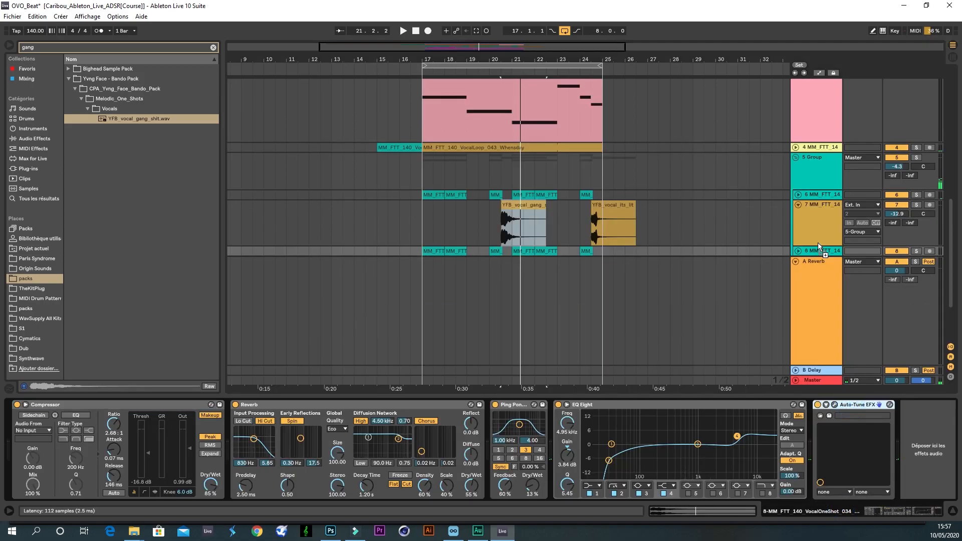
drag(815, 206, 815, 206)
key(space)
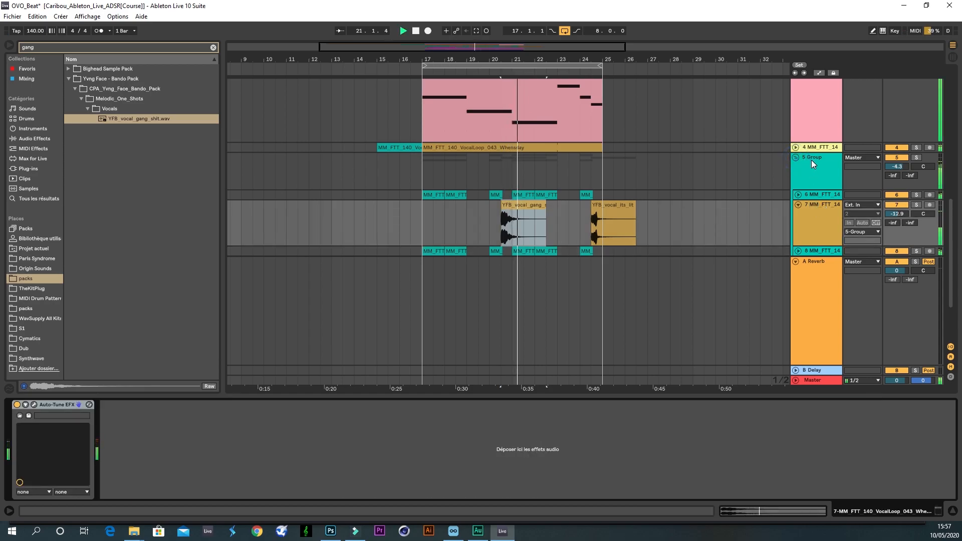
- Fold the vocal group, fine-tune the Distance of its Rev INTENSITY reverb during playback, and close the plug-in window
click(796, 158)
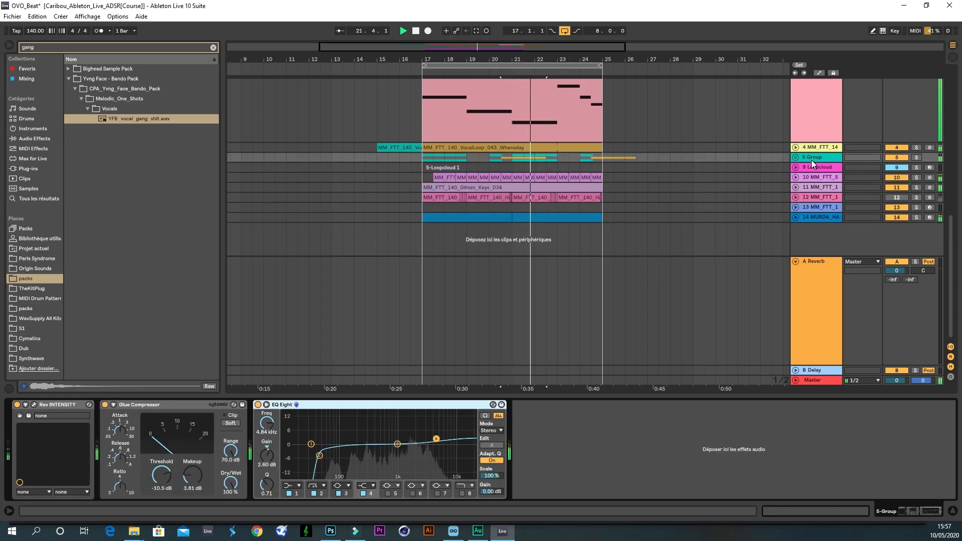
click(33, 405)
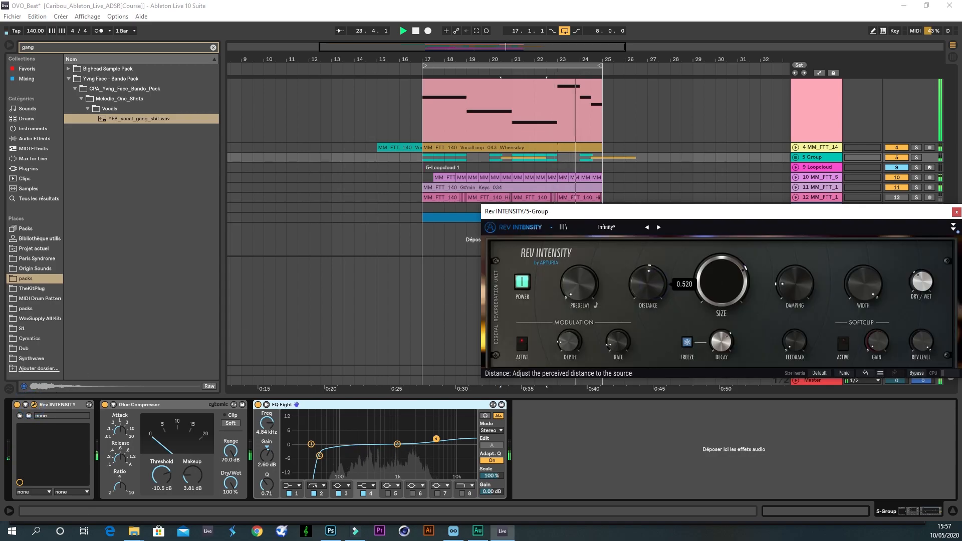
click(713, 281)
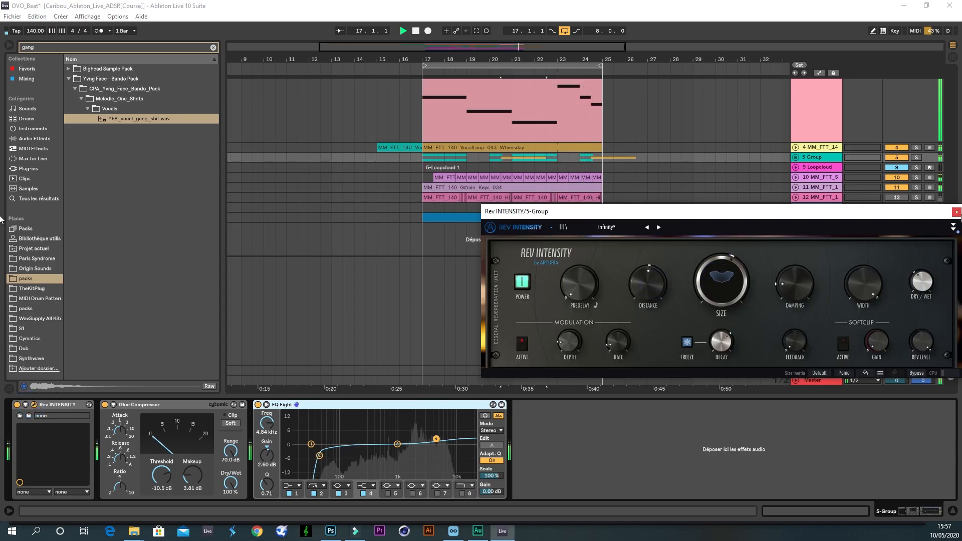
click(958, 214)
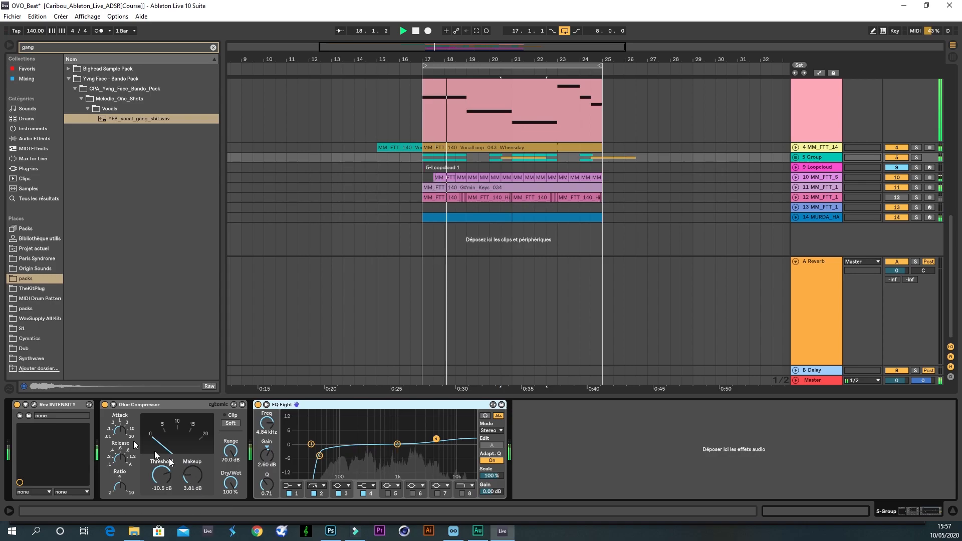
click(34, 405)
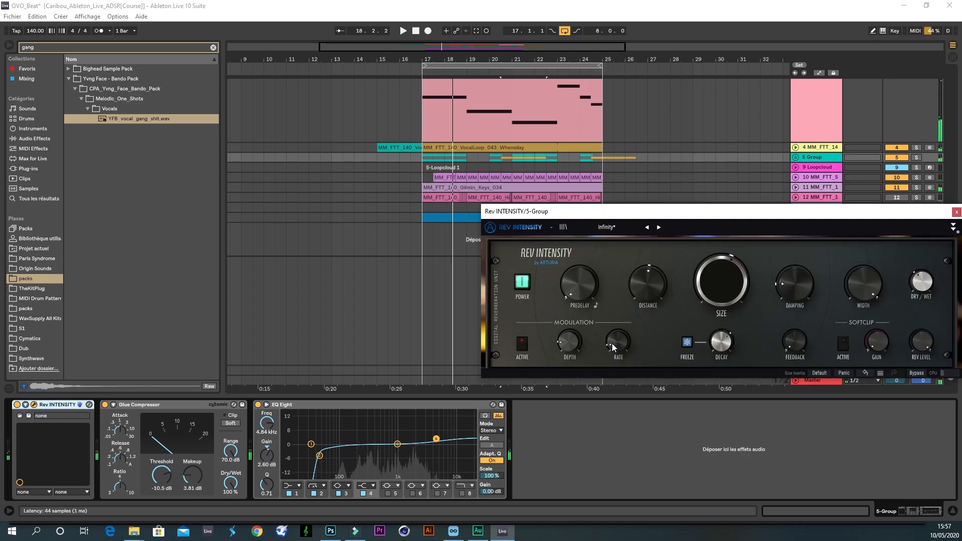
key(space)
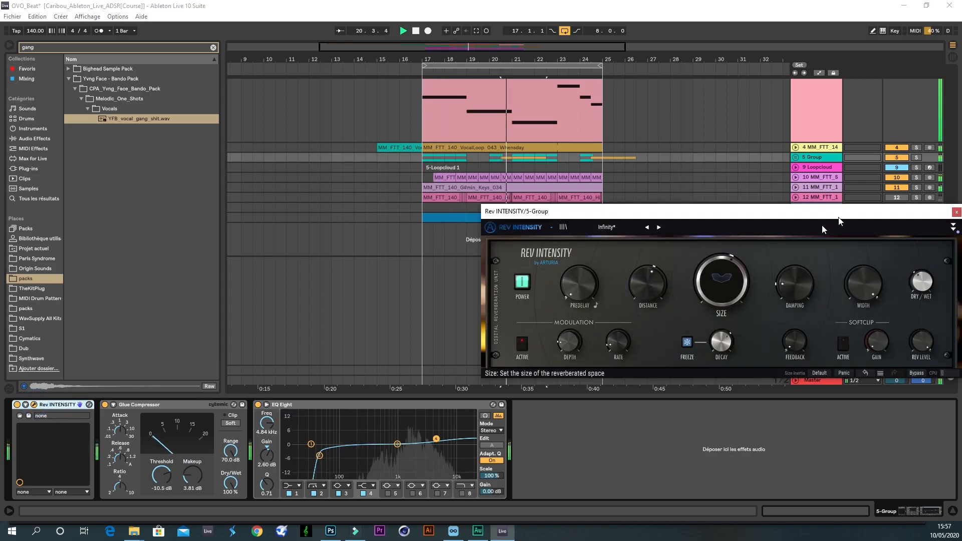
click(957, 212)
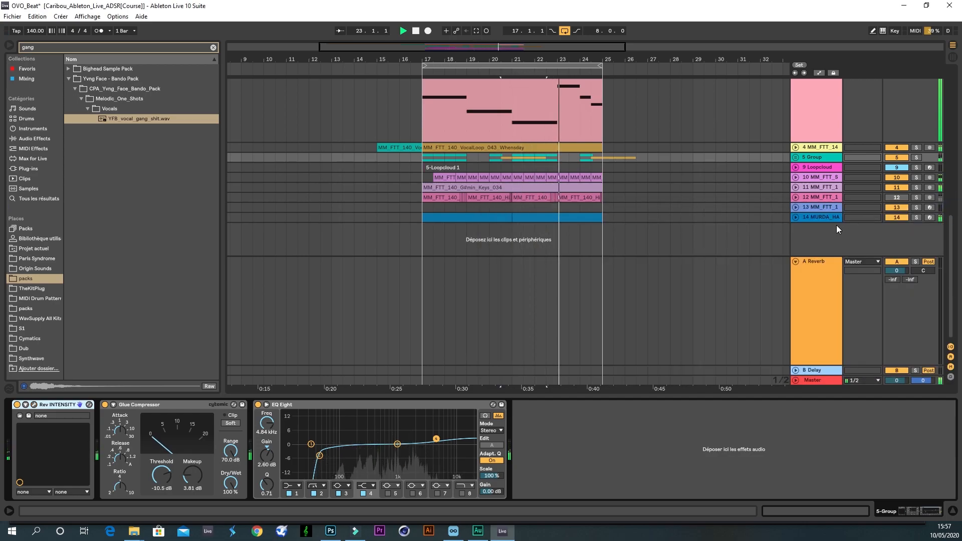
- Unfold MIDI track 14 and hide the device view to give the arrangement more room
click(796, 218)
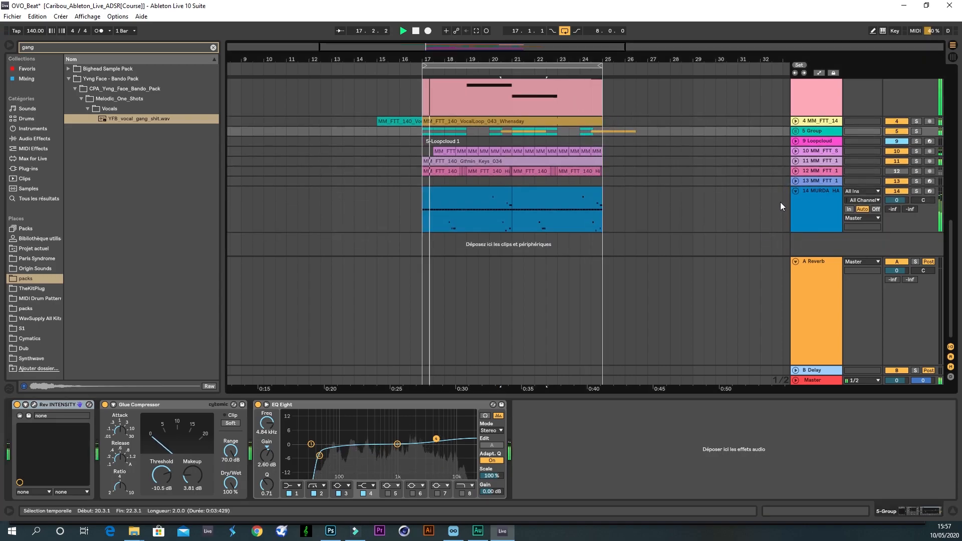
click(796, 171)
click(796, 171)
scroll(760, 213, up, 3)
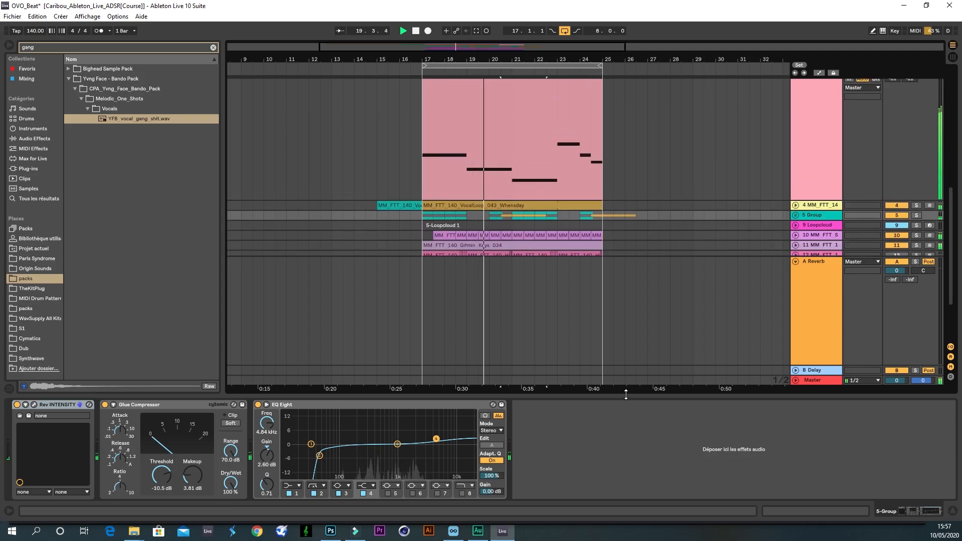
scroll(623, 393, up, 2)
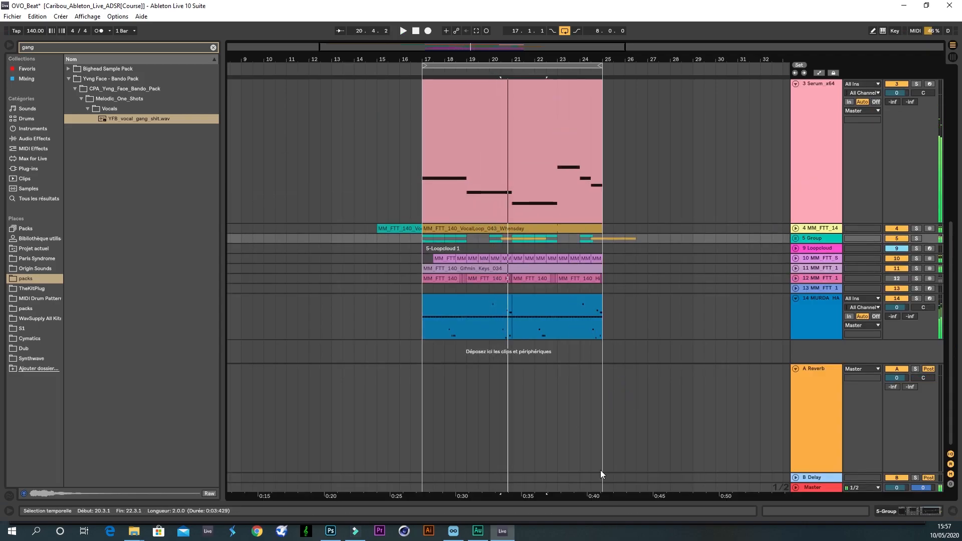
- Duplicate the eight-bar section from bar 17 to bar 25 across all tracks so it repeats from bar 25
click(603, 486)
drag(476, 5, 422, 21)
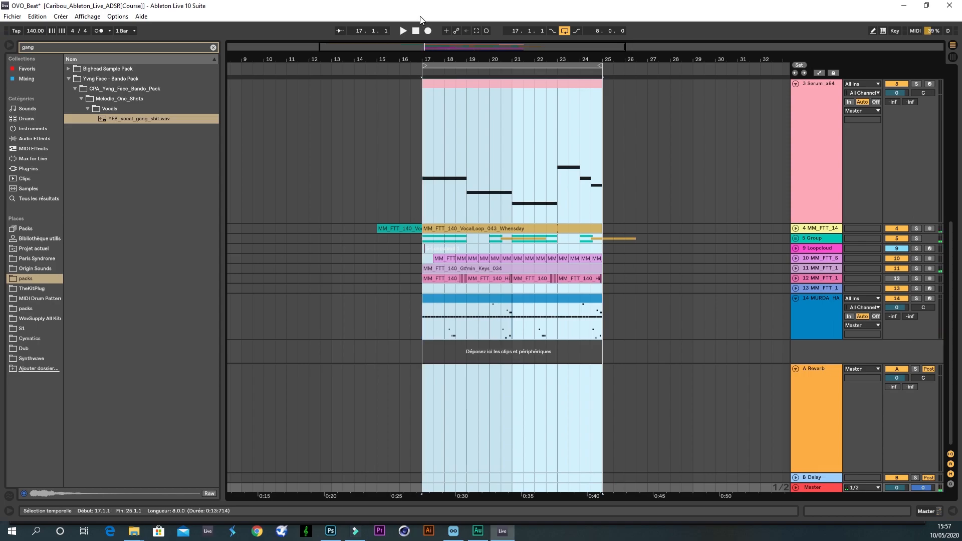
key(ctrl+d)
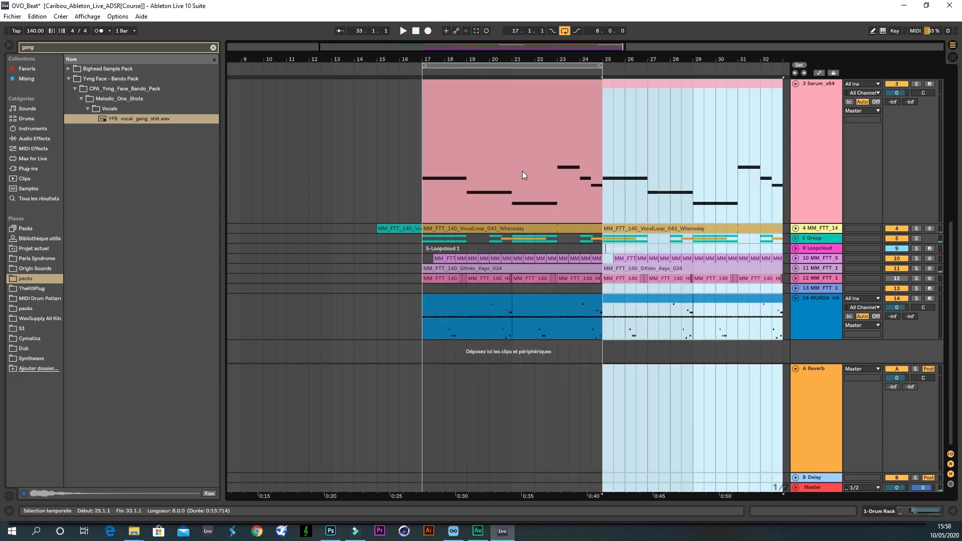
- Delete the VocalLoop_043 clip between bars 17 and 25 on track 4 and play the section from its start
click(550, 228)
key(Delete)
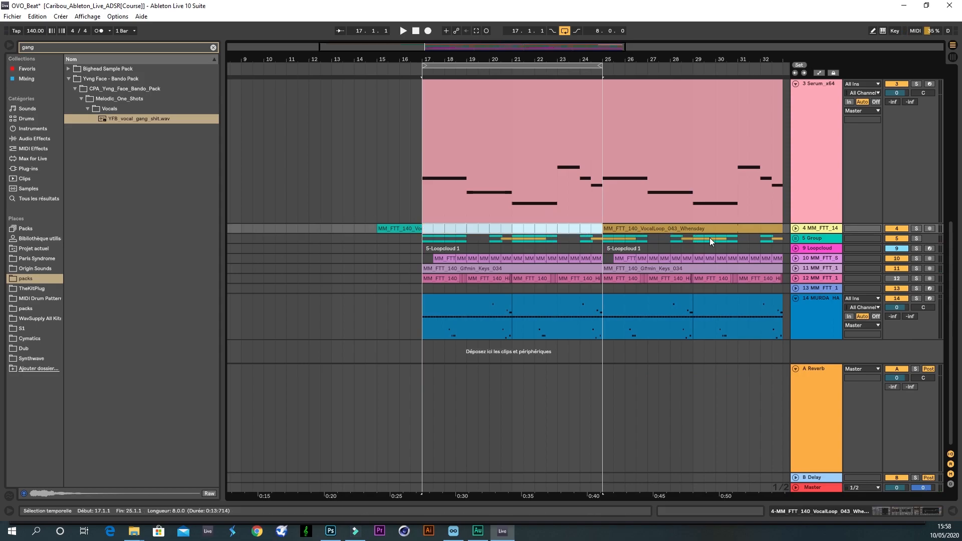
click(406, 71)
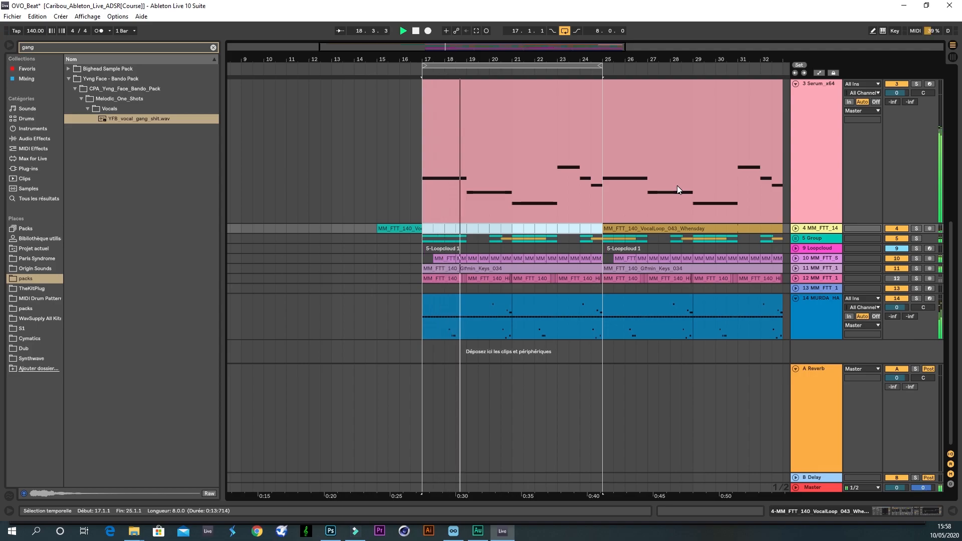
- Switch to Loopcloud to view the vocal samples of the Future Toronto Trap pack
scroll(575, 269, up, 3)
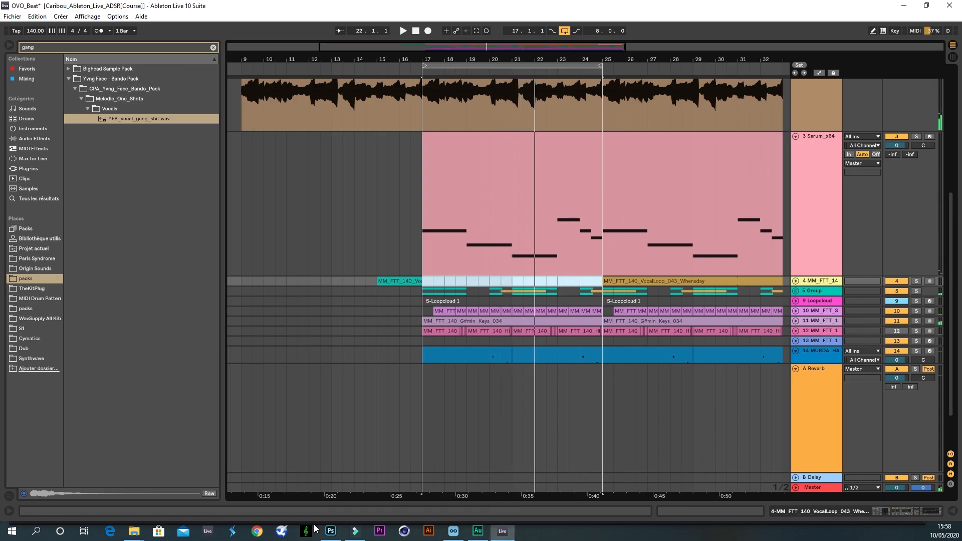
click(454, 533)
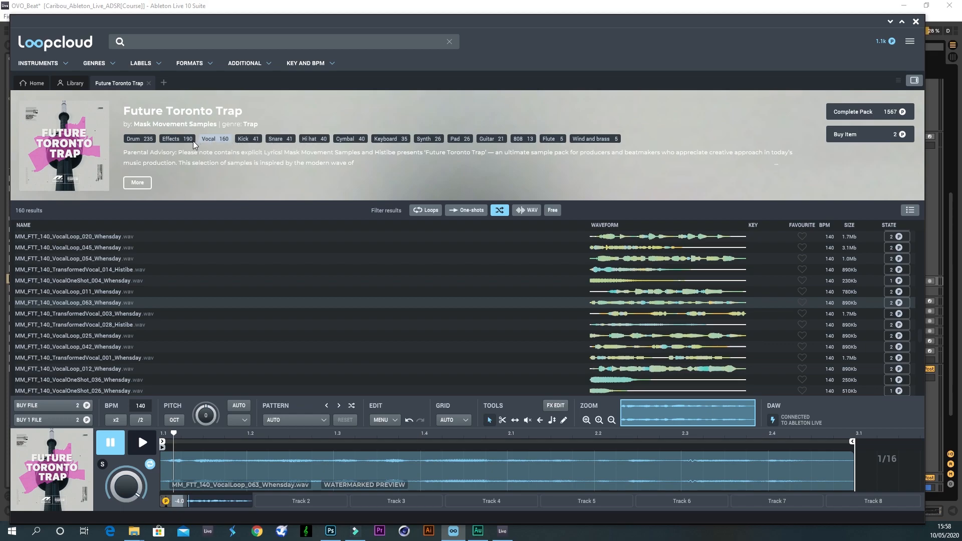
- Browse the drum samples of the Future Toronto Trap pack
click(147, 139)
scroll(142, 304, down, 5)
scroll(142, 305, down, 5)
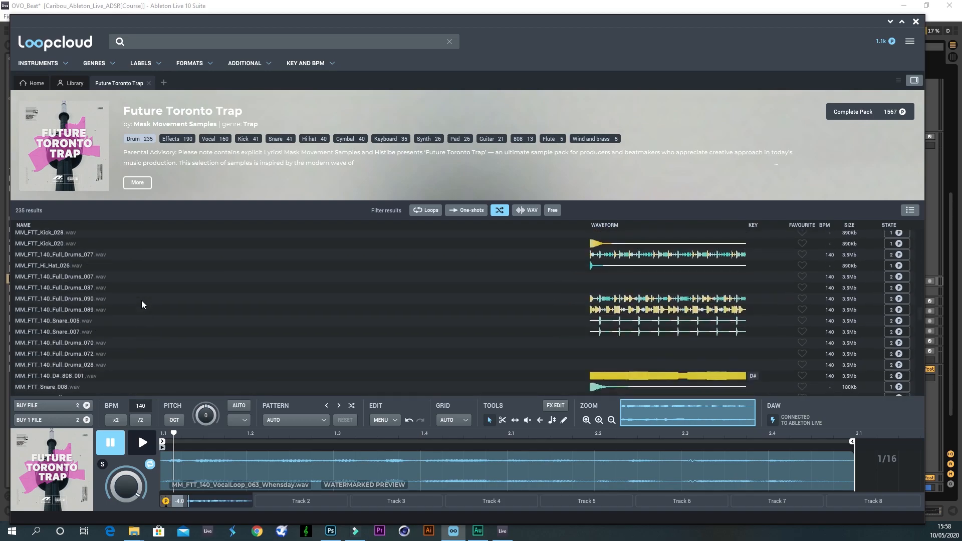
scroll(142, 305, down, 5)
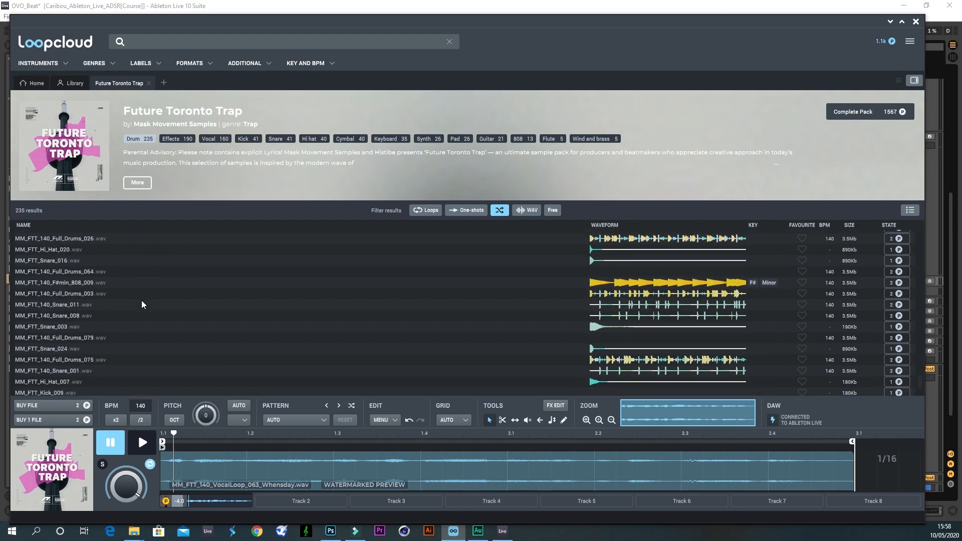
scroll(142, 305, down, 2)
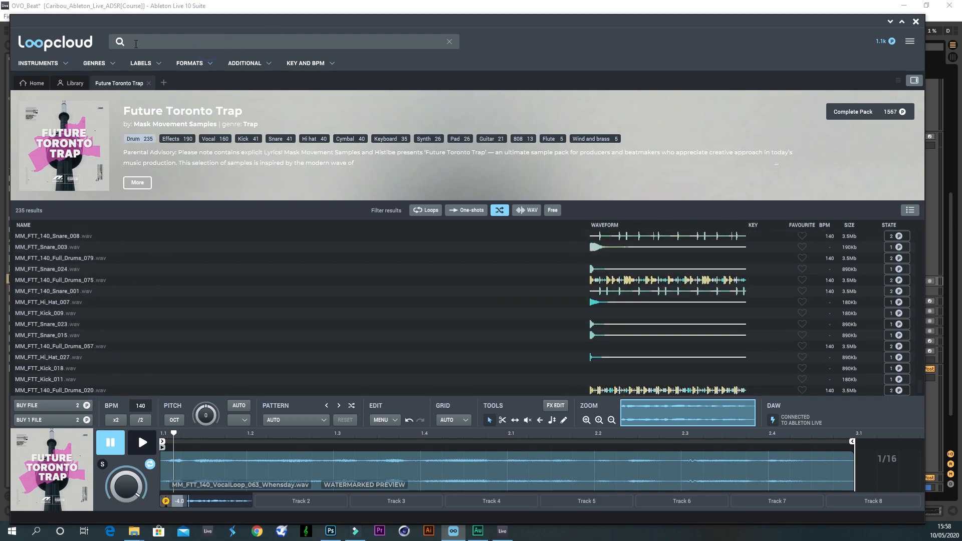
- Search Loopcloud for "ovo", for "rnb", and for "rnb" filtered by the Percussion tag
text(ovo)
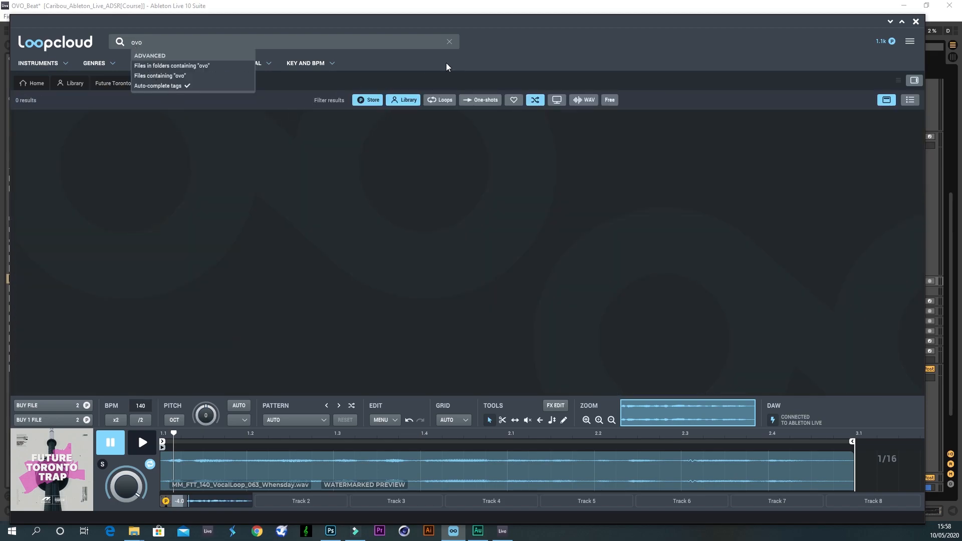
click(34, 83)
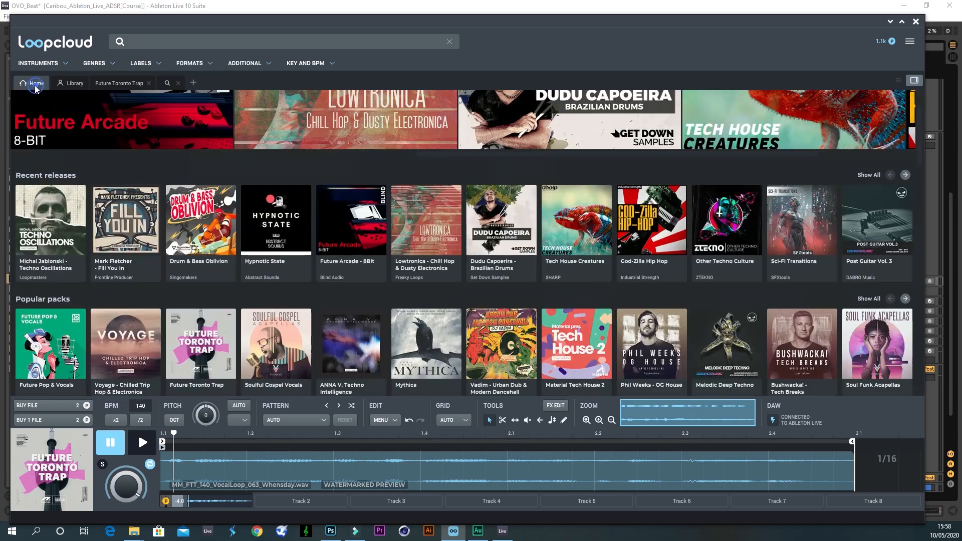
text(ovo)
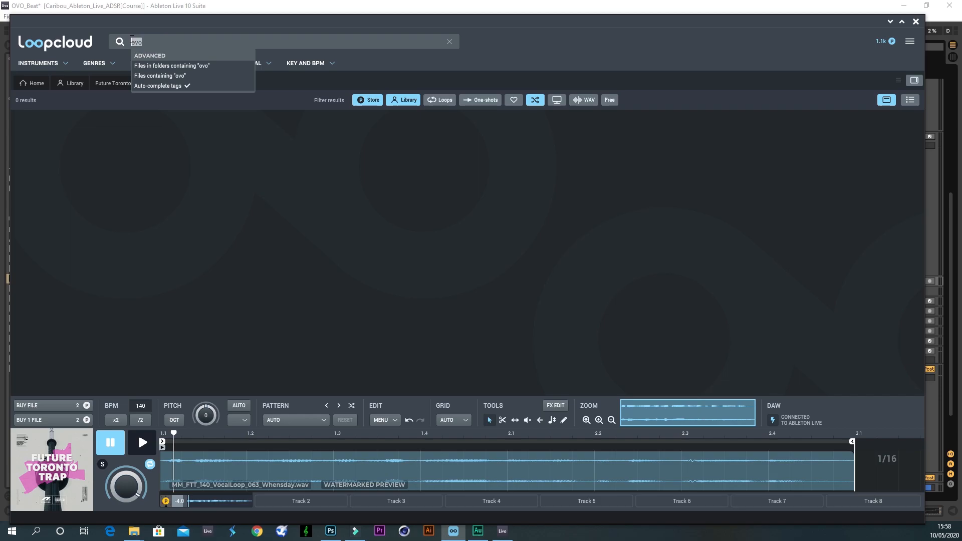
text(rnb)
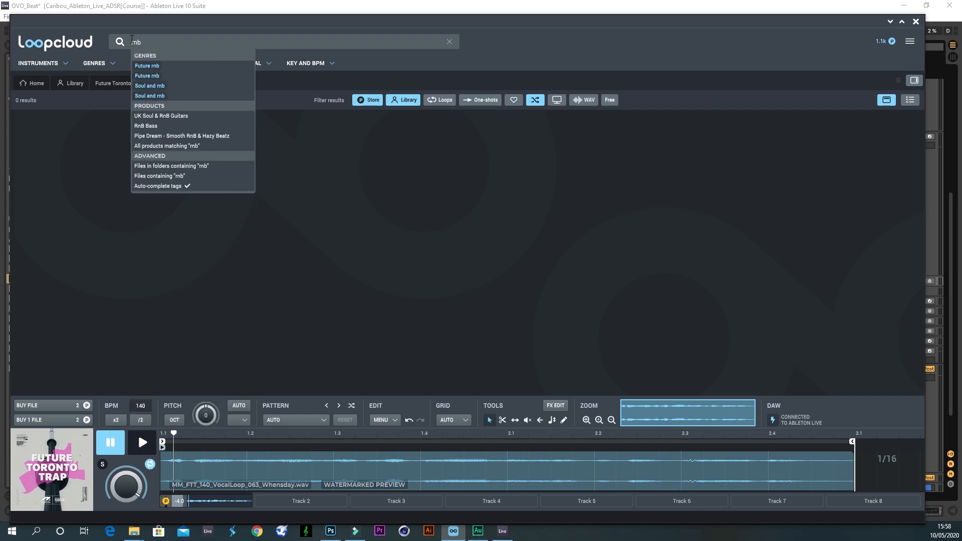
key(Return)
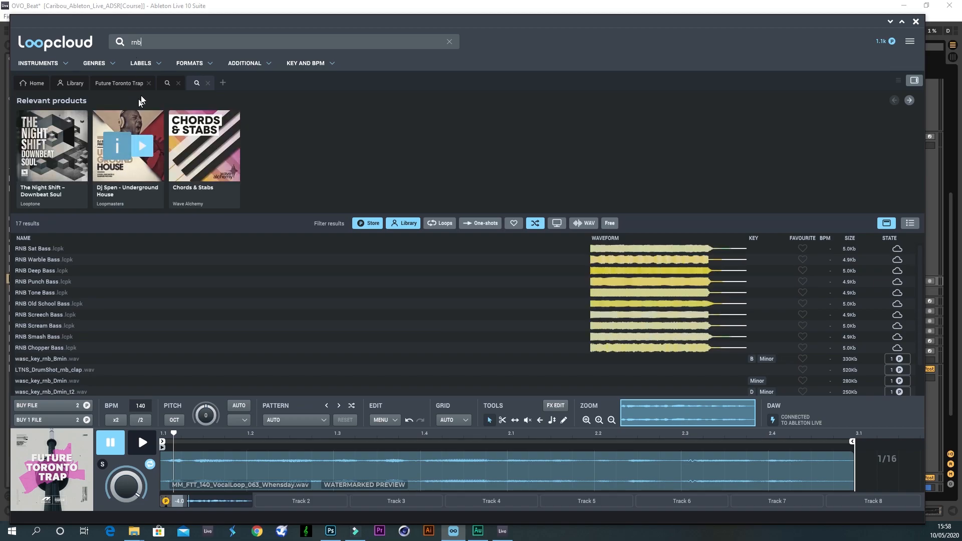
text(pe)
key(Return)
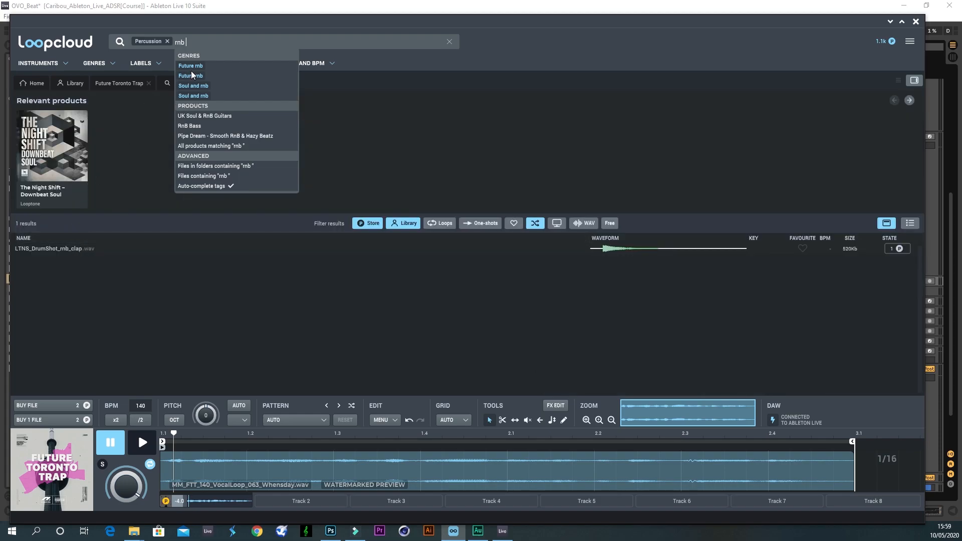
- Switch to Ableton Live, search the packs for "perc" and preview the two drum loops of the Yvng Face - Bando Pack
click(503, 531)
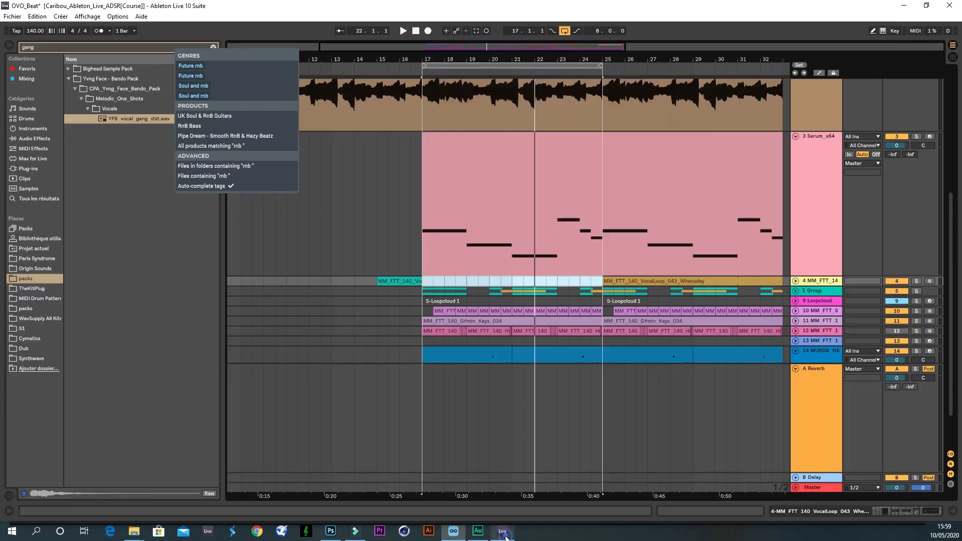
click(214, 47)
text(perc)
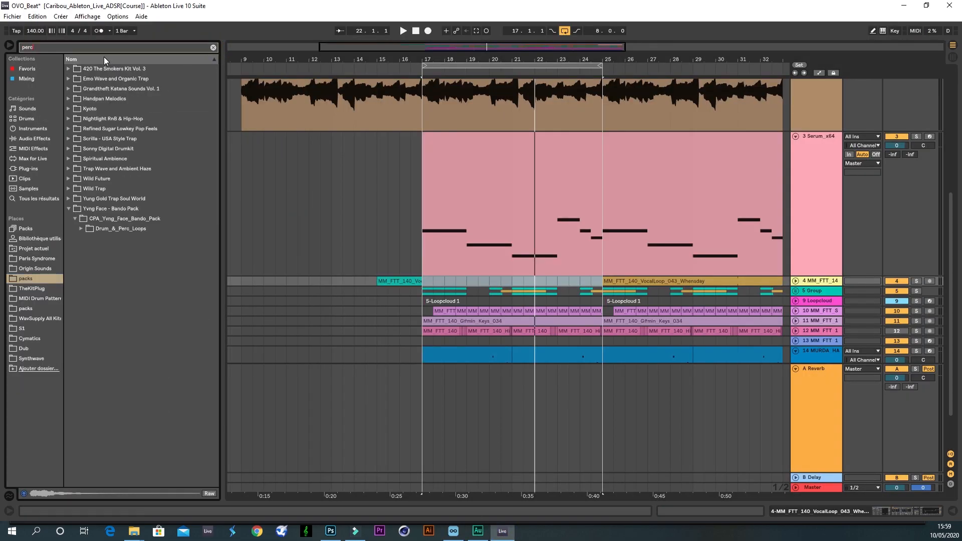
click(82, 229)
click(88, 240)
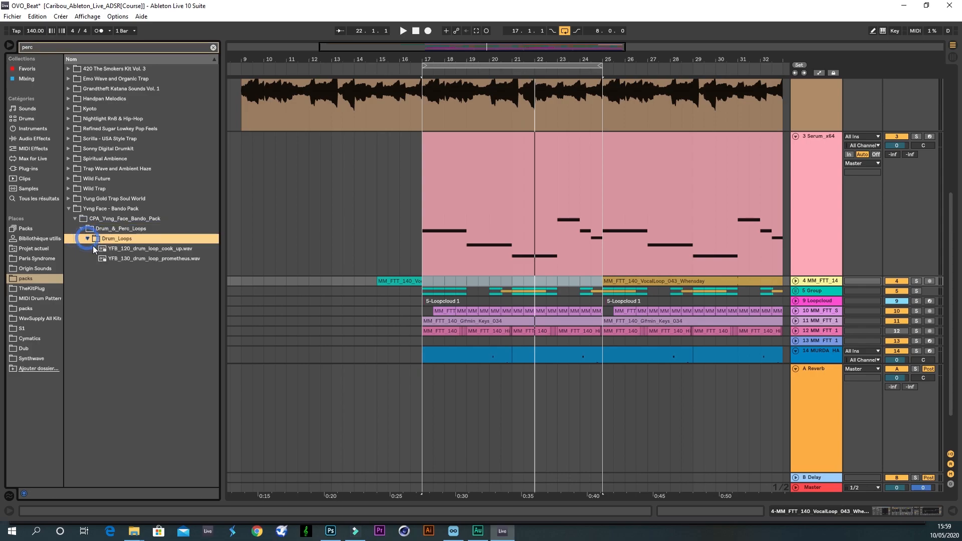
click(104, 247)
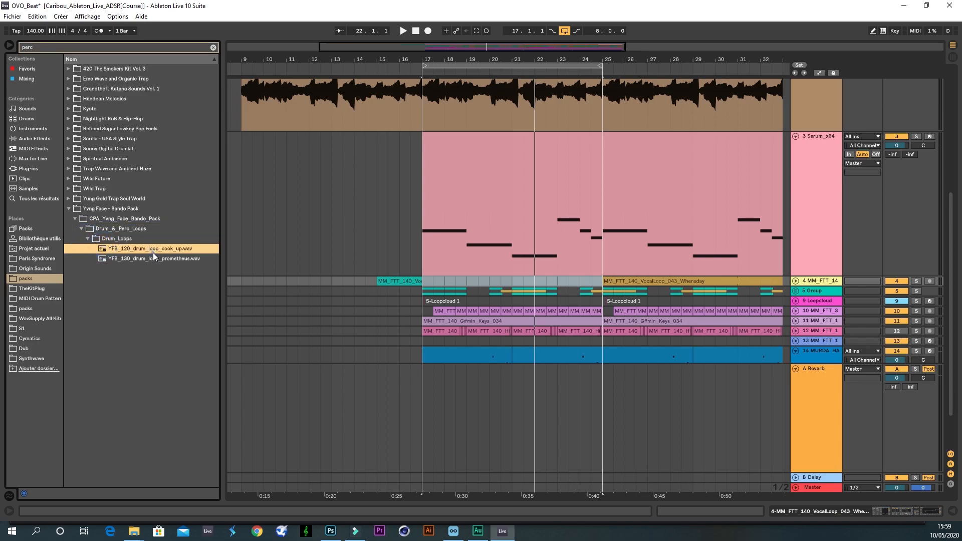
click(140, 260)
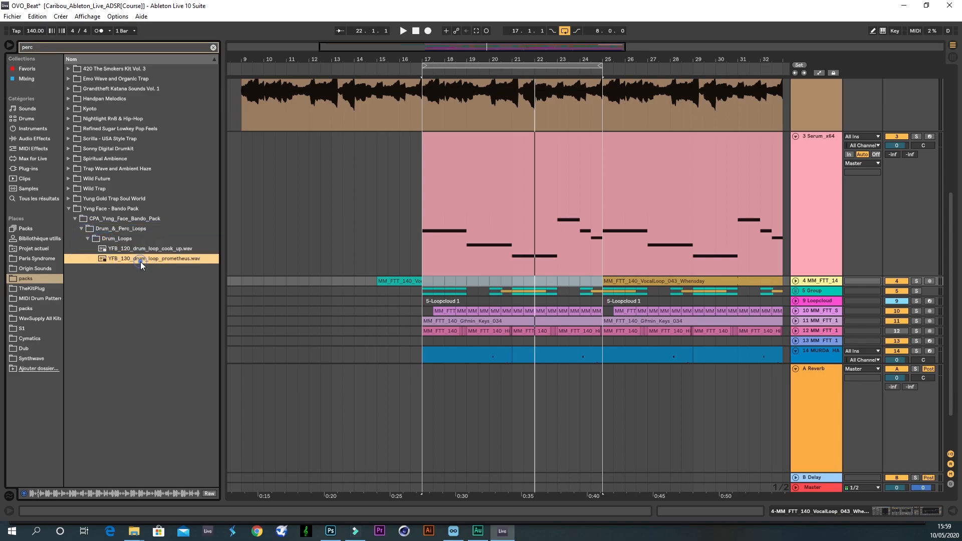
- Open the Wild Trap pack's Claps___Snaps folder and preview CHW_Clap_Lumber.wav
click(68, 188)
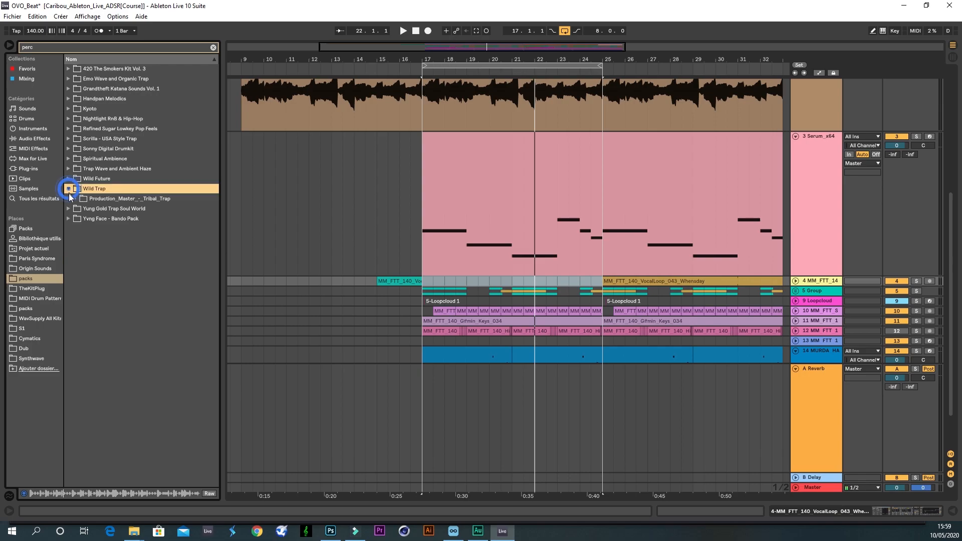
click(75, 198)
click(82, 209)
click(87, 219)
click(93, 229)
click(111, 239)
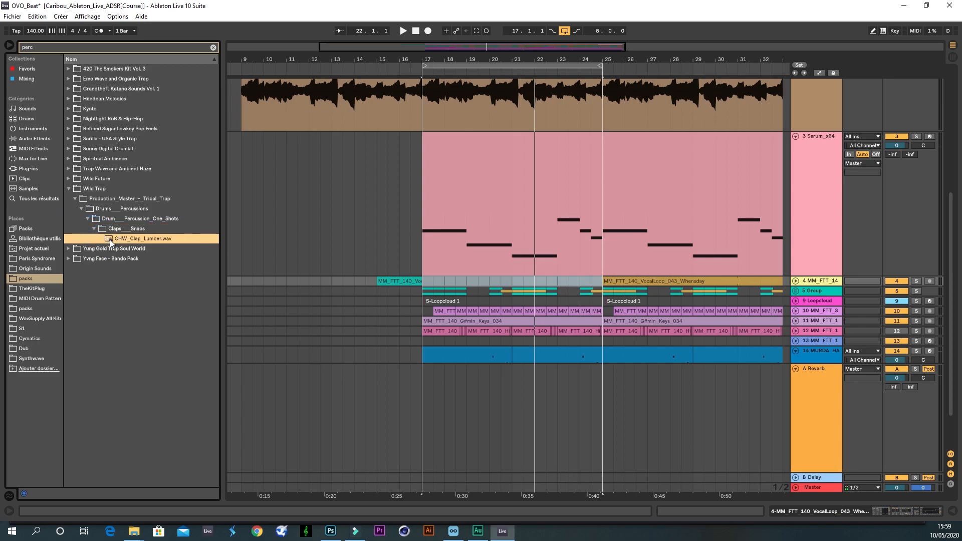
key(space)
- Add a MIDI track and an audio track below track 14 and place CHW_Clap_Lumber.wav on the audio track at bar 16
click(817, 353)
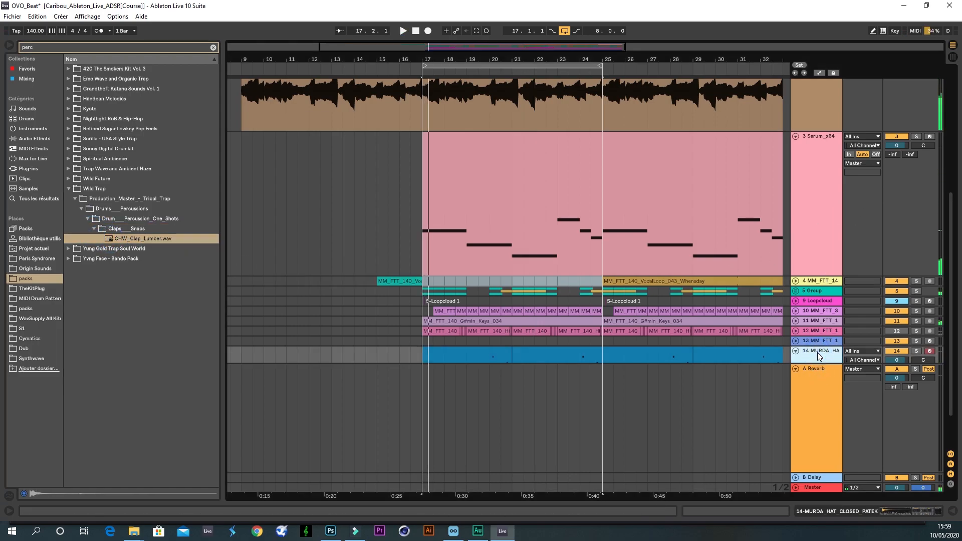
key(ctrl+t)
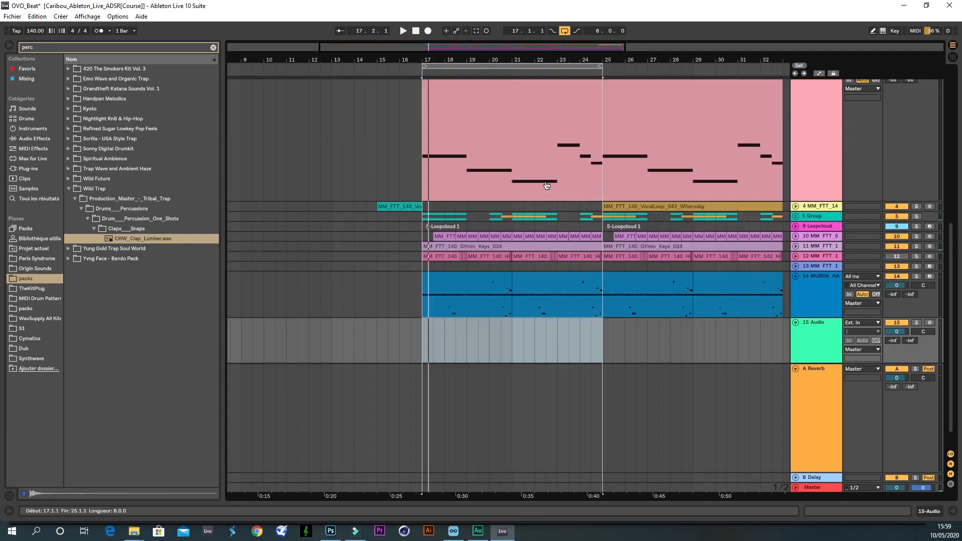
key(ctrl+shift+t)
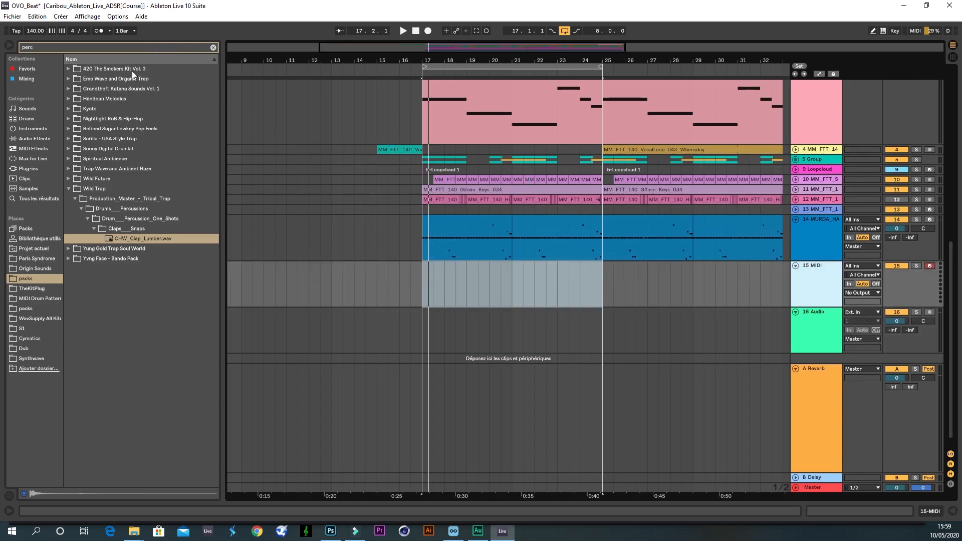
drag(152, 240, 399, 326)
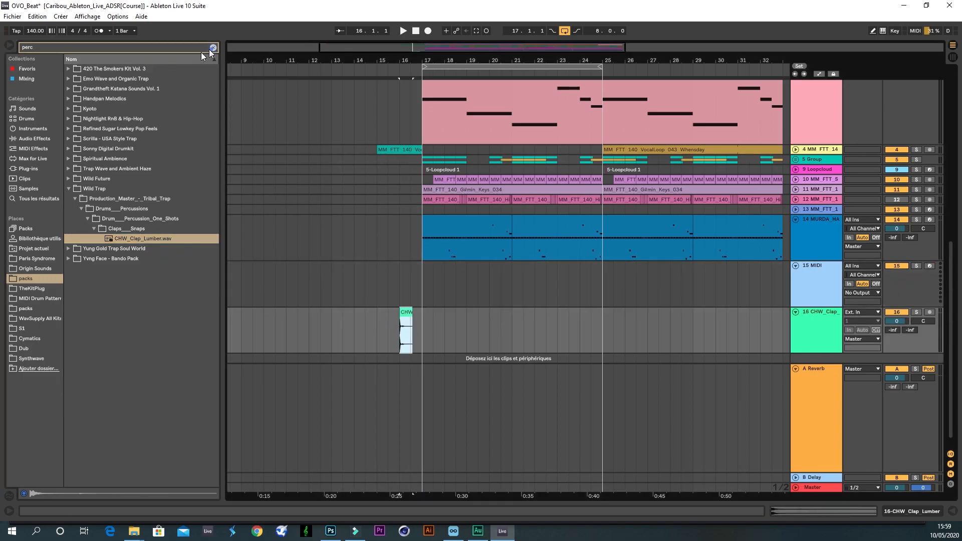
- Load a Drum Rack on MIDI track 15 and assign the CHW_Clap_Lumber sample to its C1 pad
click(212, 48)
click(30, 129)
click(110, 91)
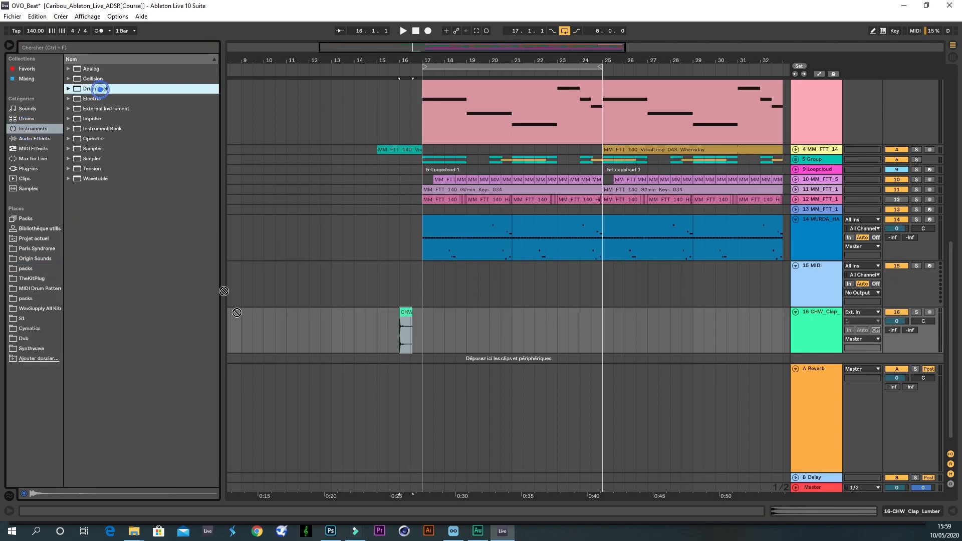
scroll(714, 363, down, 1)
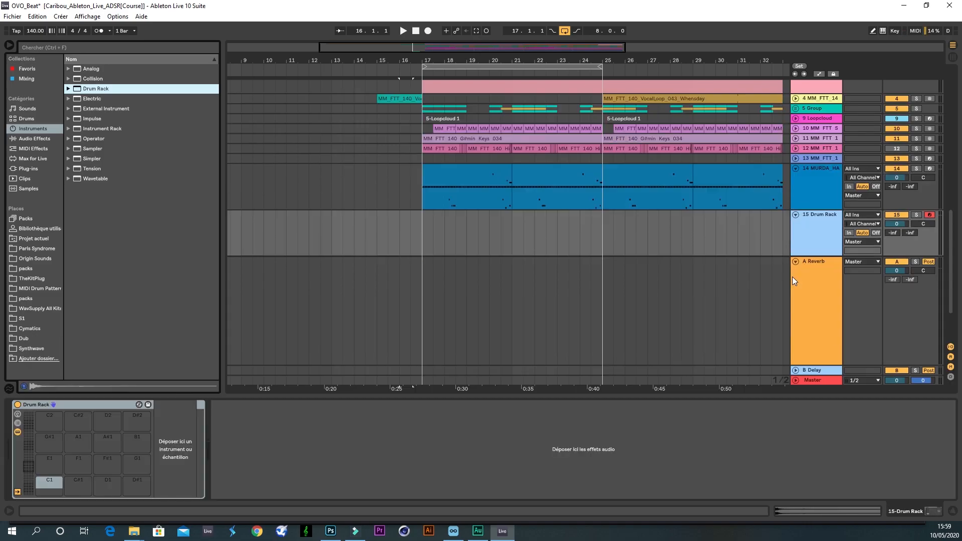
scroll(636, 227, down, 3)
drag(406, 194, 50, 493)
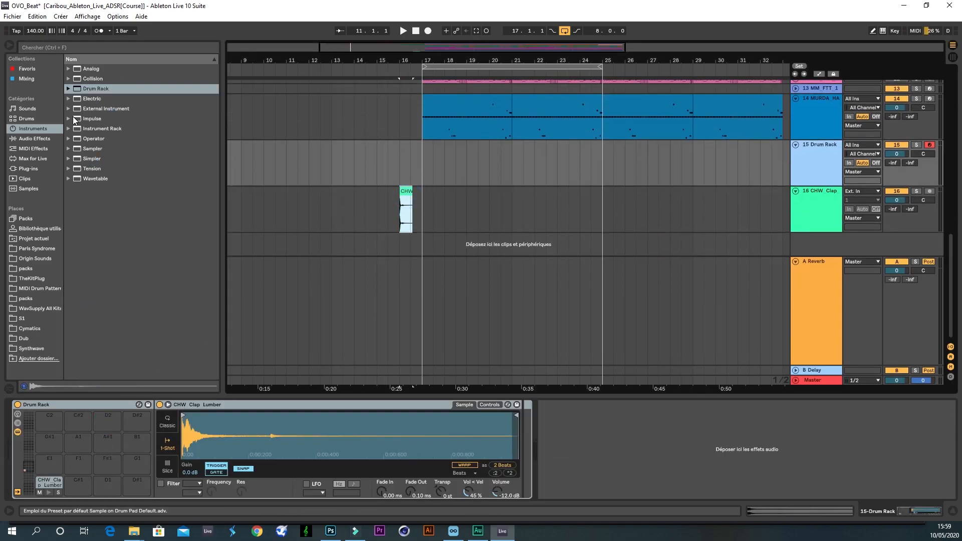
- Add EQ Eight after the Drum Rack, cut the lows and the highs from 2.55 kHz, and set track 16's reverb send to -29.0 dB
click(34, 138)
drag(92, 192, 648, 456)
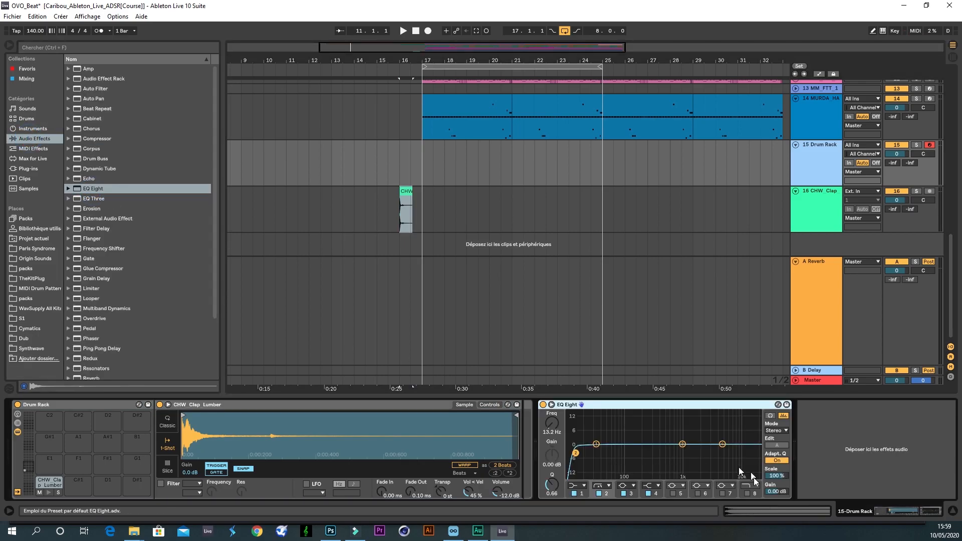
drag(576, 453, 605, 456)
click(626, 485)
click(624, 478)
drag(682, 452, 707, 443)
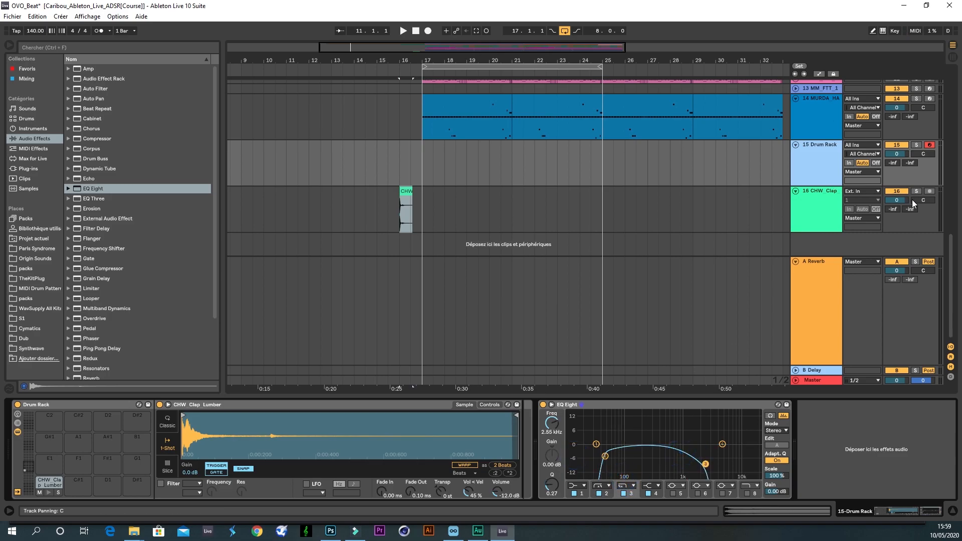
drag(896, 210, 896, 198)
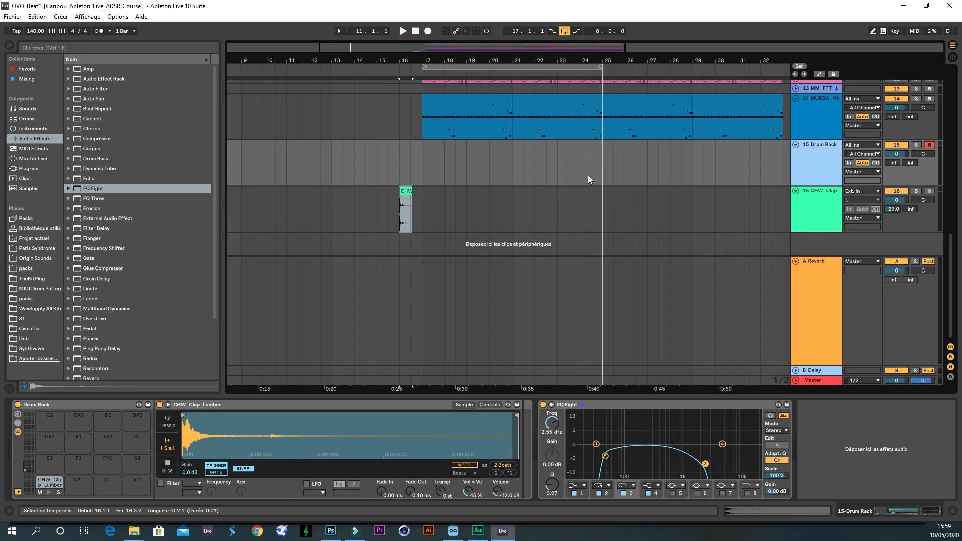
- Create a four-bar MIDI clip on the Drum Rack track from bar 17 to 21, shorten the loop to match and start playback
drag(513, 170, 419, 162)
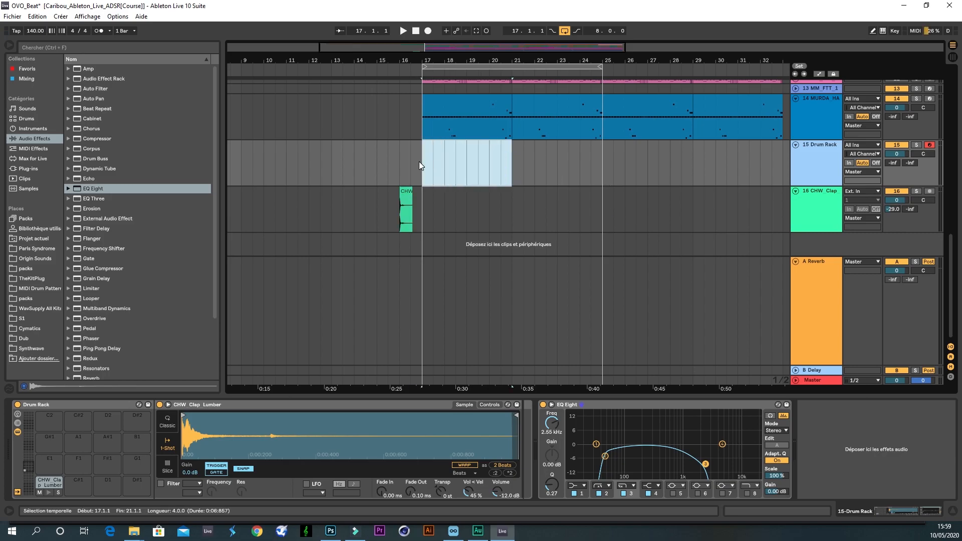
key(ctrl+shift+m)
drag(599, 66, 511, 66)
key(space)
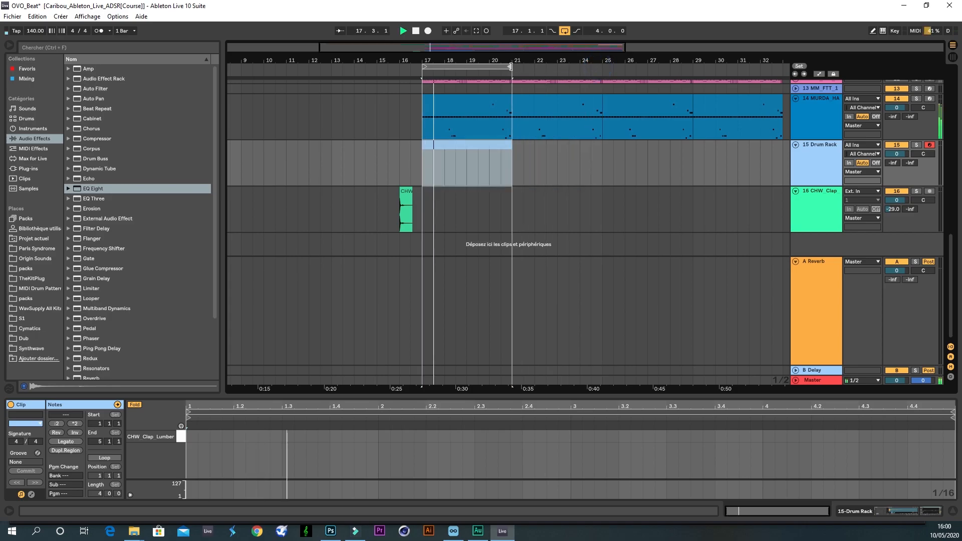
- Enter clap notes at 1.3.3 and 2.2.3 in the clip and remove the trial note early in bar 2
double_click(312, 437)
double_click(396, 436)
double_click(456, 437)
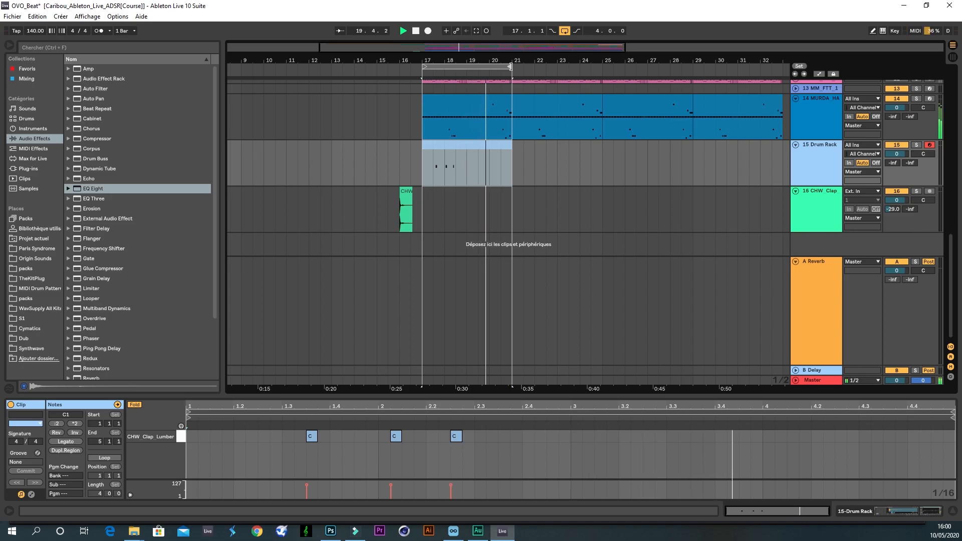
double_click(396, 437)
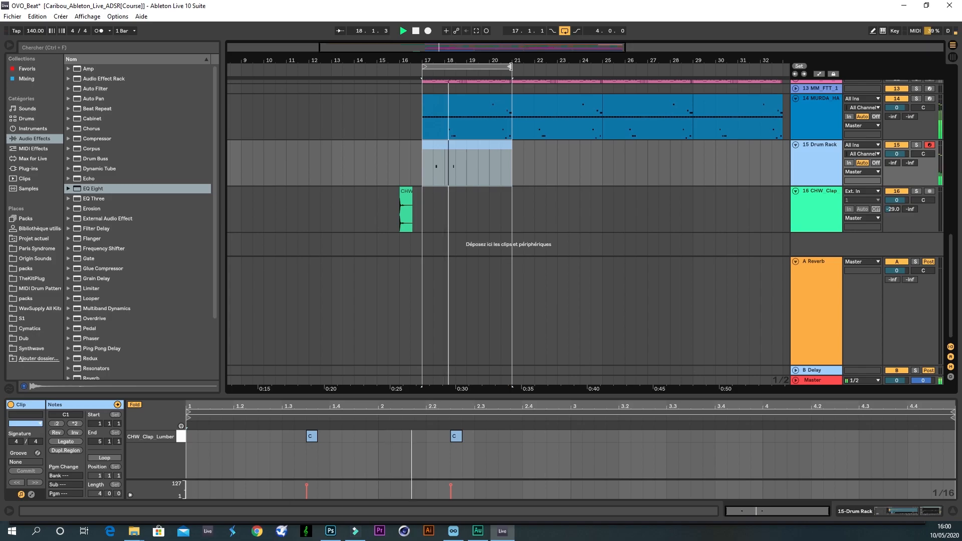
- Try extra clap notes in the second half of bar 2, keep only the one at 2.3.3, and stop playback
double_click(516, 437)
double_click(541, 437)
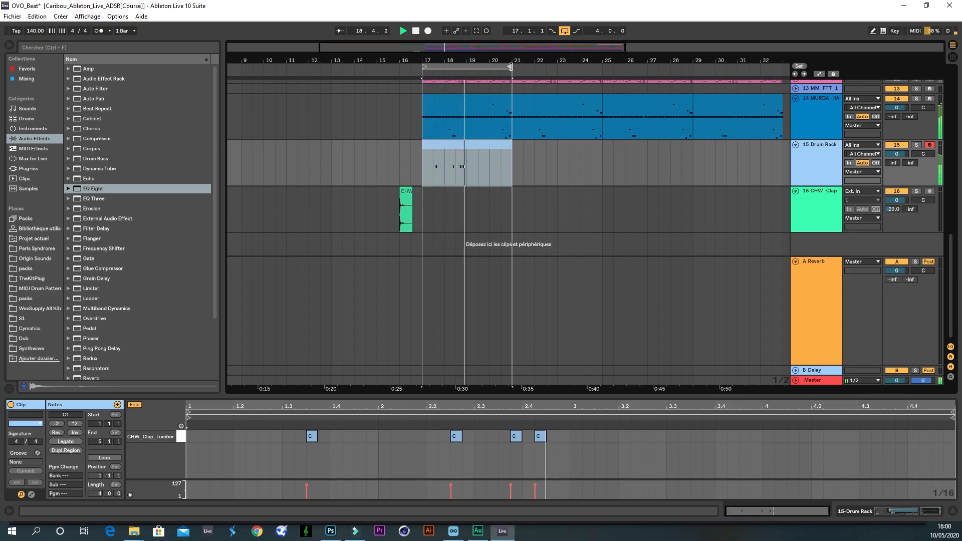
key(ctrl+z)
key(ctrl+z)
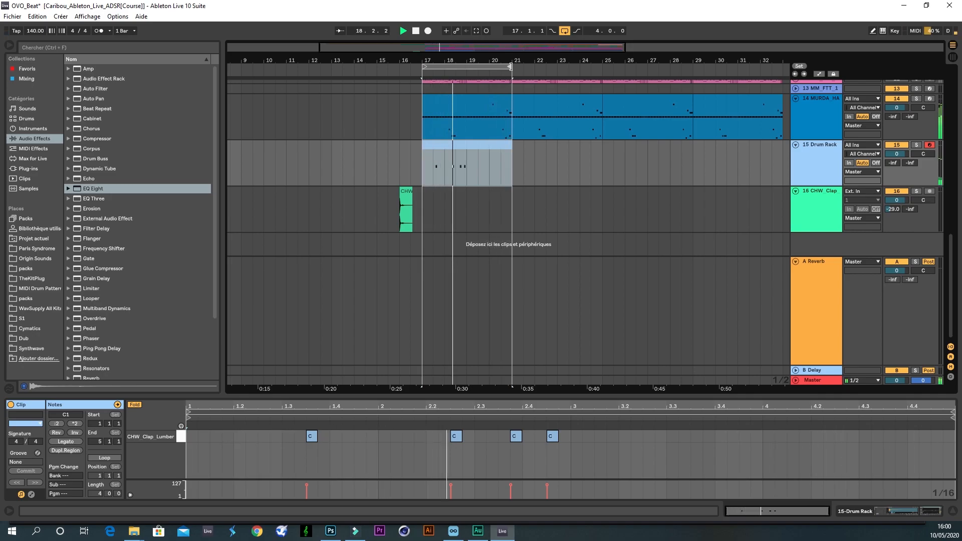
key(ctrl+z)
key(ctrl+z)
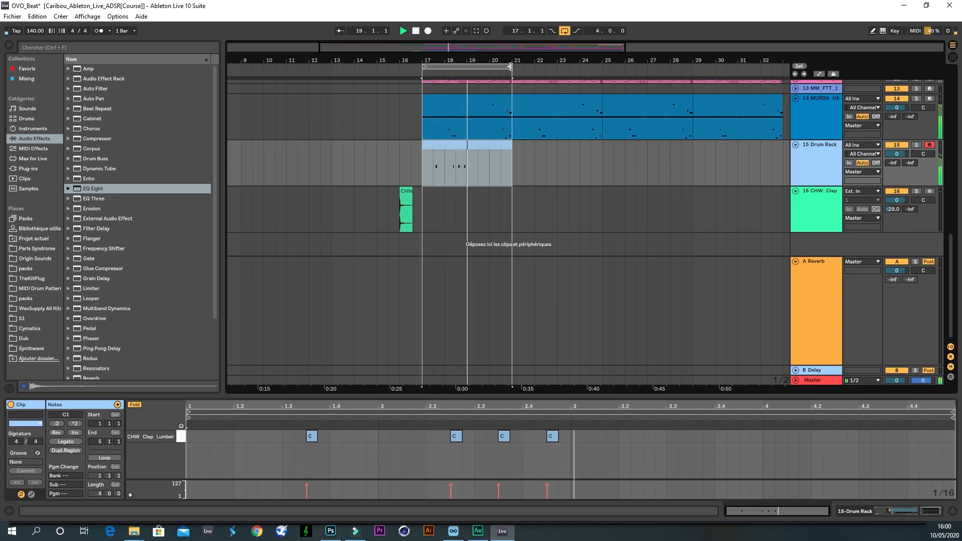
key(ctrl+z)
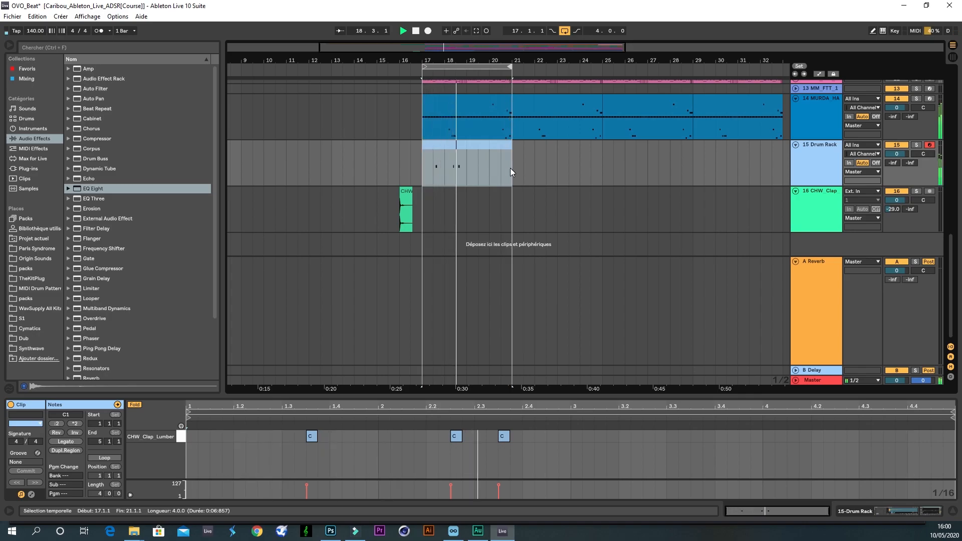
key(space)
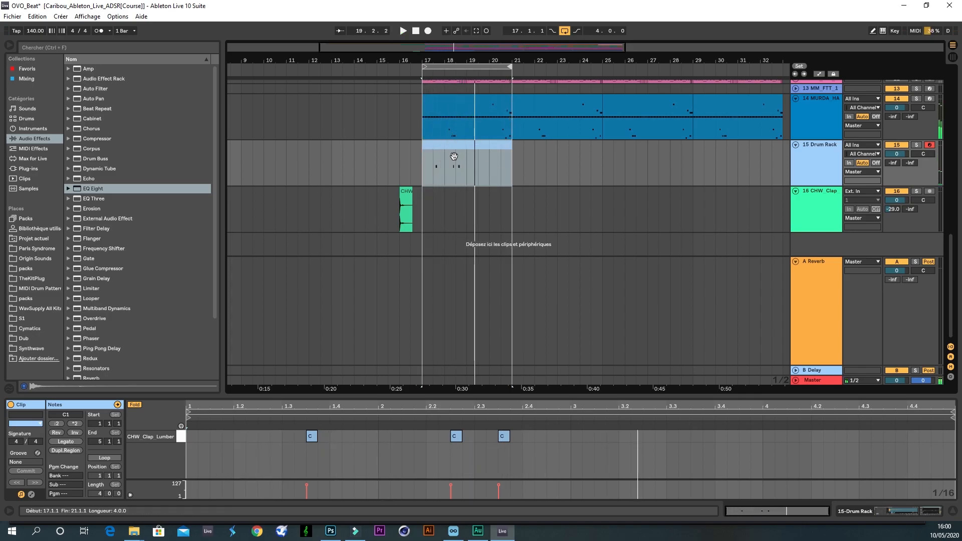
- Add a Reverb after EQ Eight on the Drum Rack track and lower its Dry/Wet mix during playback
click(871, 515)
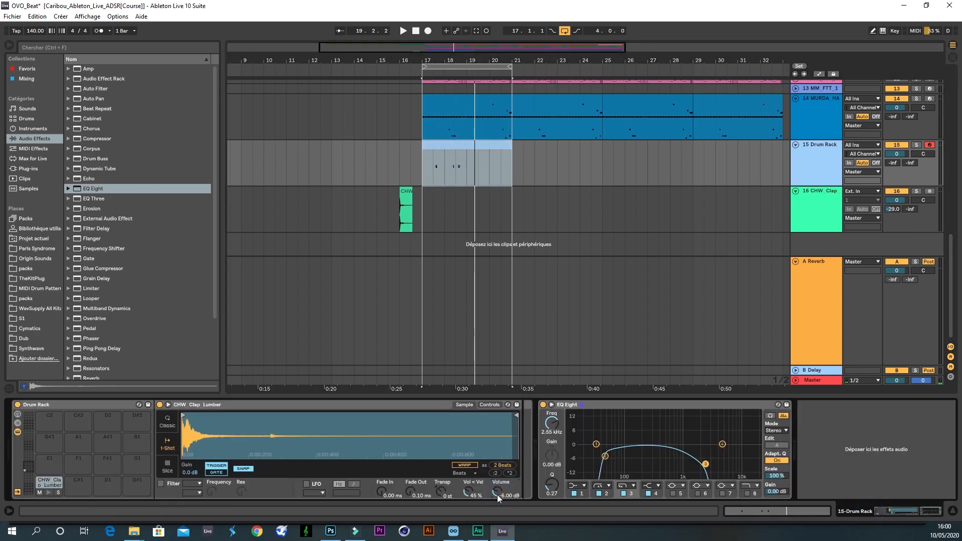
key(space)
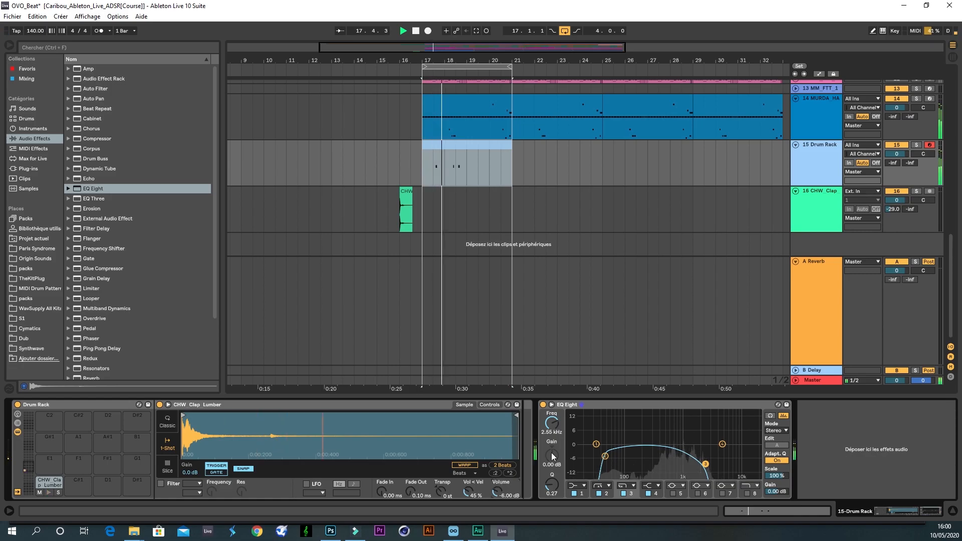
scroll(122, 299, down, 3)
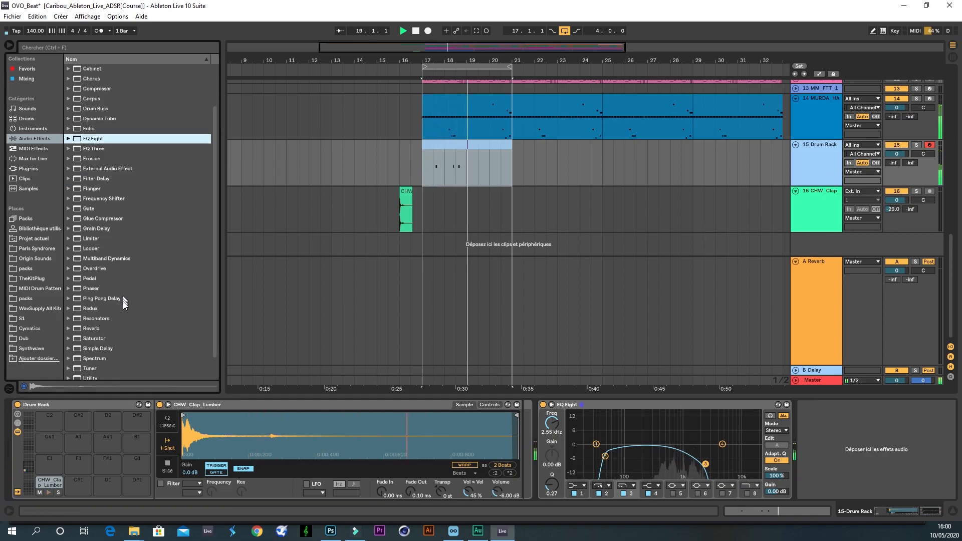
drag(91, 328, 803, 473)
drag(938, 485, 938, 489)
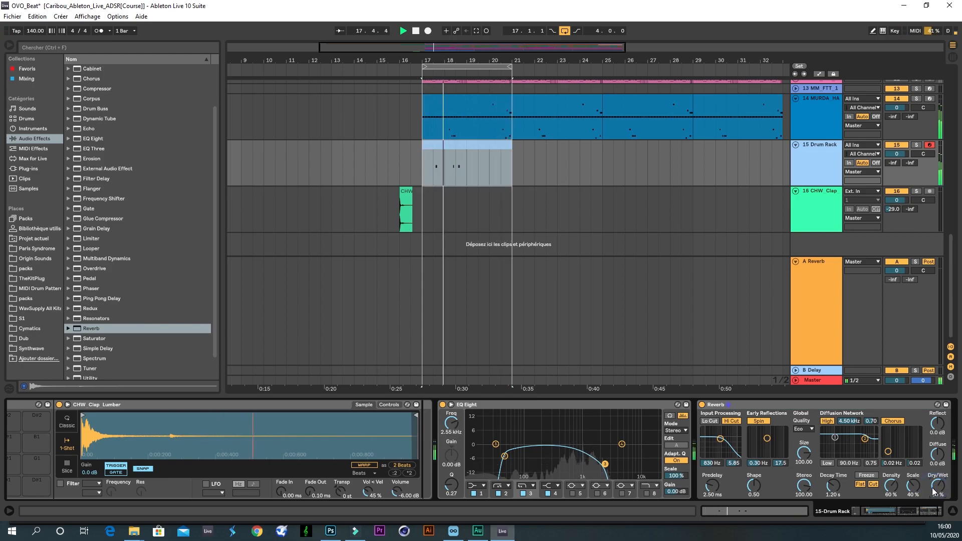
double_click(774, 398)
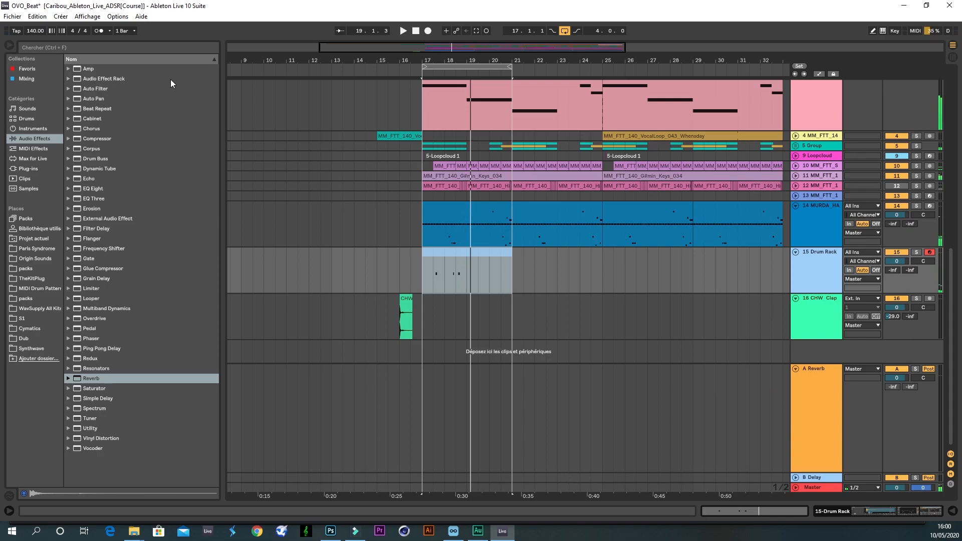
- Search the packs folder for "shaker" and audition ah2_drum_120_caribou_shakers.wav in the Ambient House 2 drum loops
click(113, 42)
text(shaker)
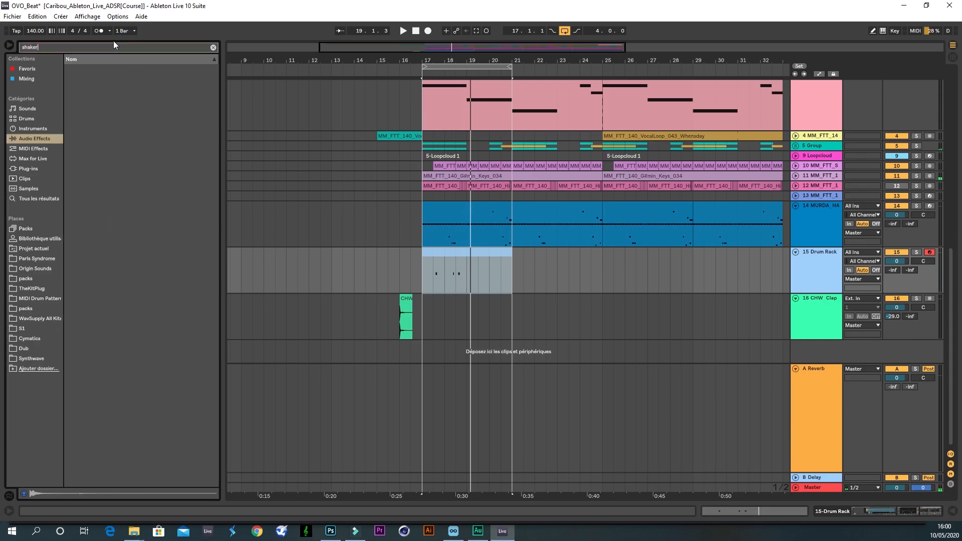
click(24, 308)
click(101, 119)
click(73, 118)
click(80, 129)
click(97, 138)
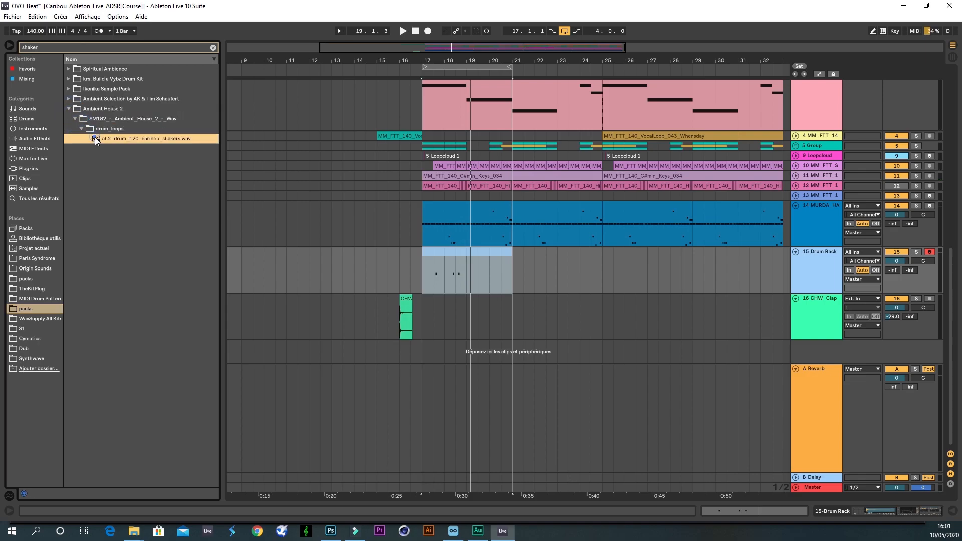
- Audition Shakers_005.wav and the Ikonika snare shaker loop among the search results, and return to Shakers_005.wav
click(68, 98)
click(75, 109)
click(82, 118)
click(97, 129)
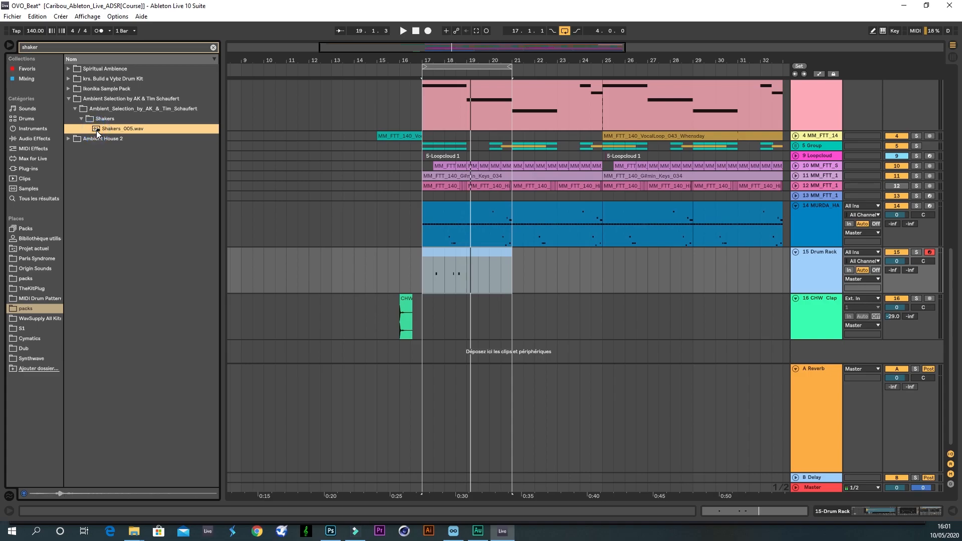
click(69, 89)
click(75, 99)
click(81, 108)
click(87, 119)
click(106, 130)
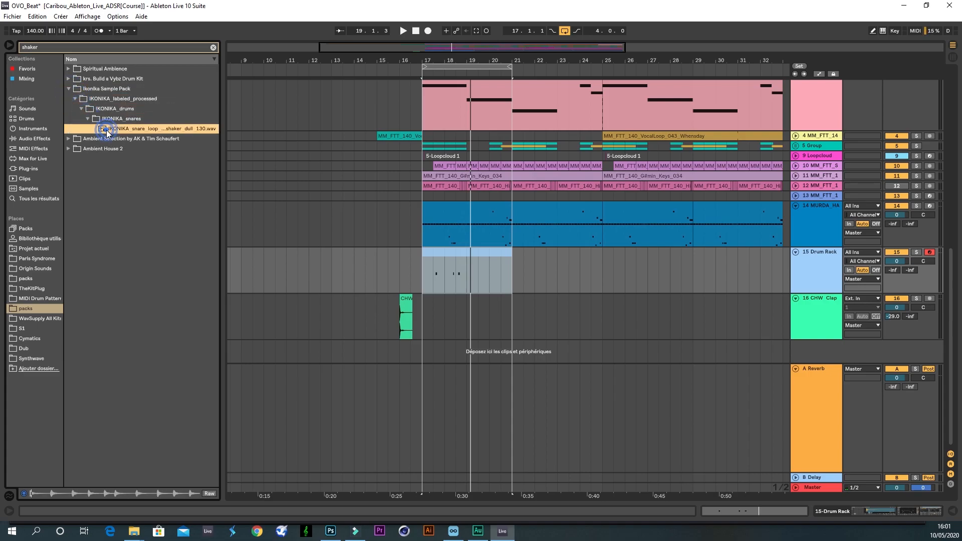
click(72, 139)
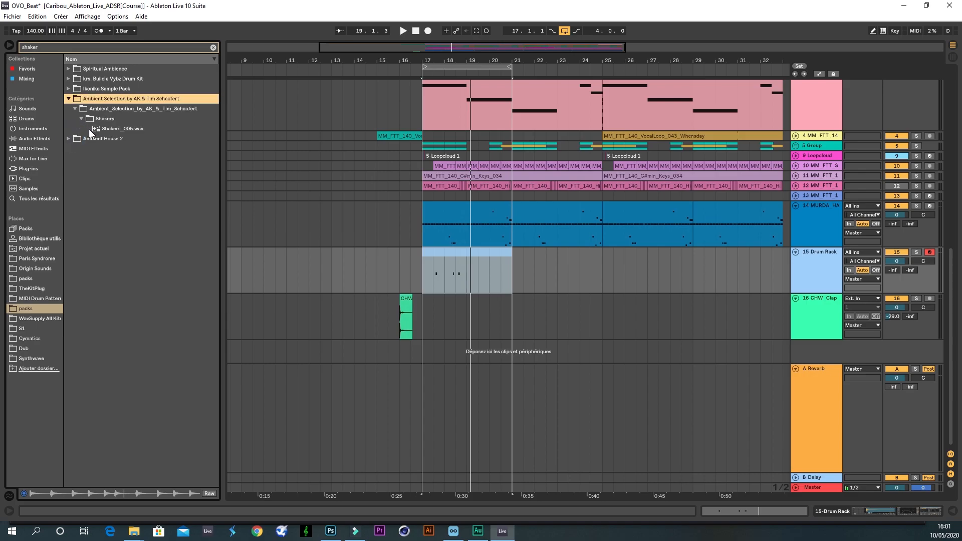
click(87, 129)
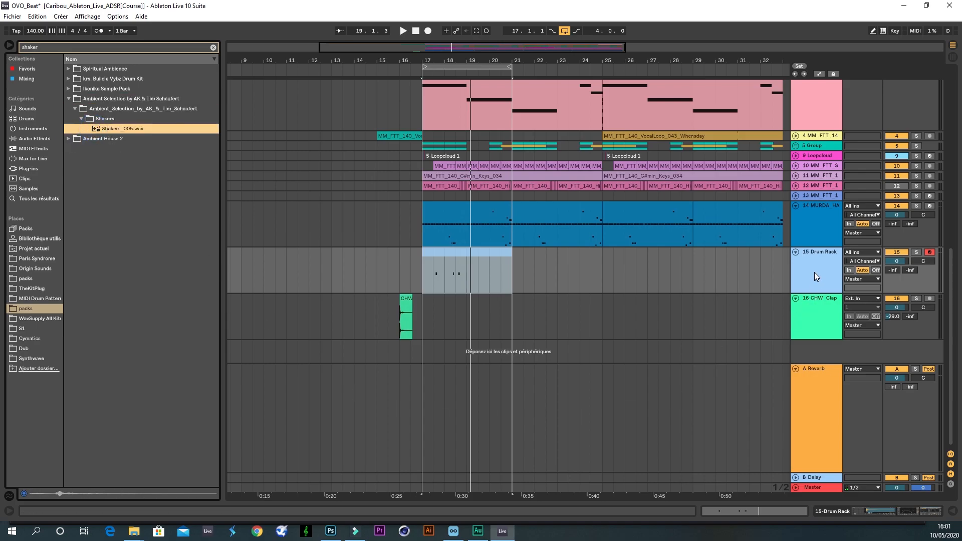
- Load Shakers_005.wav onto the Drum Rack's C#1 pad beside the clap and trim the sample start to its transient
double_click(817, 258)
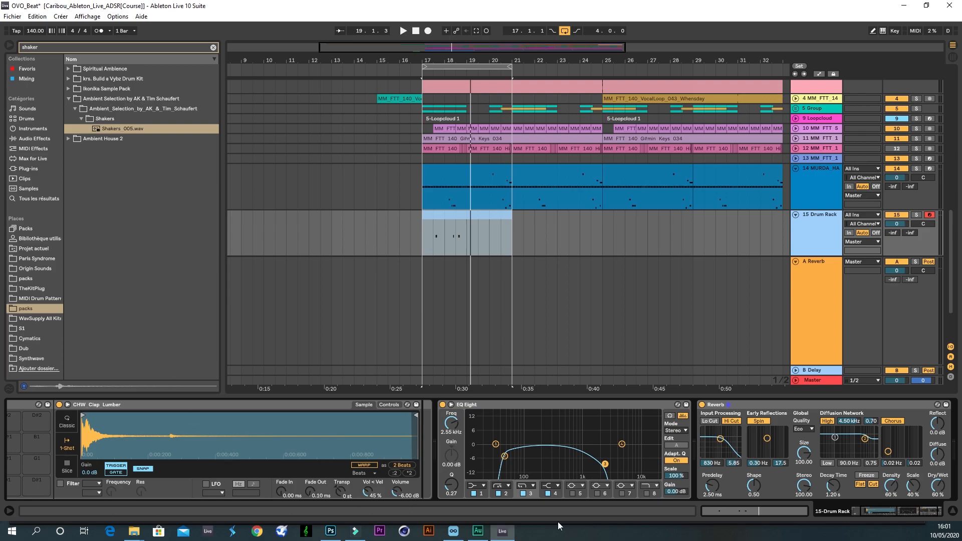
drag(870, 504, 849, 507)
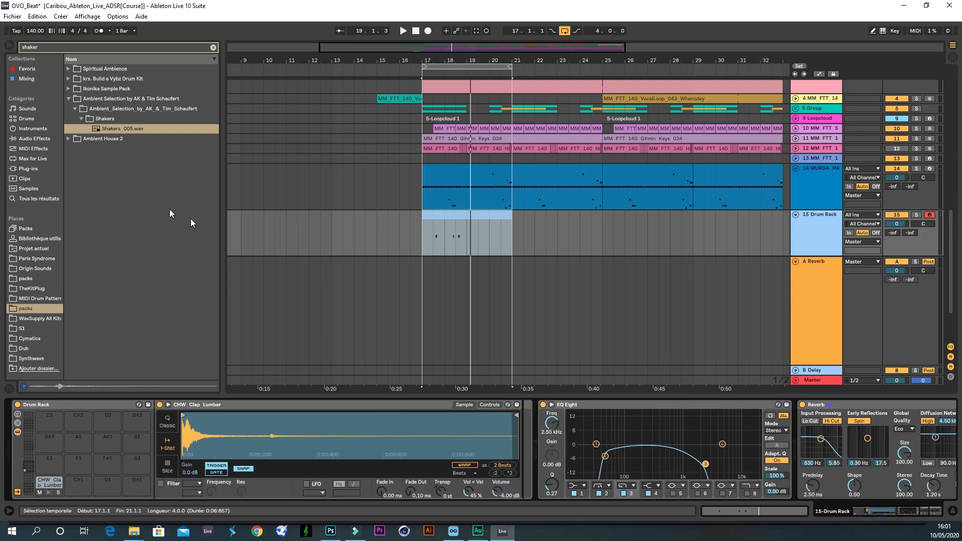
drag(120, 131, 74, 485)
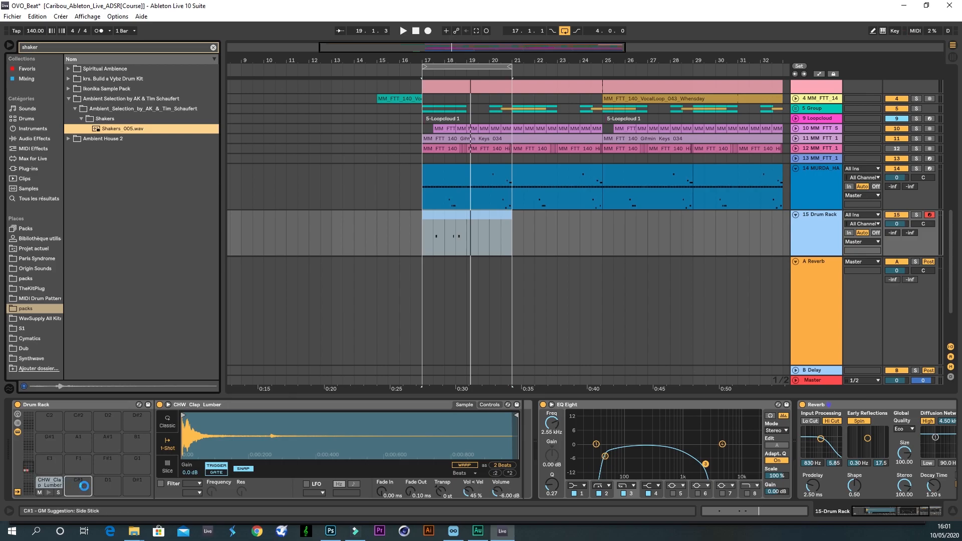
drag(184, 416, 232, 418)
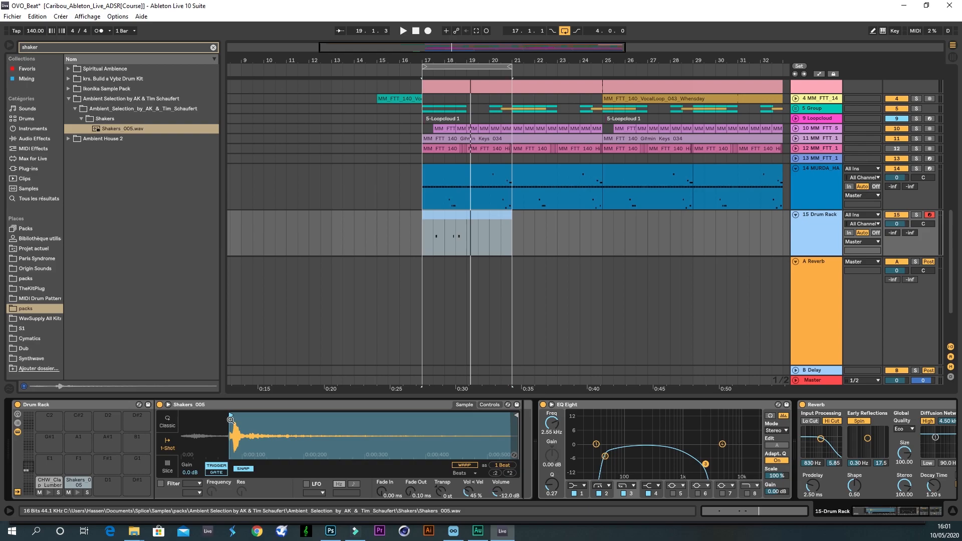
- Unfold the Drum Rack clip's note rows, enter shaker notes at 1.2.1, 2.2.1 and 3.2.1, and start playback
click(489, 218)
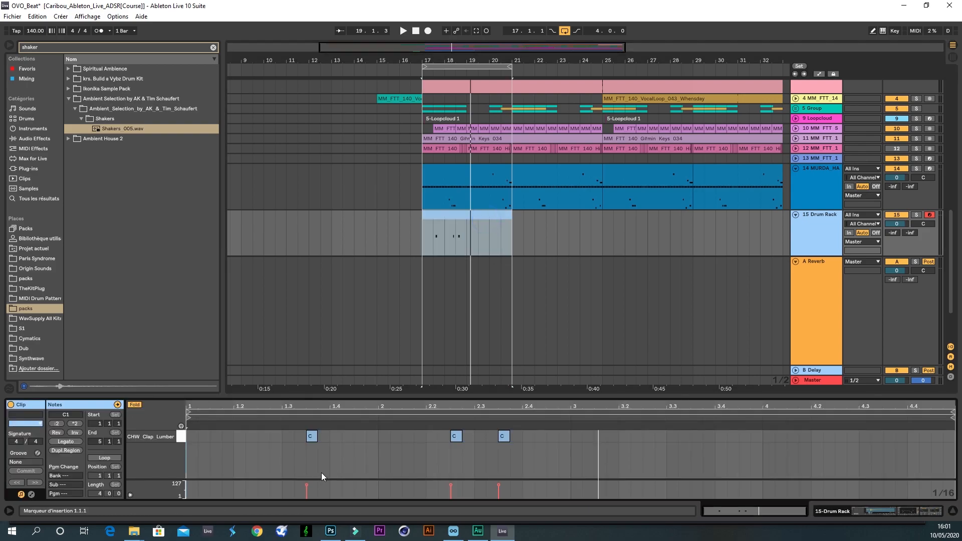
click(807, 216)
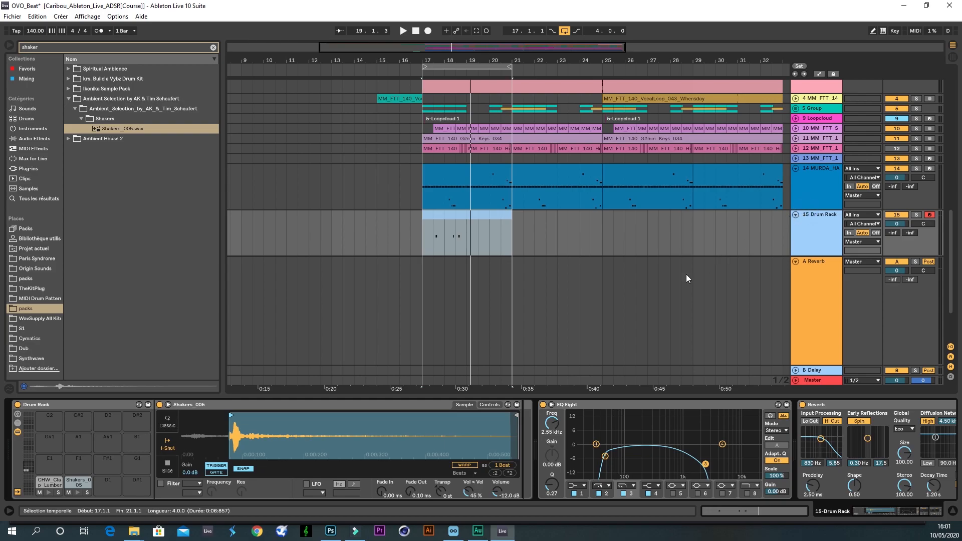
click(454, 219)
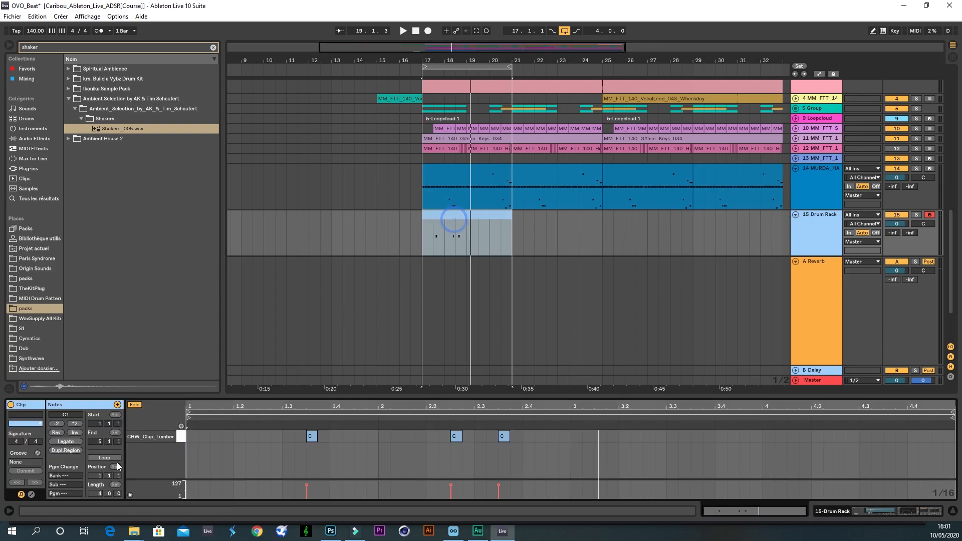
click(136, 405)
double_click(287, 436)
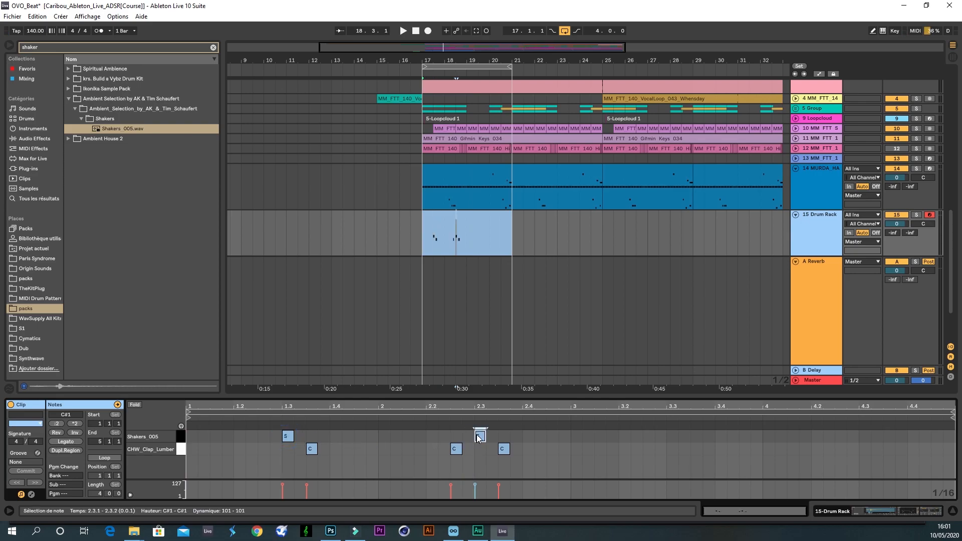
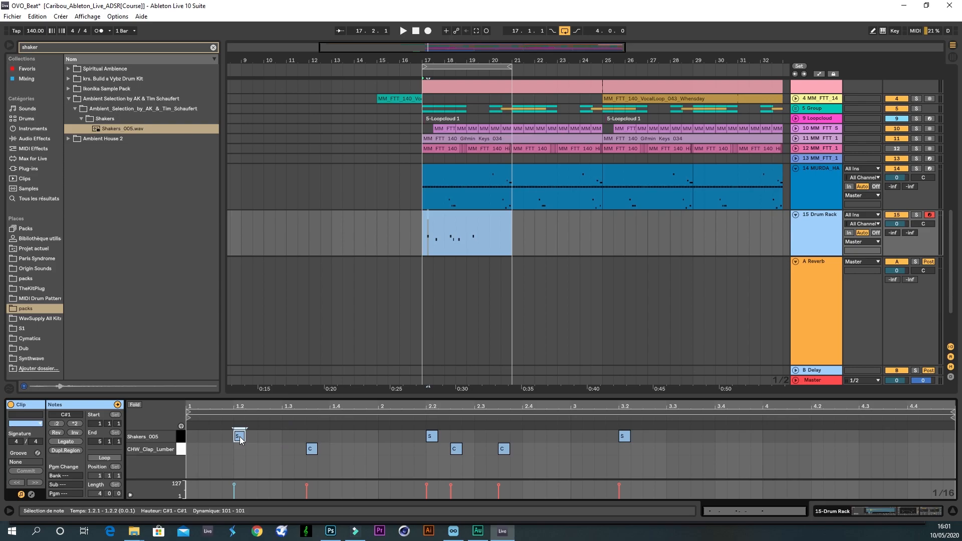
key(space)
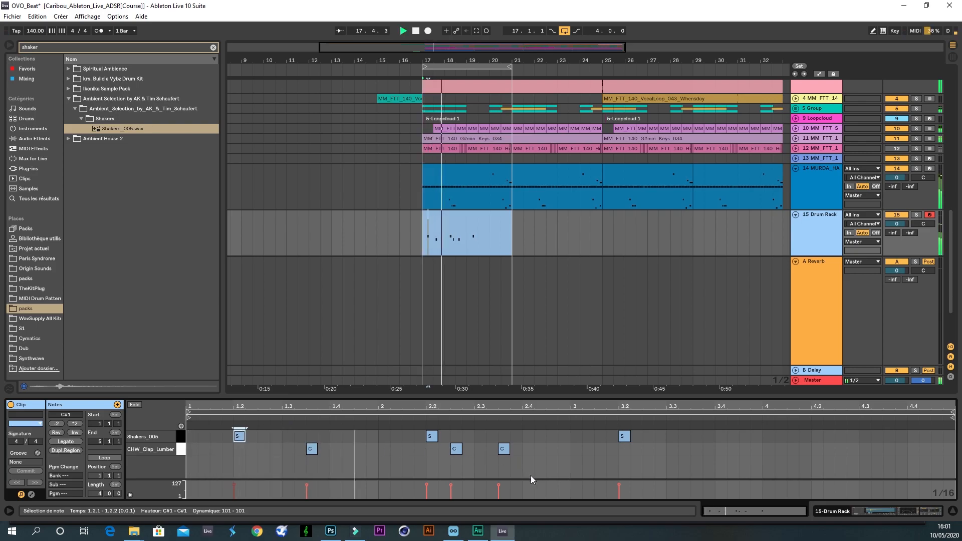
- Duplicate bars 17 to 19 of the Drum Rack pattern, and duplicate the resulting four bars to fill bars 17 to 25
drag(468, 252, 426, 235)
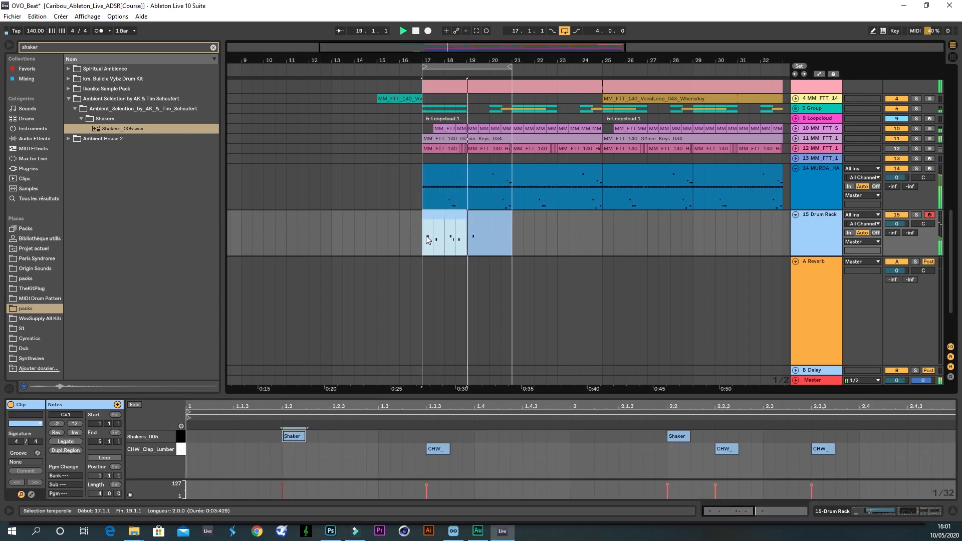
key(ctrl+d)
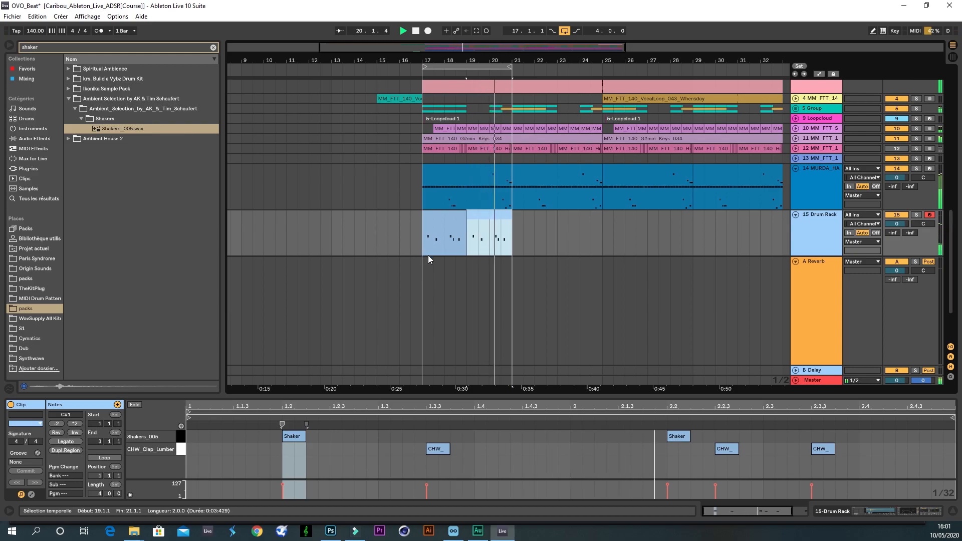
drag(817, 255, 811, 277)
click(514, 208)
drag(513, 208, 422, 195)
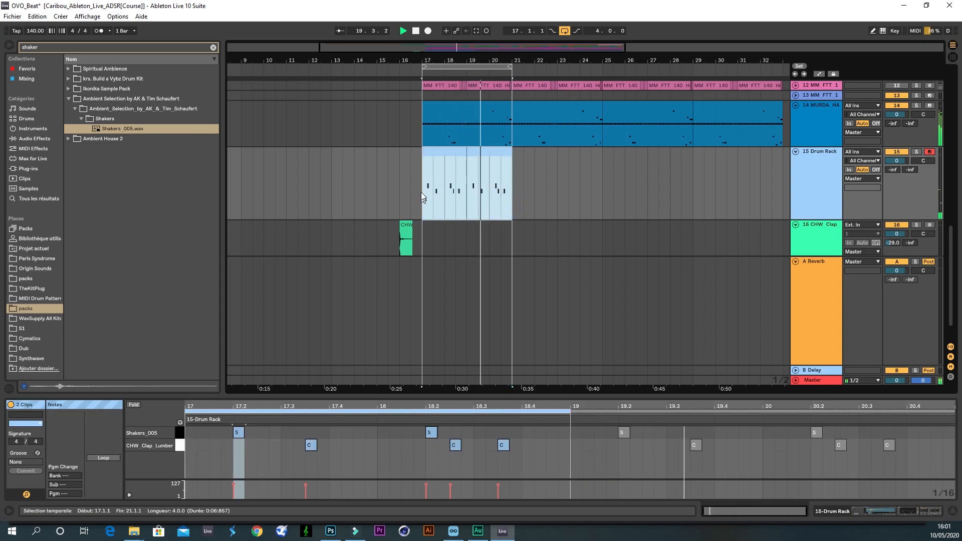
key(ctrl+d)
- Extend the arrangement loop to eight bars, from bar 17 to 25, and restart playback
key(space)
drag(507, 68, 603, 68)
key(space)
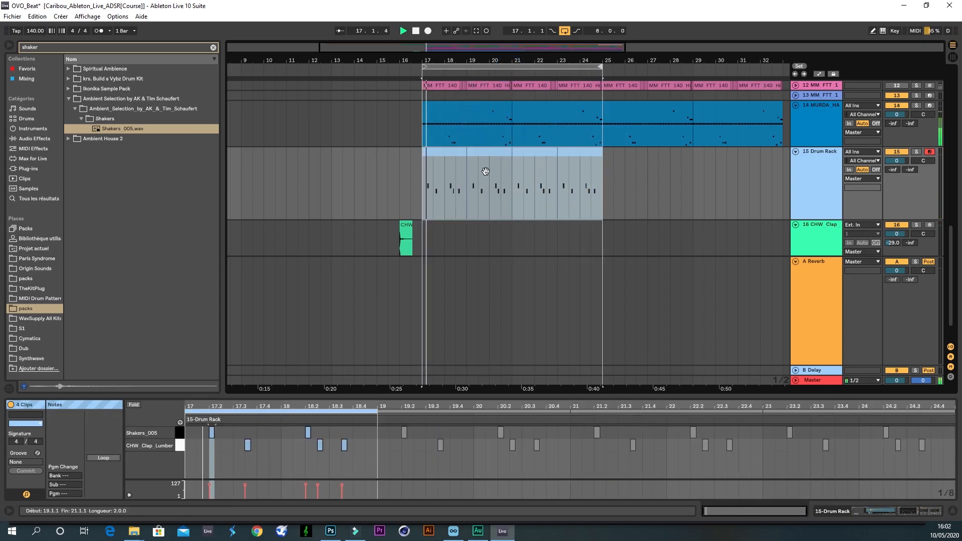
- Lower track 15's volume to -2.4 dB and fold the track
click(386, 470)
click(371, 432)
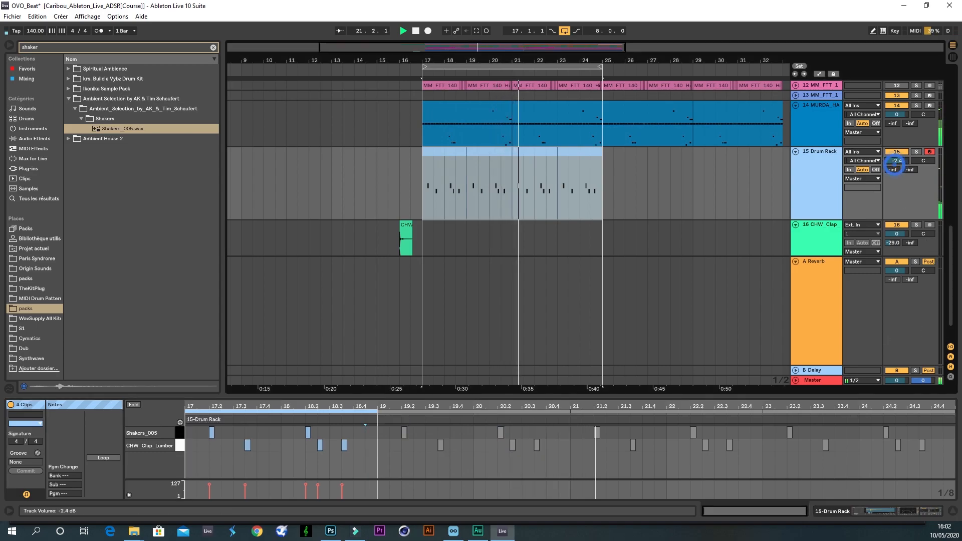
click(796, 152)
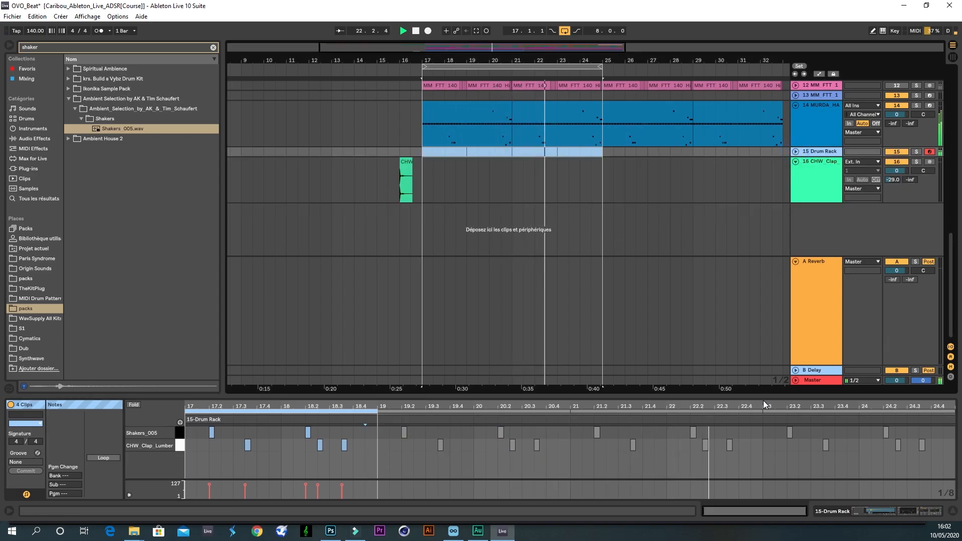
- Hide the clip editor and extend the arrangement loop to 16 bars, from bar 17 to 33
drag(763, 396, 763, 466)
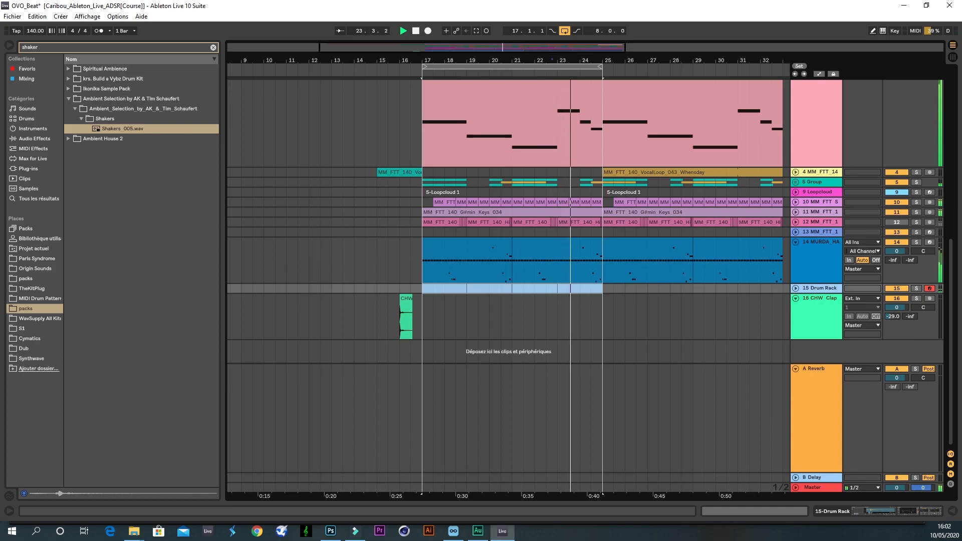
drag(552, 60, 552, 42)
drag(502, 67, 601, 68)
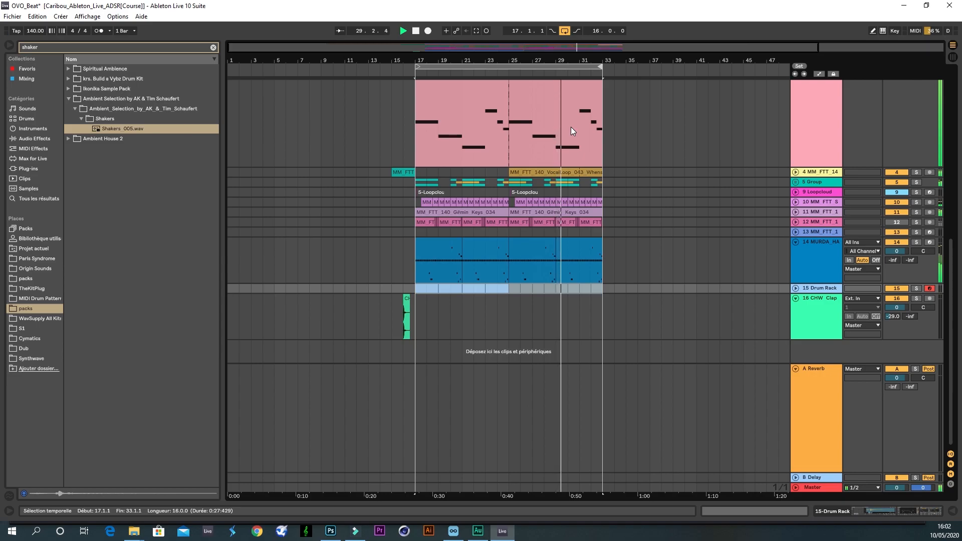
- In the unfolded 5 Group, delete track 7's vocal clip at bar 28.3 and reactivate the track
click(795, 182)
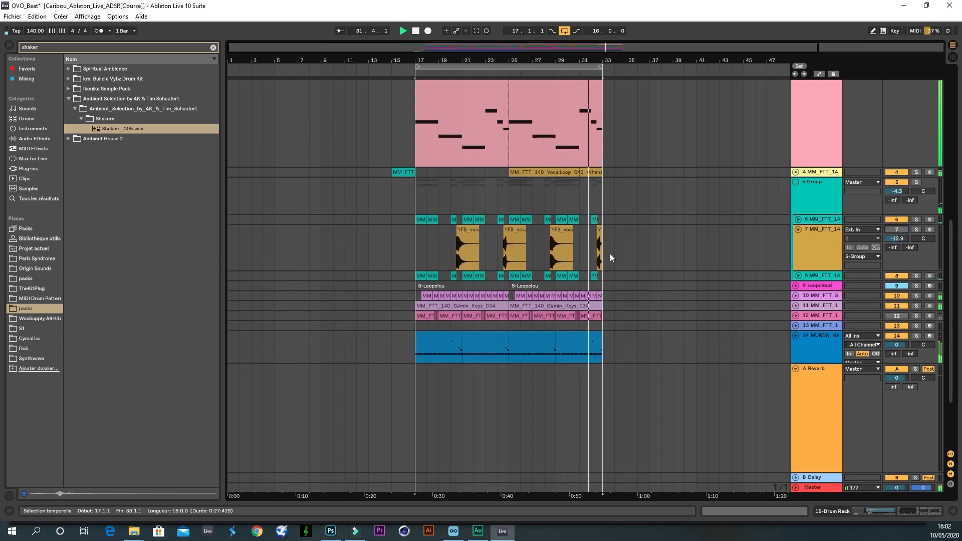
click(566, 236)
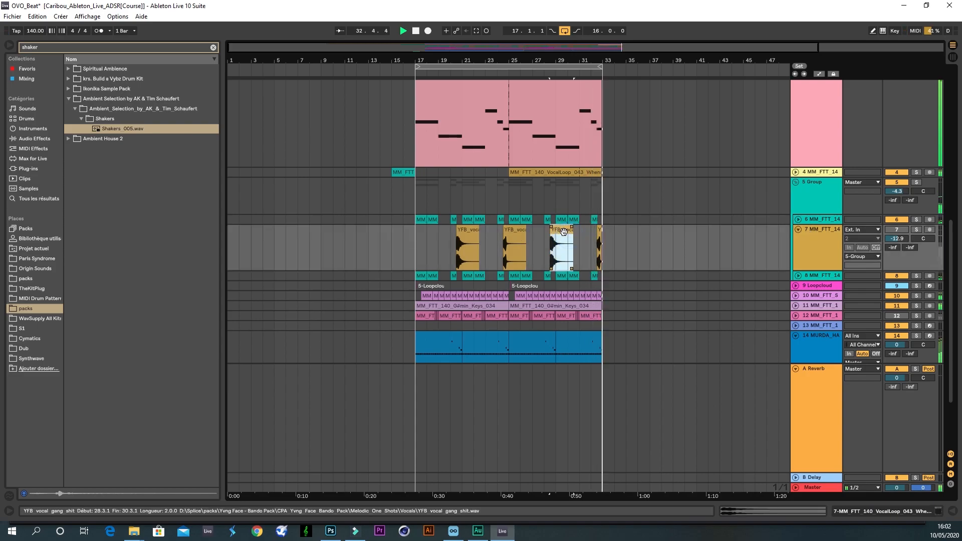
click(894, 231)
- Fold the Drum Rack, keys loop and Serum tracks at the beginning of the arrangement, tracks 1 to 3
scroll(664, 252, up, 2)
scroll(664, 252, up, 1)
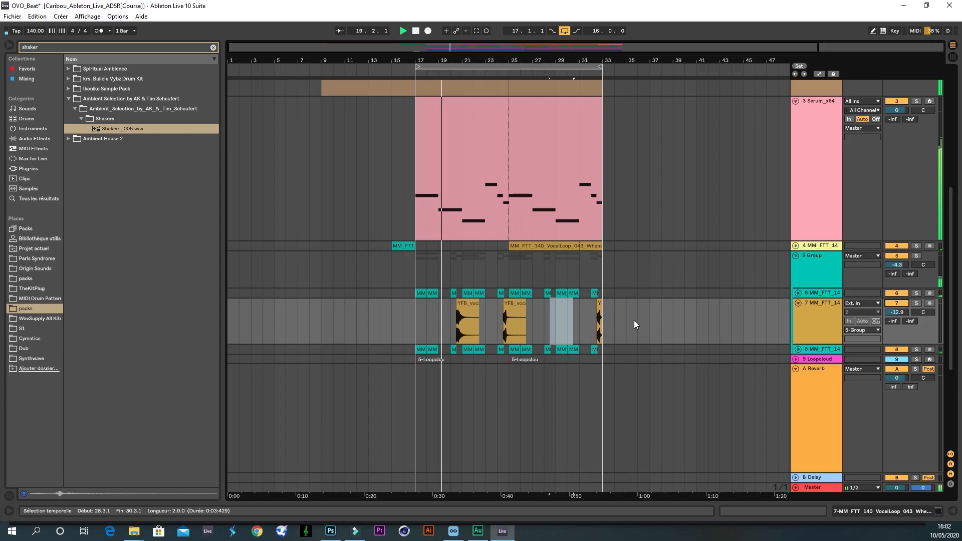
scroll(728, 267, up, 10)
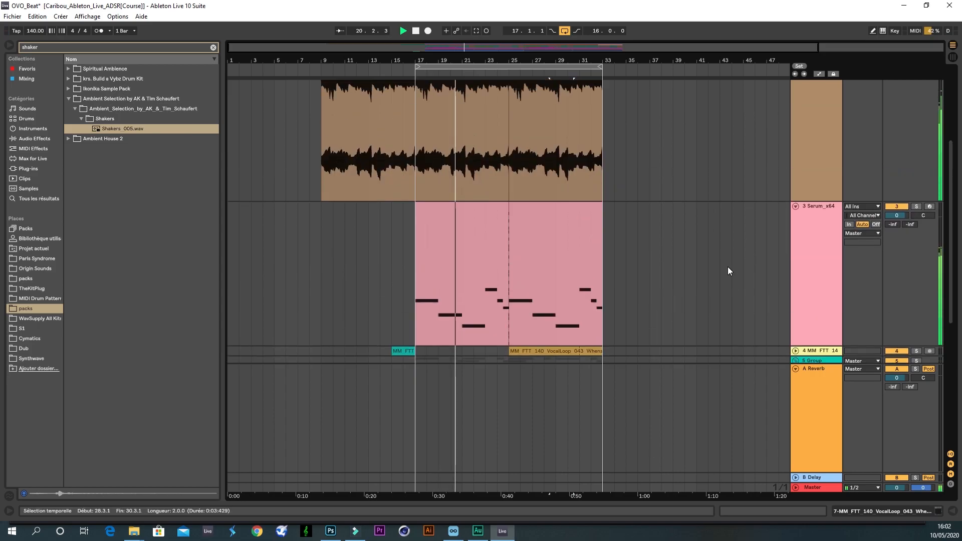
click(796, 84)
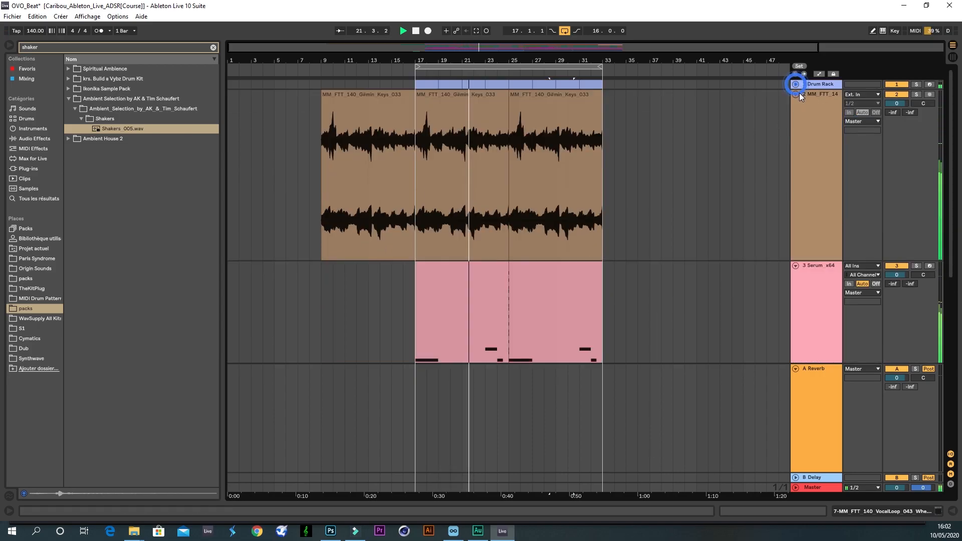
click(796, 94)
click(796, 104)
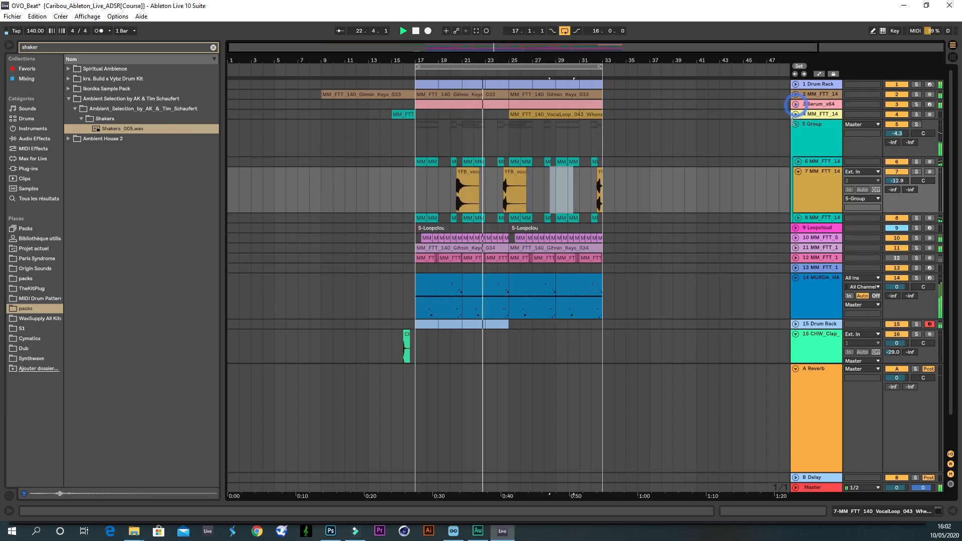
- Duplicate bars 17 to 33 across all tracks and extend the arrangement loop to 32 bars, from bar 17 to 49
drag(599, 453, 417, 53)
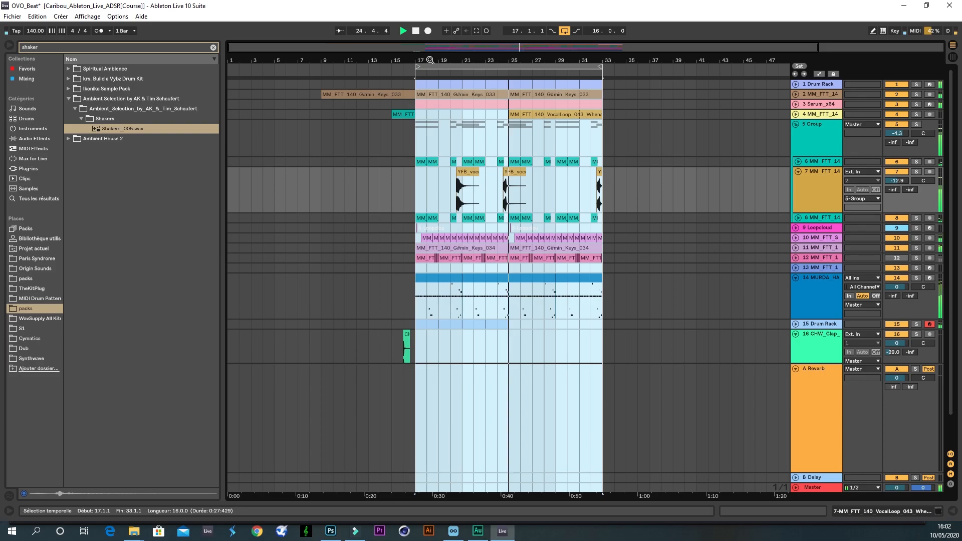
key(ctrl+d)
drag(430, 60, 434, 60)
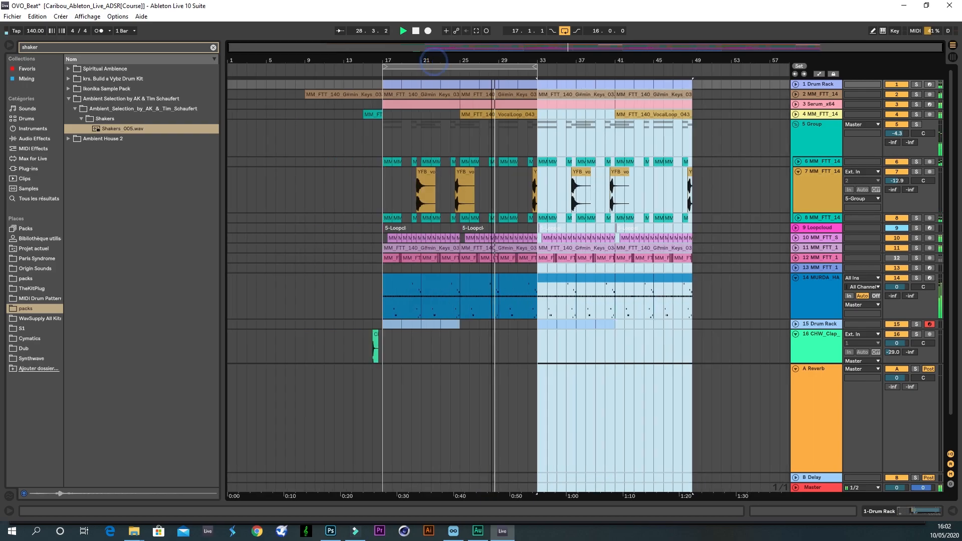
drag(535, 67, 693, 98)
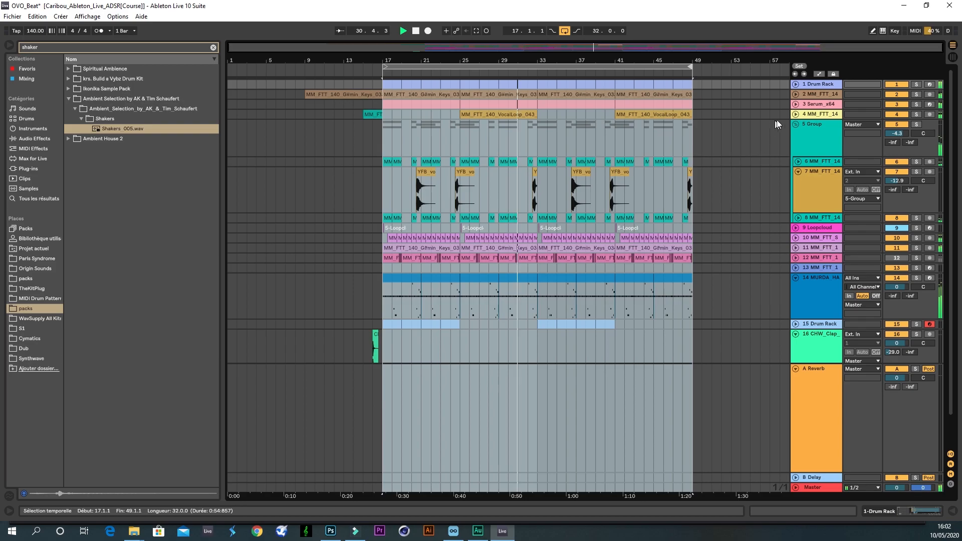
- Copy track 2's keys loop clip from bar 9 to bar 1 and play back, leaving track 4 folded
click(796, 114)
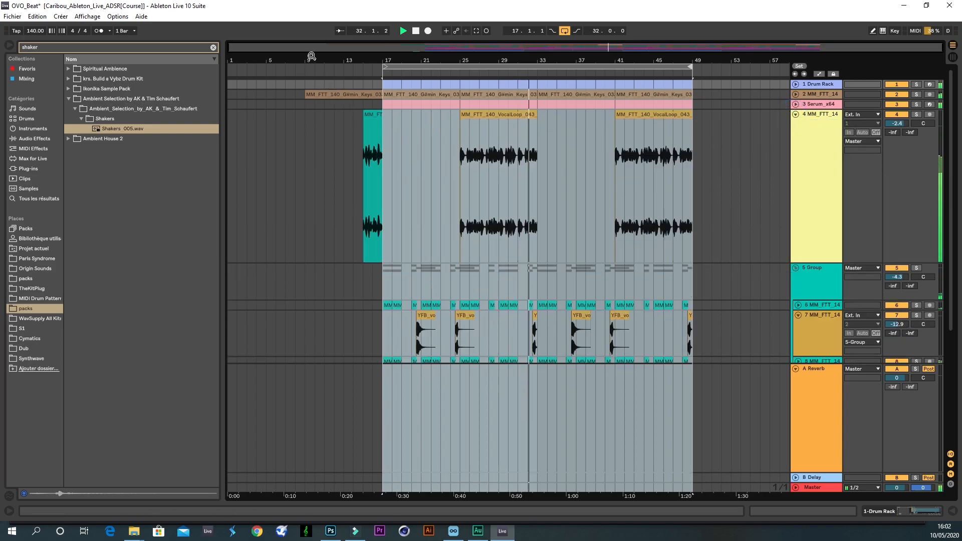
click(331, 94)
key(space)
drag(335, 95, 243, 95)
key(space)
click(795, 114)
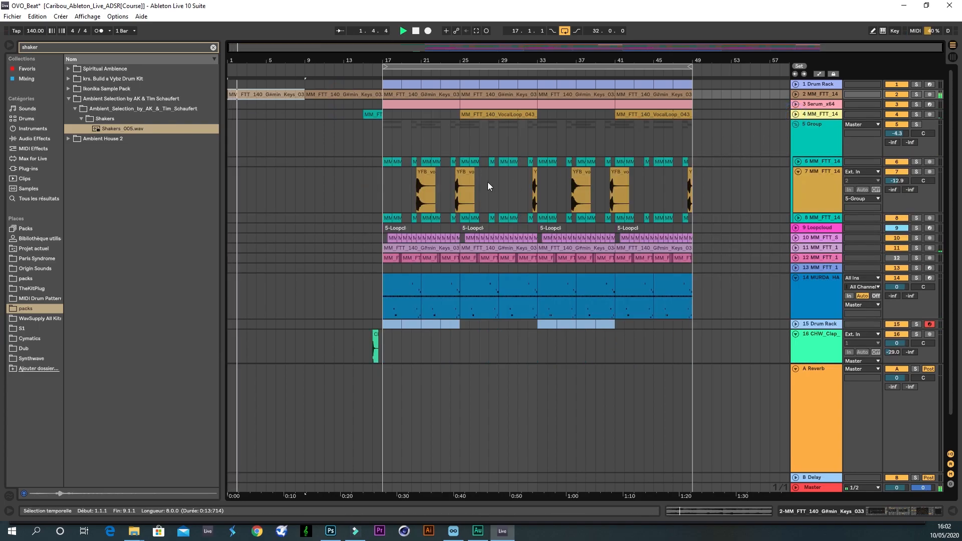
- Unfold tracks 2 and 4, rename track 4 to Vocals, and play the arrangement's opening
click(798, 93)
scroll(795, 107, down, 5)
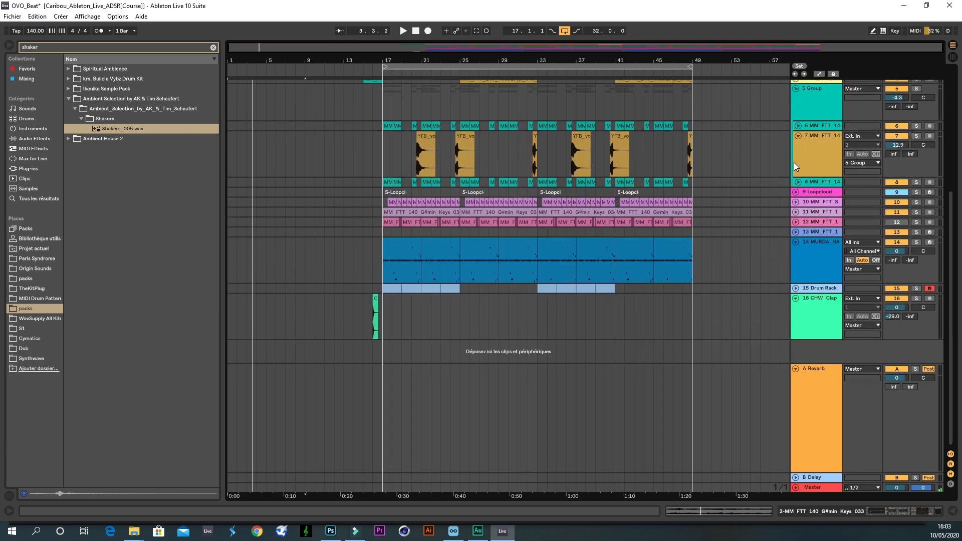
scroll(797, 201, up, 5)
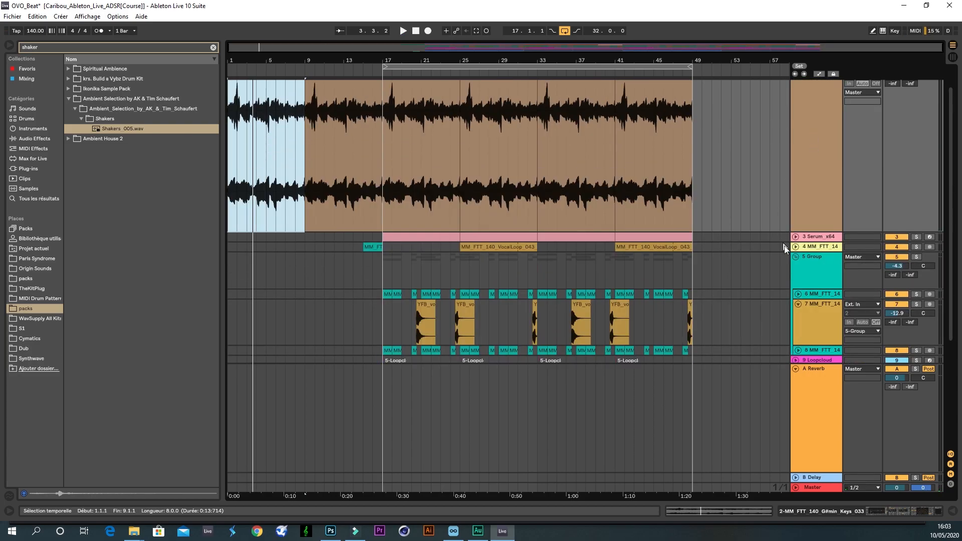
click(795, 246)
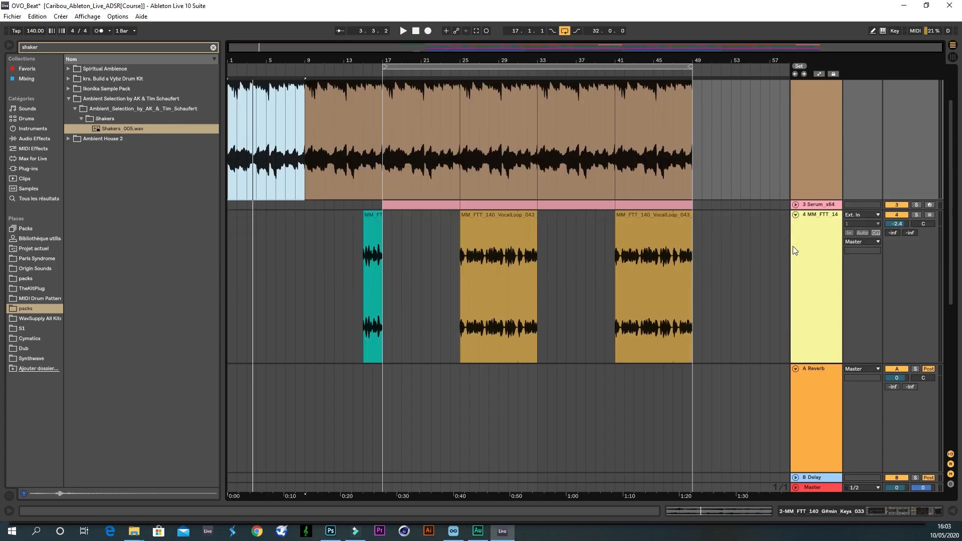
right_click(813, 219)
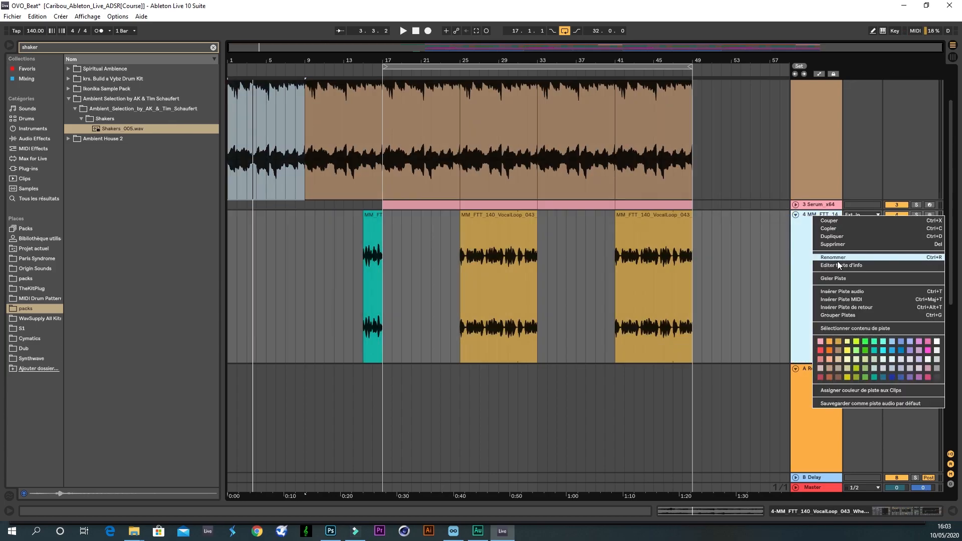
click(838, 261)
text(Vocals)
key(Return)
key(space)
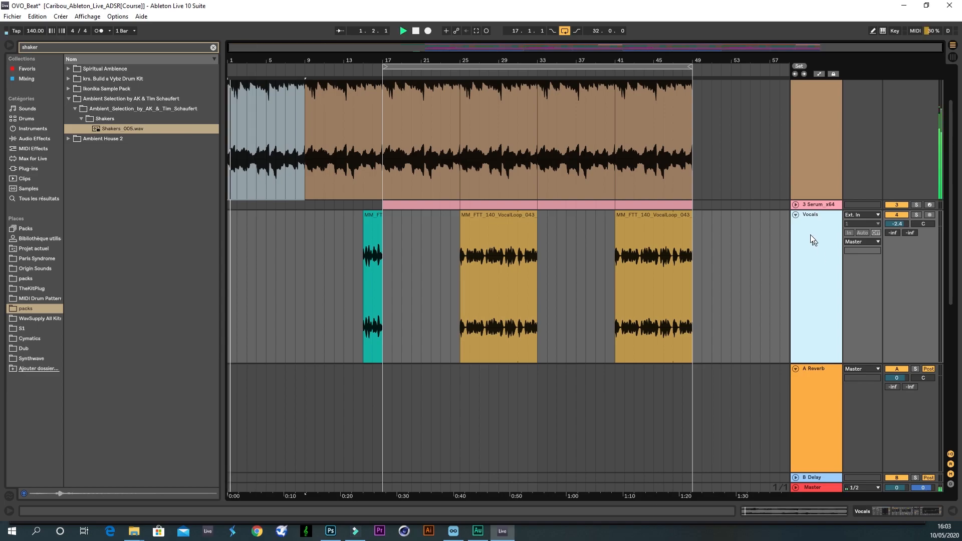
- Fold the Vocals track, rename track 11 to Main Melody, and copy its keys clip to bars 1 and 9
click(795, 215)
scroll(787, 210, down, 3)
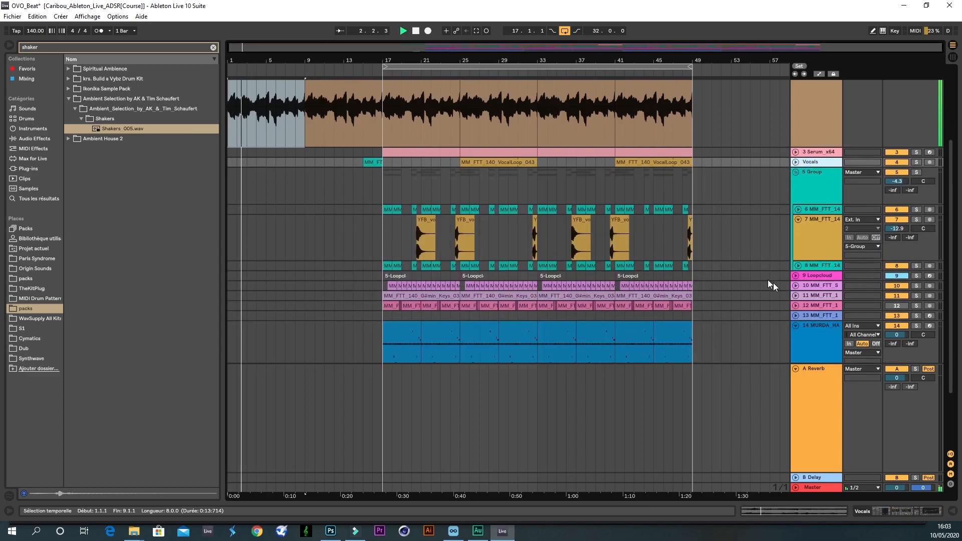
click(796, 296)
right_click(815, 274)
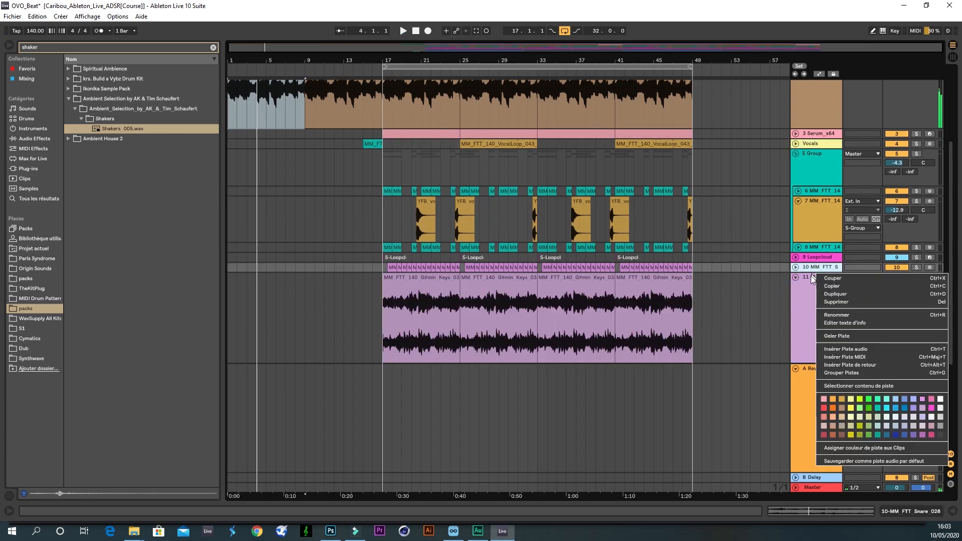
click(827, 320)
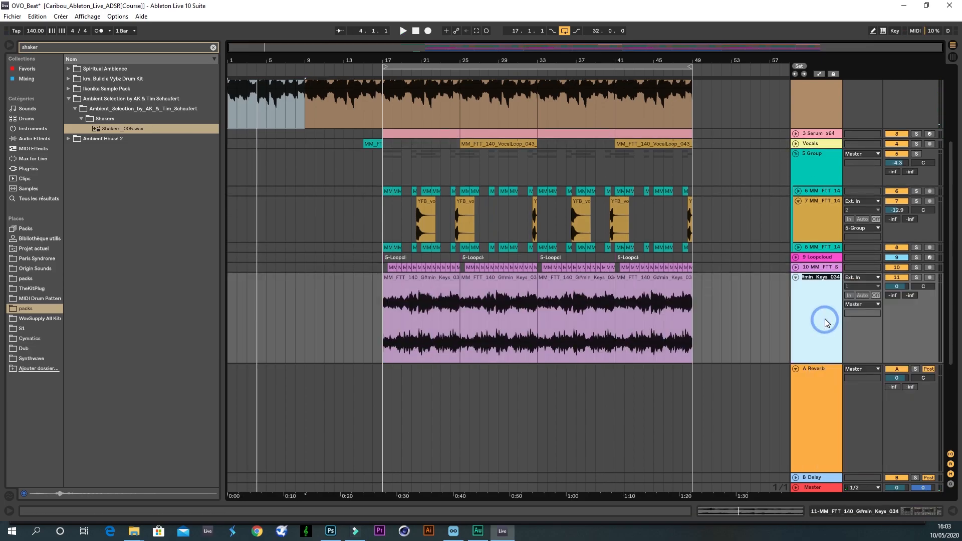
text(Main Melody)
key(Return)
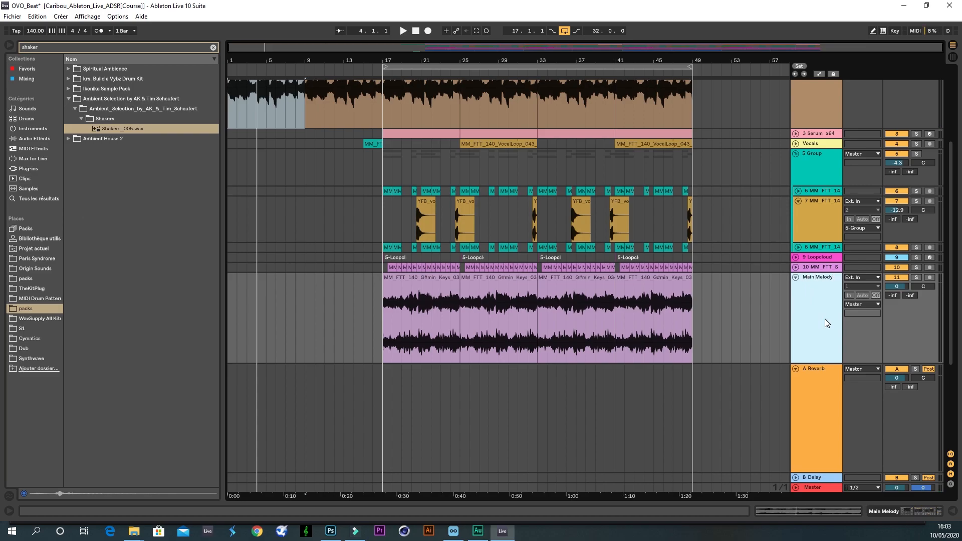
drag(421, 283, 256, 295)
key(ctrl+d)
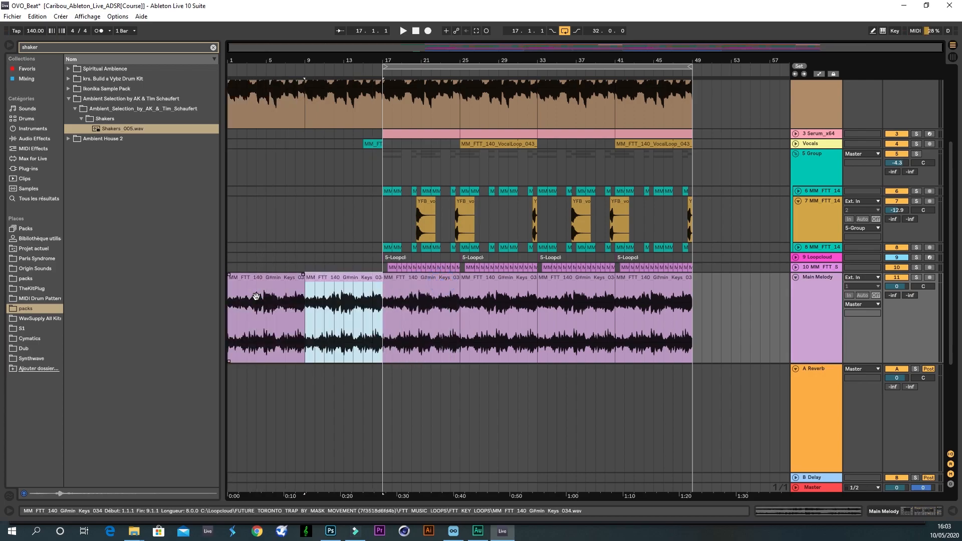
- Add an Auto Filter after the Ping Pong Delay in the Main Melody track's effect chain
double_click(812, 282)
click(213, 48)
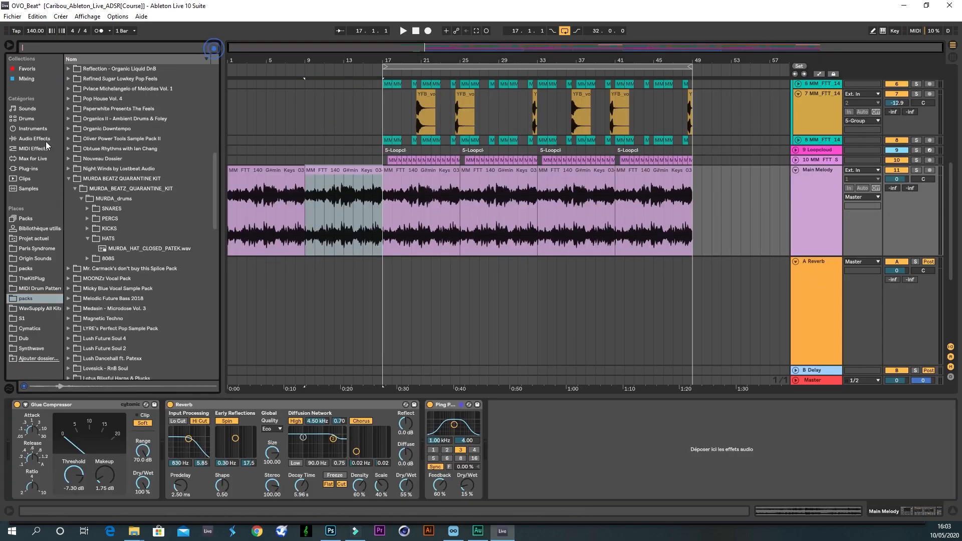
click(33, 138)
click(105, 90)
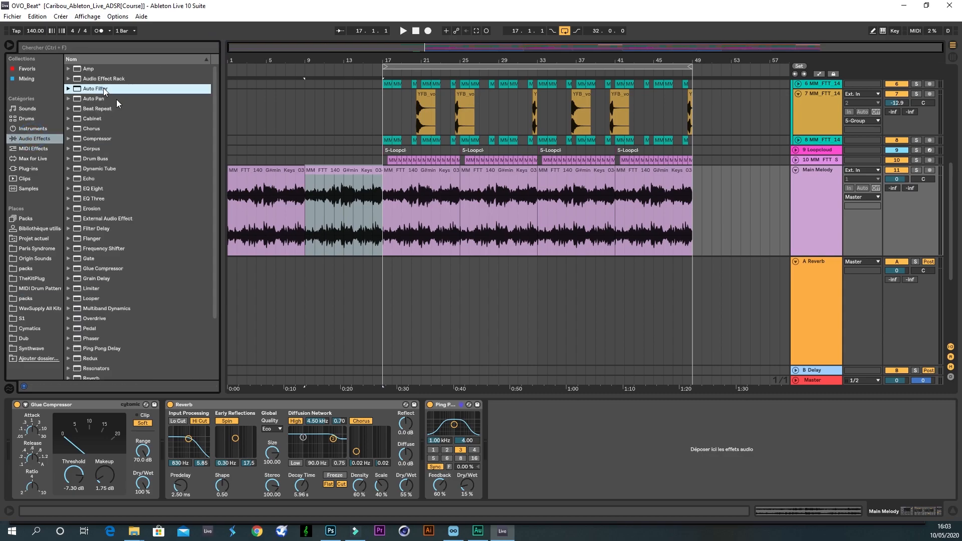
drag(524, 431, 522, 432)
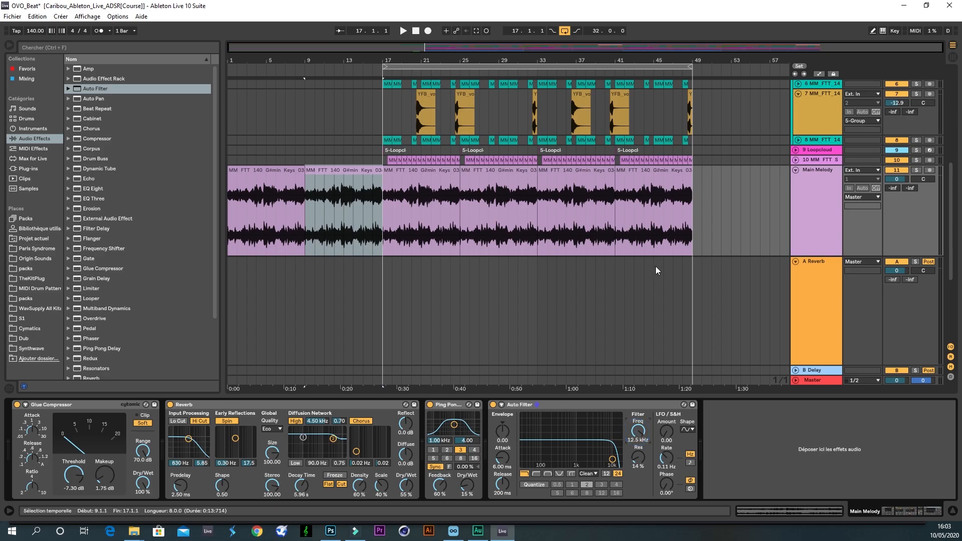
- Automate Main Melody's Auto Filter frequency from 26 Hz at bar 1 up to 19.9 kHz around bar 8, adding intermediate breakpoints
key(a)
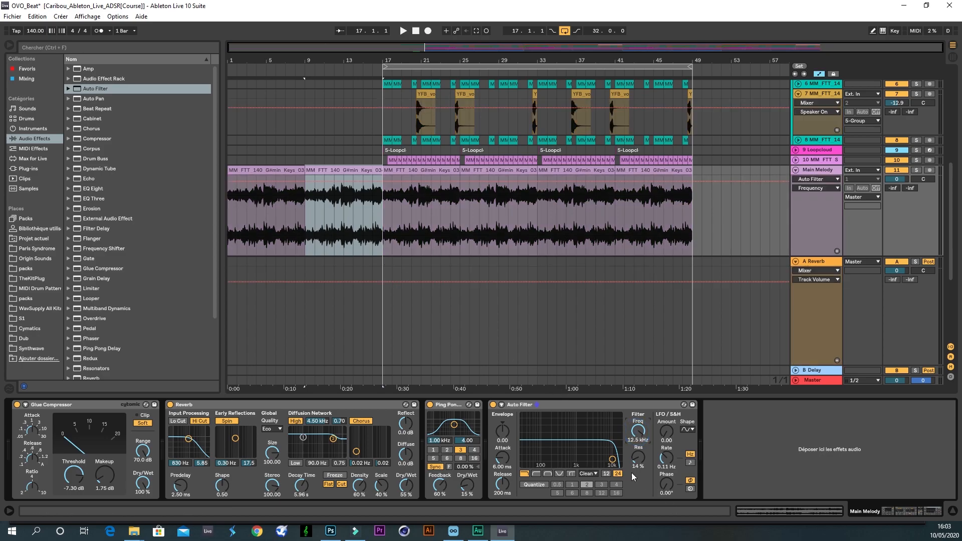
drag(575, 465, 524, 465)
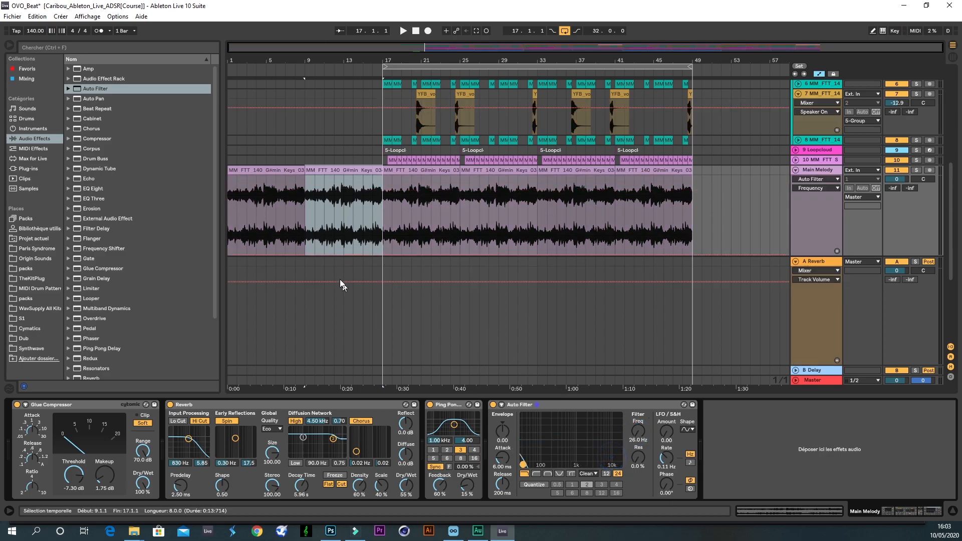
click(228, 254)
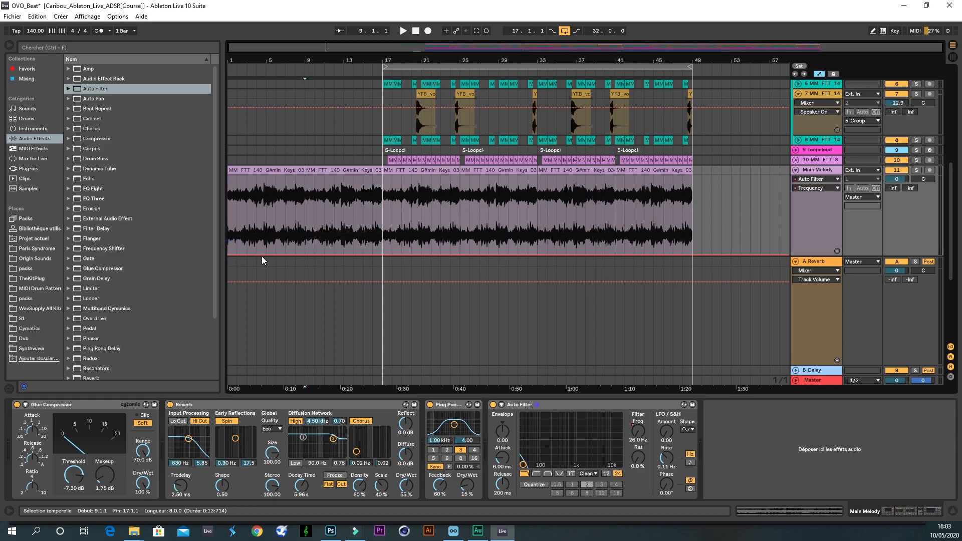
drag(261, 256, 296, 176)
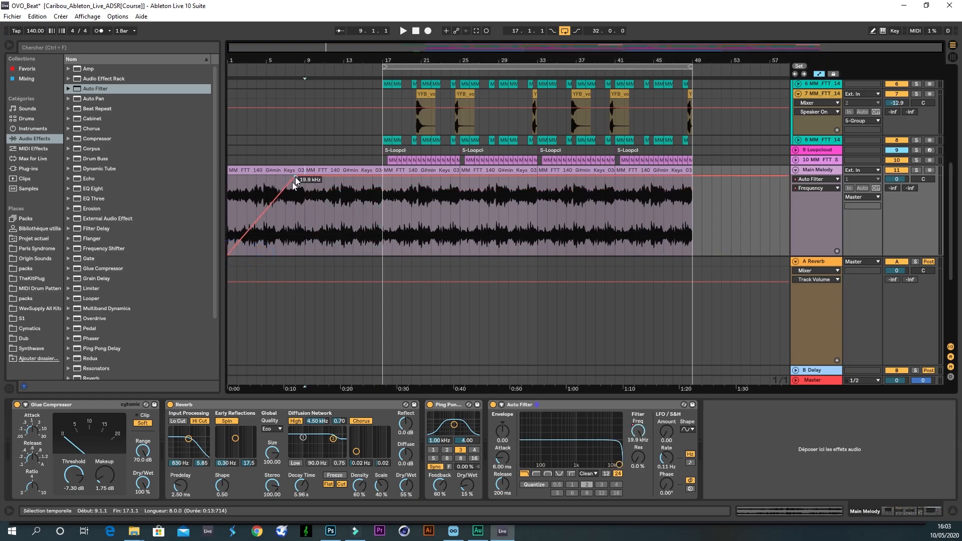
click(279, 197)
drag(279, 195, 285, 196)
- Play the intro from bar 1 and reshape the filter automation so the frequency reaches its maximum at bar 9
key(space)
double_click(415, 31)
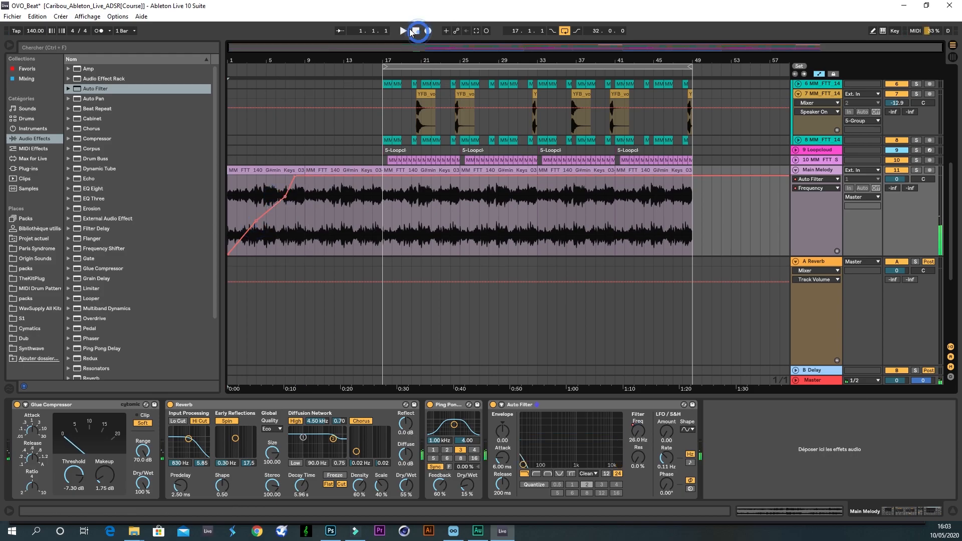
click(403, 31)
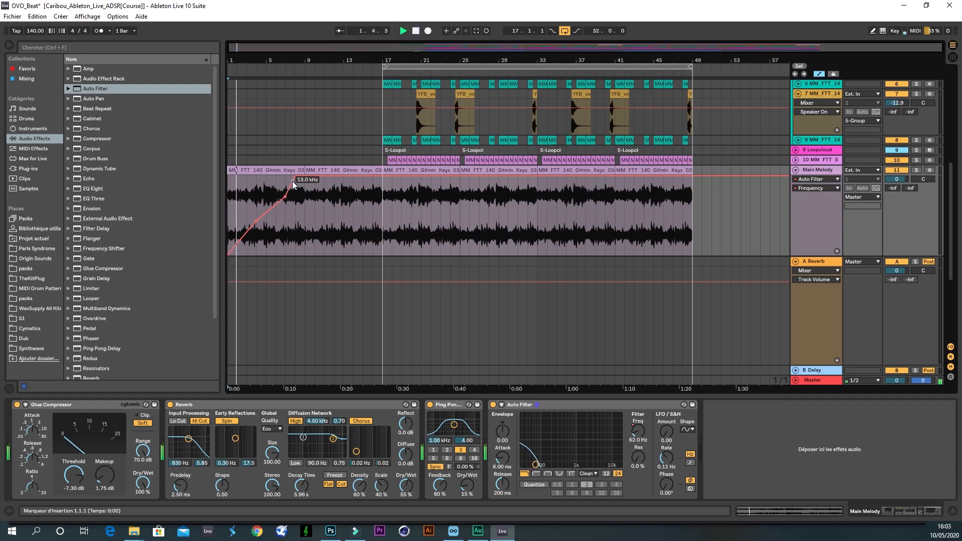
drag(295, 179, 286, 201)
click(287, 197)
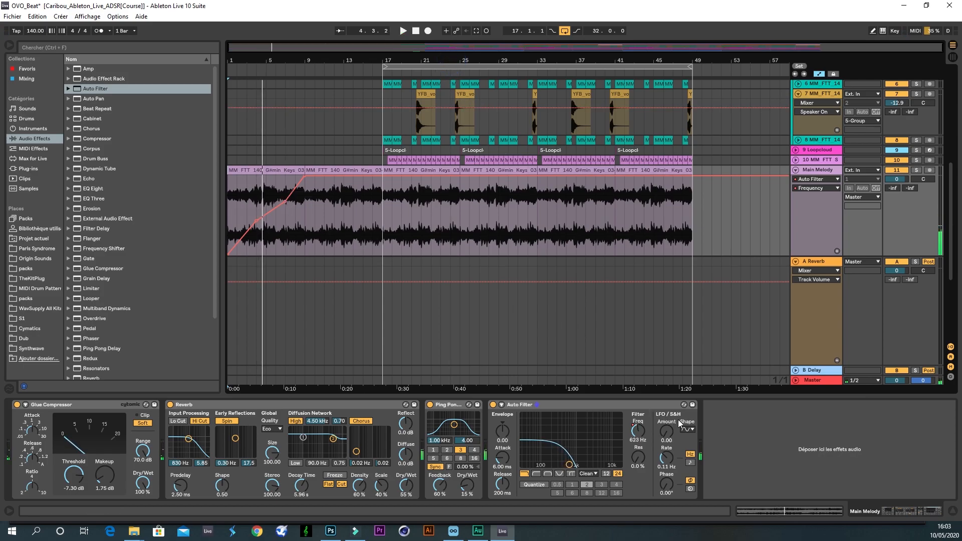
- Move bars 17 to 49 of all tracks to bar 33 and fill Main Melody's bars 17 to 33 with clip copies
drag(691, 383, 389, 59)
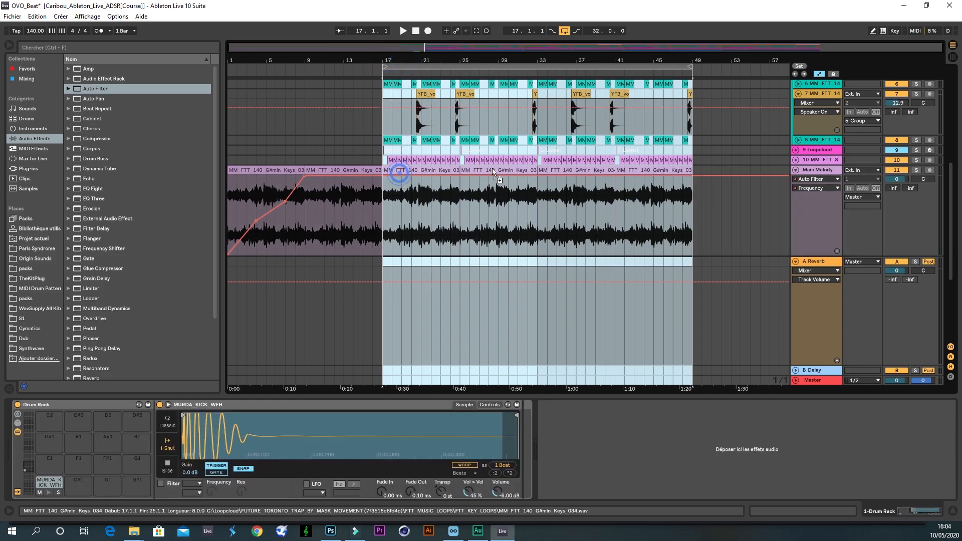
drag(480, 172, 556, 165)
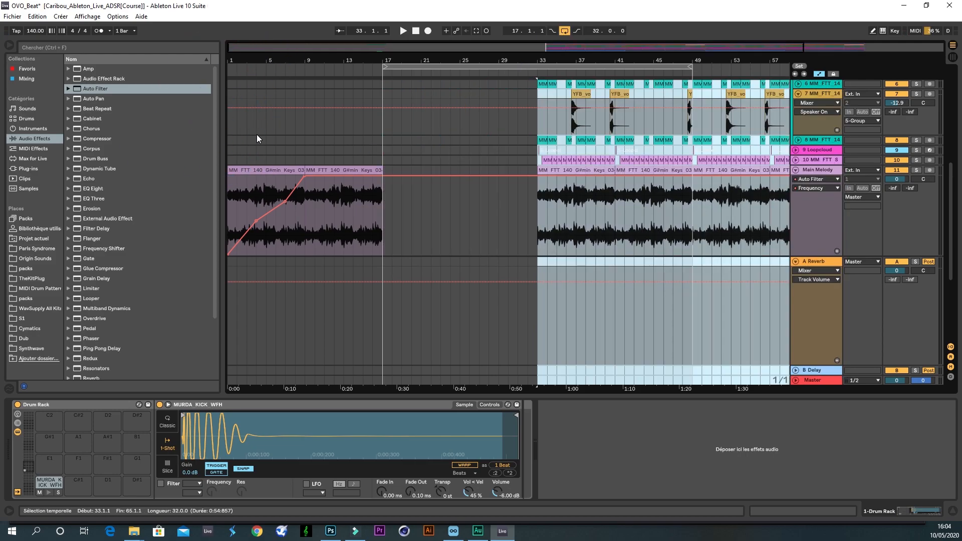
click(347, 171)
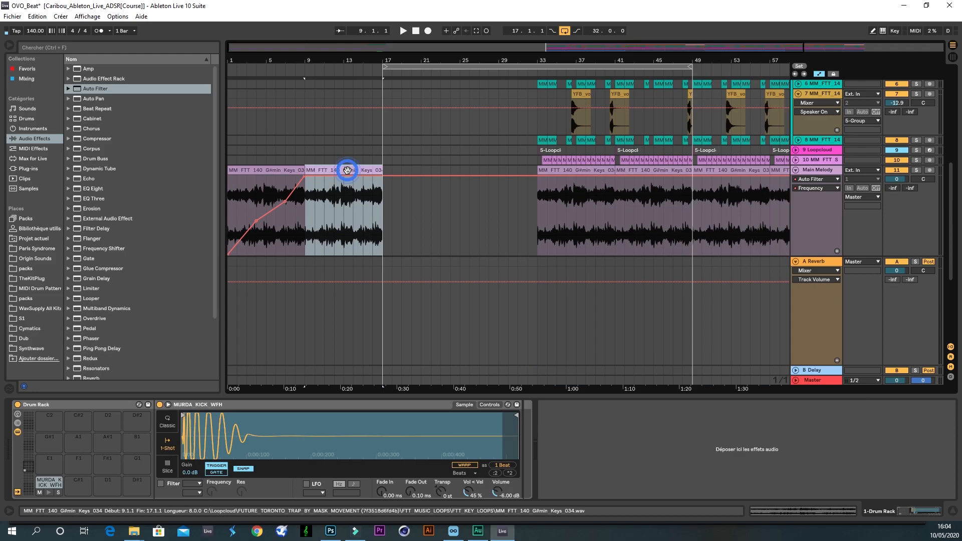
key(ctrl+d)
key(ctrl+d)
- Copy the Serum track's clips from bar 33 back to bars 17 to 33
scroll(455, 179, up, 5)
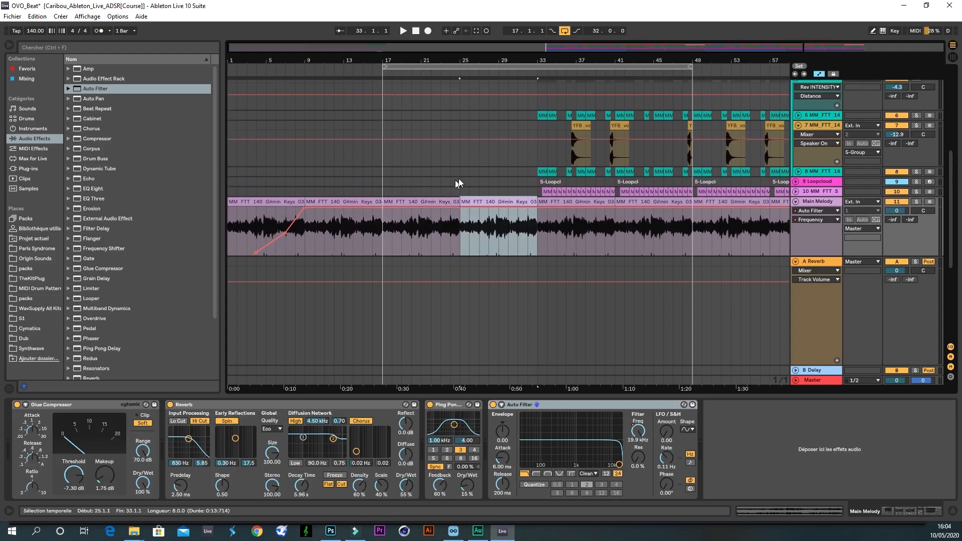
click(577, 183)
drag(585, 185, 426, 176)
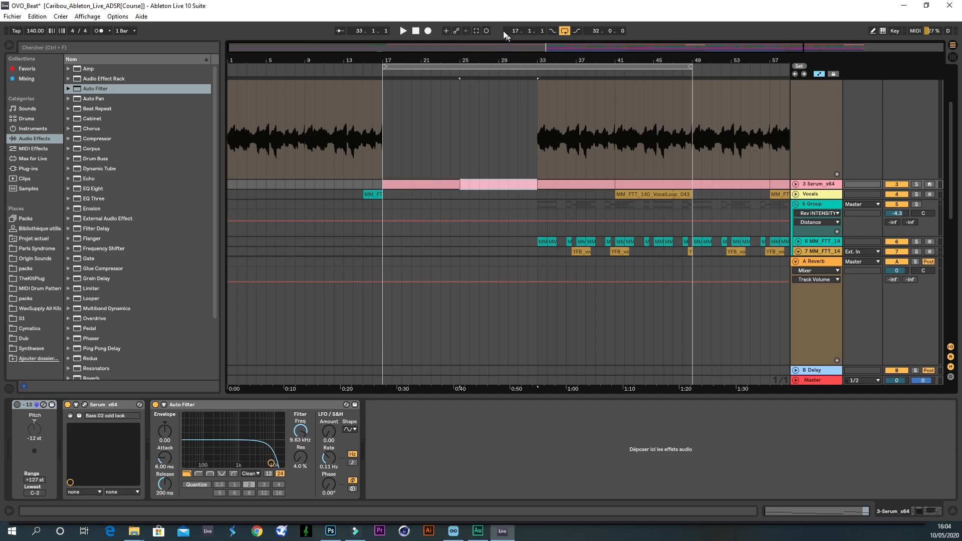
- Play the arrangement from bar 1 and move the short Vocals clip from bar 15 to bar 31
click(416, 32)
click(403, 30)
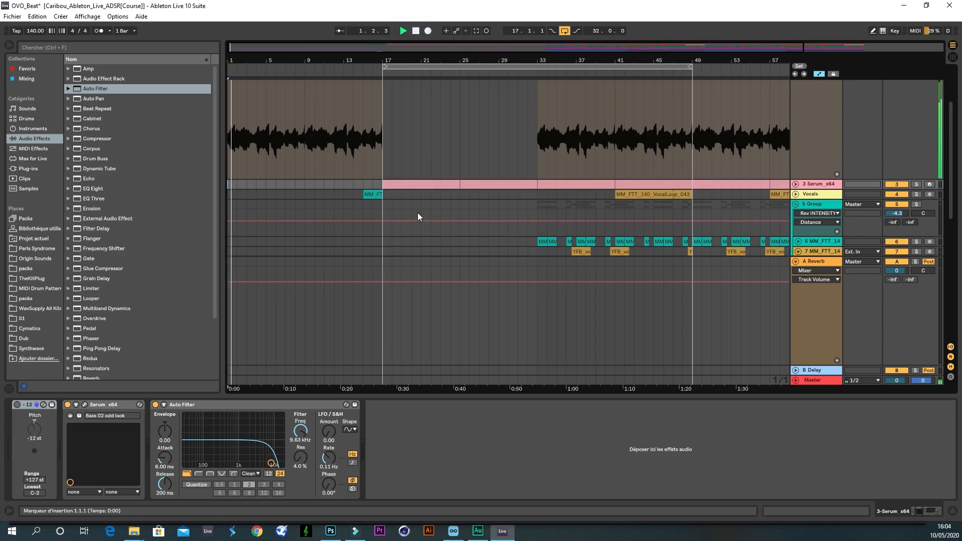
drag(373, 196, 527, 197)
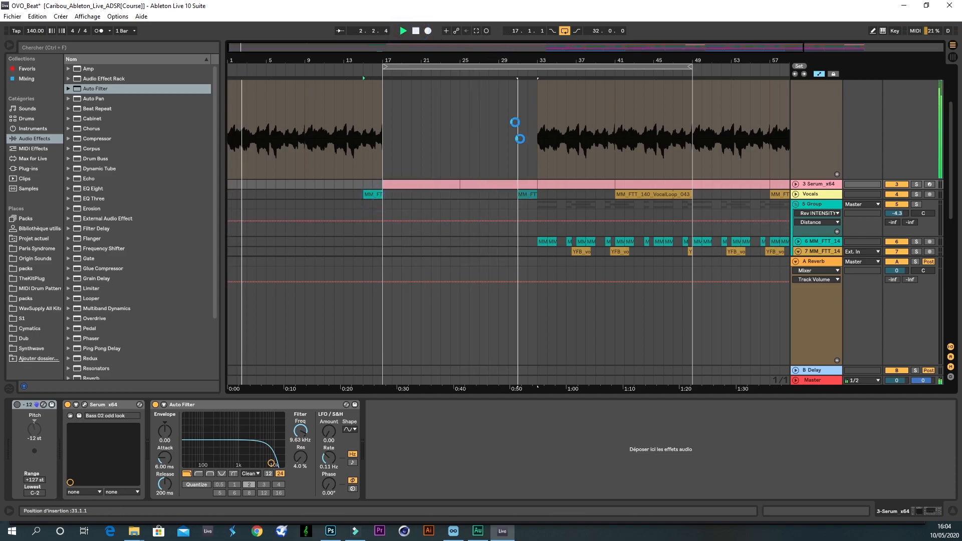
- Set the arrangement loop to bars 33 to 65 and play it from bar 33
drag(497, 62, 670, 74)
key(space)
key(space)
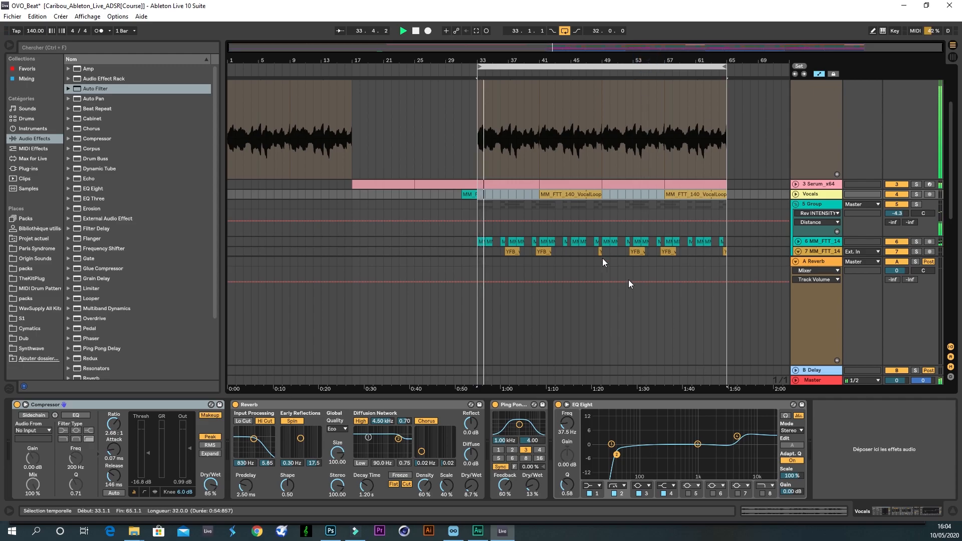
- Copy bars 9 to 17 of all tracks to bar 65 and duplicate them to fill bars 65 to 81
scroll(474, 327, down, 3)
scroll(474, 327, down, 3)
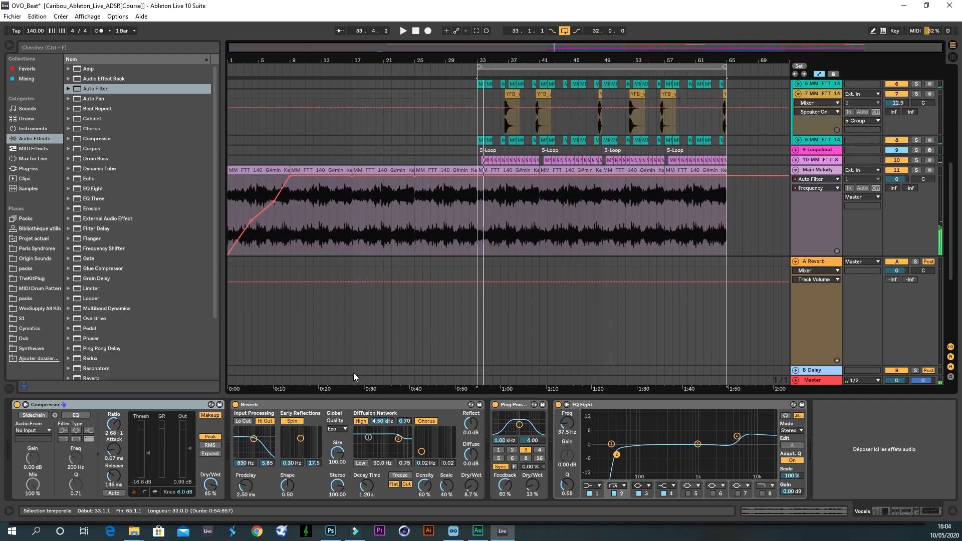
drag(353, 378, 289, 30)
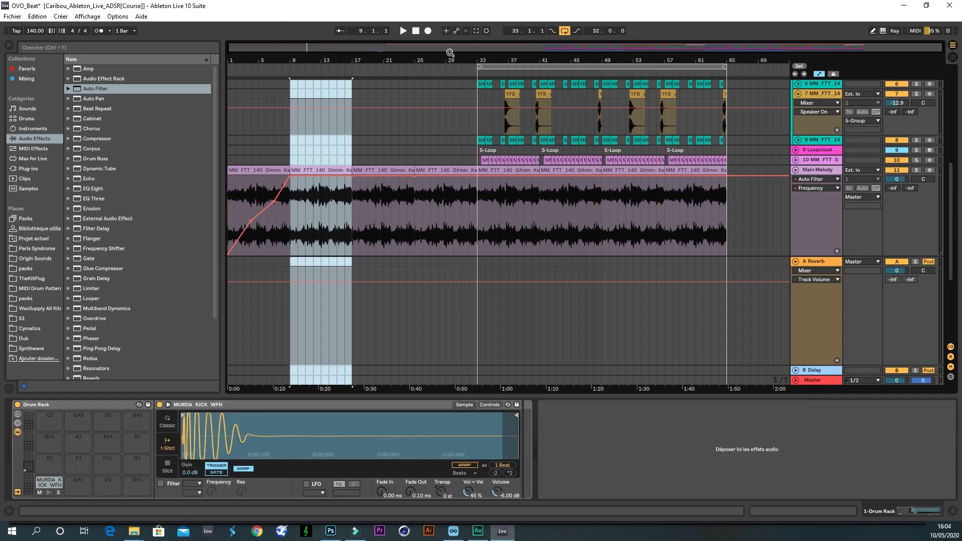
drag(330, 182, 765, 169)
drag(741, 59, 701, 60)
key(ctrl+d)
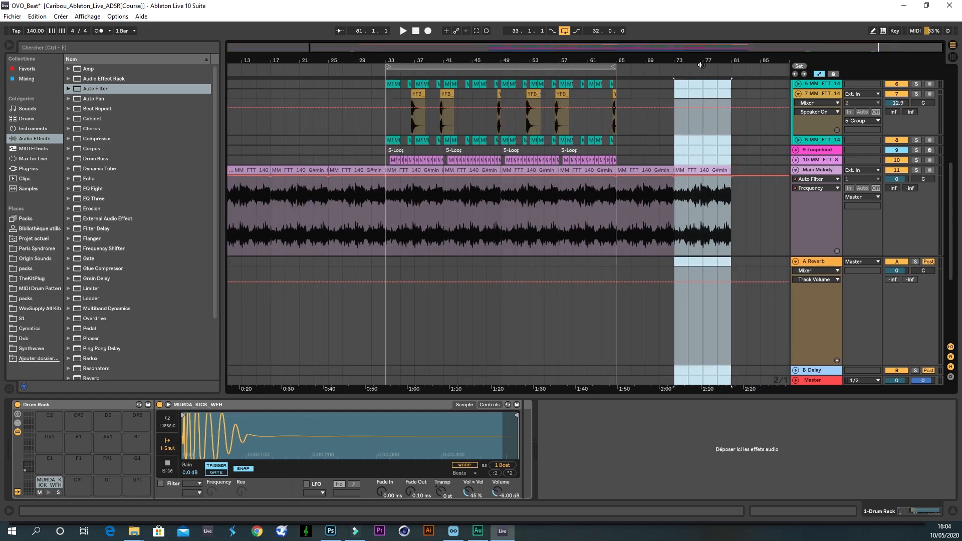
- Copy bars 33 to 65 of all tracks to bar 81
drag(617, 383, 387, 36)
drag(417, 176, 755, 173)
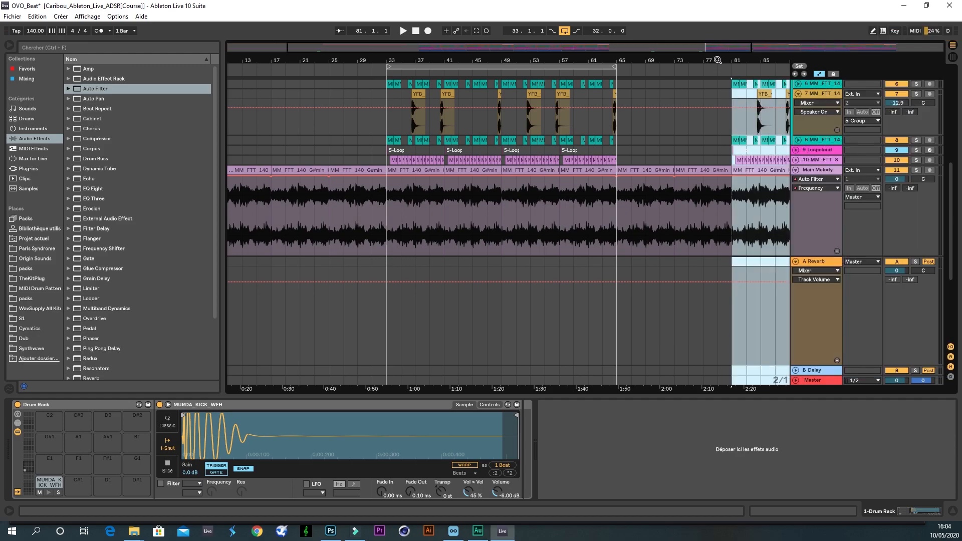
drag(718, 61, 713, 47)
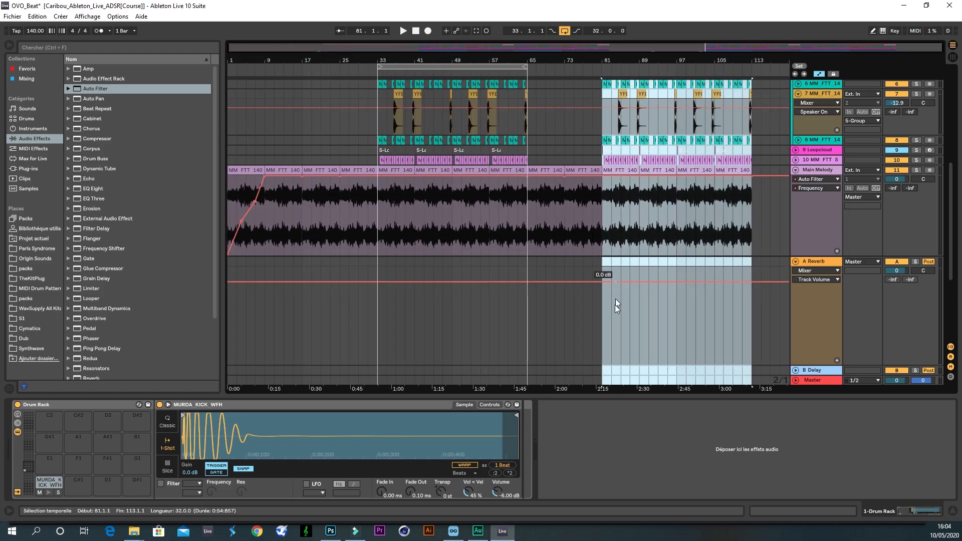
- Copy bars 65 to 81 of all tracks to bar 113
drag(595, 373, 532, 85)
drag(603, 383, 528, 79)
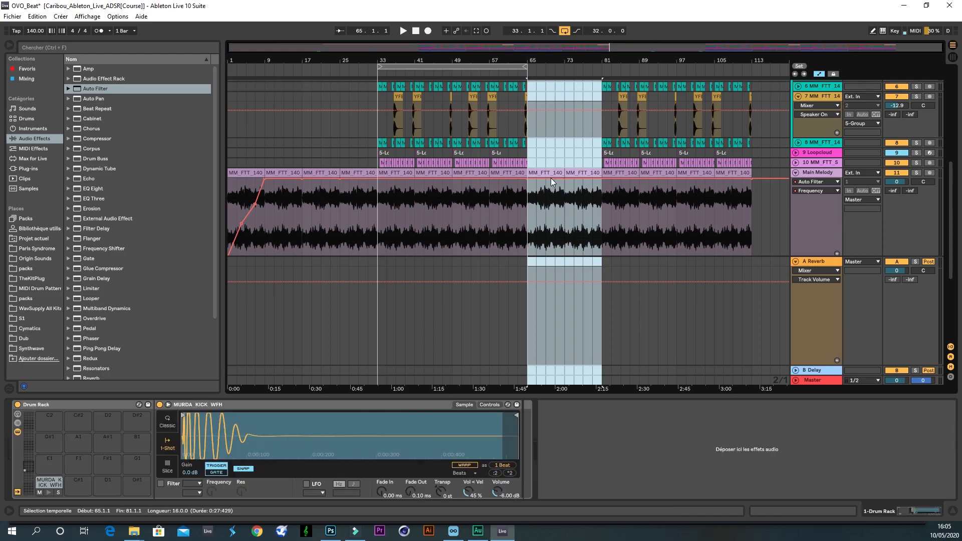
drag(546, 174, 764, 180)
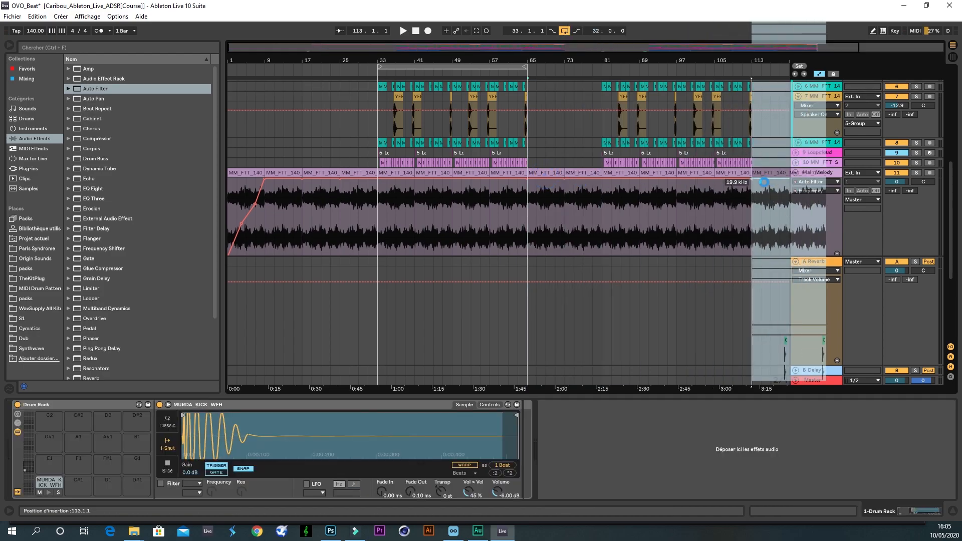
drag(745, 234, 745, 234)
drag(700, 58, 703, 47)
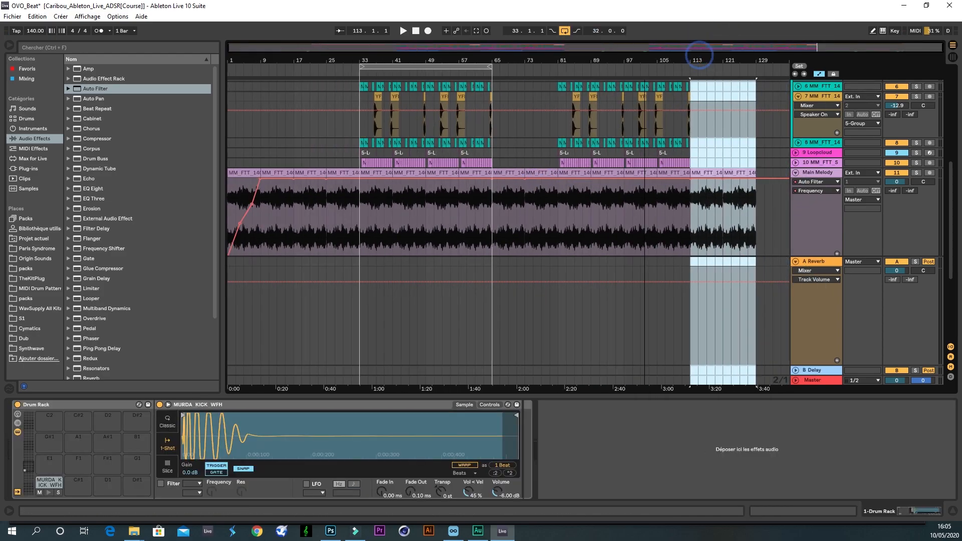
- Add a locator named "Outro" at bar 113
scroll(715, 225, up, 4)
scroll(718, 166, up, 3)
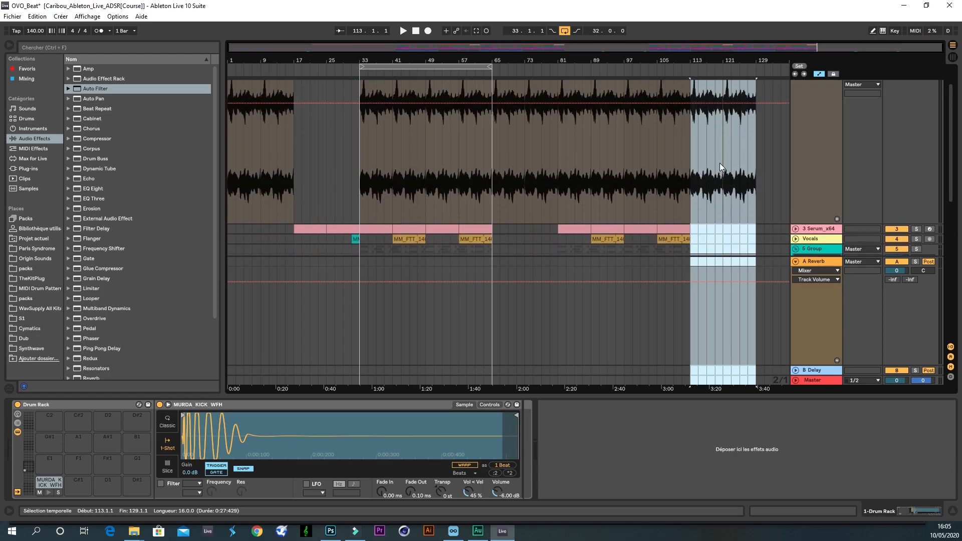
right_click(698, 82)
click(709, 97)
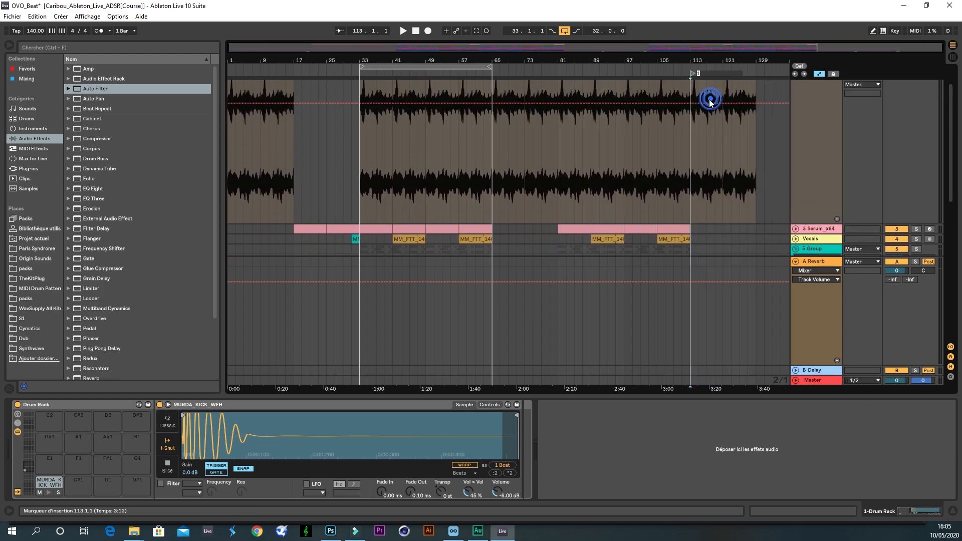
key(Return)
- Add a locator named "Verse 2" and align it to bar 81
click(555, 90)
right_click(557, 92)
click(577, 100)
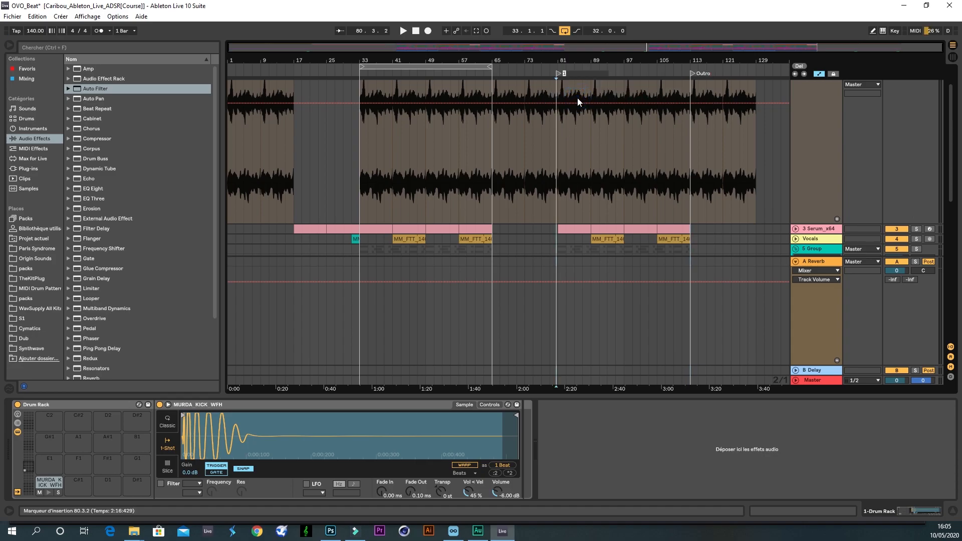
text(Verse 2)
key(Return)
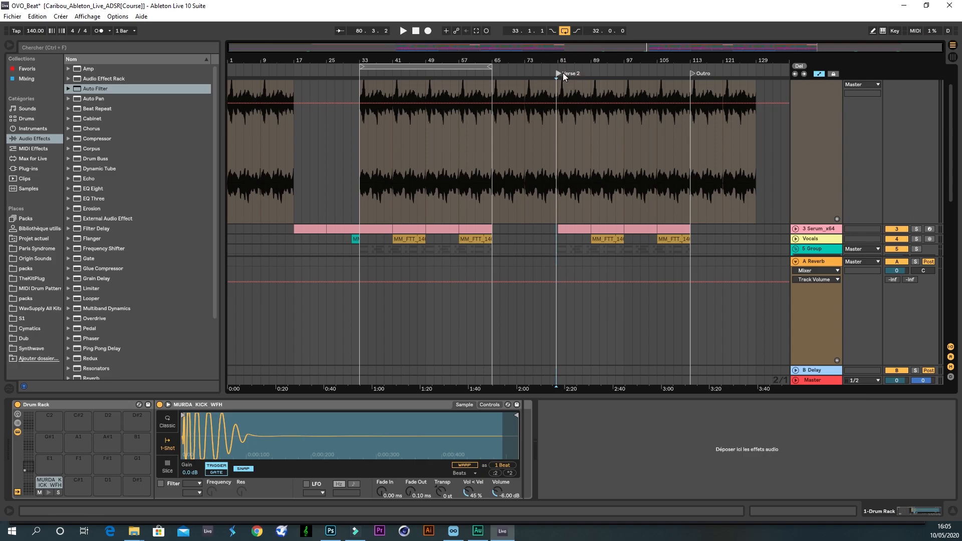
drag(565, 75, 562, 74)
- Add a locator named "Breakdown" at bar 65
right_click(495, 73)
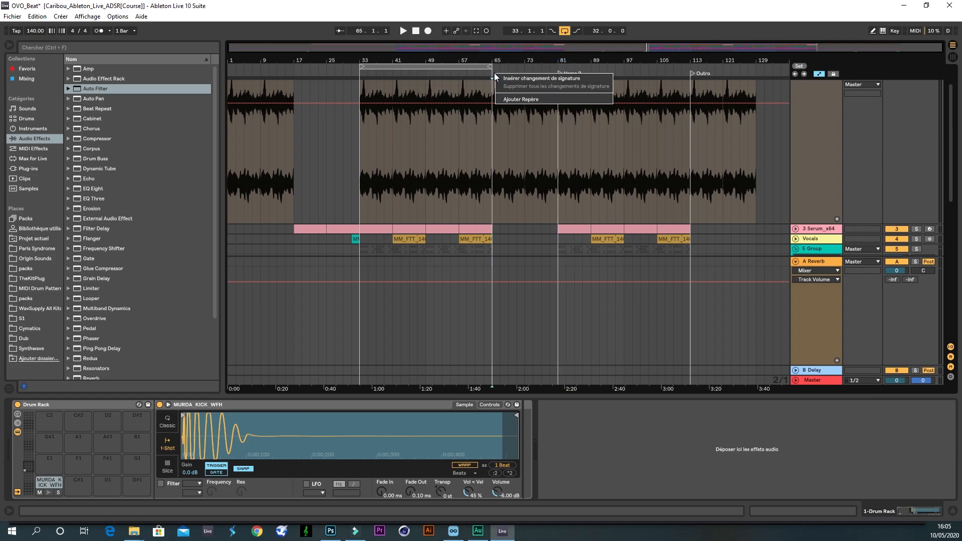
click(495, 97)
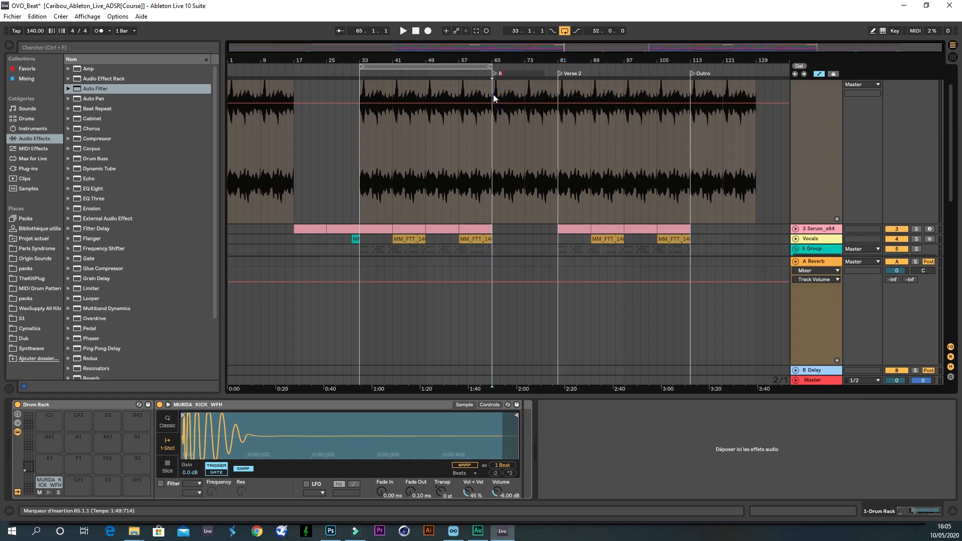
text(n)
key(Return)
- Add a locator named "Verse 1" and move it to bar 33
right_click(334, 70)
click(348, 94)
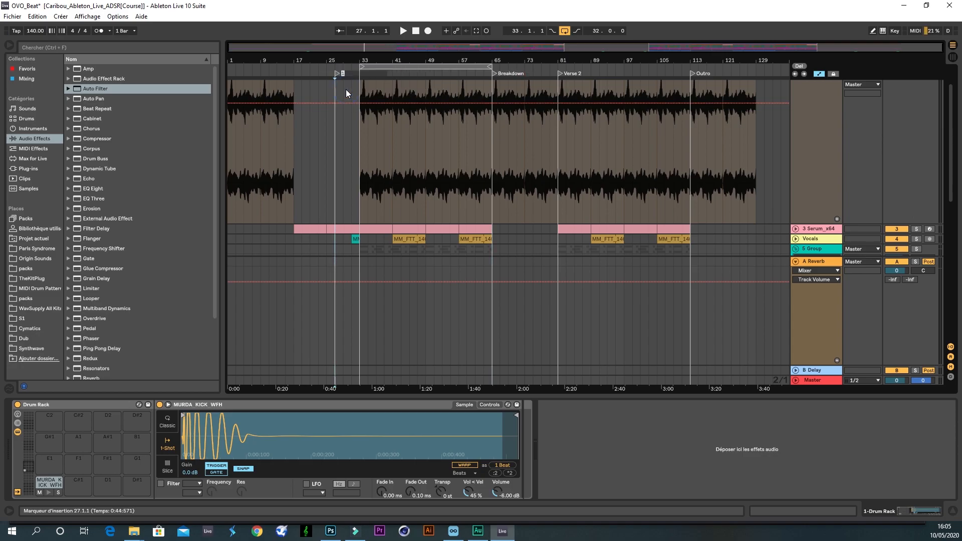
text(Verse 1)
key(Return)
drag(339, 74, 362, 77)
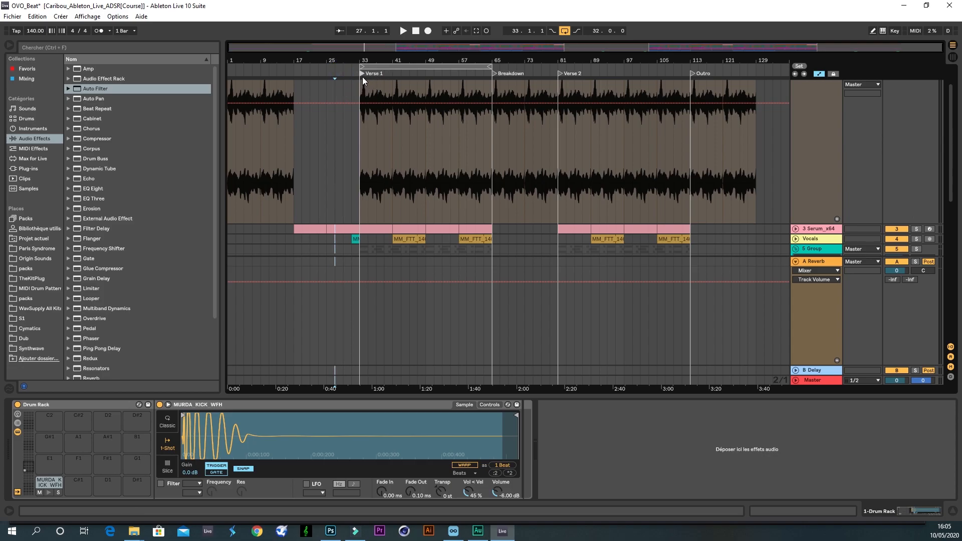
- Add a locator, move it to bar 1 and name it "INtro"
right_click(316, 72)
click(337, 98)
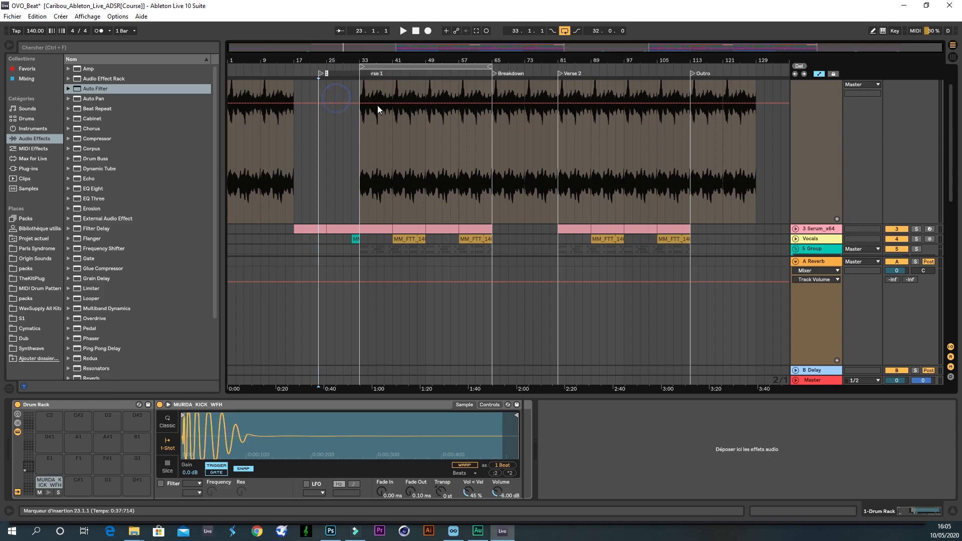
drag(319, 79, 190, 62)
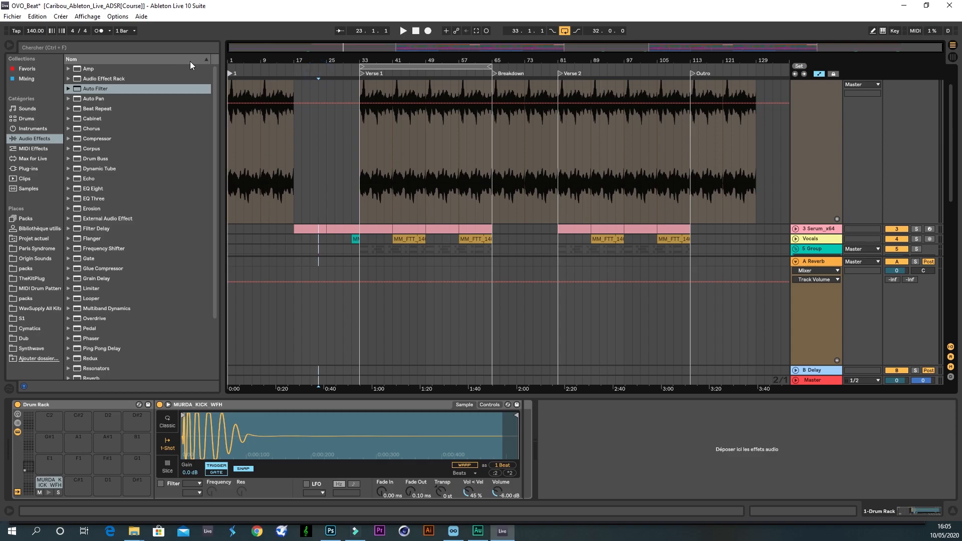
right_click(230, 72)
click(278, 82)
text(INtro)
key(Return)
- Add a locator named "Bassin" at bar 17
right_click(295, 76)
click(310, 102)
text(Bassin)
key(Return)
- Play the arrangement from bar 1, and make room by folding track 2 and hiding the device view
click(417, 31)
click(404, 31)
scroll(791, 131, up, 3)
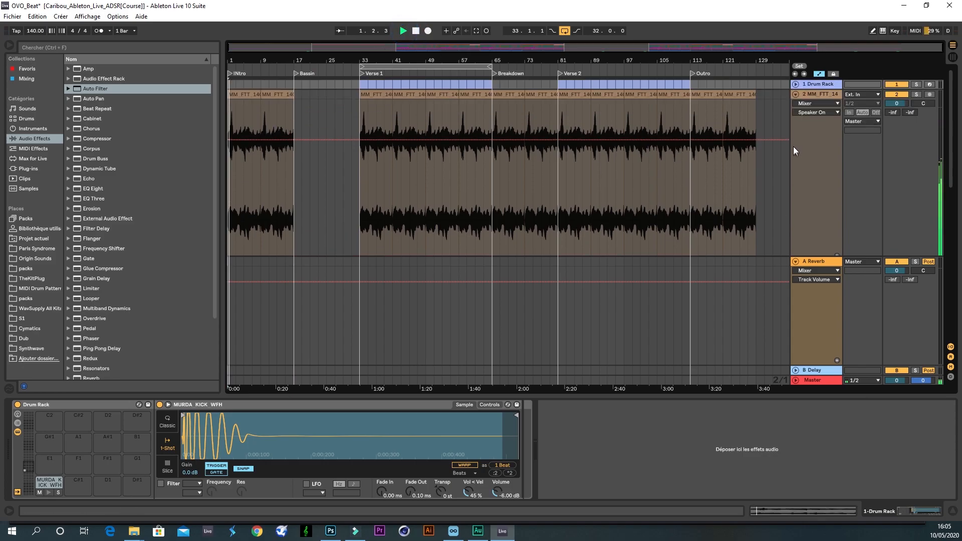
click(796, 95)
scroll(768, 184, down, 5)
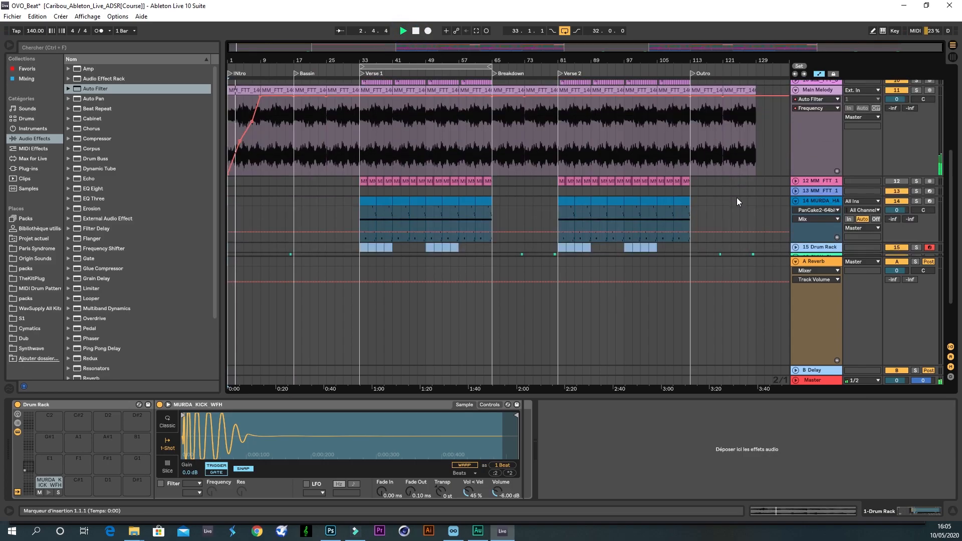
scroll(737, 198, down, 3)
double_click(640, 398)
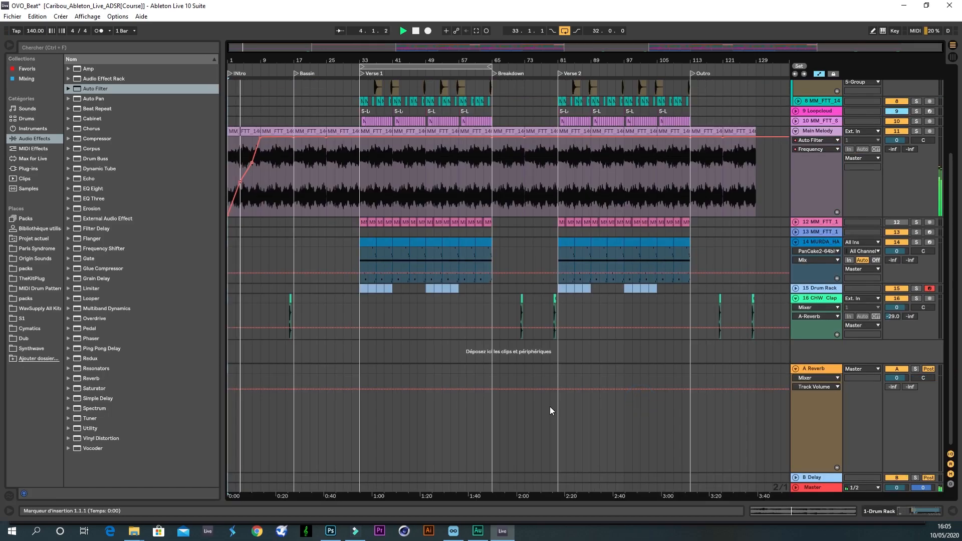
- Delete the clap clip just before bar 17 on the CHW Clap track
click(317, 305)
mouse_move(317, 306)
mouse_down()
mouse_move(256, 314)
mouse_move(255, 301)
mouse_move(321, 312)
mouse_up()
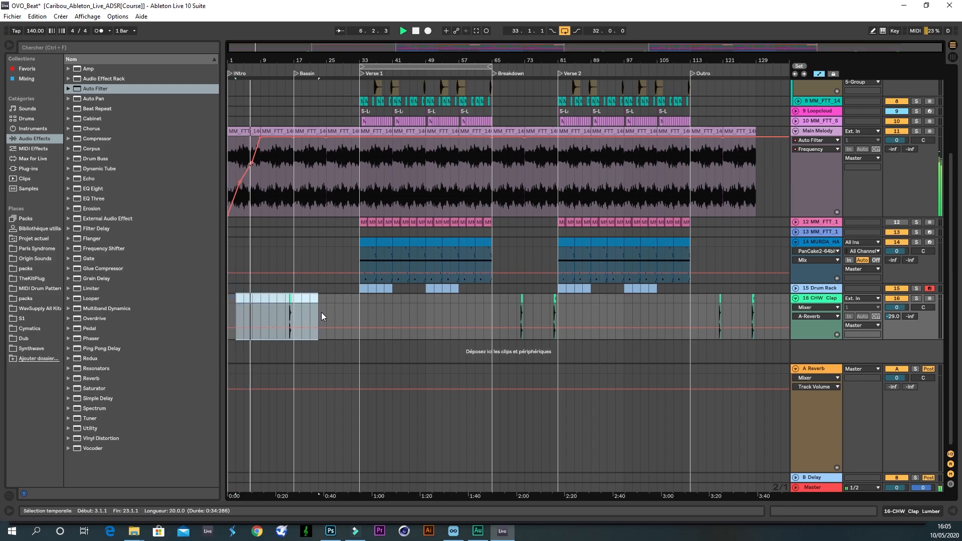
key(Delete)
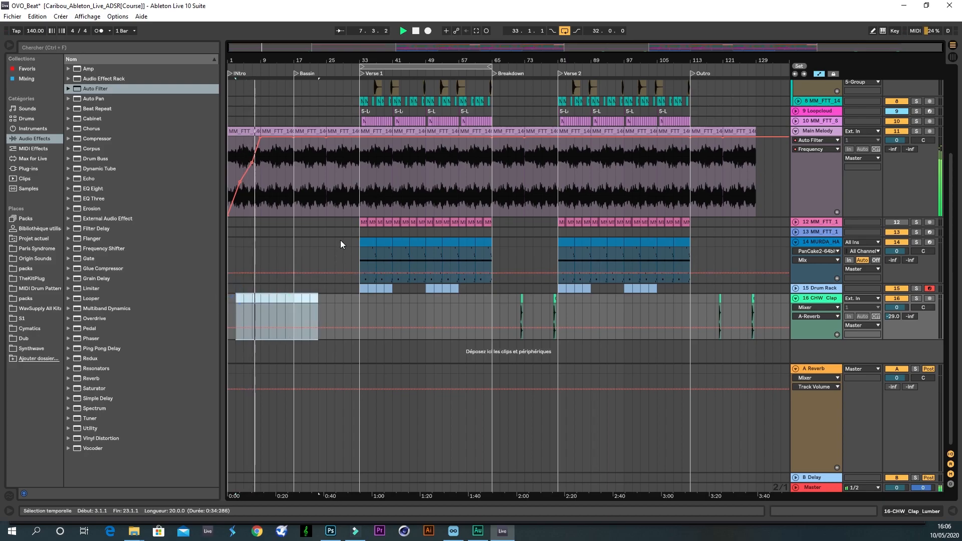
- Fold the CHW Clap and Main Melody tracks in the arrangement
scroll(341, 244, up, 4)
scroll(341, 244, down, 4)
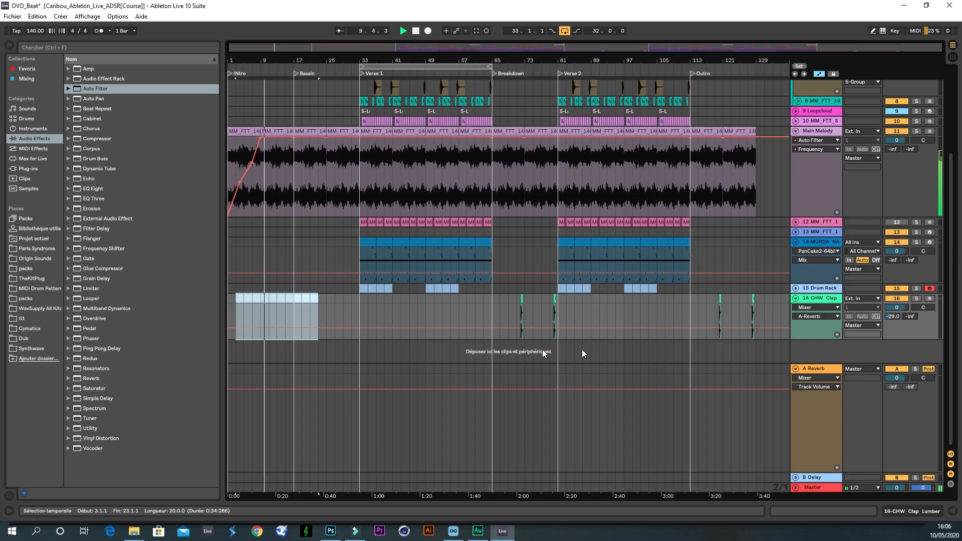
click(795, 299)
scroll(743, 306, up, 2)
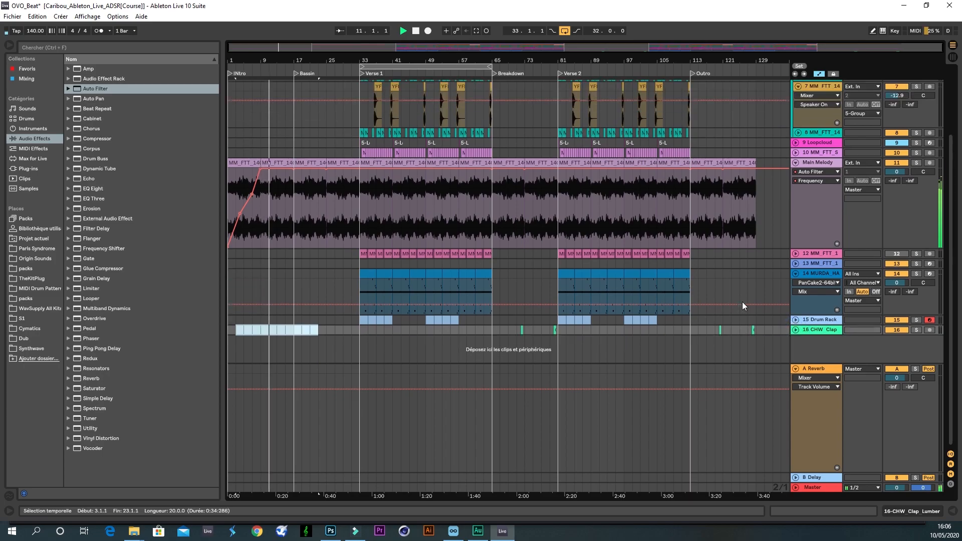
scroll(752, 280, up, 3)
click(796, 207)
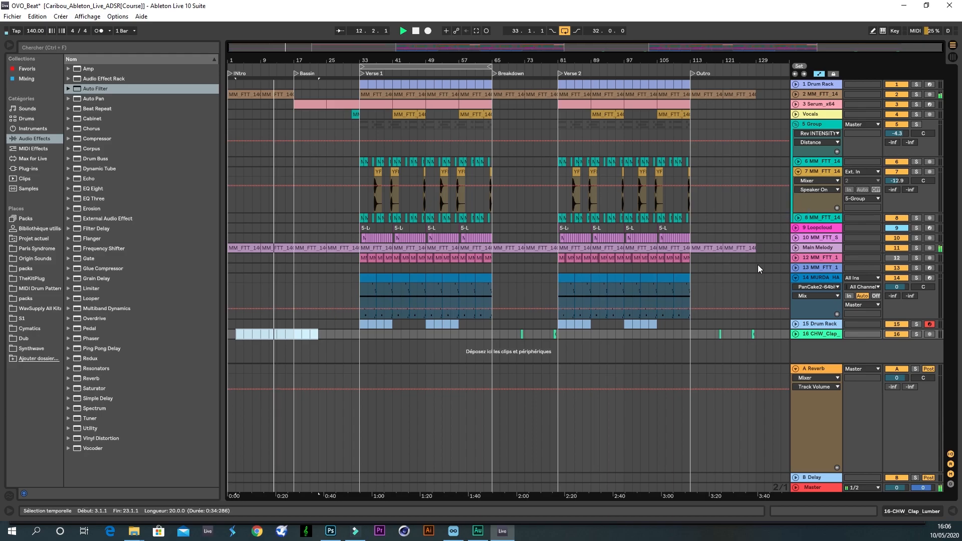
- Duplicate track 2's keys clip twice to fill bars 17 to 33
click(277, 95)
key(ctrl+d)
key(ctrl+d)
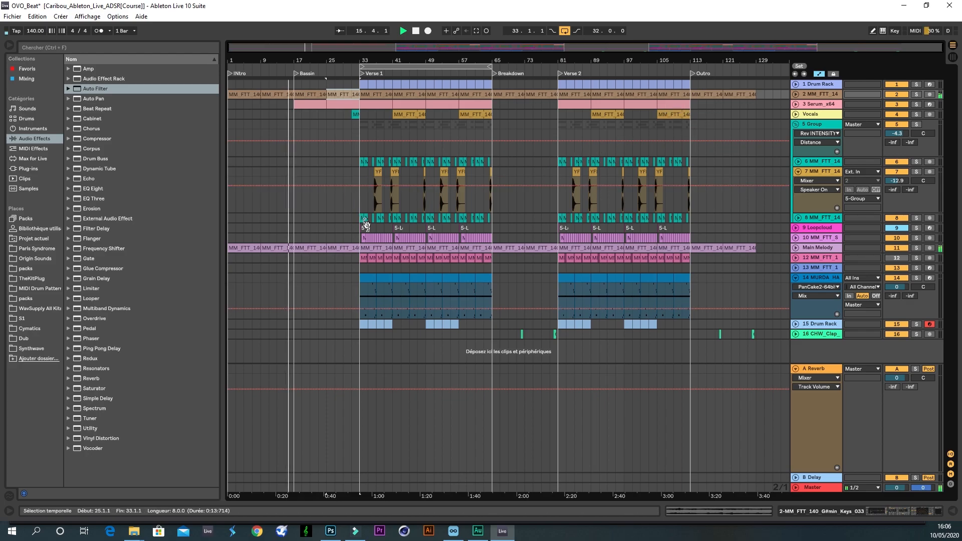
- Fill bars 25 to 33 on the MURDA HAT track and the track 15 Drum Rack with copies of their clips from bar 33
click(369, 277)
drag(369, 278, 340, 285)
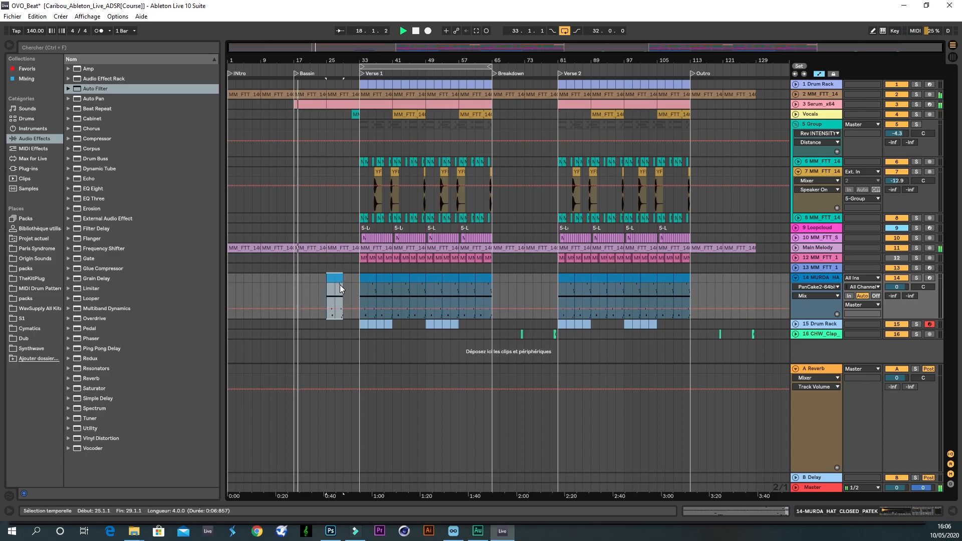
key(ctrl+d)
drag(376, 340, 329, 325)
click(361, 328)
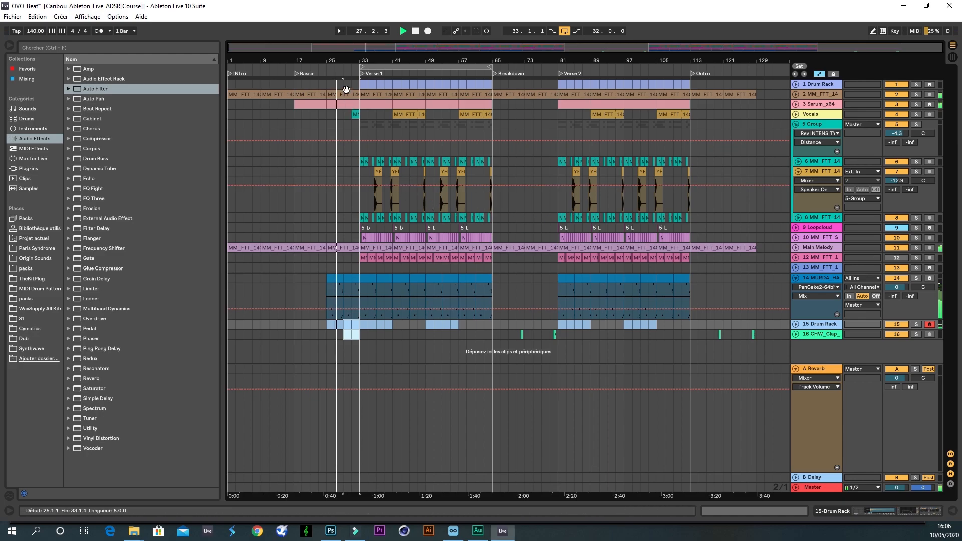
- Trim the MURDA HAT clip before Verse 1 to end at 32.3.1, leaving a gap until bar 33
drag(355, 55, 402, 231)
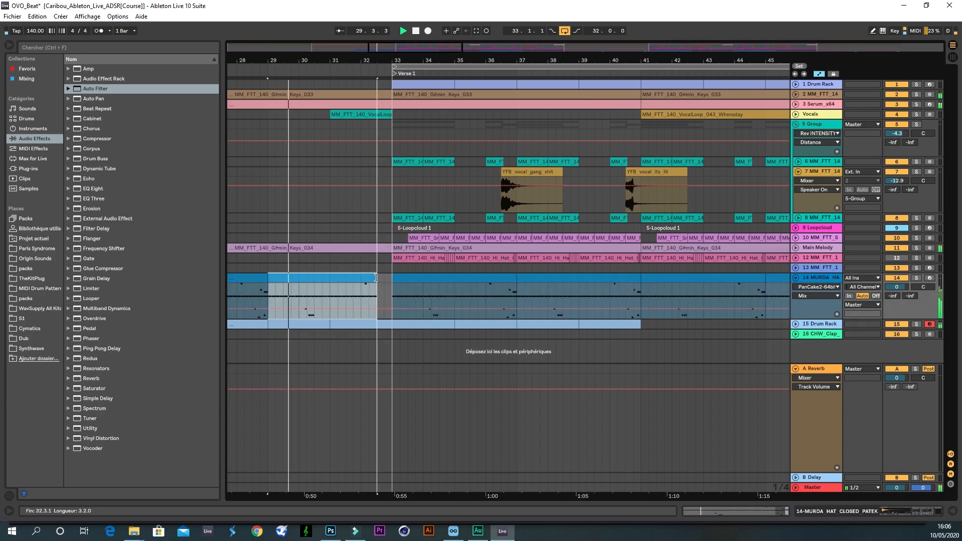
click(383, 288)
key(Delete)
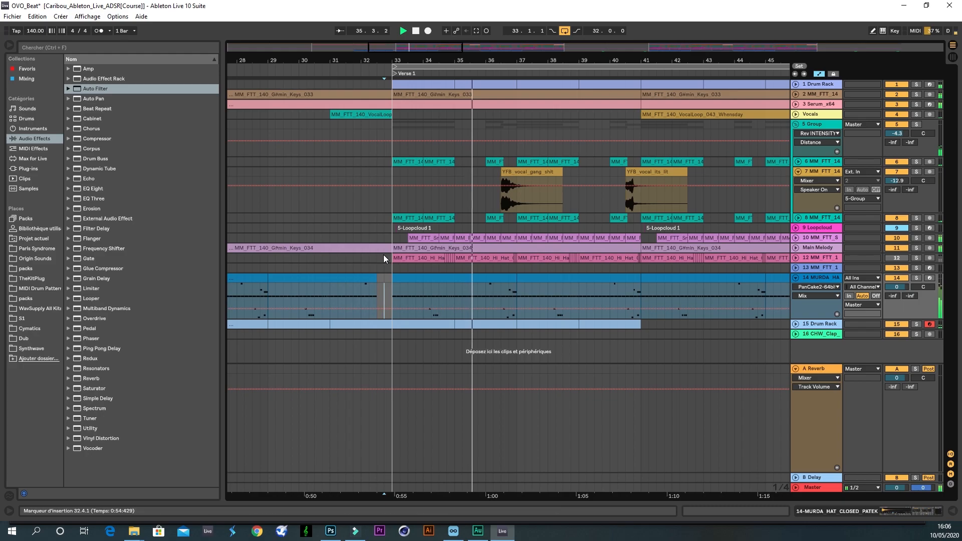
drag(542, 60, 538, 7)
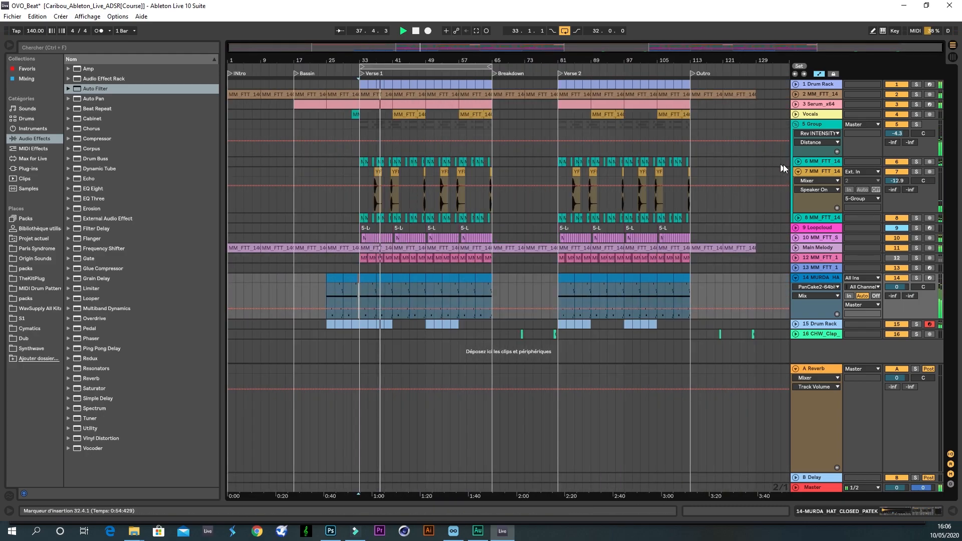
- Fold track 7 and insert a new MIDI track below track 1 Drum Rack
click(798, 172)
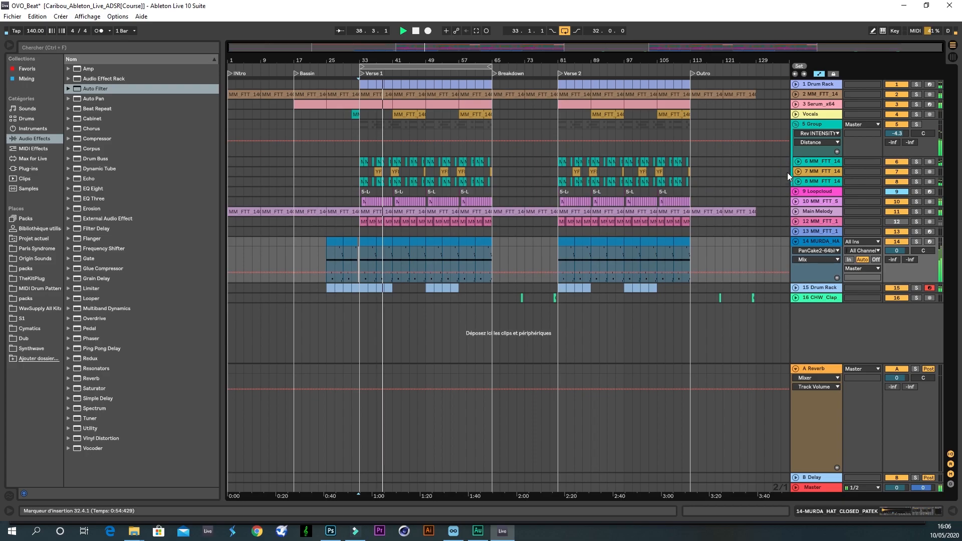
click(819, 84)
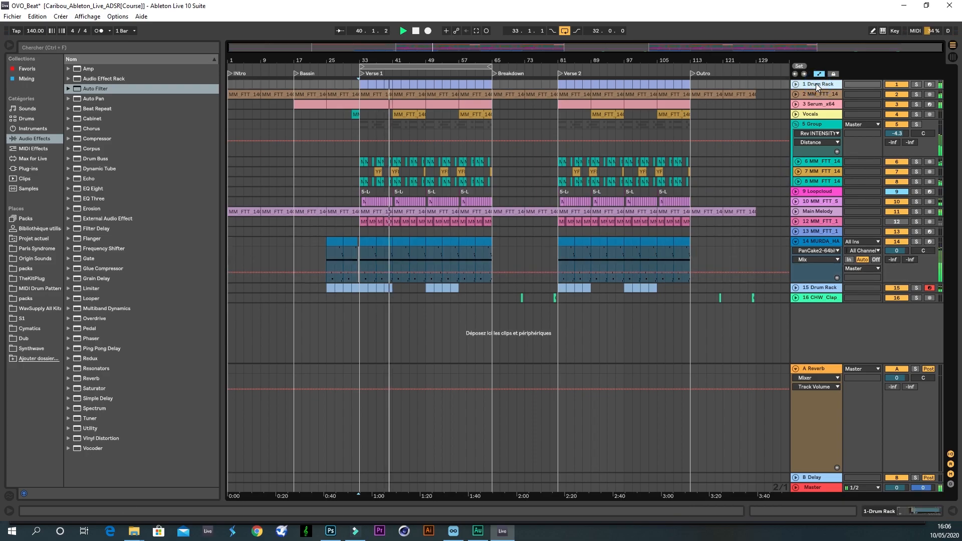
key(ctrl+shift+t)
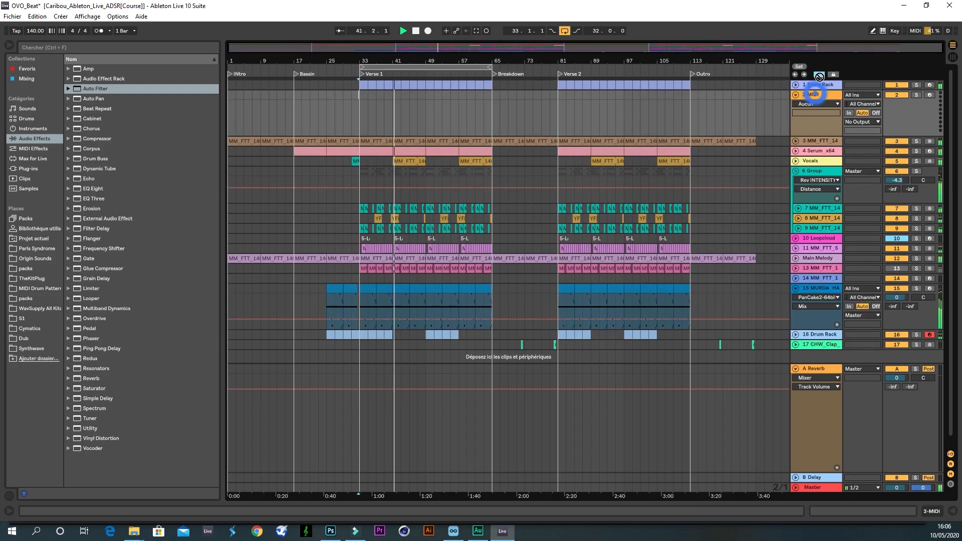
- Move the new MIDI track to the top of the arrangement and insert an audio track above it
drag(819, 79, 820, 84)
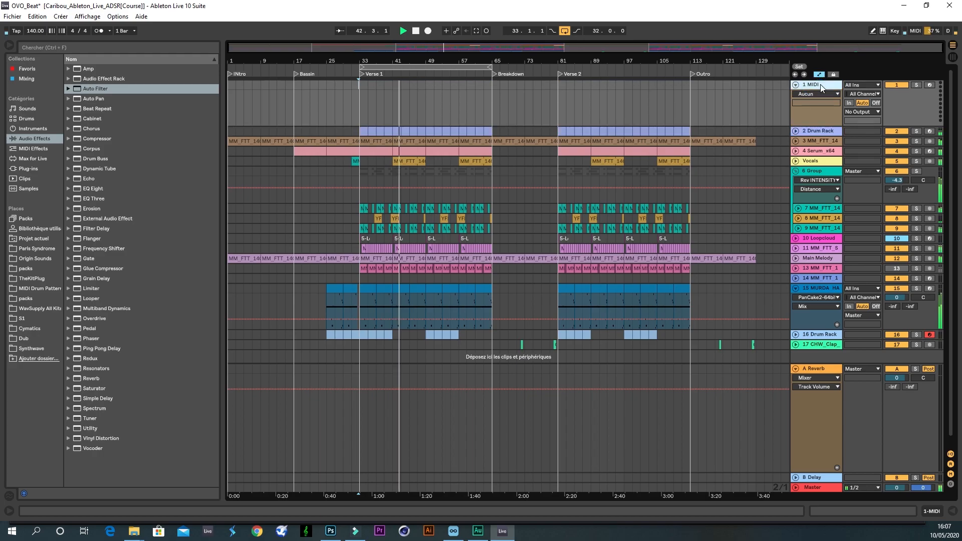
key(ctrl+t)
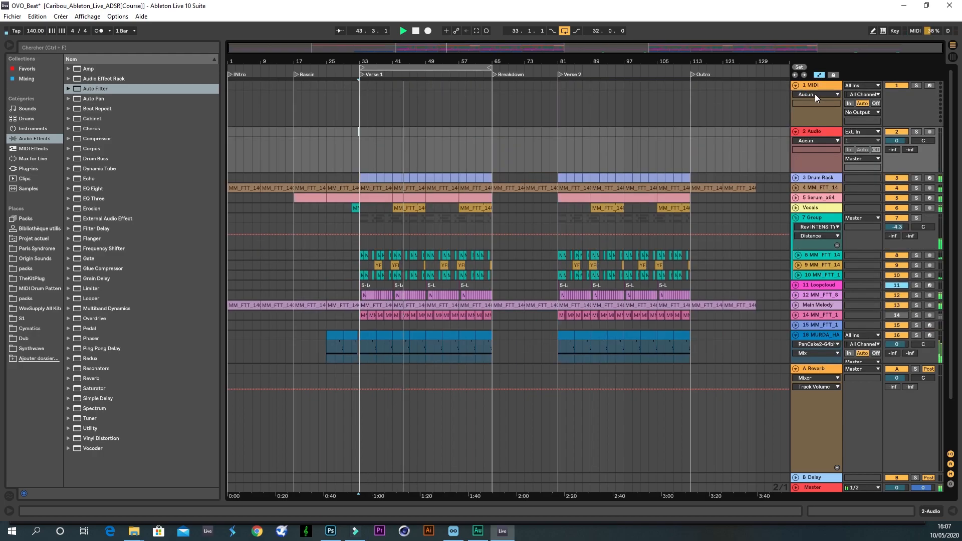
key(Delete)
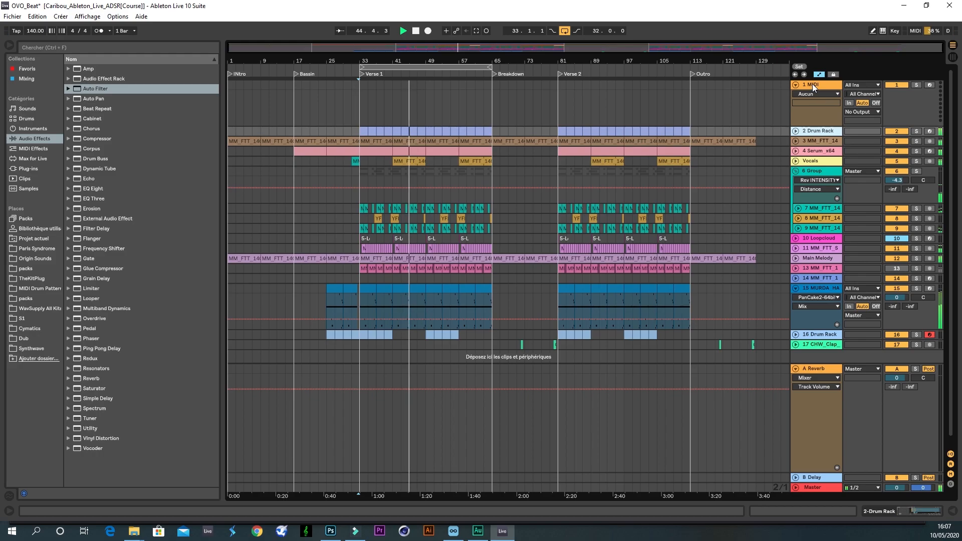
key(ctrl+t)
drag(815, 147, 805, 94)
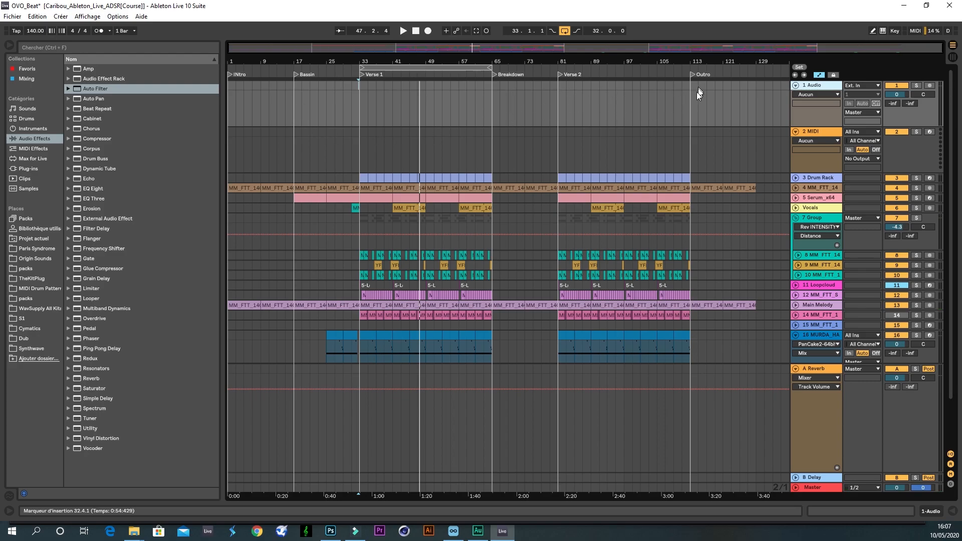
- Search the Paris Syndrome sample folder for "reverse crash"
click(64, 47)
text(reverse)
click(30, 259)
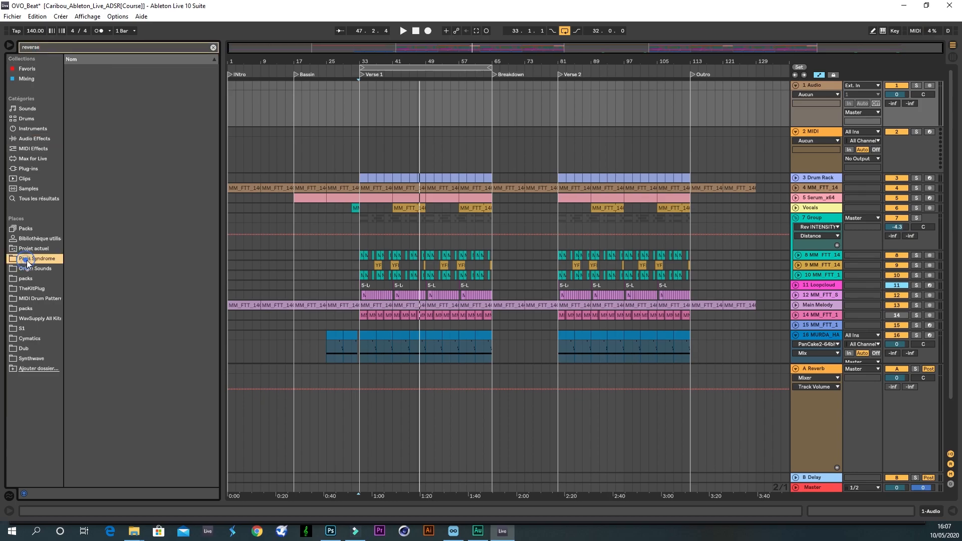
click(54, 45)
text(crash)
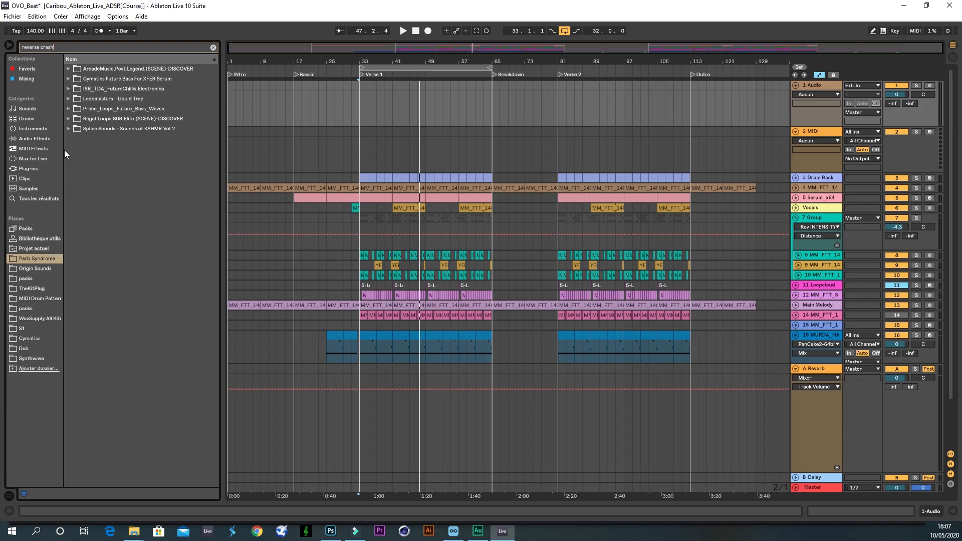
- Find Cymatics Reverse Crash 2.wav among the Cymatics Future Bass crashes and place it on the audio track at bar 33
click(69, 79)
click(75, 89)
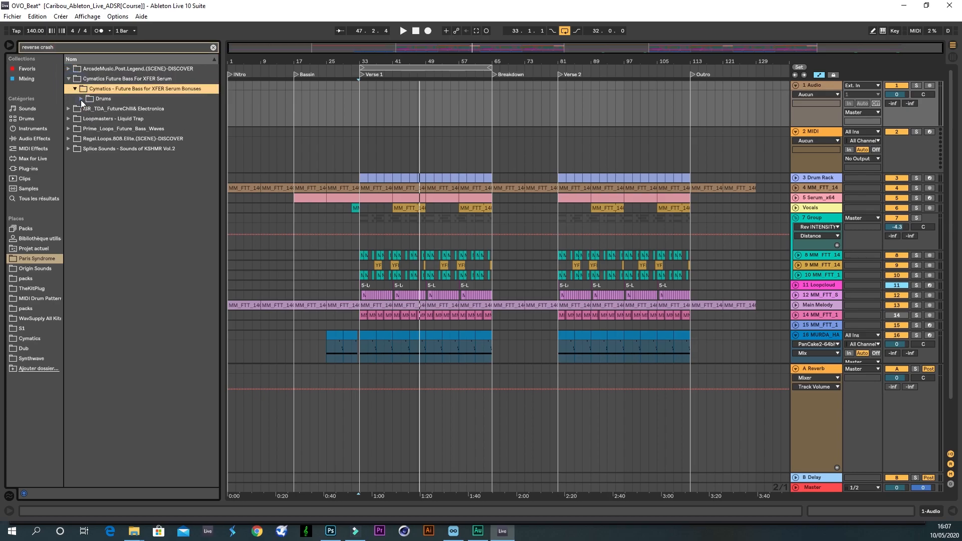
click(81, 99)
click(89, 109)
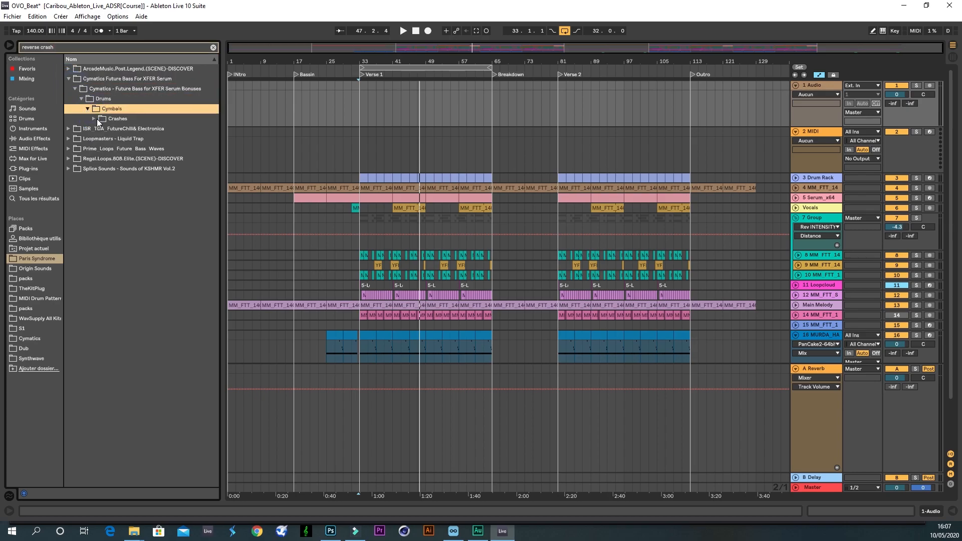
click(94, 119)
click(110, 131)
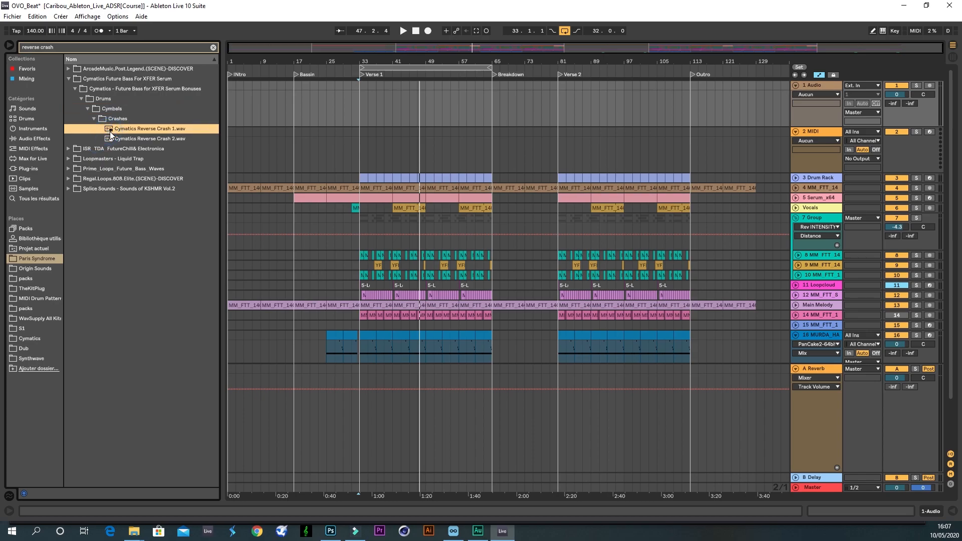
click(145, 139)
drag(145, 139, 329, 100)
drag(269, 101, 360, 100)
drag(361, 65, 362, 120)
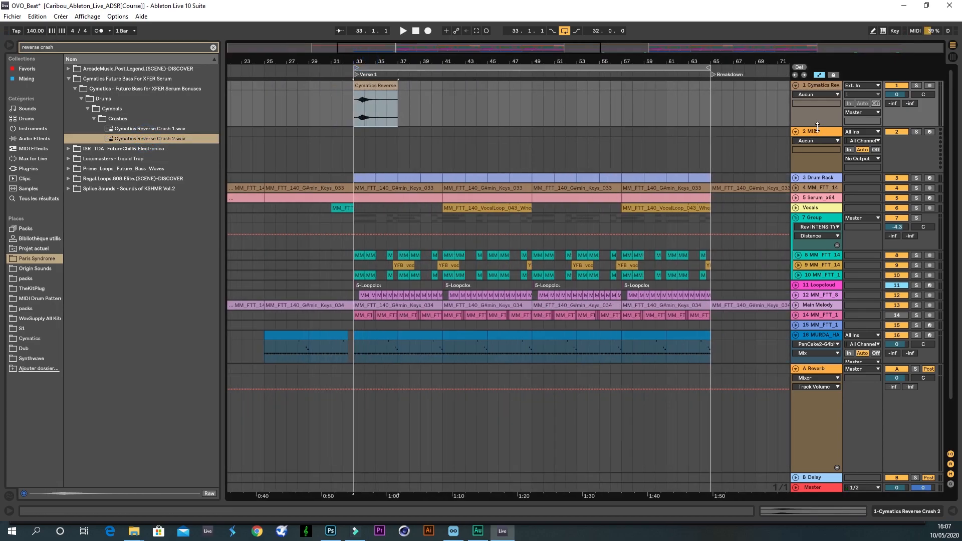
- Heighten the reverse crash track, shift its clip to bar 32, and place copies at bars 48 and 64
click(814, 131)
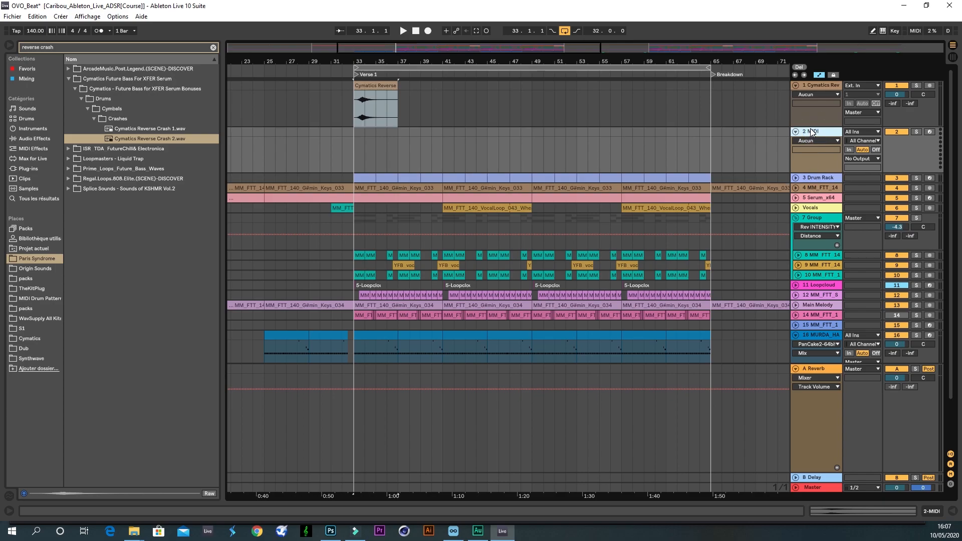
drag(812, 128, 812, 154)
drag(389, 85, 709, 93)
click(684, 58)
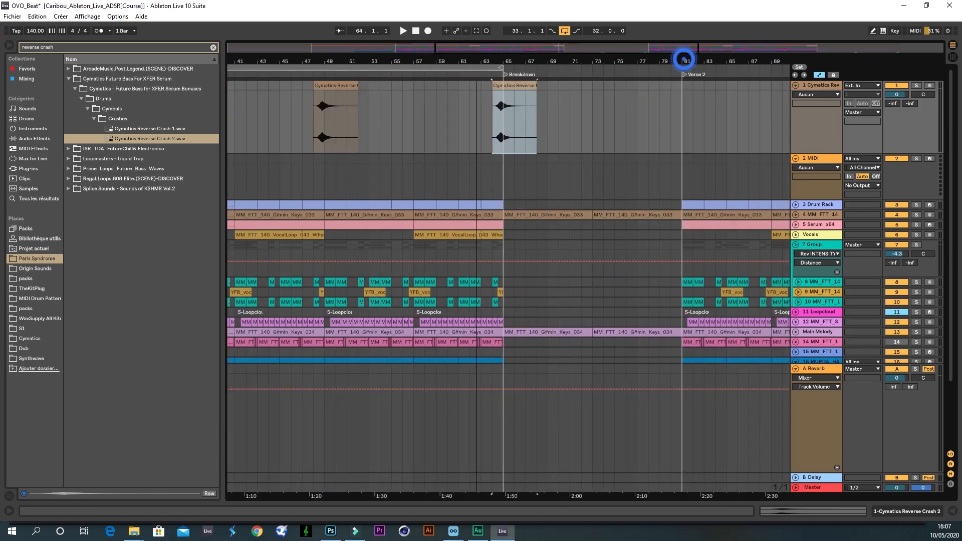
- Copy the reverse crash clip to bars 80, 96 and 112 around Verse 2 and the Outro
drag(684, 59, 685, 80)
drag(443, 106, 512, 110)
drag(522, 88, 678, 116)
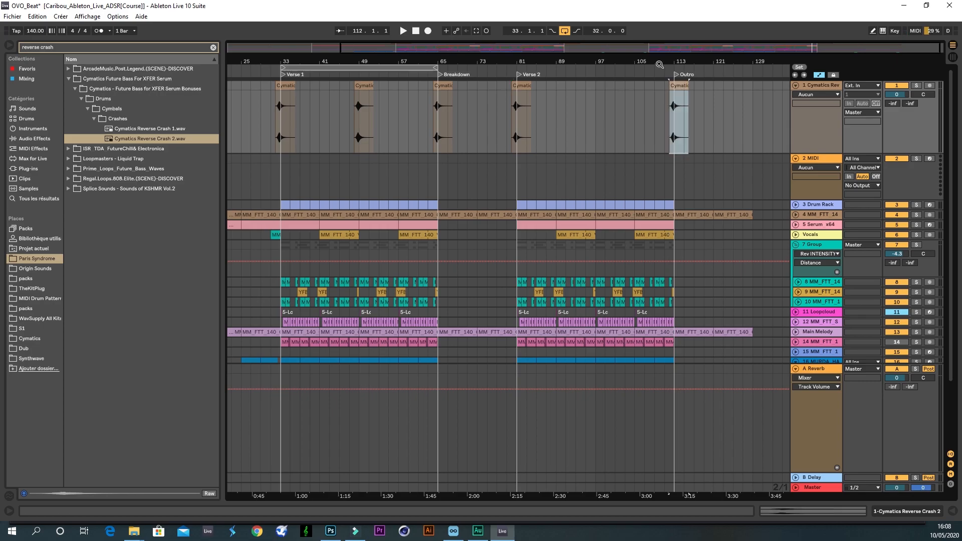
drag(659, 64, 678, 64)
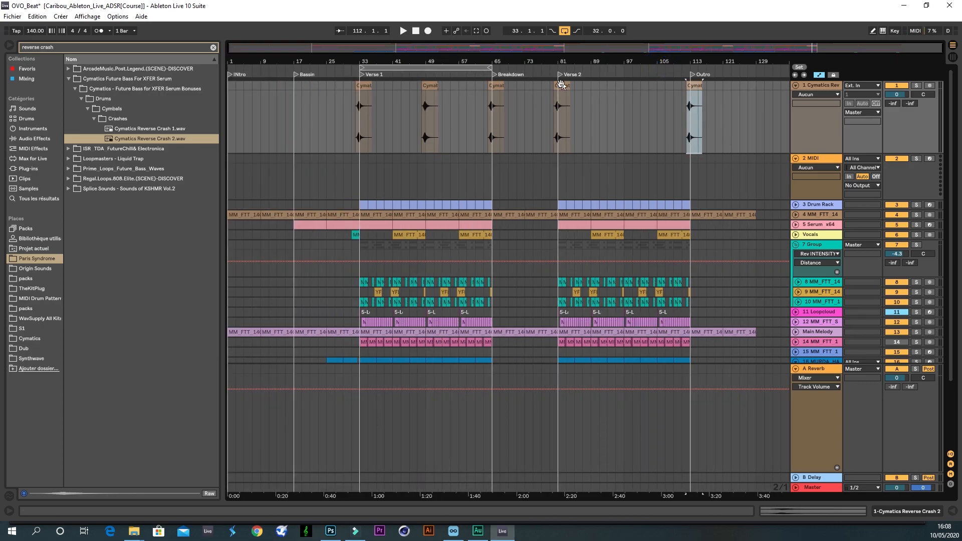
click(559, 87)
drag(562, 88, 624, 89)
- Clear the browser search and add Reverb followed by EQ Eight to the reverse crash track
double_click(811, 85)
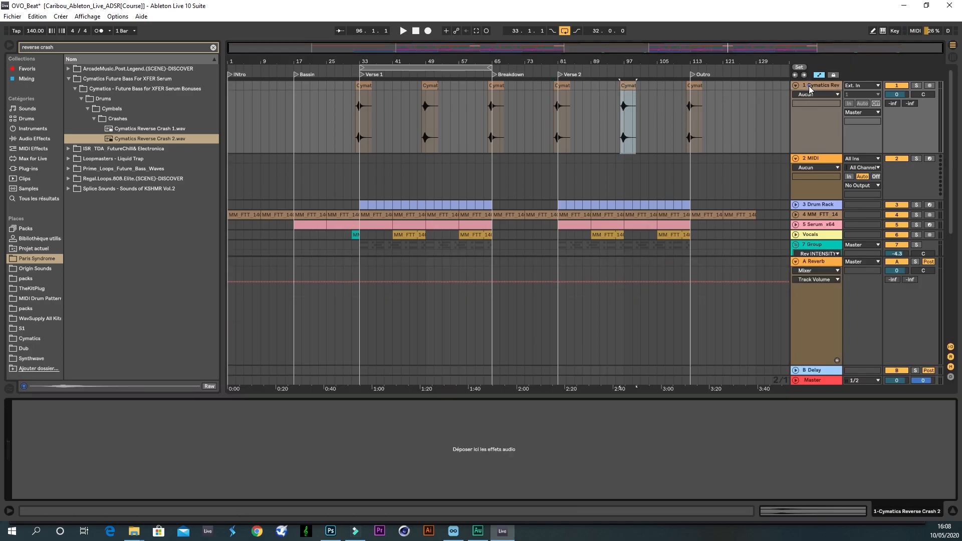
click(213, 48)
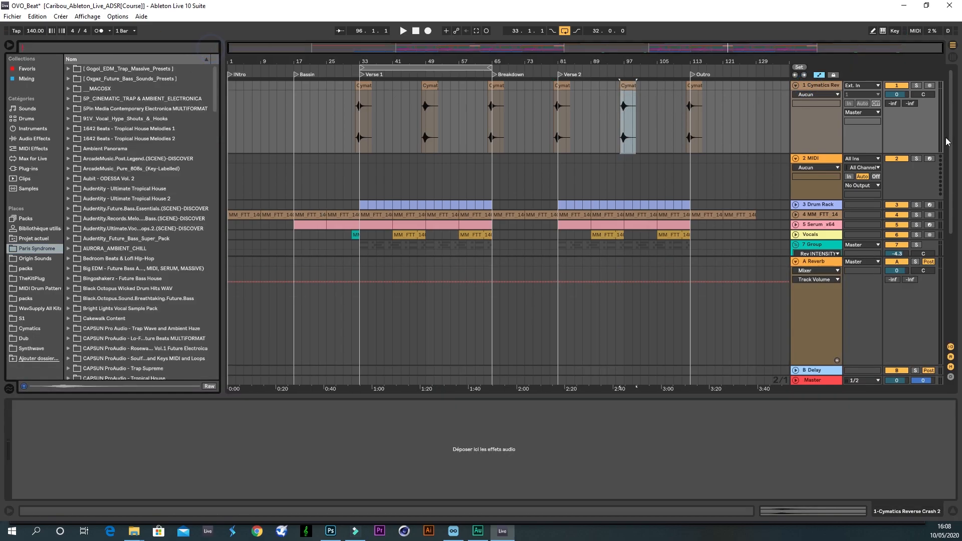
click(30, 139)
drag(95, 302, 92, 351)
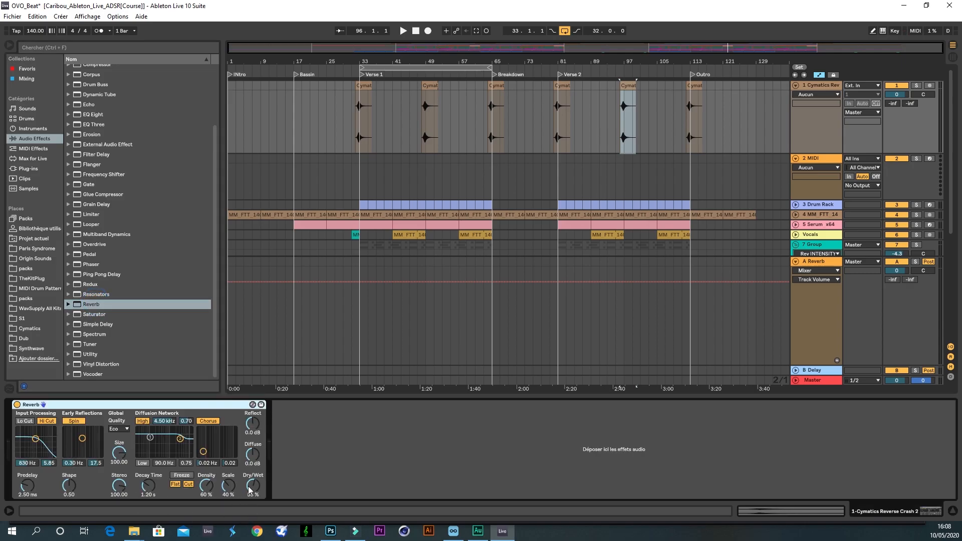
scroll(101, 236, up, 3)
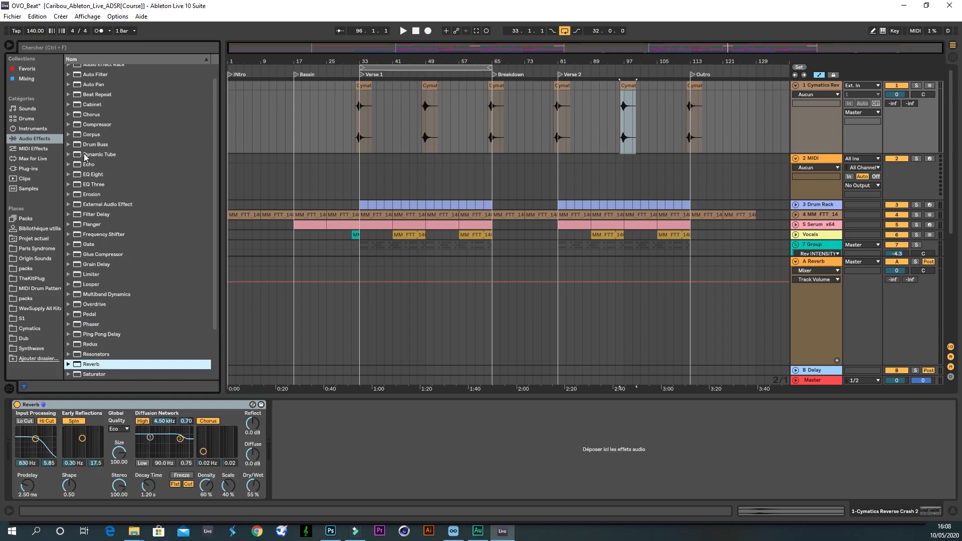
drag(93, 174, 248, 415)
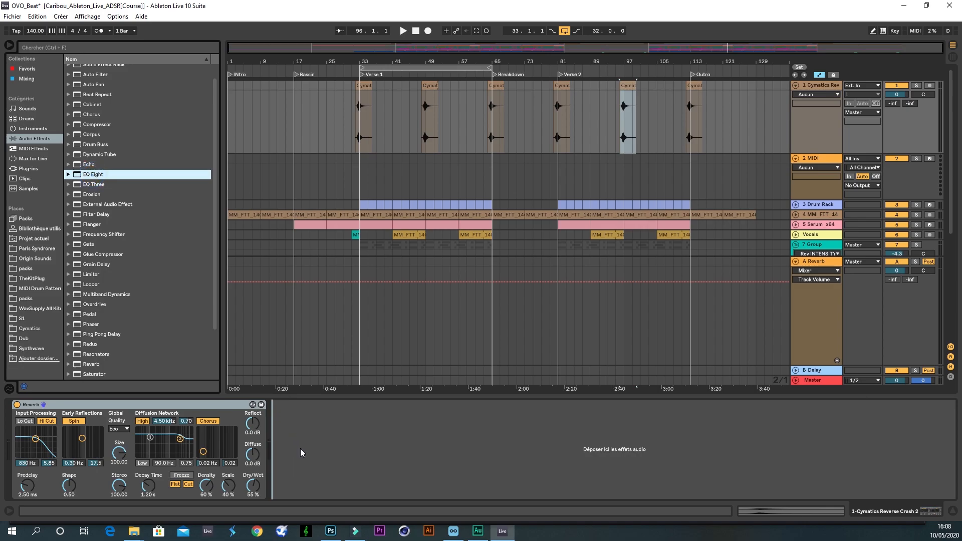
drag(300, 453, 301, 453)
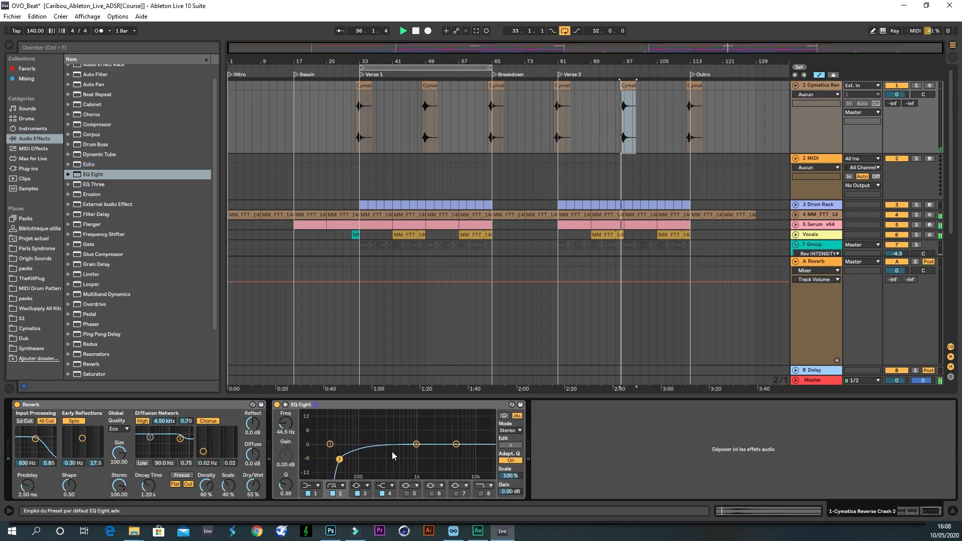
- Set the reverse crash track's volume to -11.8 dB during playback and fold the track
drag(893, 97, 893, 115)
key(space)
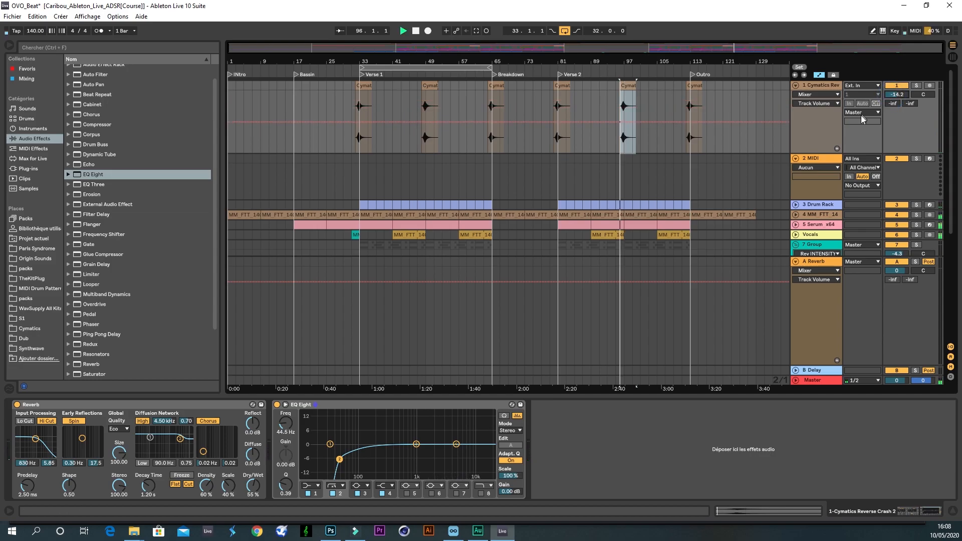
drag(897, 95, 896, 93)
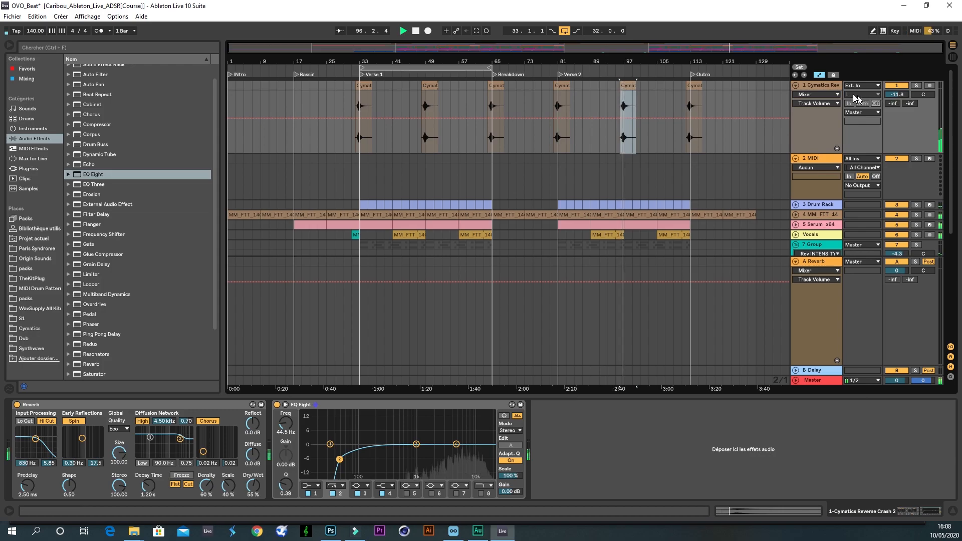
click(797, 86)
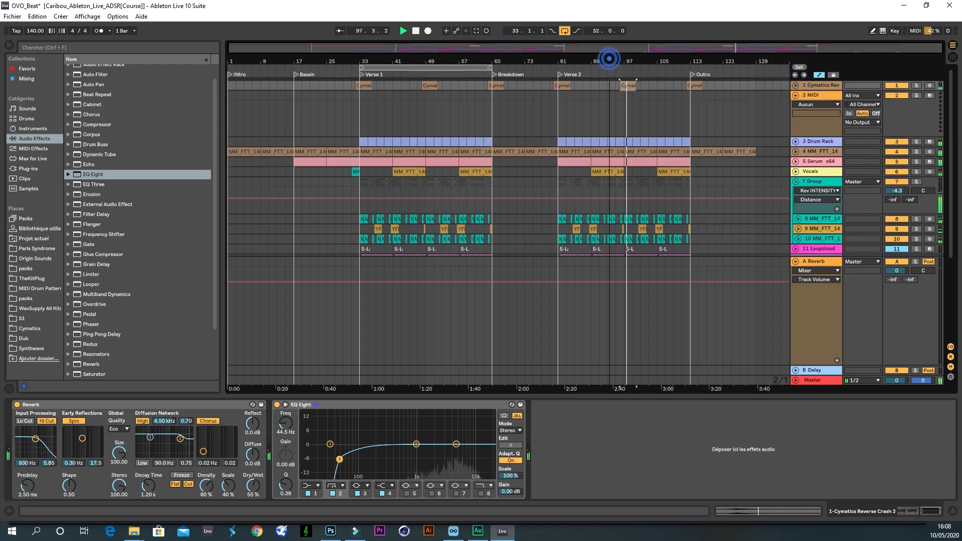
- Unfold the Vocals track and shorten the first vocal clip in Verse 2 to end at bar 95
scroll(649, 154, down, 3)
key(space)
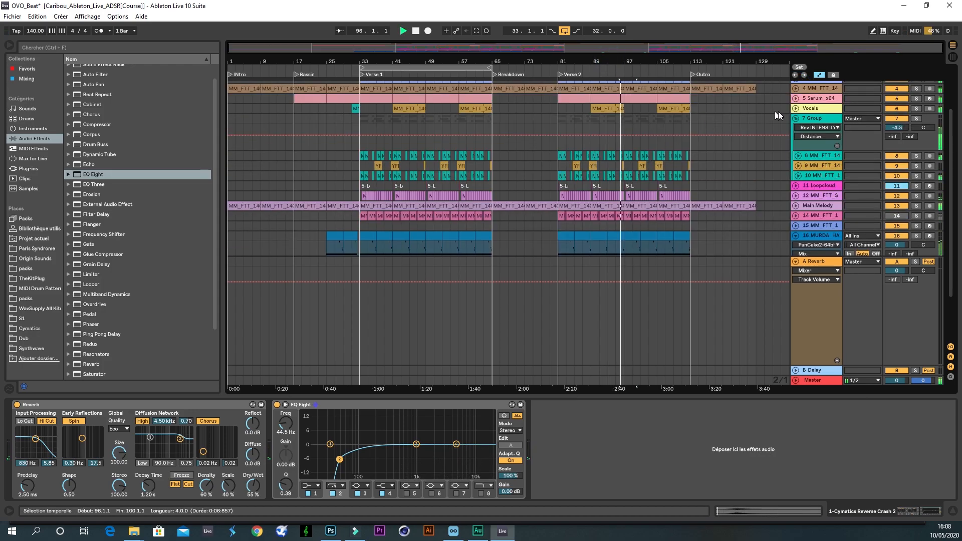
click(796, 108)
drag(623, 61, 515, 122)
click(651, 109)
mouse_move(510, 61)
mouse_down()
mouse_move(512, 53)
mouse_move(519, 80)
mouse_move(527, 52)
mouse_up()
key(space)
- Listen to Verse 2 through bar 97 and examine how the shortened vocal clip leads into the reverse crash
scroll(571, 122, down, 4)
scroll(569, 121, up, 3)
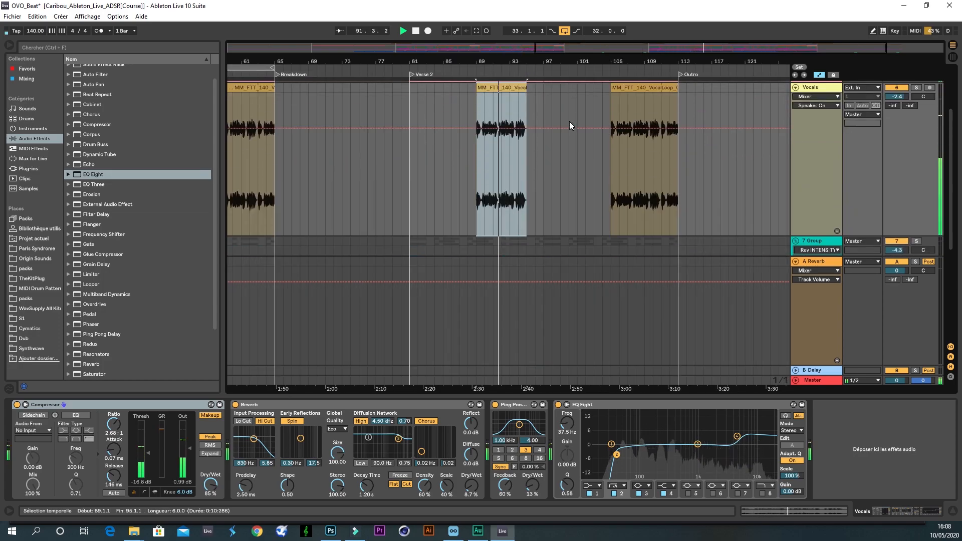
scroll(569, 122, down, 4)
scroll(568, 122, down, 3)
scroll(568, 125, up, 5)
drag(525, 59, 526, 75)
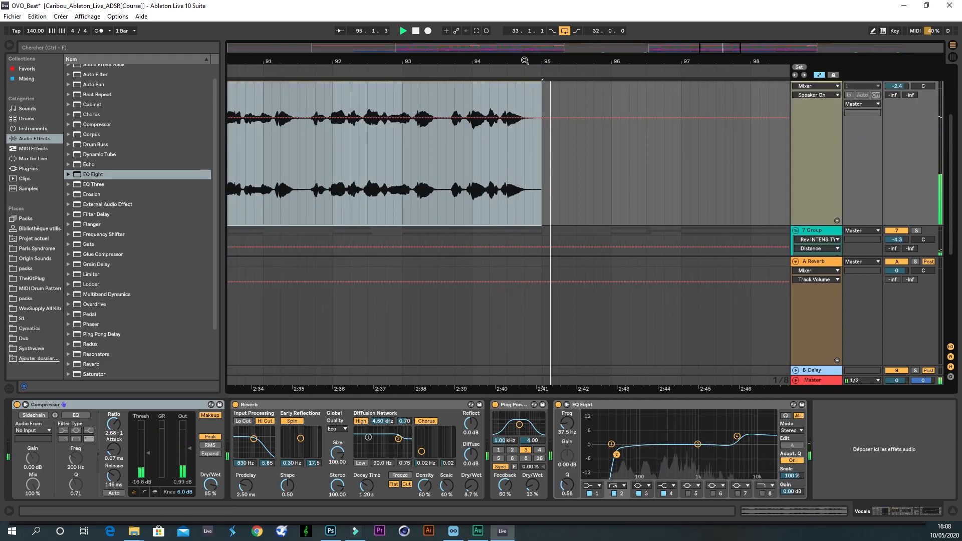
scroll(525, 115, up, 3)
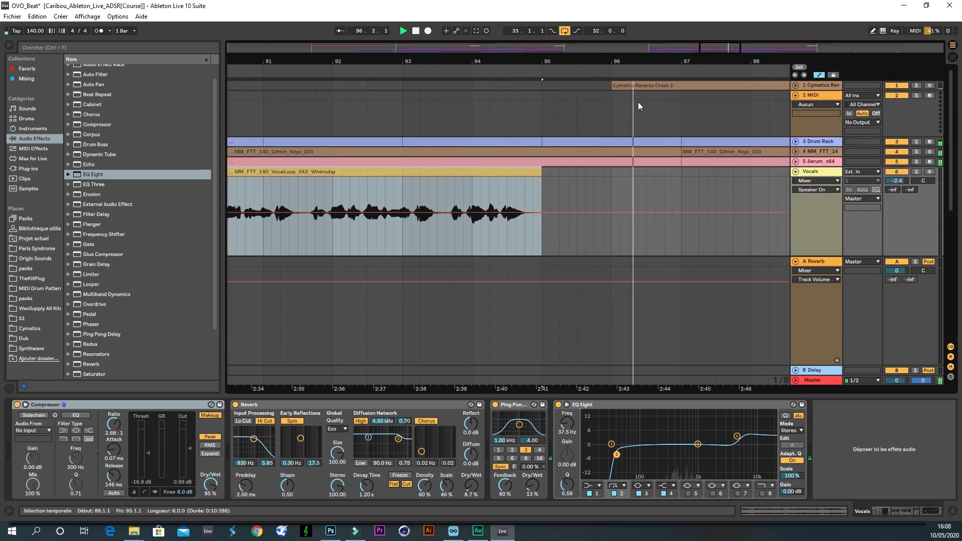
drag(645, 61, 645, 42)
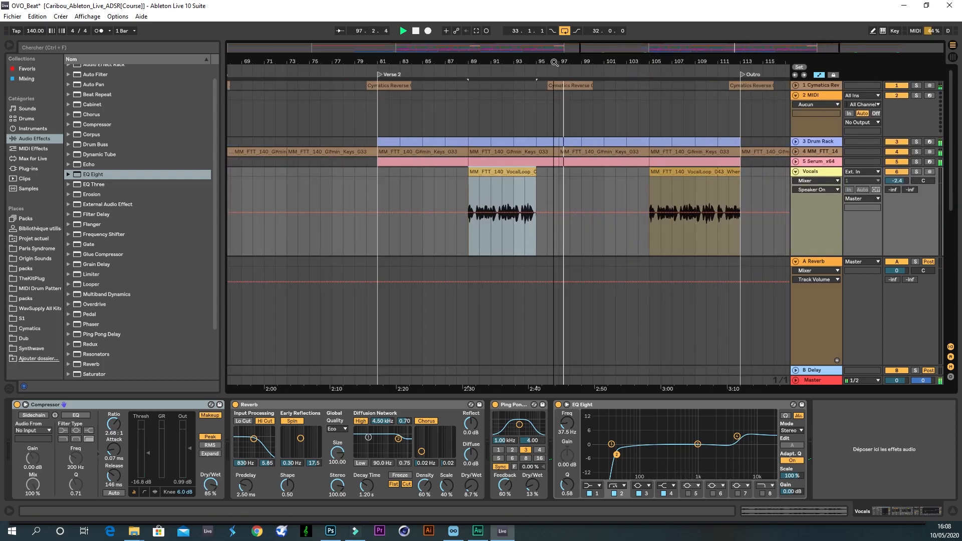
- Duplicate bars 89 to 97 of the Vocals track to bar 97 and delete the vocal clip at bar 105
drag(561, 190, 480, 173)
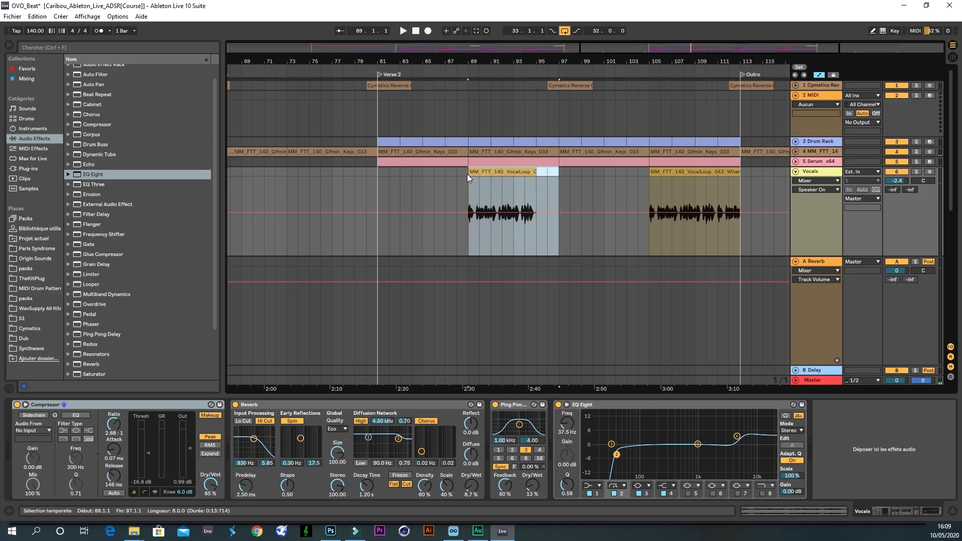
key(ctrl+d)
click(677, 172)
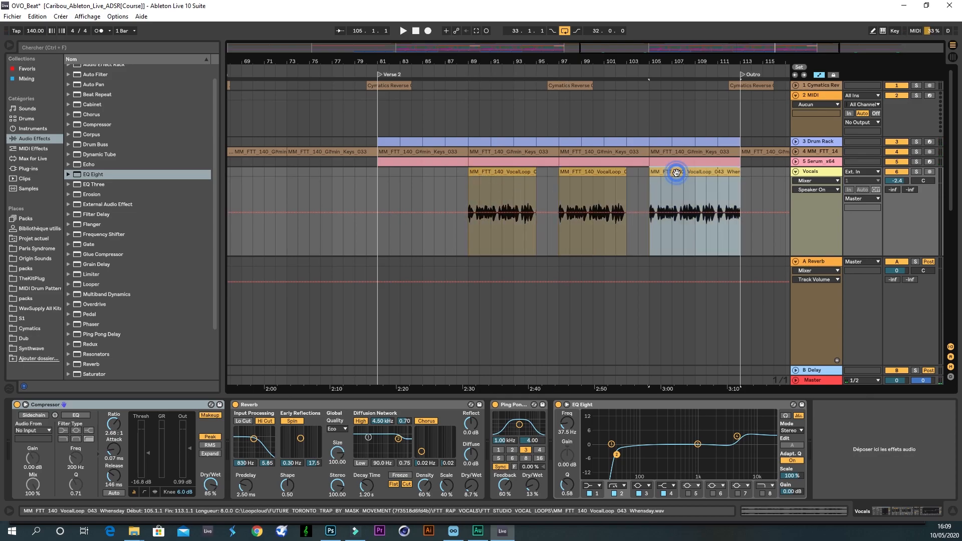
key(Delete)
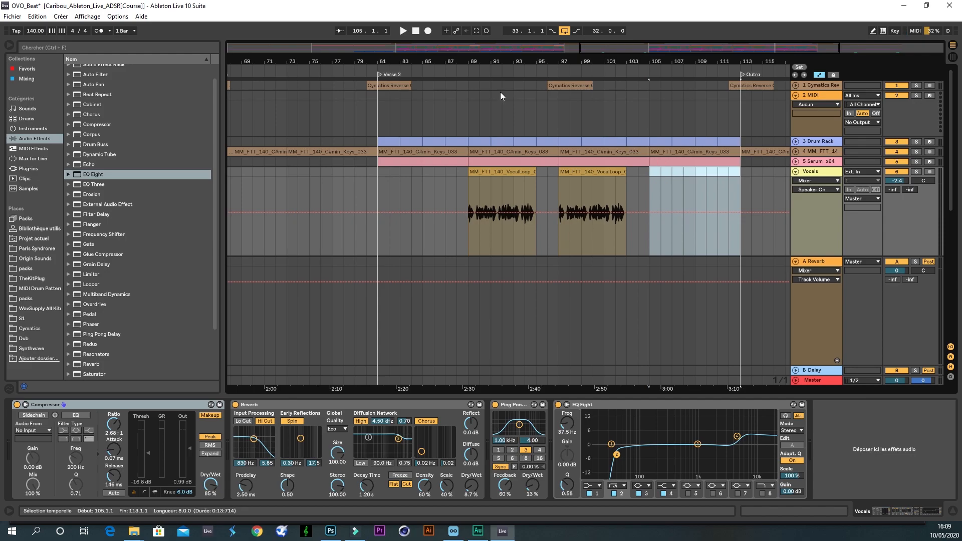
- Play from the Verse 2 marker and review the arrangement's tracks, including the unfolded Vocals track
click(381, 75)
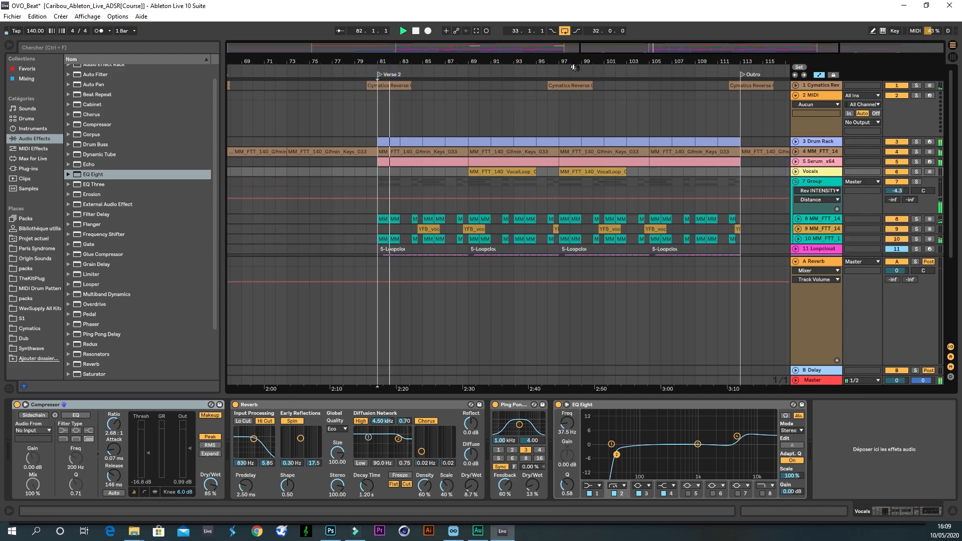
drag(573, 61, 573, 30)
scroll(648, 228, down, 3)
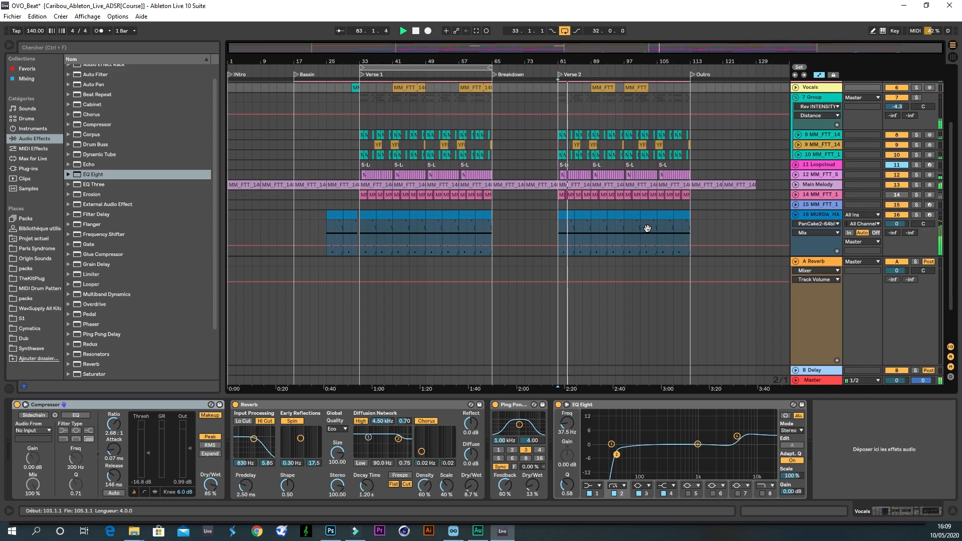
scroll(739, 219, up, 5)
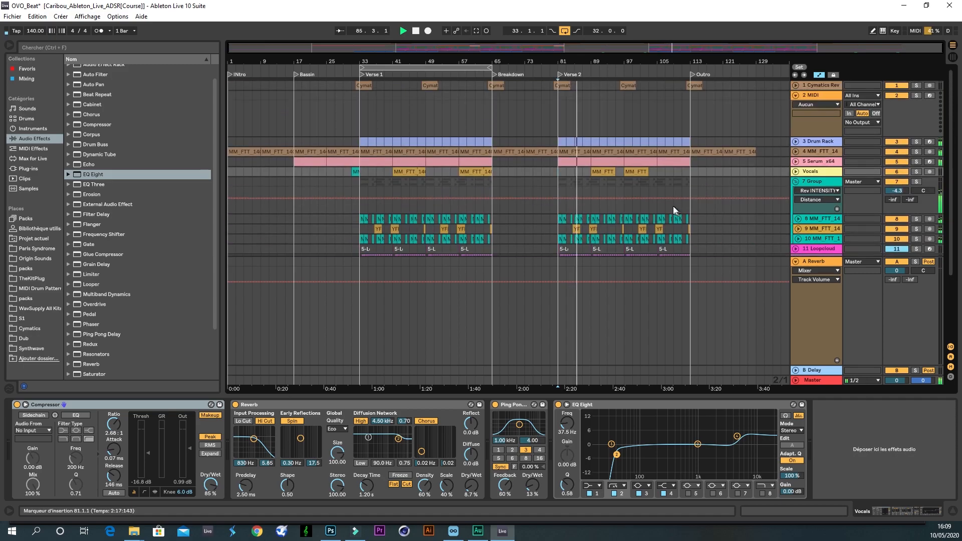
click(796, 172)
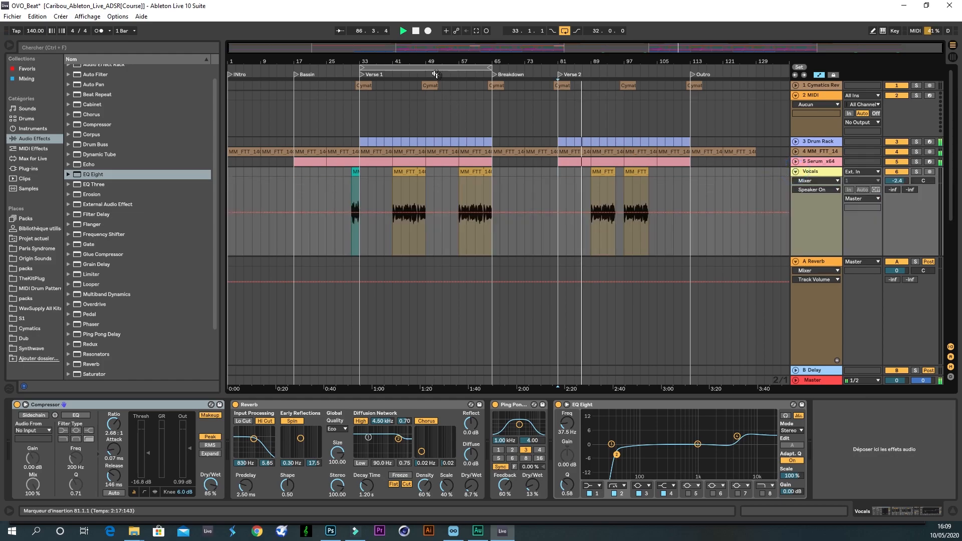
- Shorten the first long vocal clip in Verse 1 to end at bar 47
drag(419, 62, 419, 63)
drag(449, 172, 415, 173)
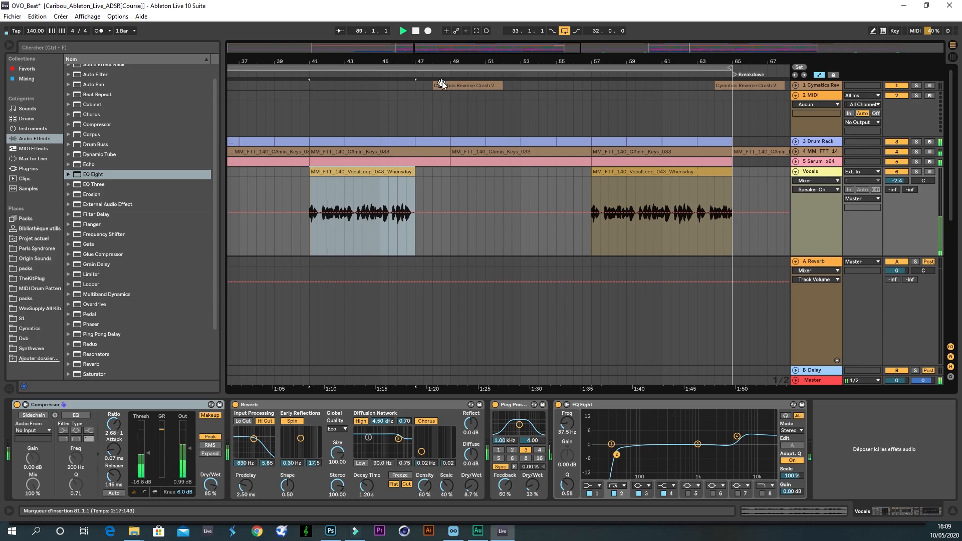
drag(445, 60, 445, 52)
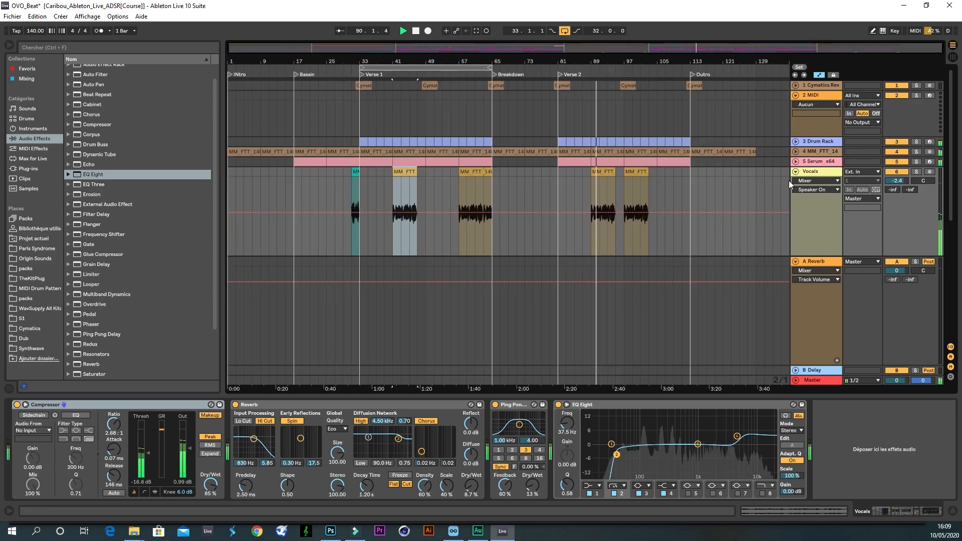
- Copy the two-bar vocal clip preceding Verse 1 to bars 79 and 111, and fold the Vocals track
click(356, 174)
drag(355, 174, 557, 175)
click(795, 171)
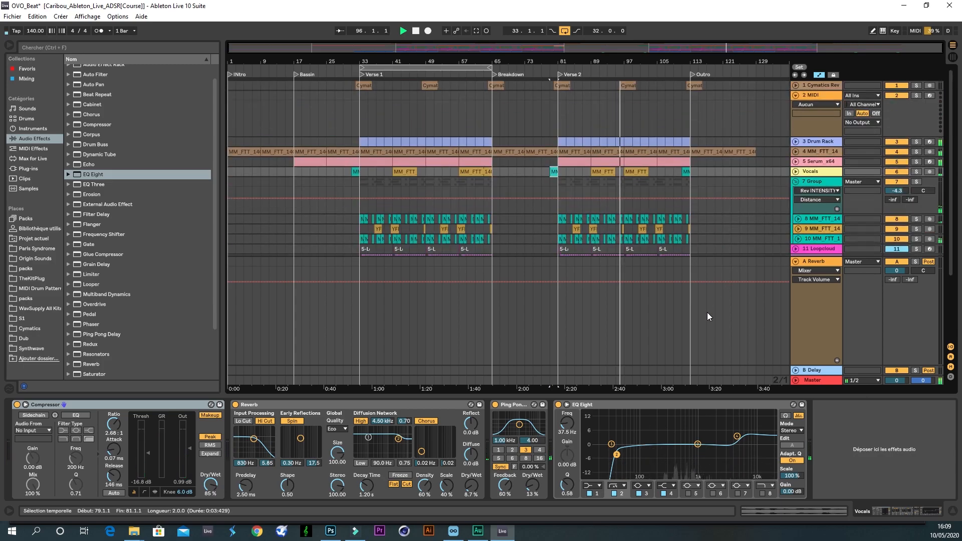
- Hide the device view and add a locator named "Kick out" at bar 105
drag(679, 399, 683, 537)
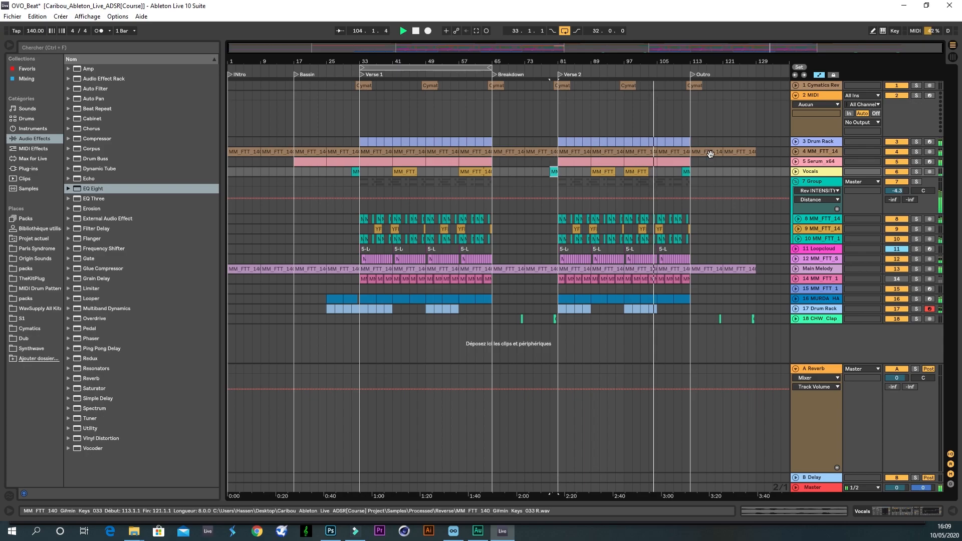
drag(682, 58, 684, 59)
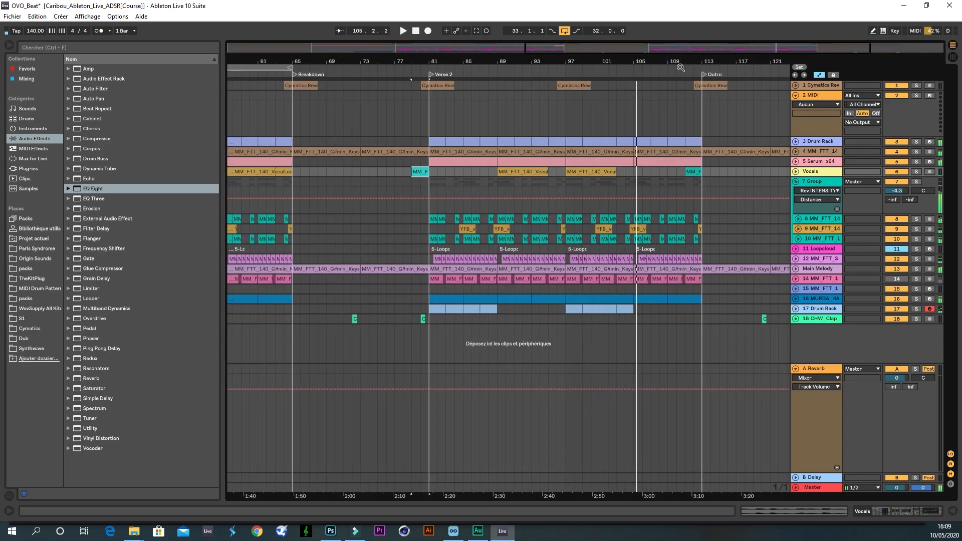
right_click(635, 74)
click(641, 100)
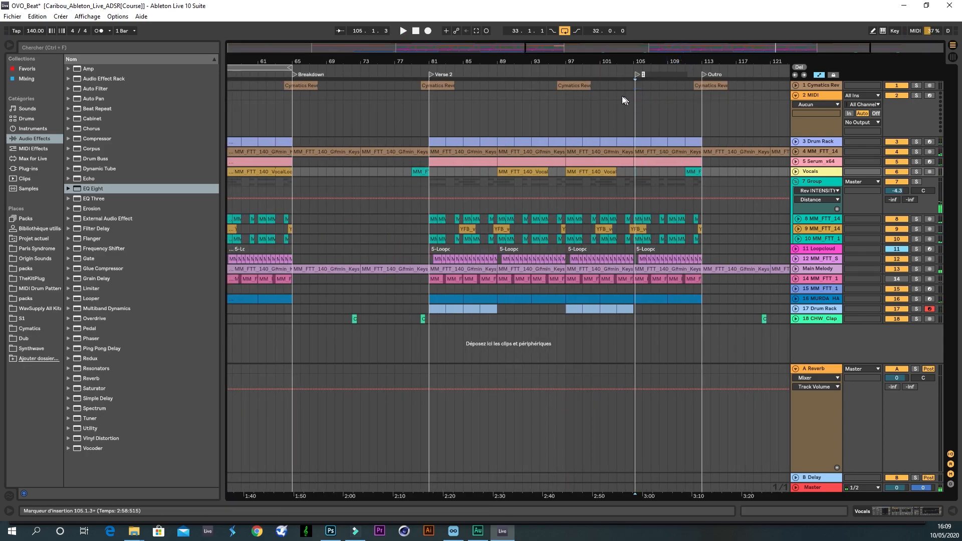
text(Kick out)
key(Return)
- Locate the kick track and delete its clips from bar 105 to bar 109 on 3 Drum Rack
click(796, 299)
click(795, 291)
click(794, 290)
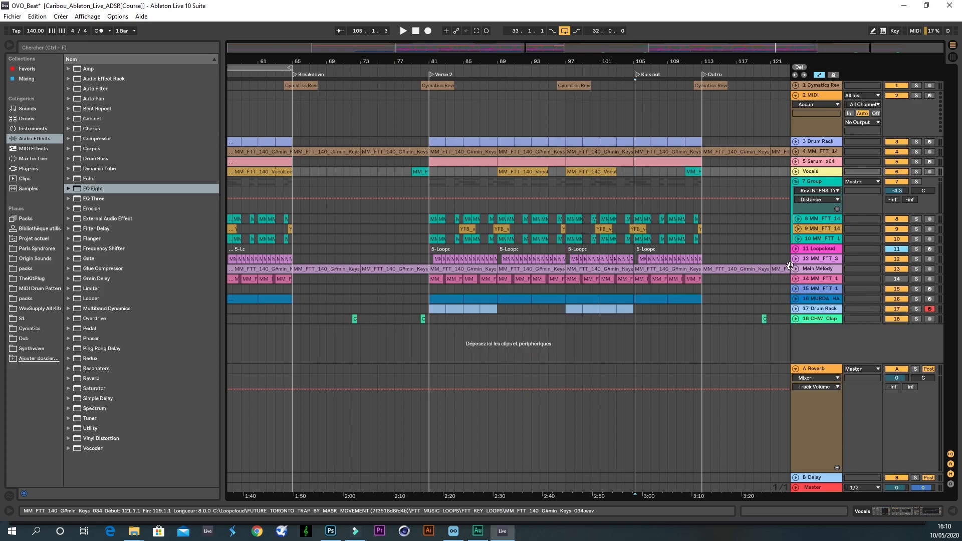
click(795, 259)
click(795, 260)
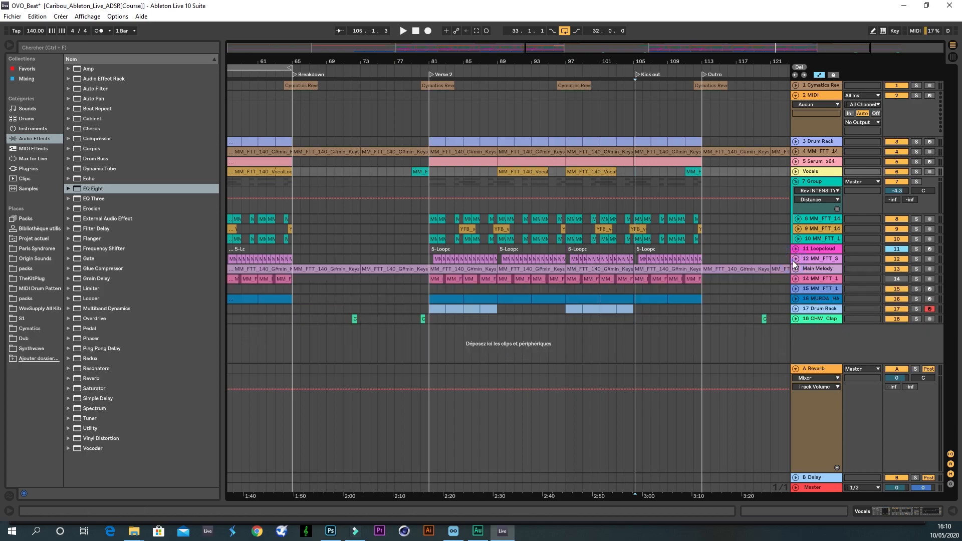
click(795, 308)
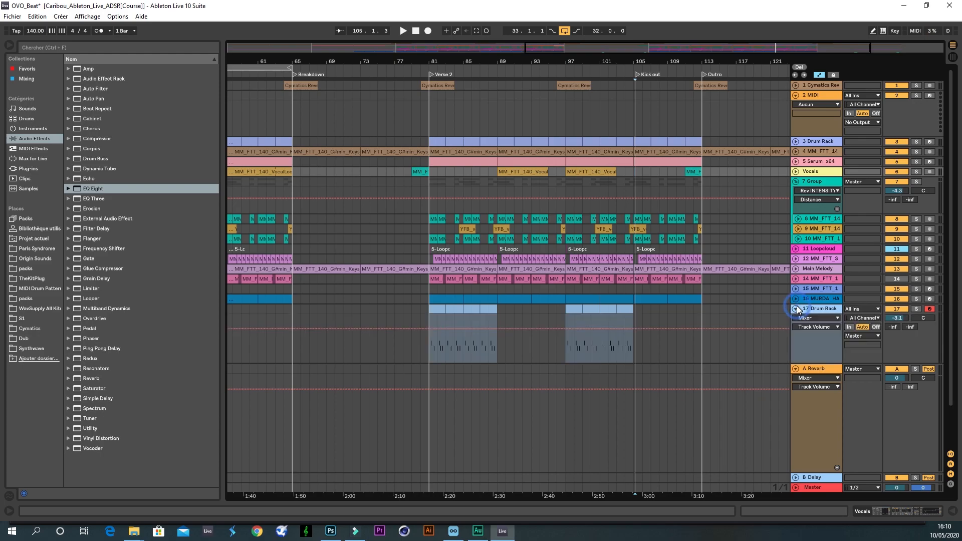
click(797, 306)
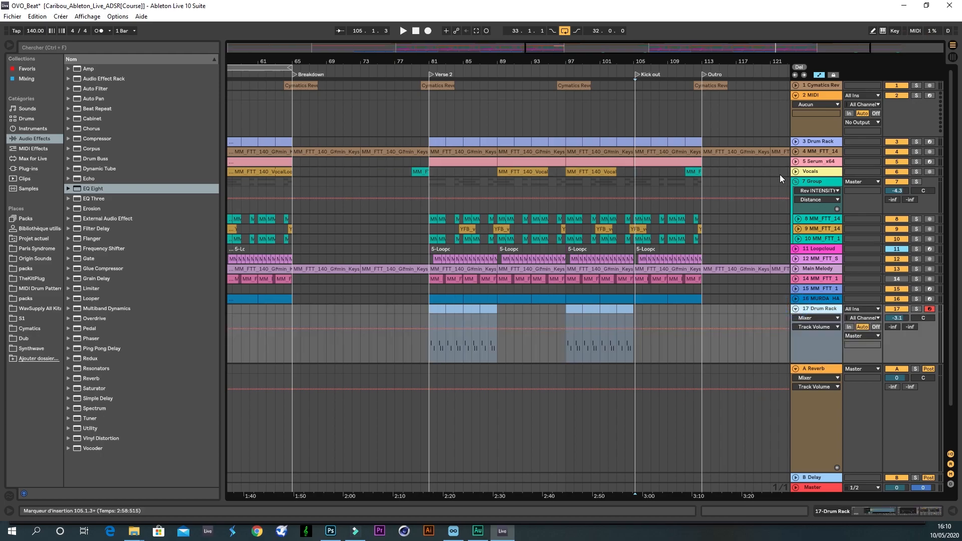
click(796, 141)
drag(700, 180, 638, 141)
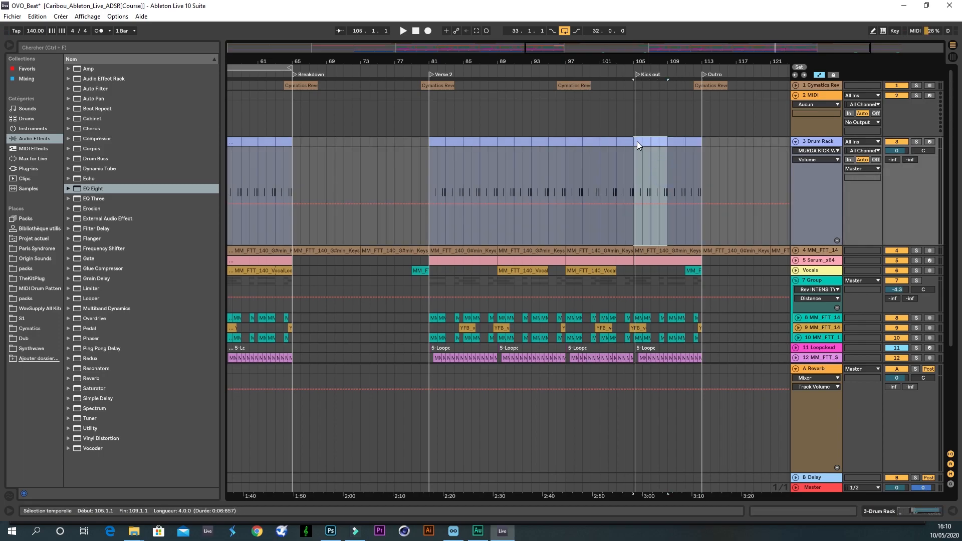
key(Delete)
- Listen from bar 101 through the Kick out section, folding both Drum Rack tracks
drag(639, 63, 630, 79)
click(451, 66)
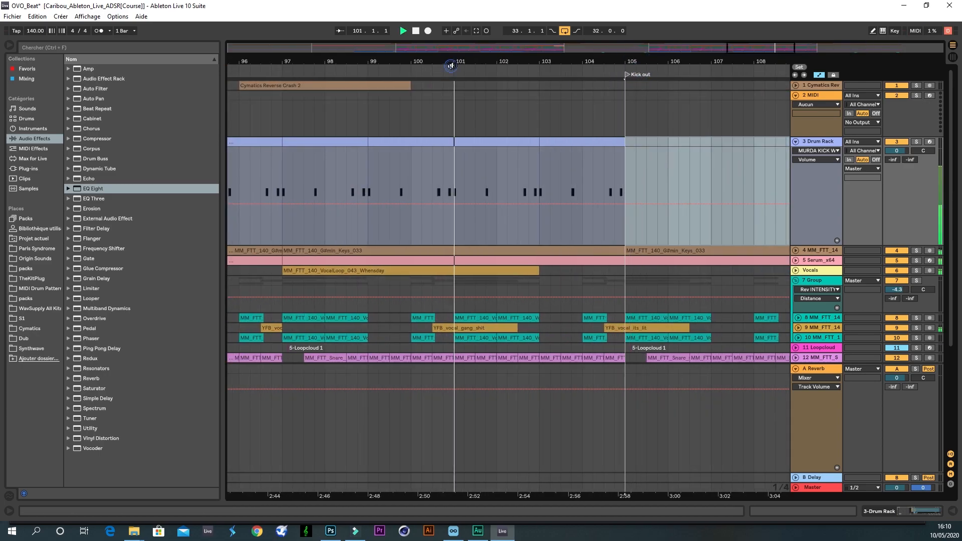
key(w)
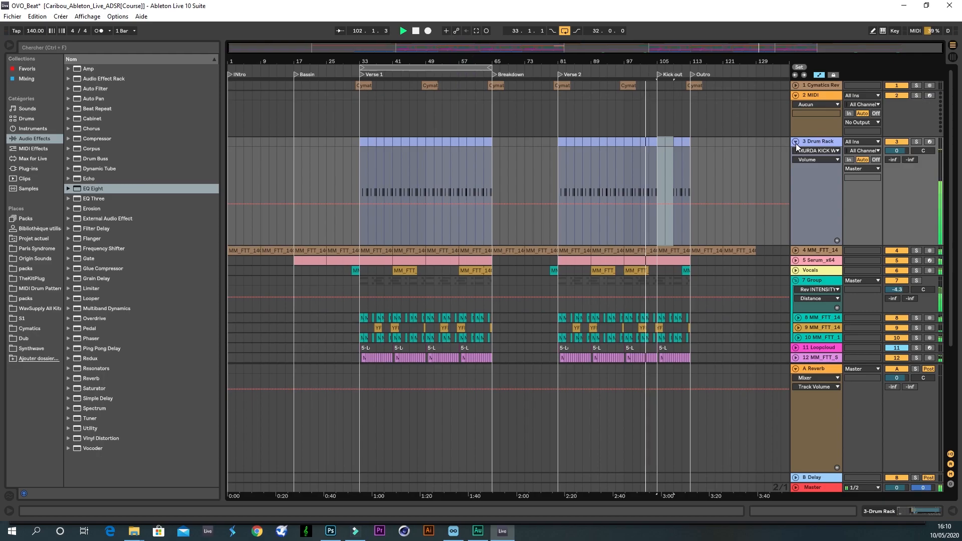
click(795, 142)
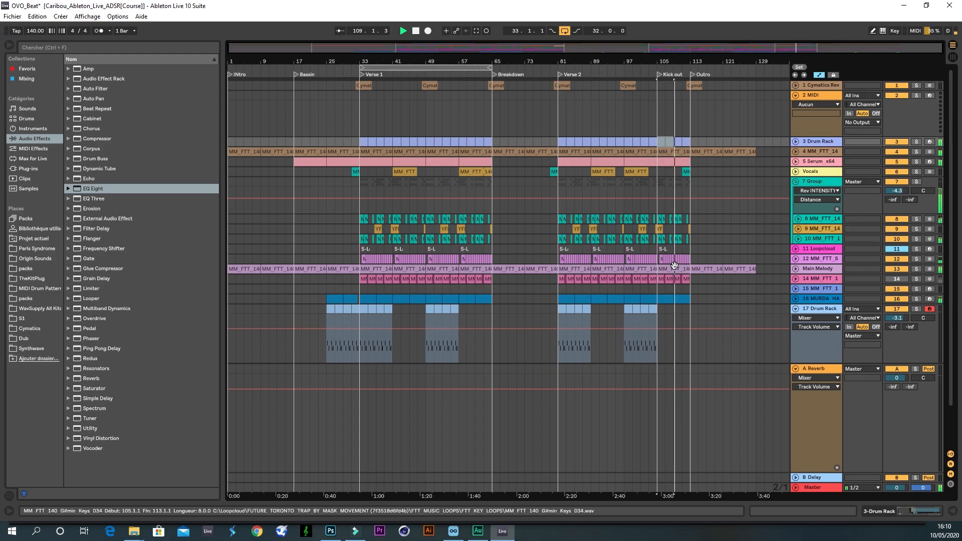
click(796, 309)
key(space)
- Copy the kick clips of bars 81 to 113 on 3 Drum Rack over Verse 1 at bar 33
drag(484, 143, 360, 137)
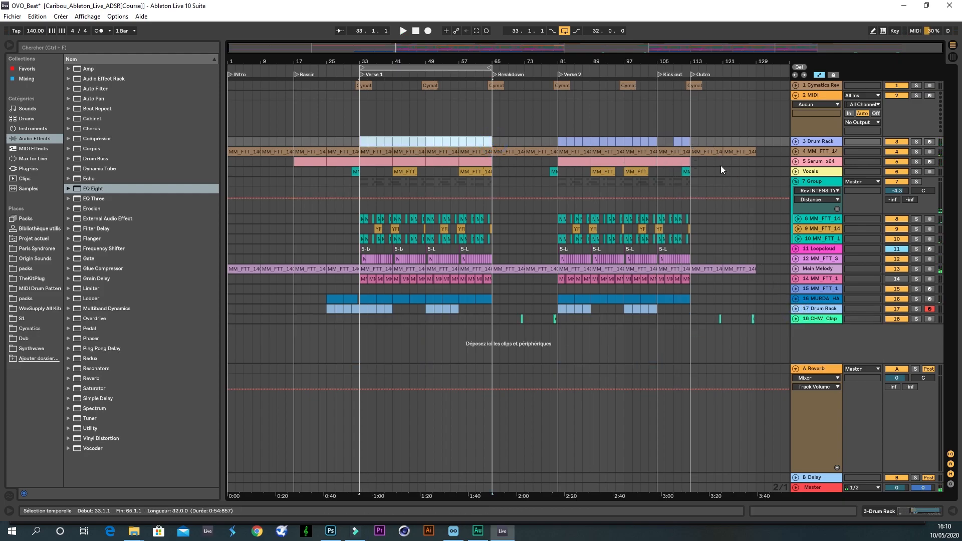
drag(693, 140, 546, 145)
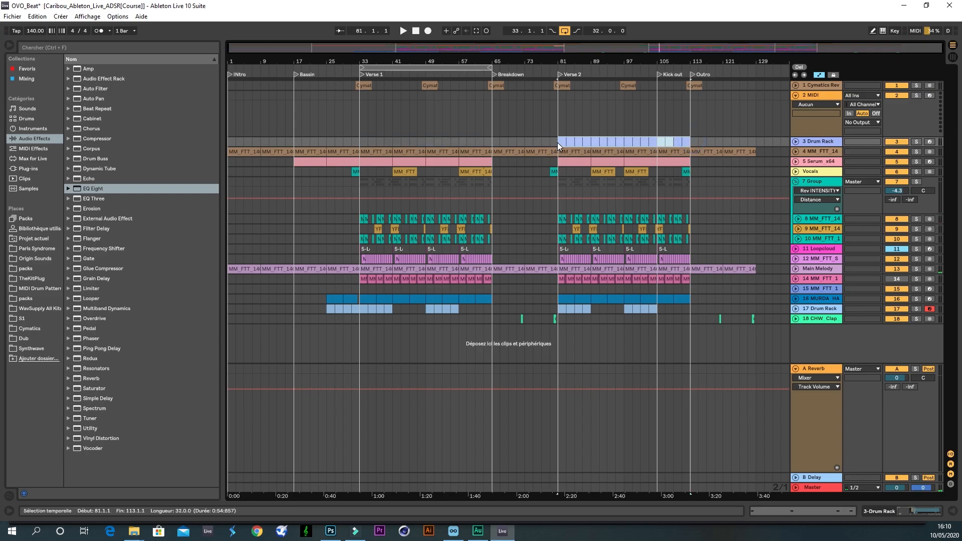
click(361, 140)
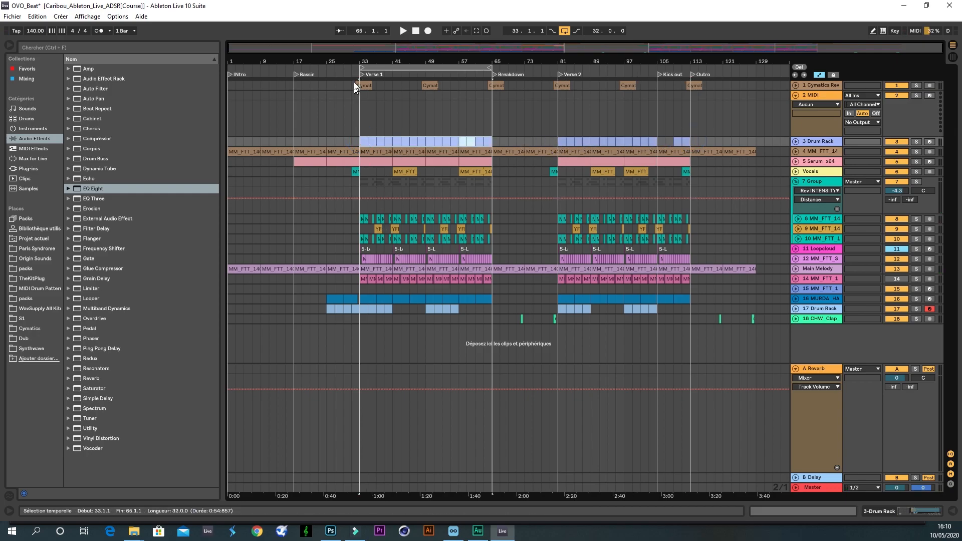
- Delete the closed hi-hat clips from bar 33 to bar 41 on the MURDA HAT track and unfold that track
drag(371, 52, 371, 54)
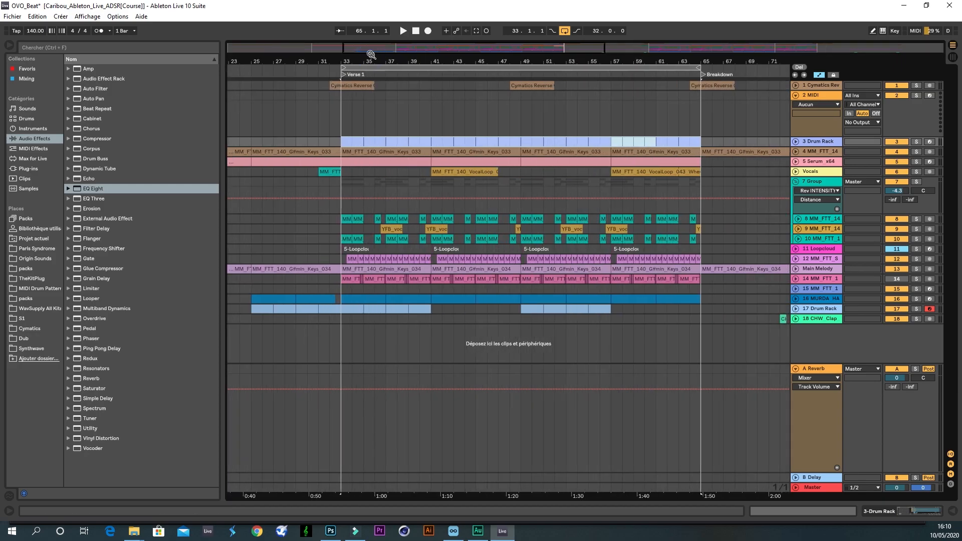
click(373, 302)
drag(372, 303, 417, 302)
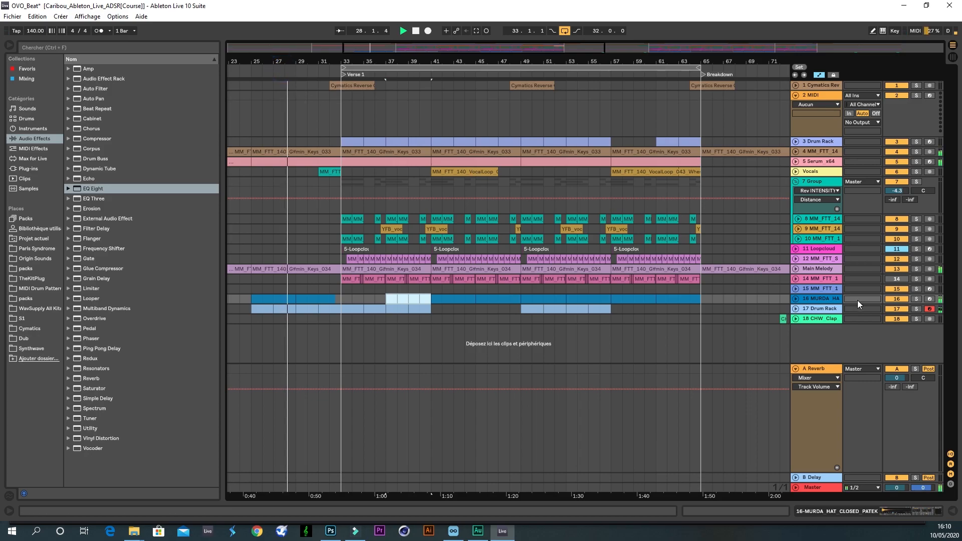
click(796, 299)
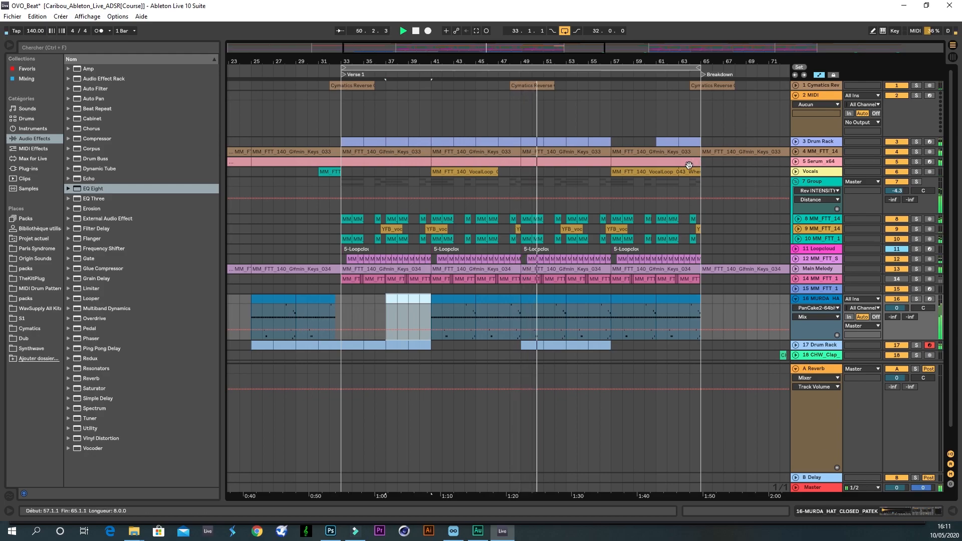
- Move the second long vocal clip of Verse 1 to bar 49 and shorten it to end at bar 55
drag(648, 174, 562, 173)
key(space)
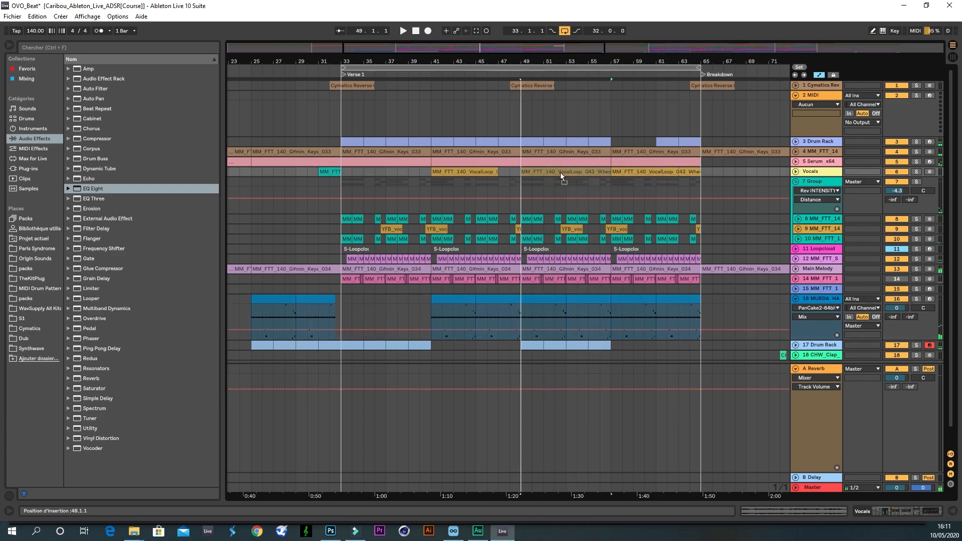
key(space)
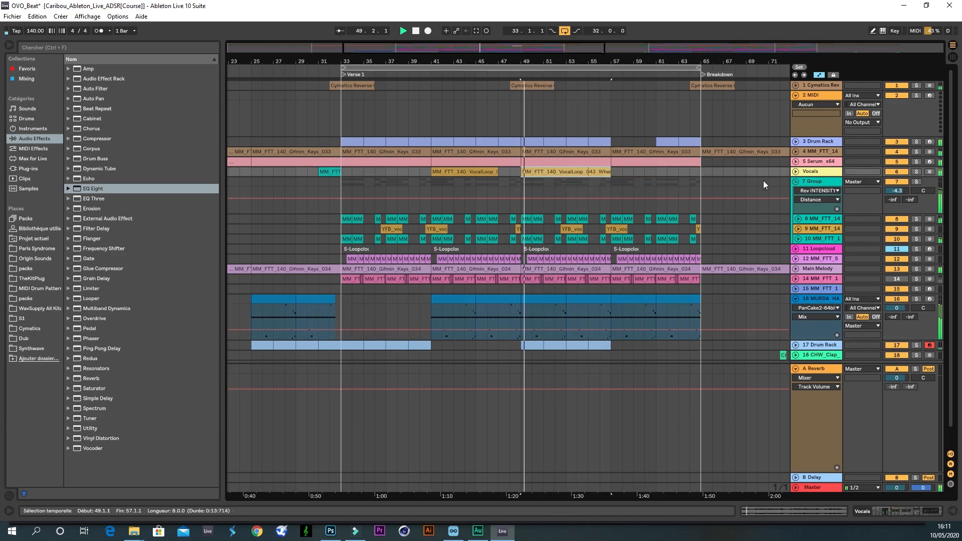
click(795, 171)
drag(606, 172, 589, 171)
- Copy the two-bar vocal clip at bar 31 to bar 63 and fold the Vocals track
drag(336, 203, 692, 202)
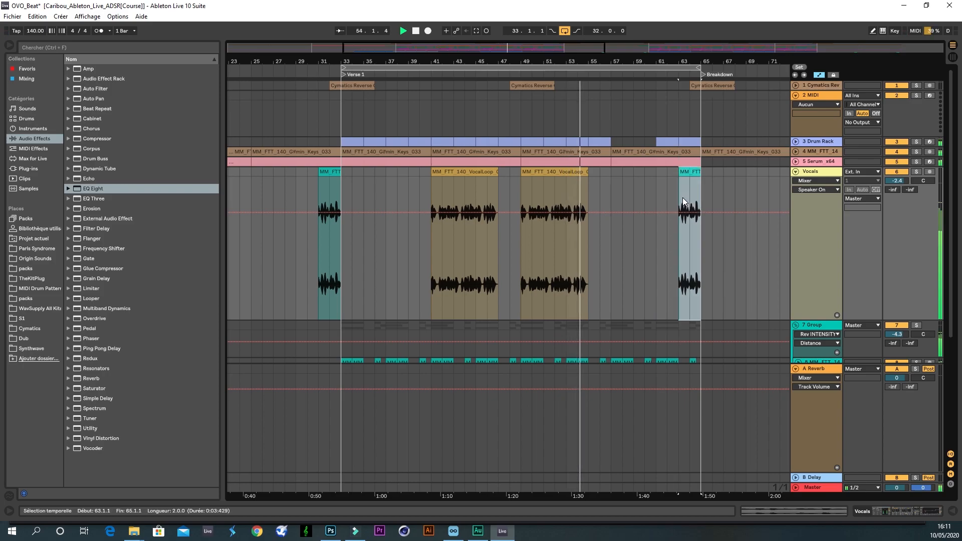
click(796, 173)
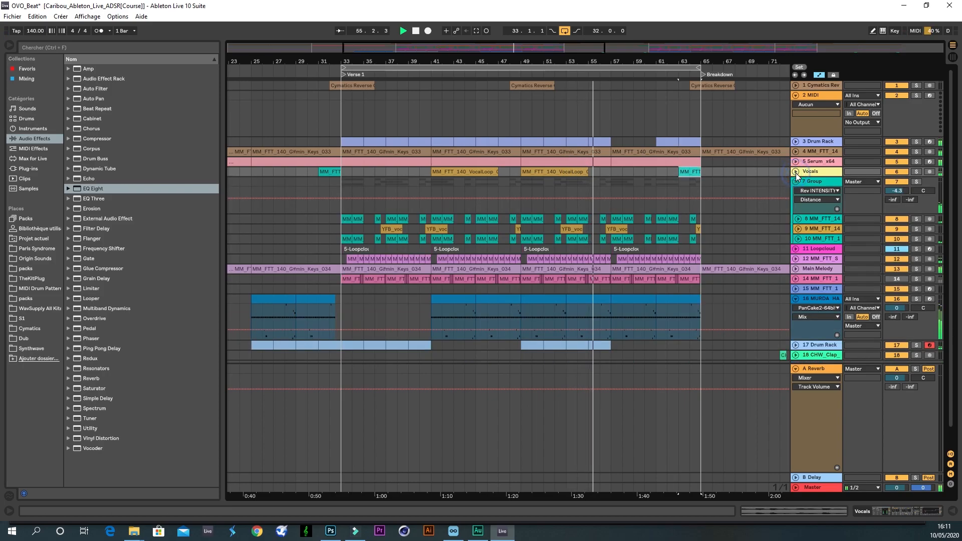
- Turn off the arrangement loop and listen to the transition from Verse 1 into the Breakdown
key(minus)
key(minus)
key(minus)
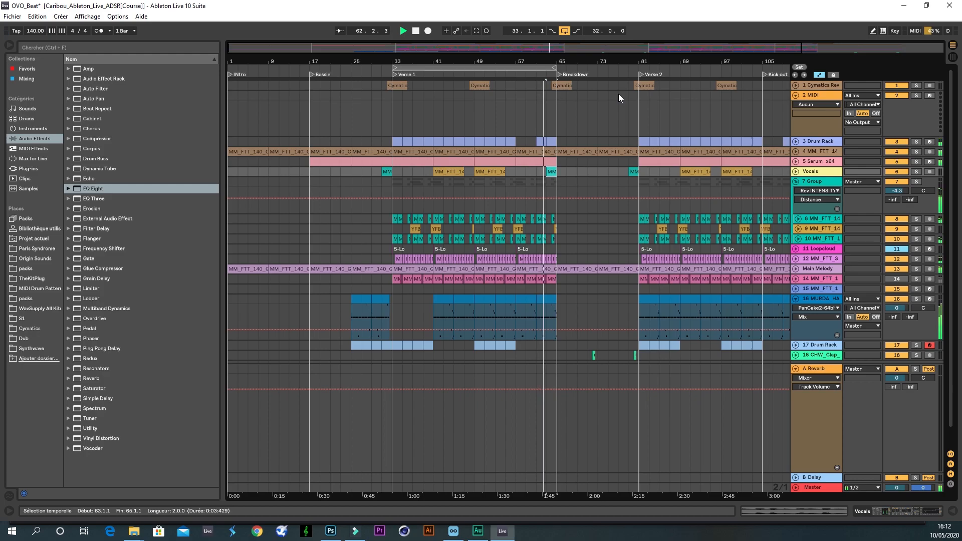
click(562, 33)
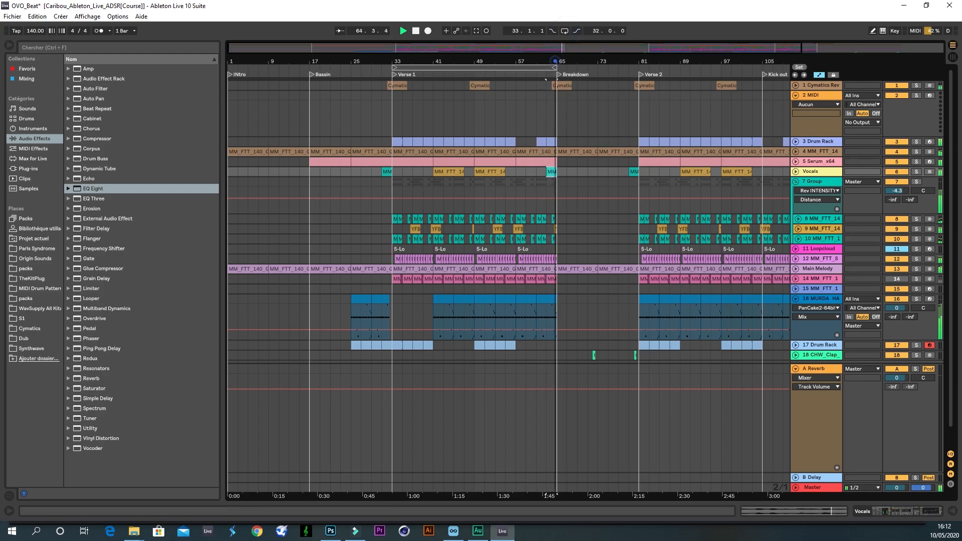
drag(556, 61, 555, 65)
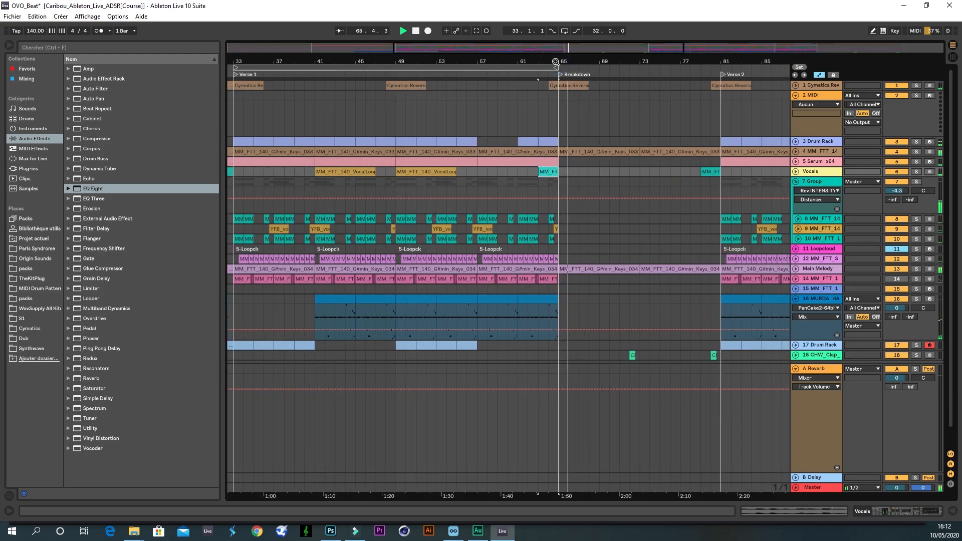
scroll(656, 145, down, 1)
drag(628, 53, 577, 31)
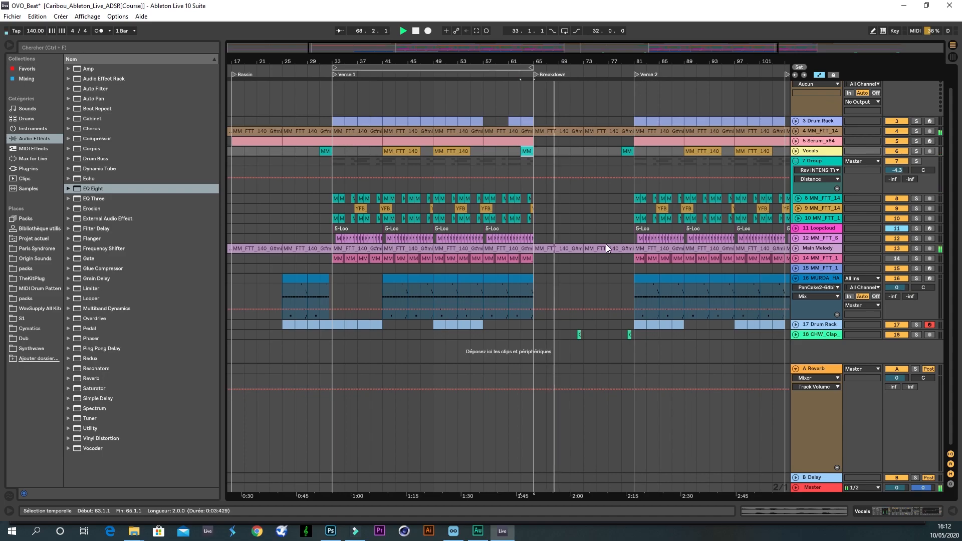
- Duplicate bars 63 to 71 of the Vocals track to bar 71, placing the short vocal clip in the Breakdown
drag(570, 153, 520, 152)
key(ctrl+d)
key(space)
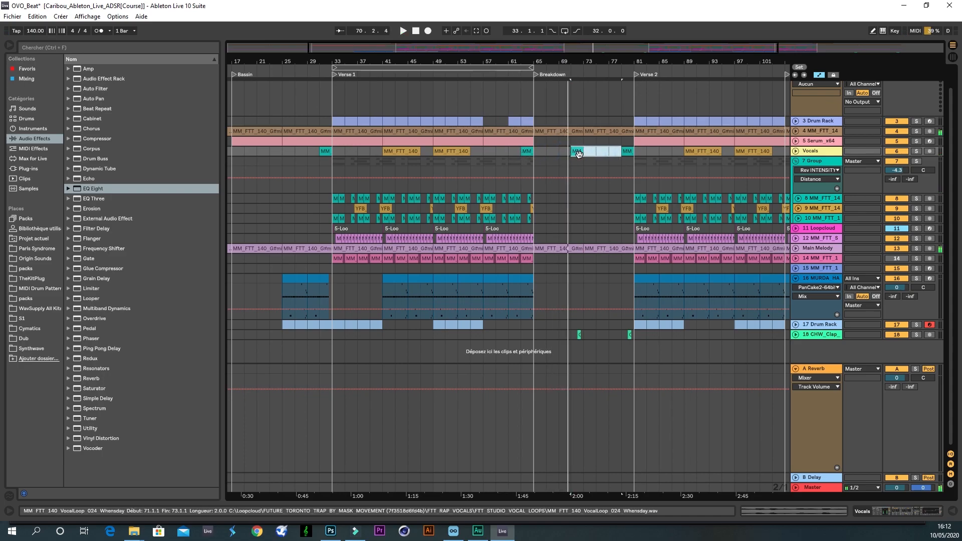
- Transpose the vocal clip at bar 71 to -12 st, listen to it and hide the clip view
double_click(579, 152)
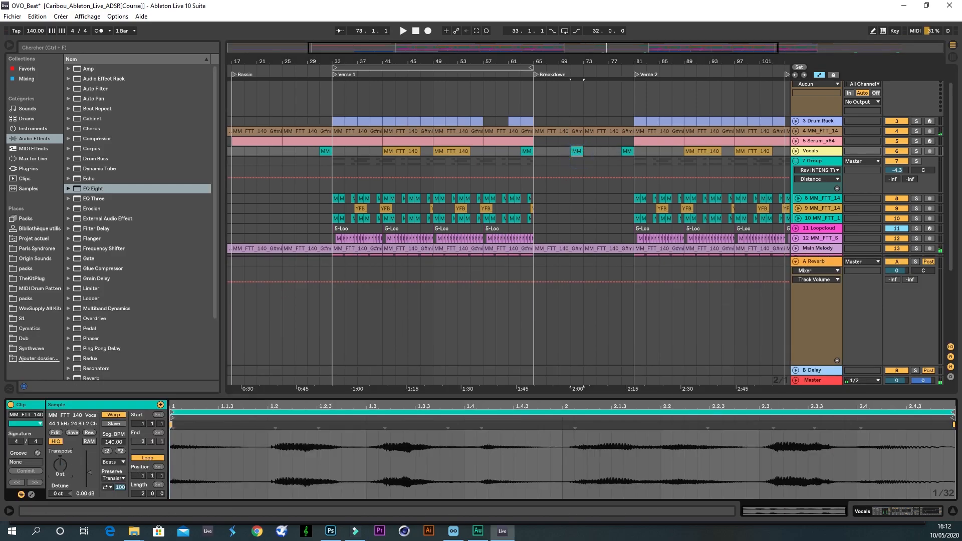
key(space)
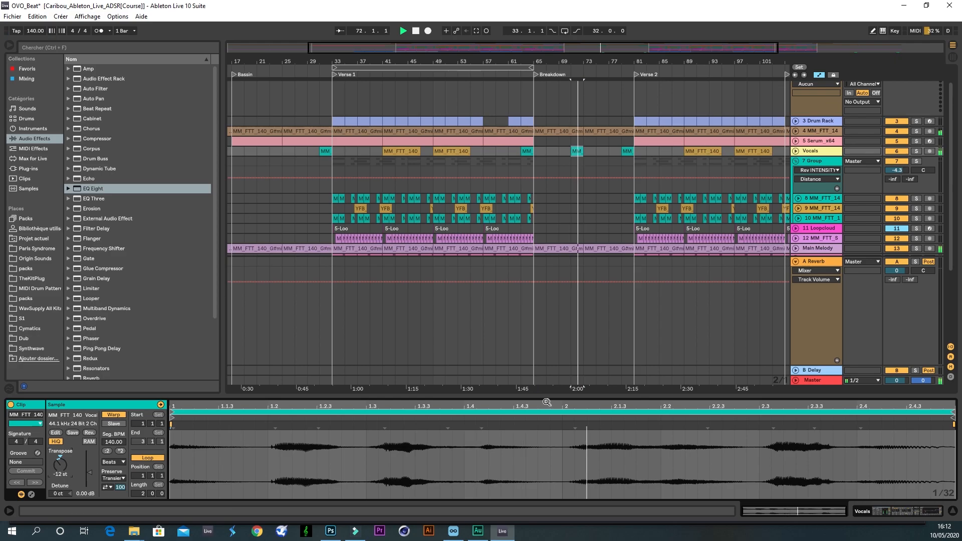
drag(544, 396, 564, 410)
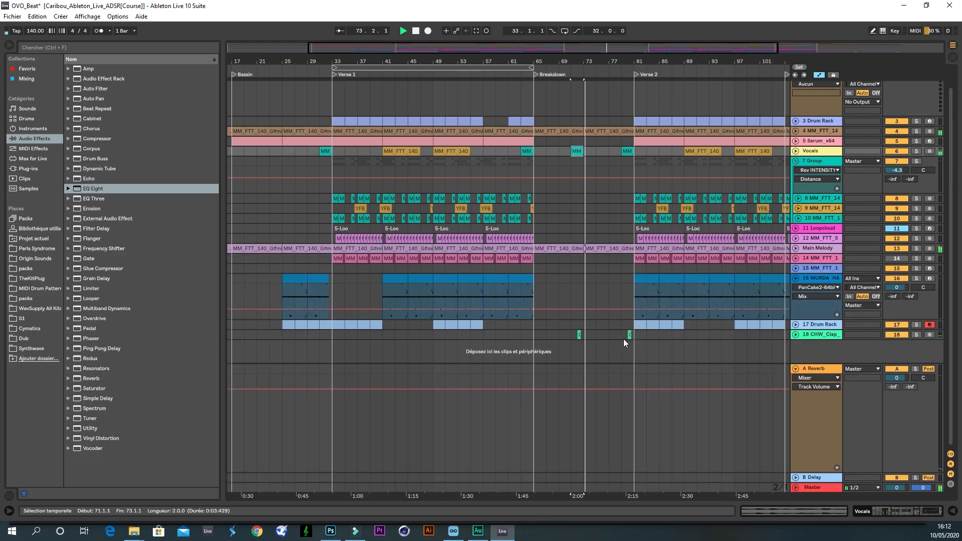
- Delete the clap clips between bars 71 and 81 on the CHW_Clap track and replay the Breakdown
drag(569, 339, 633, 339)
key(Delete)
key(space)
key(space)
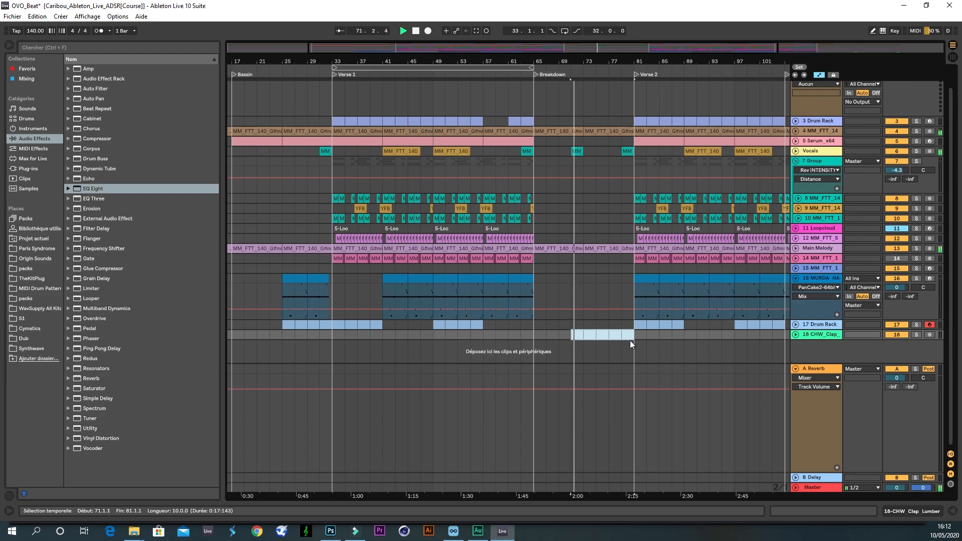
- Reset the transposition of the Breakdown vocal clip at bar 71 to 0 st
mouse_move(580, 59)
mouse_down()
mouse_move(580, 106)
mouse_move(580, 45)
mouse_up()
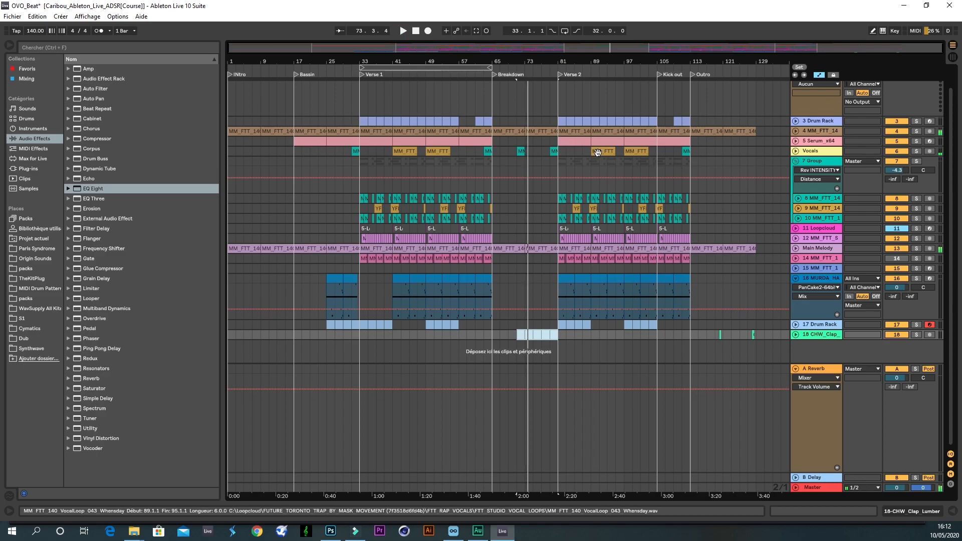
drag(535, 148, 519, 151)
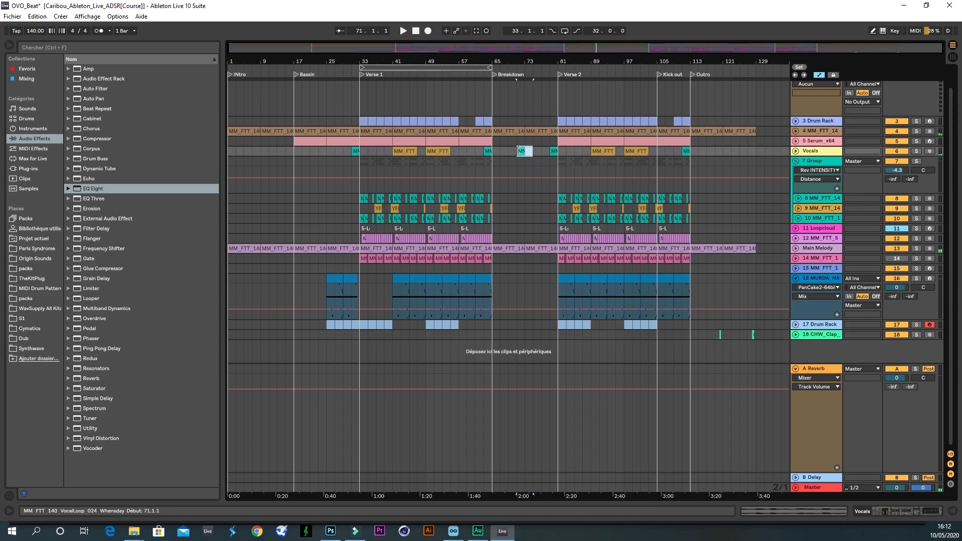
double_click(519, 150)
click(61, 458)
- Search the plug-ins for "shifter", add SoundShifter Pitch Stereo to the Vocals track and set its Semitones to -12
click(83, 46)
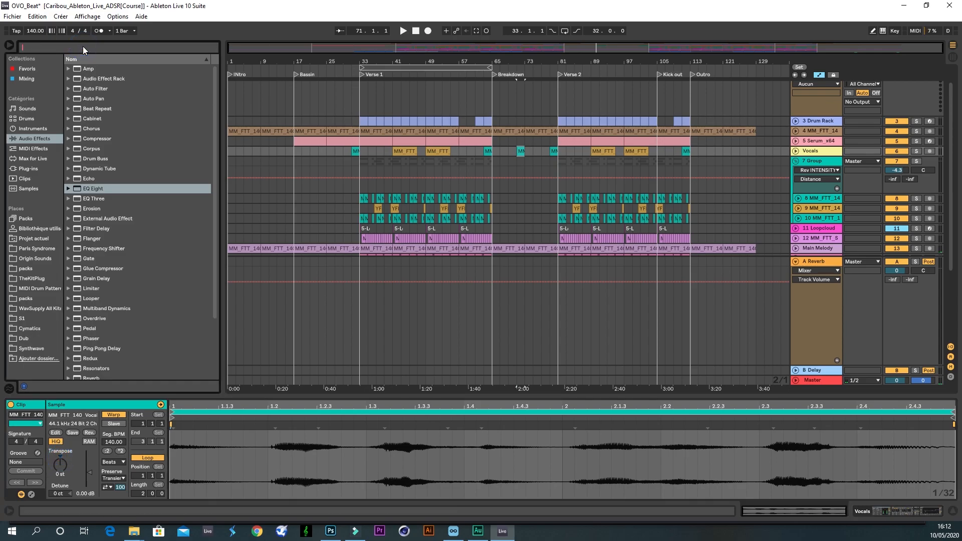
text(shifter)
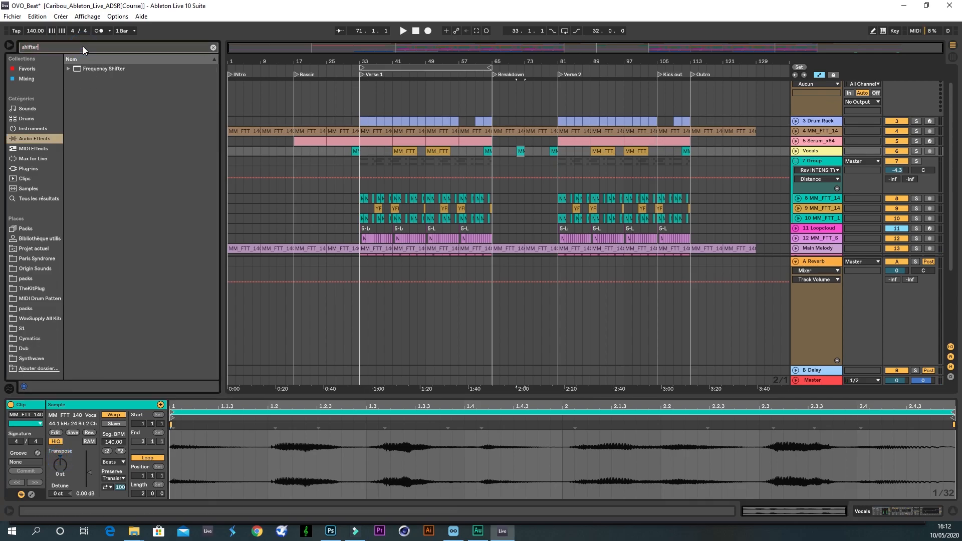
click(32, 170)
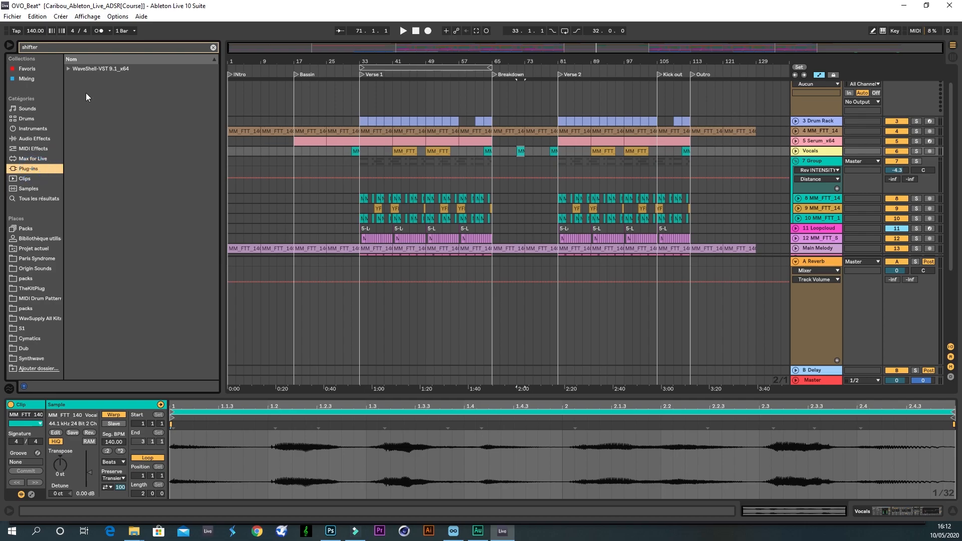
click(67, 69)
drag(92, 88, 529, 149)
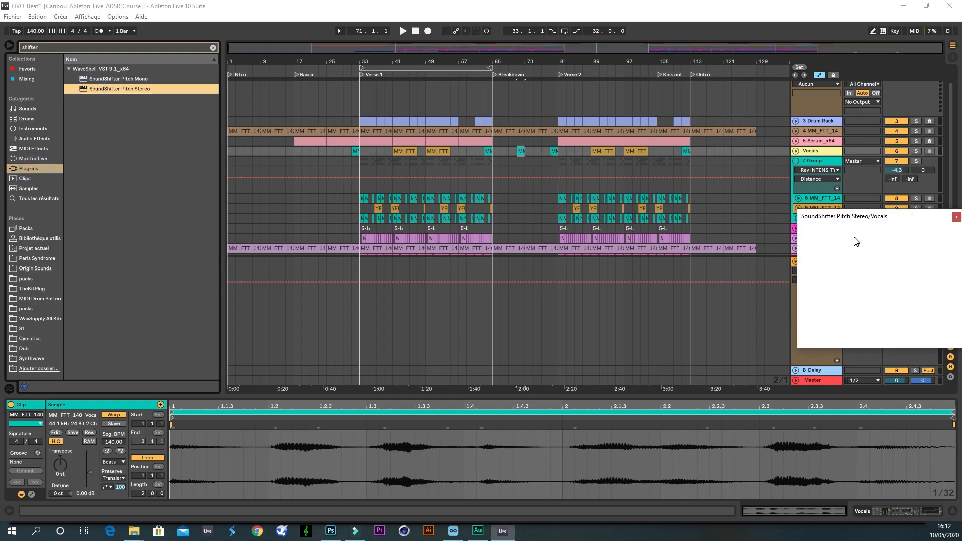
drag(845, 269, 845, 289)
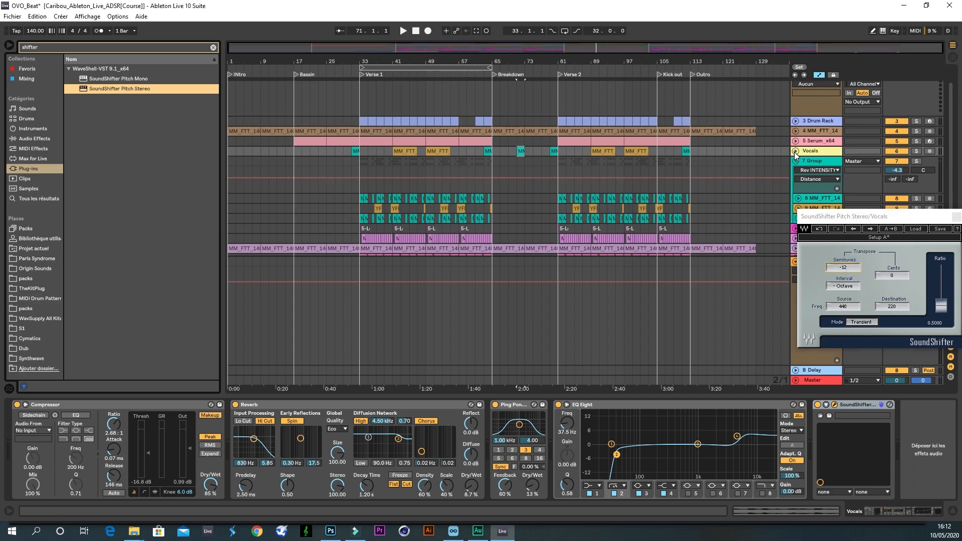
- Unfold the Vocals track, display the SoundShifter's Device On automation and switch the plug-in off
click(796, 151)
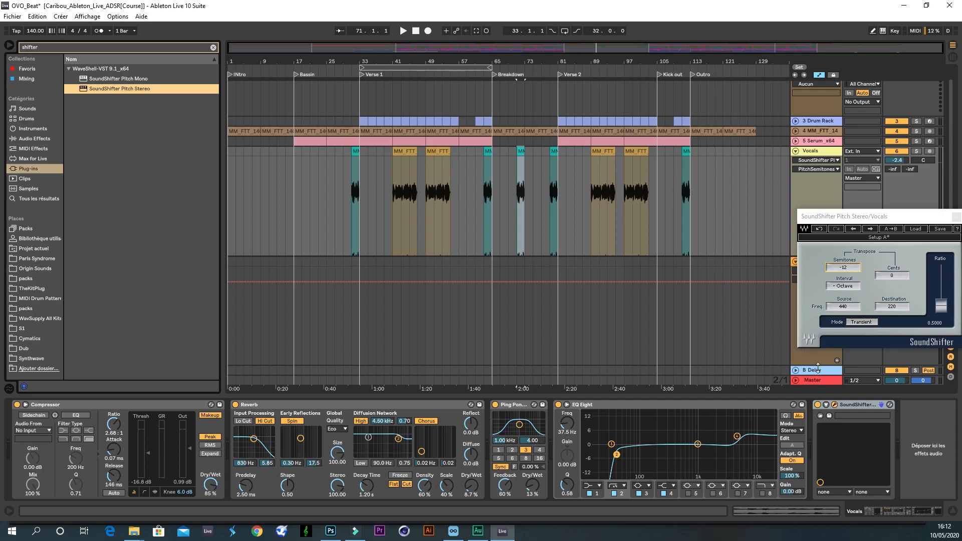
key(a)
key(a)
click(817, 405)
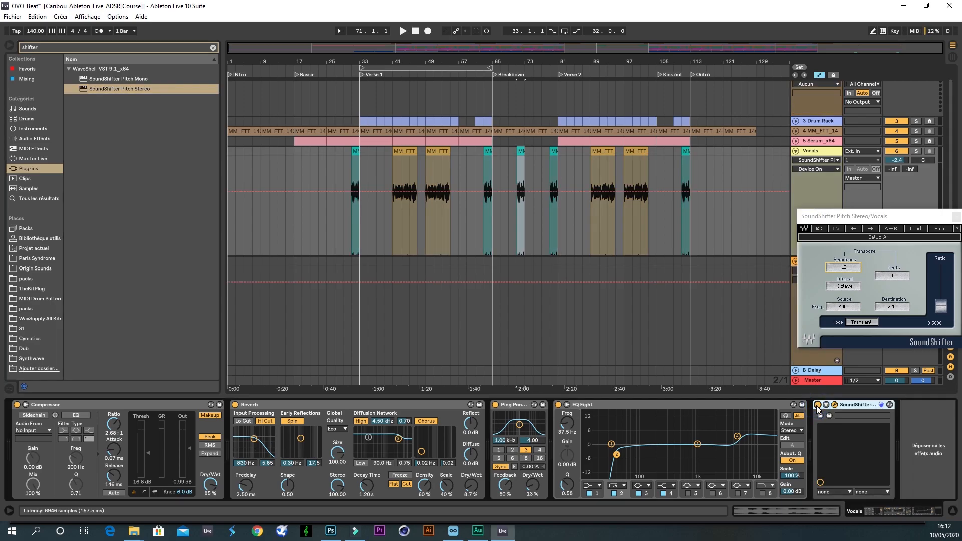
click(817, 406)
- Automate the SoundShifter's Device On to on between bars 69 and 75 of the Vocals track
scroll(551, 120, down, 2)
drag(531, 186, 516, 191)
click(517, 210)
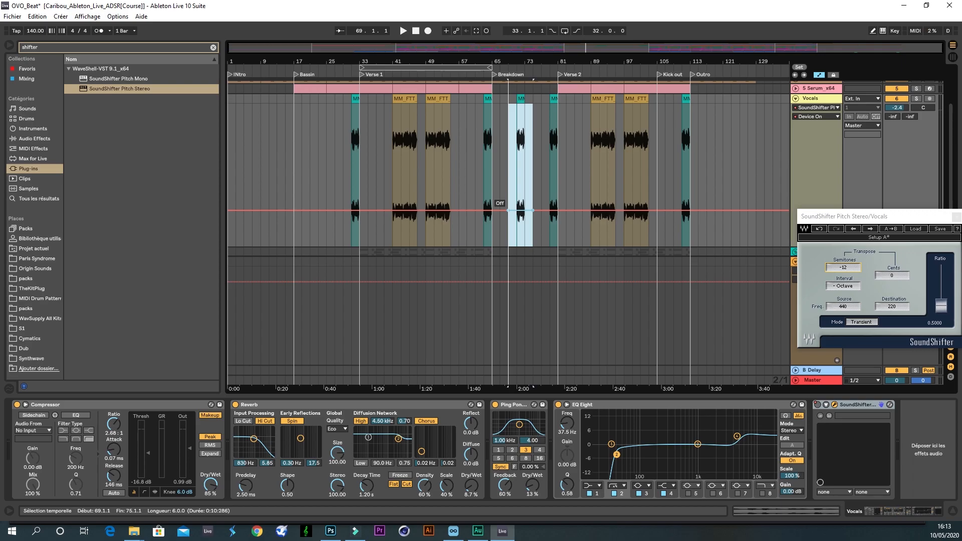
click(517, 205)
drag(517, 205, 520, 139)
- Play the pitched vocal in the Breakdown, fold the Vocals track and close the SoundShifter window
key(space)
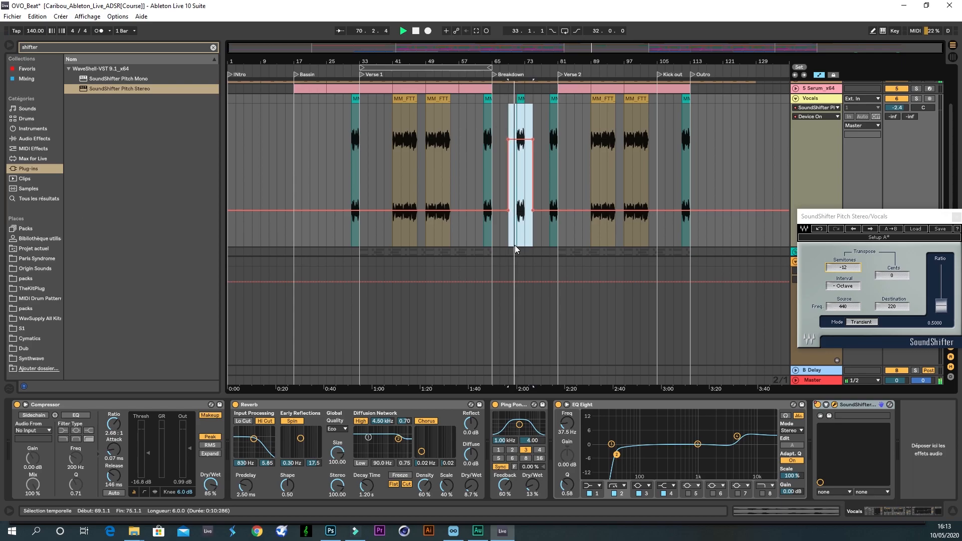
click(795, 99)
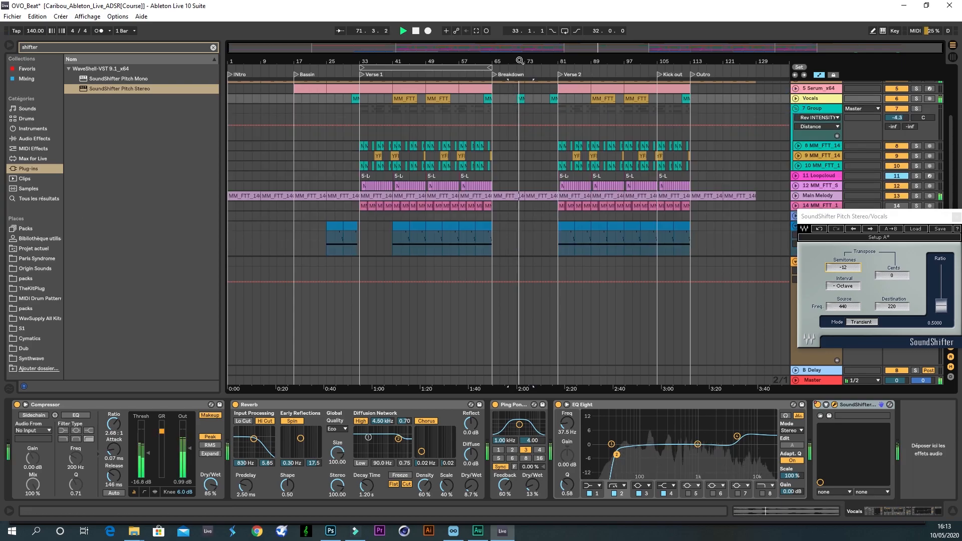
scroll(546, 158, up, 1)
scroll(546, 158, up, 3)
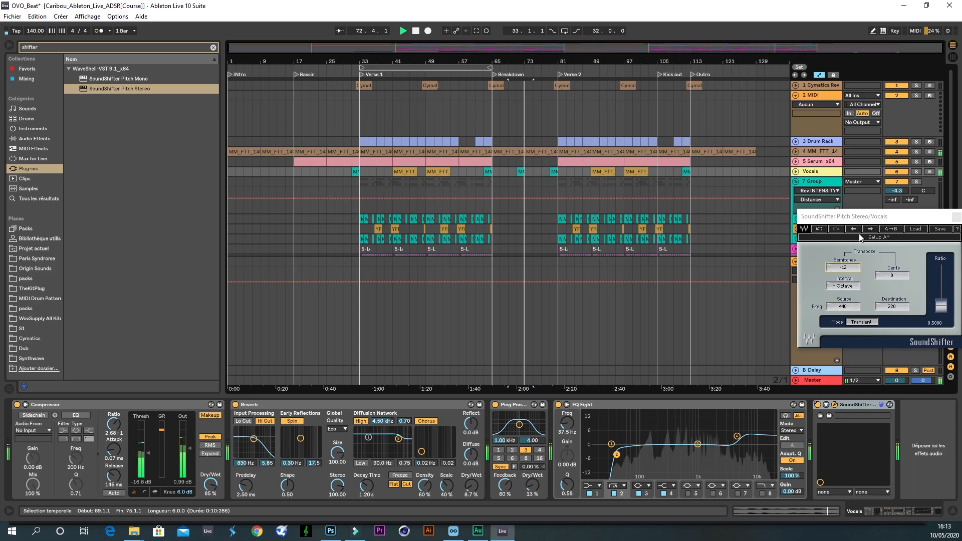
drag(942, 216, 725, 240)
click(740, 240)
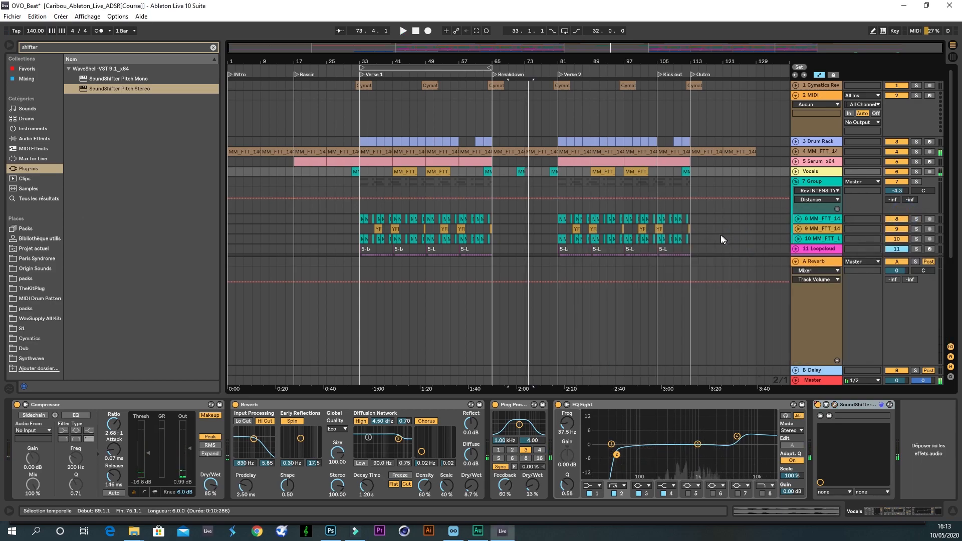
- Fold the A Reverb return track and select the Master track in Session View
scroll(733, 208, down, 5)
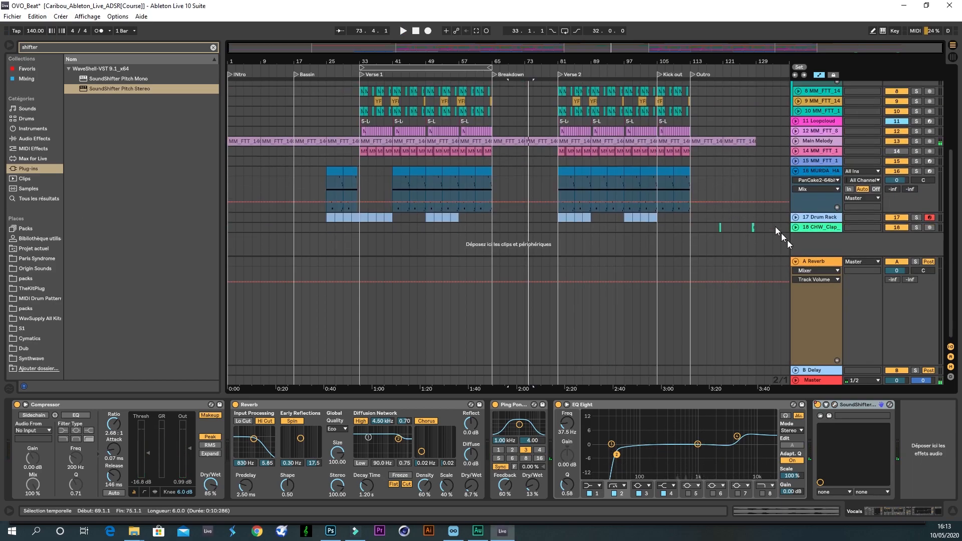
click(795, 262)
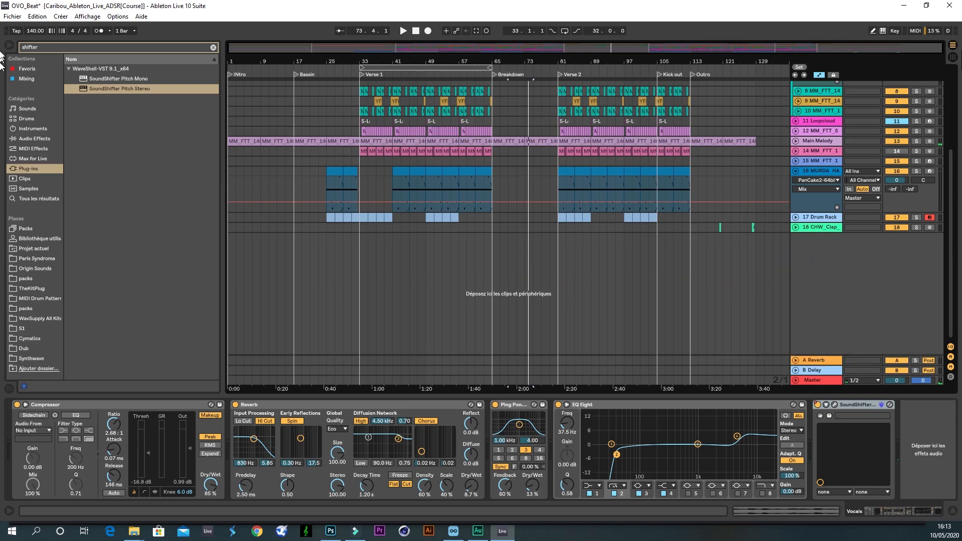
click(953, 58)
click(902, 48)
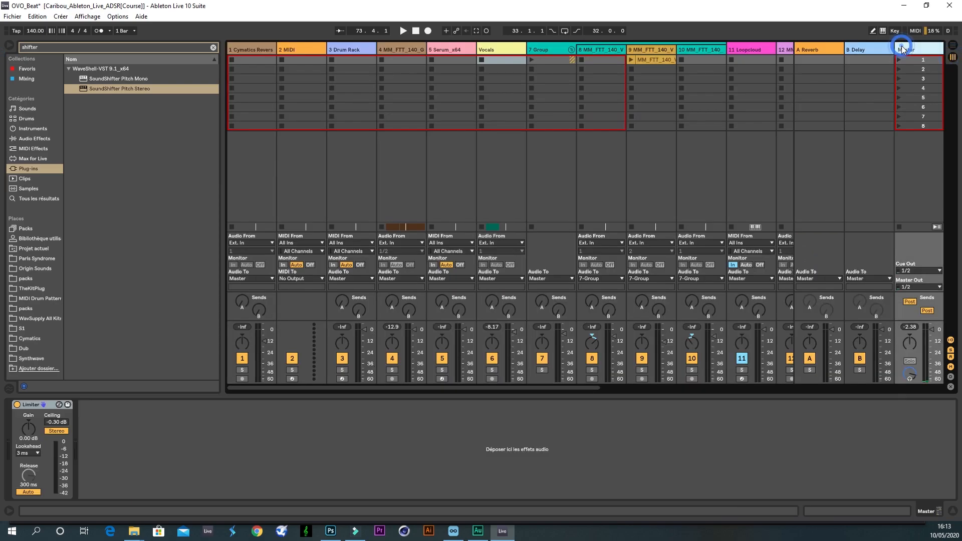
- Clear the browser search, load Transitions-3.adg onto the Master before the Limiter and close the HalfTime window
click(214, 48)
click(33, 139)
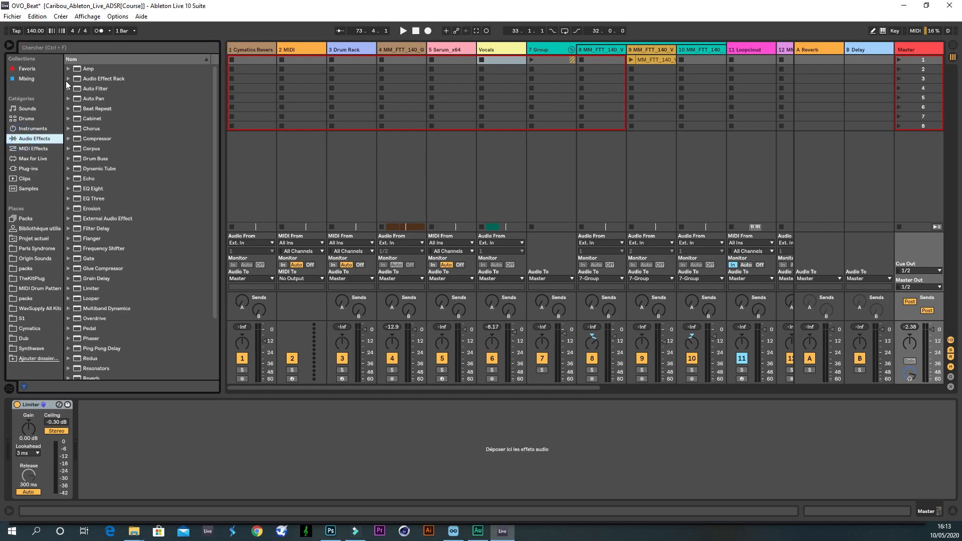
click(68, 79)
drag(110, 148, 11, 437)
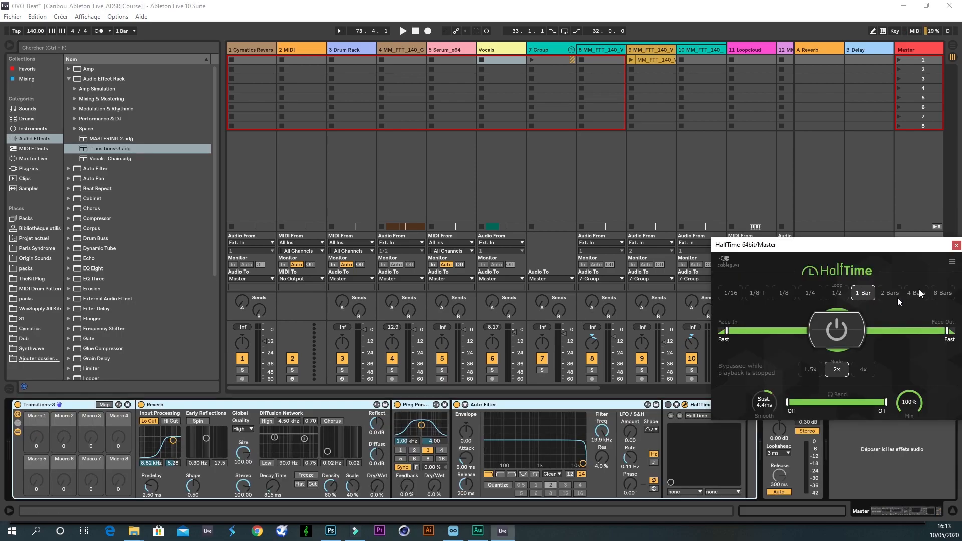
click(956, 245)
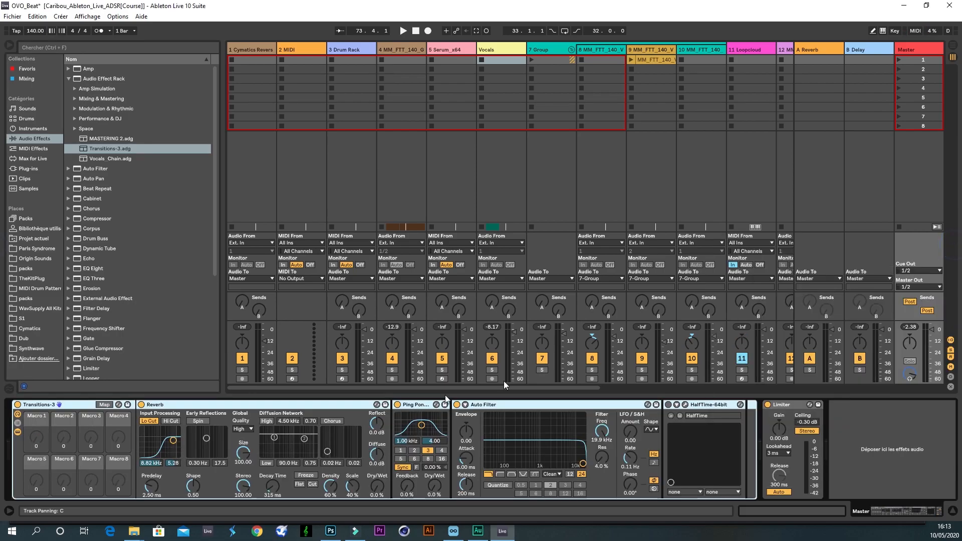
- Show the Master's Reverb Dry/Wet automation in Arrangement View and set bars 1 to 33 to 6.0 %
click(954, 45)
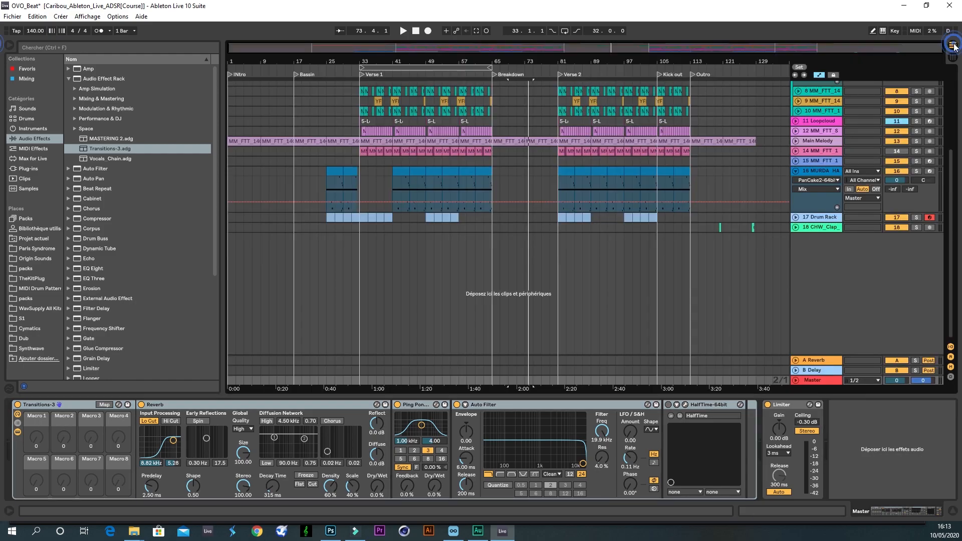
click(796, 381)
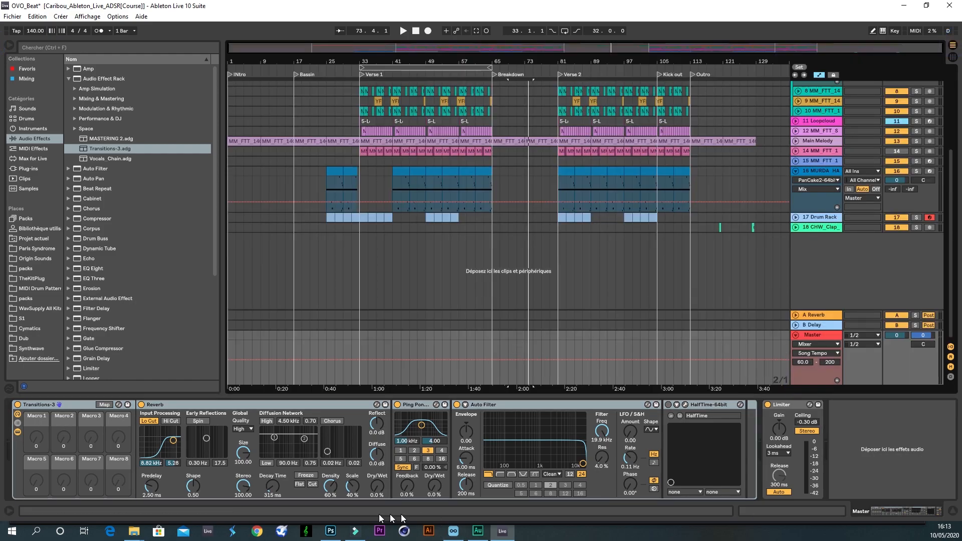
click(376, 488)
drag(356, 366, 247, 380)
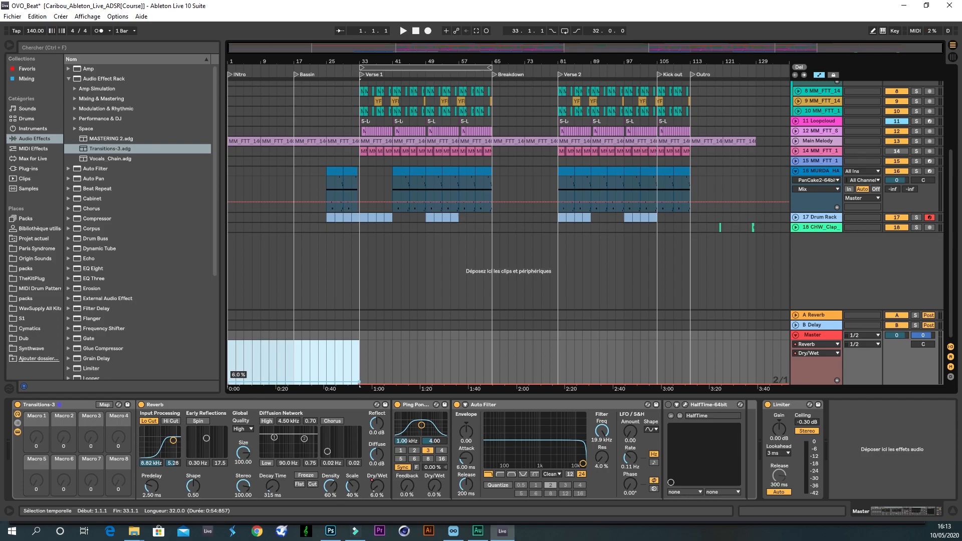
- Set the Master's Reverb Dry/Wet automation to 6.0 % across bars 65 to 81 and bars 113 to 133
drag(557, 366, 510, 379)
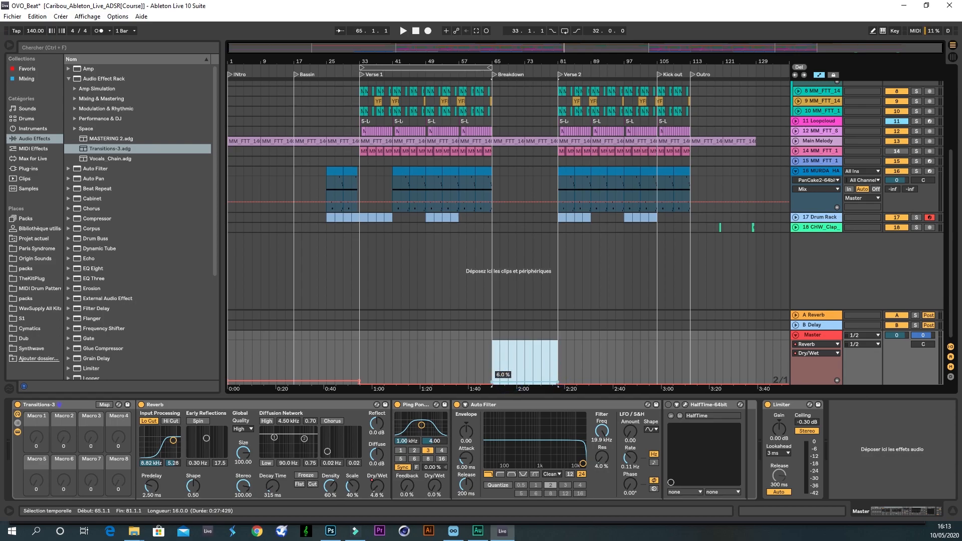
drag(784, 365, 689, 375)
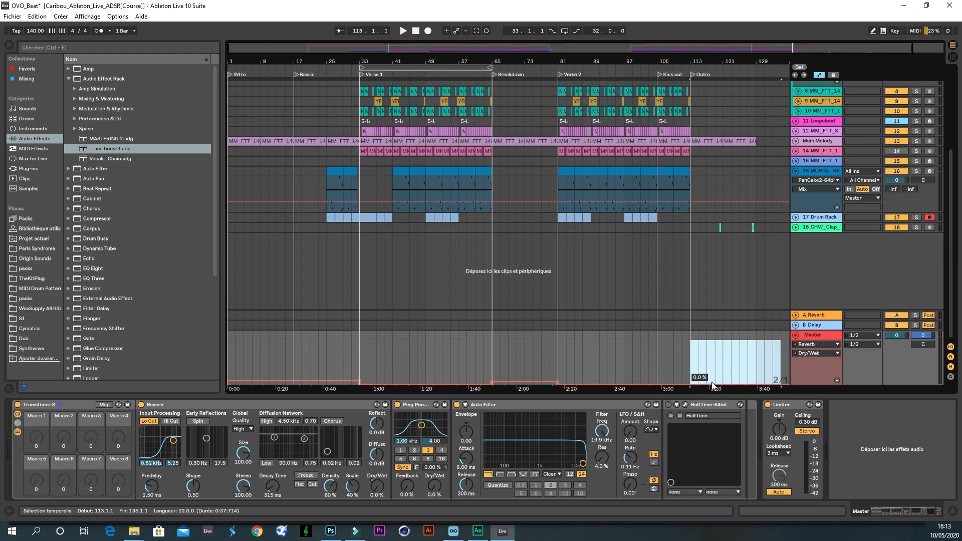
click(711, 382)
mouse_move(691, 379)
mouse_down()
mouse_move(787, 376)
mouse_move(709, 382)
mouse_up()
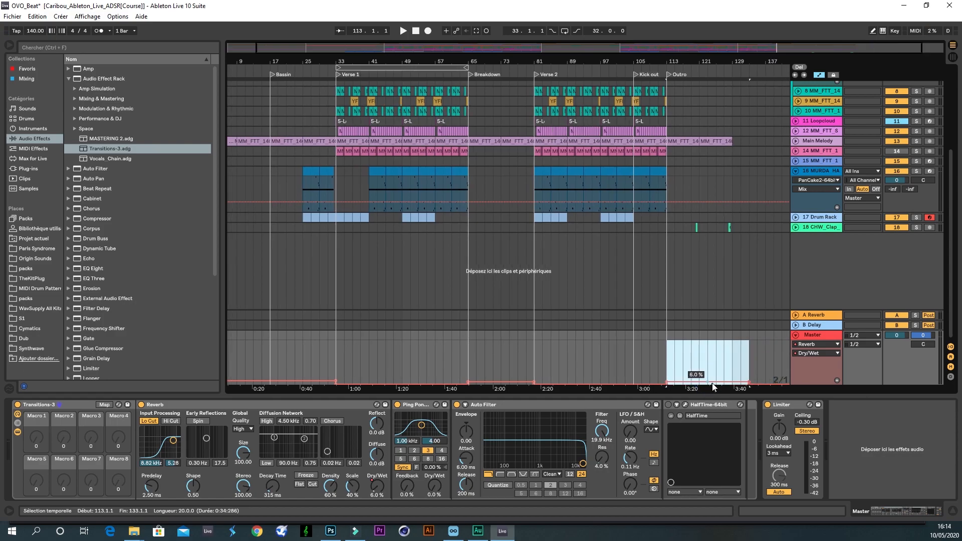
- Draw a curved Reverb Dry/Wet rise on the Master from bar 34, peaking at 73 % at bar 35
drag(342, 54, 444, 366)
click(428, 363)
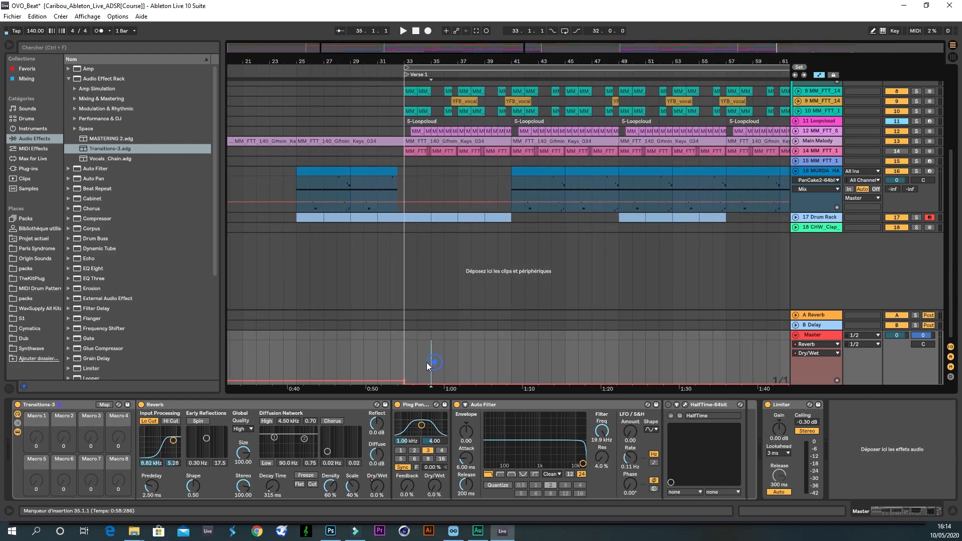
drag(423, 384, 424, 350)
click(420, 356)
click(431, 370)
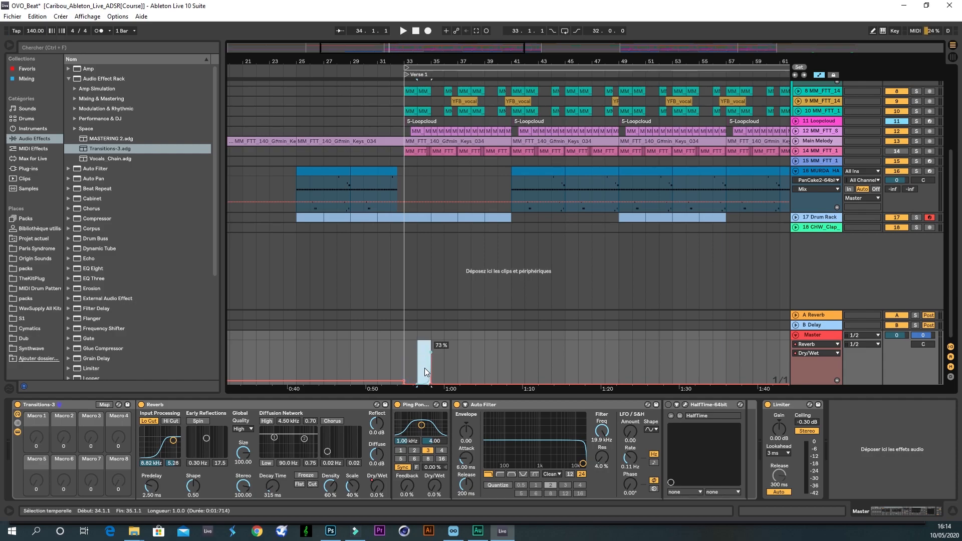
- Repeat the reverb peak every bar from bar 33 to 41, then duplicate those eight bars three times through bar 65
click(405, 364)
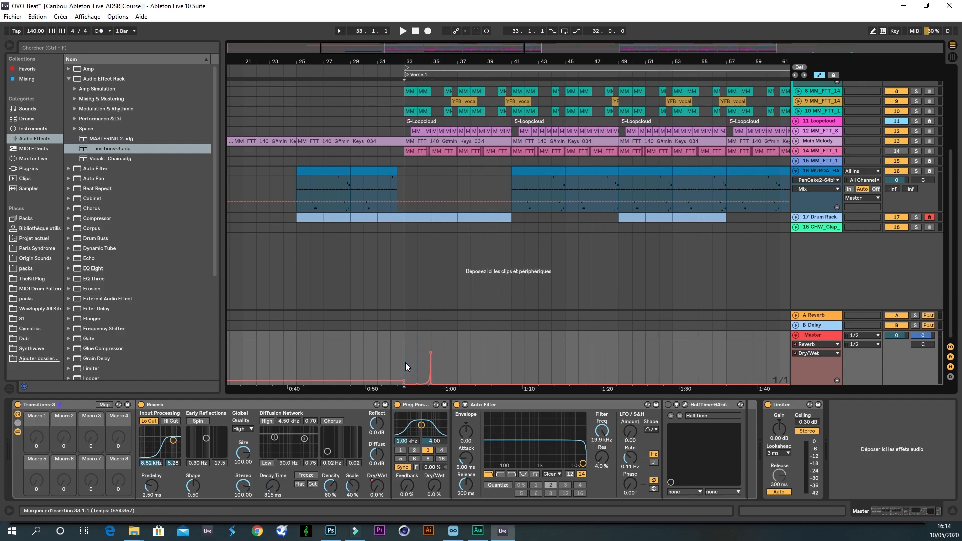
key(ctrl+z)
drag(405, 362, 510, 366)
key(ctrl+d)
key(ctrl+d)
key(ctrl+d)
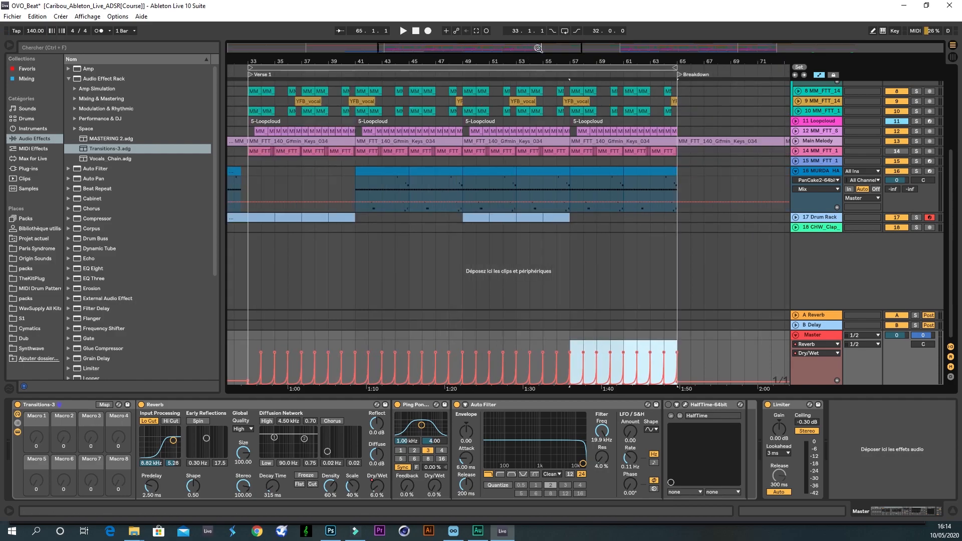
- Copy the Verse 1 reverb automation of bars 33 to 65 on the Master to Verse 2 at bar 81
drag(546, 65, 545, 59)
drag(412, 347, 598, 347)
key(ctrl+c)
click(692, 353)
key(ctrl+v)
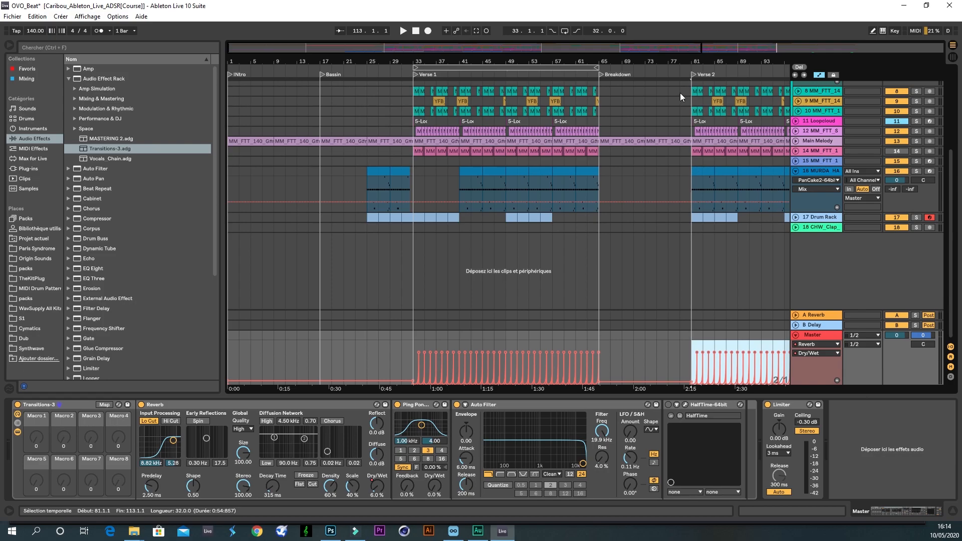
- Raise the Master's Reverb Dry/Wet automation to 19 % at the Outro's start with a closing rise, and to 20 % in bars 1 to 33
key(minus)
drag(736, 380, 658, 376)
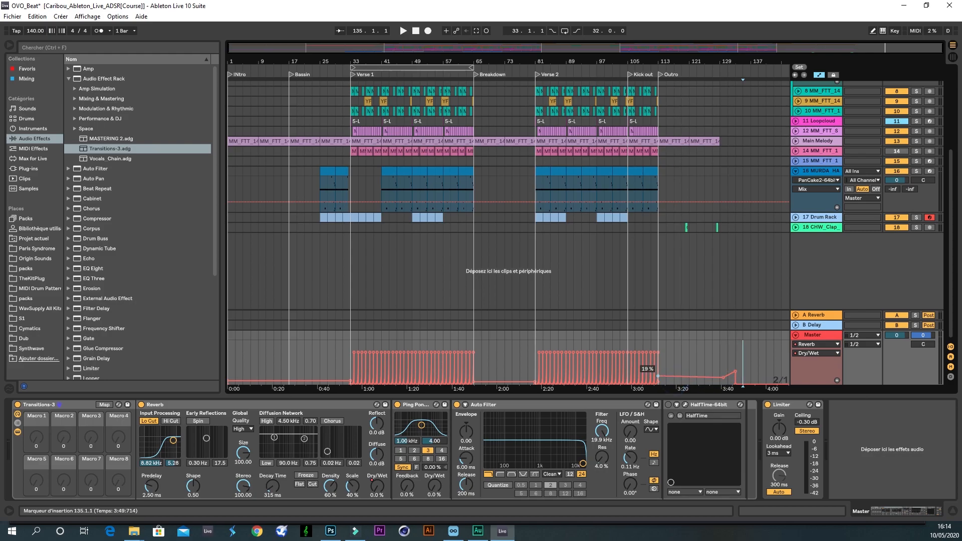
mouse_move(738, 363)
mouse_down()
mouse_move(211, 368)
mouse_move(266, 375)
mouse_up()
click(273, 371)
- Copy the Master's full Reverb Dry/Wet automation from bar 1 to the Outro's end onto the Ping Pong Delay's Dry/Wet and play it
drag(737, 365, 228, 367)
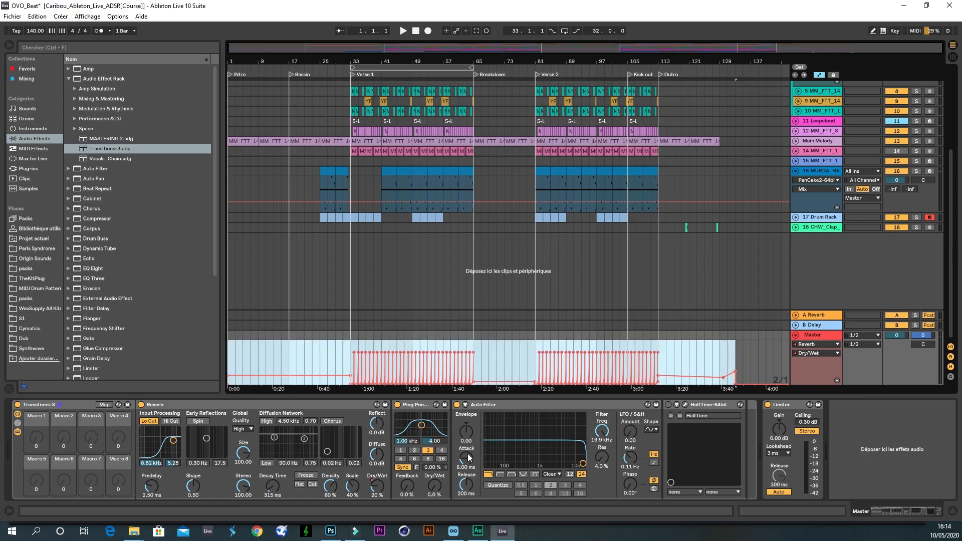
click(434, 486)
click(229, 371)
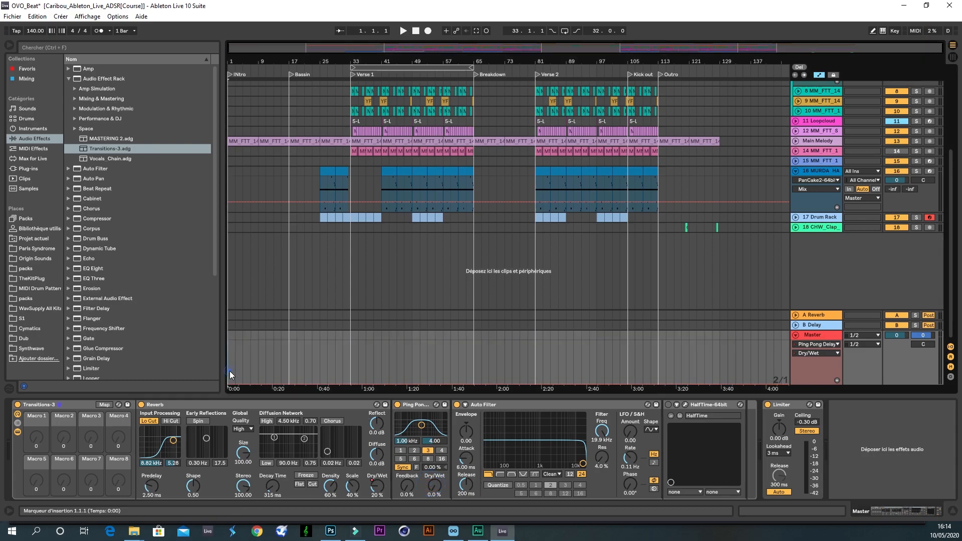
key(ctrl+a)
click(425, 467)
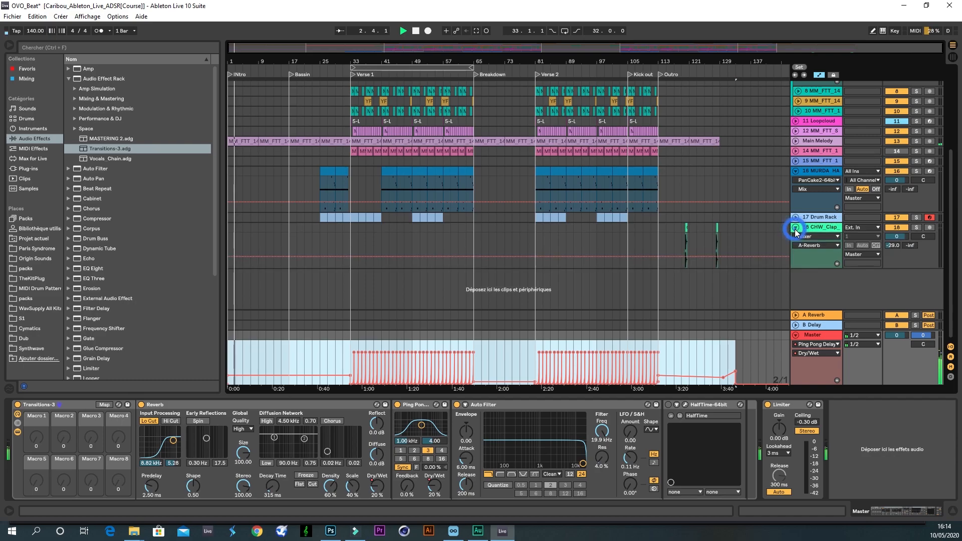
- Fold the 2 MIDI track and hide the device view to enlarge the arrangement
scroll(796, 233, up, 5)
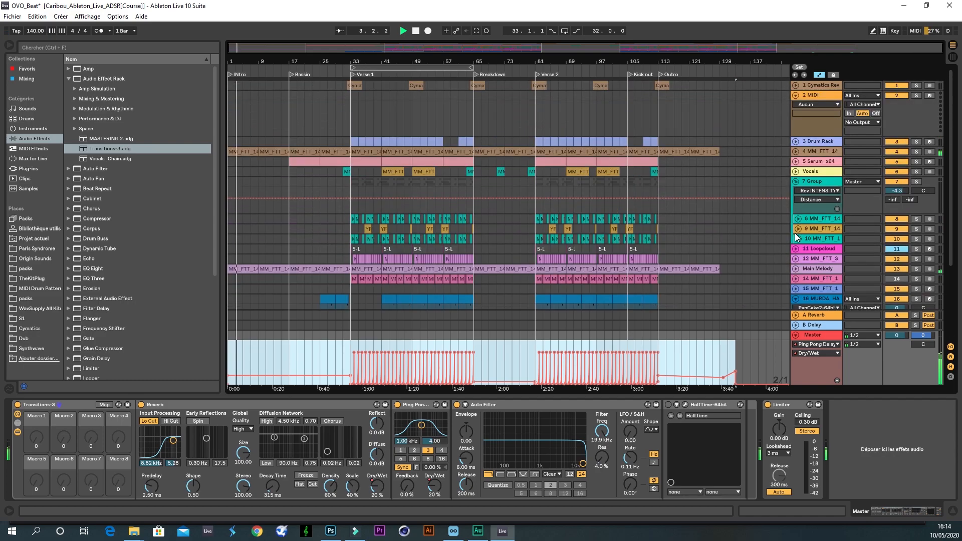
click(796, 96)
click(807, 96)
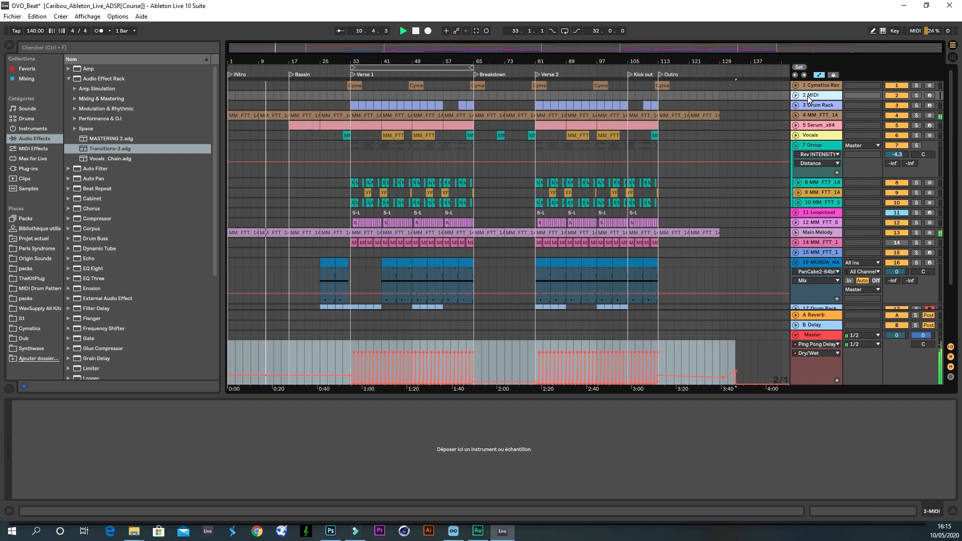
drag(692, 398, 662, 456)
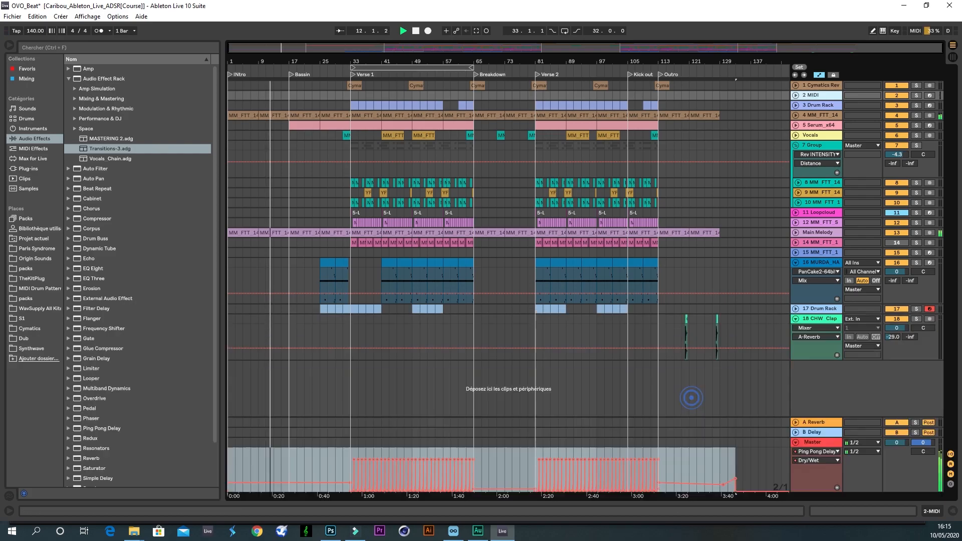
- Delete the clap audio from bars 119 to 131 and lower the Master's Ping Pong Delay Dry/Wet automation slightly before bar 33
click(725, 333)
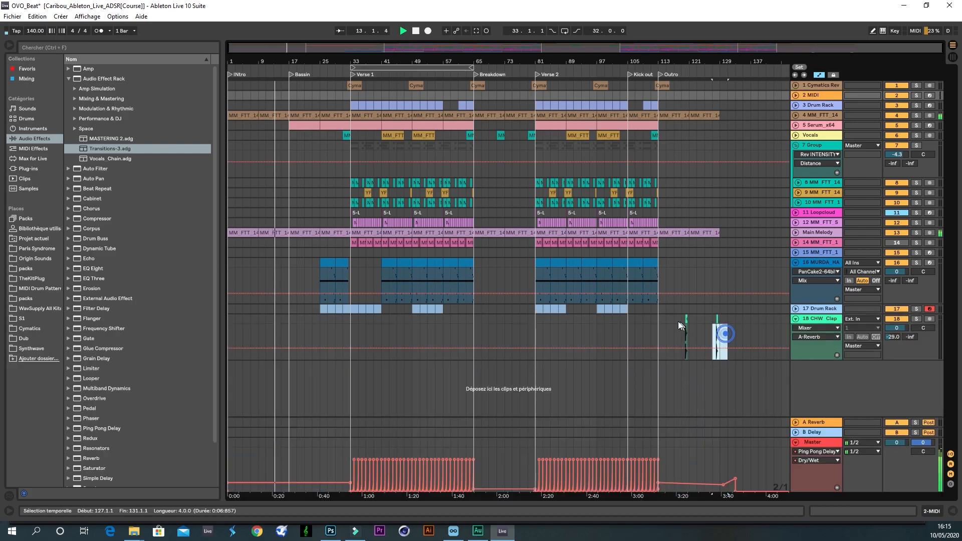
drag(681, 322, 679, 321)
key(Delete)
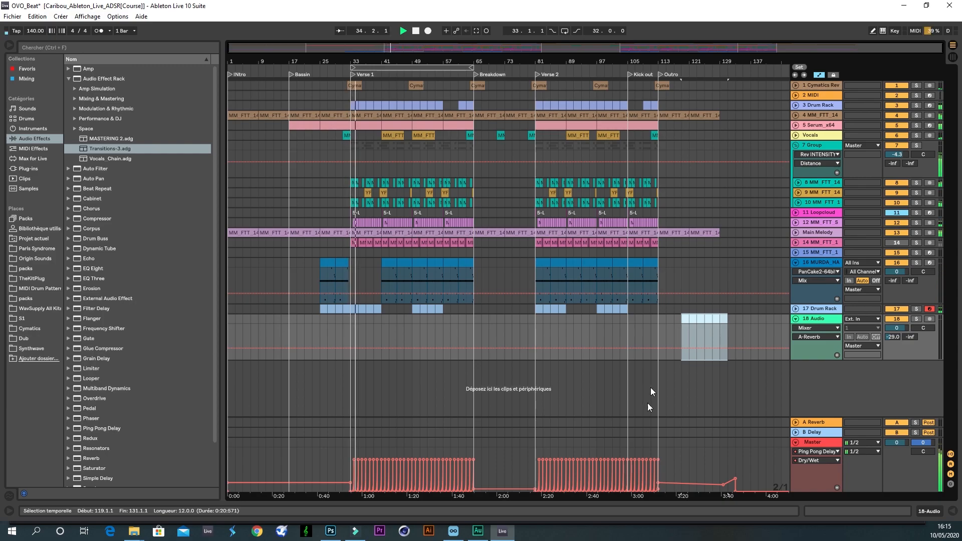
drag(309, 483, 309, 486)
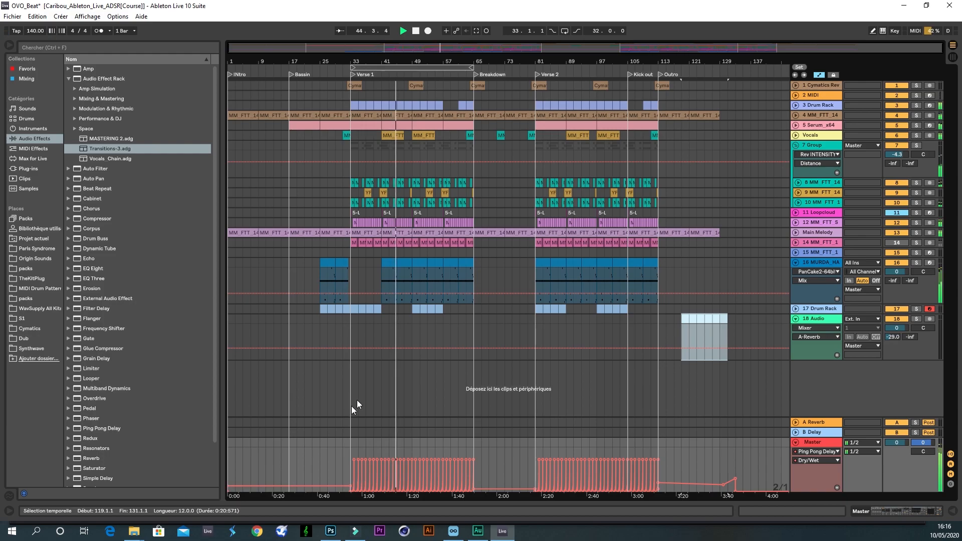
- Unfold track 17 Drum Rack and fill bars 43 to 49 of Verse 1 with repeated copies of its two-bar clip
click(796, 309)
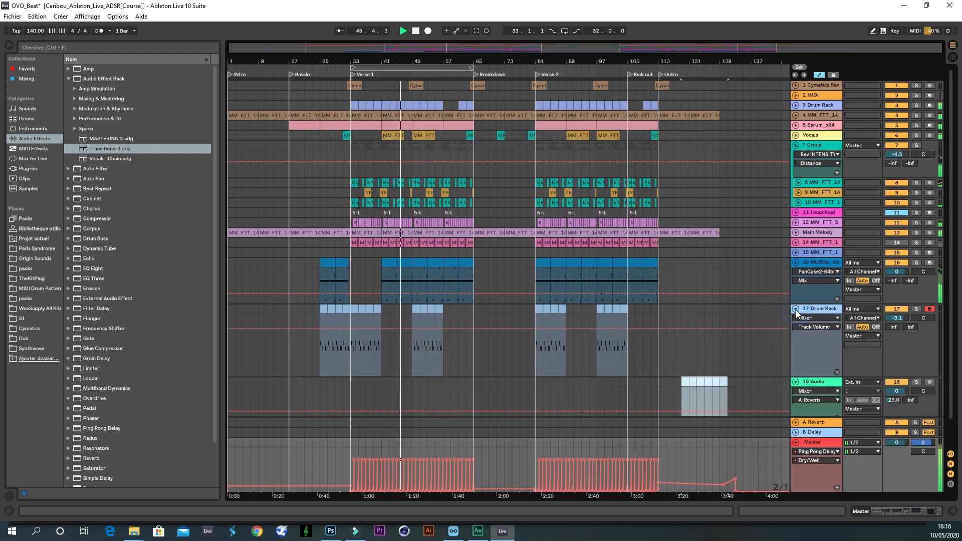
click(402, 313)
drag(402, 311, 396, 311)
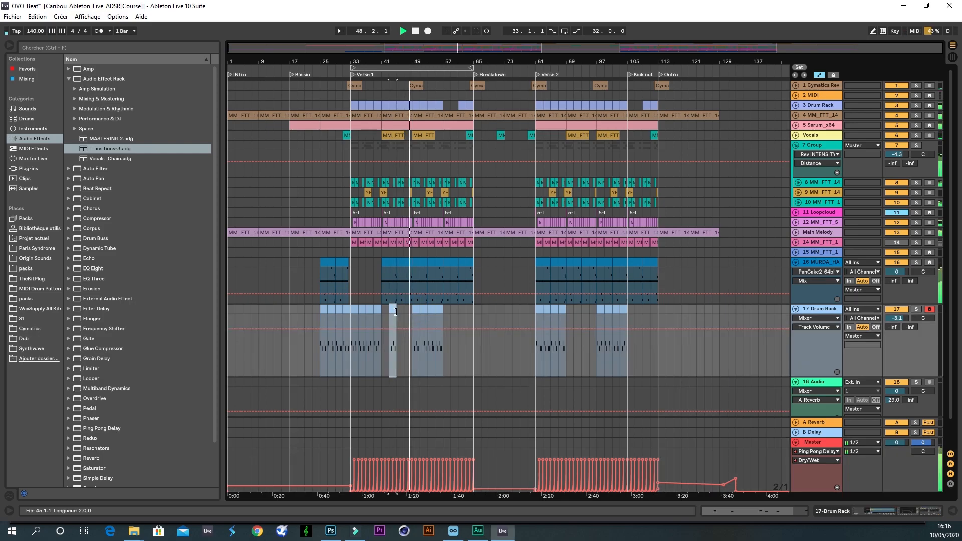
key(ctrl+d)
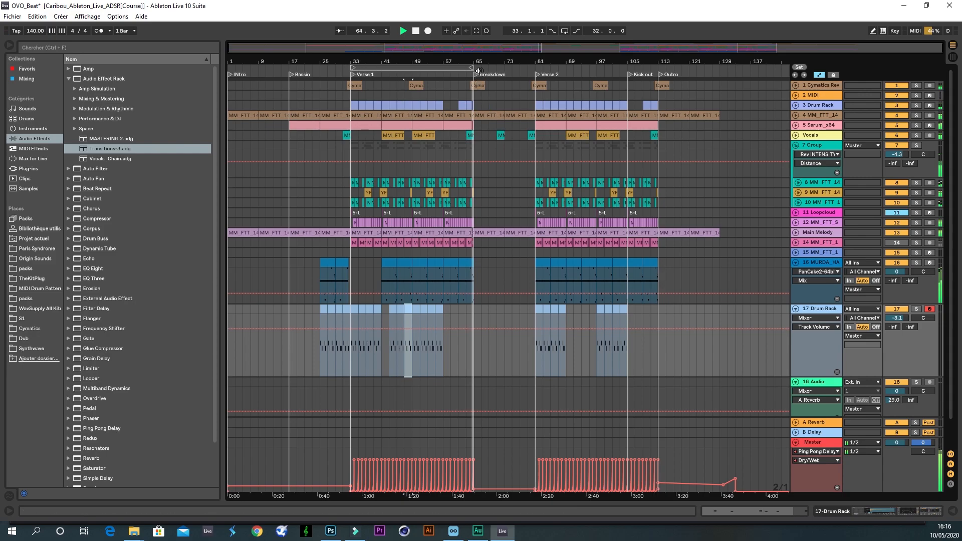
- Examine the end of Verse 1, unfolding track 3 Drum Rack and selecting its bars 63 to 65
drag(475, 61, 470, 63)
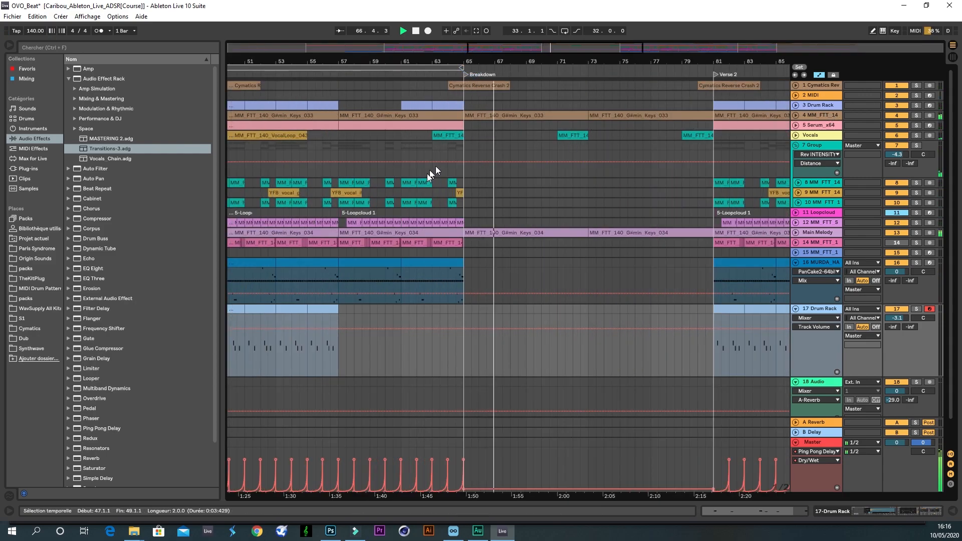
click(450, 193)
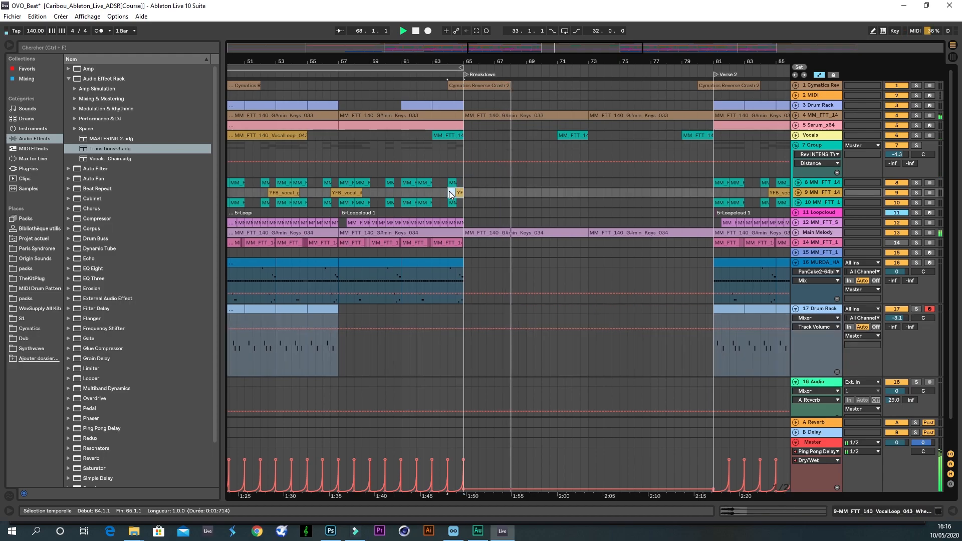
click(796, 105)
scroll(453, 104, up, 5)
mouse_move(452, 103)
mouse_down()
mouse_move(486, 109)
mouse_move(458, 108)
mouse_up()
drag(464, 61, 473, 60)
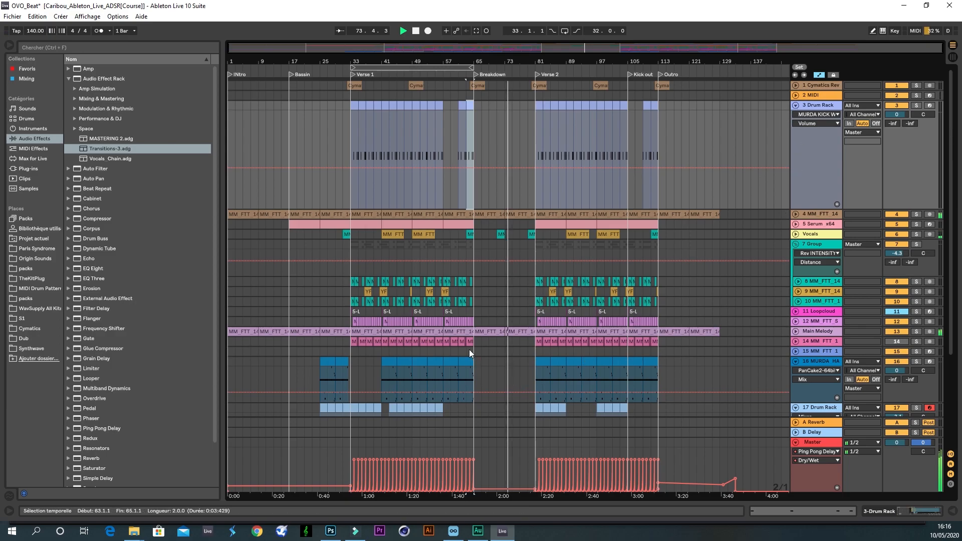
- Copy an eight-bar Serum clip from Verse 1 into bars 73 to 81 of the Breakdown and play it into Verse 2
scroll(481, 346, down, 5)
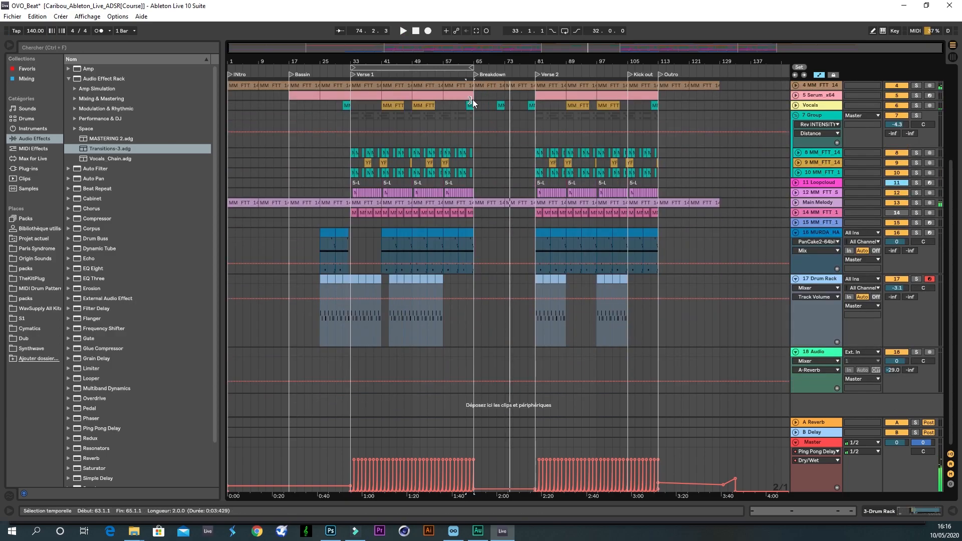
click(519, 98)
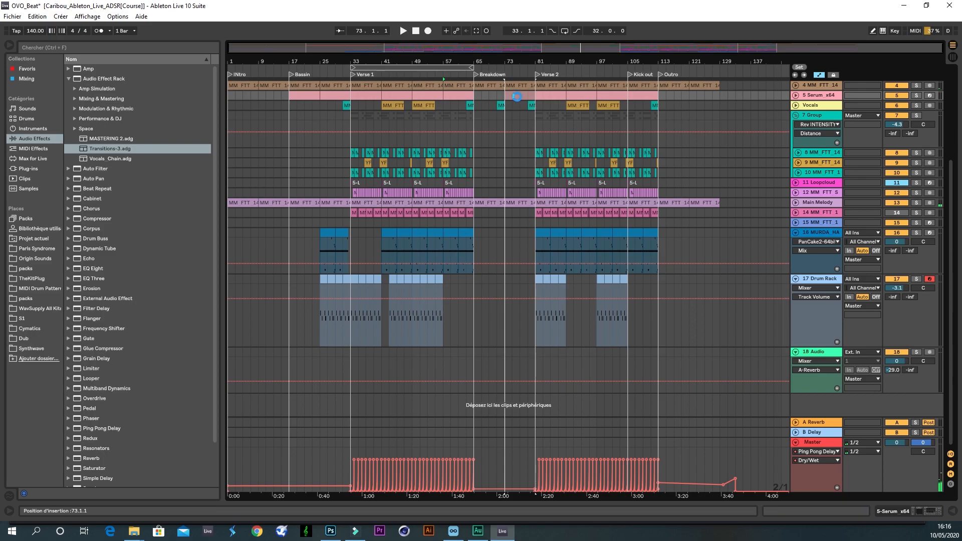
key(space)
click(796, 95)
click(795, 94)
scroll(729, 114, up, 5)
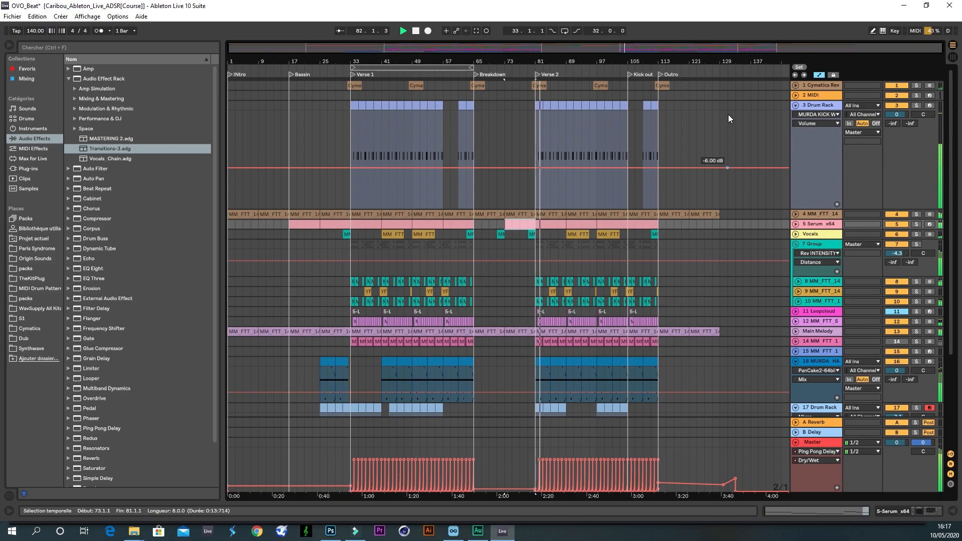
scroll(703, 170, down, 5)
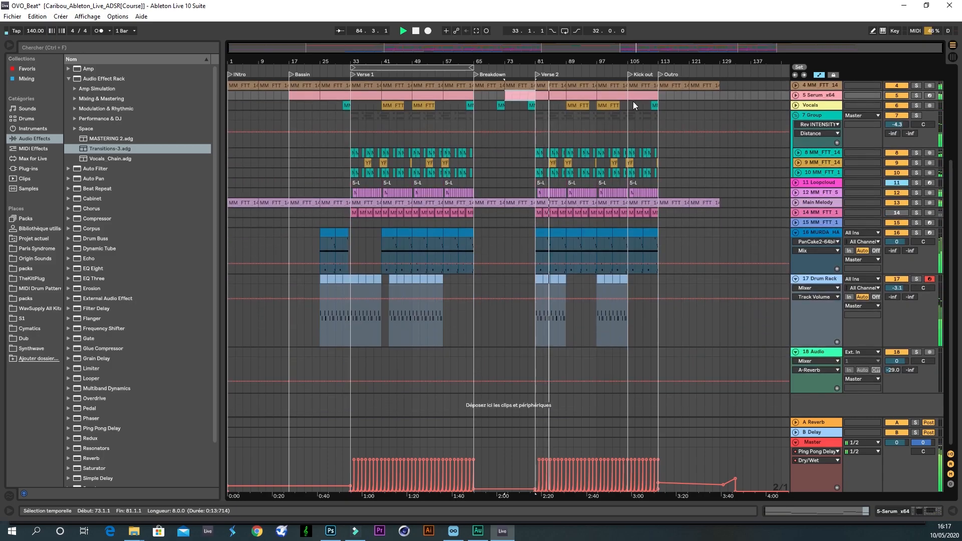
- Show the Master's effect chain and add a locator at bar 89 within Verse 2
click(578, 59)
drag(578, 58, 617, 116)
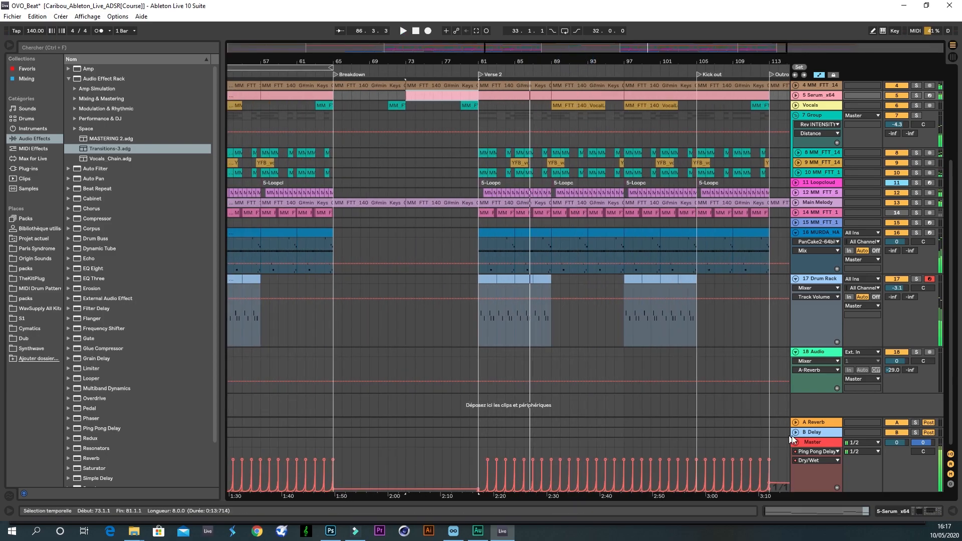
double_click(812, 443)
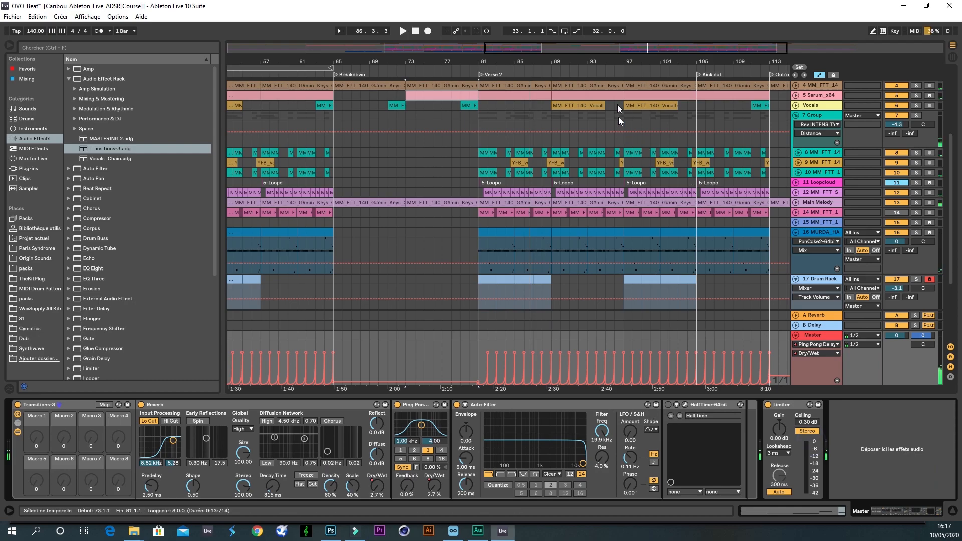
right_click(550, 78)
click(563, 103)
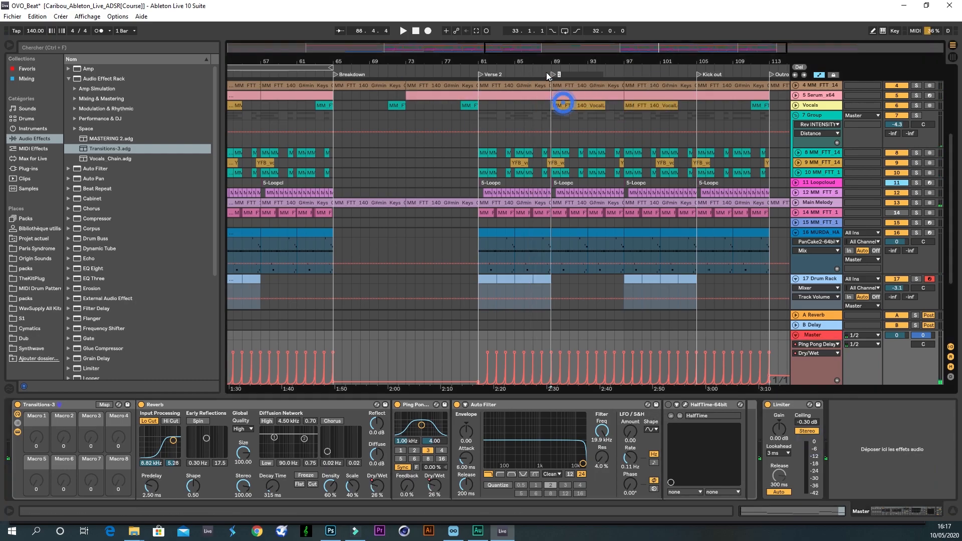
- Audition the Master's HalfTime plug-in from bar 89, switching it on and back off during playback
click(685, 405)
key(space)
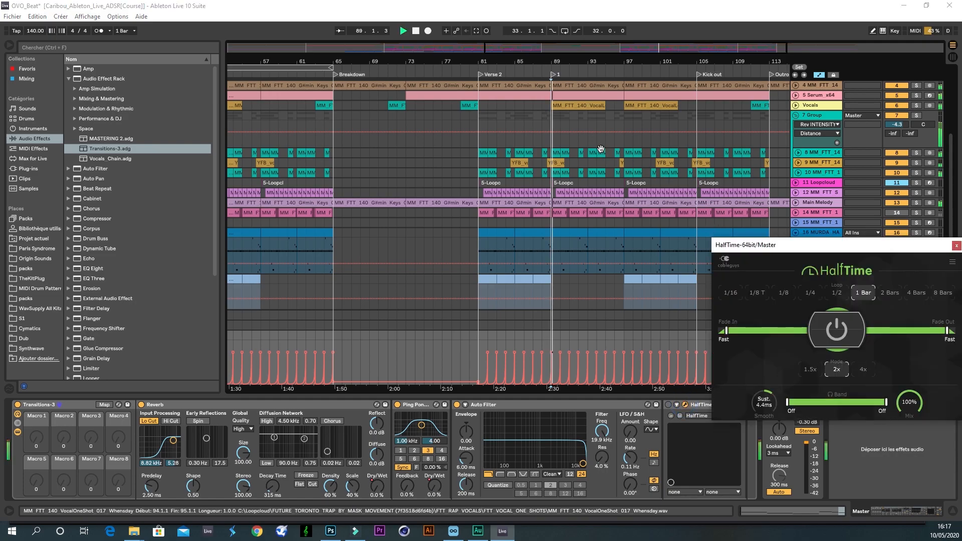
click(668, 405)
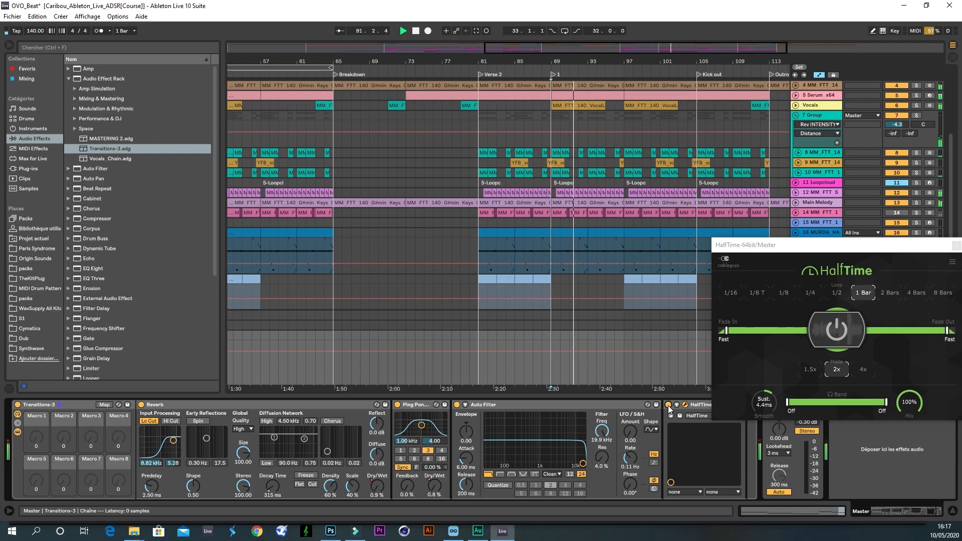
drag(892, 245, 717, 275)
click(783, 275)
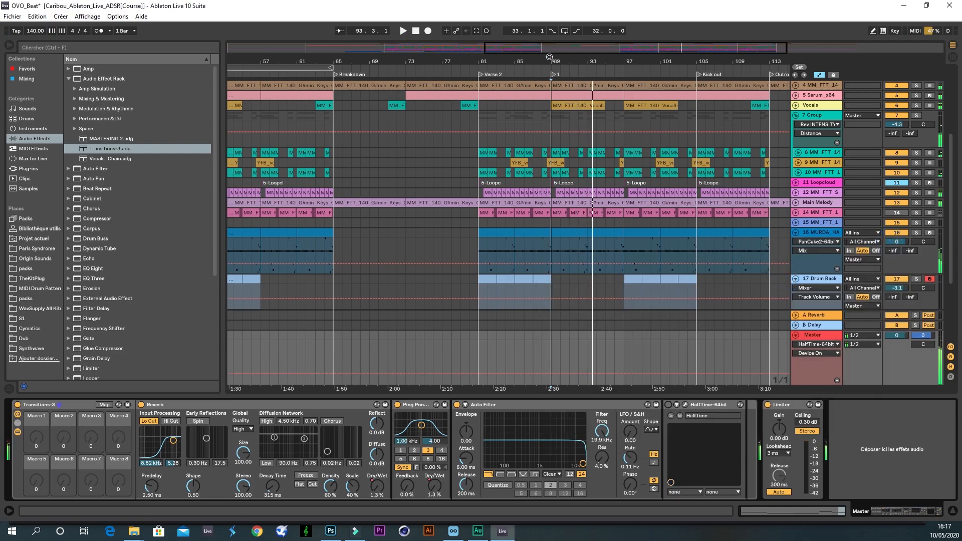
key(space)
- Show the whole arrangement and fold tracks 3 Drum Rack, 16 MURDA and 17 Drum Rack
key(minus)
key(minus)
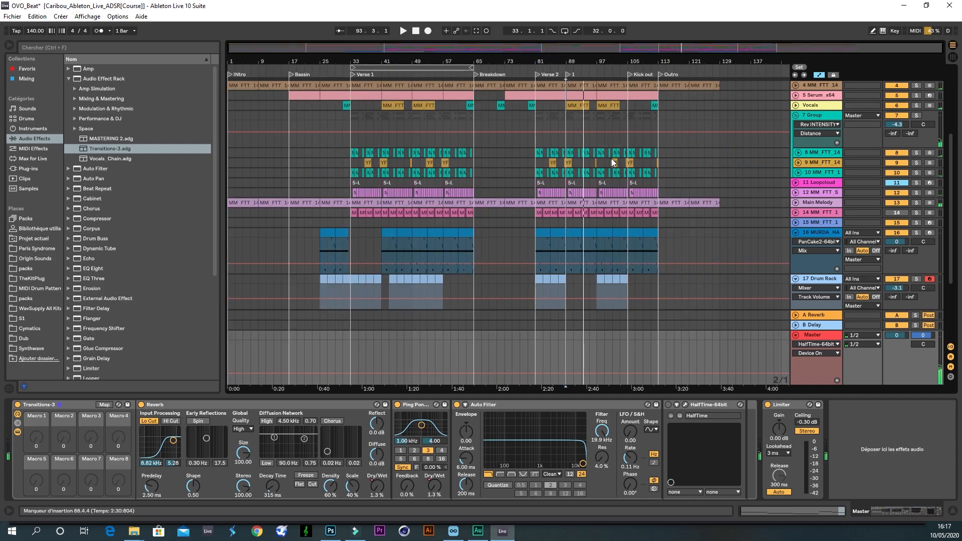
key(ctrl+t)
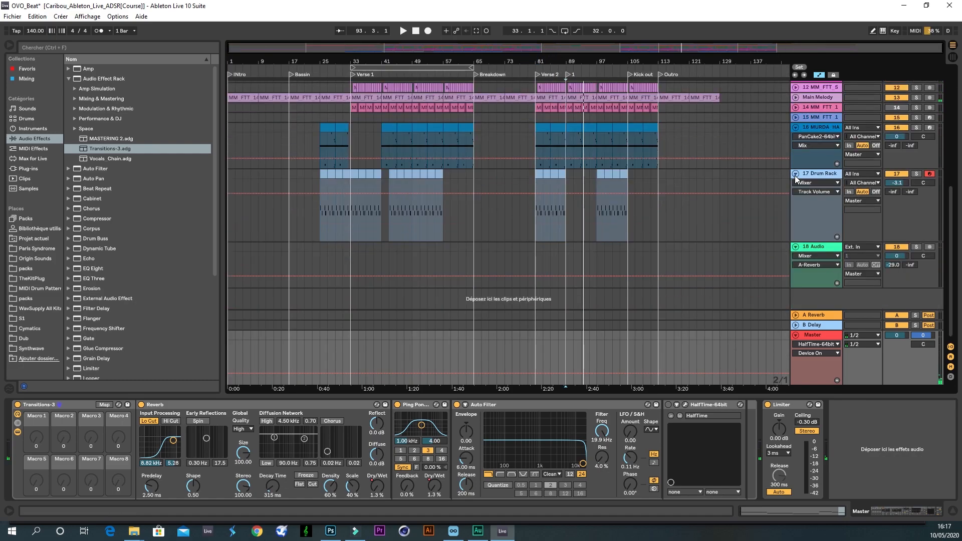
scroll(776, 178, up, 10)
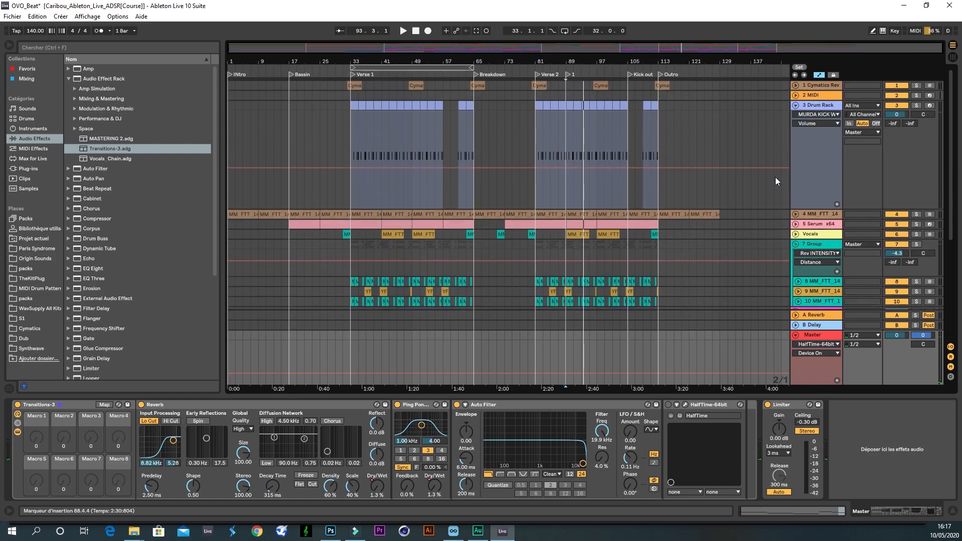
click(796, 106)
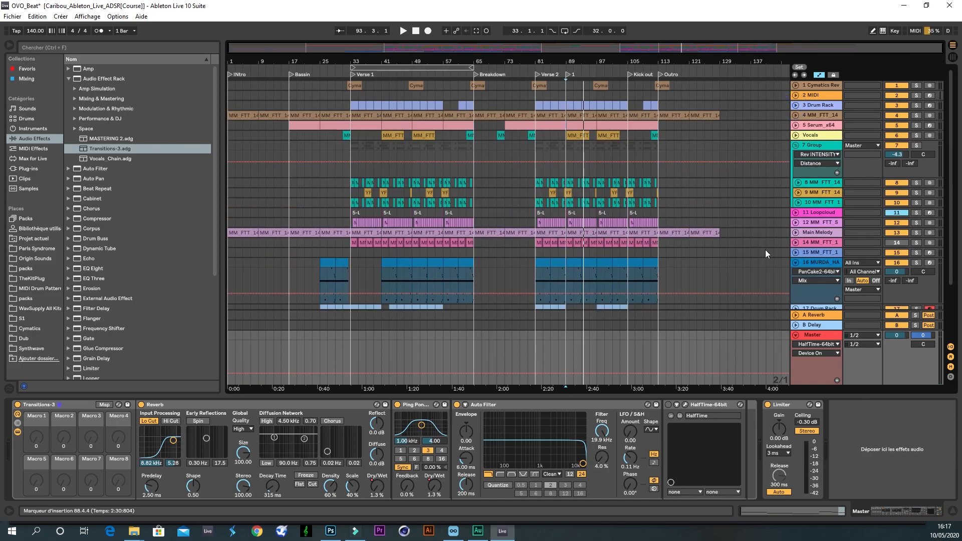
click(796, 263)
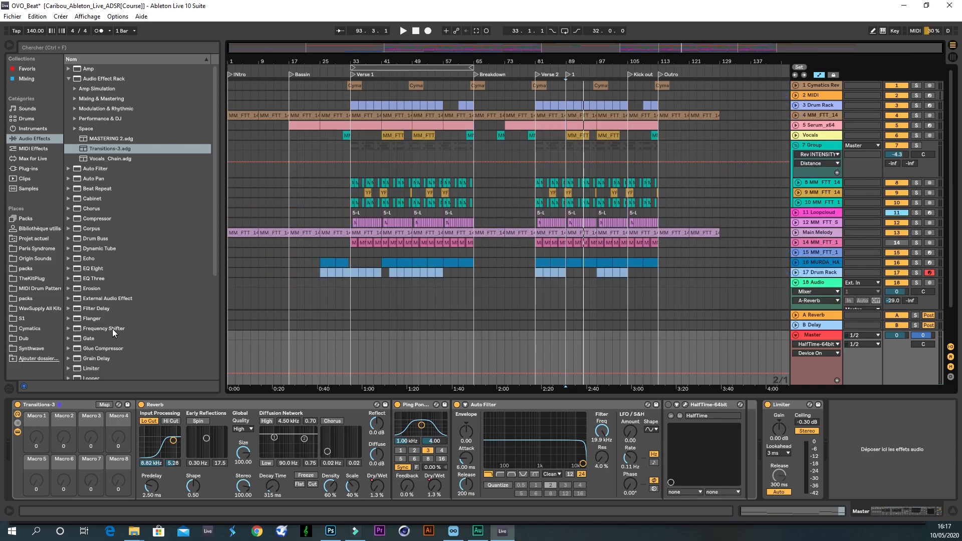
click(861, 530)
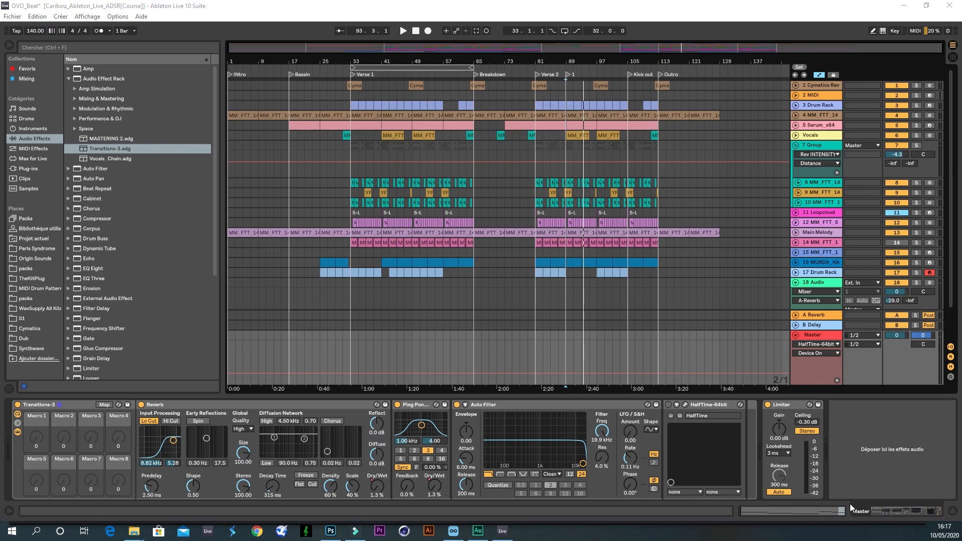